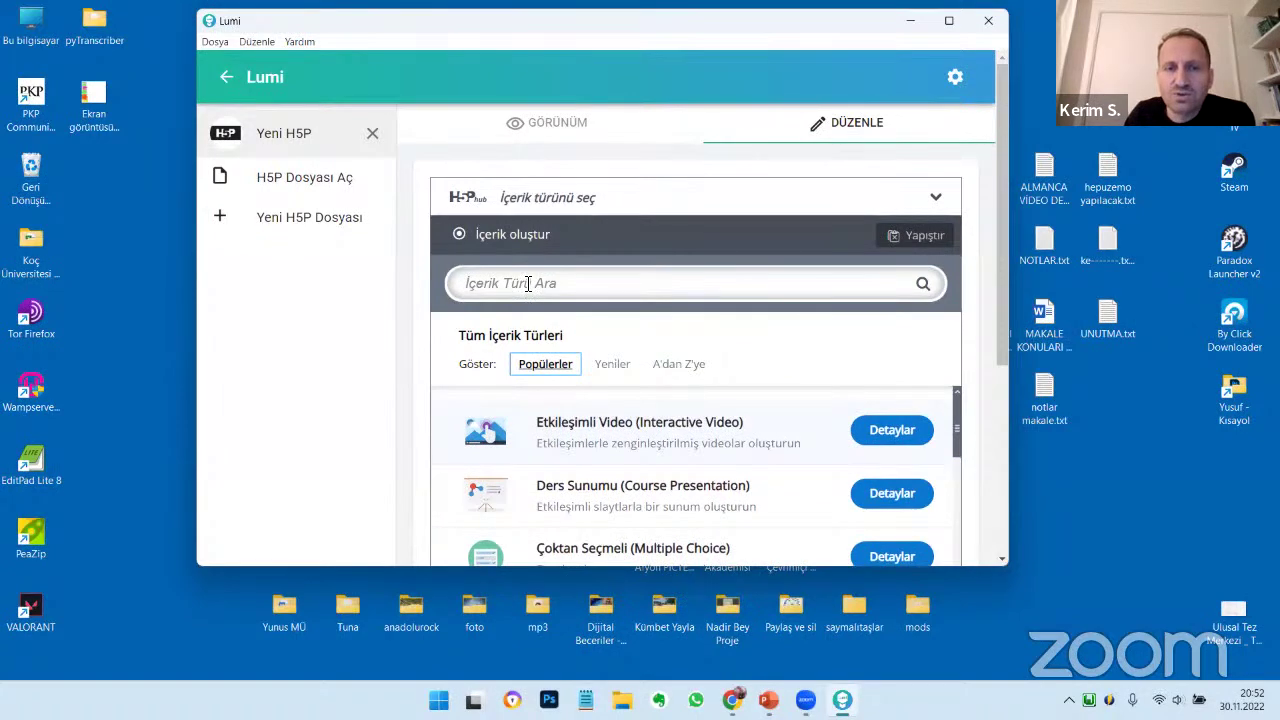
# Search 'boşl', open the Boşlukları Doldur details and launch its online demo content
pyautogui.click(528, 284)
pyautogui.write('boşl')
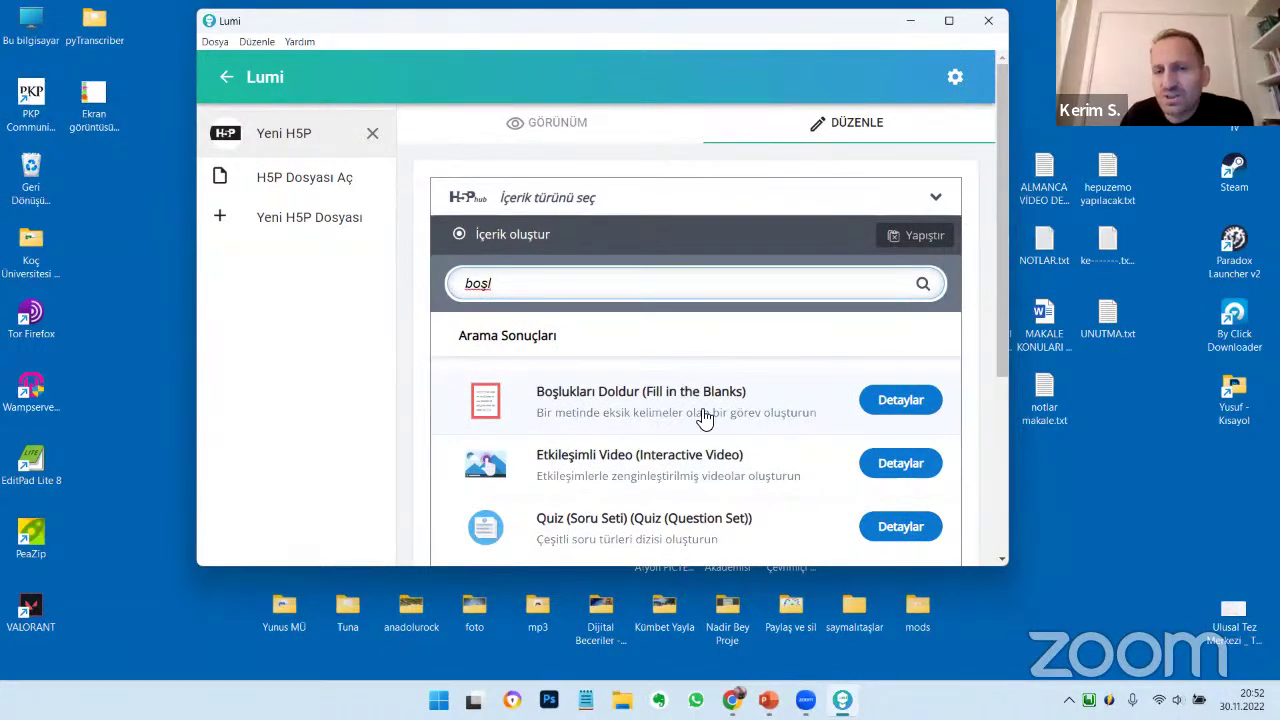
pyautogui.click(918, 408)
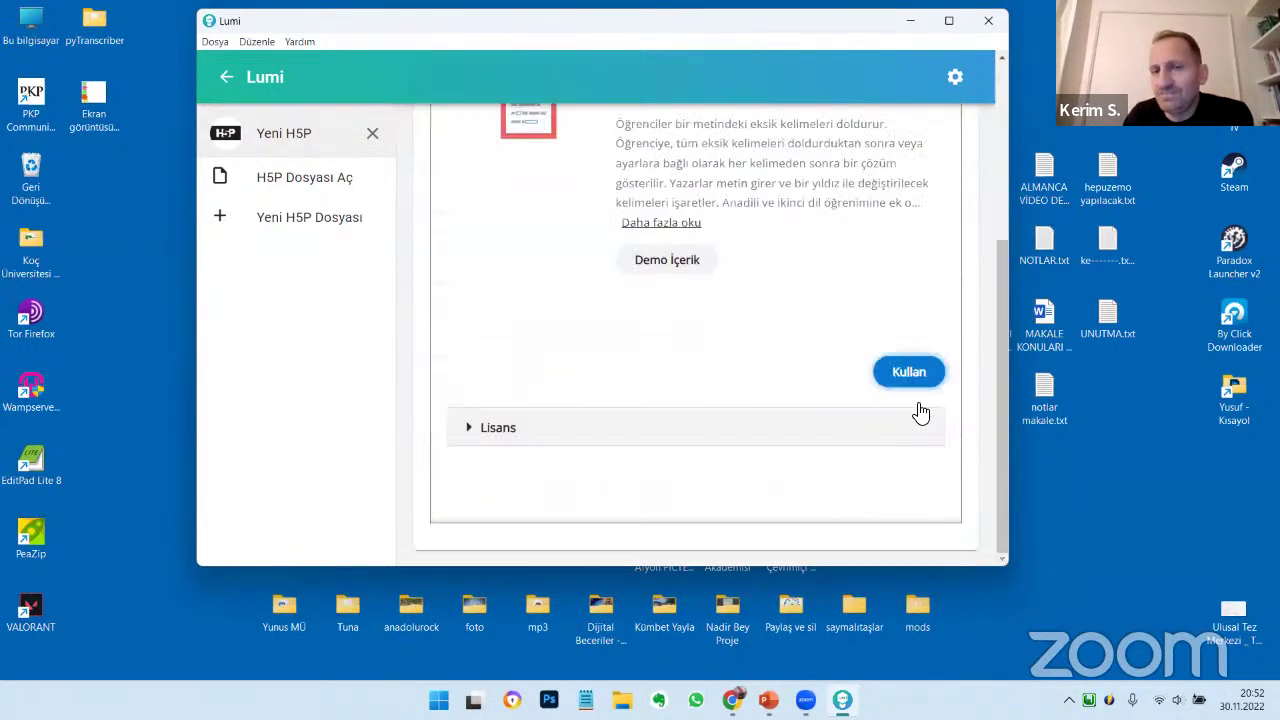
pyautogui.scroll(5, 620, 491)
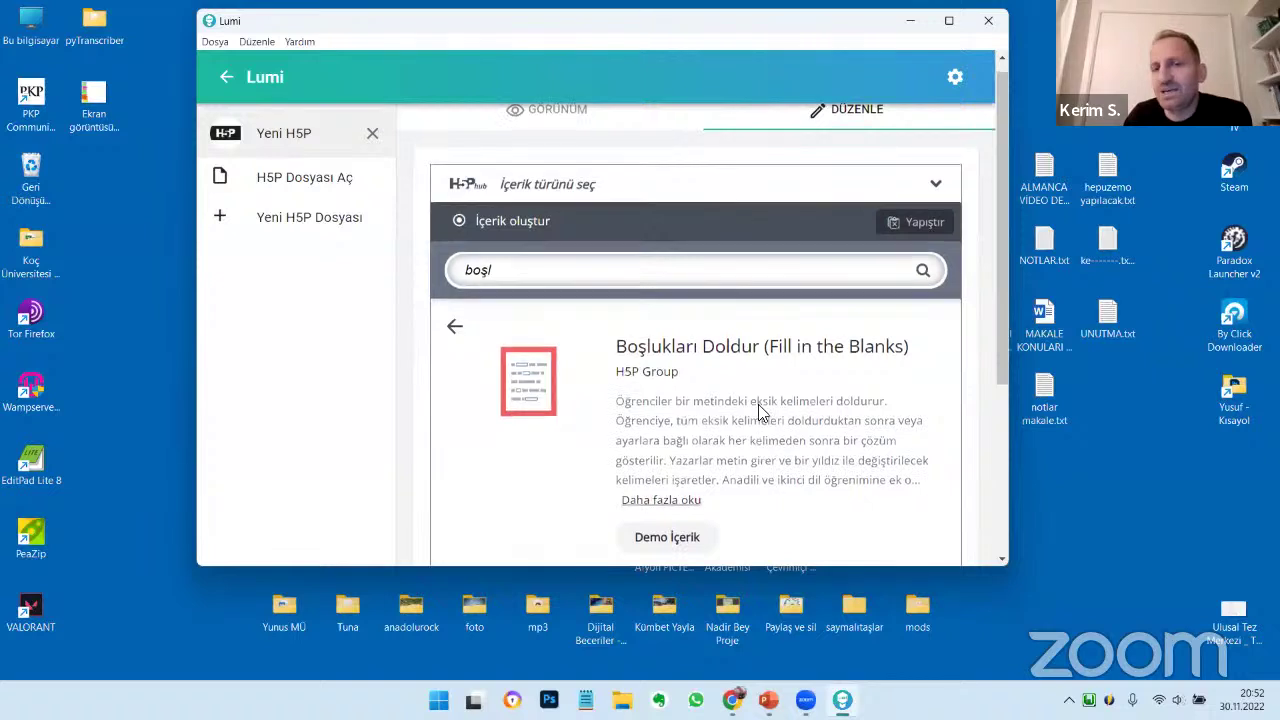
pyautogui.scroll(-2, 615, 255)
pyautogui.moveTo(615, 265); pyautogui.dragTo(918, 345)
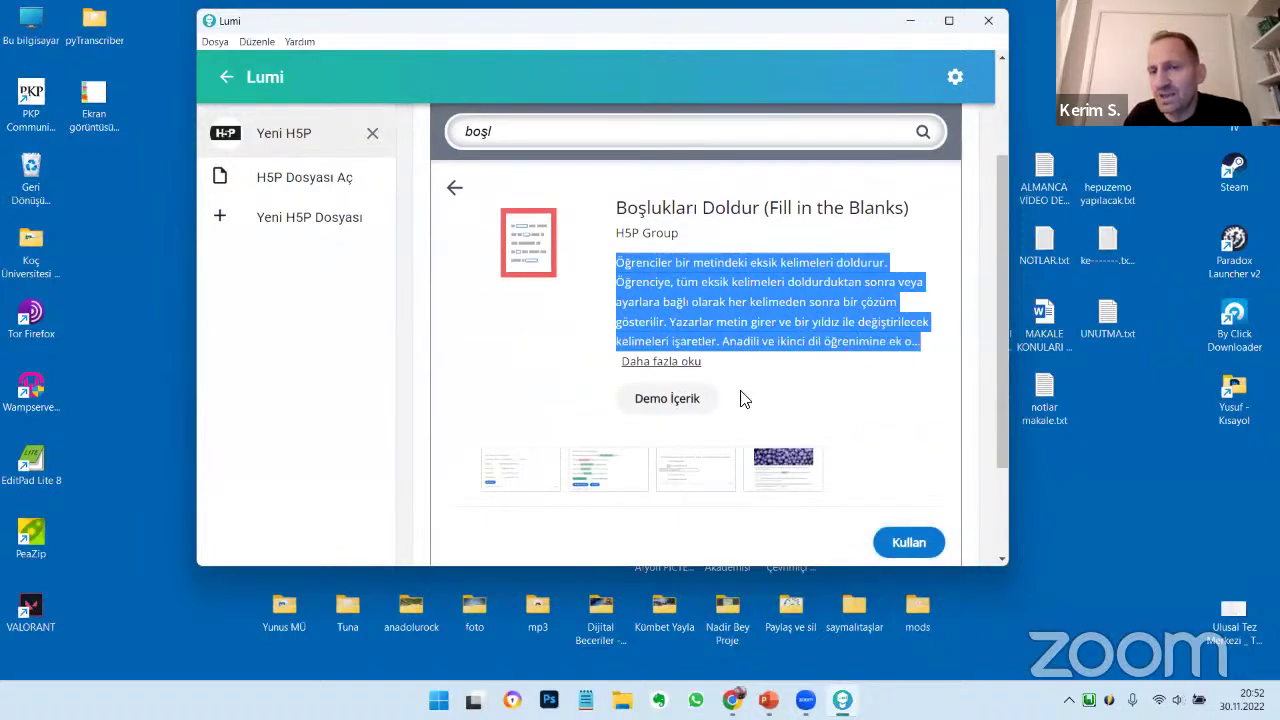
pyautogui.click(669, 400)
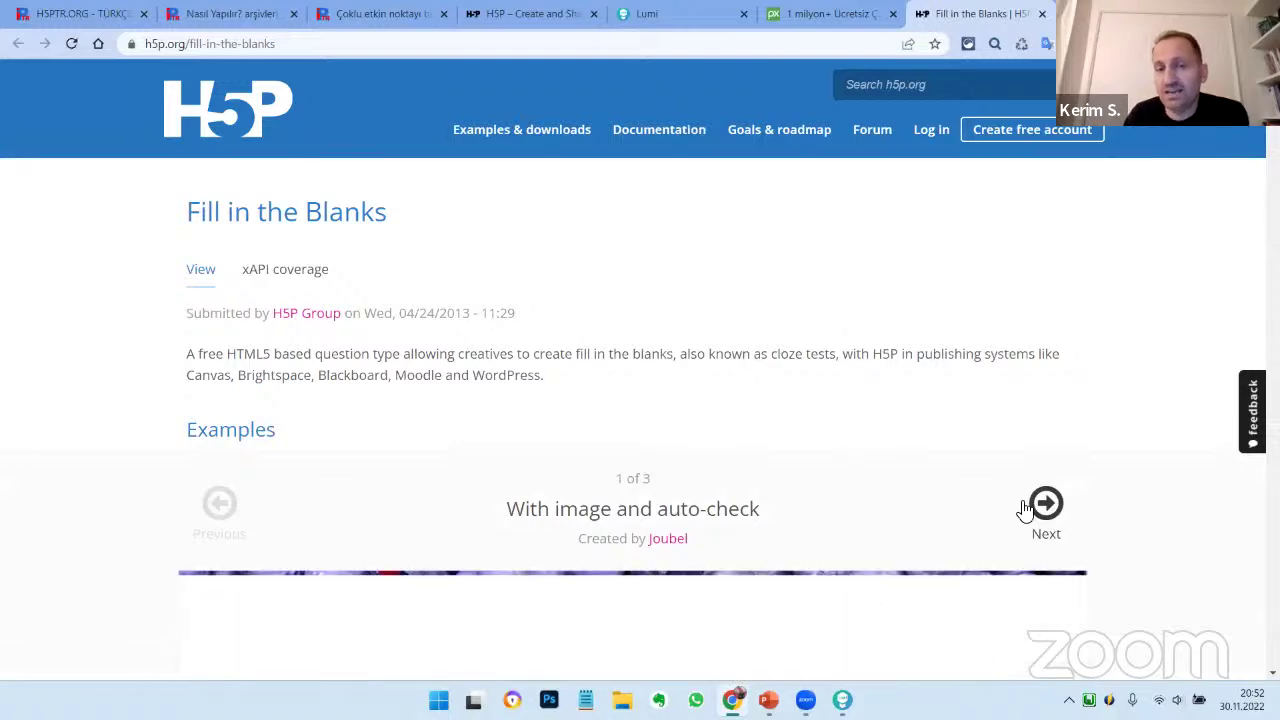
# Type the wrong answers 'mbvm', 'bmbm' and 'hjkh' into the demo's three blanks
pyautogui.scroll(-4, 771, 460)
pyautogui.scroll(-1, 546, 342)
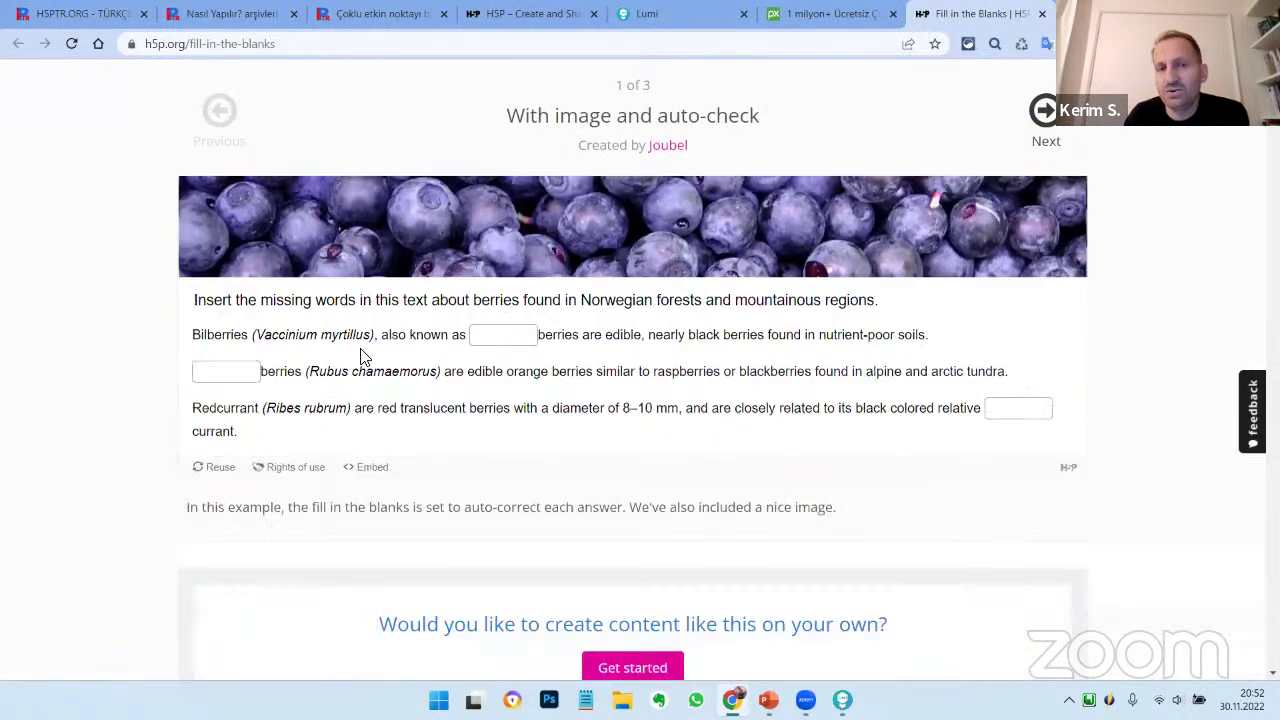
pyautogui.click(238, 371)
pyautogui.click(503, 336)
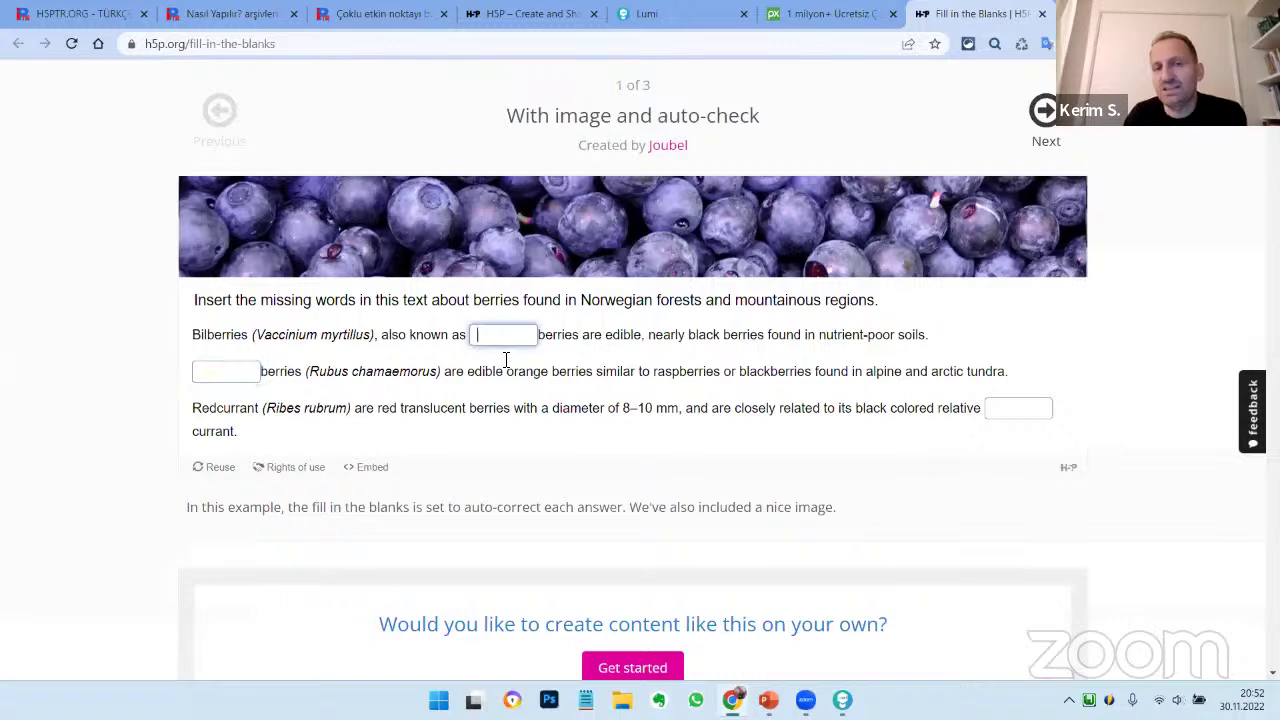
pyautogui.write('mbvm')
pyautogui.click(236, 372)
pyautogui.write('bmbm')
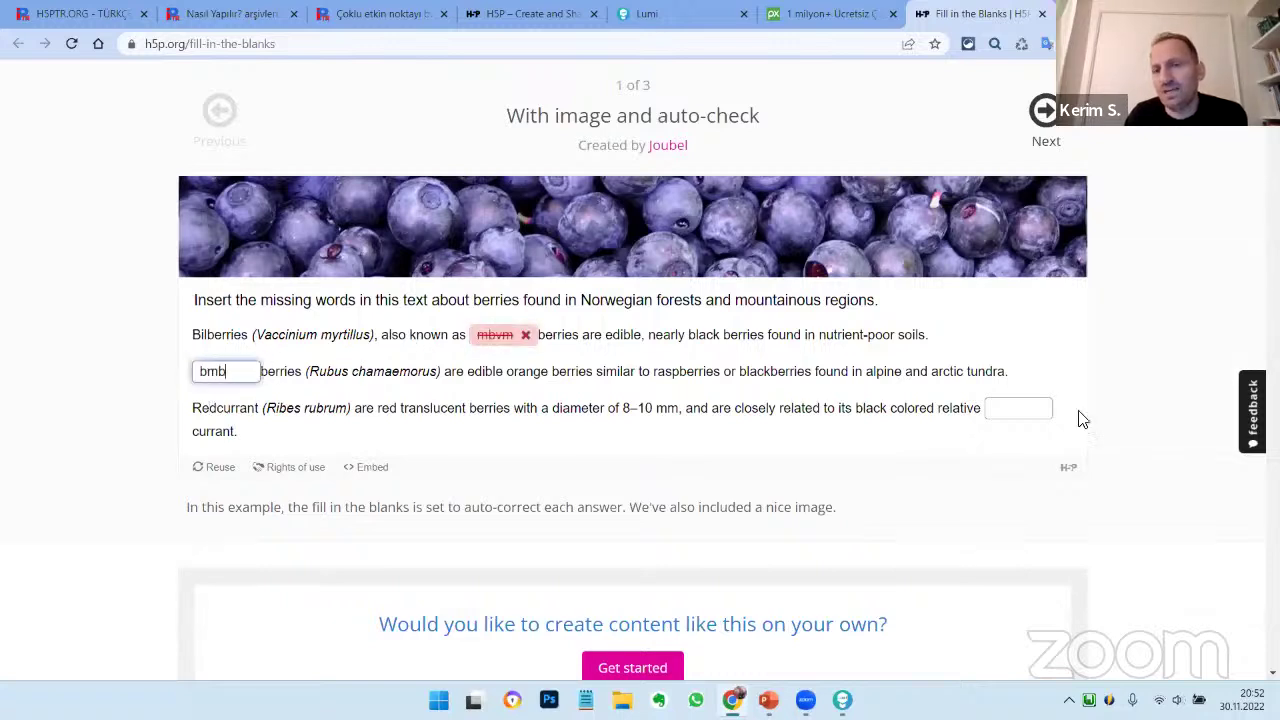
pyautogui.click(1004, 410)
pyautogui.write('hjkhjk')
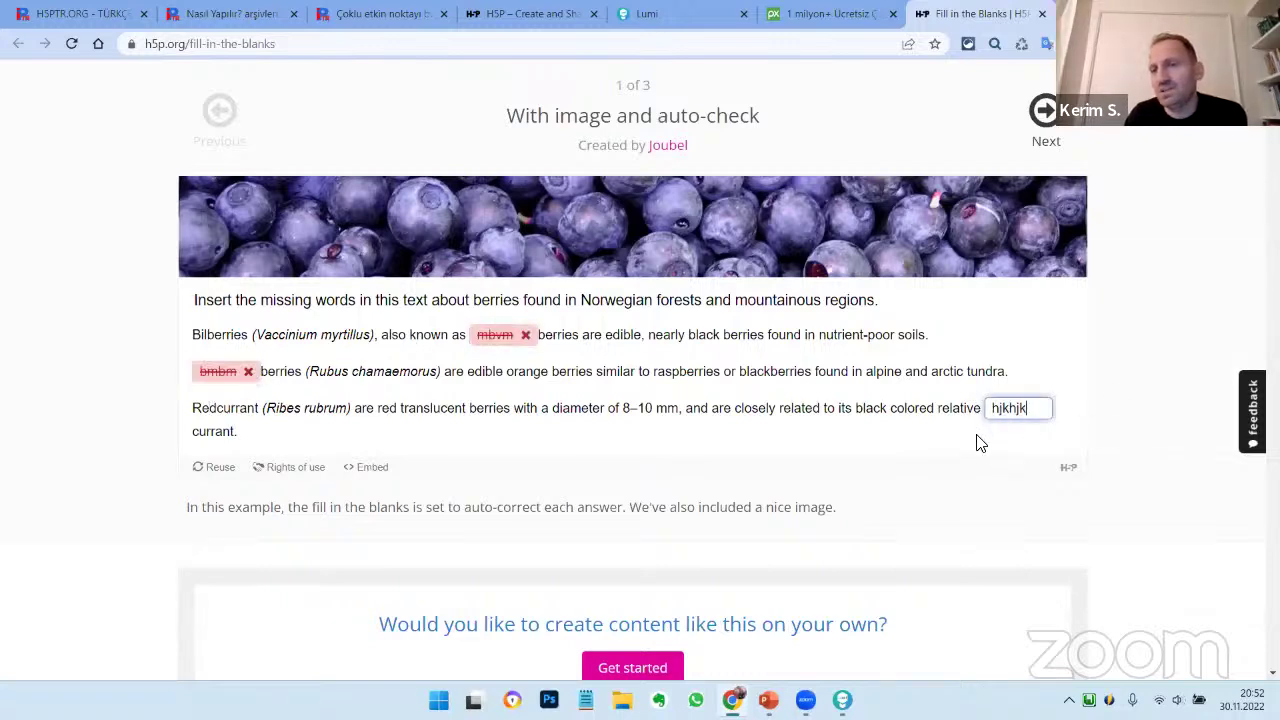
# Check the answers, reset the demo with Try again, and minimise Chrome
pyautogui.click(980, 443)
pyautogui.click(603, 515)
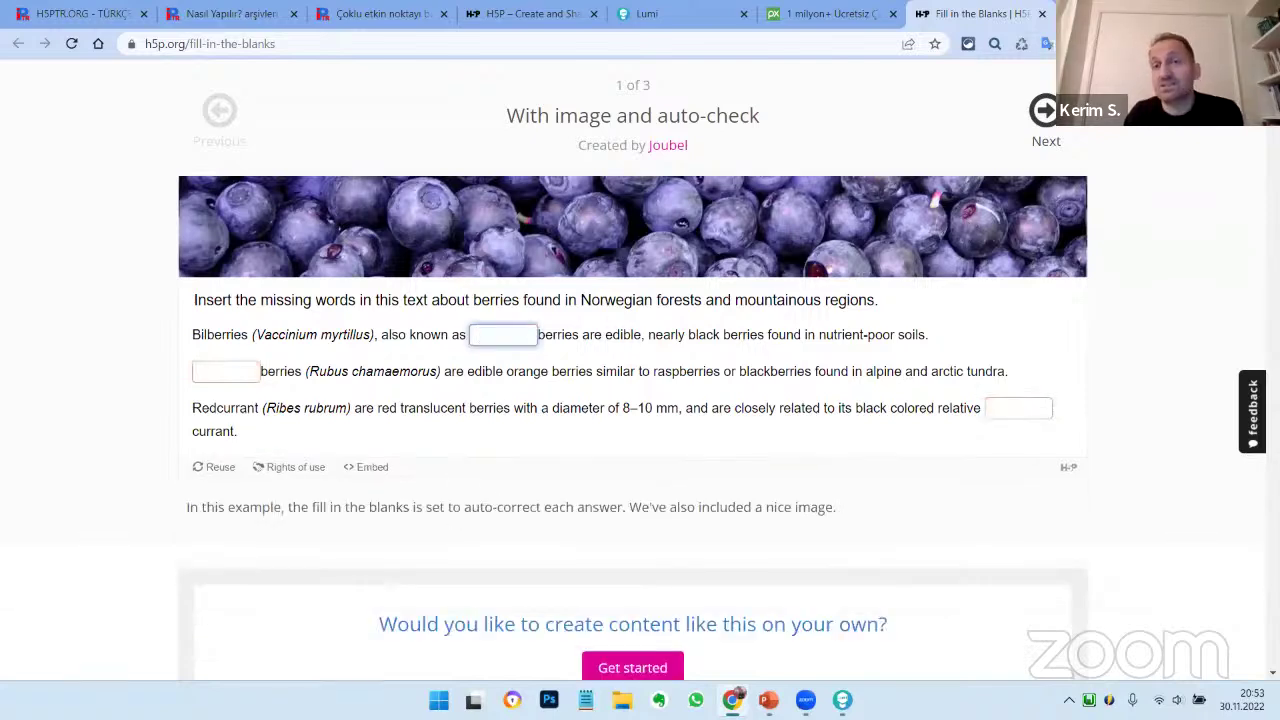
pyautogui.press('super+Down')
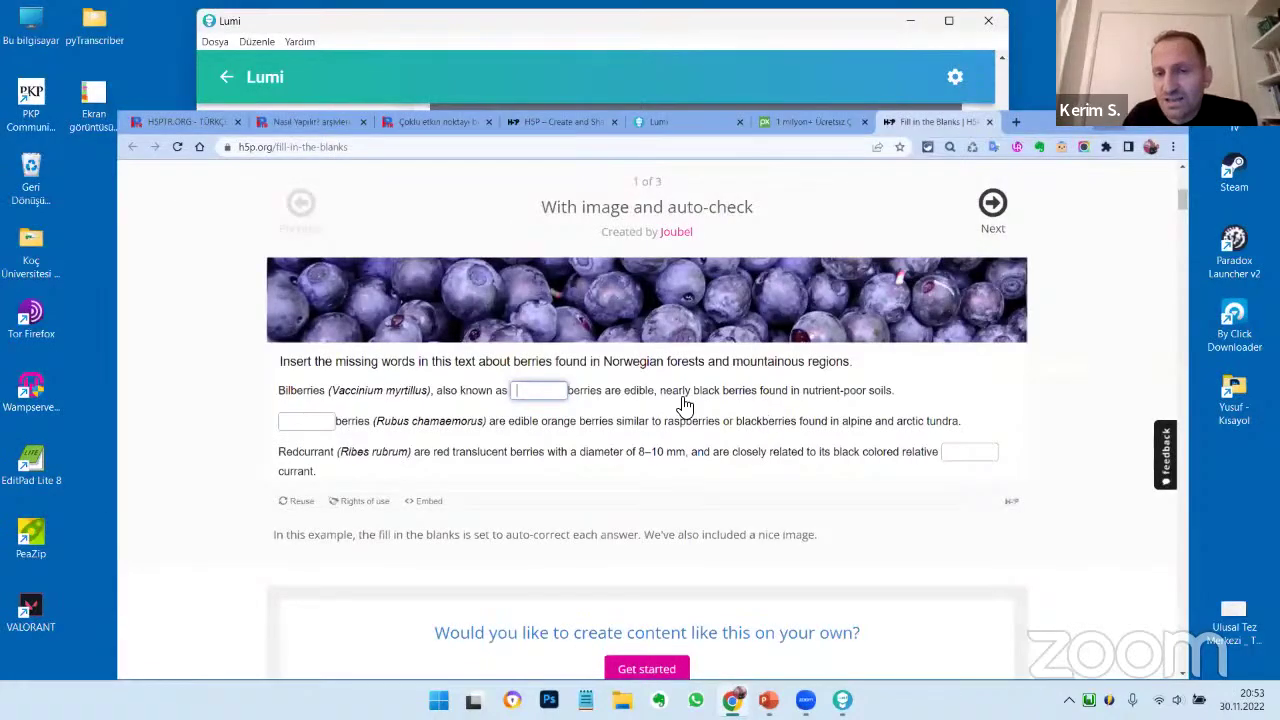
# Back in Lumi, start a new Boşlukları Doldur activity
pyautogui.press('super+Down')
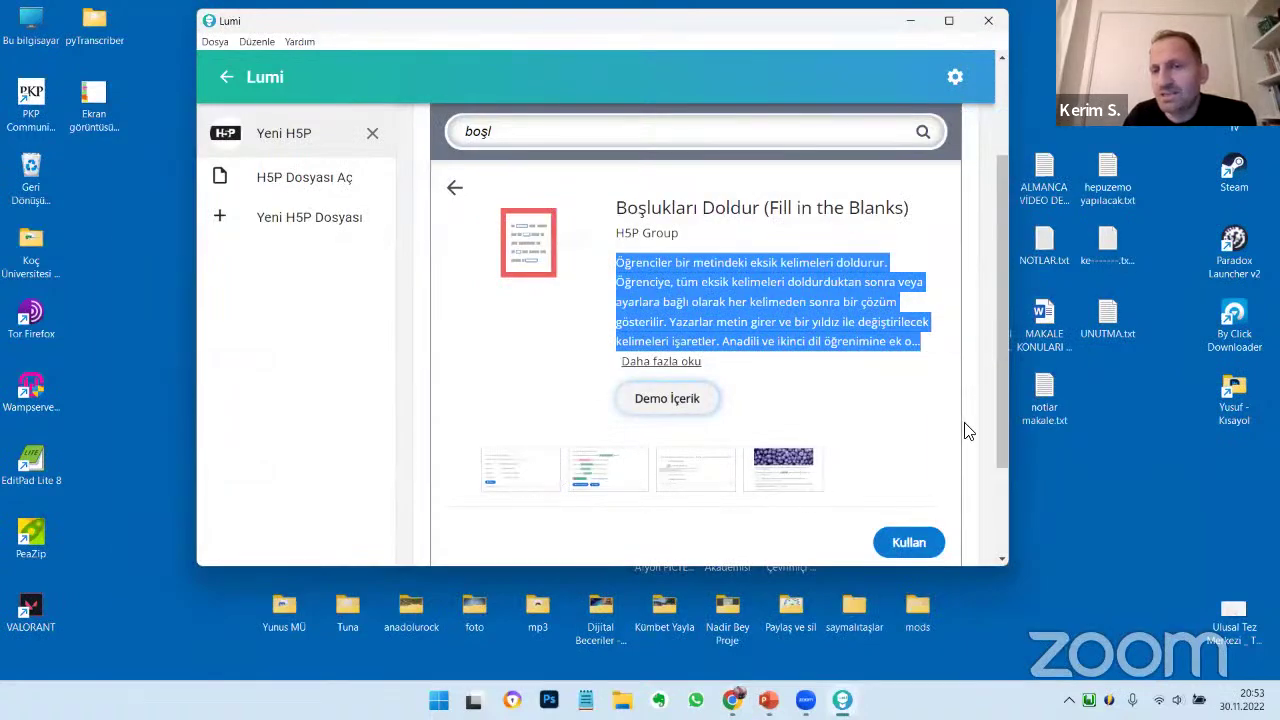
pyautogui.scroll(-2, 878, 385)
pyautogui.scroll(4, 879, 380)
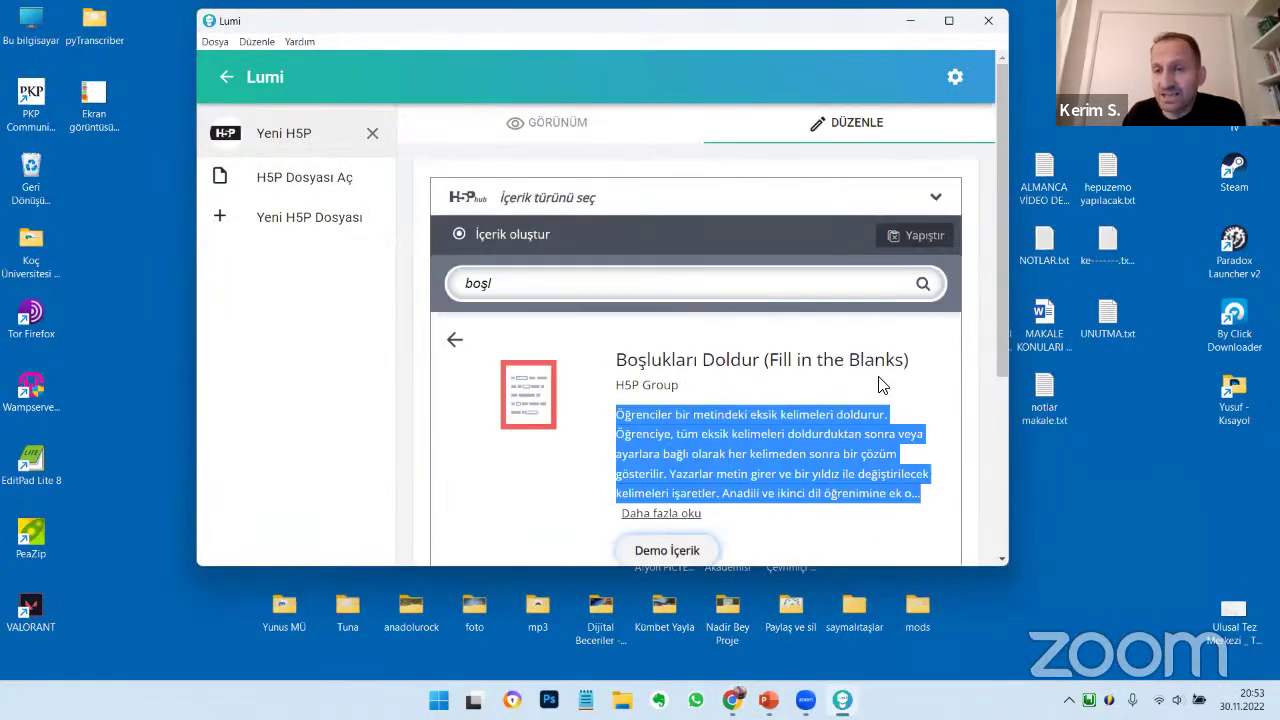
pyautogui.scroll(-4, 880, 385)
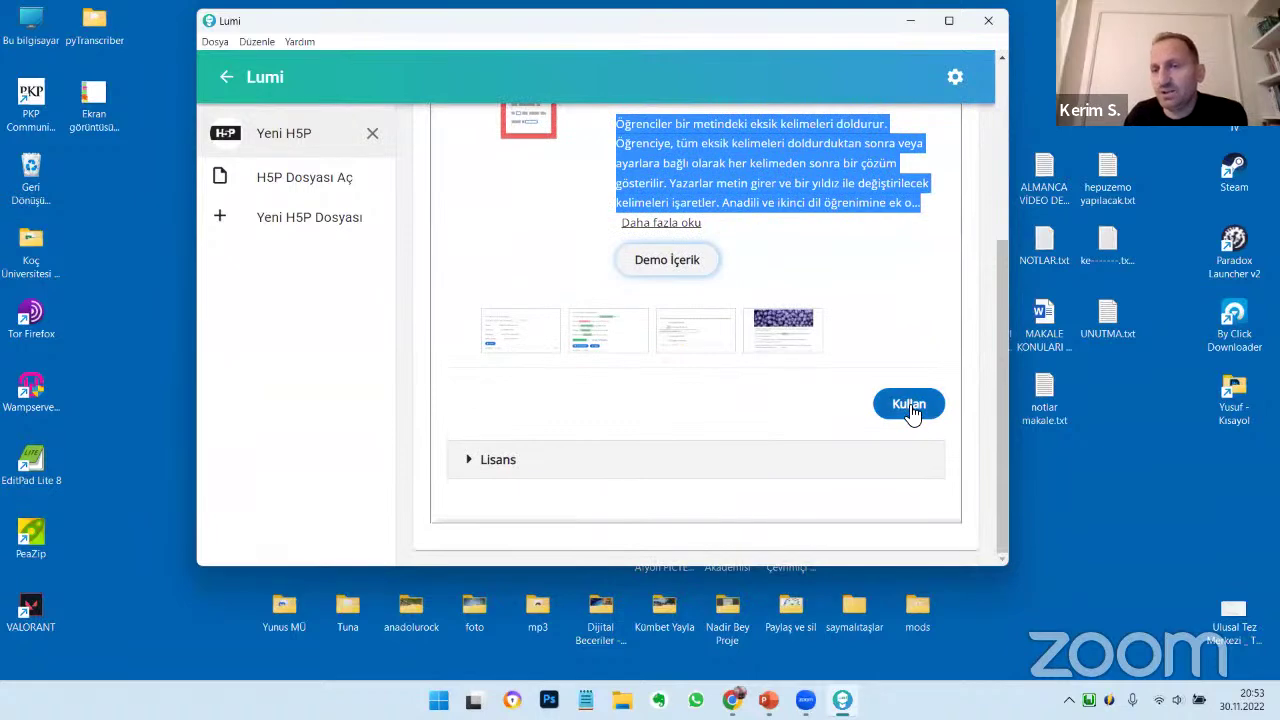
pyautogui.click(909, 405)
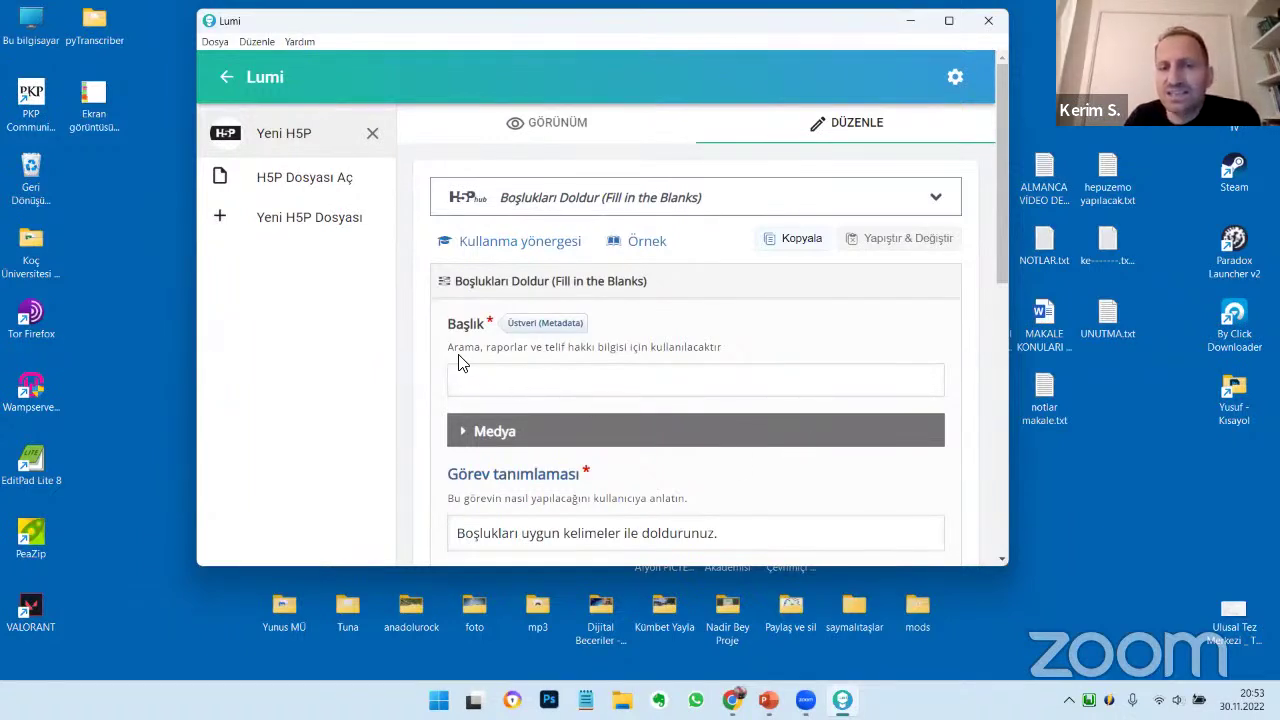
# Enter the title 'örnek boşluk doldurma'
pyautogui.click(528, 386)
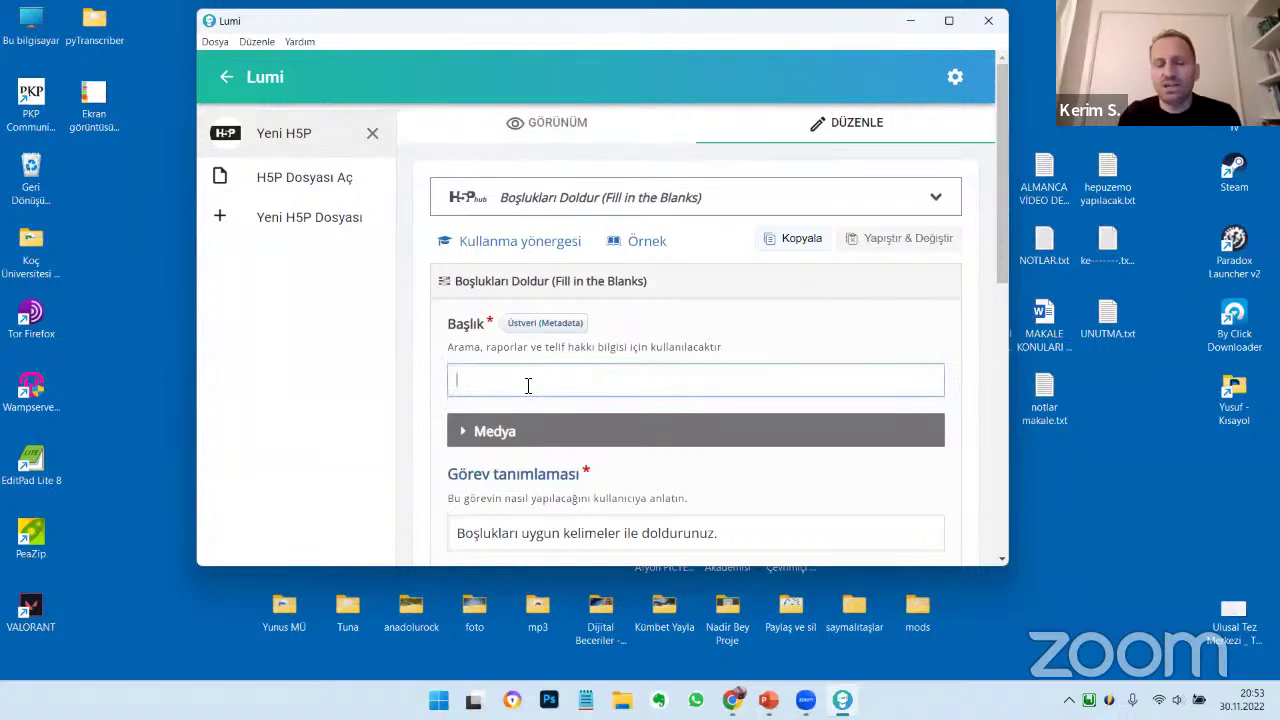
pyautogui.write('örnek boşl')
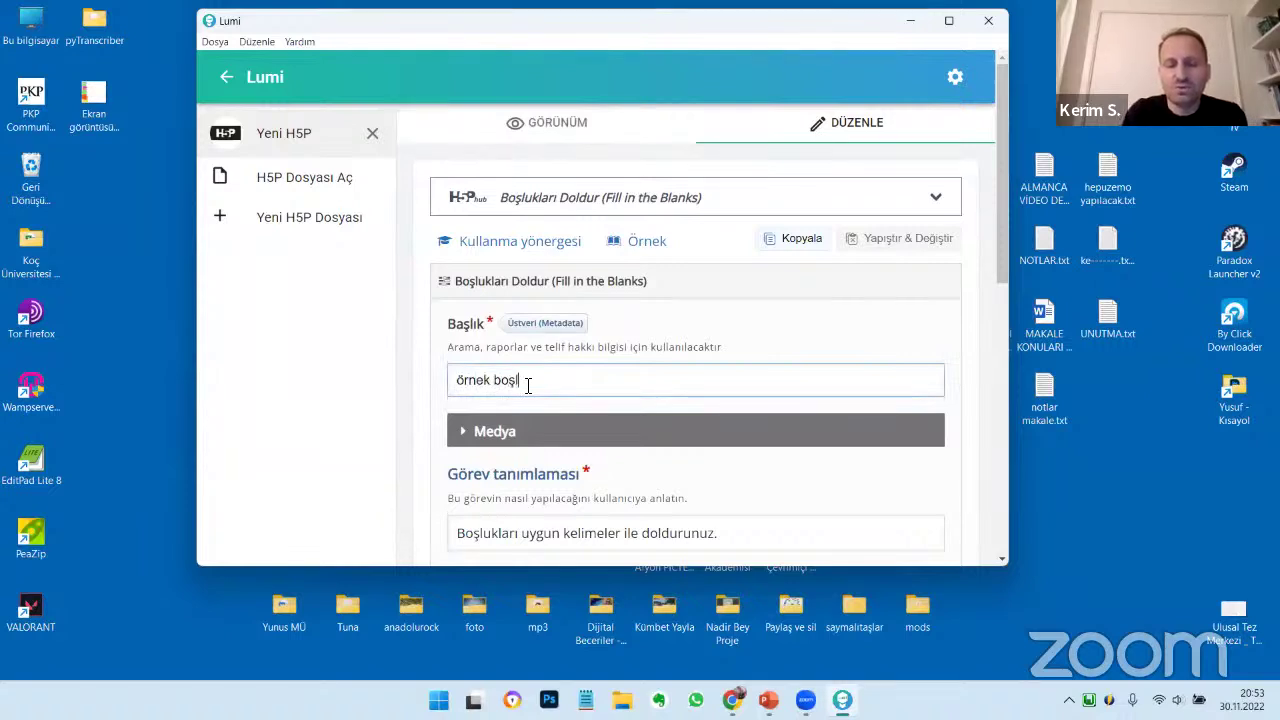
pyautogui.write('uk doldurm')
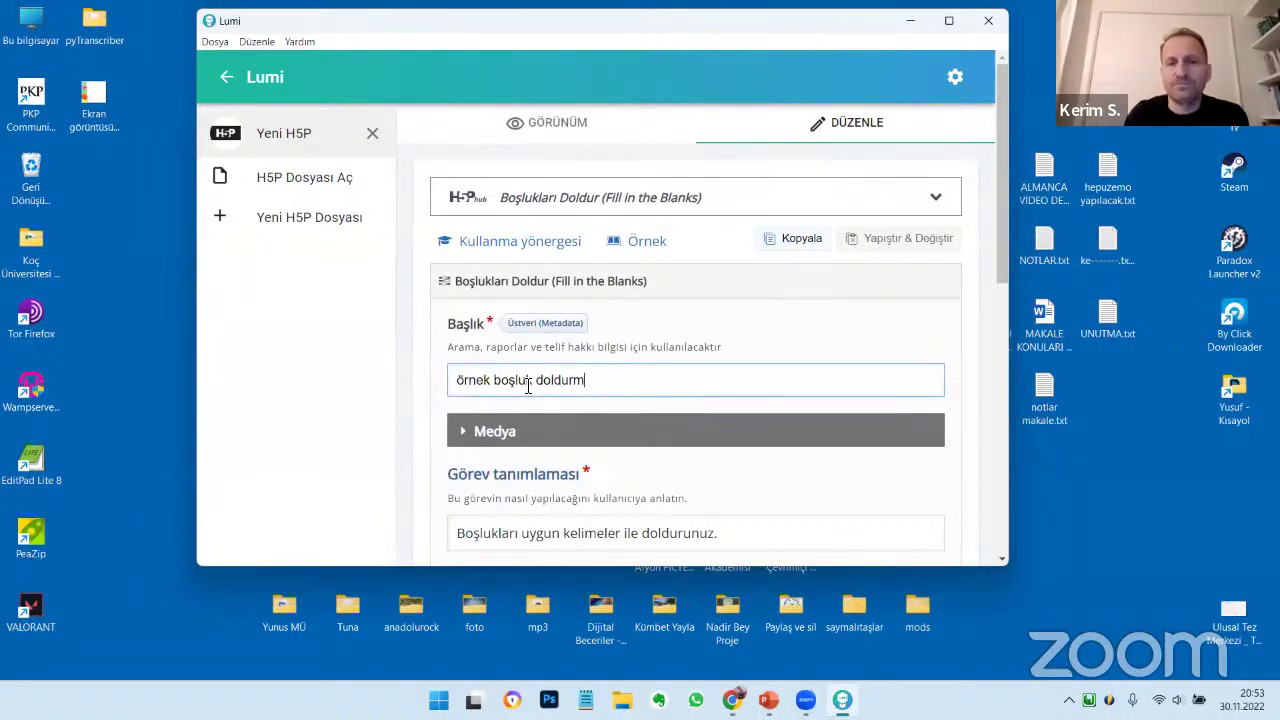
pyautogui.write('a')
pyautogui.scroll(-3, 824, 366)
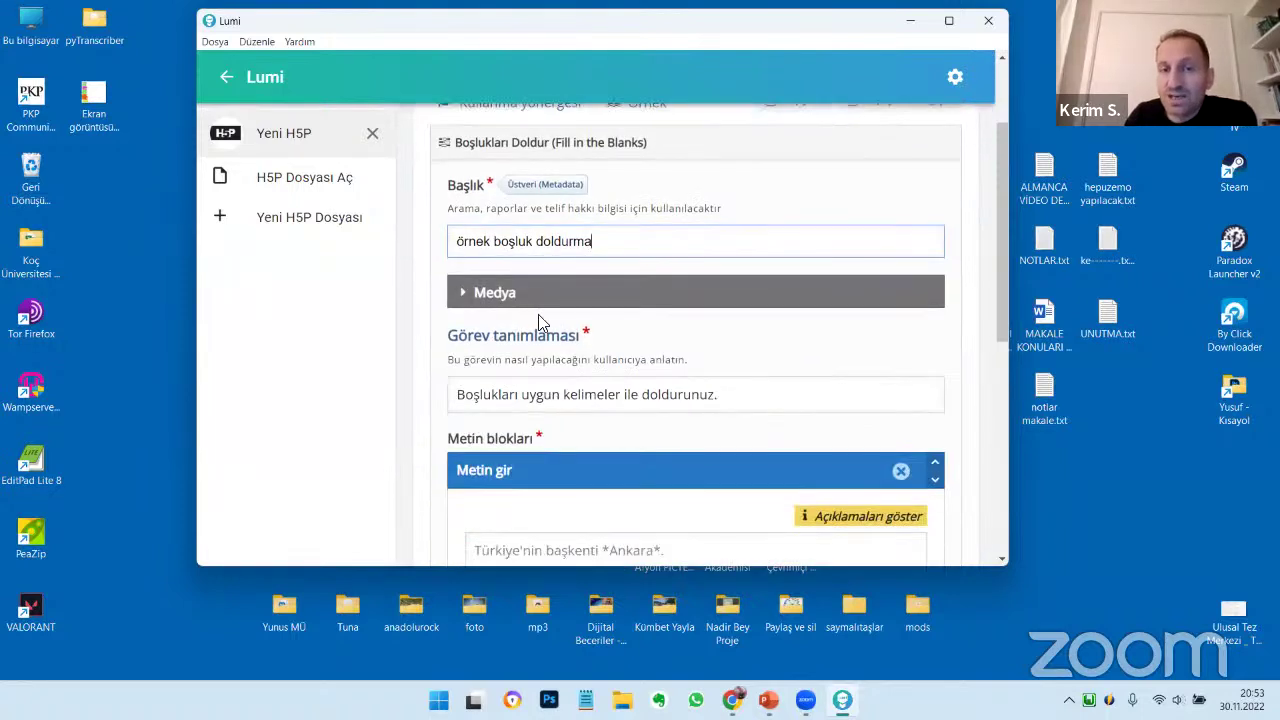
# Set the activity's optional media type to an image and browse for a file
pyautogui.click(484, 300)
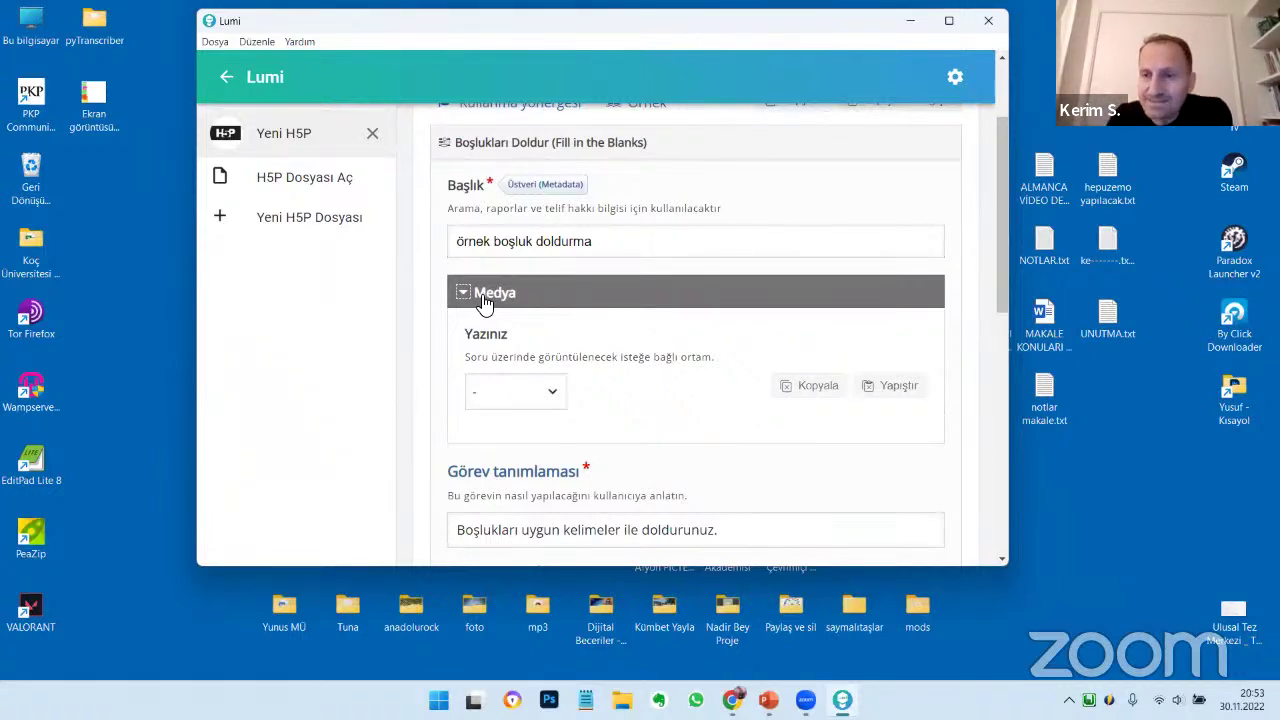
pyautogui.click(540, 400)
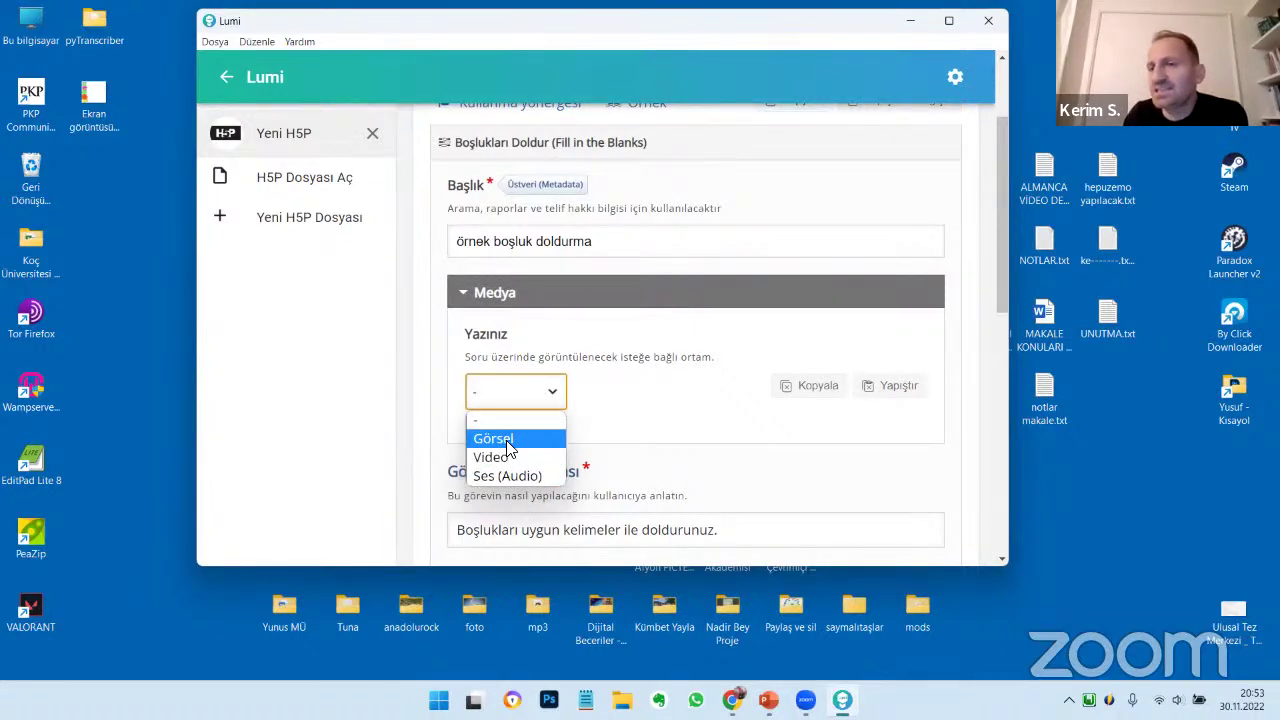
pyautogui.click(676, 394)
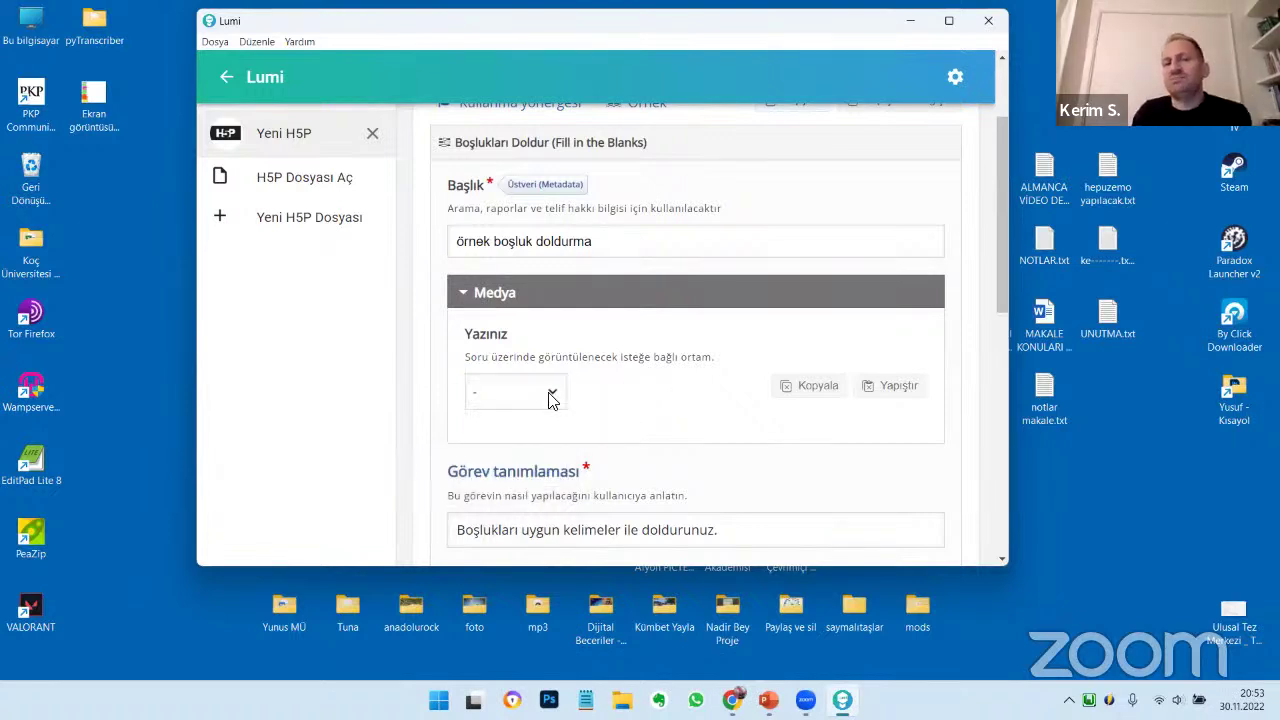
pyautogui.scroll(-1, 691, 382)
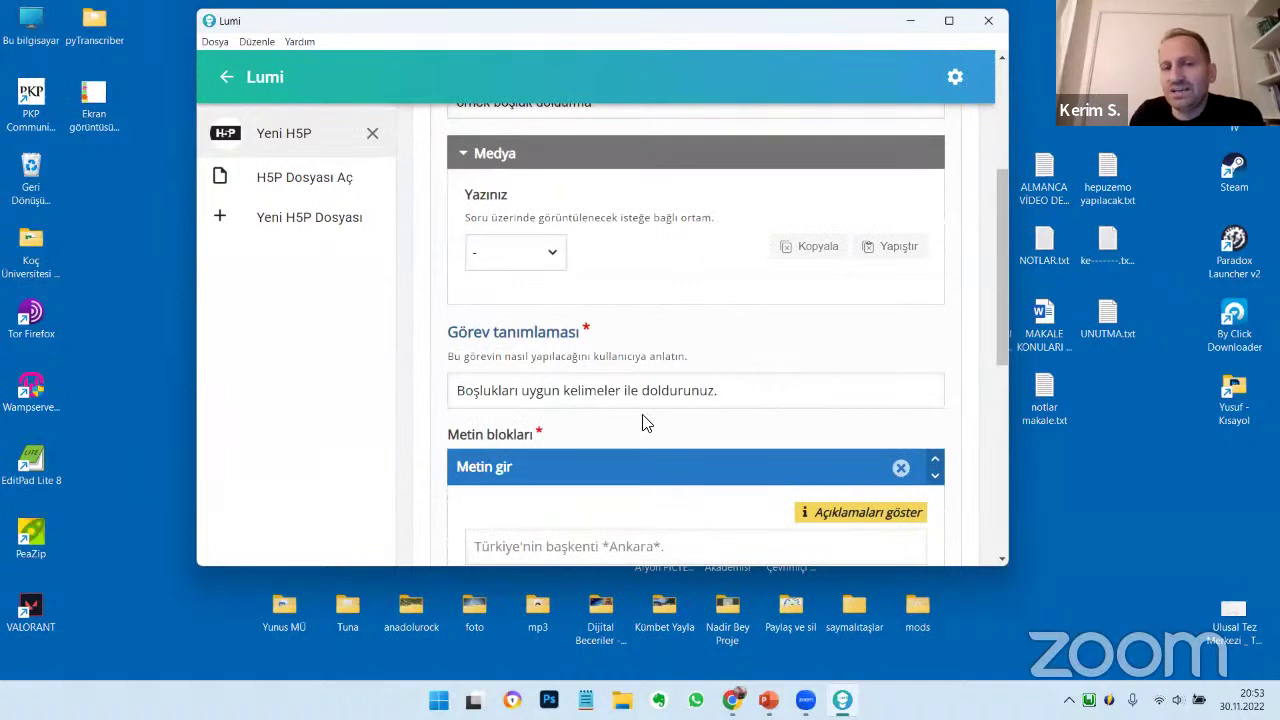
pyautogui.scroll(1, 643, 423)
pyautogui.click(529, 395)
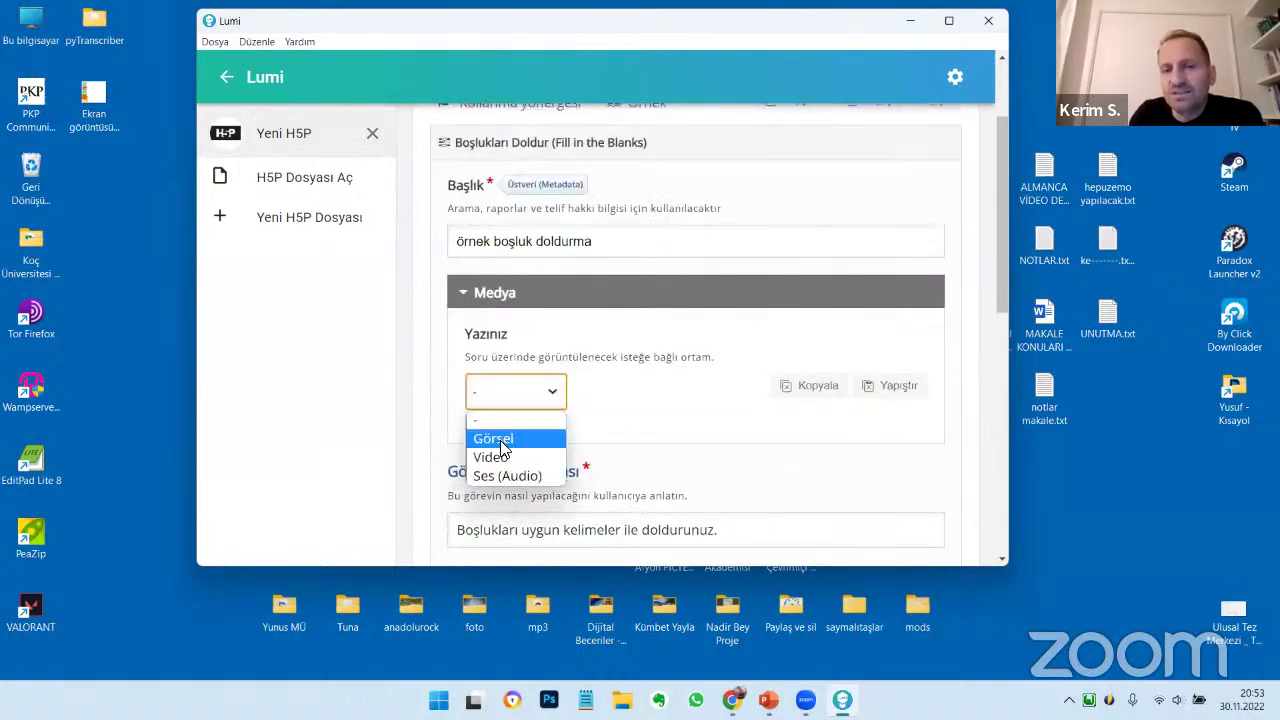
pyautogui.click(500, 440)
pyautogui.click(517, 470)
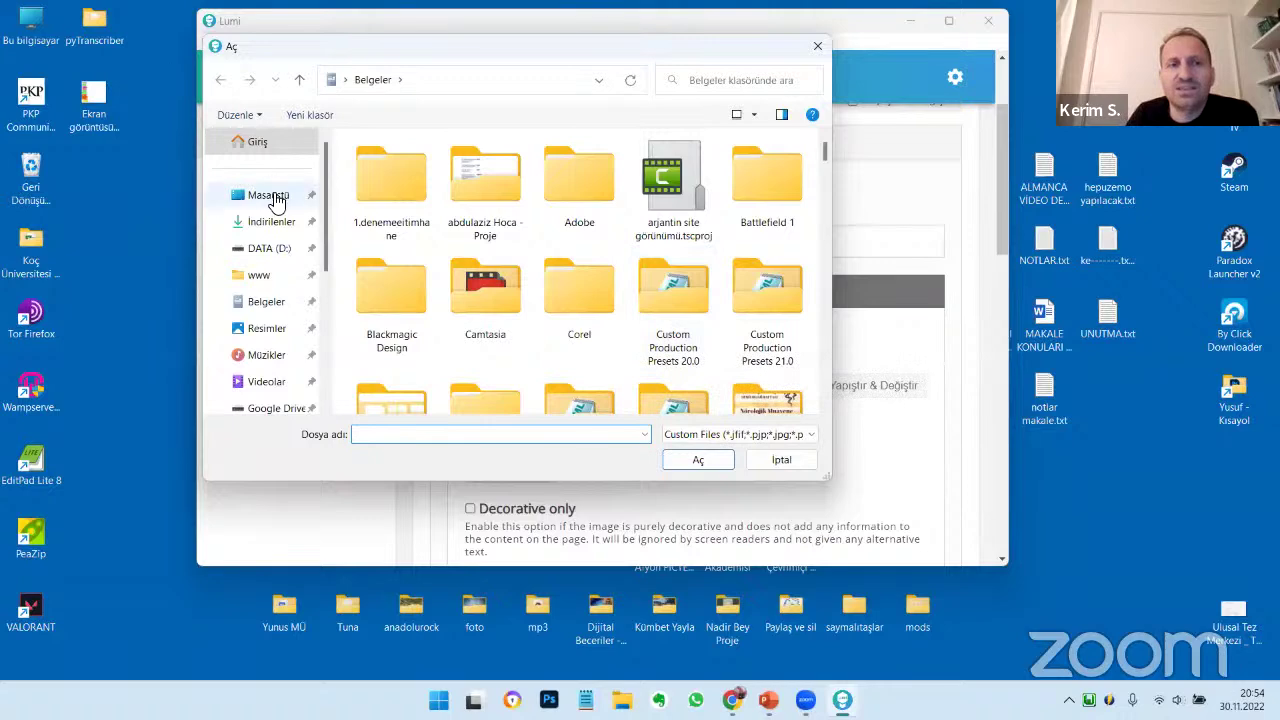
# Insert the book-1822474 photo from H5P SUNUM DOSYALARI > resim
pyautogui.click(275, 196)
pyautogui.click(412, 277)
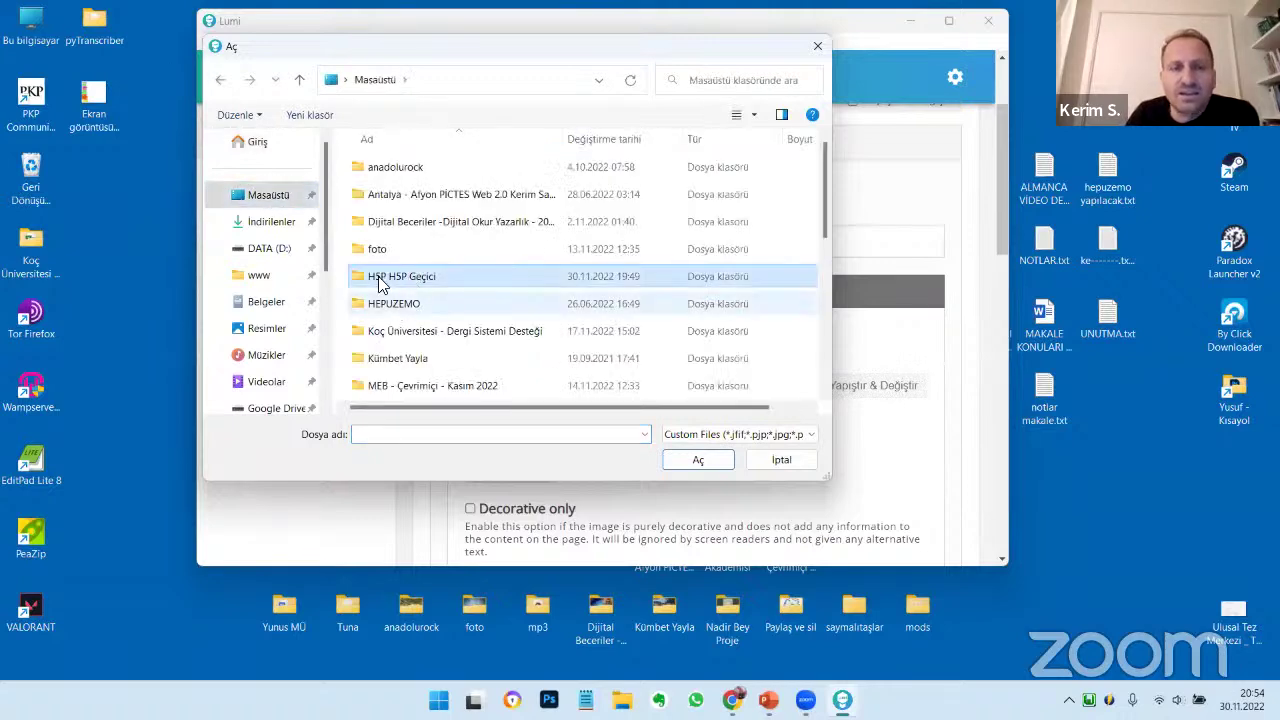
pyautogui.doubleClick(390, 385)
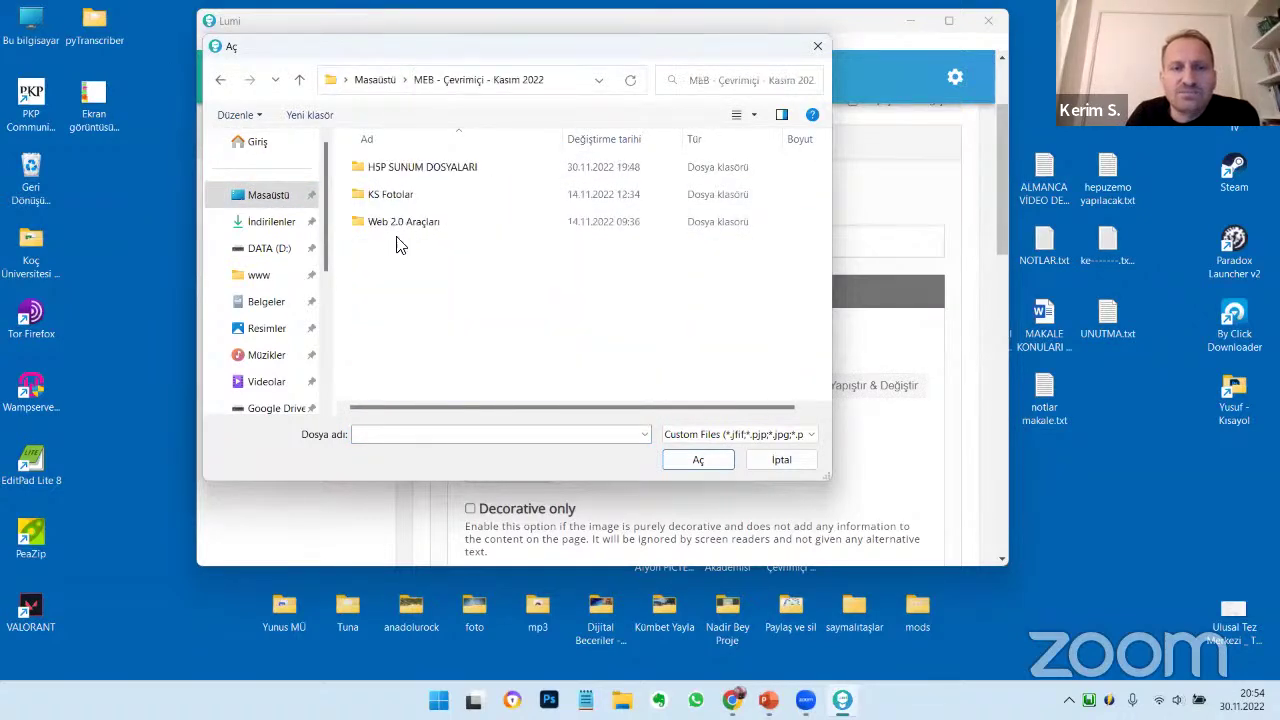
pyautogui.click(388, 197)
pyautogui.doubleClick(390, 197)
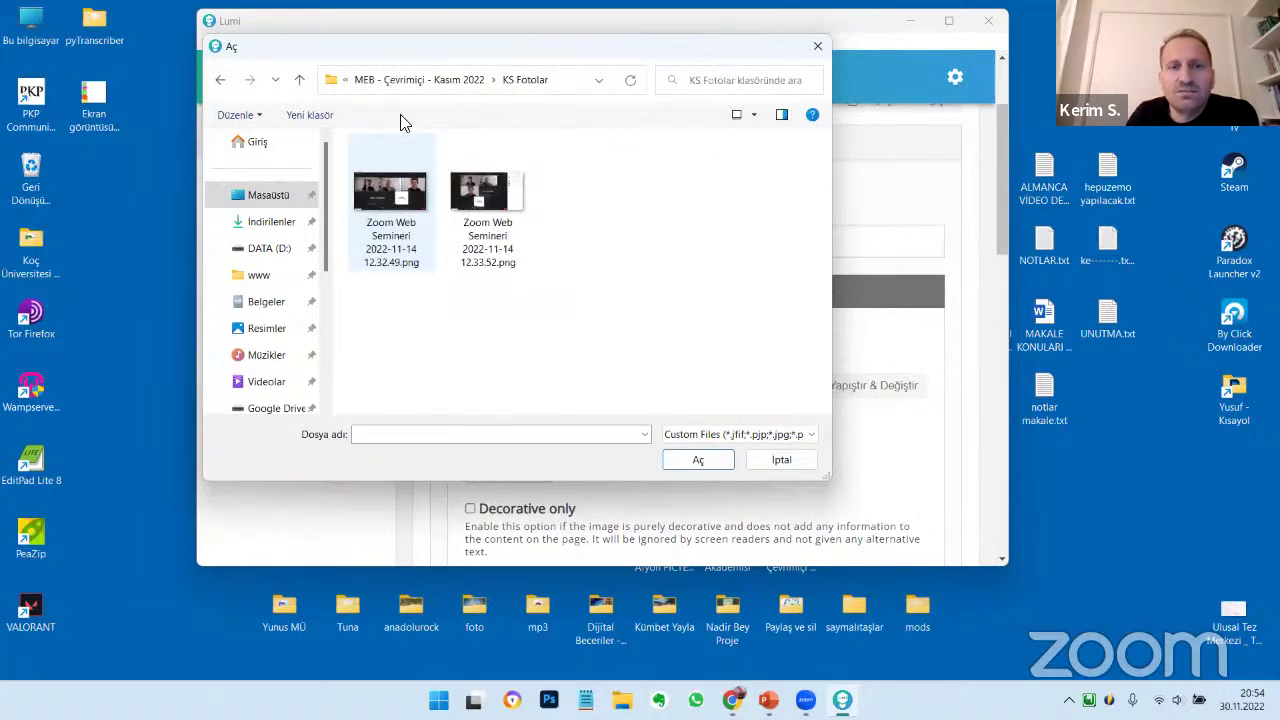
pyautogui.press('BackSpace')
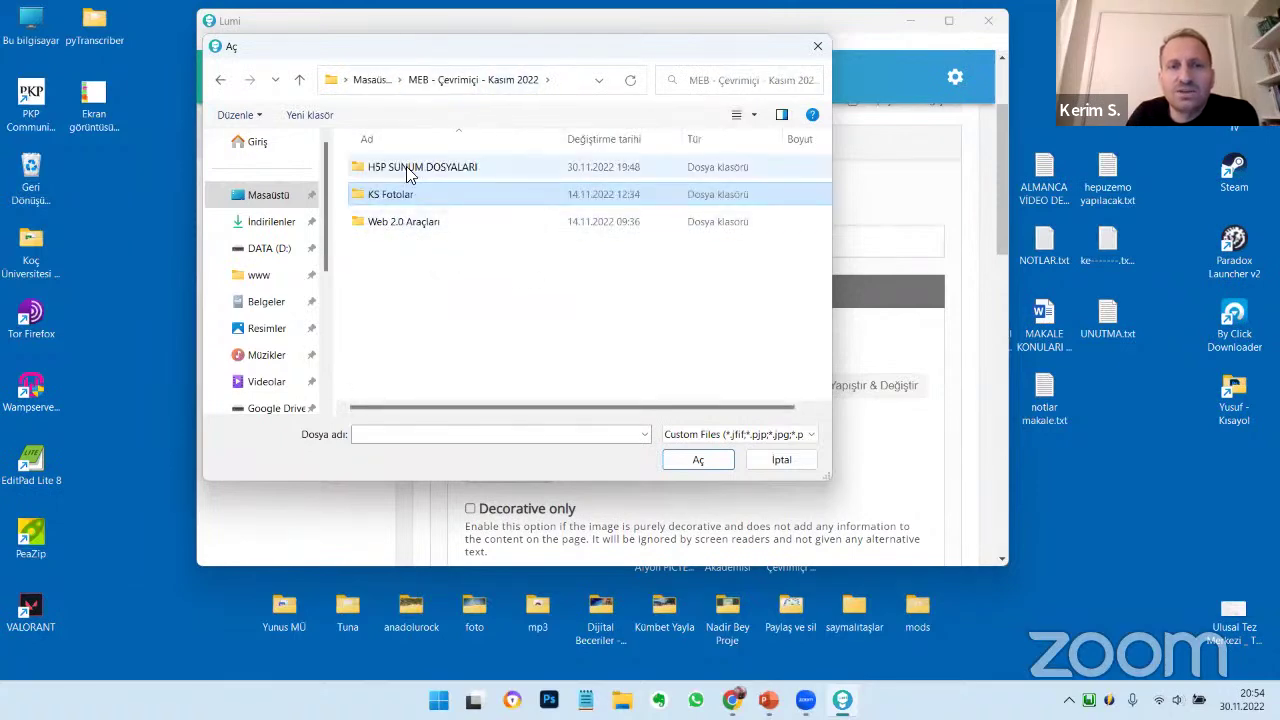
pyautogui.doubleClick(400, 168)
pyautogui.doubleClick(398, 222)
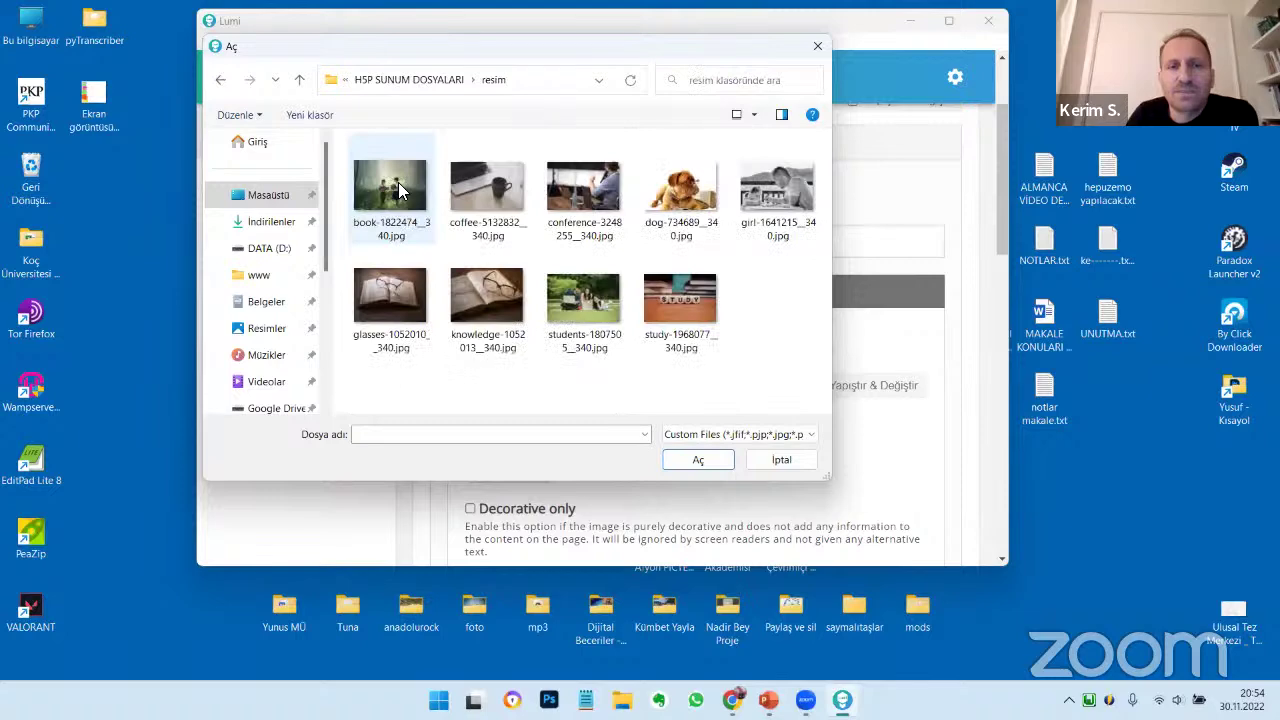
pyautogui.click(400, 192)
pyautogui.click(702, 460)
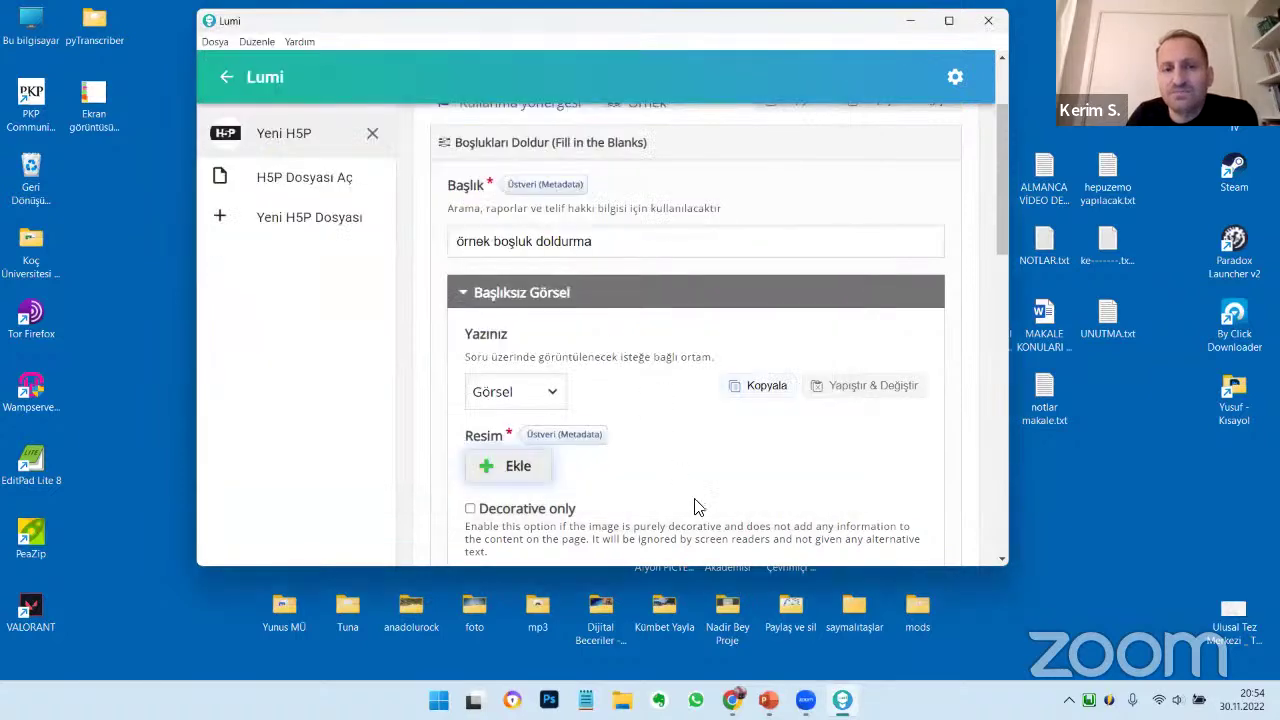
# Mark the image as decorative only and keep image zooming allowed
pyautogui.scroll(-3, 600, 400)
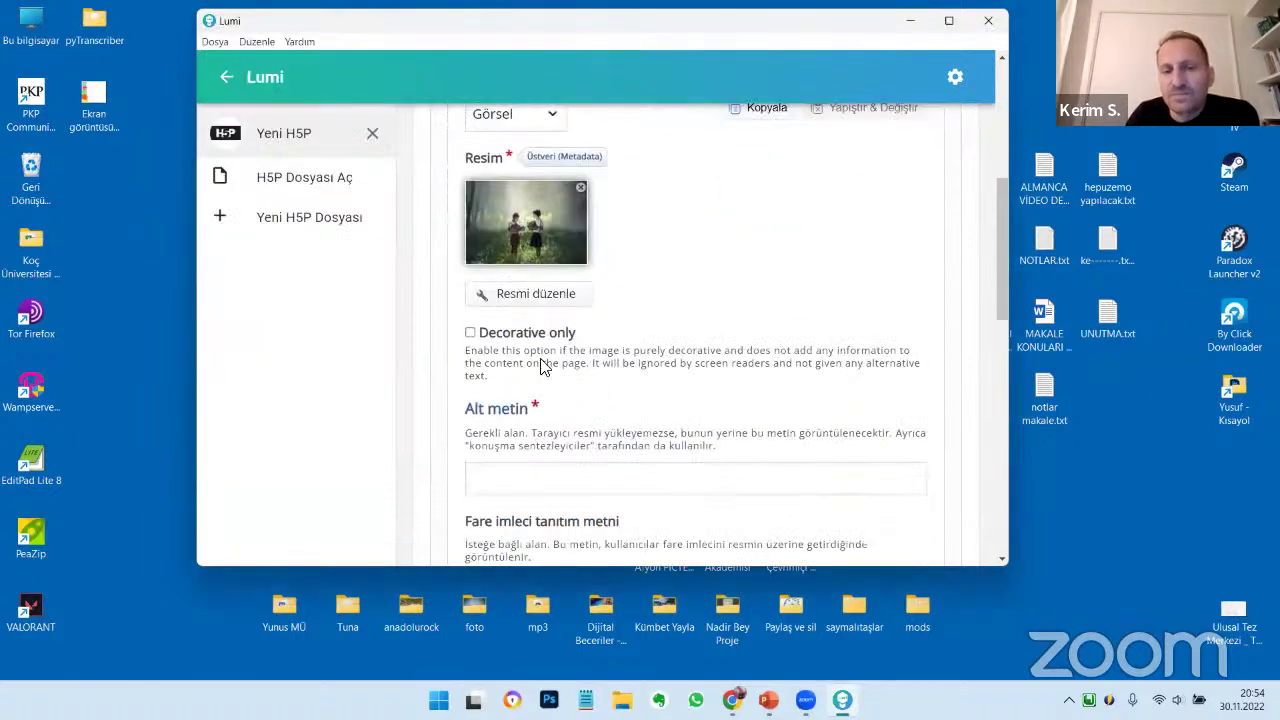
pyautogui.click(488, 333)
pyautogui.scroll(-2, 690, 336)
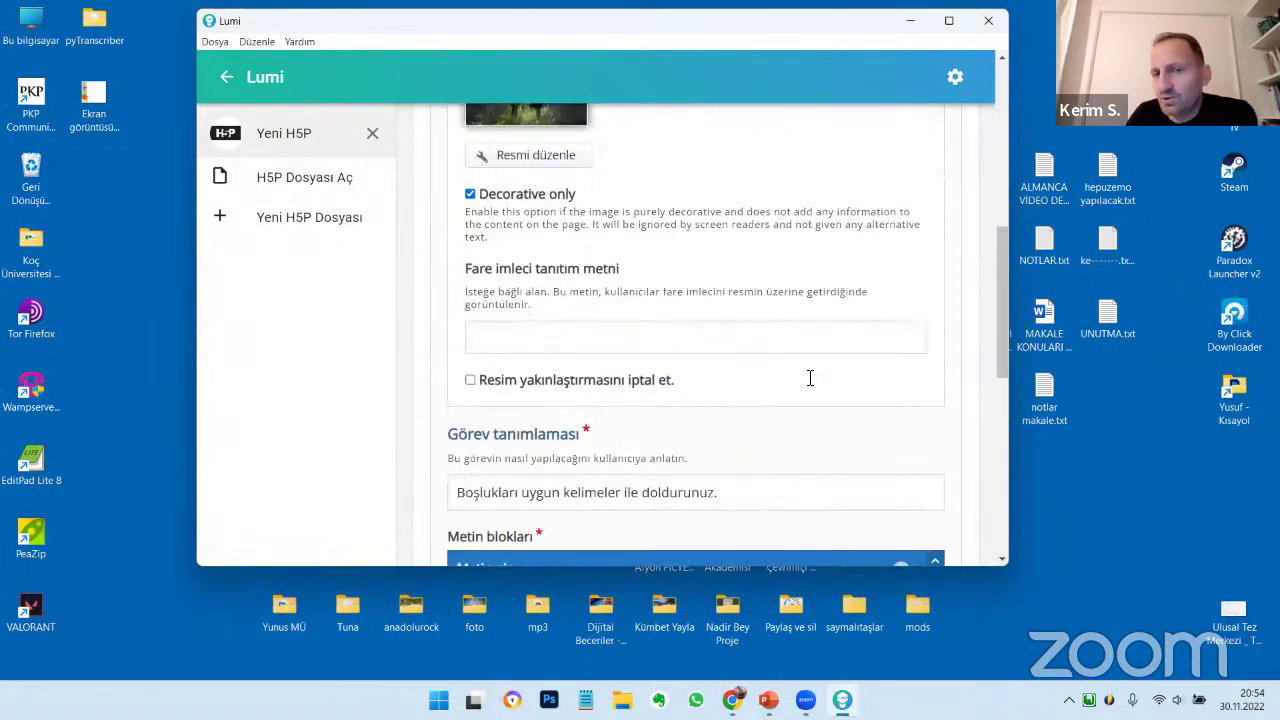
pyautogui.scroll(-2, 800, 400)
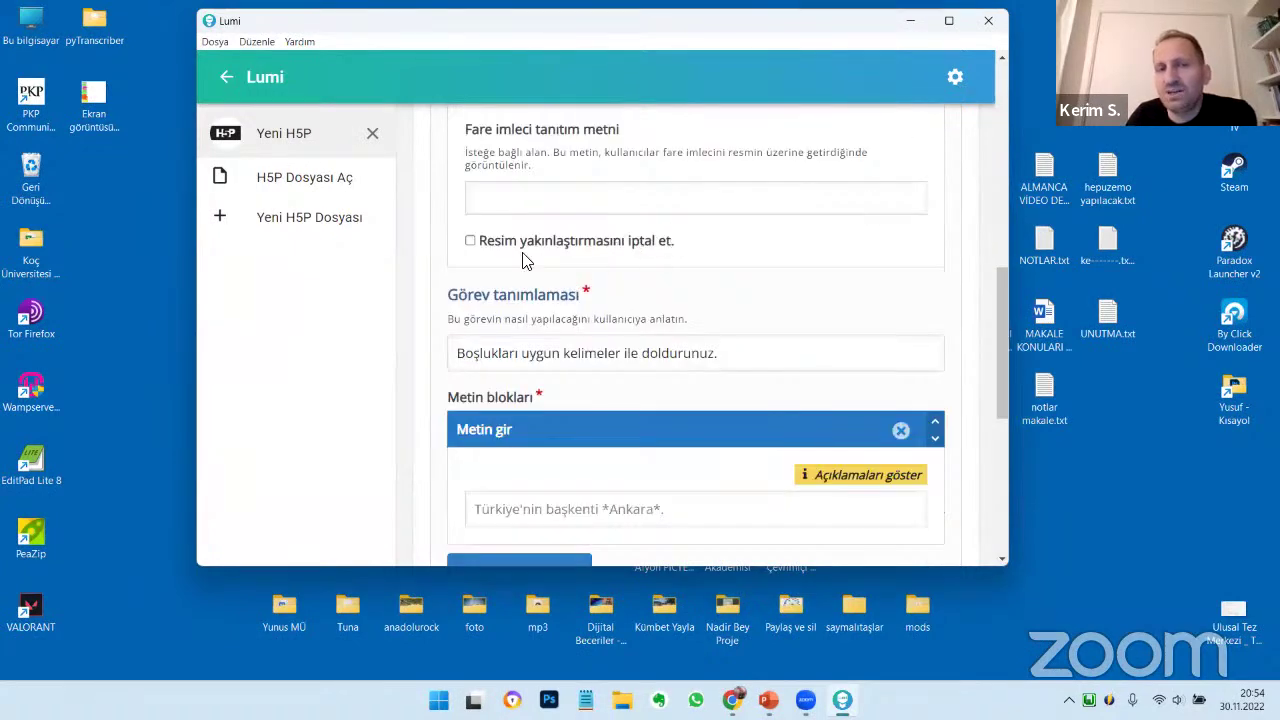
pyautogui.click(470, 241)
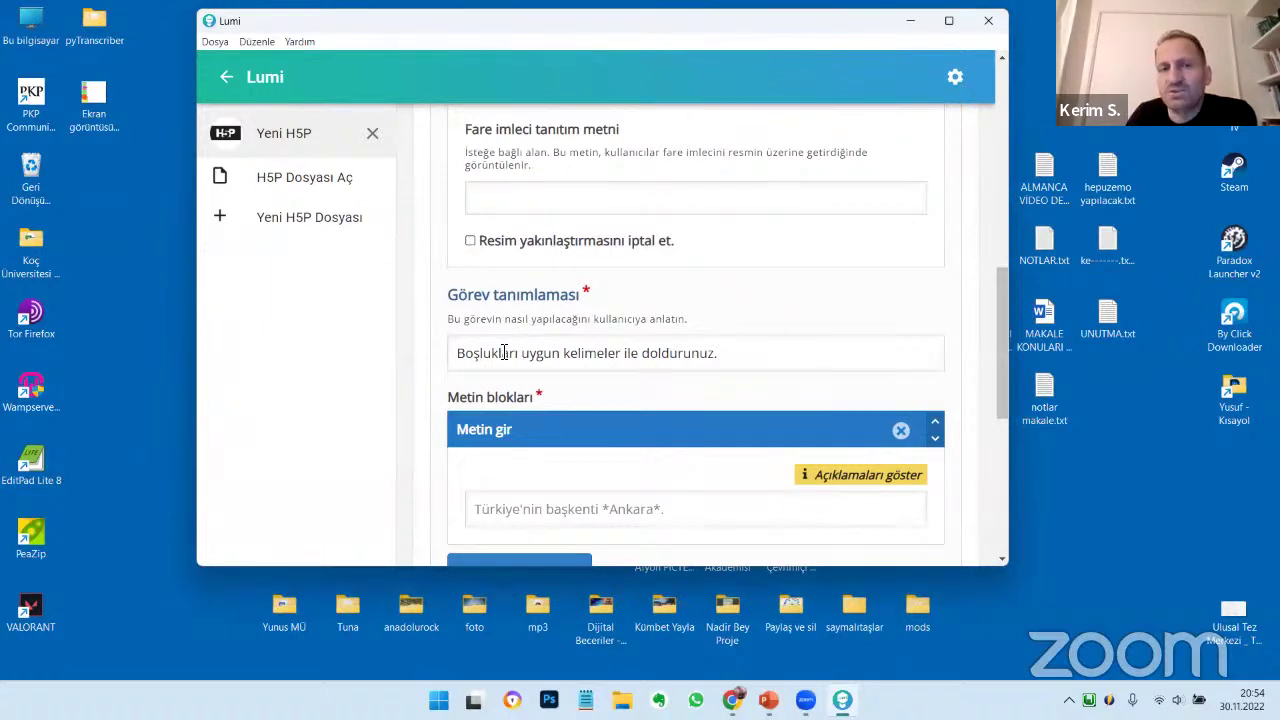
# Review the task description 'Boşlukları uygun kelimeler ile doldurunuz'
pyautogui.click(505, 352)
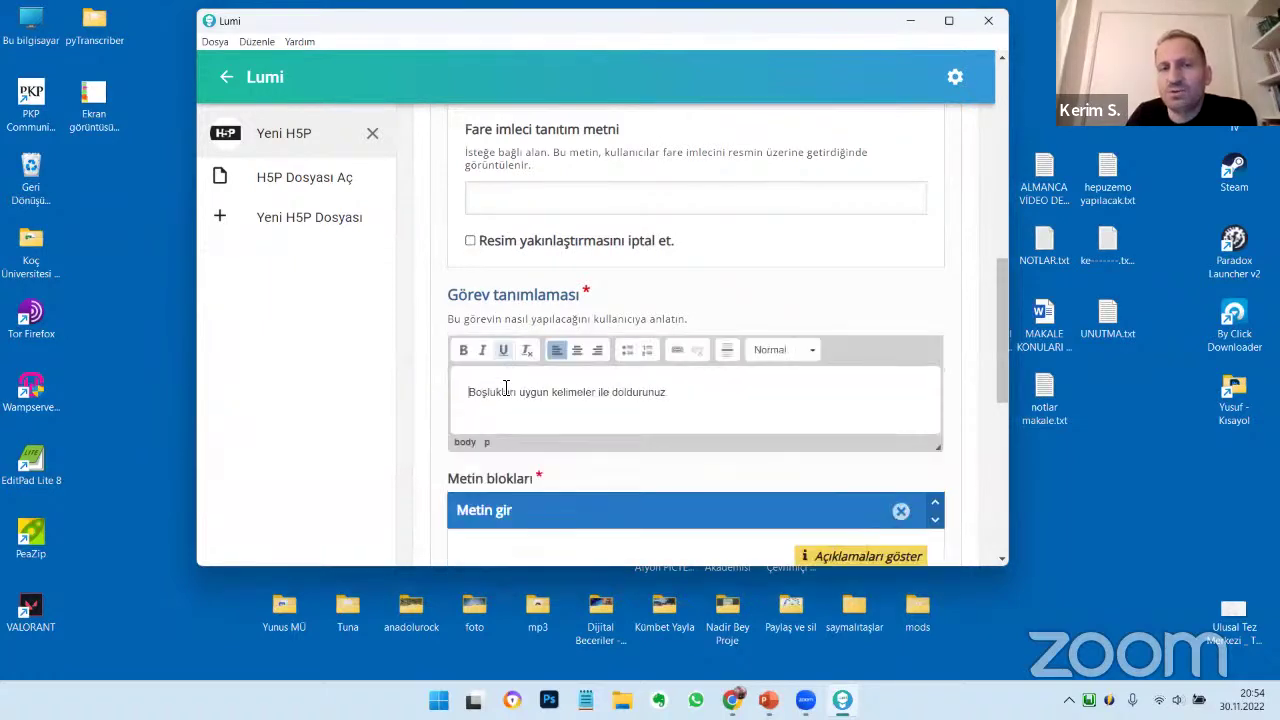
pyautogui.moveTo(689, 394); pyautogui.dragTo(468, 408)
pyautogui.click(705, 400)
pyautogui.click(594, 400)
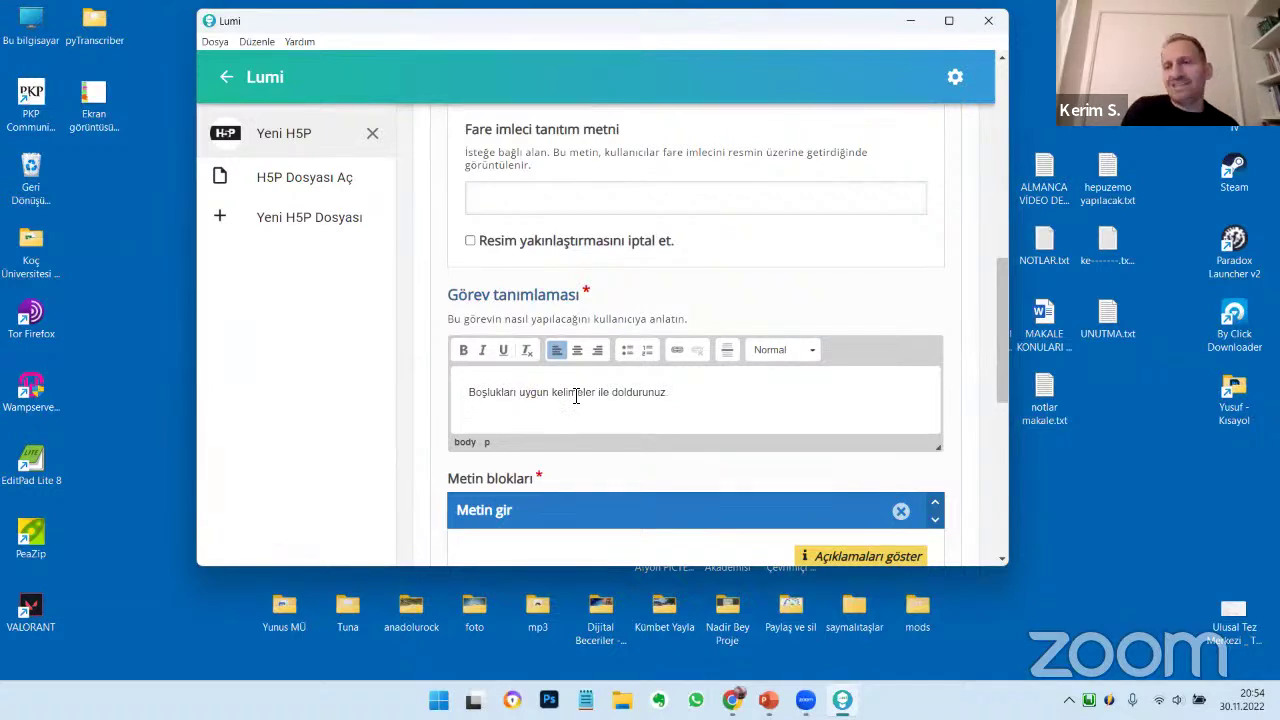
pyautogui.scroll(-3, 672, 386)
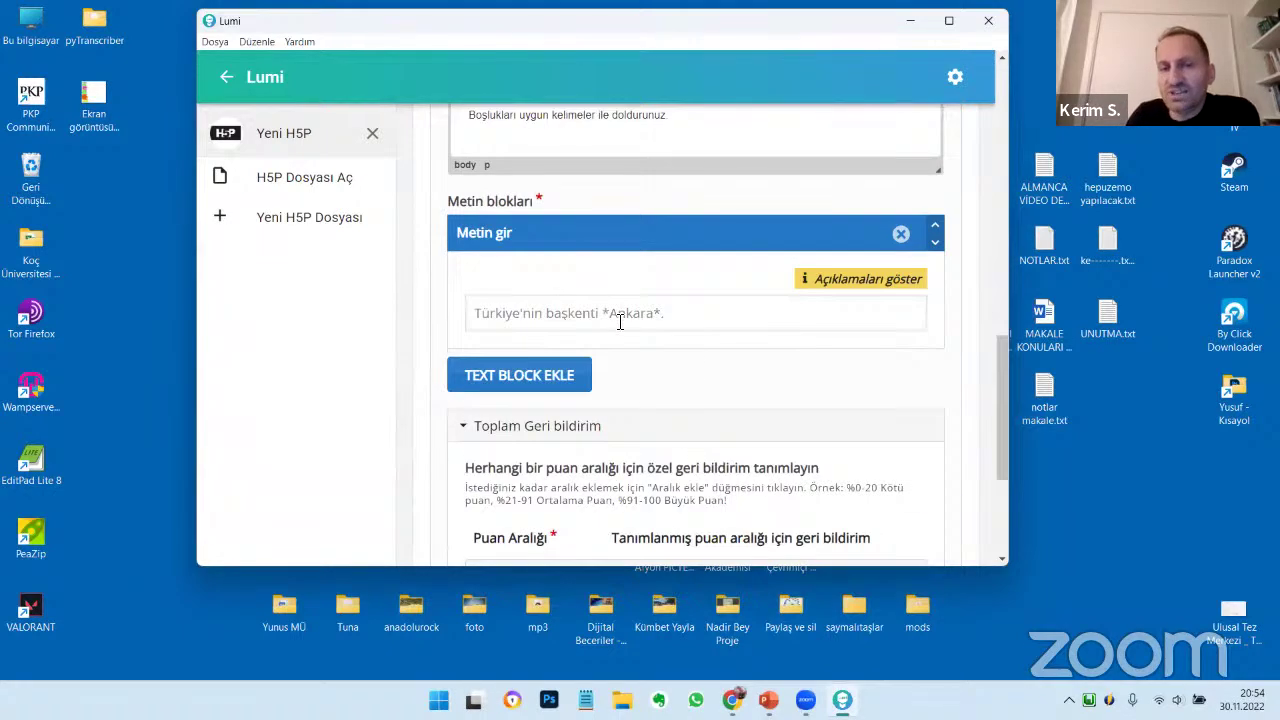
pyautogui.scroll(2, 729, 414)
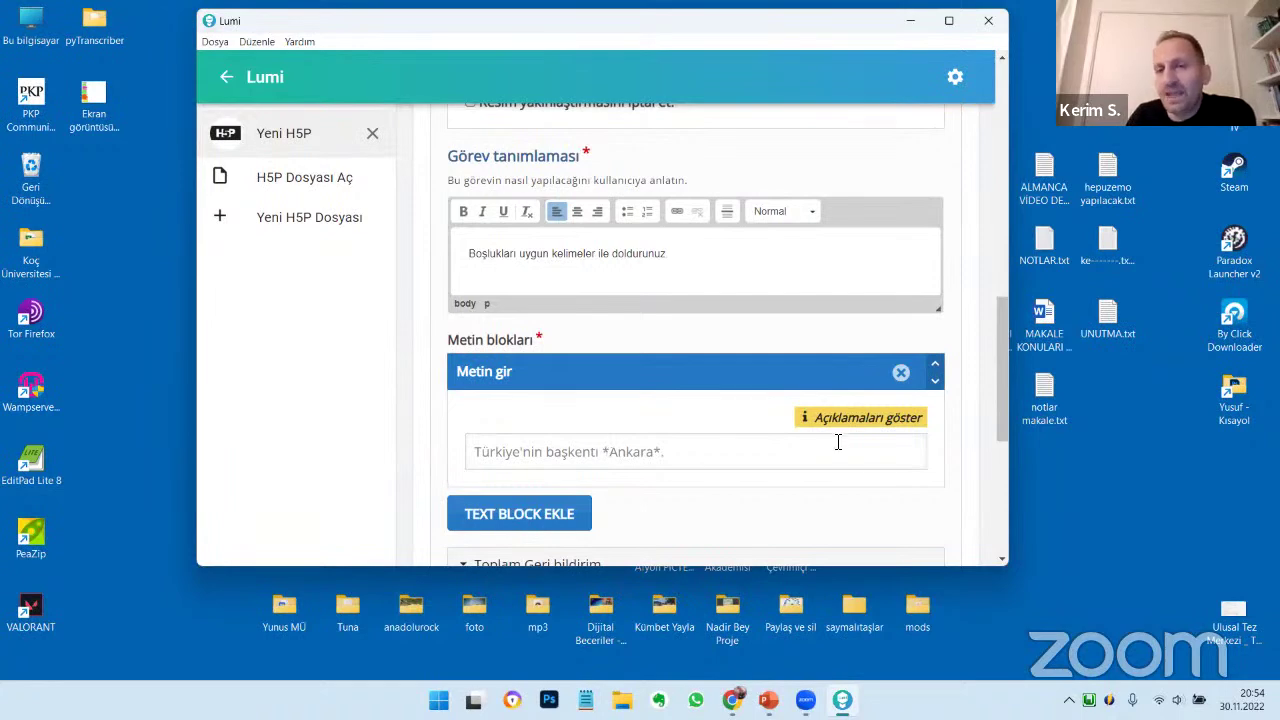
# Show the text block notes on marking blanks, then switch to Chrome
pyautogui.click(651, 452)
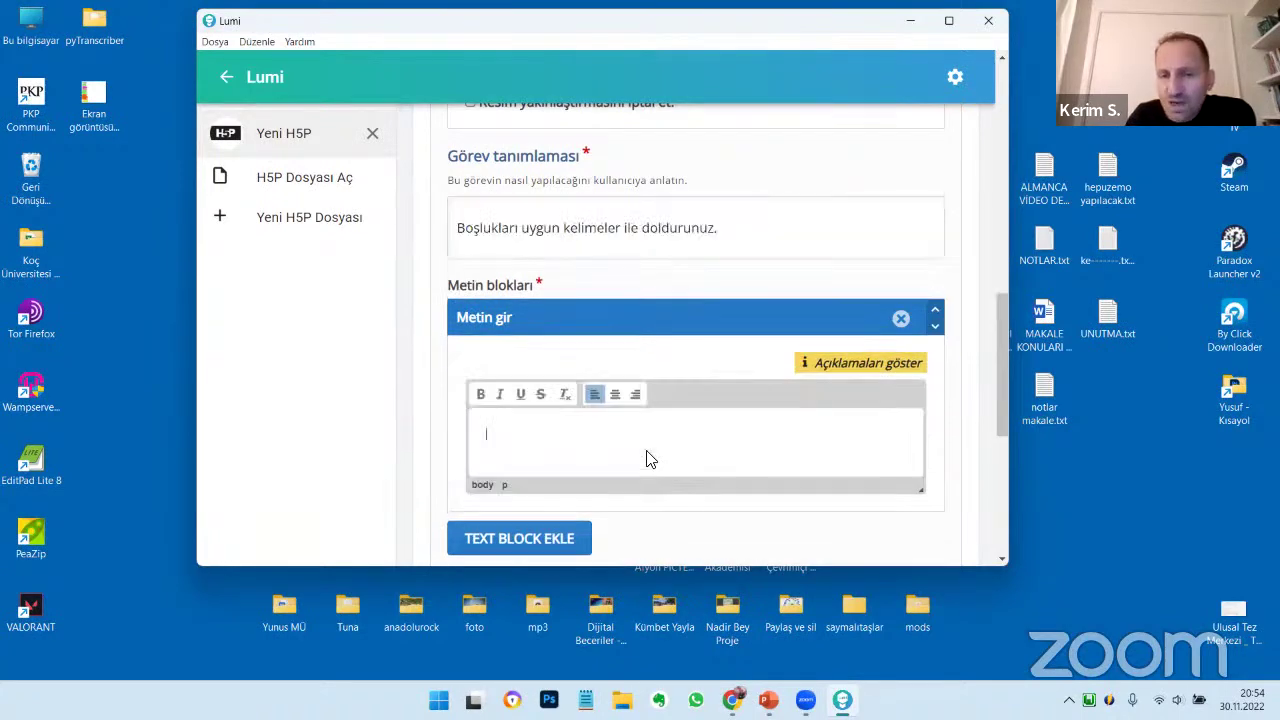
pyautogui.click(866, 364)
pyautogui.scroll(-2, 800, 366)
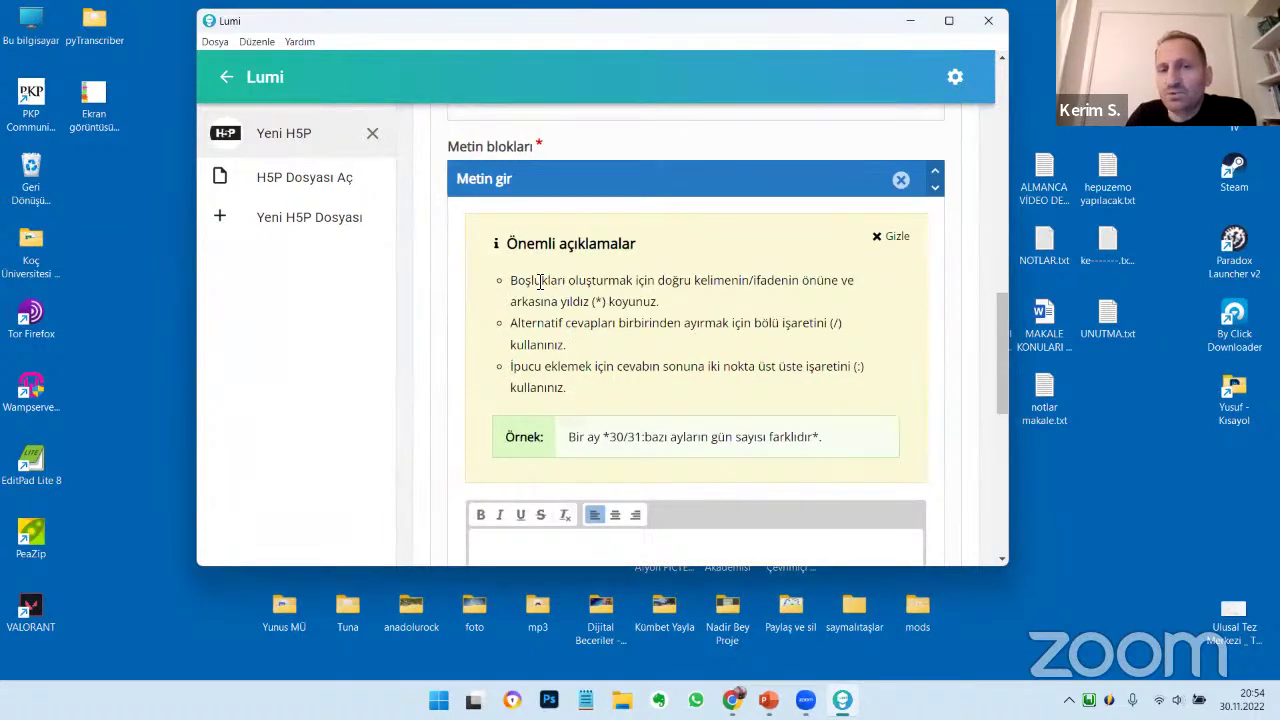
pyautogui.moveTo(521, 282); pyautogui.dragTo(750, 284)
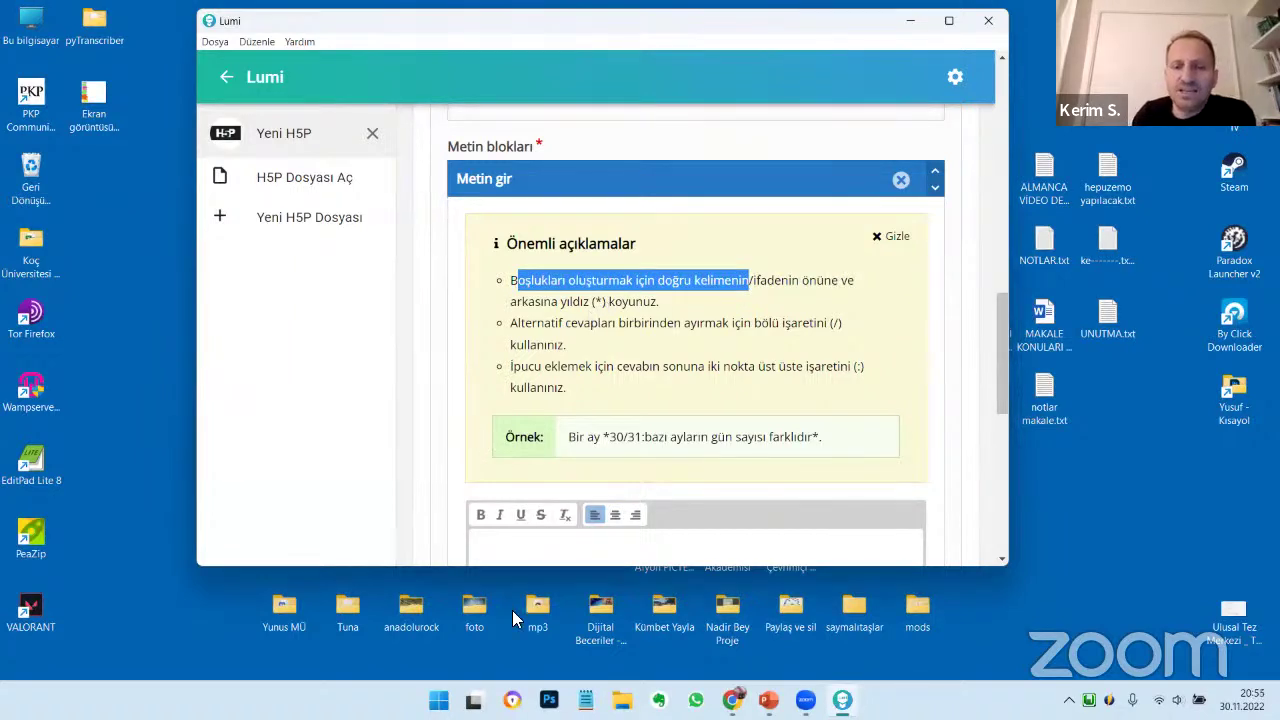
pyautogui.click(733, 700)
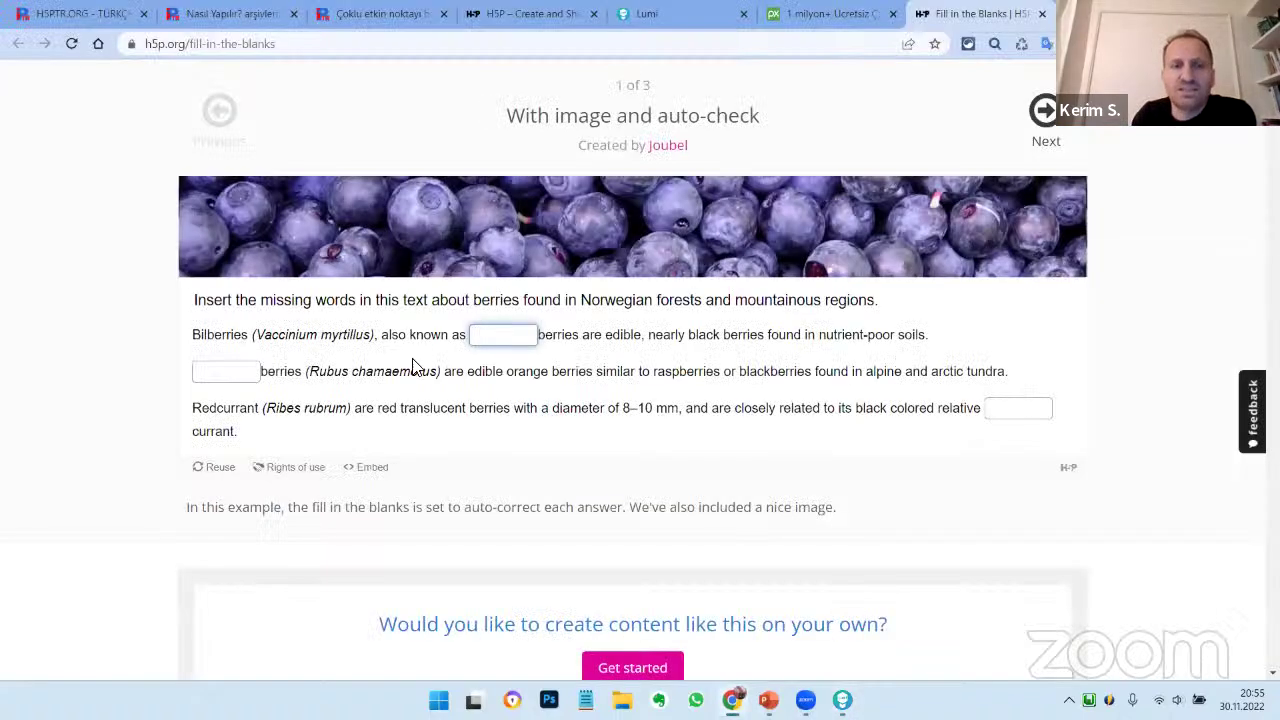
# Copy the introductory paragraph describing H5P from the h5ptr.org home page
pyautogui.click(232, 16)
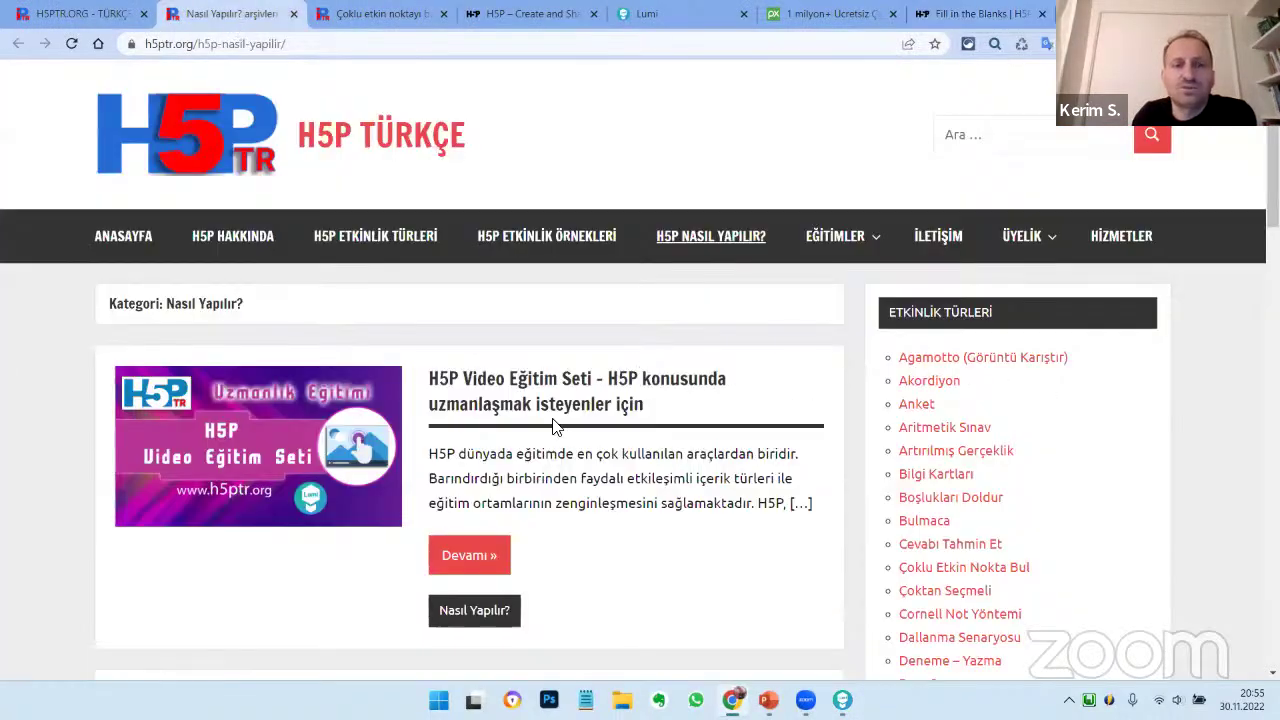
pyautogui.scroll(-1, 555, 425)
pyautogui.scroll(-3, 529, 337)
pyautogui.scroll(4, 386, 166)
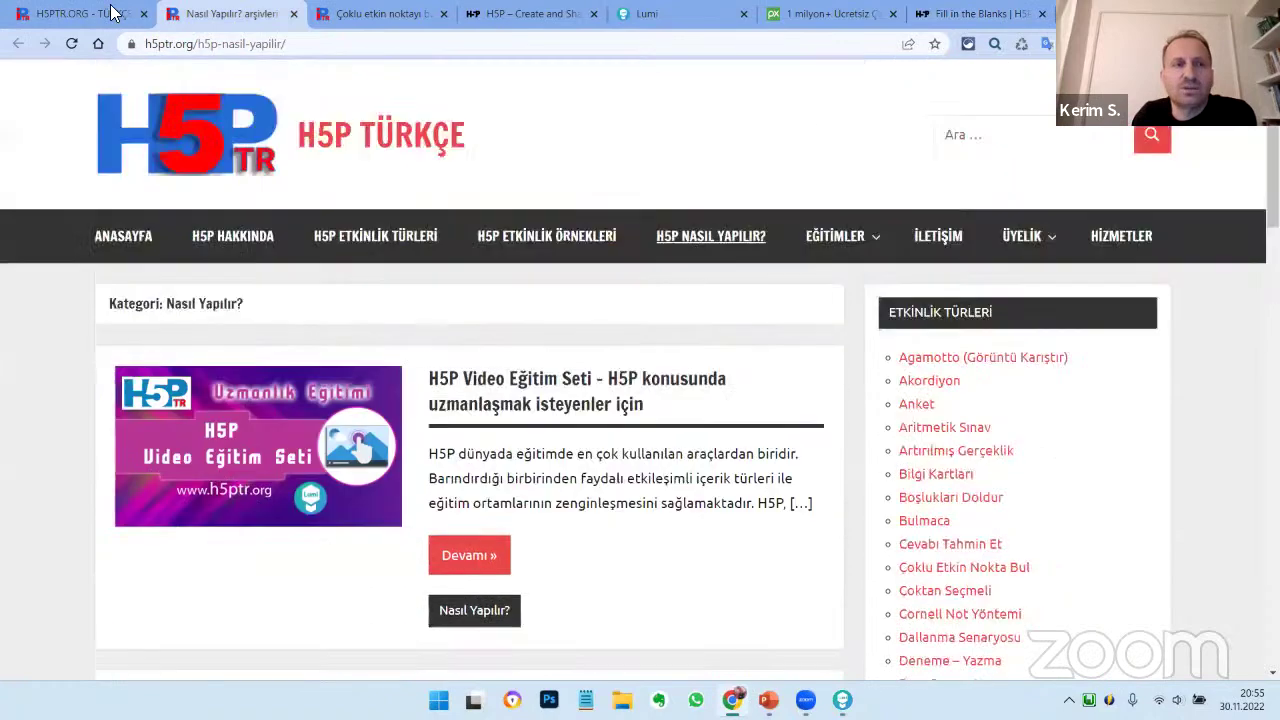
pyautogui.click(120, 15)
pyautogui.scroll(-4, 295, 268)
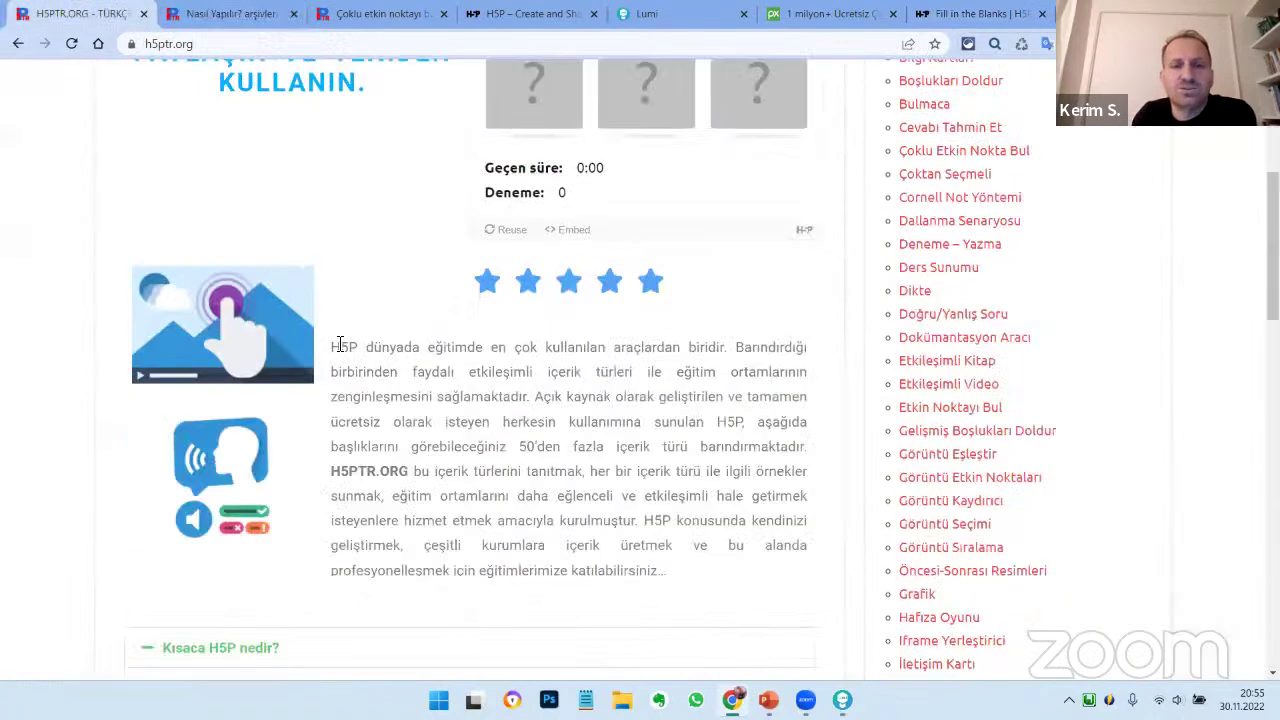
pyautogui.moveTo(335, 347); pyautogui.dragTo(808, 450)
pyautogui.rightClick(764, 146)
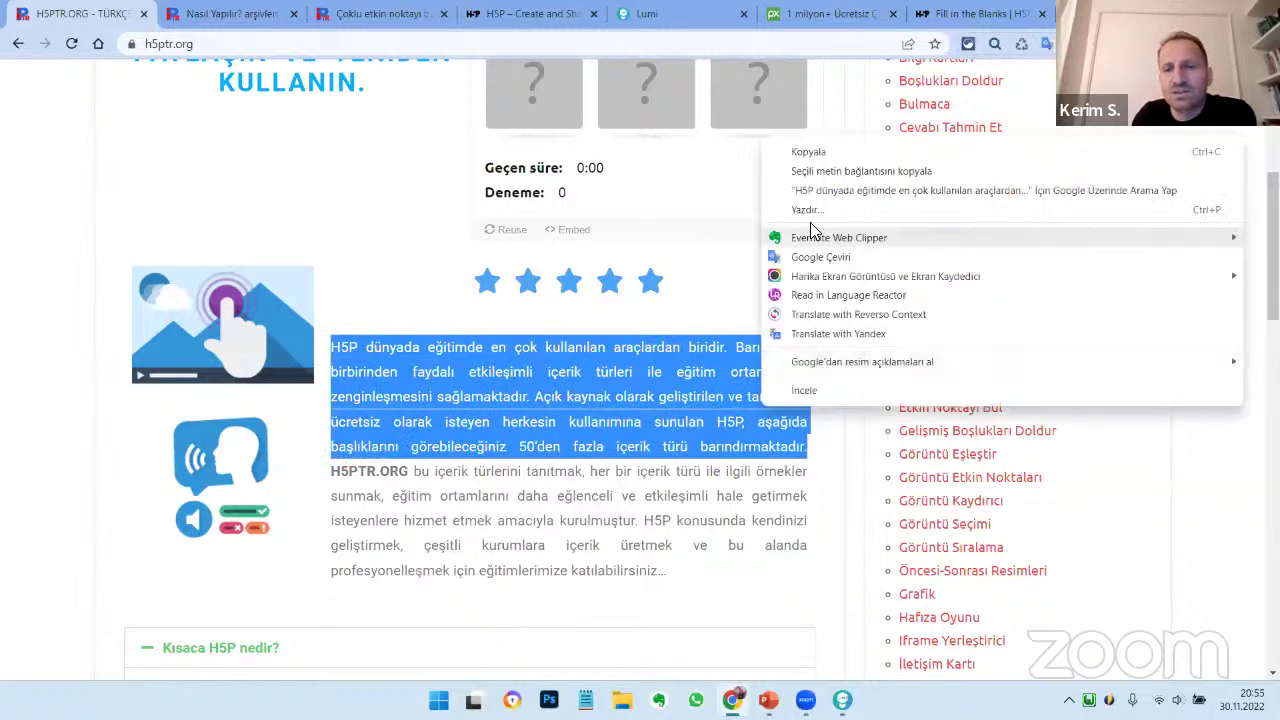
pyautogui.click(816, 153)
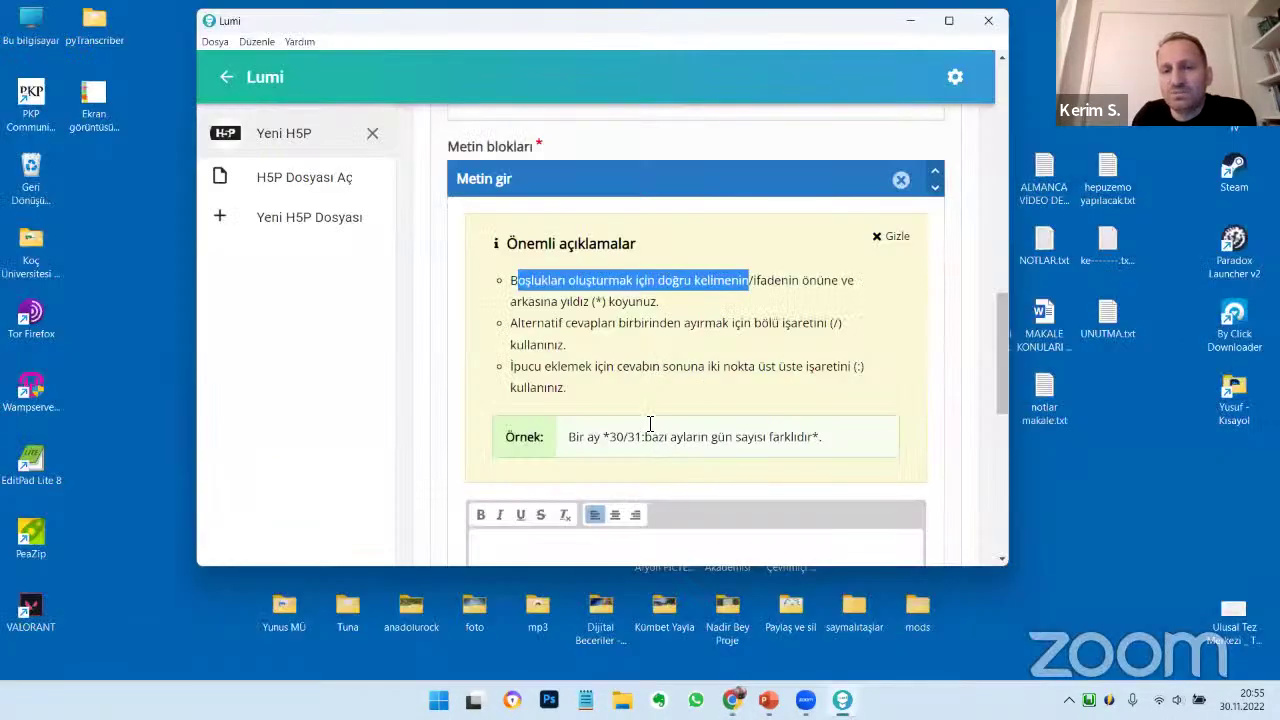
# Paste the copied H5P paragraph into the empty text block
pyautogui.scroll(-3, 650, 424)
pyautogui.click(626, 433)
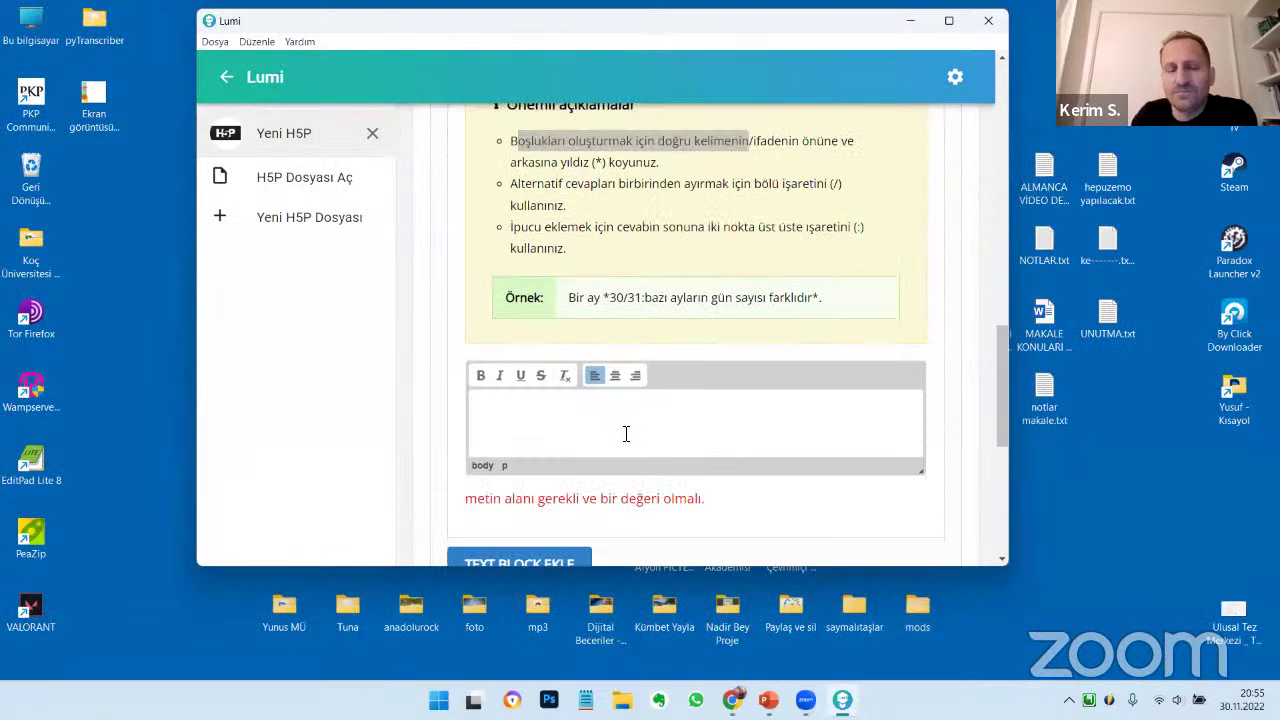
pyautogui.hotkey('ctrl', 'v')
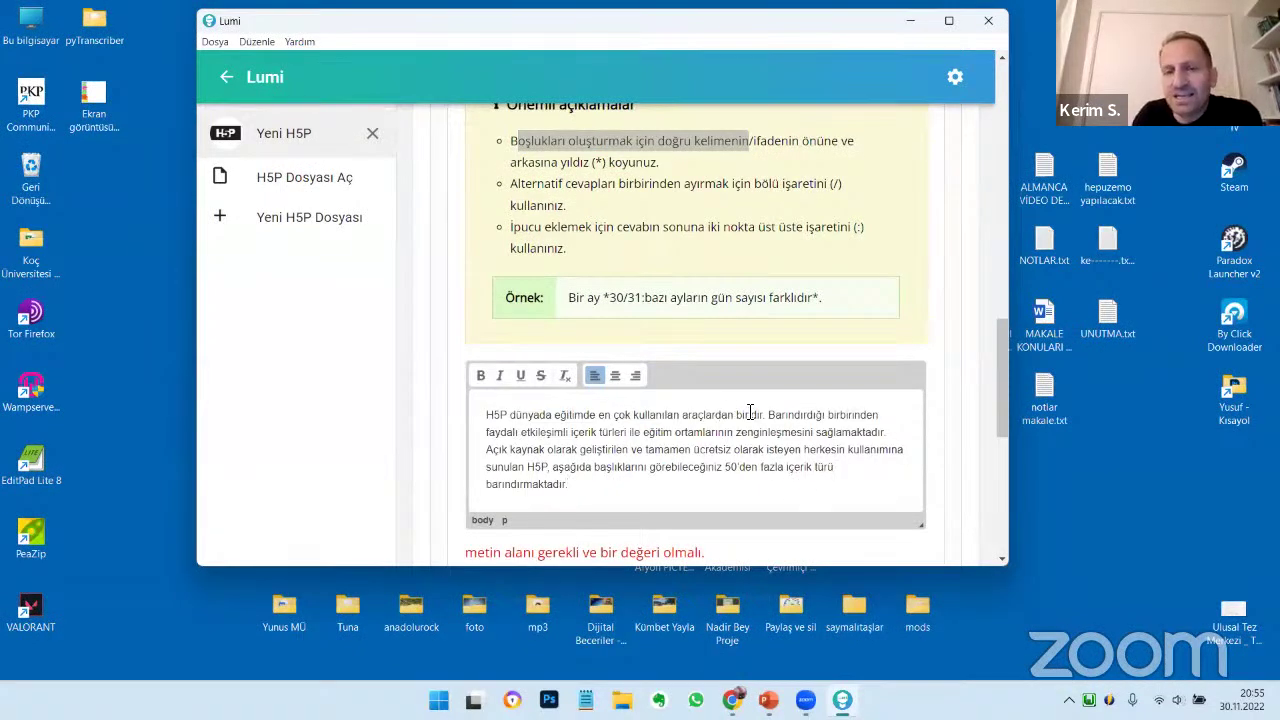
# Mark words such as 'içerik' and 'isteyen' as blanks by wrapping them in asterisks
pyautogui.click(740, 418)
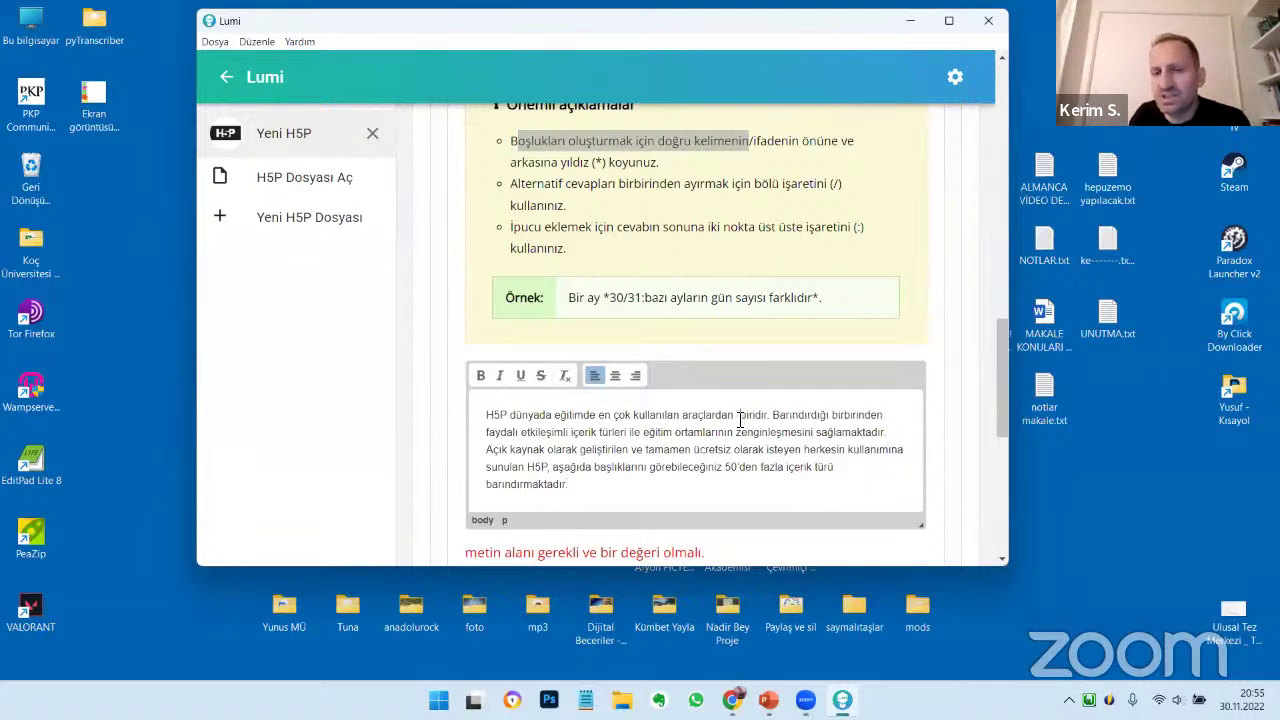
pyautogui.write('*')
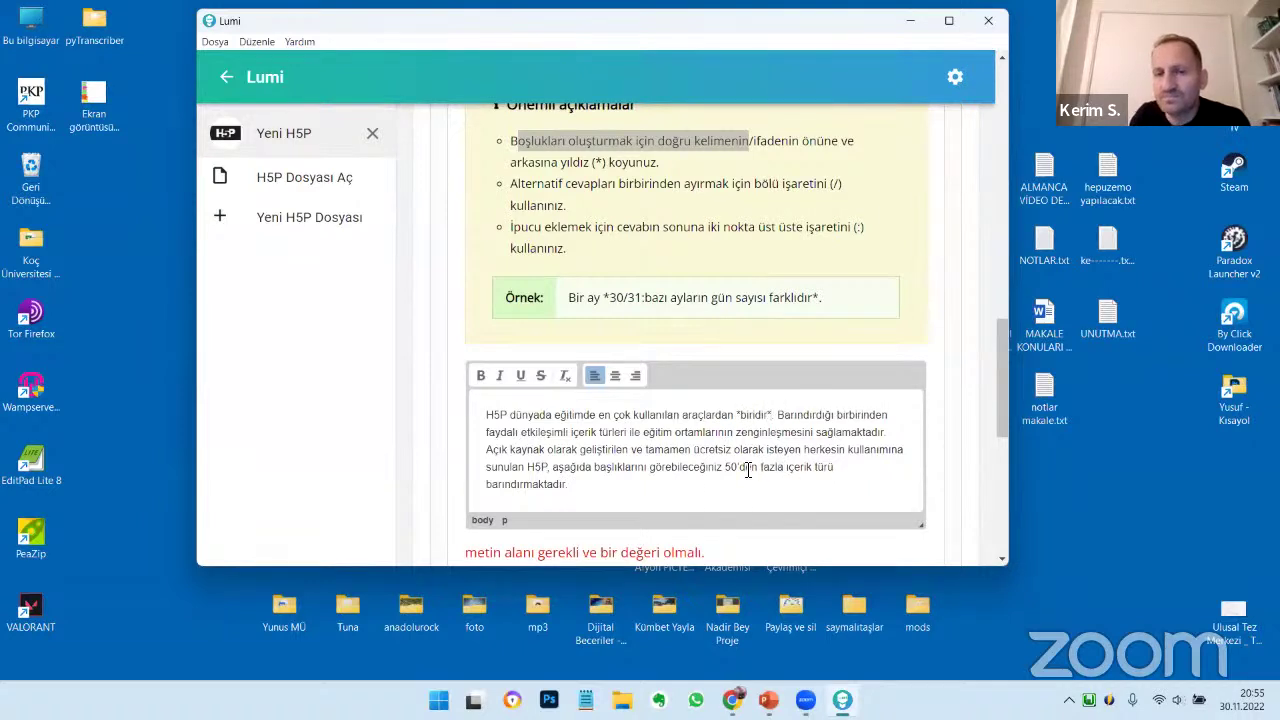
pyautogui.write('"')
pyautogui.click(546, 465)
pyautogui.write('"')
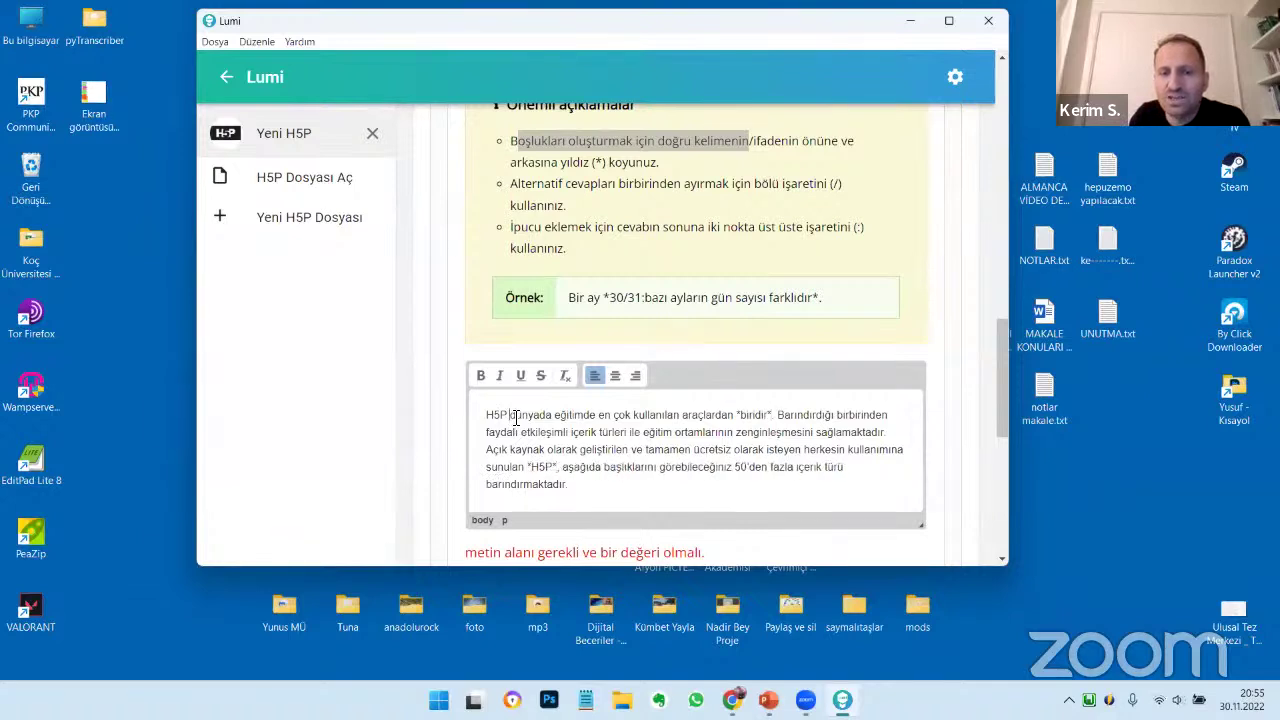
pyautogui.write('*')
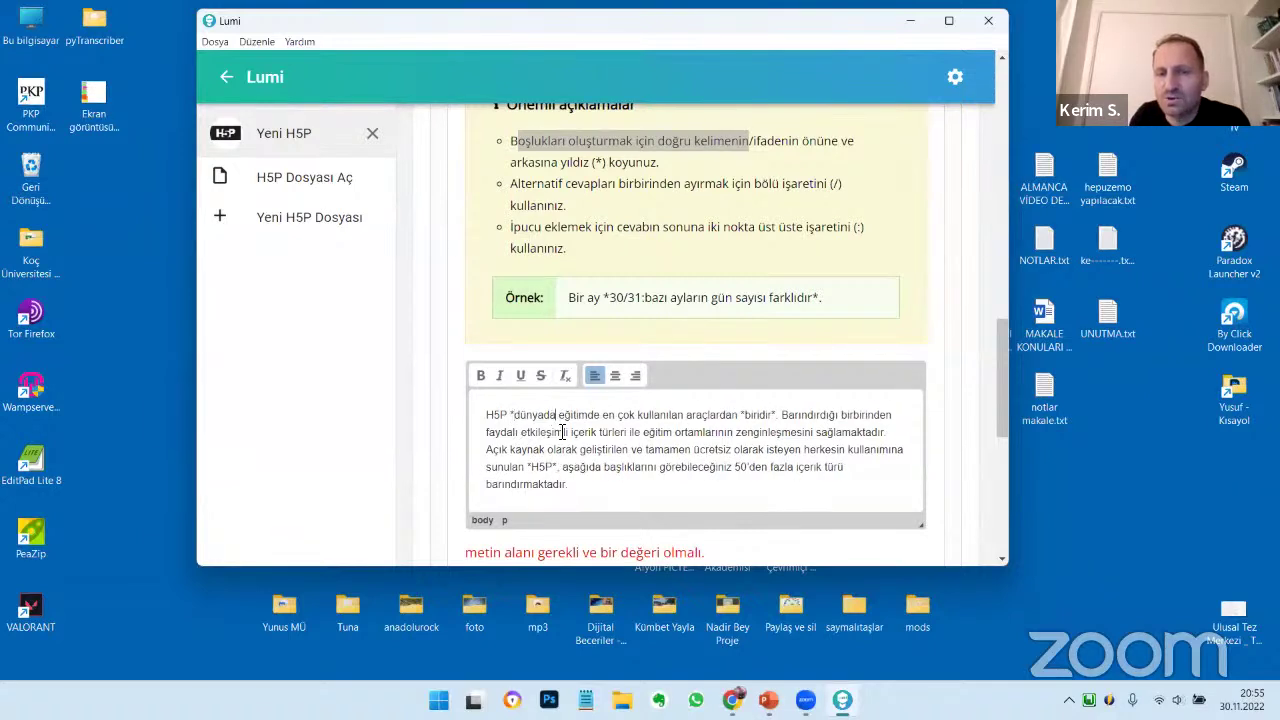
pyautogui.write('*')
pyautogui.click(573, 433)
pyautogui.write('*H5P')
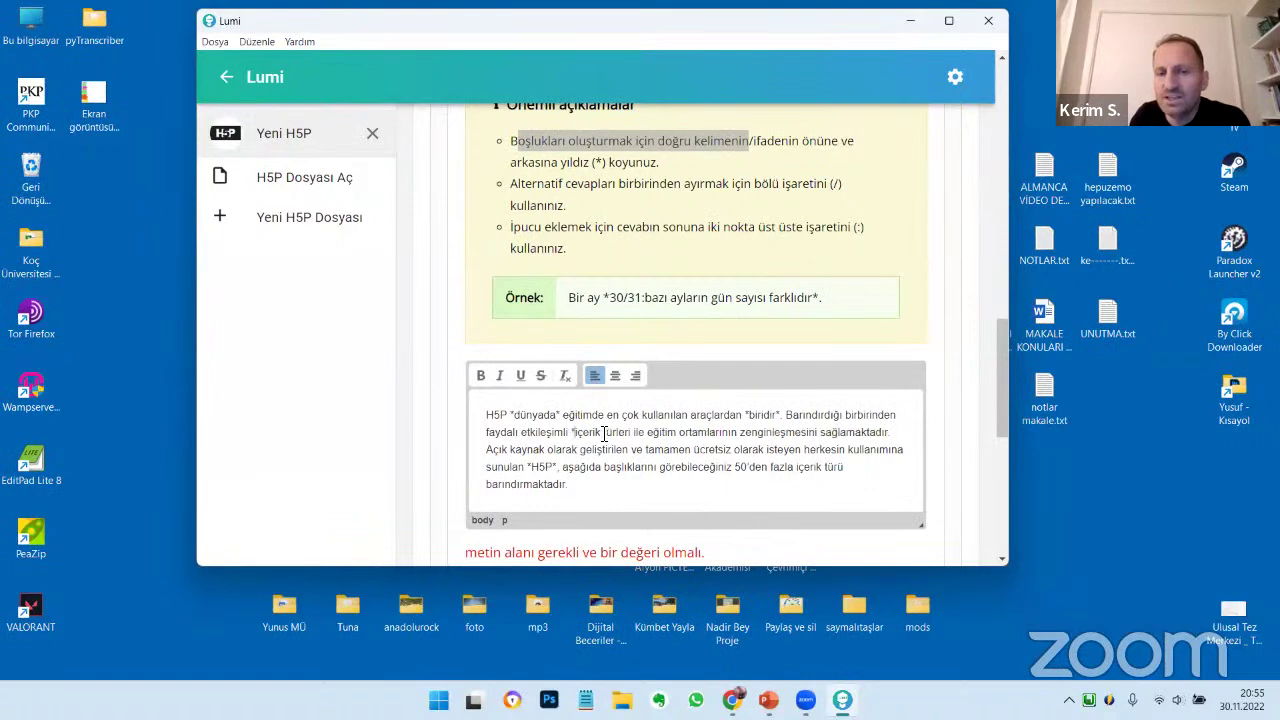
pyautogui.write('*')
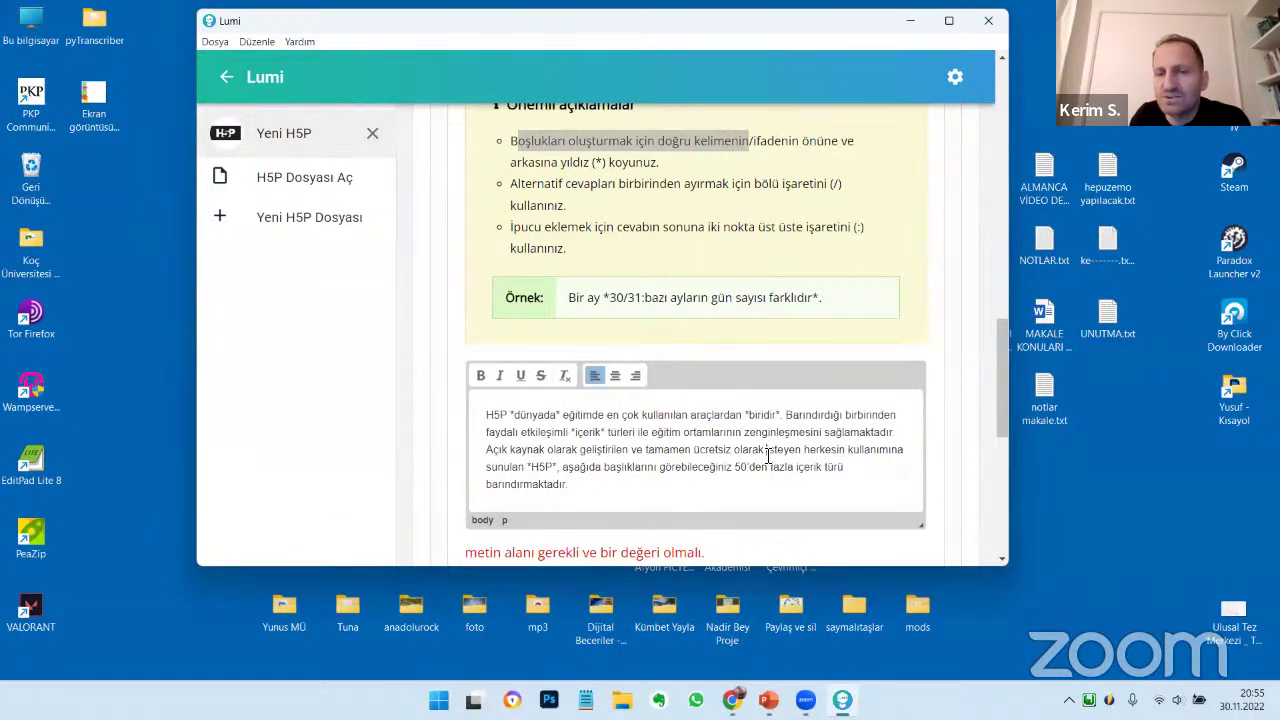
pyautogui.click(768, 452)
pyautogui.write('*')
pyautogui.click(806, 451)
pyautogui.write('*')
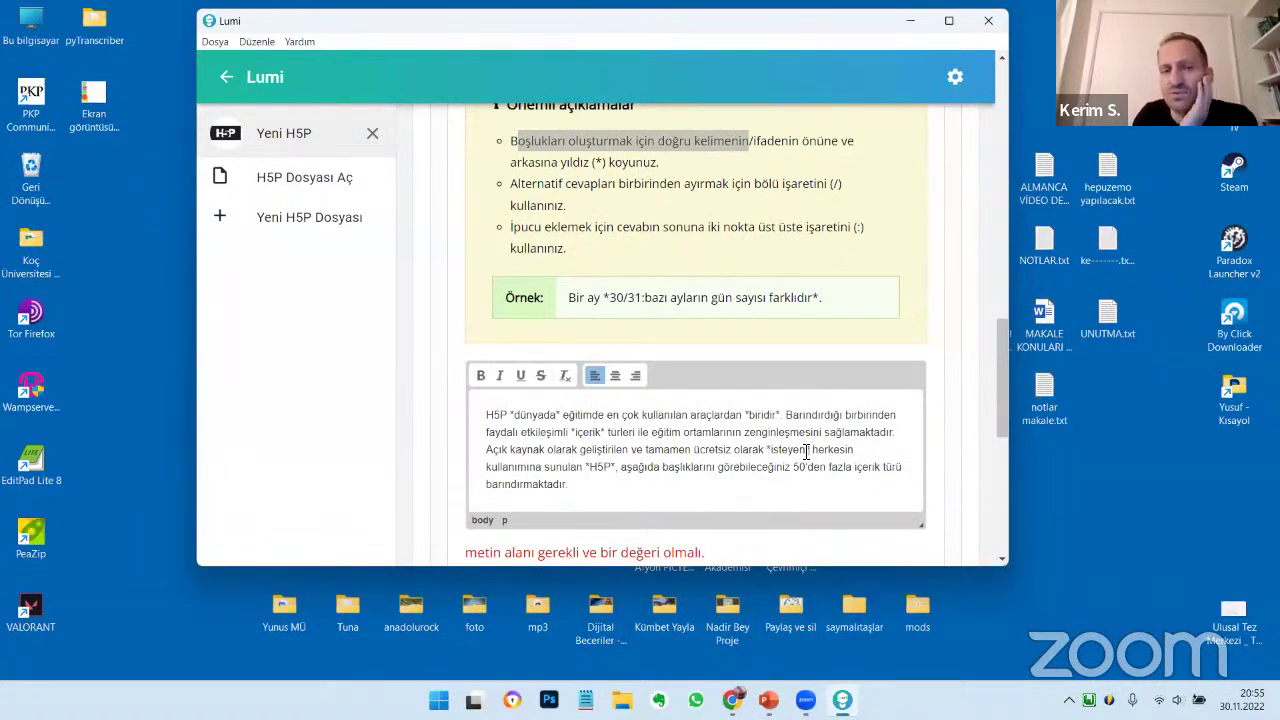
pyautogui.scroll(-2, 806, 451)
pyautogui.scroll(5, 789, 506)
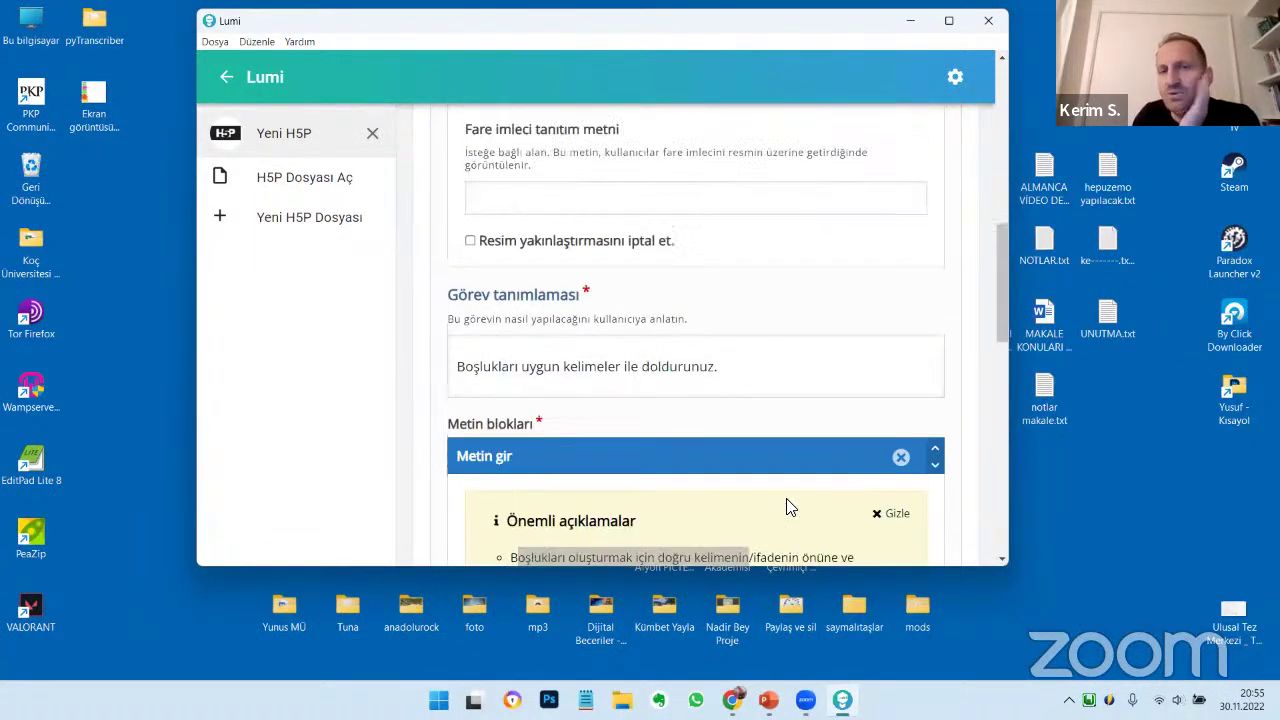
pyautogui.scroll(6, 787, 507)
pyautogui.scroll(-5, 787, 507)
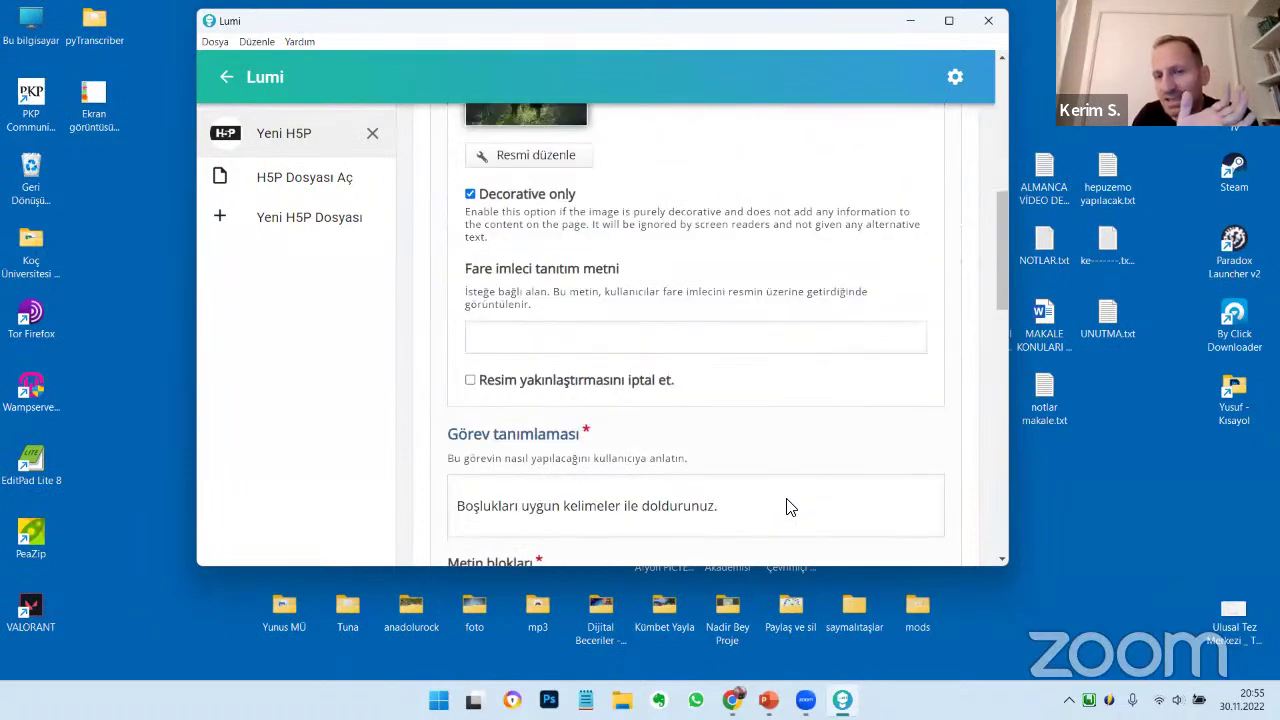
pyautogui.scroll(-3, 787, 507)
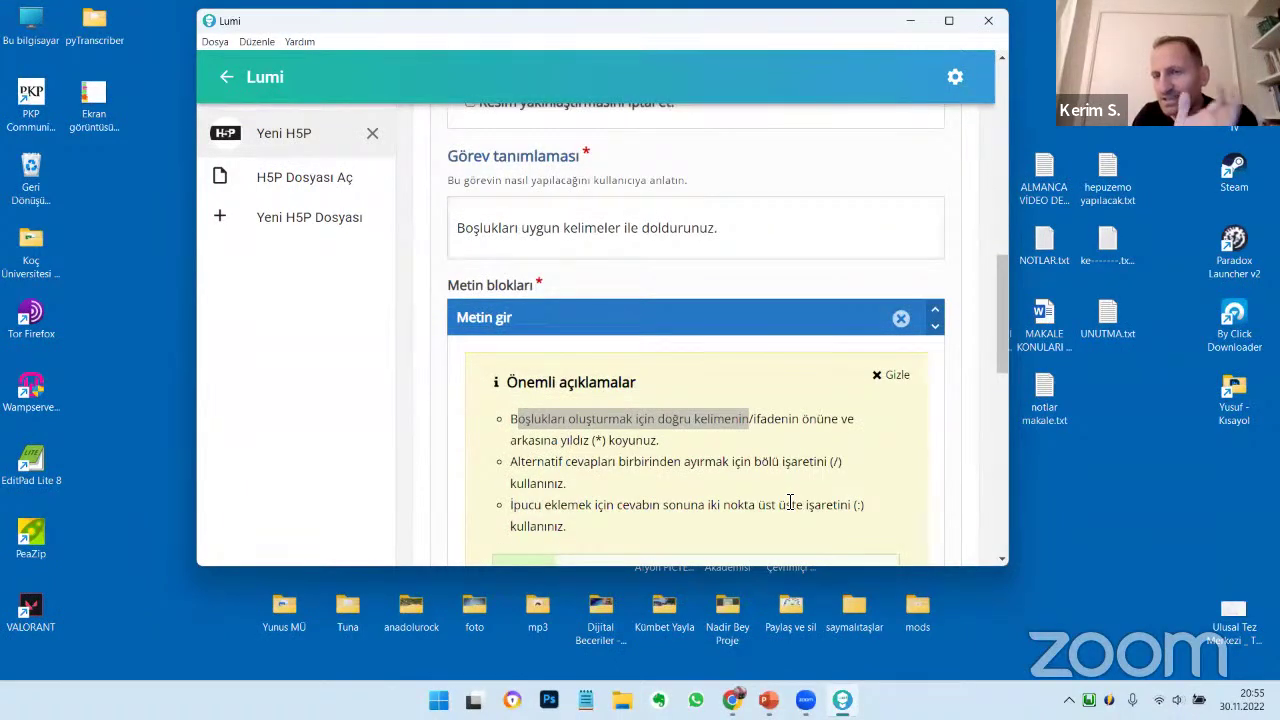
pyautogui.scroll(10, 790, 504)
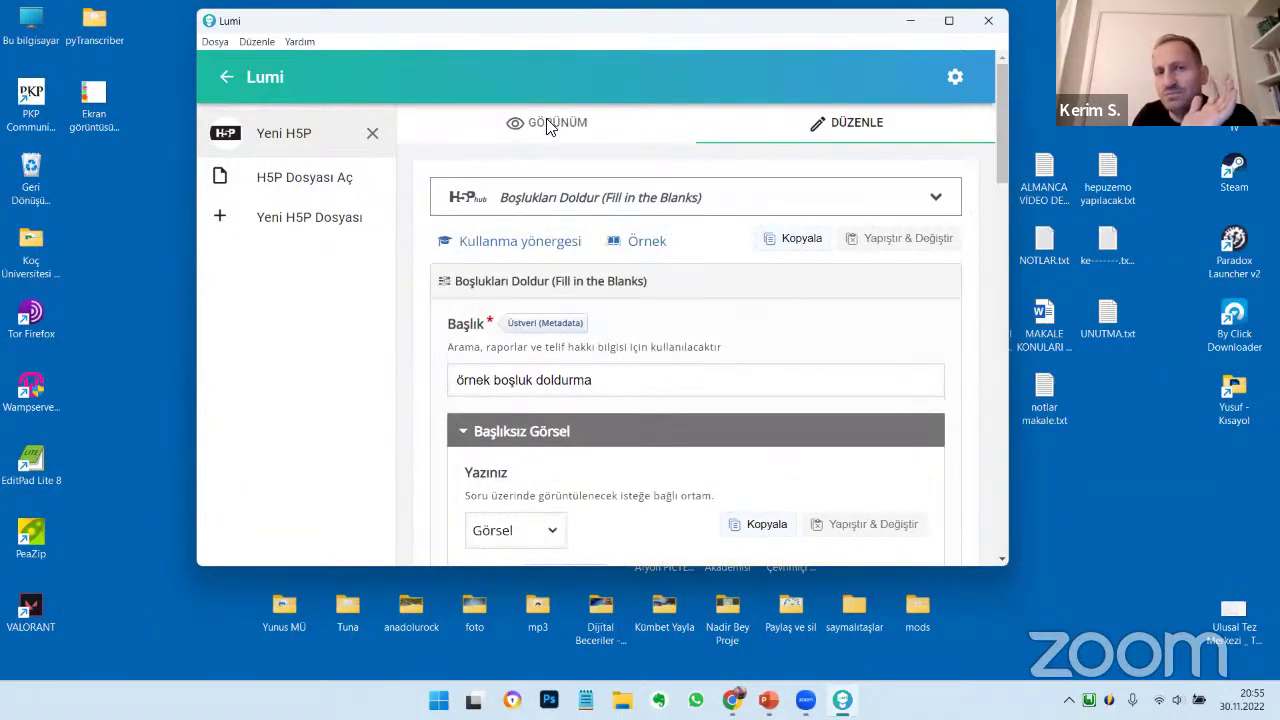
# Preview the exercise, answer 'etkinlik', check it, show the solution and reset
pyautogui.click(546, 125)
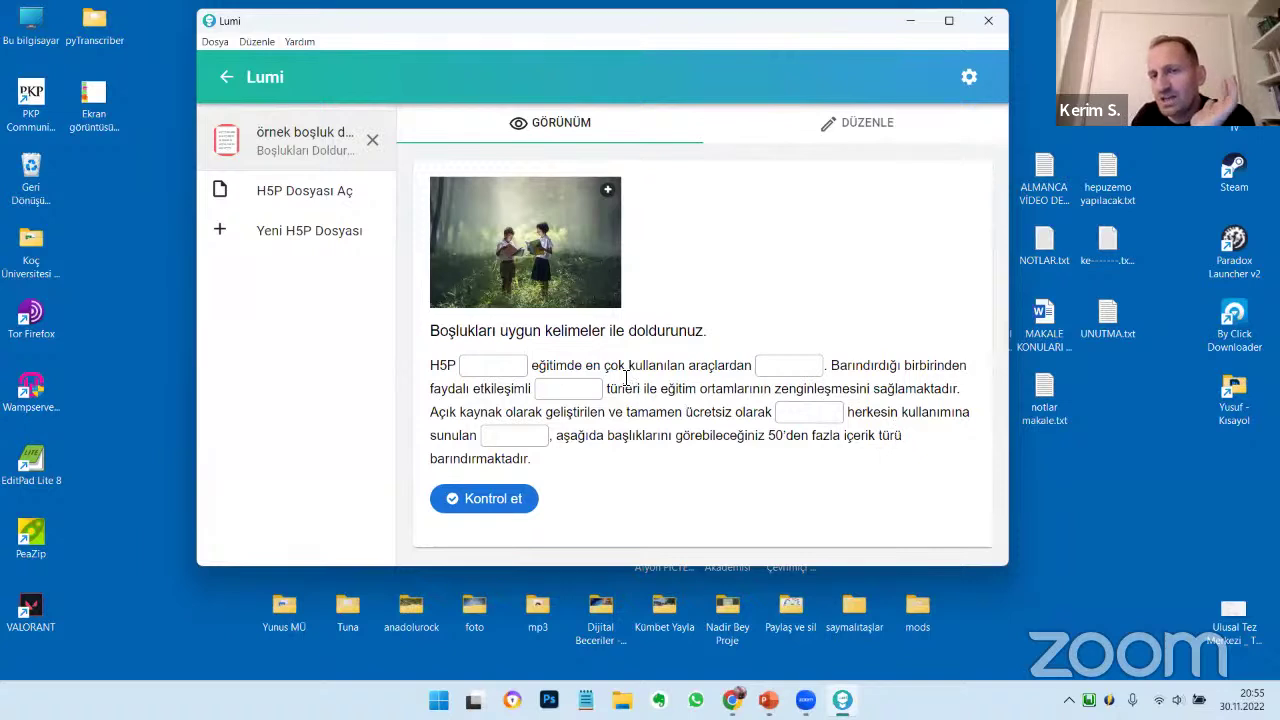
pyautogui.click(500, 365)
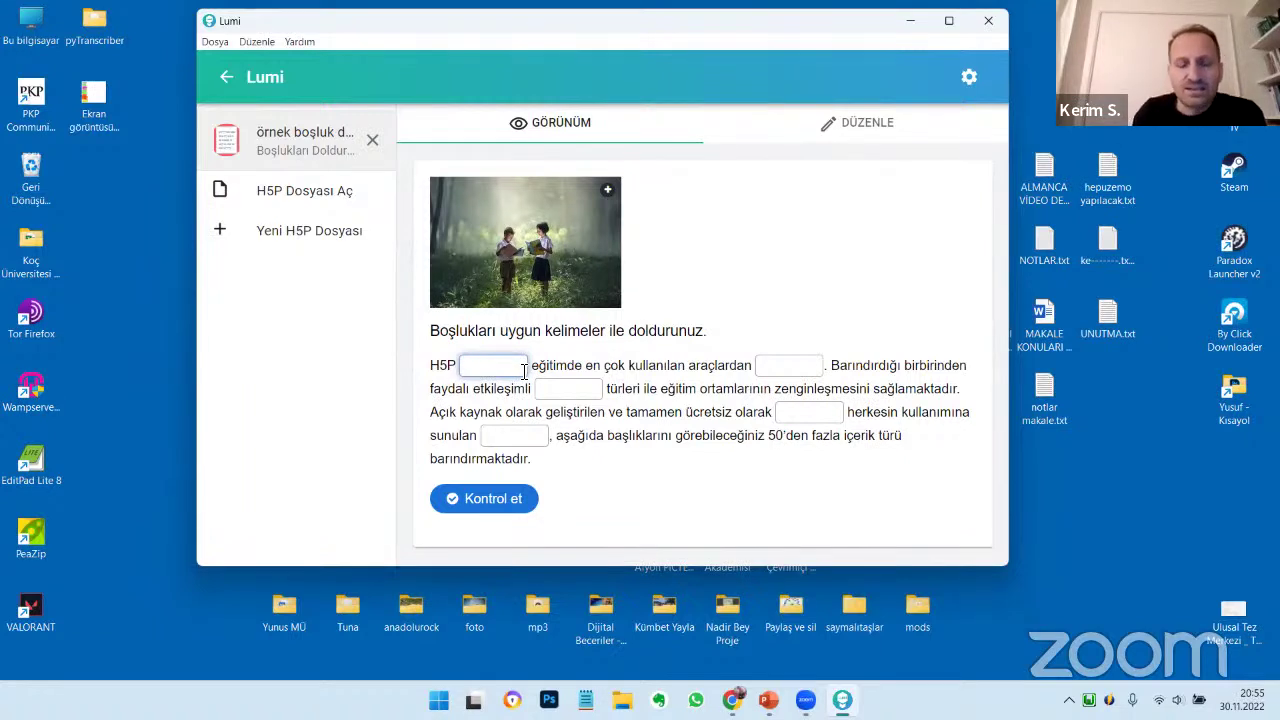
pyautogui.write('etkinlik')
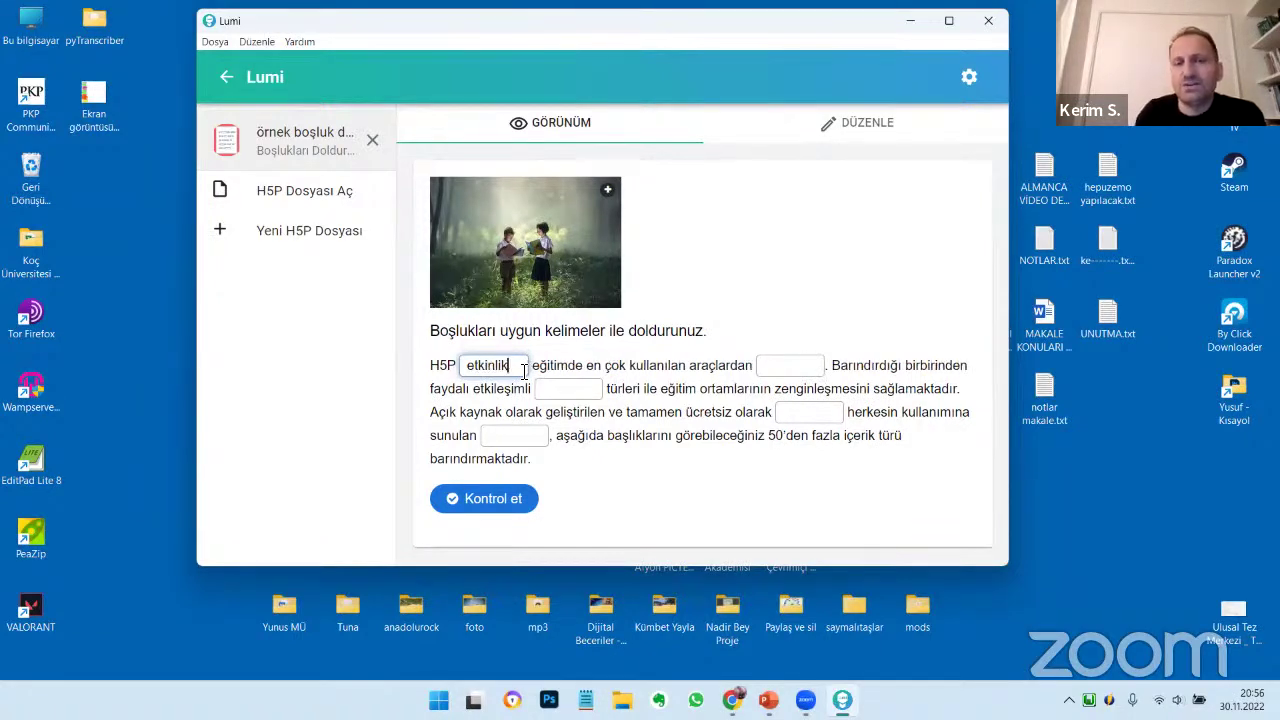
pyautogui.click(494, 502)
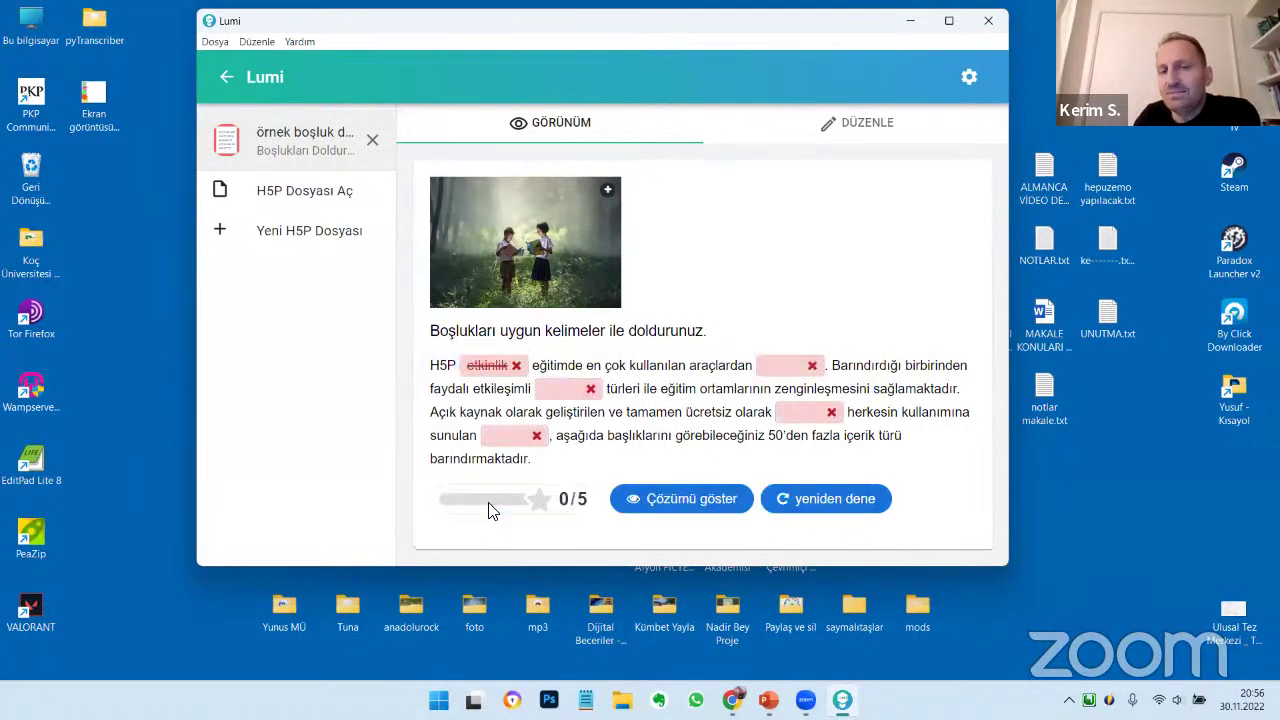
pyautogui.click(703, 508)
pyautogui.scroll(-1, 706, 491)
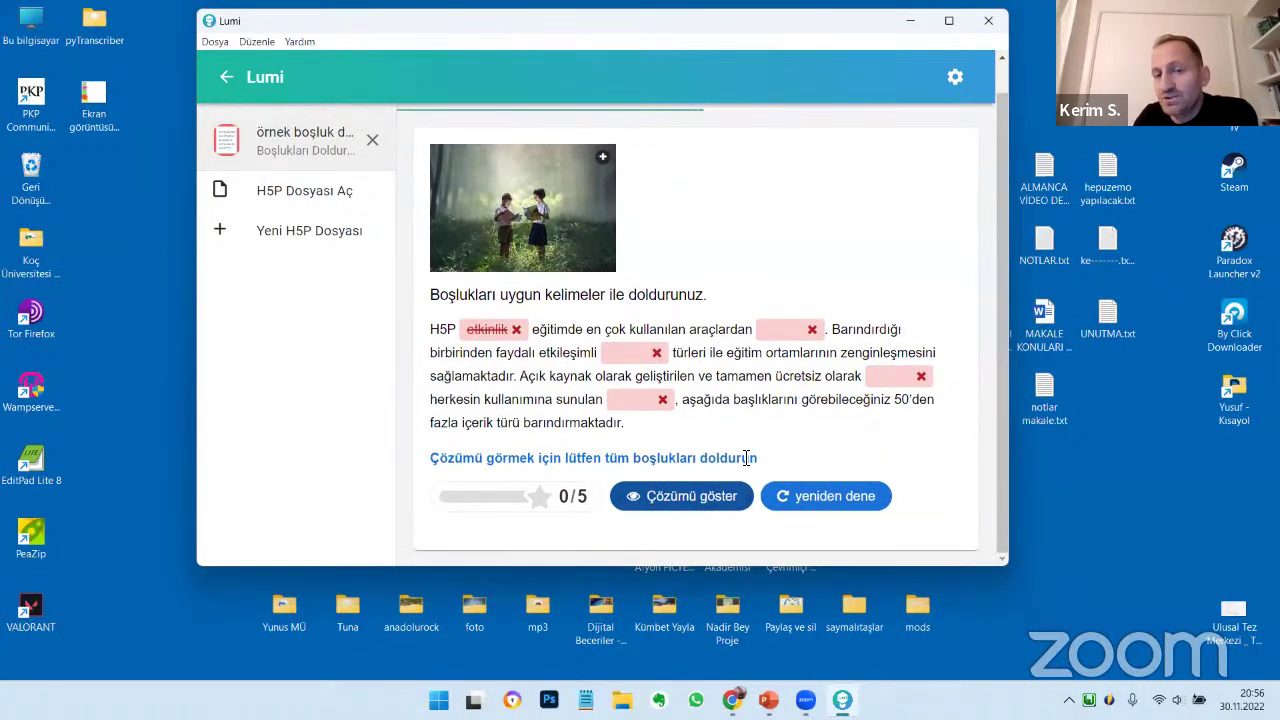
pyautogui.click(840, 496)
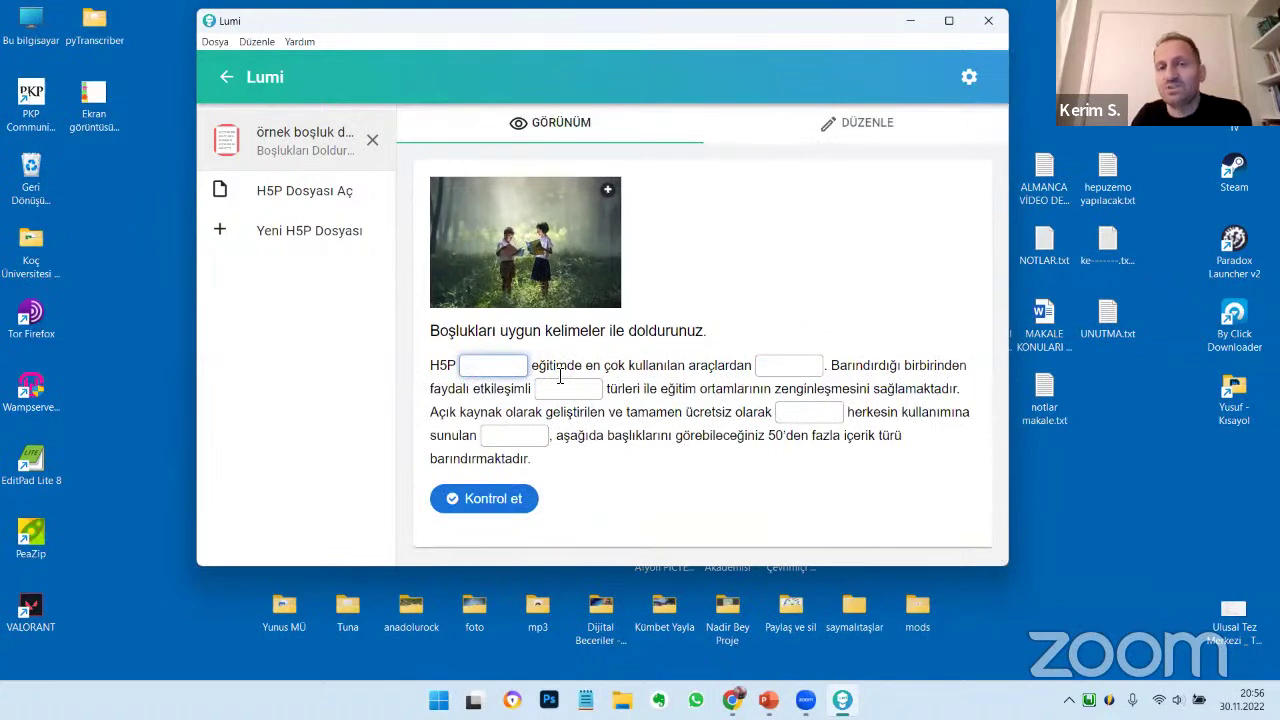
# Fill all five blanks with 'fo', 'df', 'df', 'fd', 'dff' and check them
pyautogui.click(488, 368)
pyautogui.write('fo')
pyautogui.click(548, 388)
pyautogui.write('df')
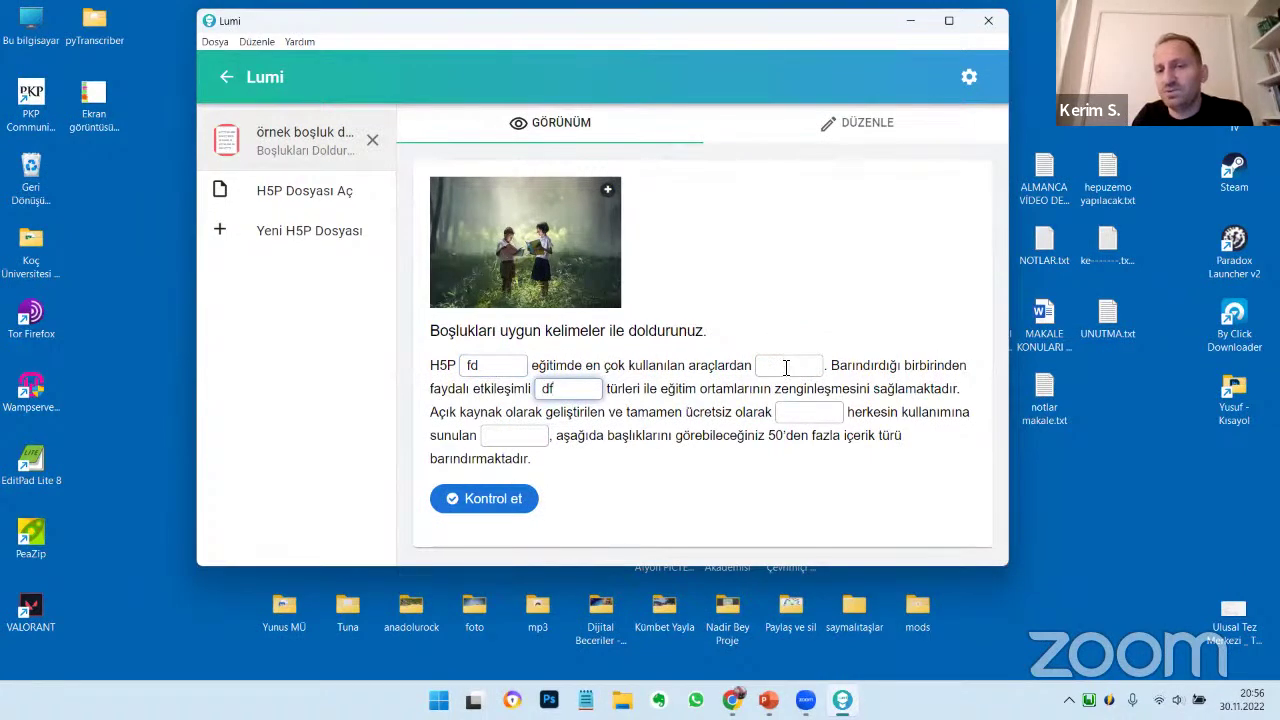
pyautogui.click(786, 366)
pyautogui.write('df')
pyautogui.click(803, 411)
pyautogui.write('fd')
pyautogui.click(500, 437)
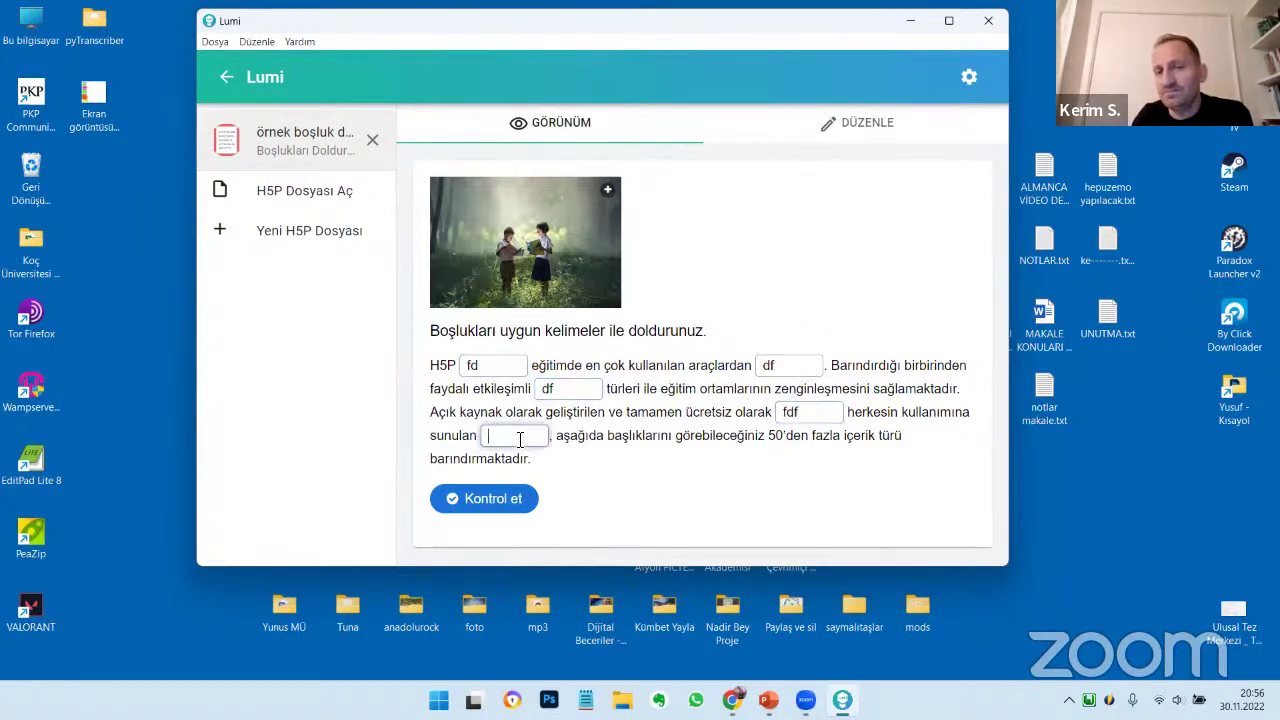
pyautogui.write('dff')
pyautogui.click(495, 498)
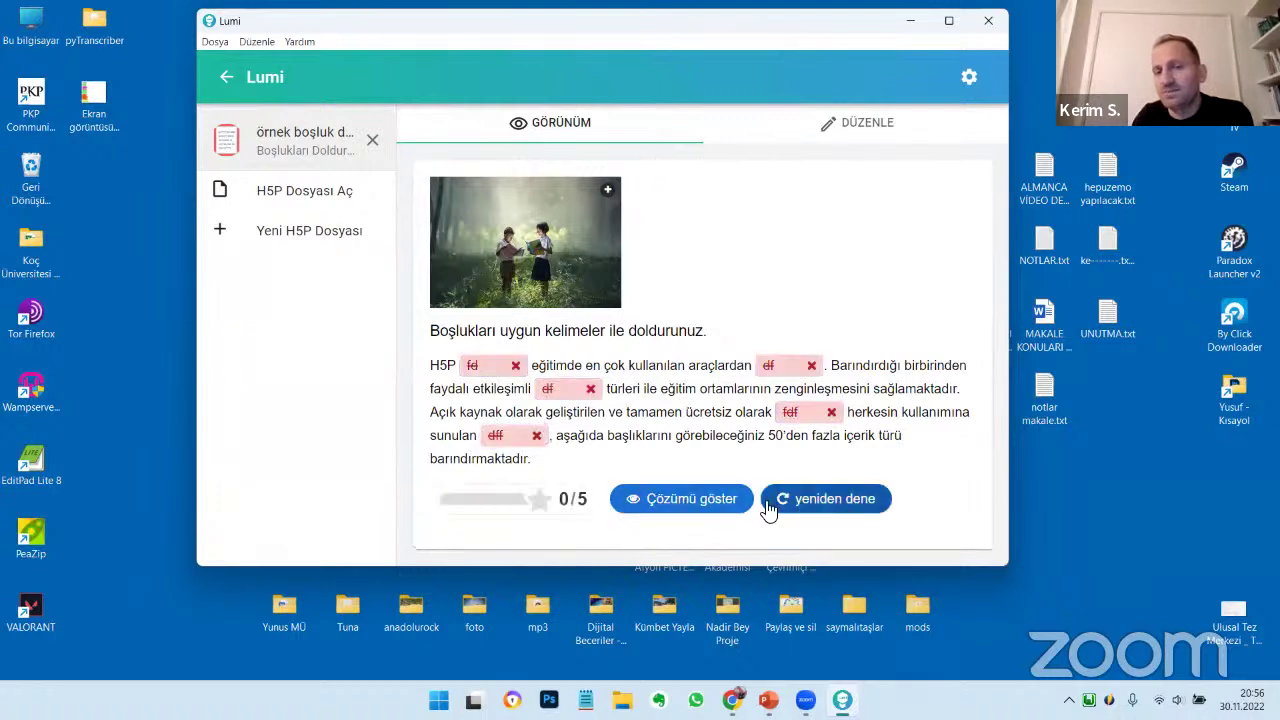
# Reveal the correct words, then reset the quiz to empty blanks
pyautogui.click(692, 503)
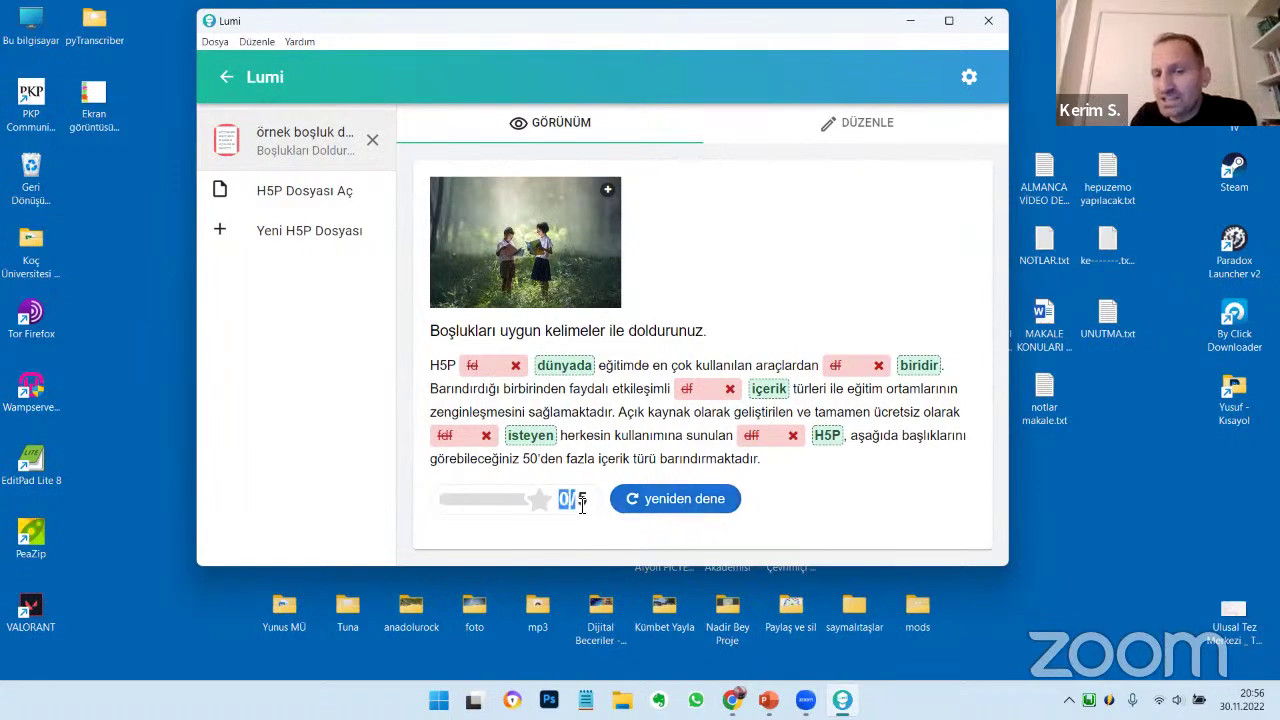
pyautogui.click(683, 505)
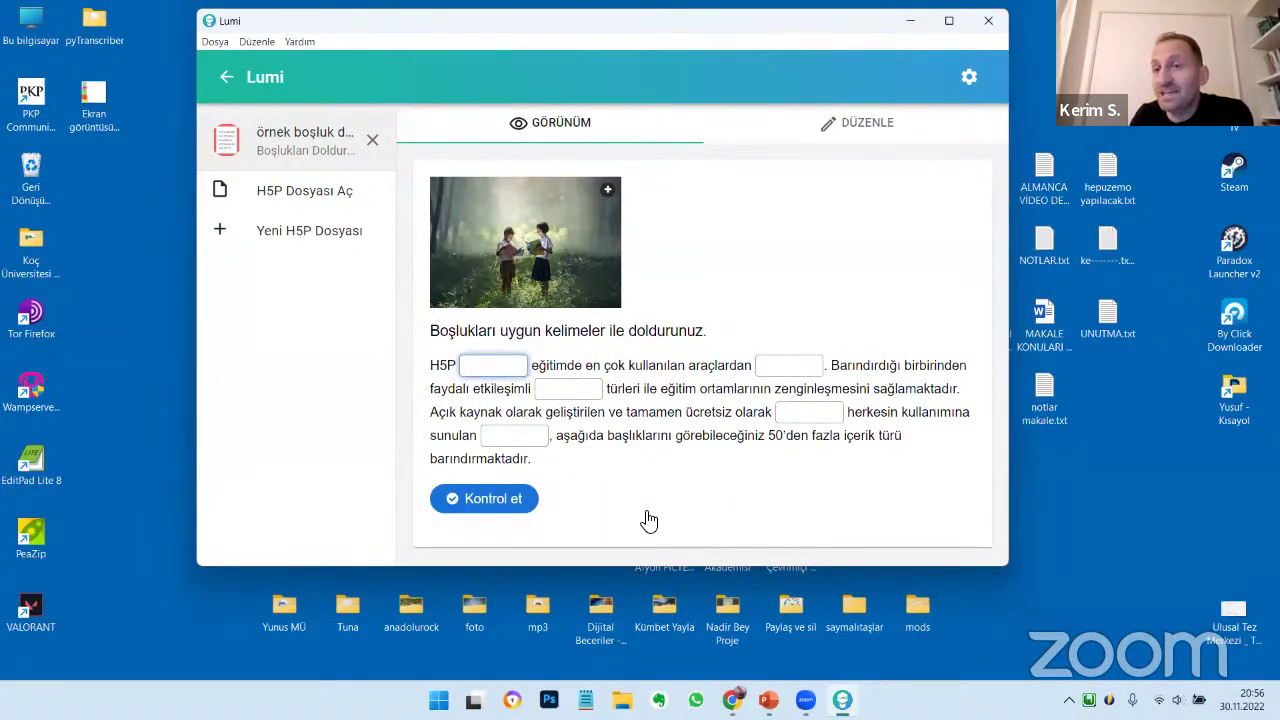
pyautogui.click(857, 127)
# Return to DÜZENLE mode and scroll to the Toplam Geri bildirim section's 0–100% range
pyautogui.click(591, 138)
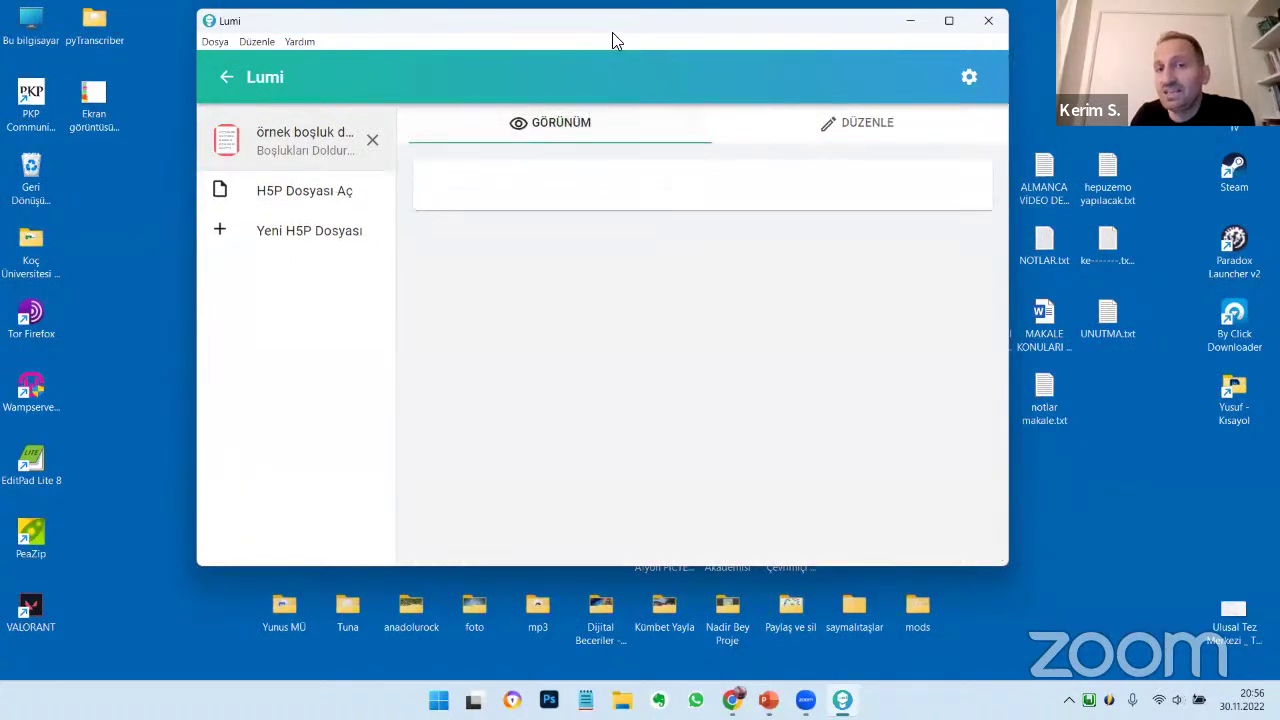
pyautogui.moveTo(602, 65); pyautogui.dragTo(588, 100)
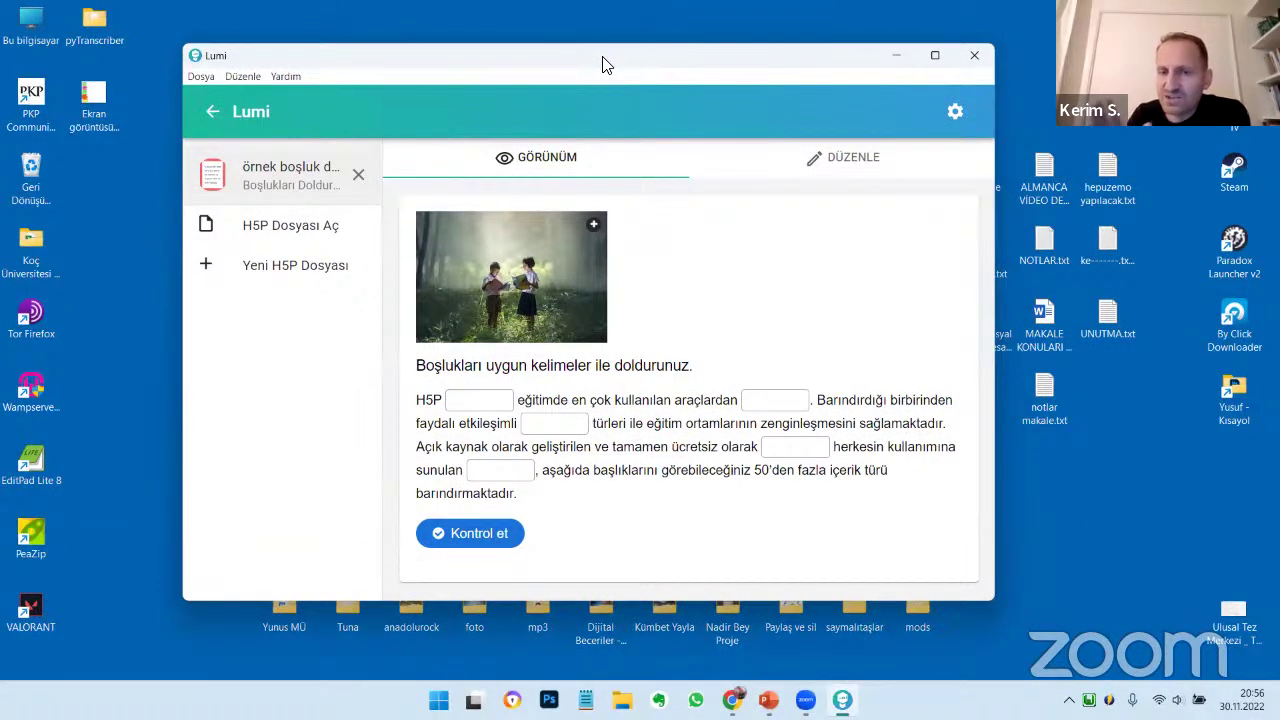
pyautogui.click(849, 164)
pyautogui.scroll(-10, 749, 371)
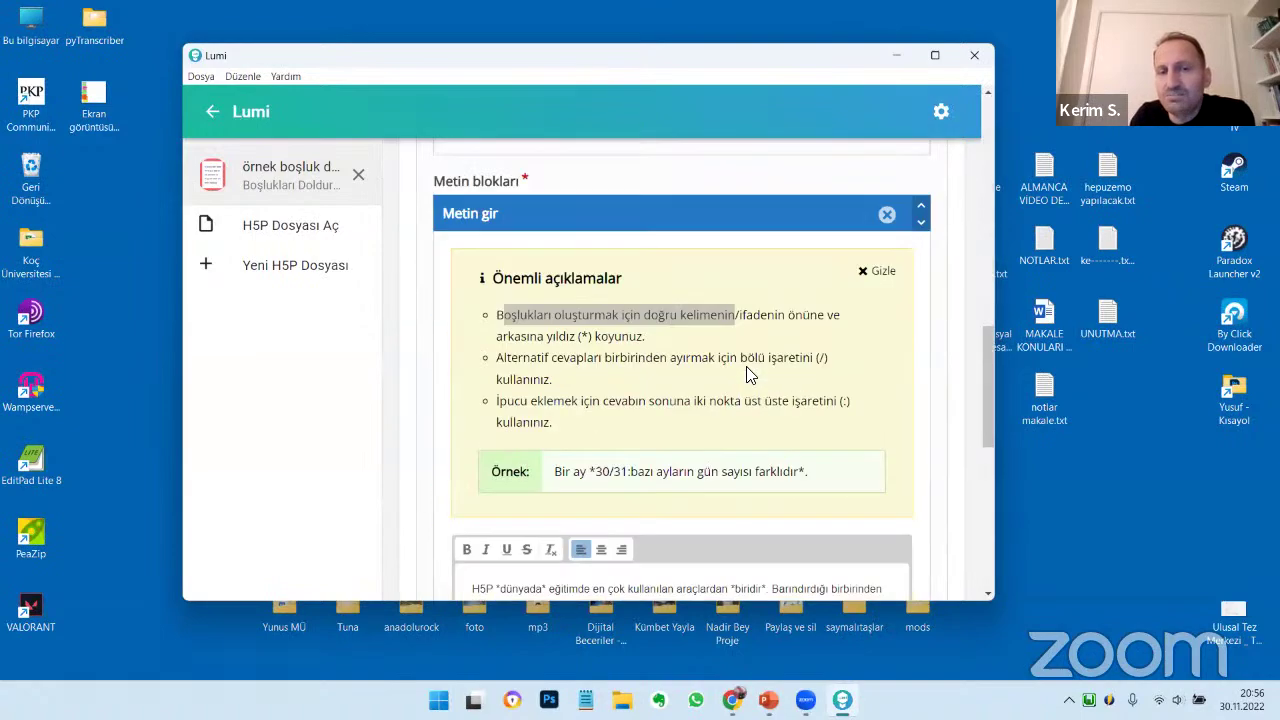
pyautogui.scroll(-3, 749, 371)
pyautogui.scroll(3, 749, 371)
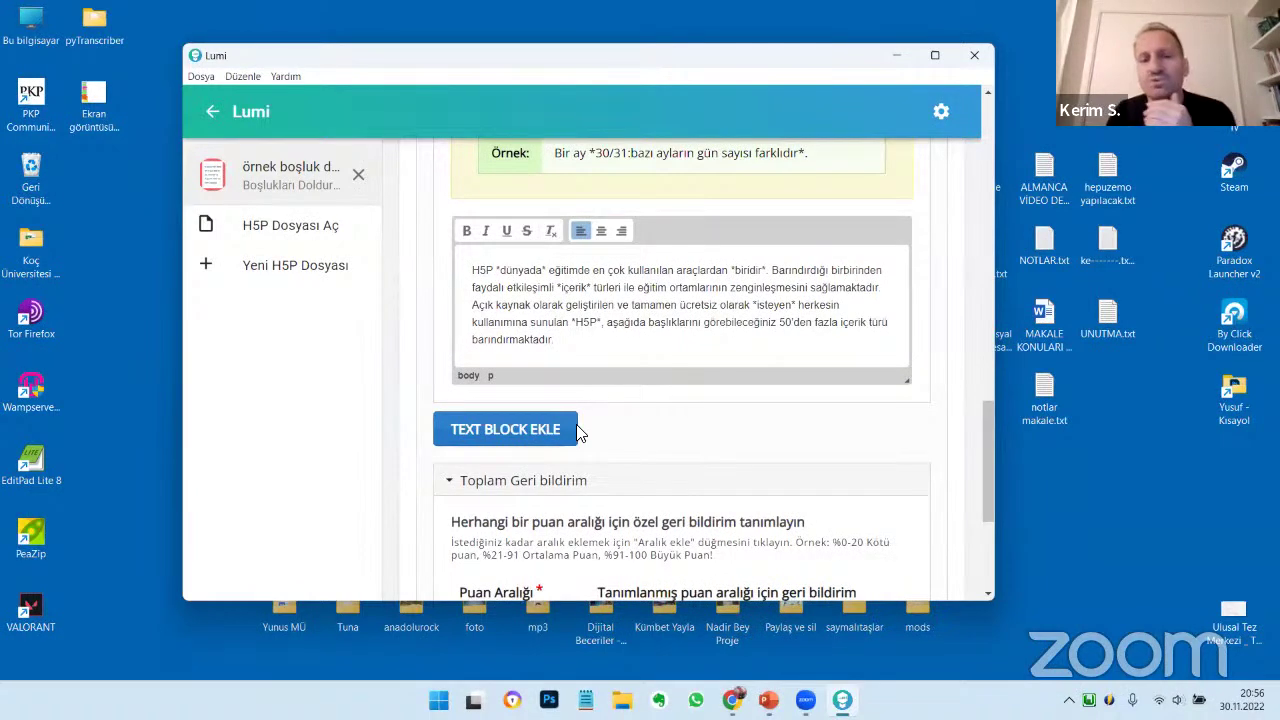
pyautogui.scroll(-3, 579, 432)
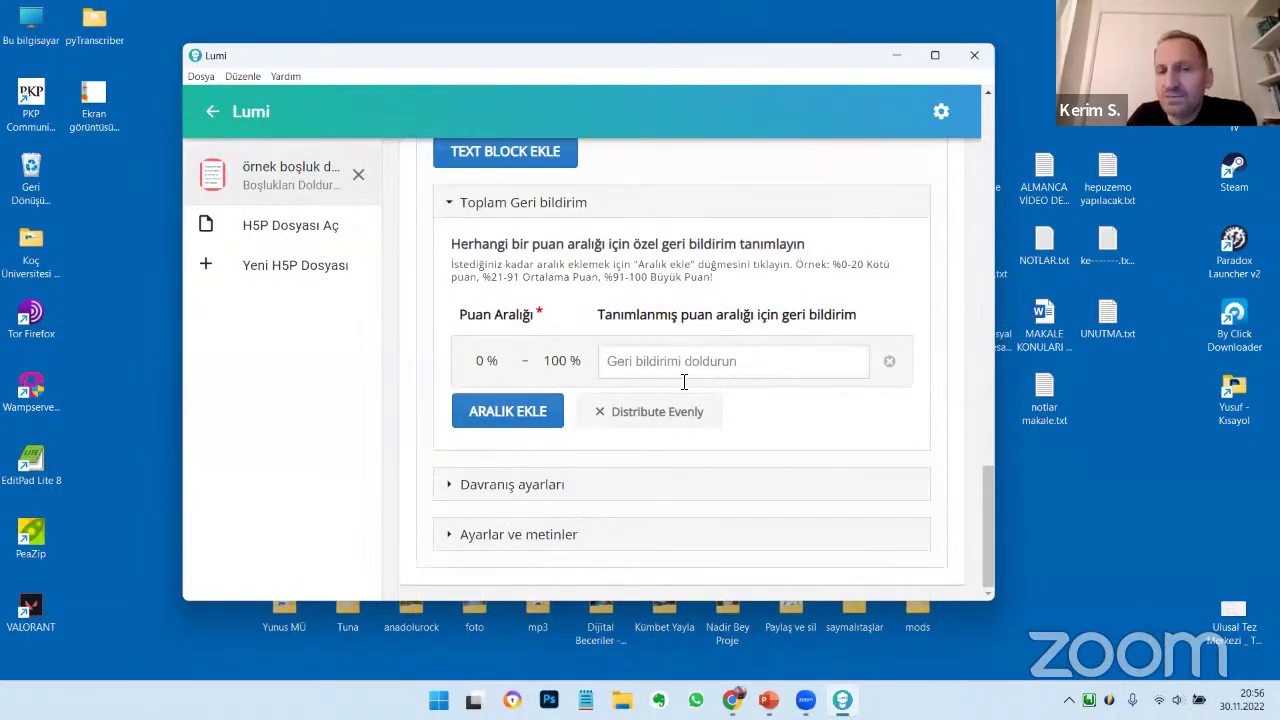
# Add two more overall-feedback score ranges and distribute the three evenly across 0–100%
pyautogui.click(684, 381)
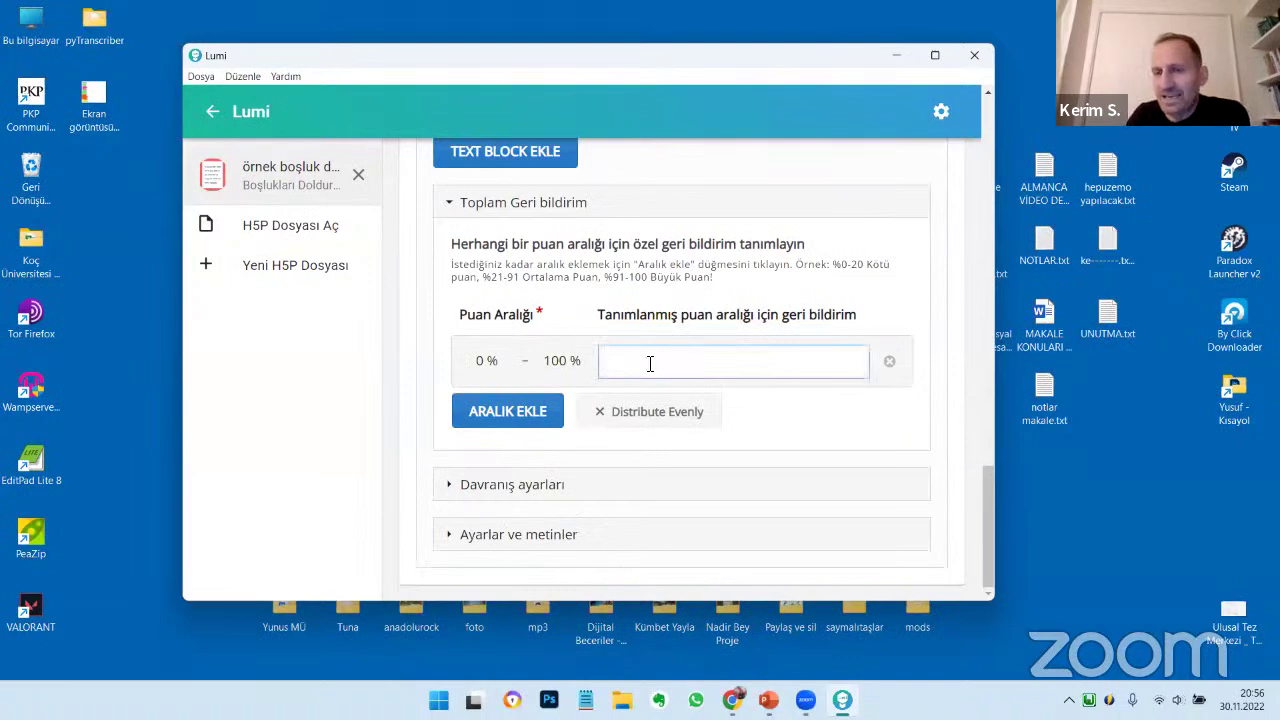
pyautogui.click(527, 416)
pyautogui.click(536, 474)
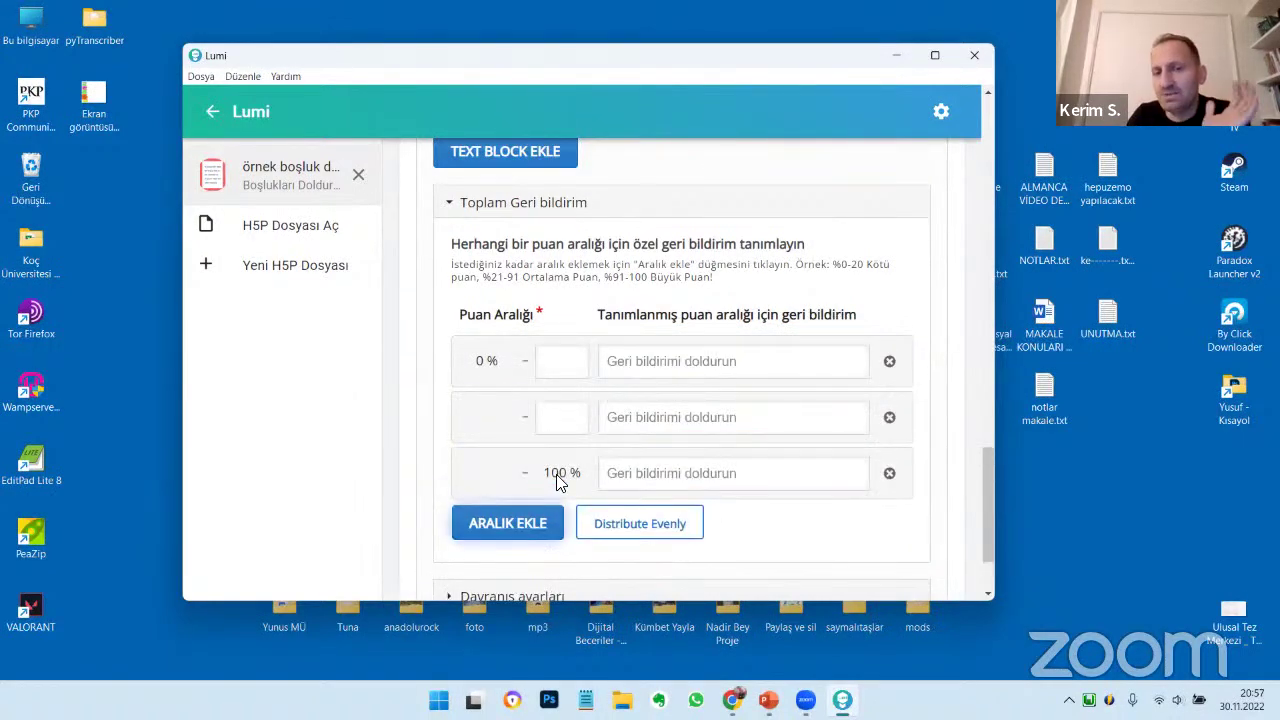
pyautogui.click(641, 526)
# Enter the range feedback 'çok çalış', 'fena dğeilsin' and 'aferin', then expand Davranış ayarları
pyautogui.click(646, 372)
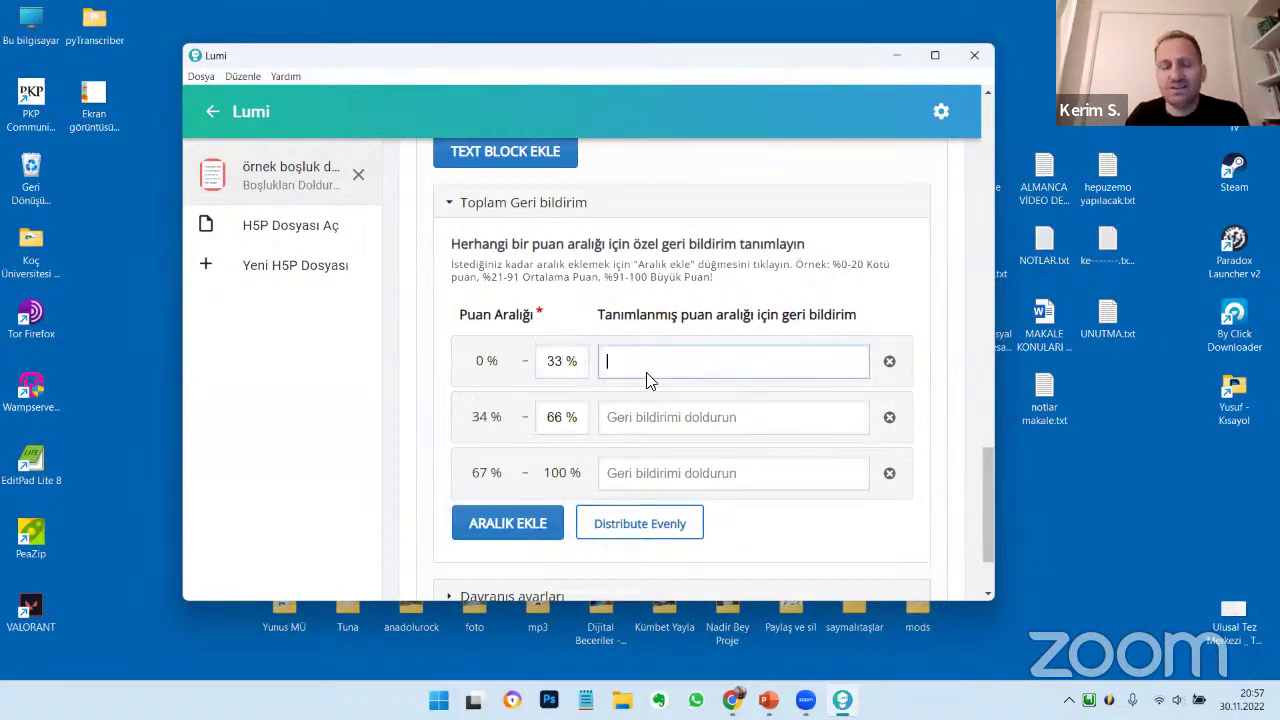
pyautogui.write('gok çalış')
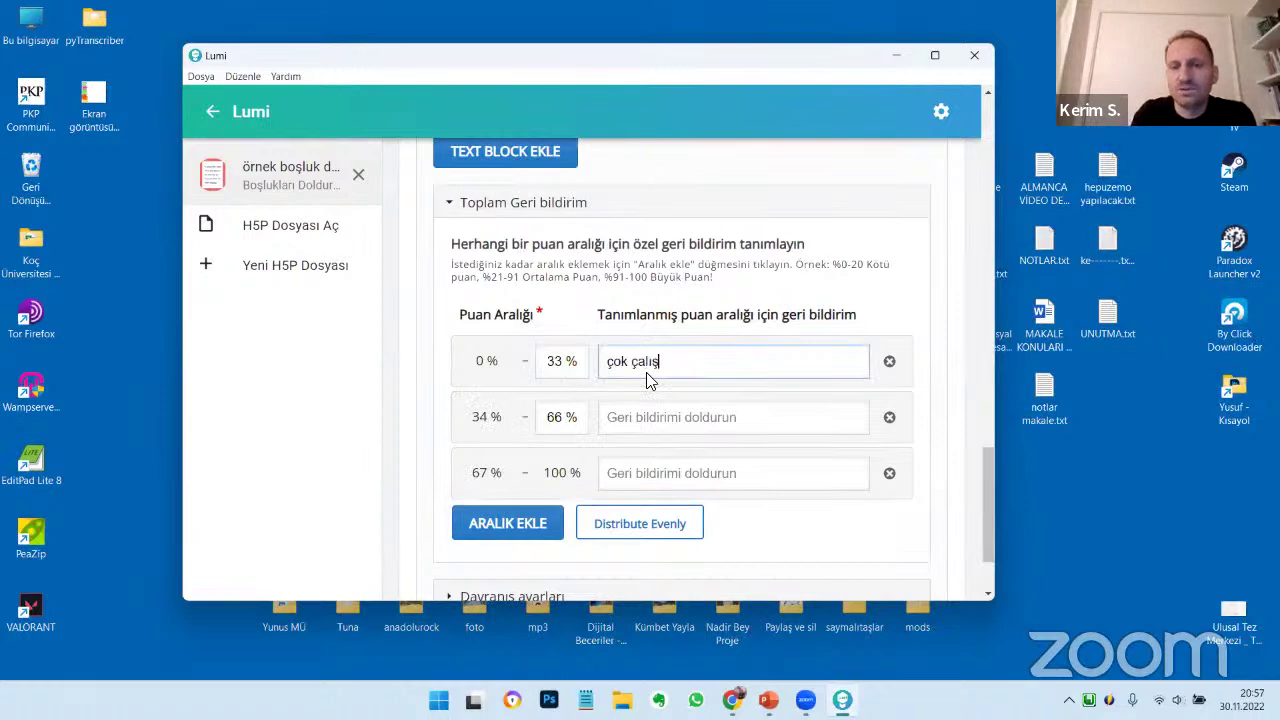
pyautogui.click(674, 423)
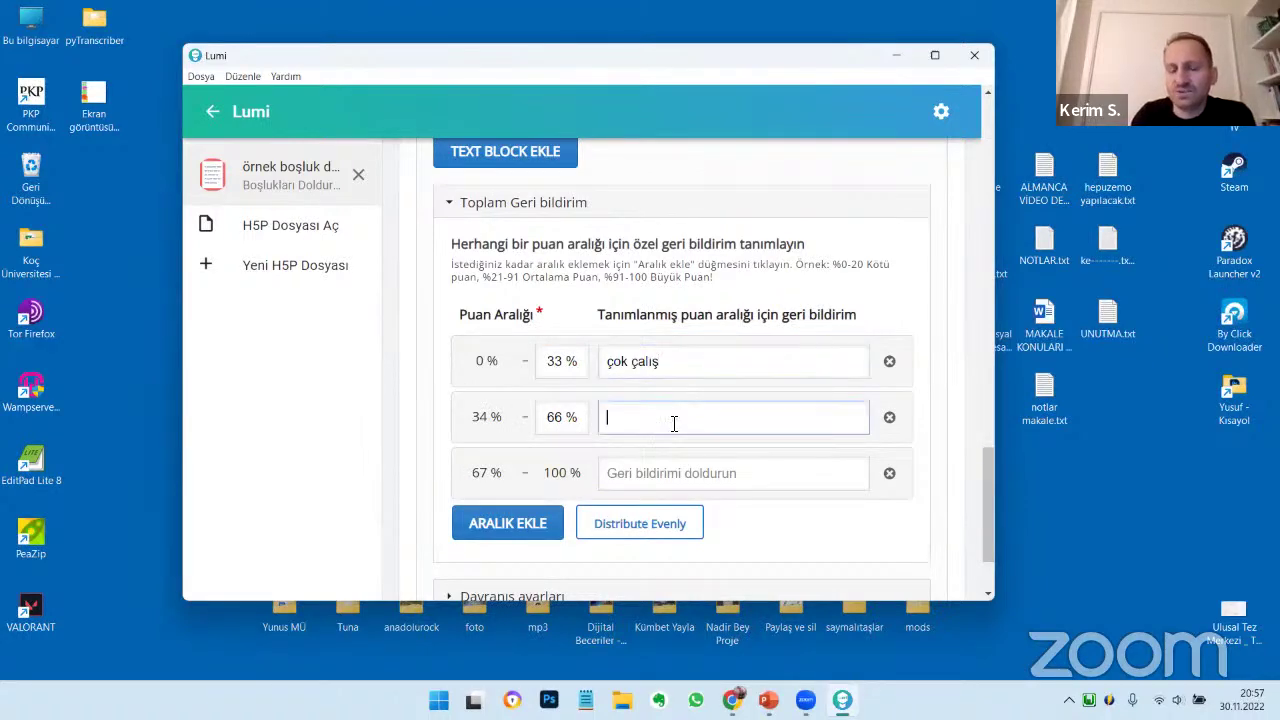
pyautogui.write('fena dğeils')
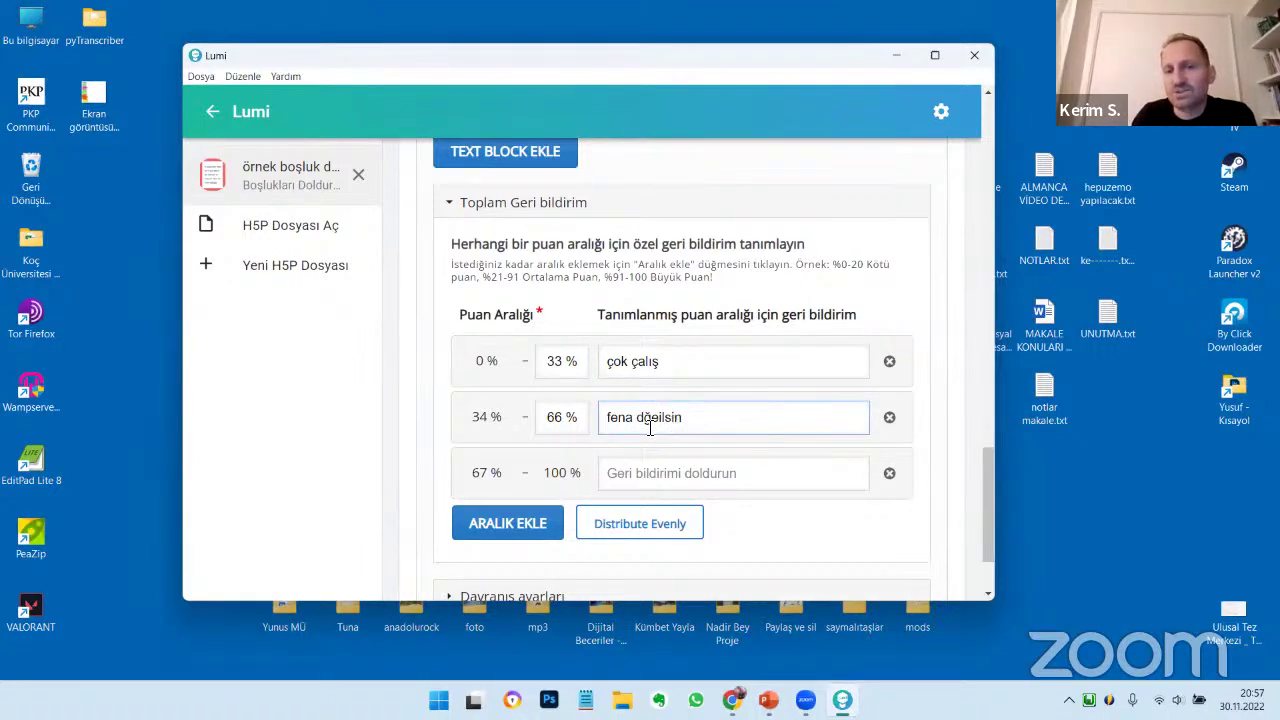
pyautogui.write('in')
pyautogui.click(638, 476)
pyautogui.write('aferin')
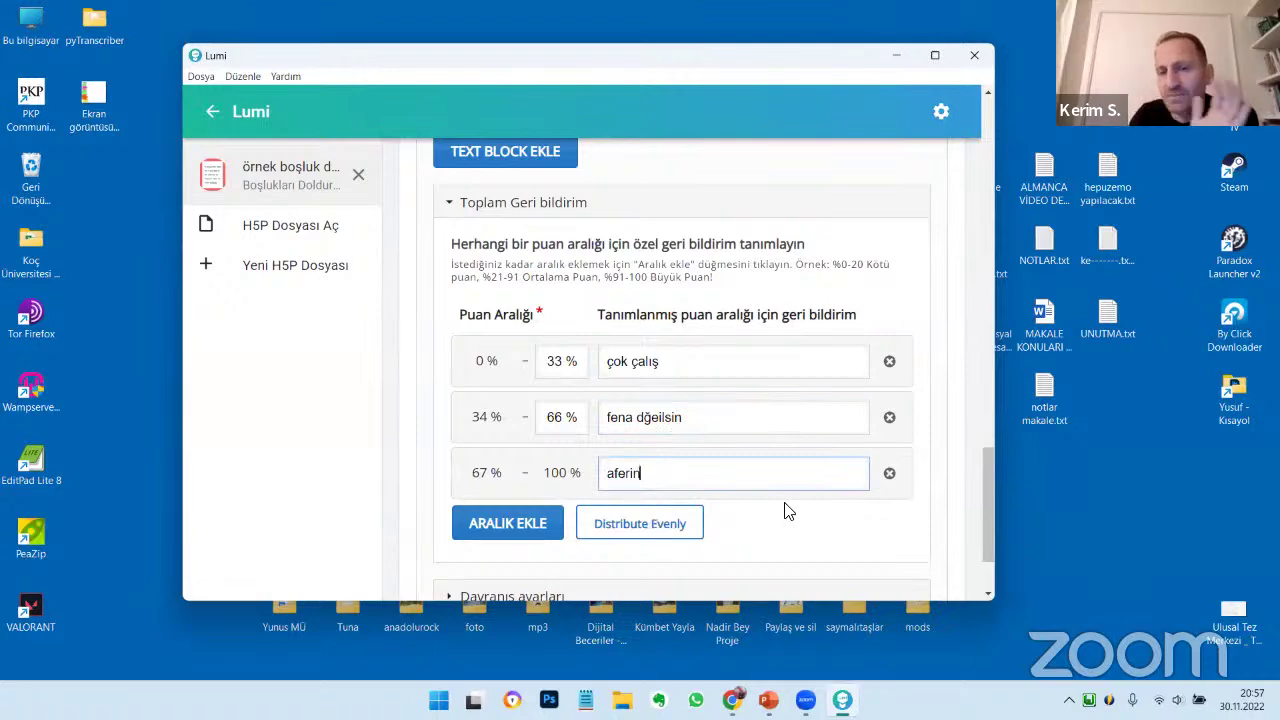
pyautogui.scroll(-2, 786, 508)
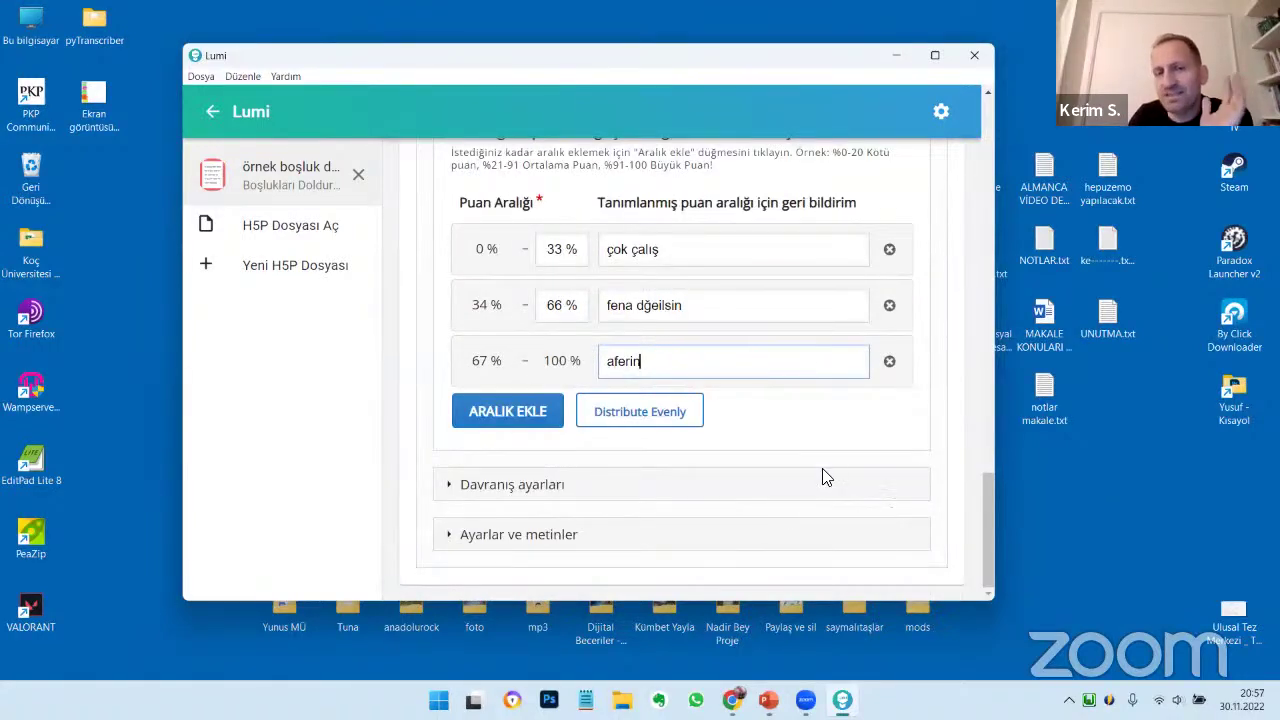
pyautogui.click(582, 485)
# Leave the retry and show-solution options unchanged and expand 'Ayarlar ve metinler'
pyautogui.scroll(-5, 700, 457)
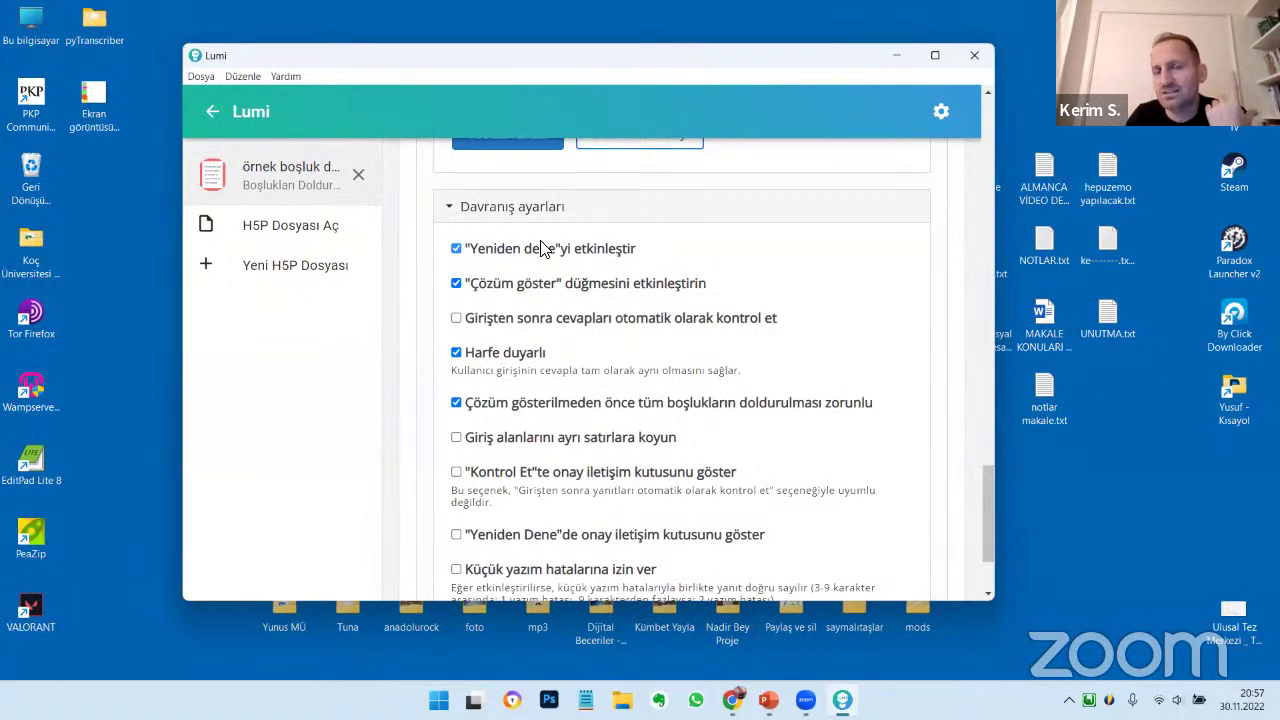
pyautogui.click(540, 248)
pyautogui.click(540, 248)
pyautogui.click(536, 285)
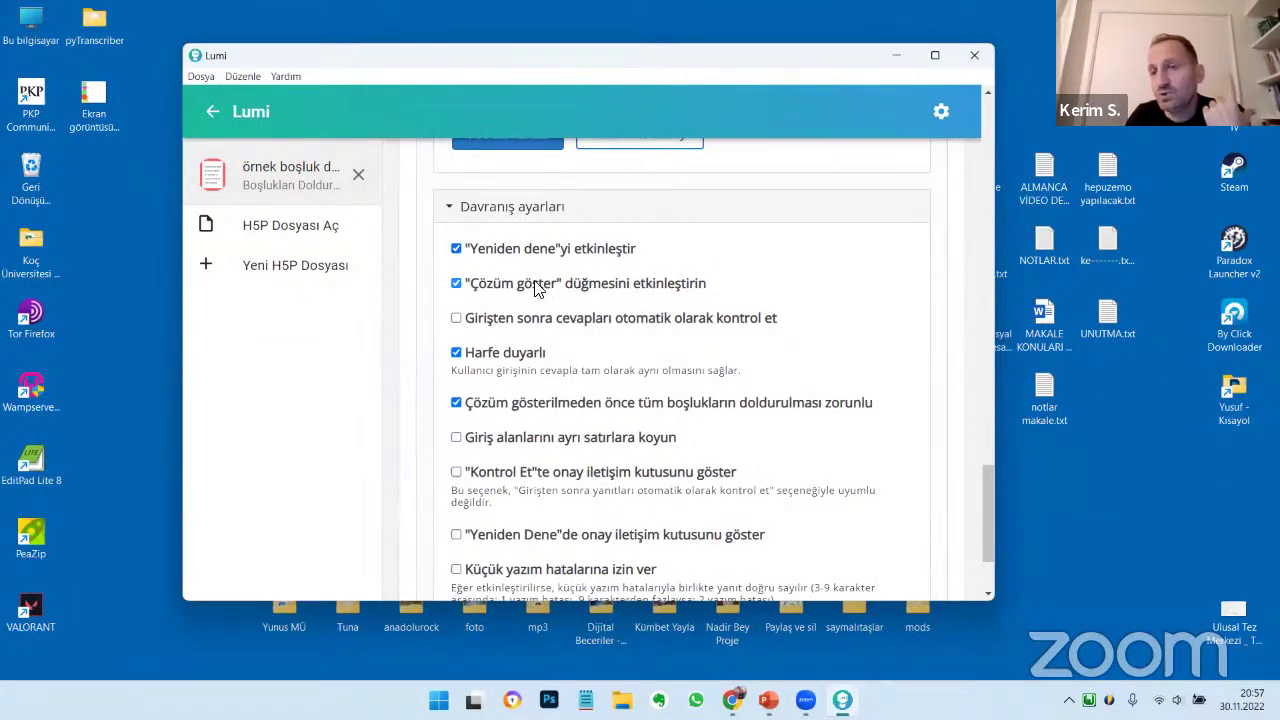
pyautogui.click(536, 285)
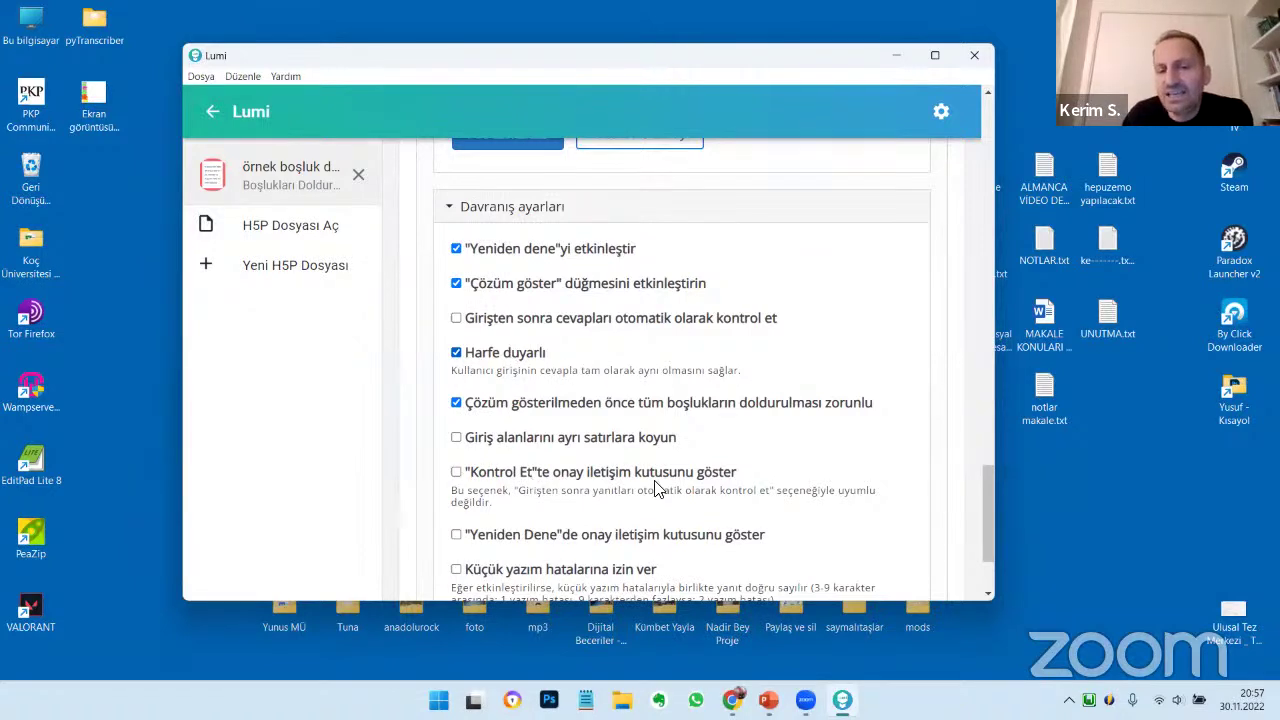
pyautogui.scroll(-2, 640, 445)
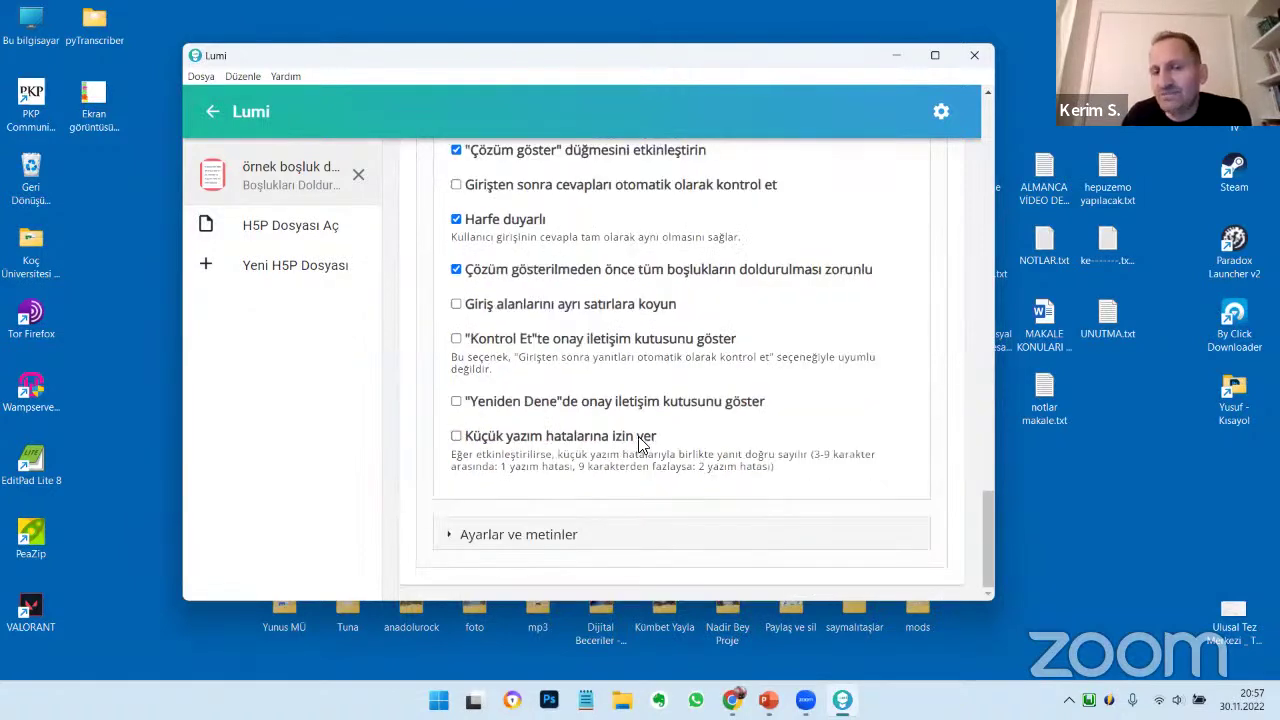
pyautogui.click(514, 538)
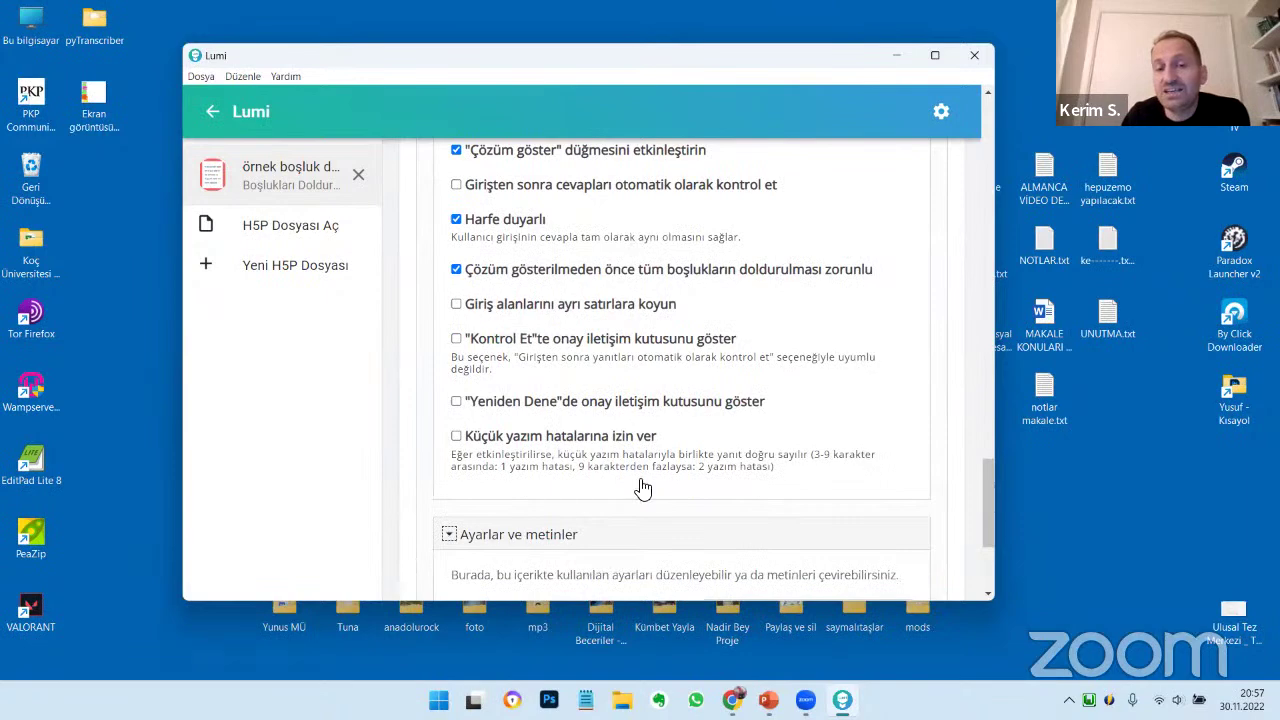
# Keep Turkish as the content language and expand the 'Boşlukları Doldur' text settings
pyautogui.scroll(-2, 643, 486)
pyautogui.scroll(-2, 643, 488)
pyautogui.click(760, 386)
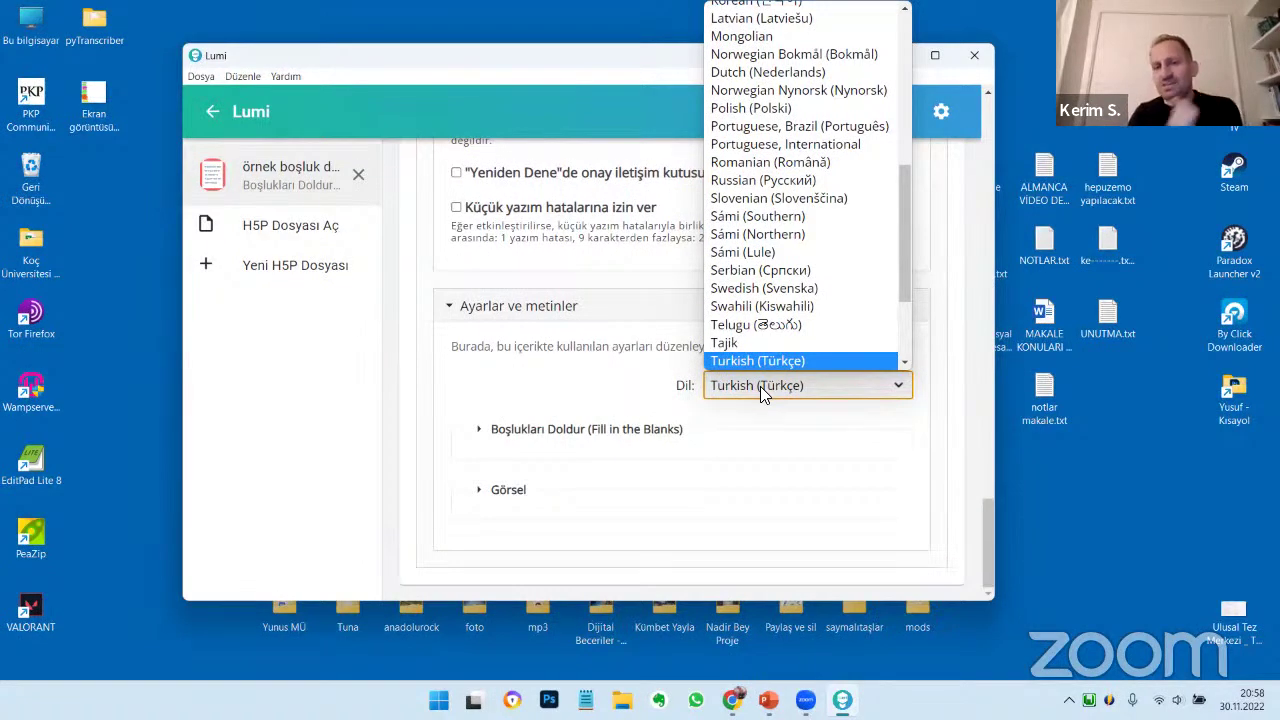
pyautogui.click(462, 450)
pyautogui.click(462, 448)
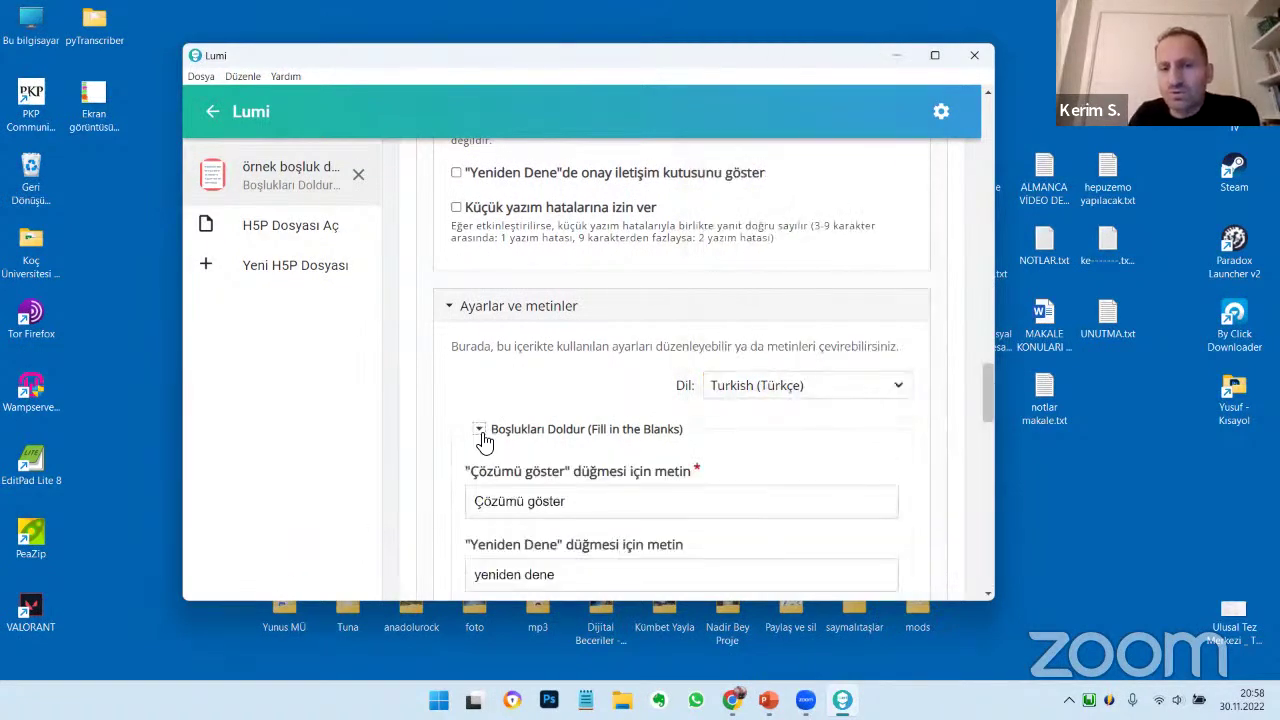
# Review the button texts such as 'yeniden dene' and 'Kontrol et', then switch to the GÖRÜNÜM preview
pyautogui.scroll(-5, 484, 441)
pyautogui.moveTo(598, 232); pyautogui.dragTo(460, 237)
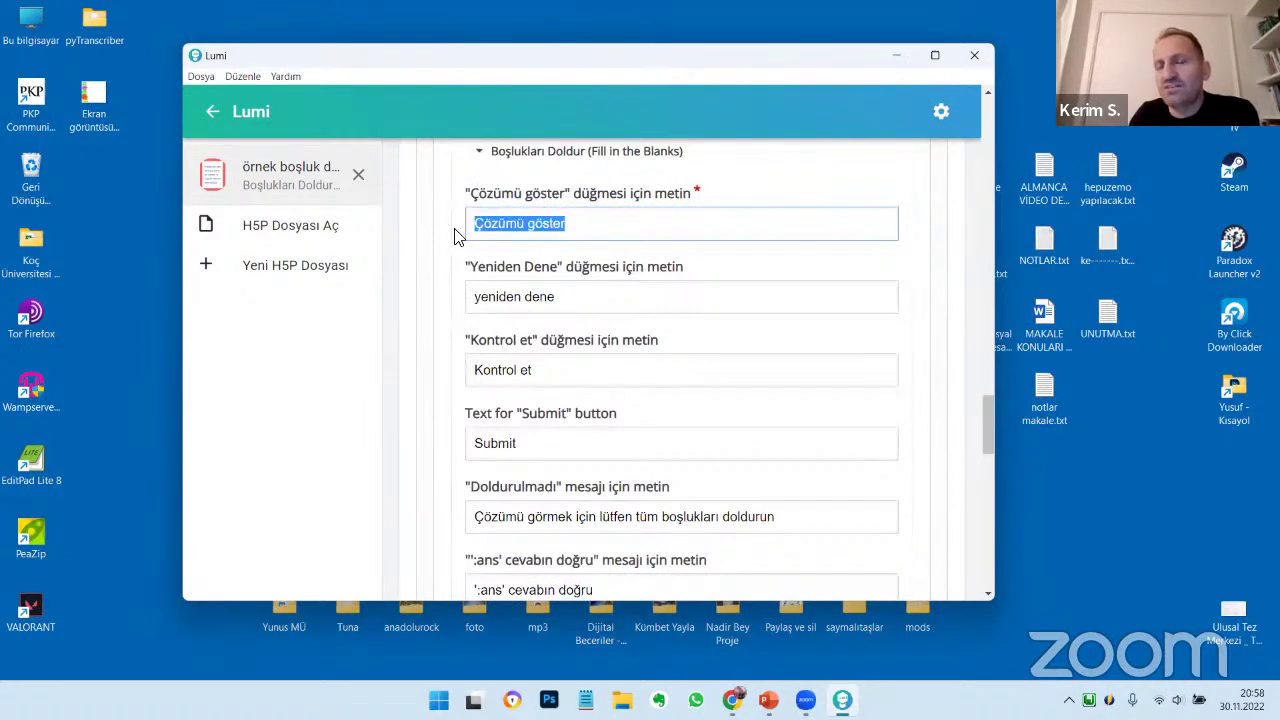
pyautogui.moveTo(568, 288); pyautogui.dragTo(470, 292)
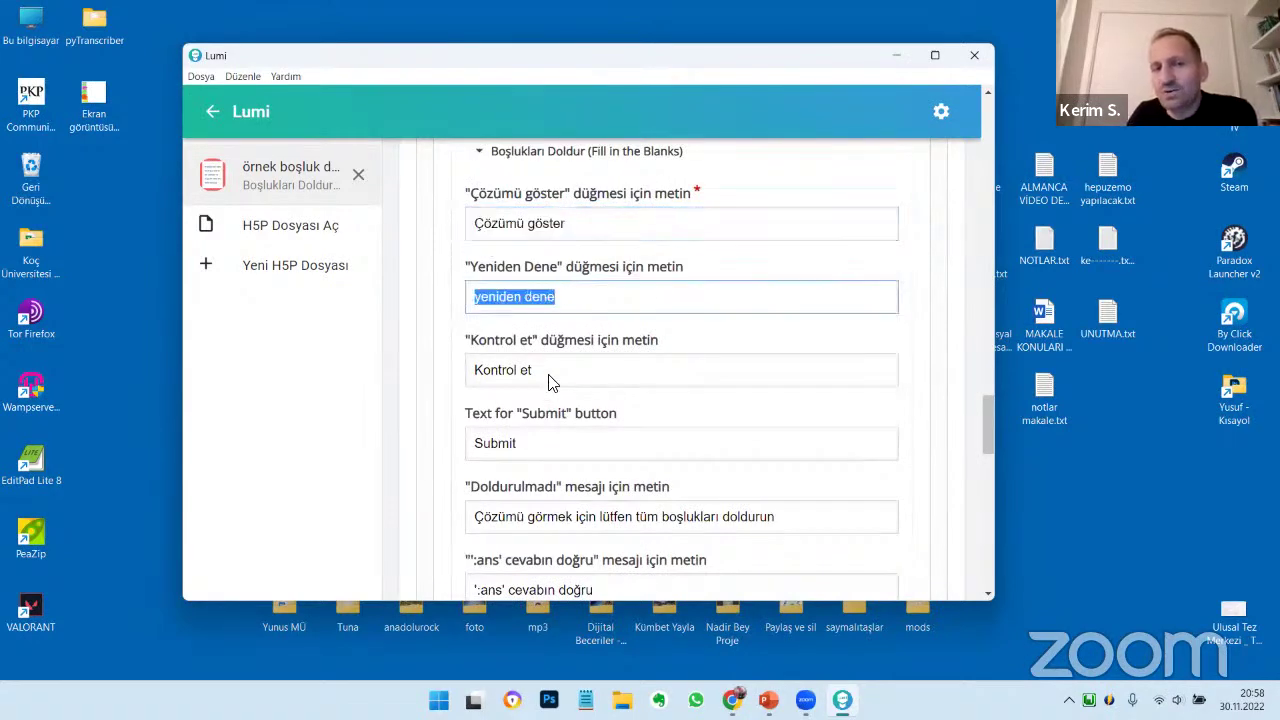
pyautogui.moveTo(550, 384); pyautogui.dragTo(478, 385)
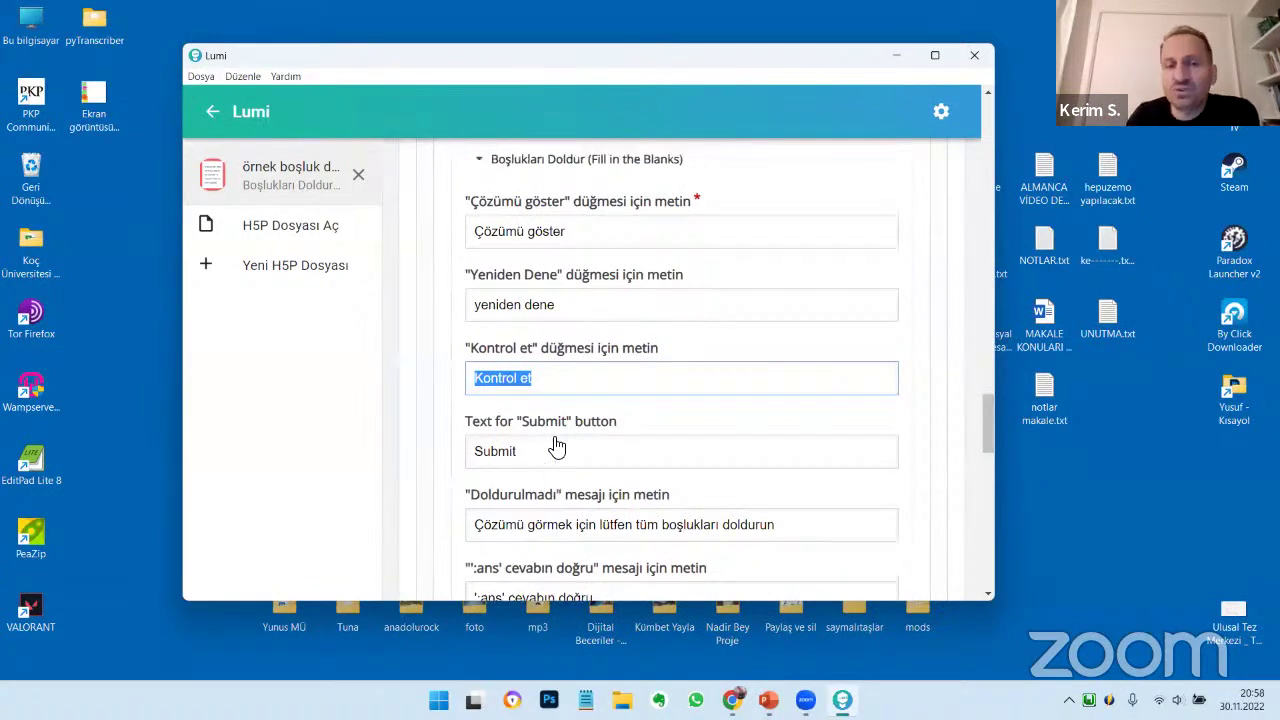
pyautogui.scroll(-10, 557, 443)
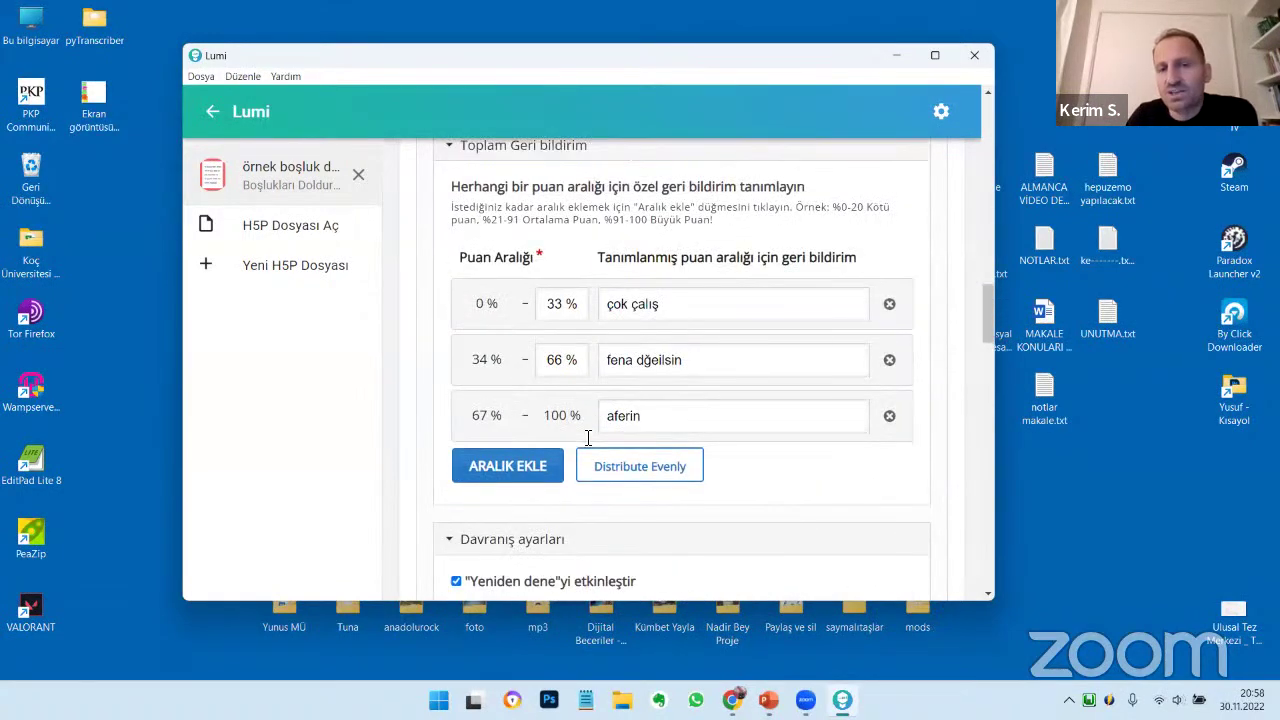
pyautogui.scroll(3, 588, 438)
pyautogui.scroll(-4, 587, 437)
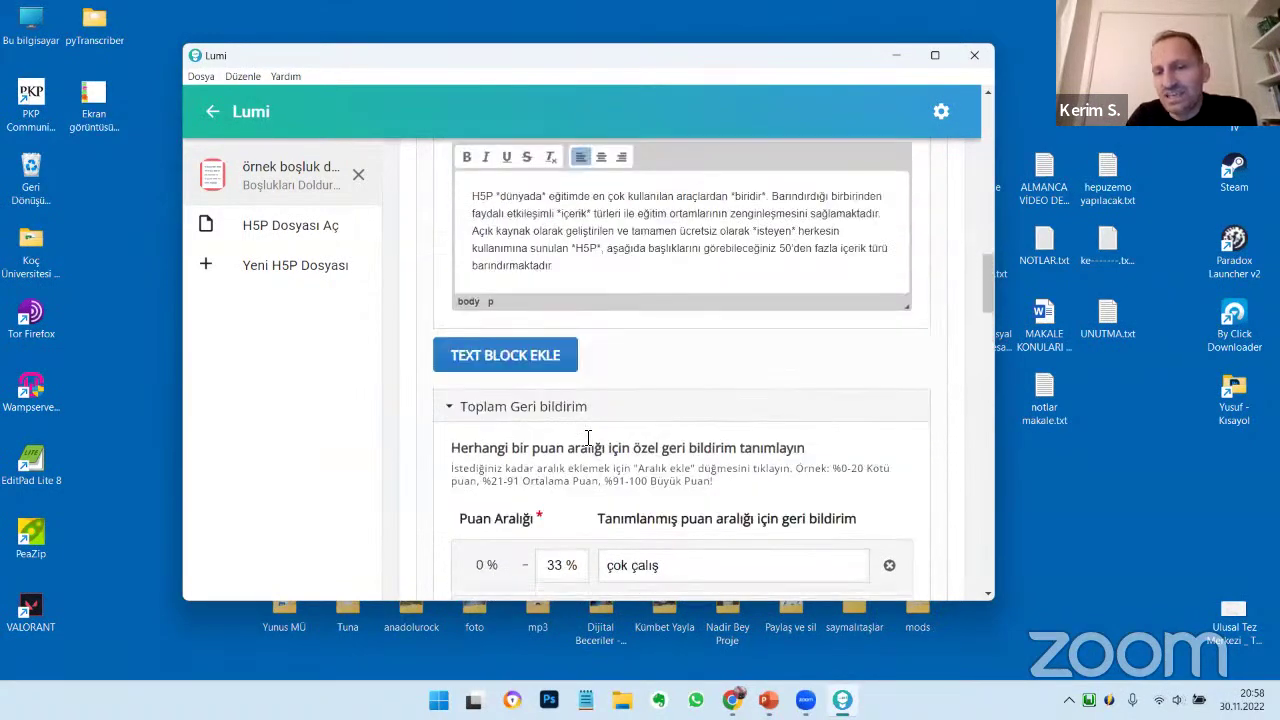
pyautogui.scroll(5, 697, 449)
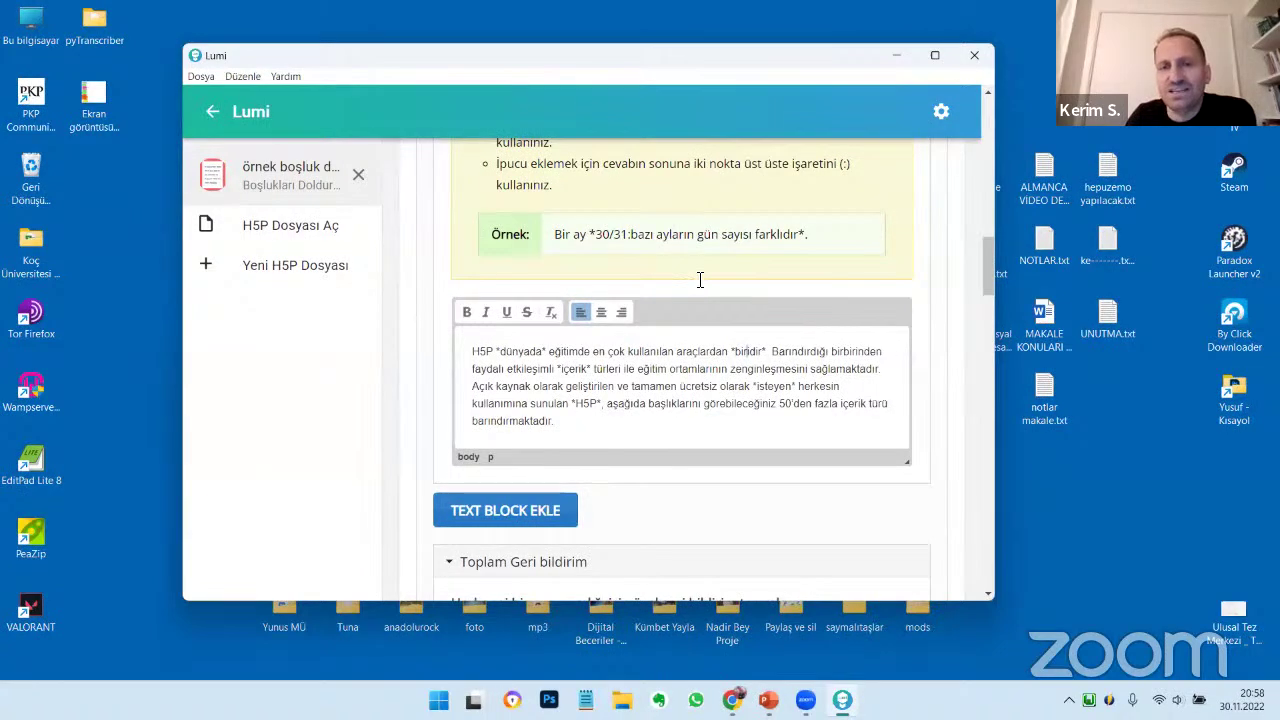
pyautogui.scroll(5, 690, 280)
pyautogui.scroll(10, 668, 283)
pyautogui.click(560, 168)
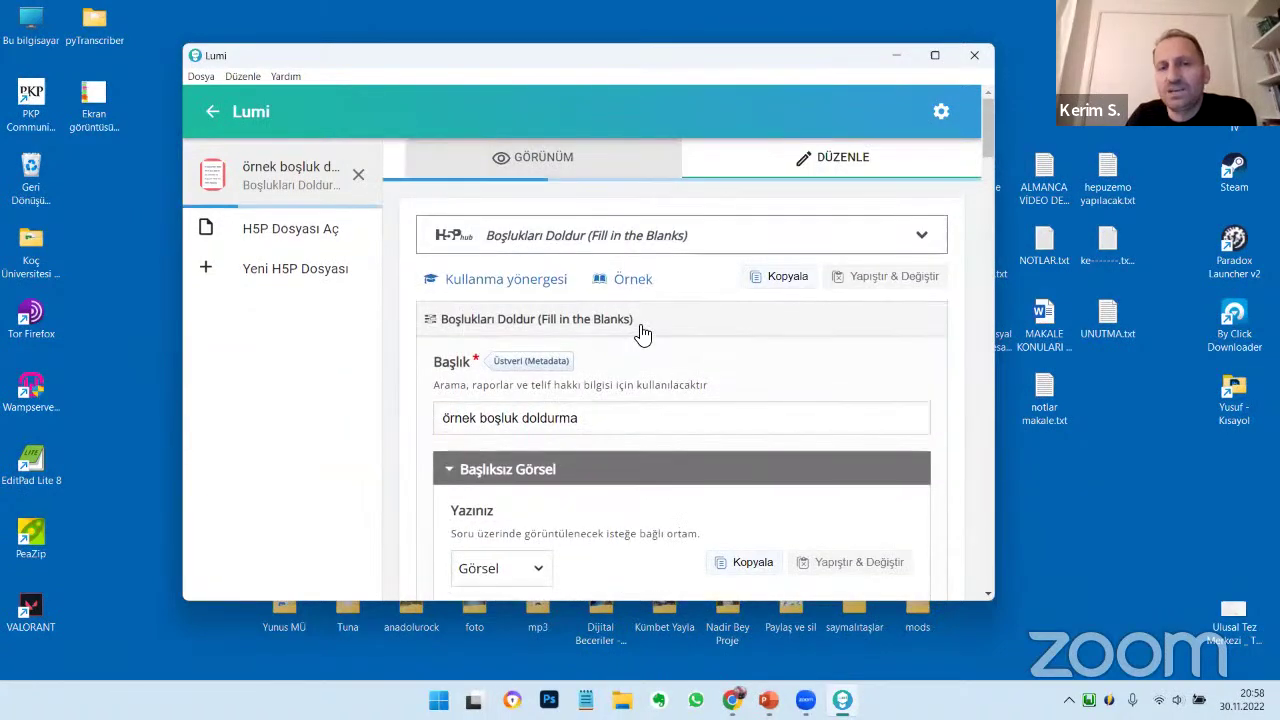
# Fill the five blanks with dünyada, biridir, dfg, fdg and fdg
pyautogui.click(487, 398)
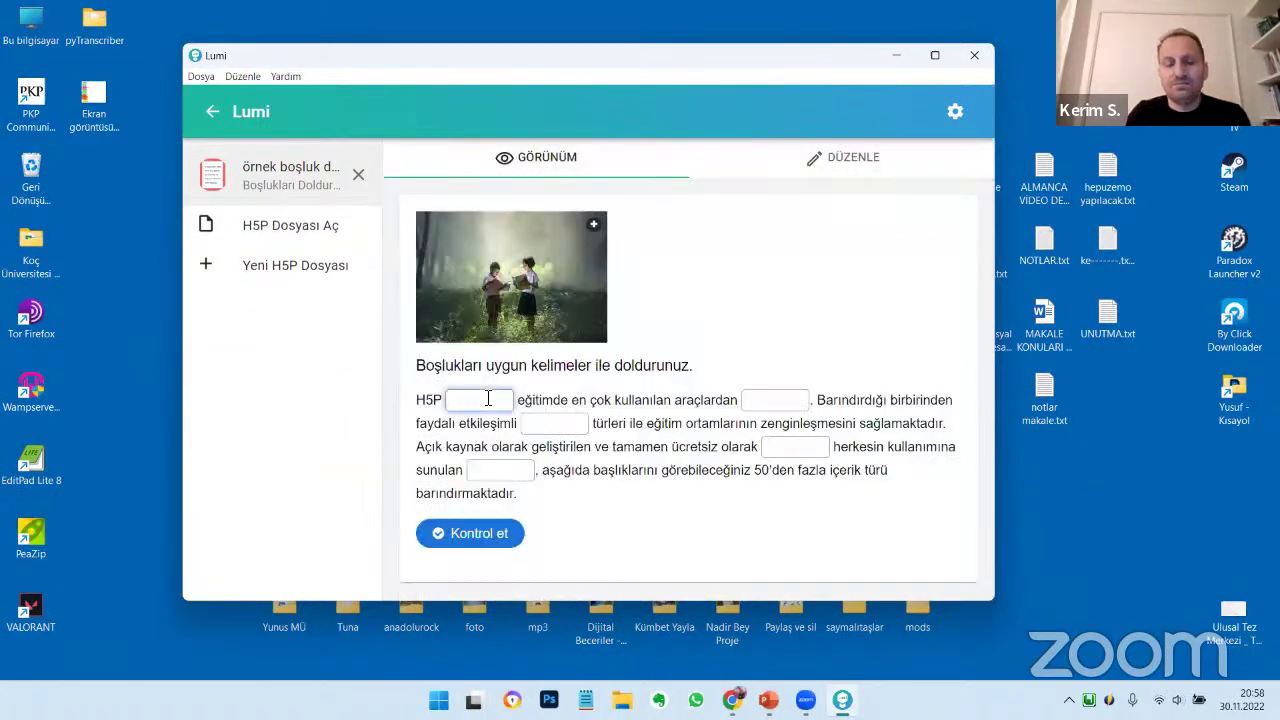
pyautogui.write('dünyada')
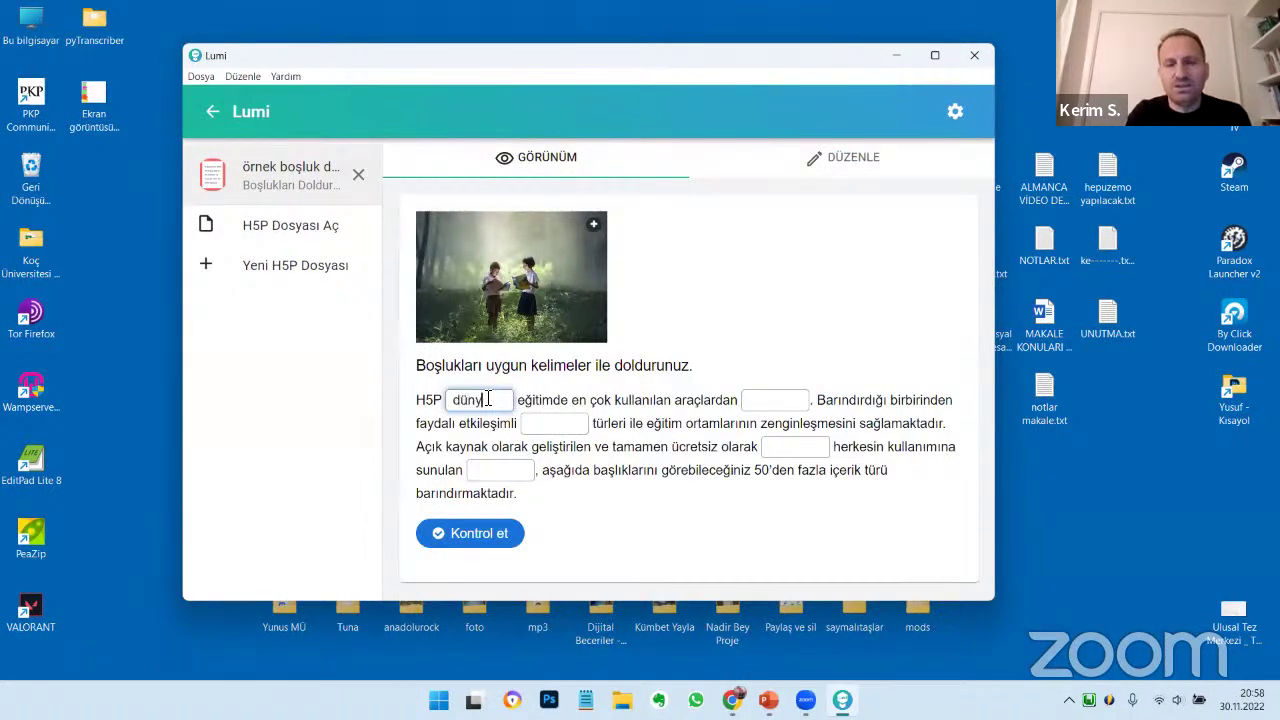
pyautogui.click(778, 400)
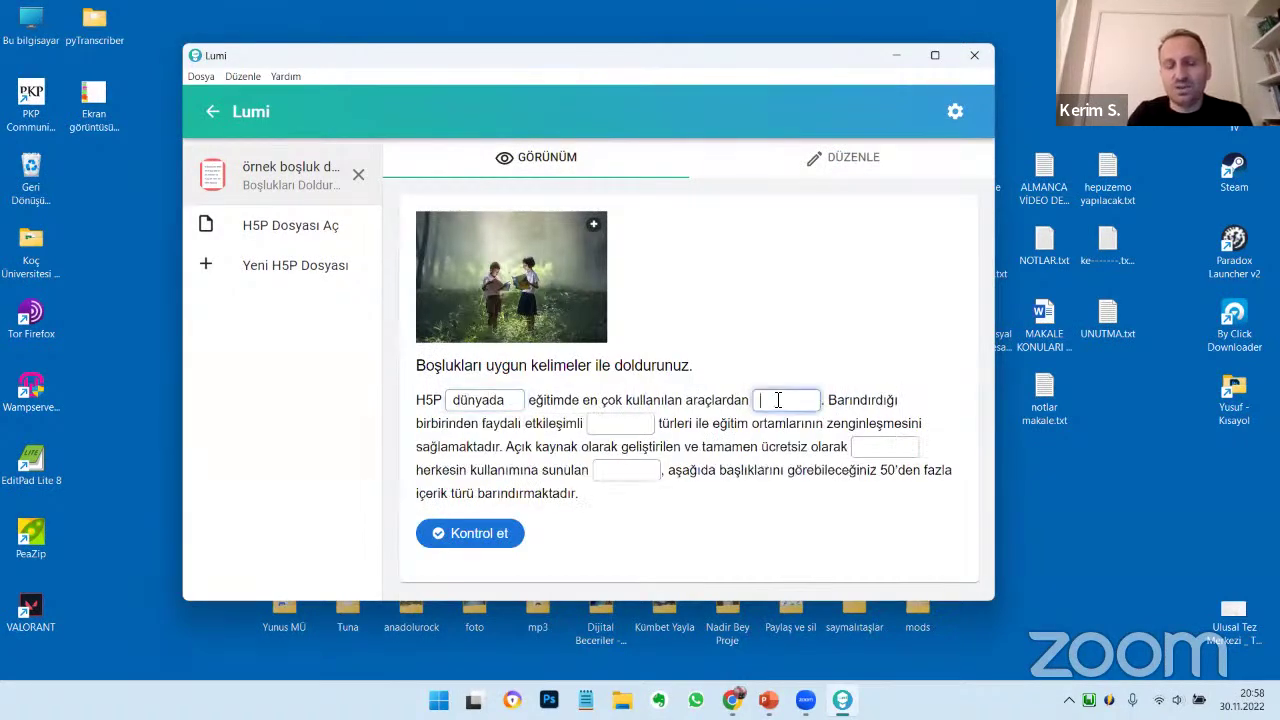
pyautogui.write('biridir')
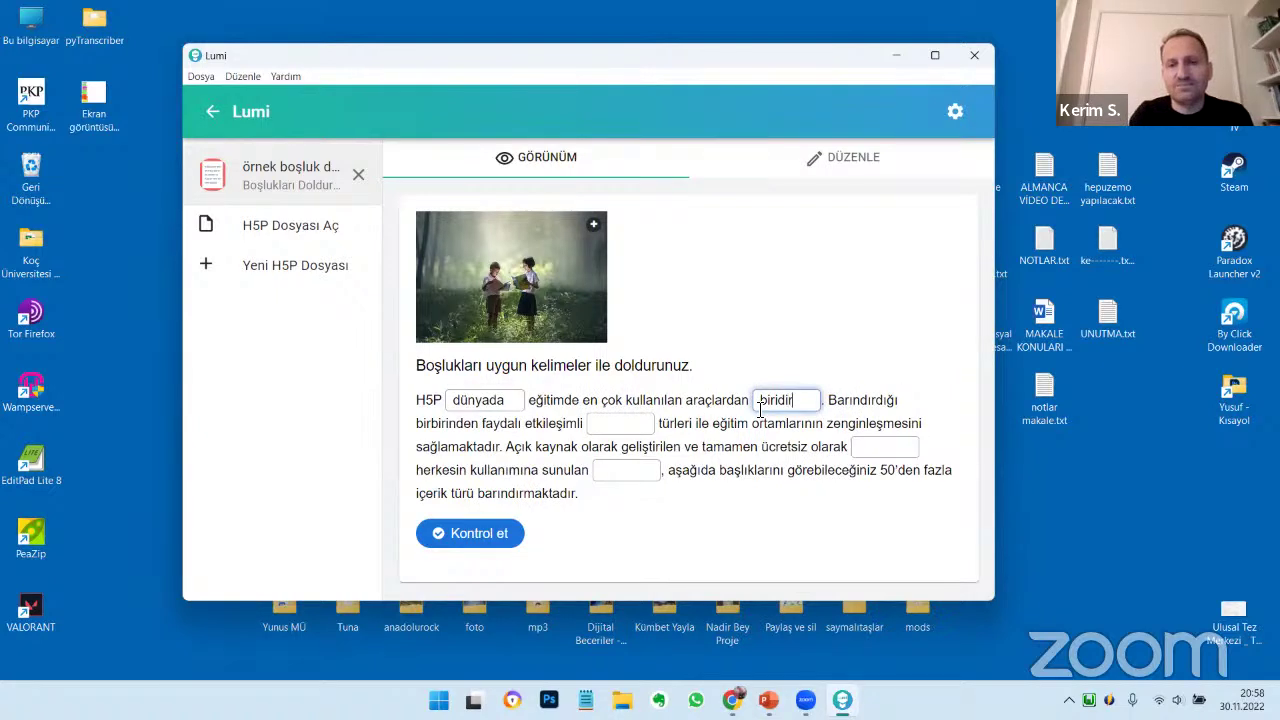
pyautogui.click(612, 425)
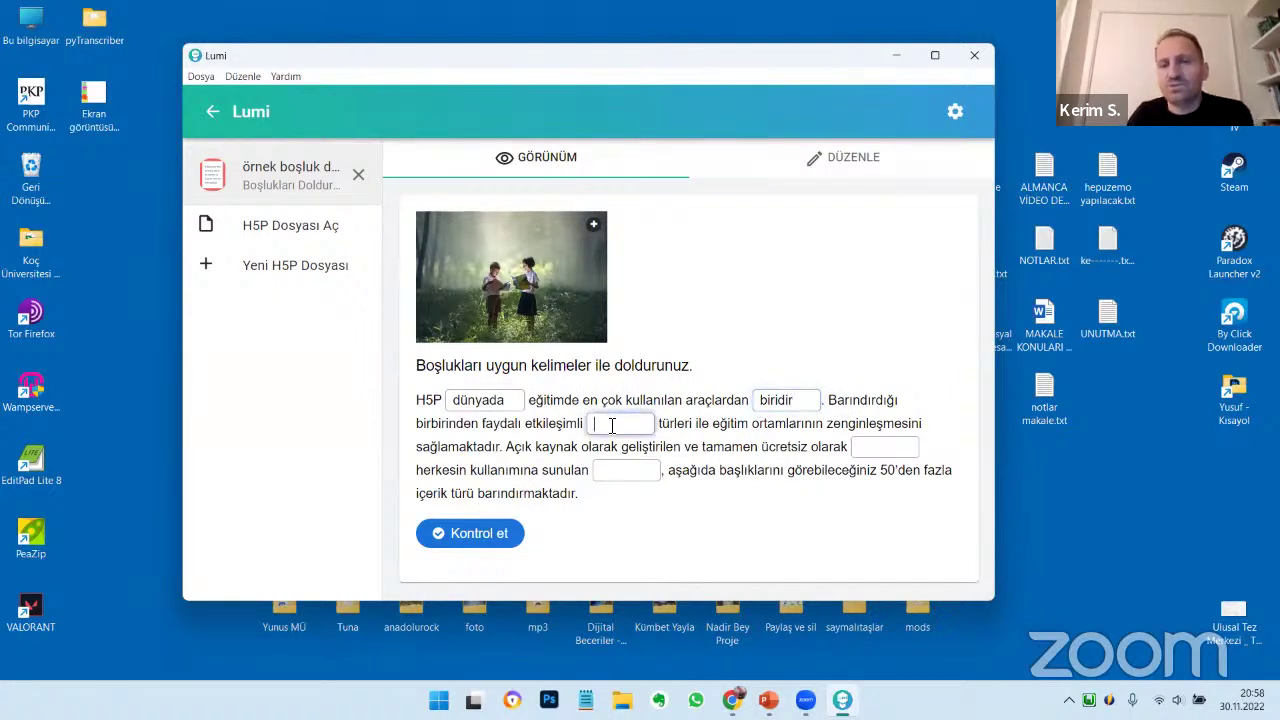
pyautogui.write('dfg')
pyautogui.click(630, 472)
pyautogui.write('fdg')
pyautogui.click(852, 447)
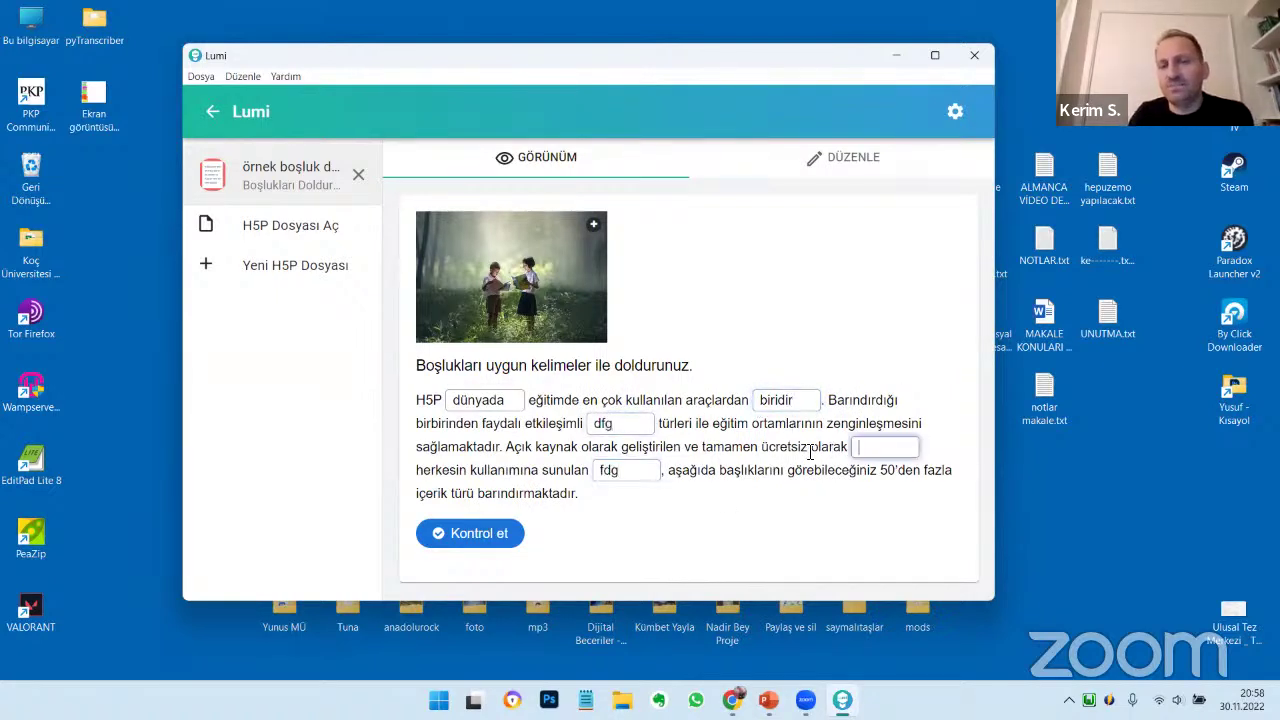
pyautogui.write('fdg')
# Check the answers, scoring 2/5 with the 'fena dğeilsin' feedback
pyautogui.click(487, 537)
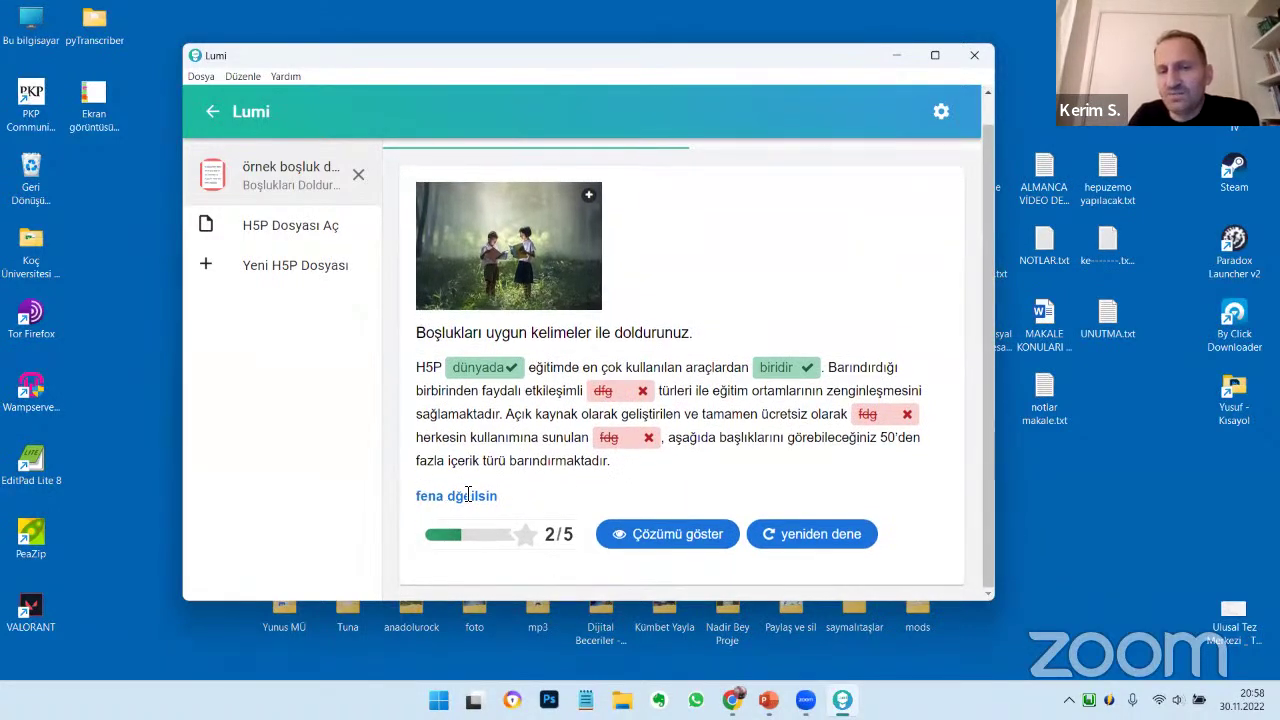
pyautogui.moveTo(416, 495); pyautogui.dragTo(504, 490)
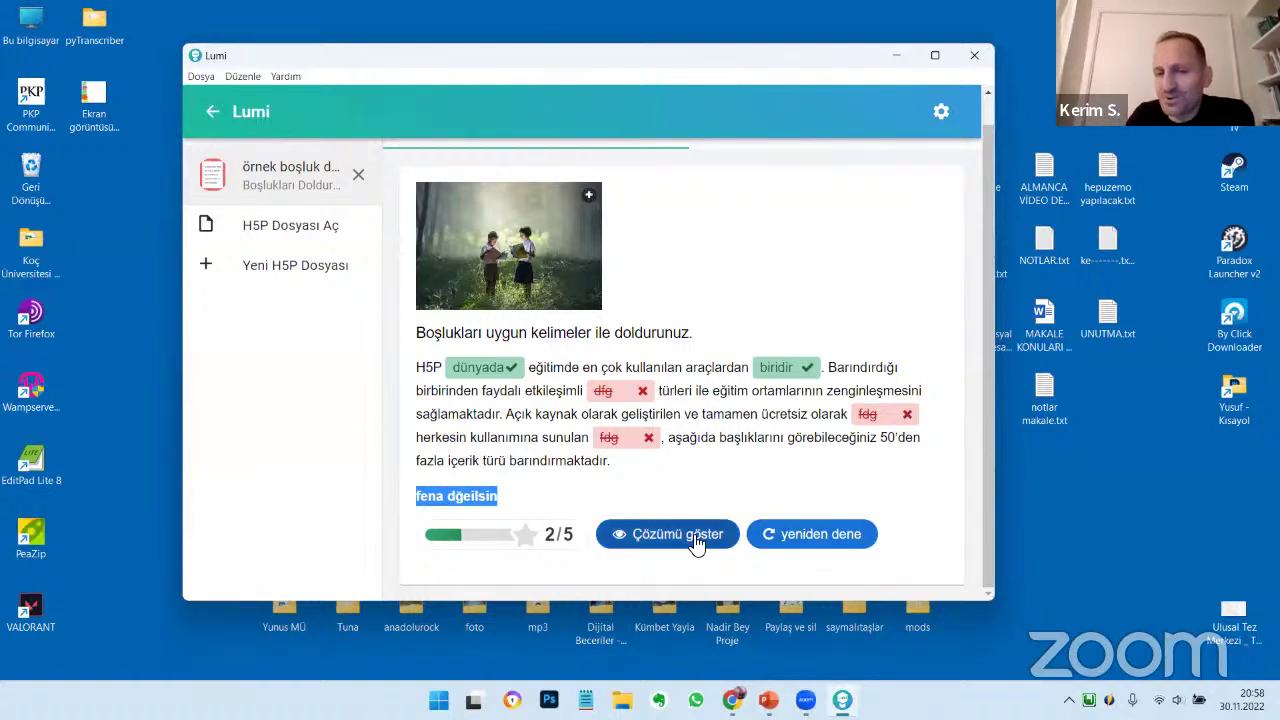
pyautogui.scroll(1, 697, 541)
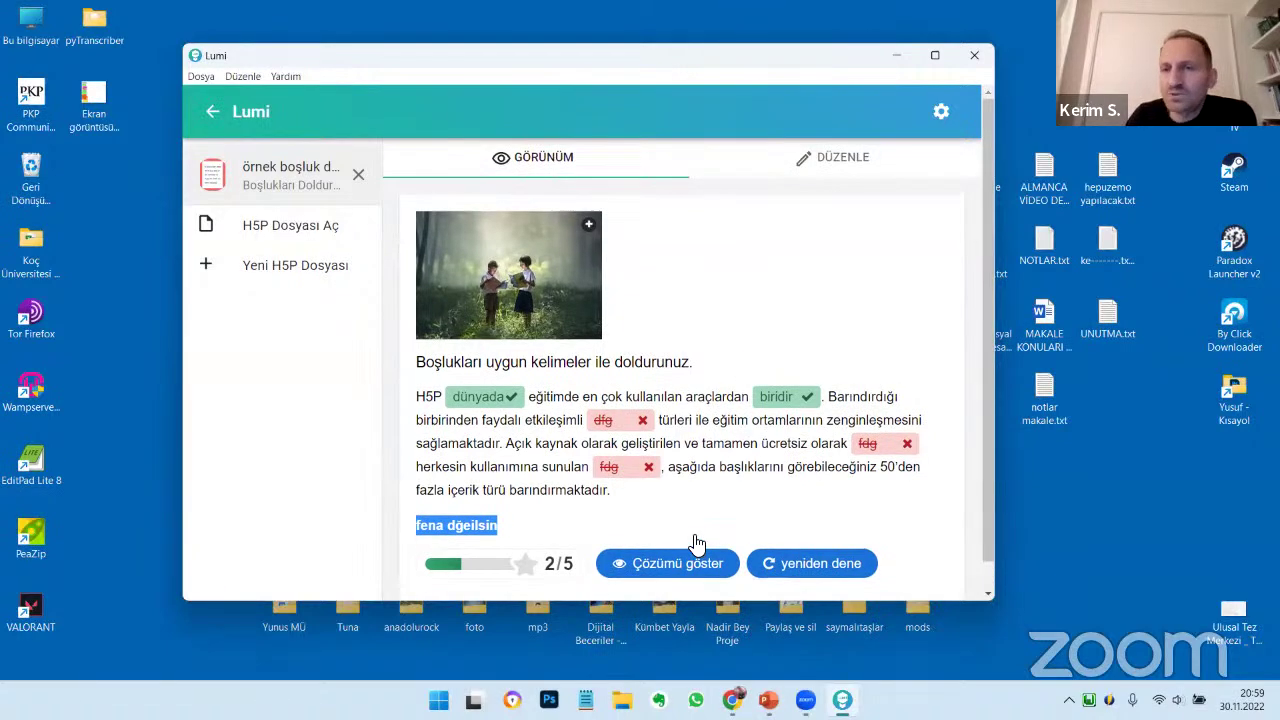
# In the text block, change the first blank to *dünyada/evrende/Türkiye'de*
pyautogui.click(843, 191)
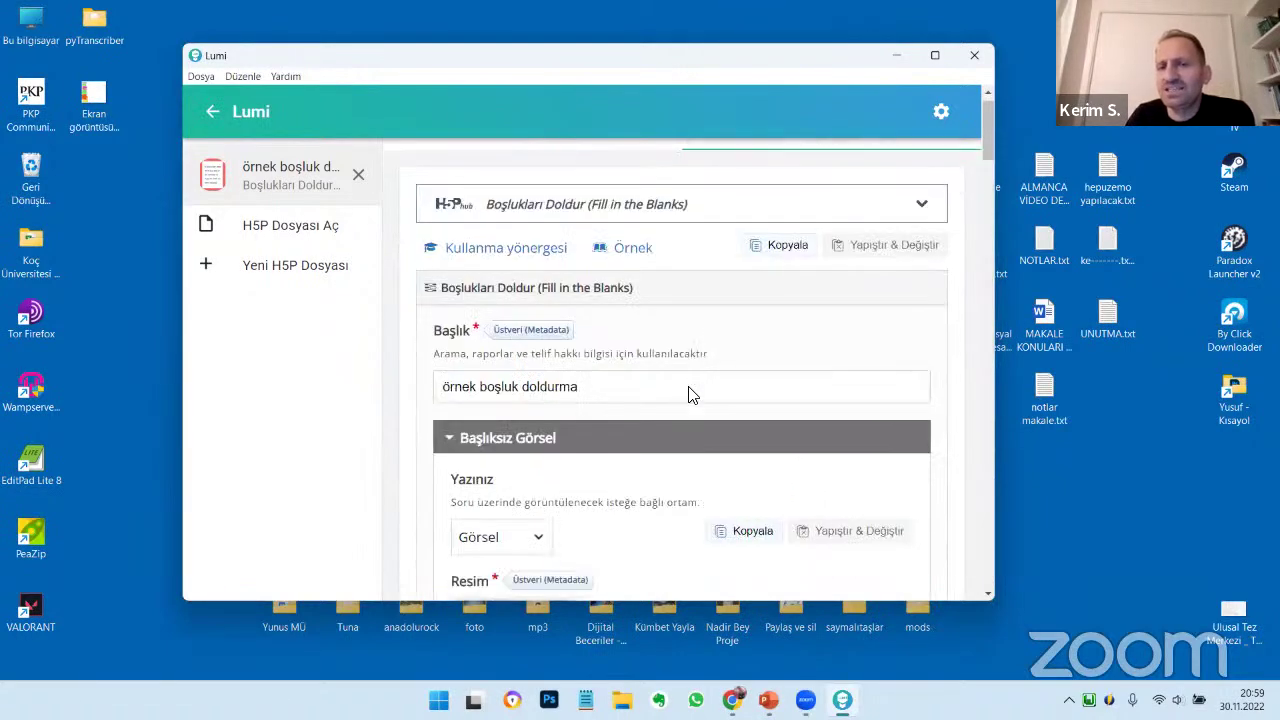
pyautogui.scroll(-8, 686, 394)
pyautogui.scroll(-5, 690, 395)
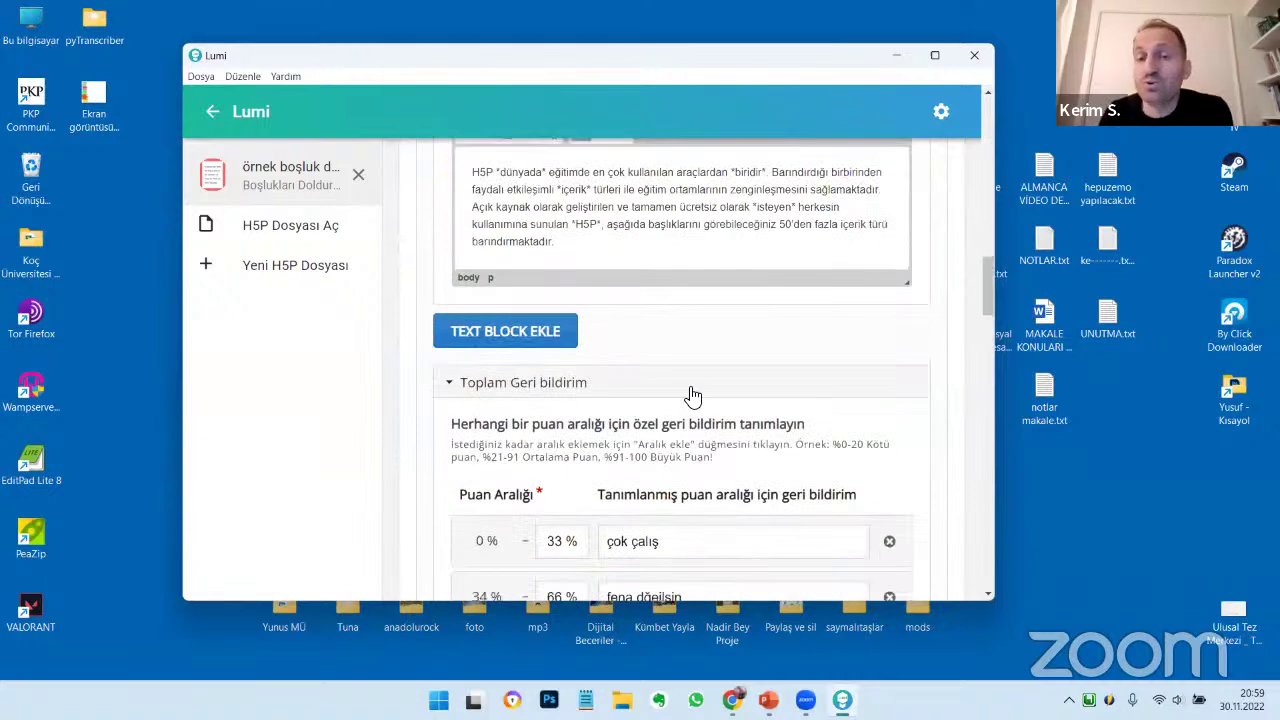
pyautogui.scroll(1, 693, 397)
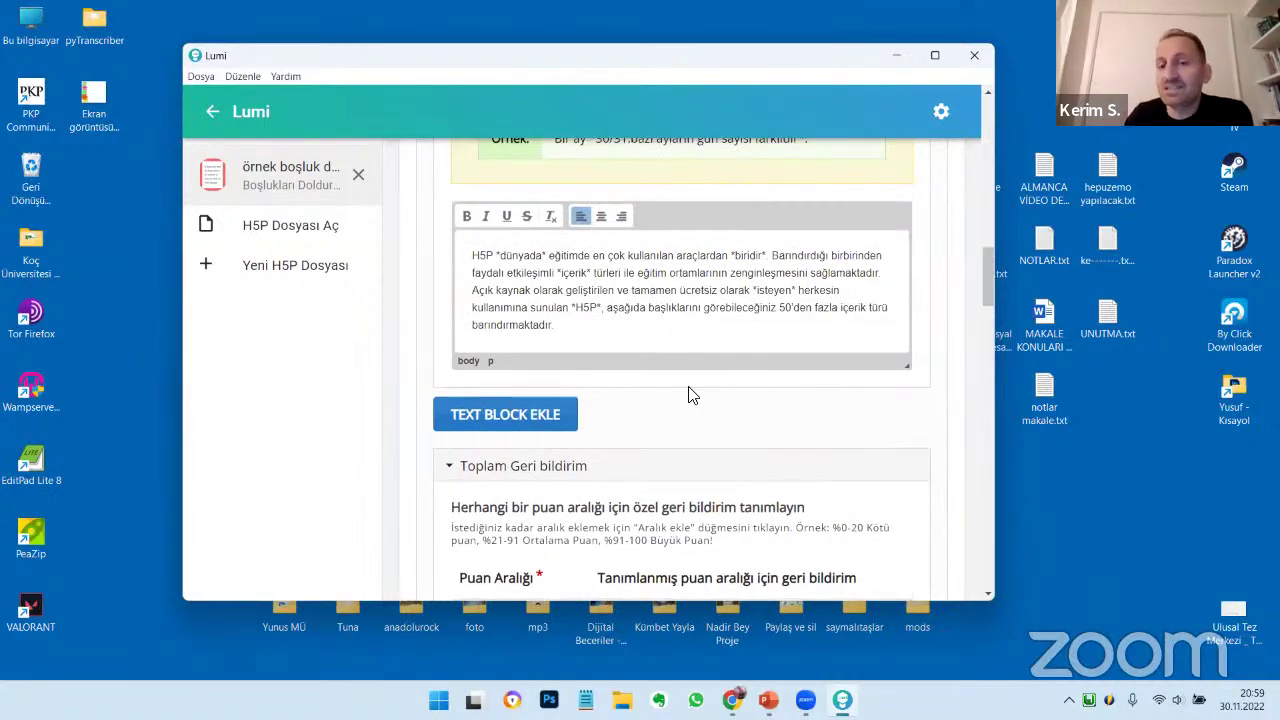
pyautogui.scroll(4, 690, 396)
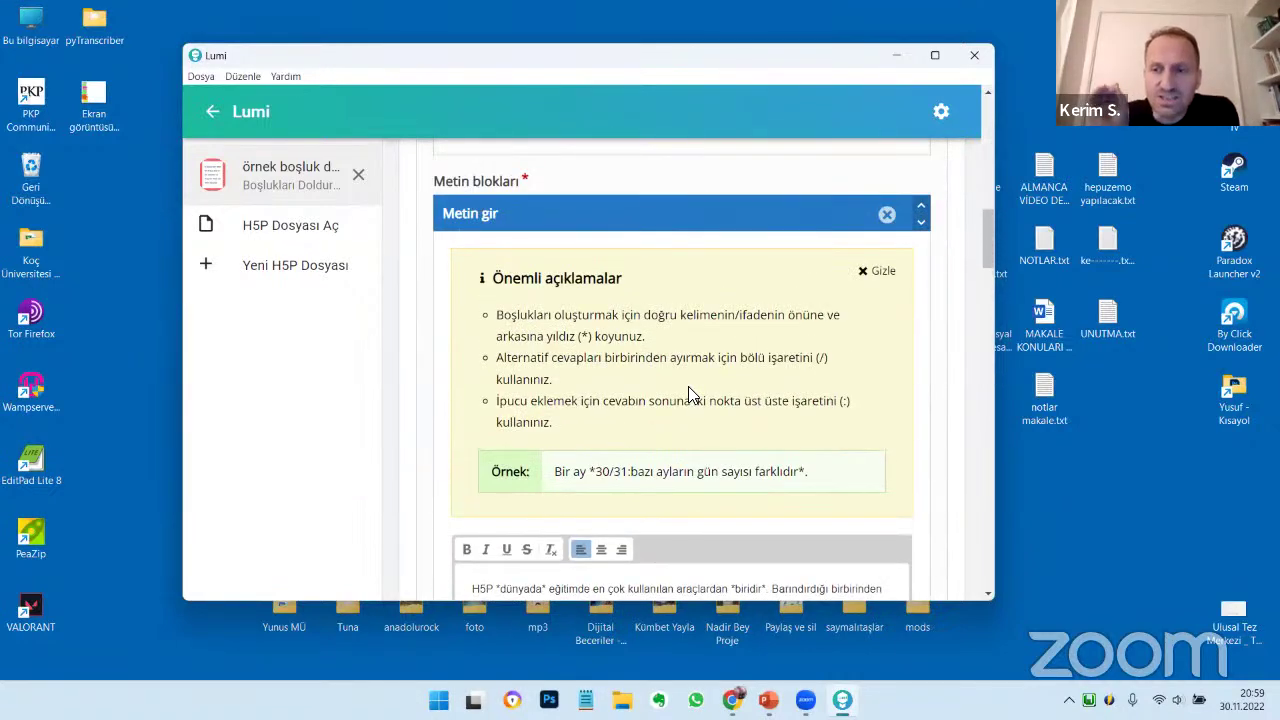
pyautogui.scroll(-3, 690, 395)
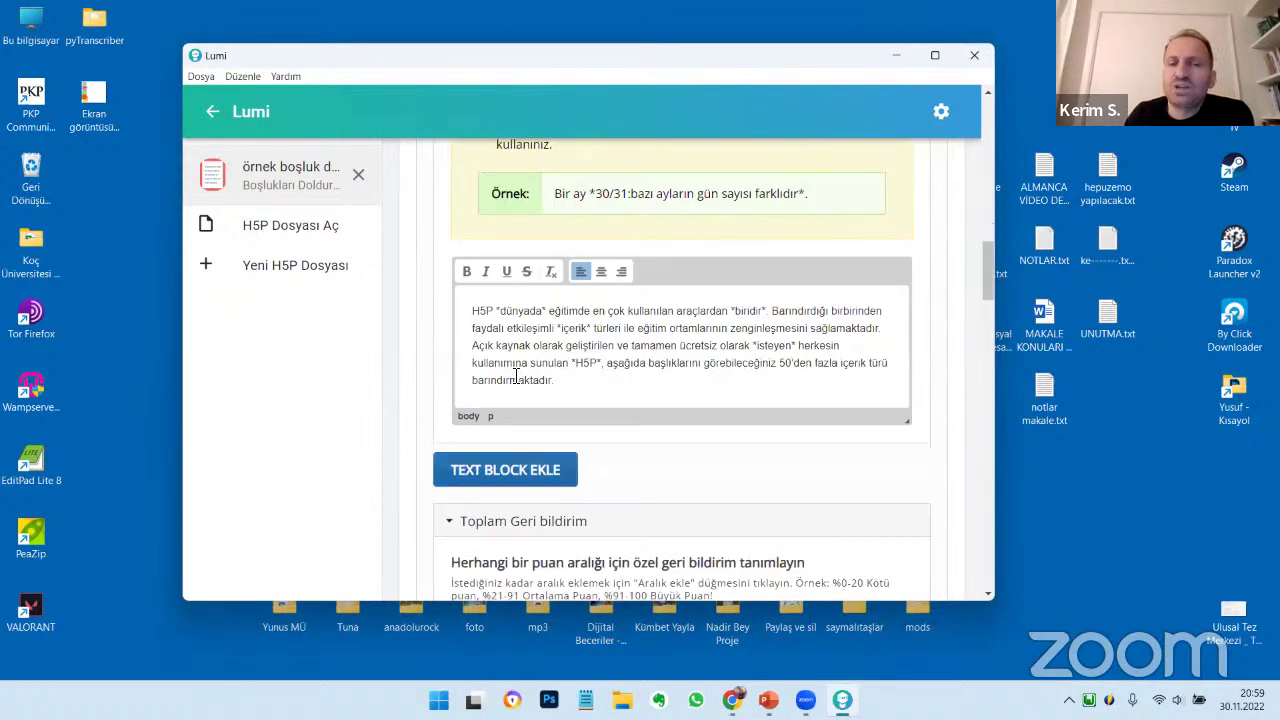
pyautogui.click(544, 313)
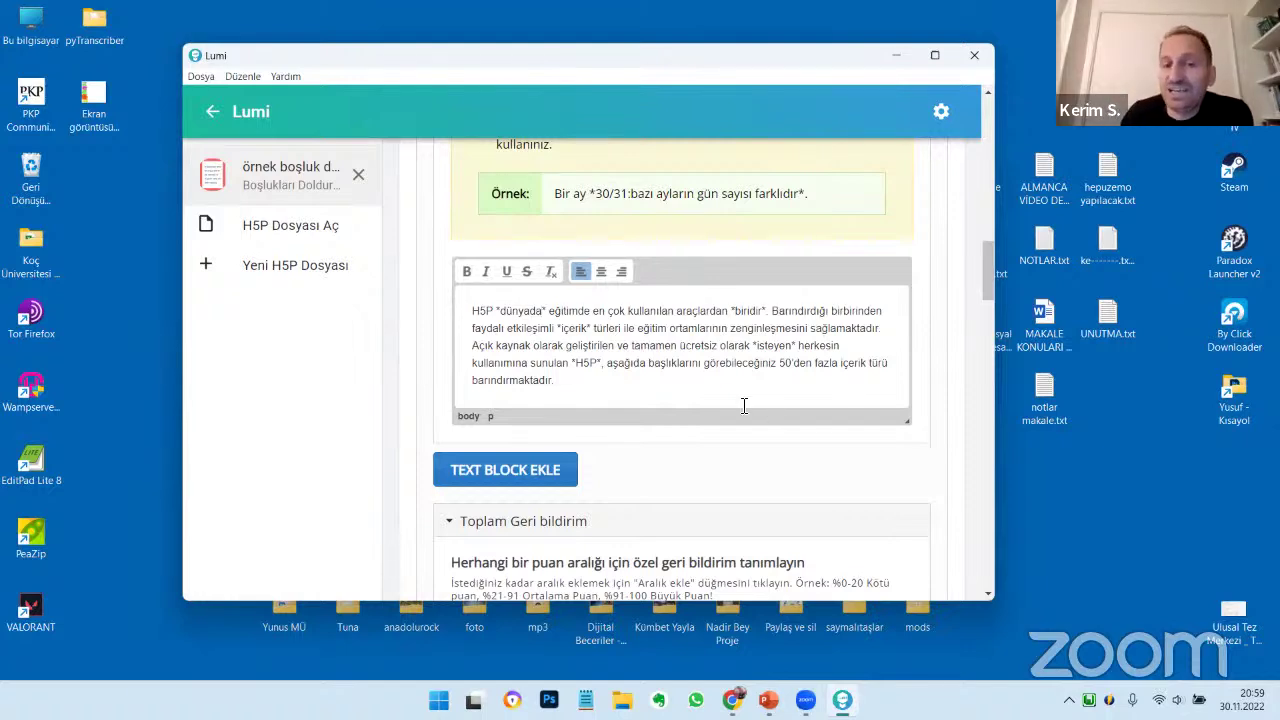
pyautogui.scroll(2, 745, 405)
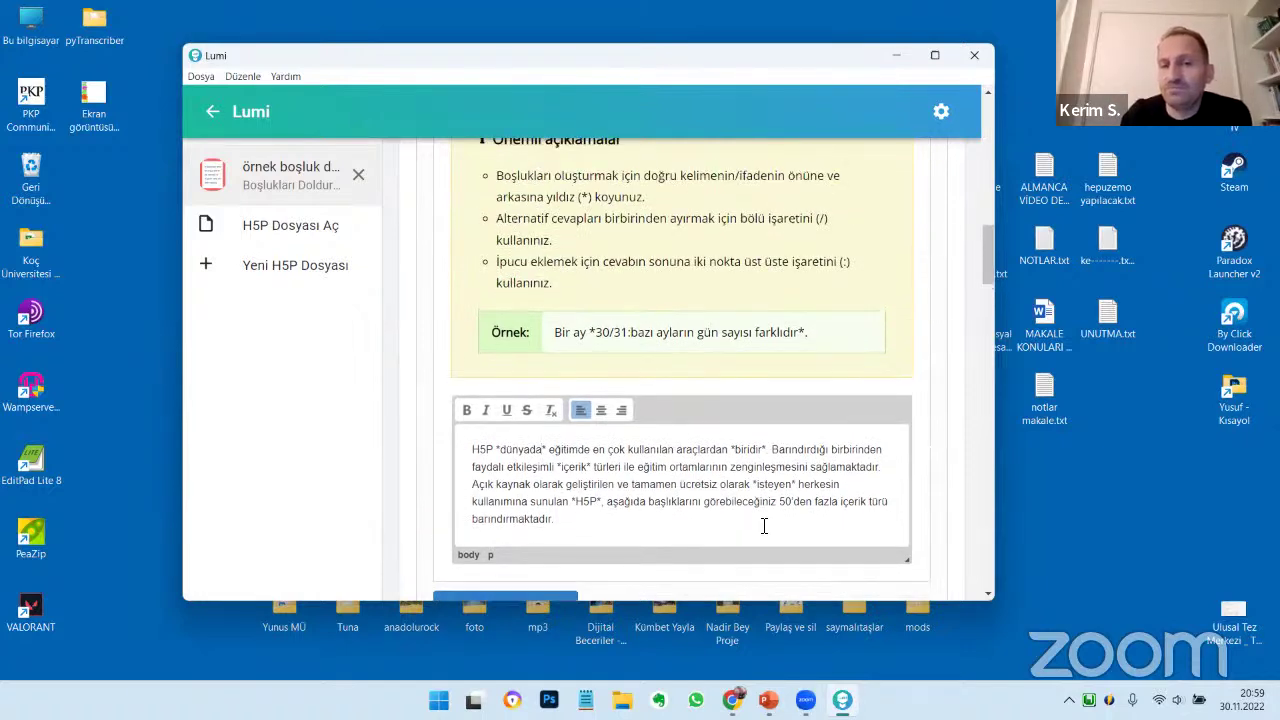
pyautogui.write('/')
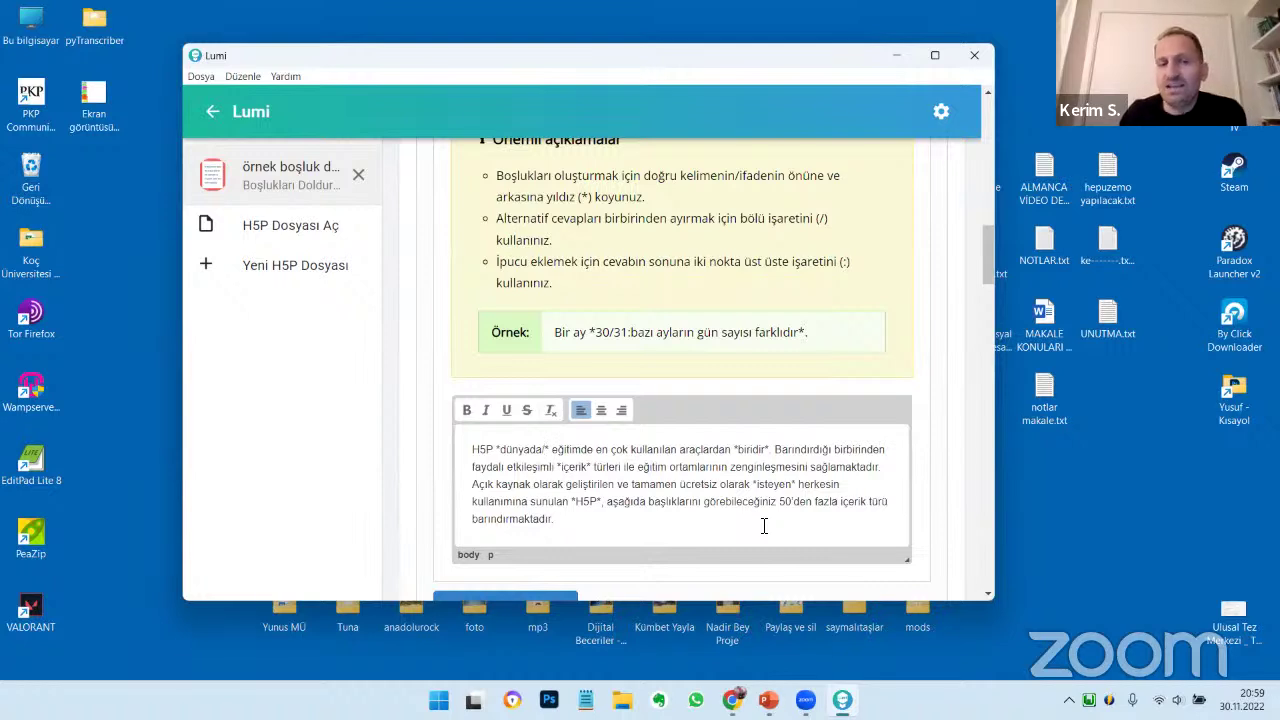
pyautogui.write('evrende')
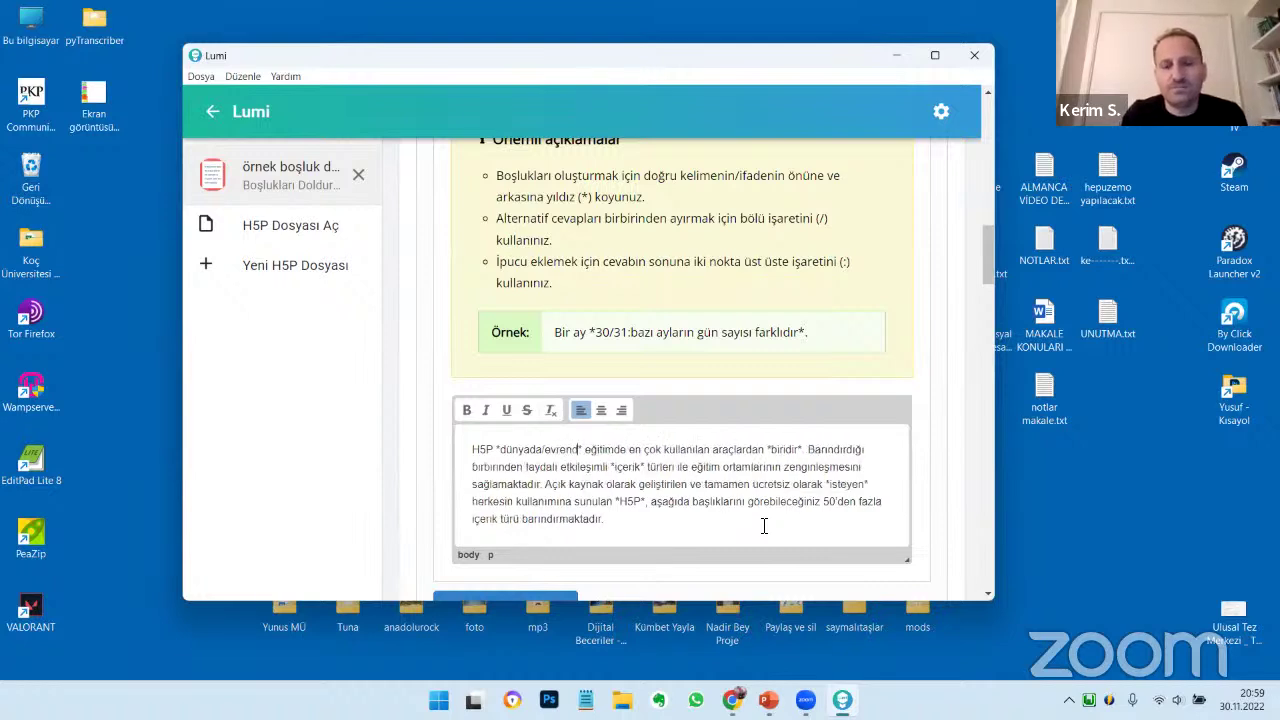
pyautogui.write('/')
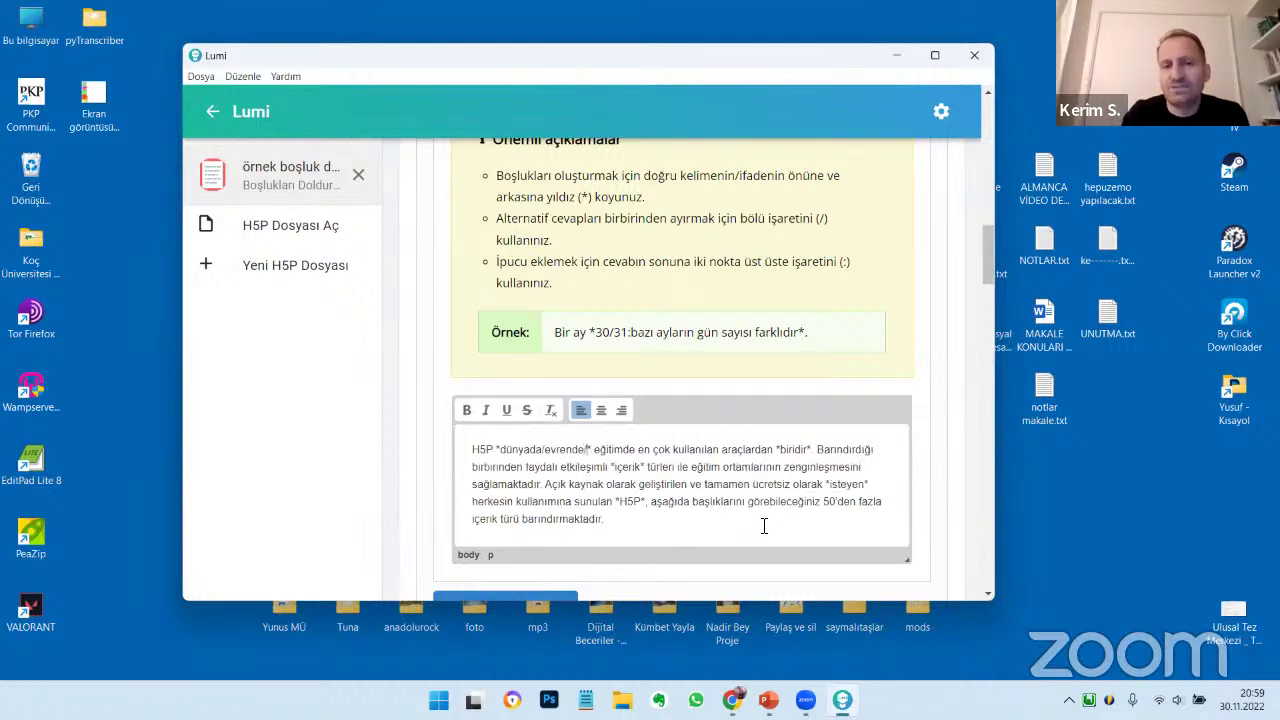
pyautogui.write('Türkiye')
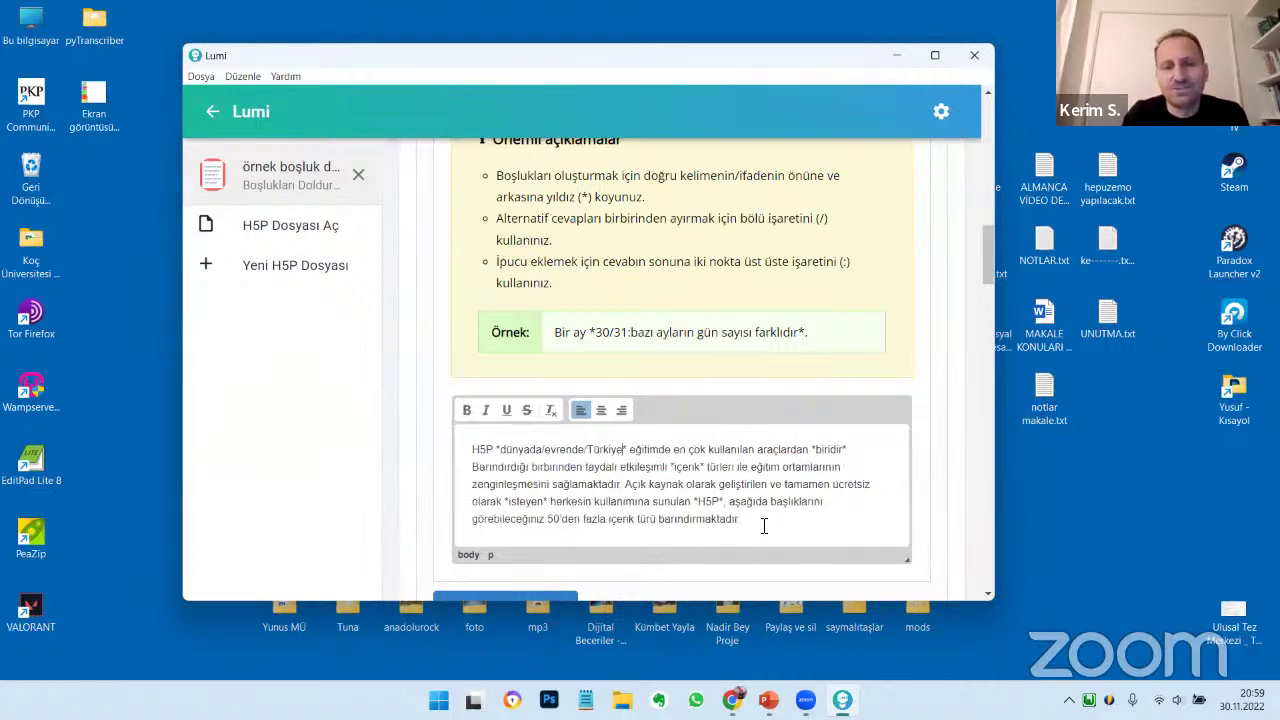
pyautogui.press('BackSpace')
pyautogui.write("e'de")
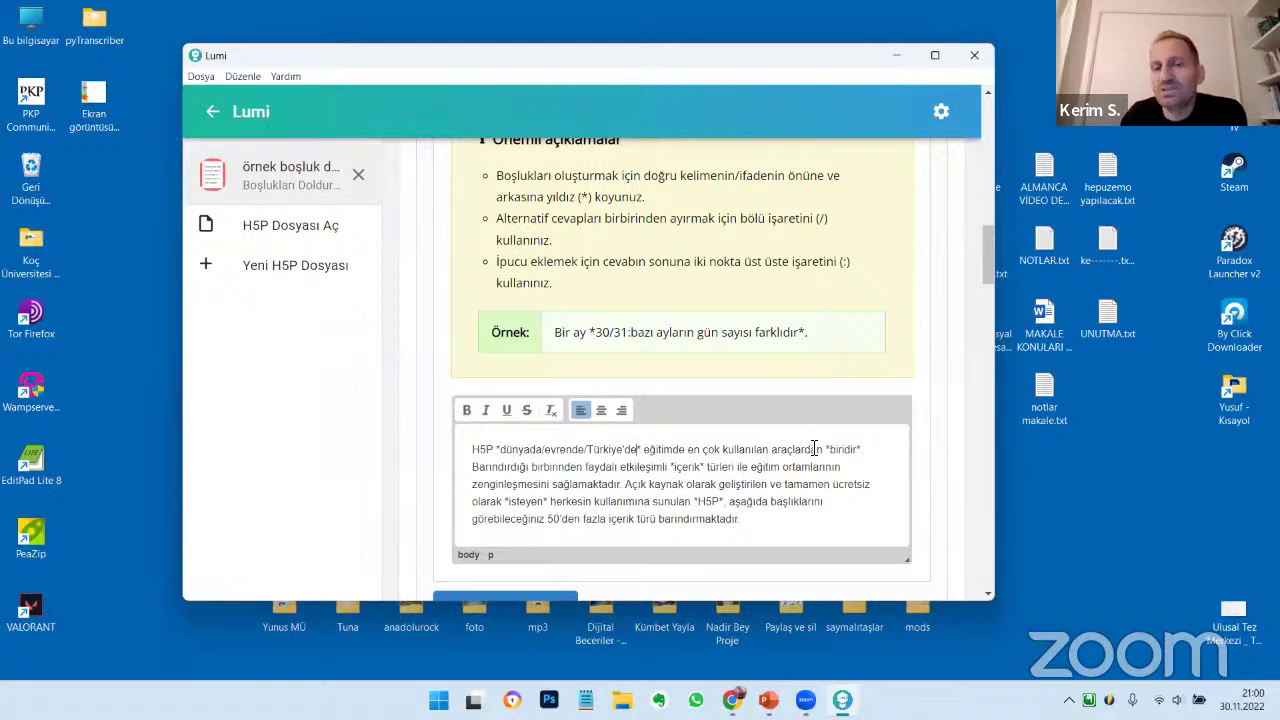
pyautogui.scroll(10, 812, 446)
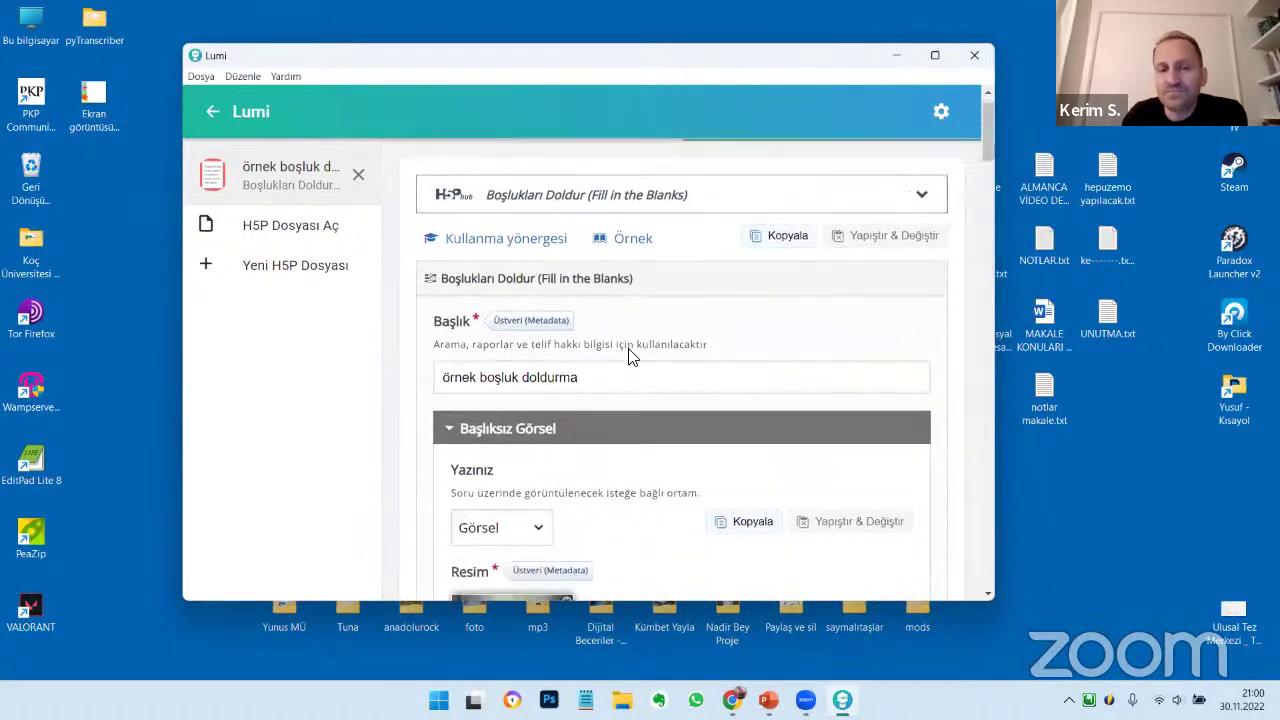
# Preview the exercise and enter Türkiye'de in the first blank
pyautogui.scroll(-10, 630, 357)
pyautogui.scroll(-3, 575, 330)
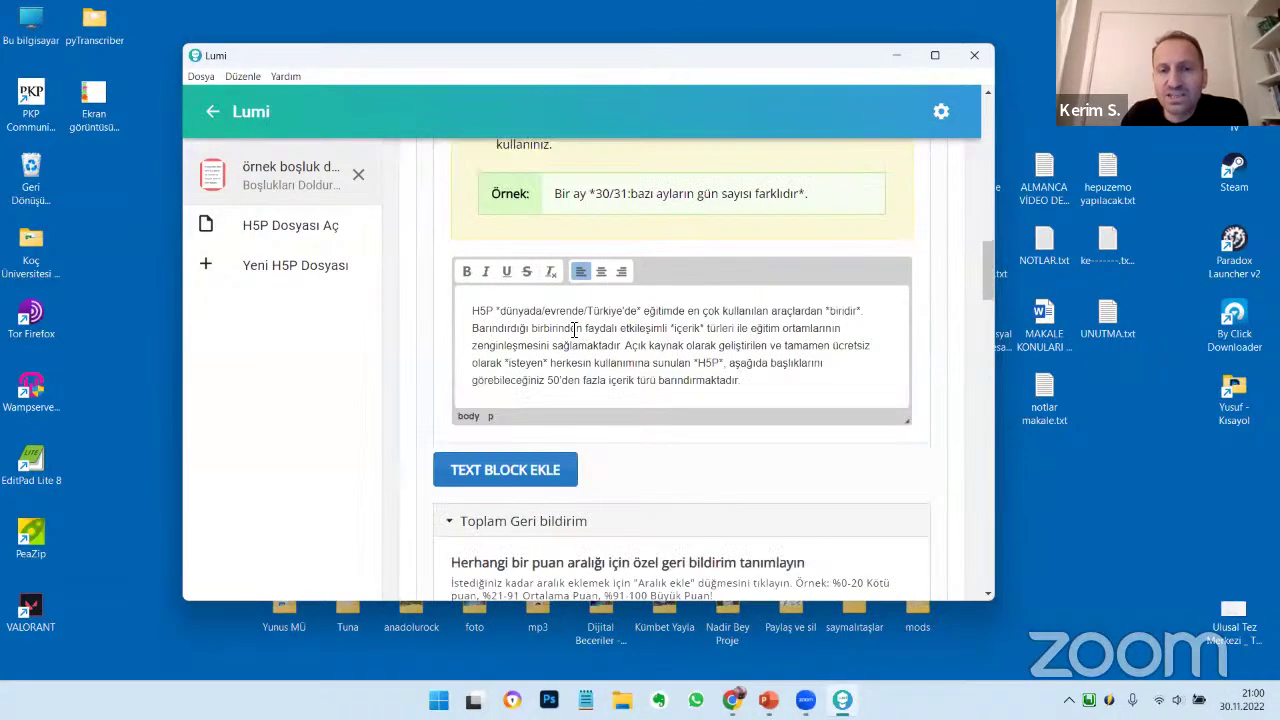
pyautogui.scroll(5, 728, 345)
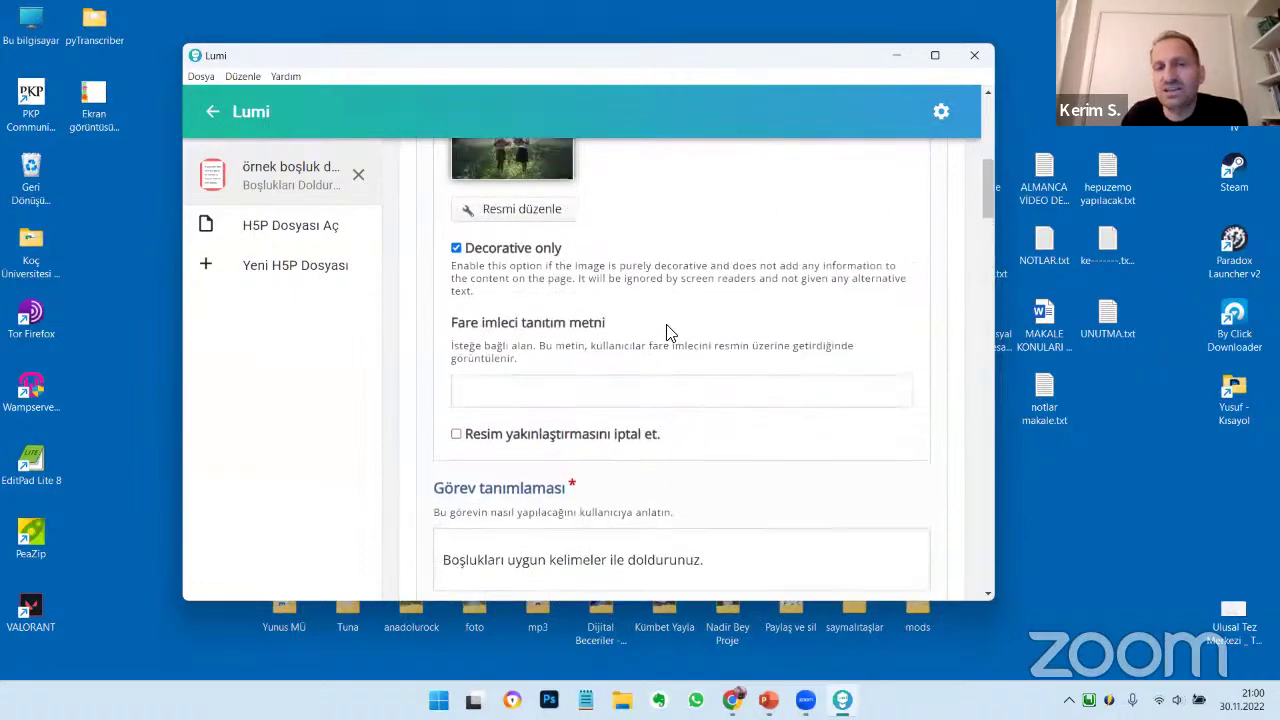
pyautogui.scroll(10, 670, 333)
pyautogui.click(543, 160)
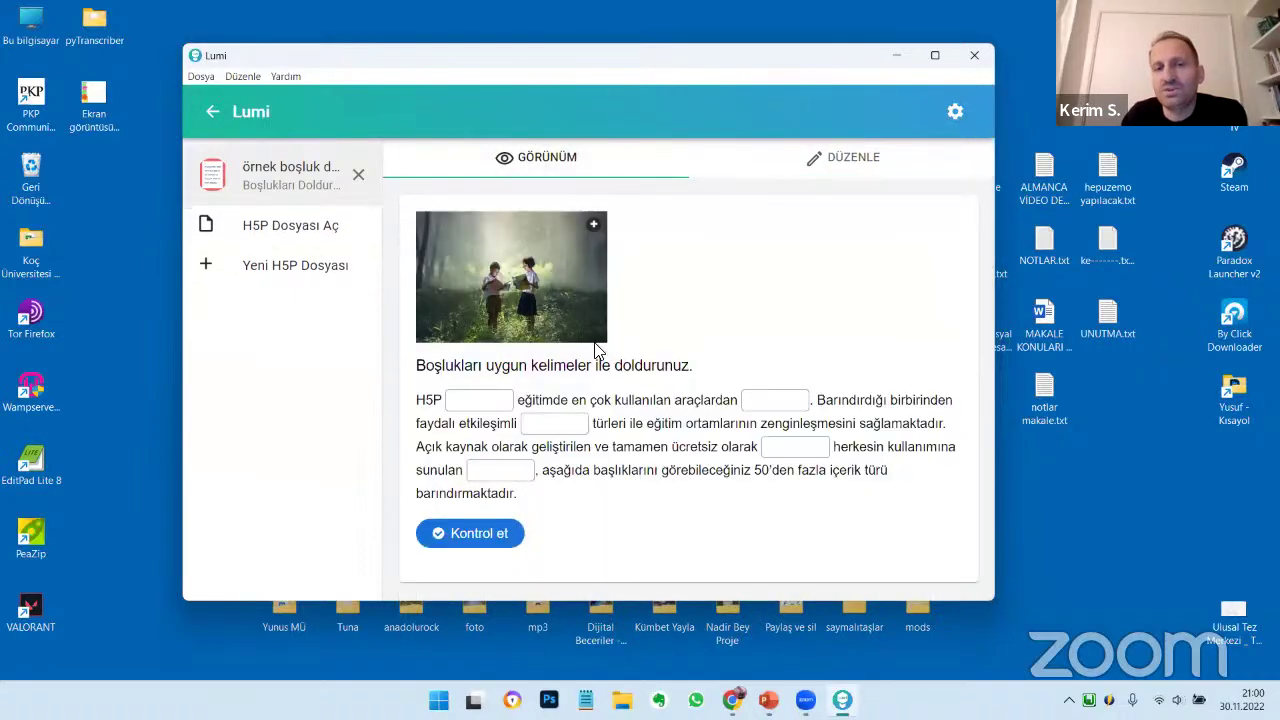
pyautogui.click(476, 405)
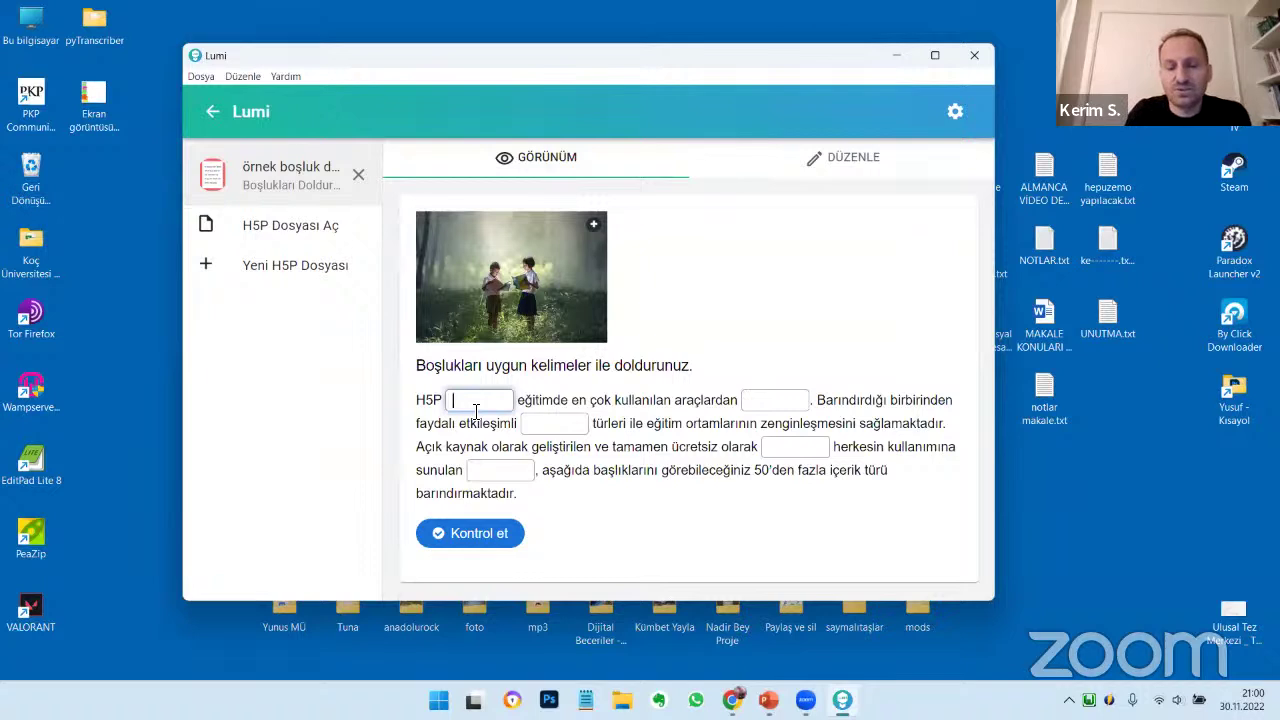
pyautogui.write('Türkiye')
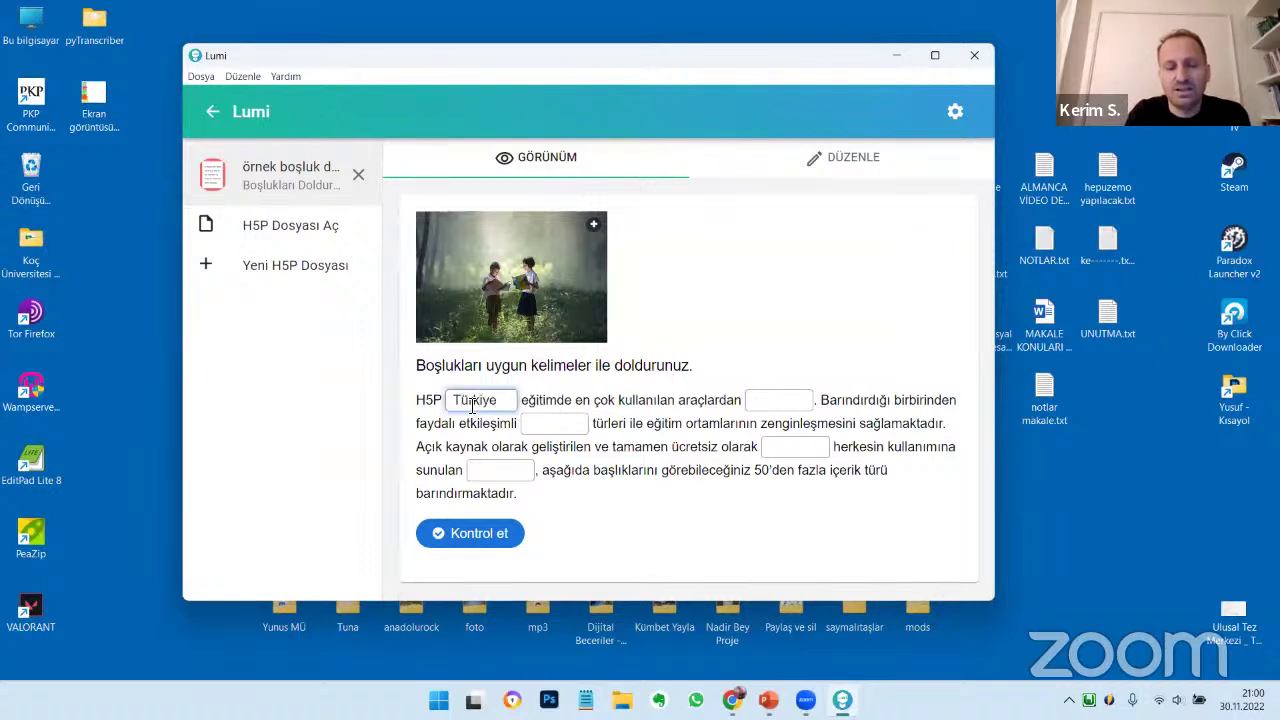
pyautogui.write("'de")
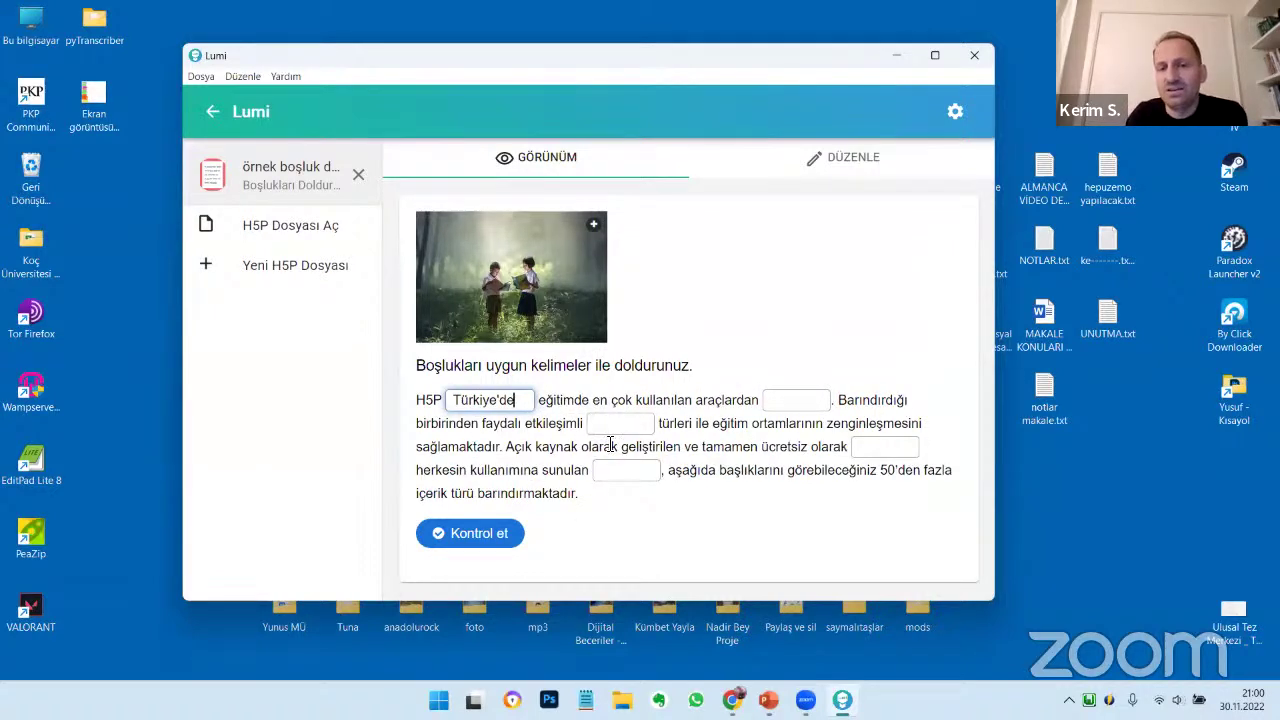
# Fill the remaining blanks with 'f' and check the answers, scoring 1/5
pyautogui.click(628, 423)
pyautogui.write('f')
pyautogui.click(791, 403)
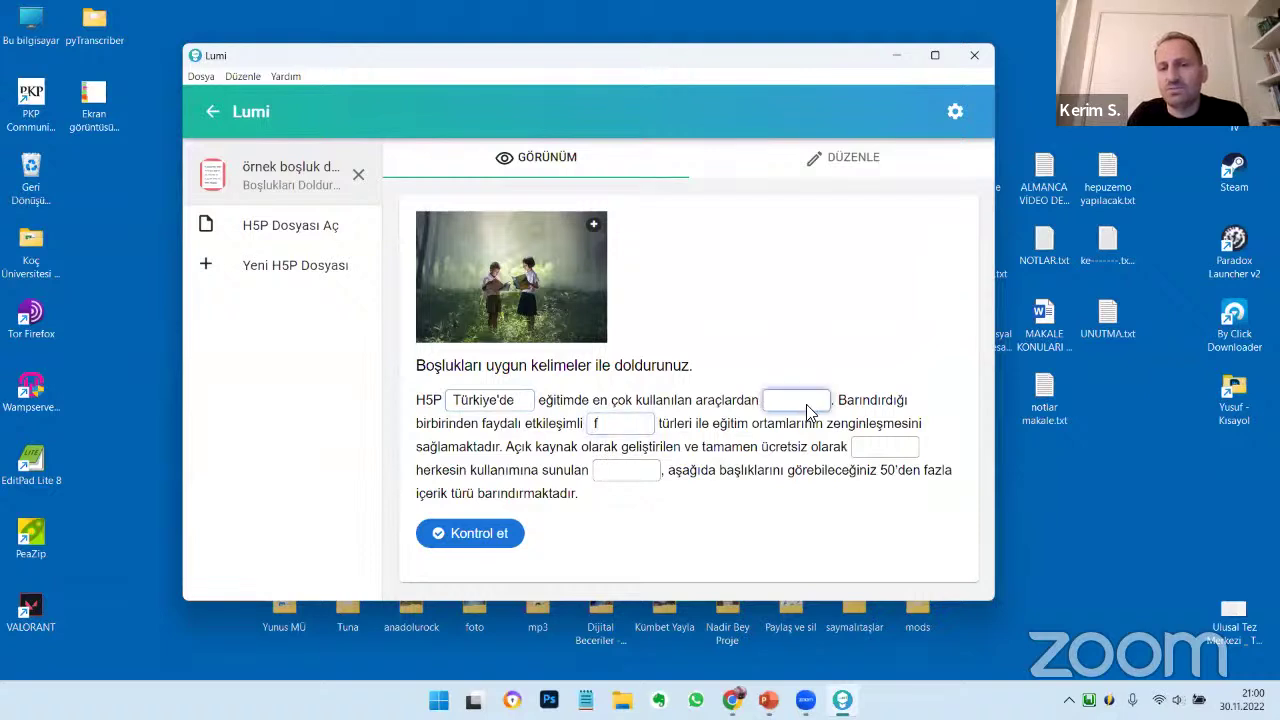
pyautogui.write('f')
pyautogui.press('Tab')
pyautogui.write('f')
pyautogui.press('Tab')
pyautogui.write('f')
pyautogui.click(486, 535)
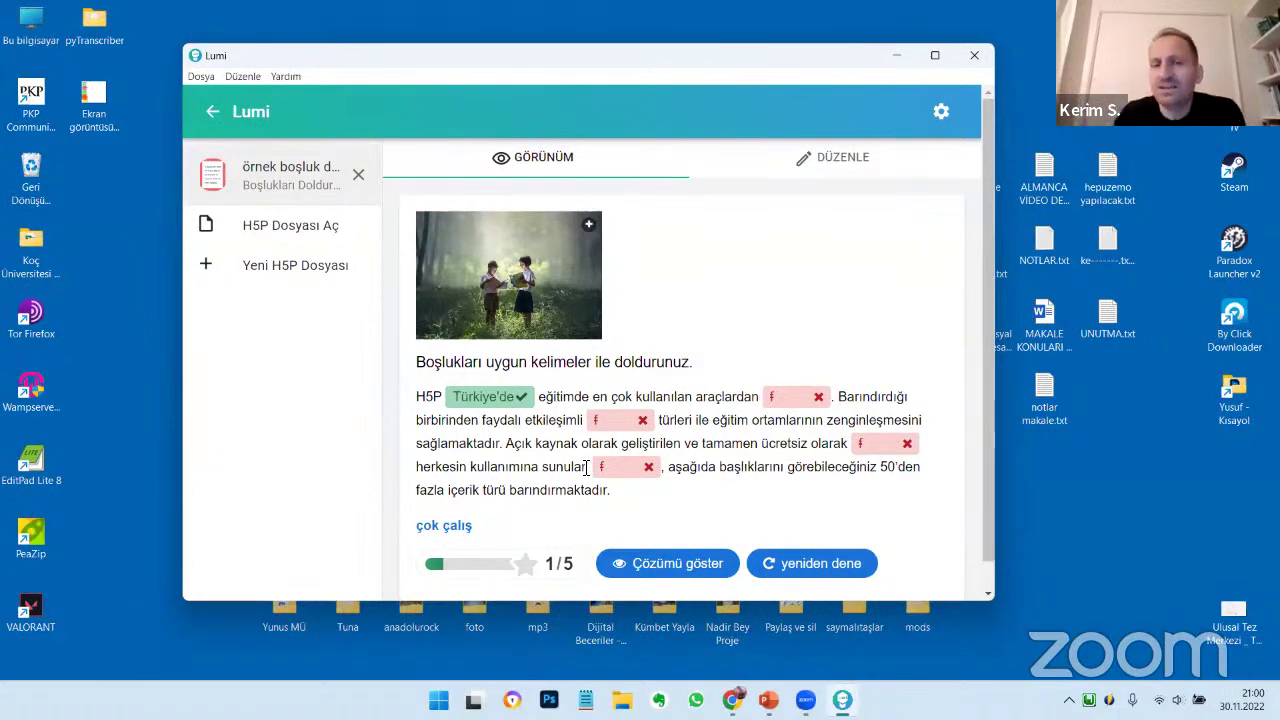
# Add the hint 'en çok kullanılan etkileşimli içerik üretme yazılımı' to the H5P blank
pyautogui.click(833, 162)
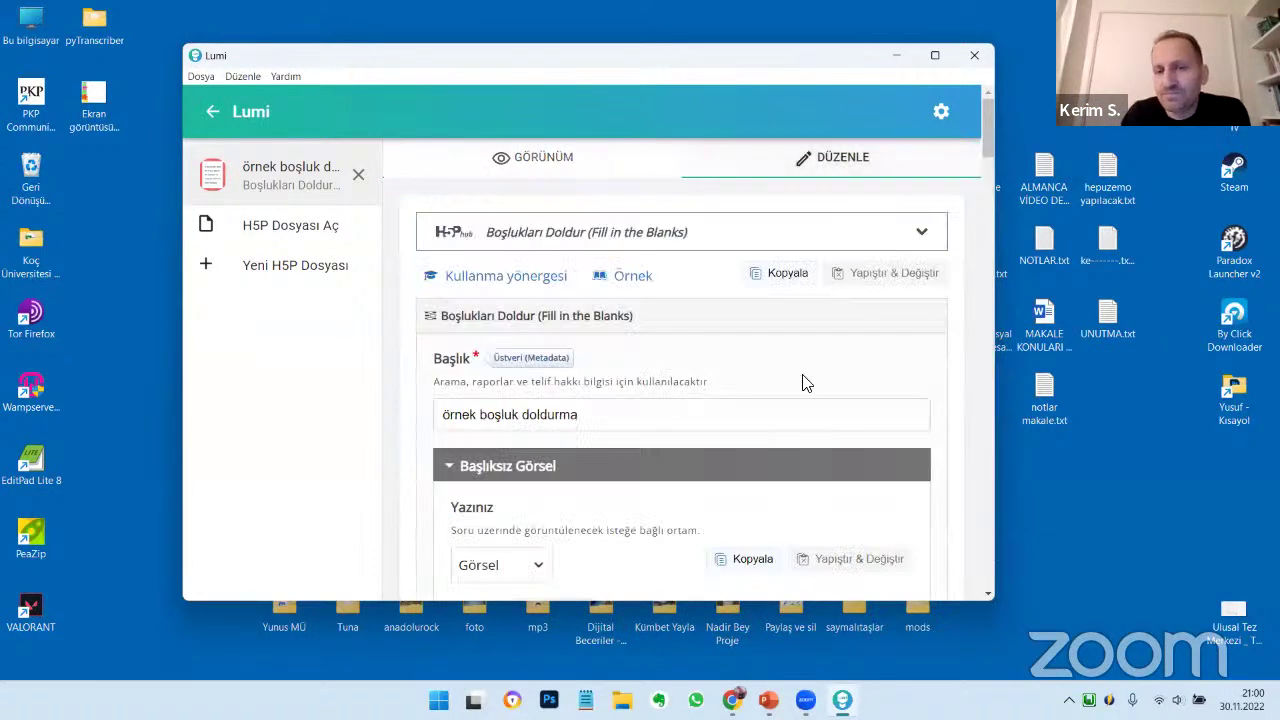
pyautogui.scroll(-6, 804, 381)
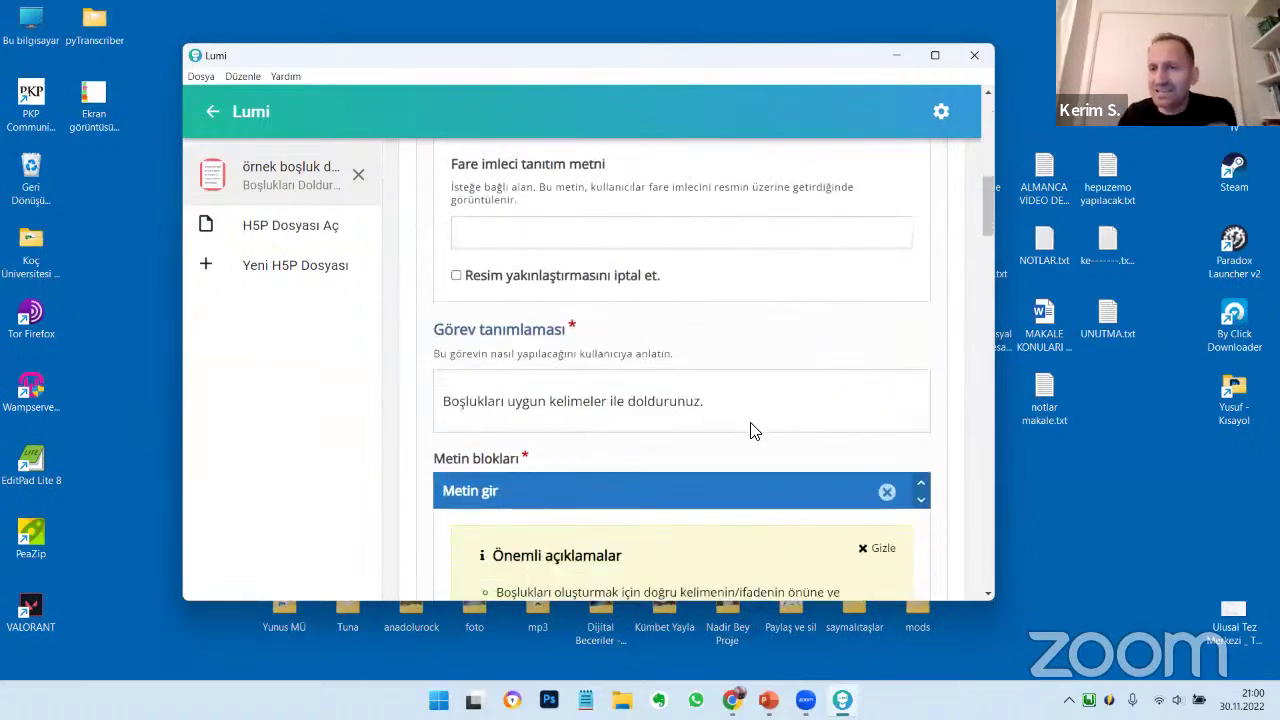
pyautogui.scroll(-3, 842, 401)
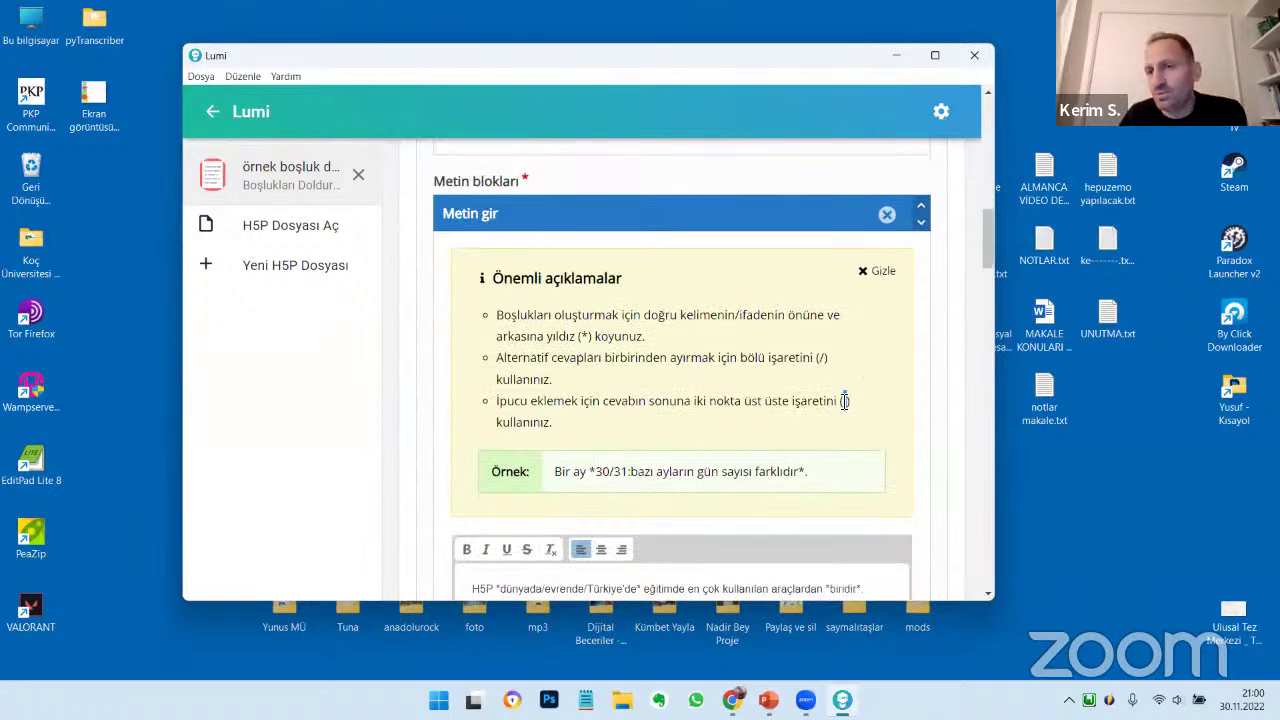
pyautogui.scroll(-5, 844, 401)
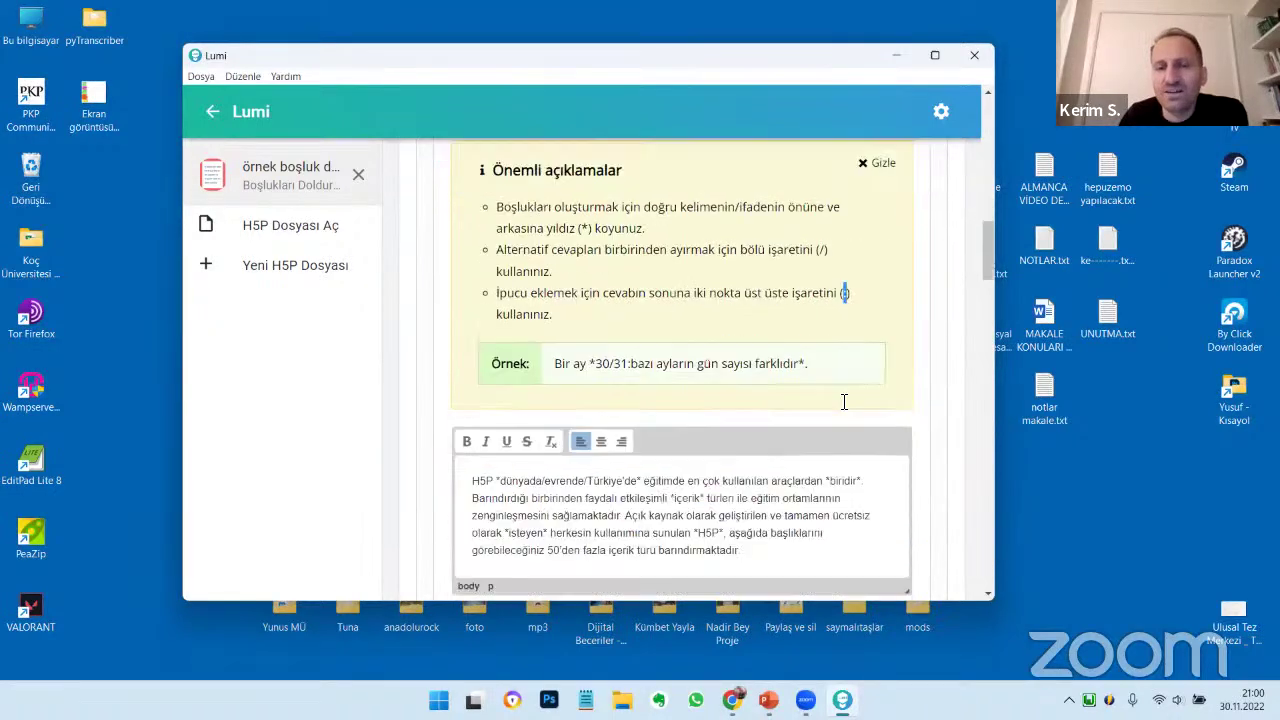
pyautogui.scroll(1, 750, 375)
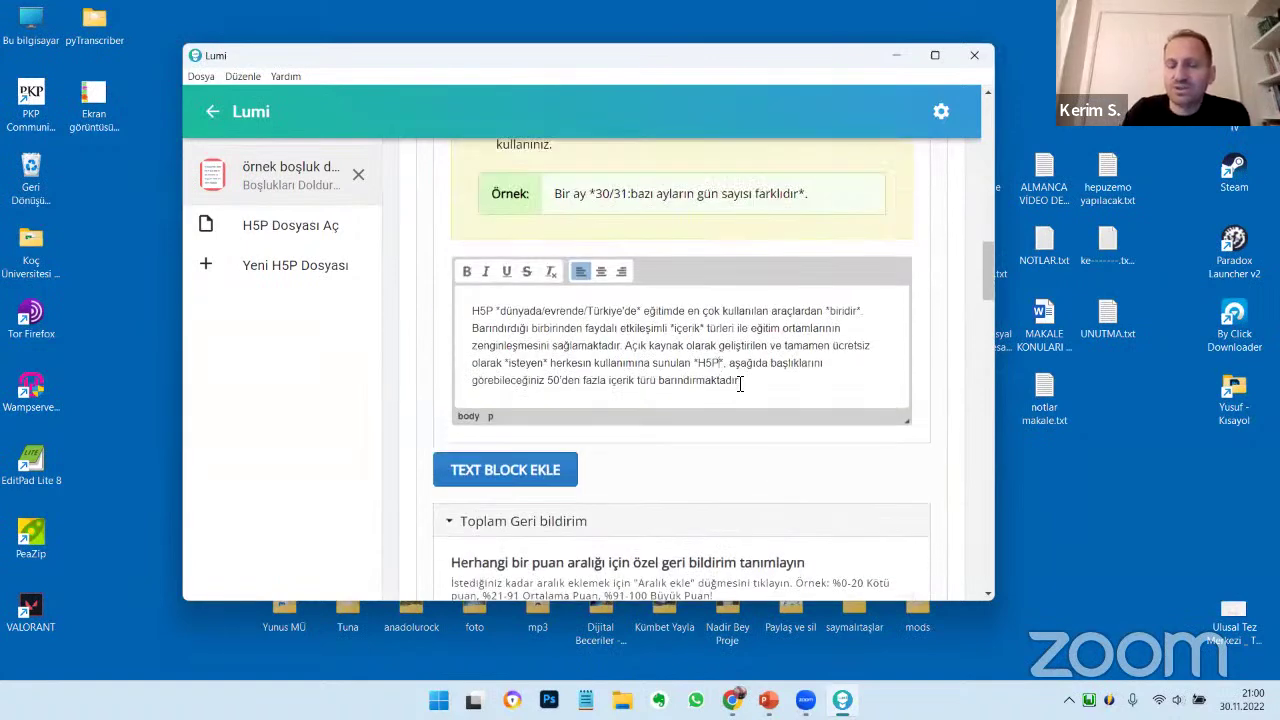
pyautogui.write("'")
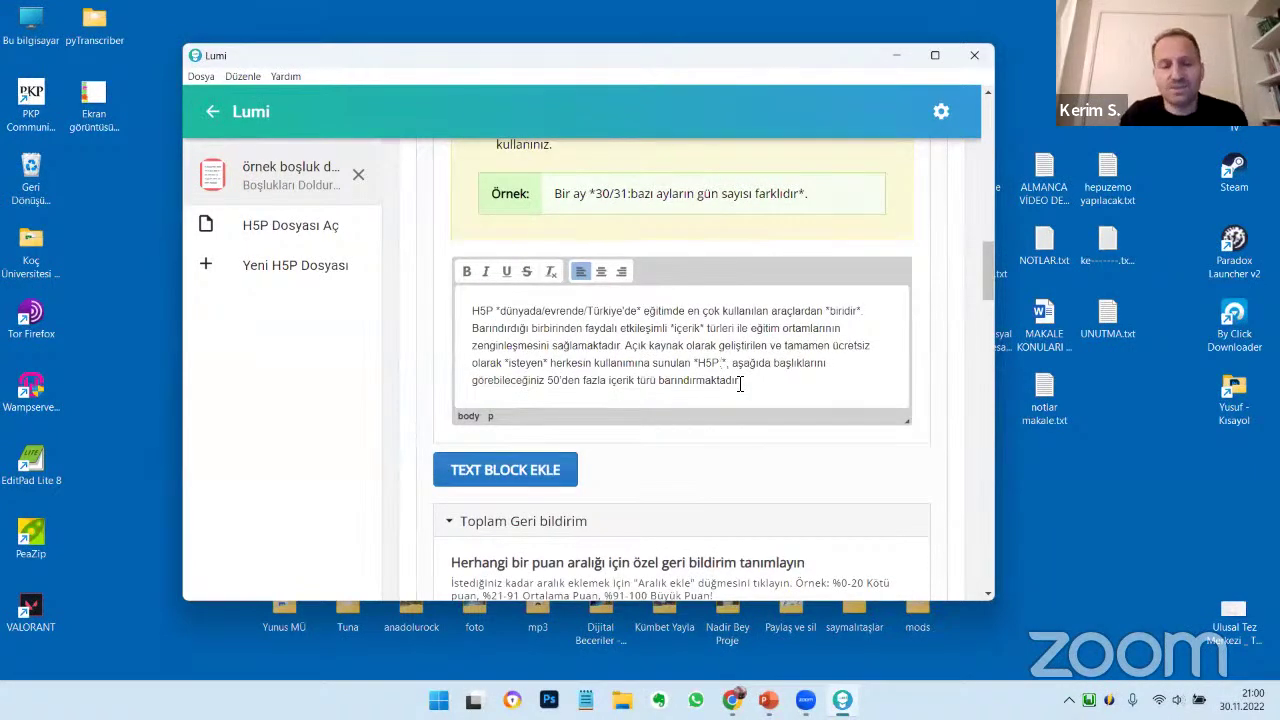
pyautogui.write('en çok k')
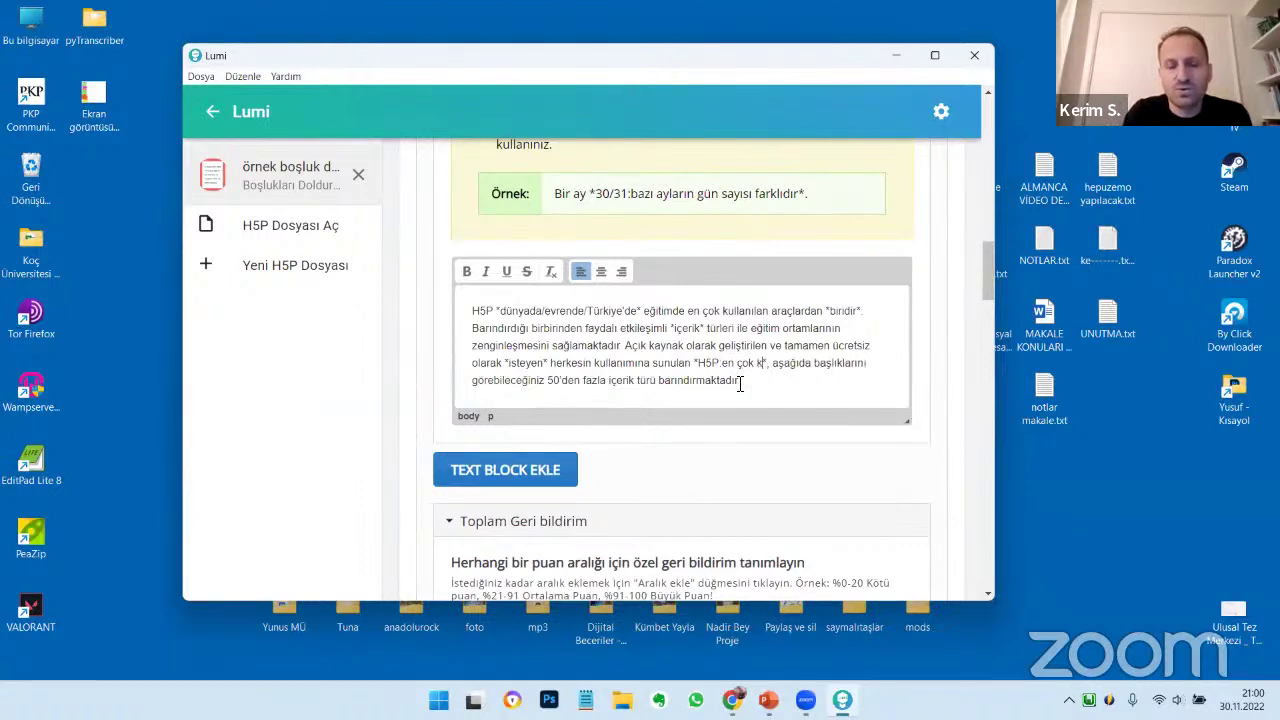
pyautogui.write('ullanılan ')
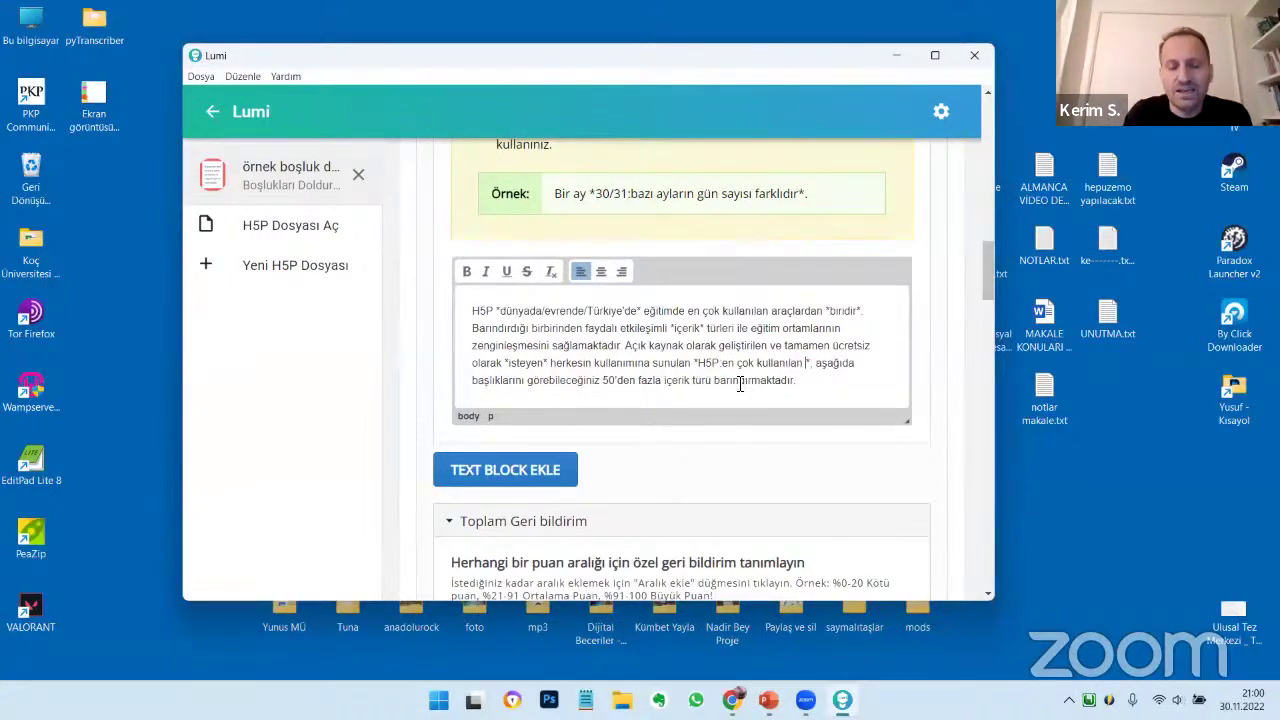
pyautogui.write('etkileş')
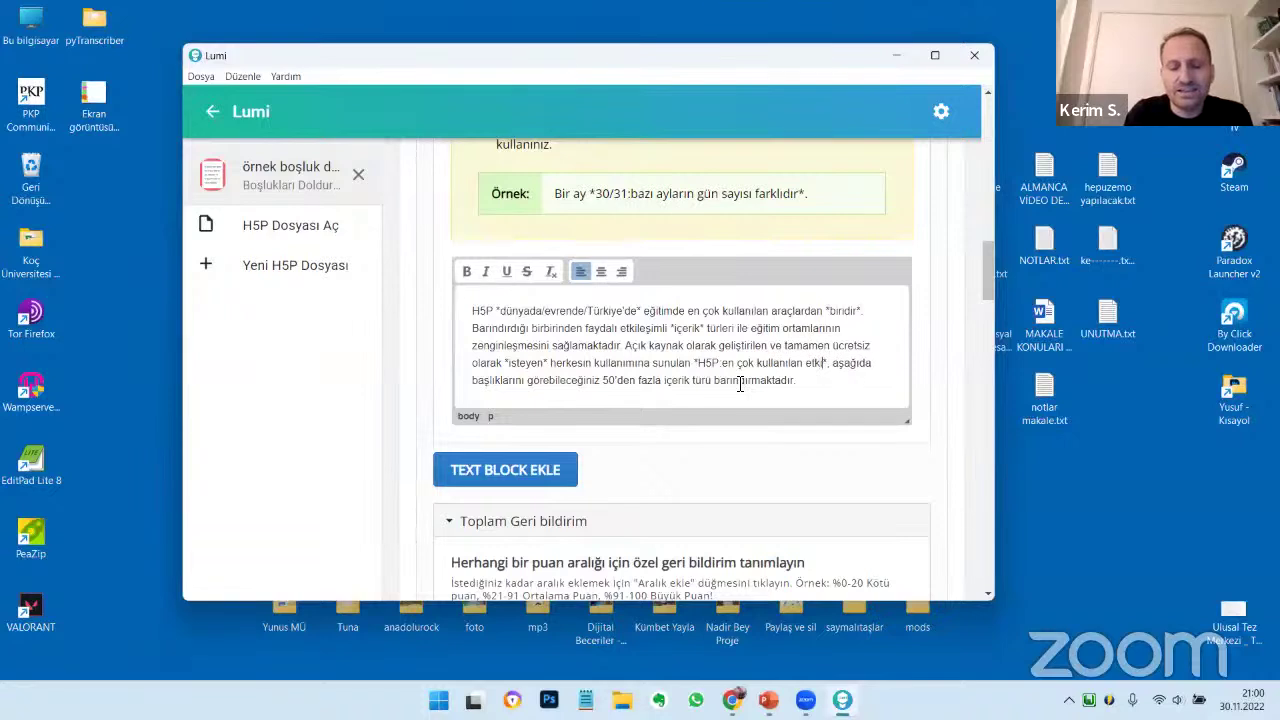
pyautogui.write('imli içerik')
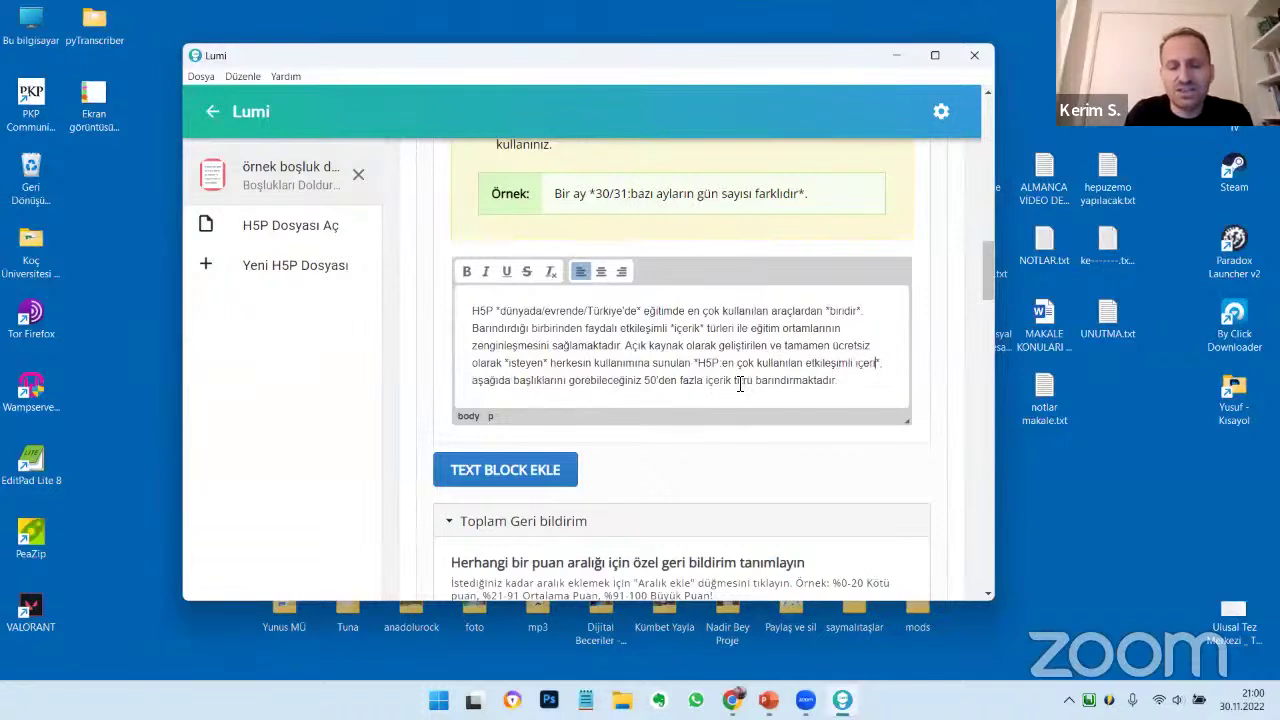
pyautogui.write(' üretme ')
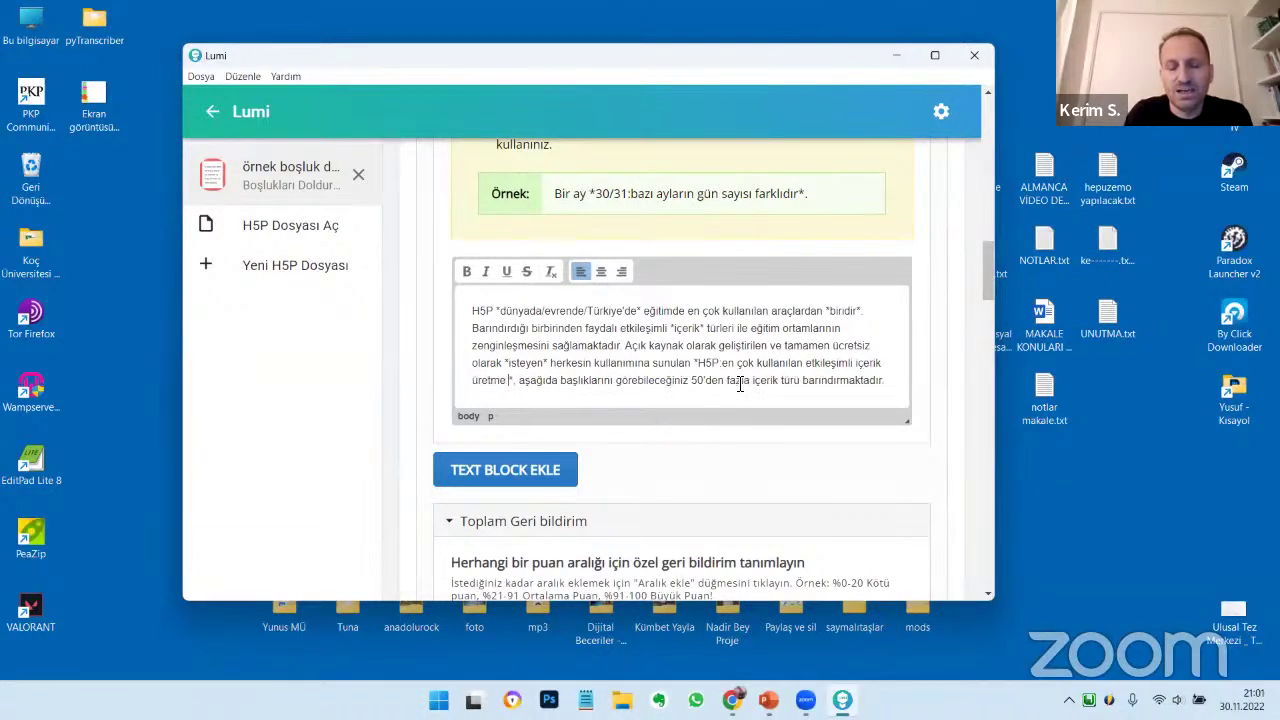
pyautogui.write('yazılımı')
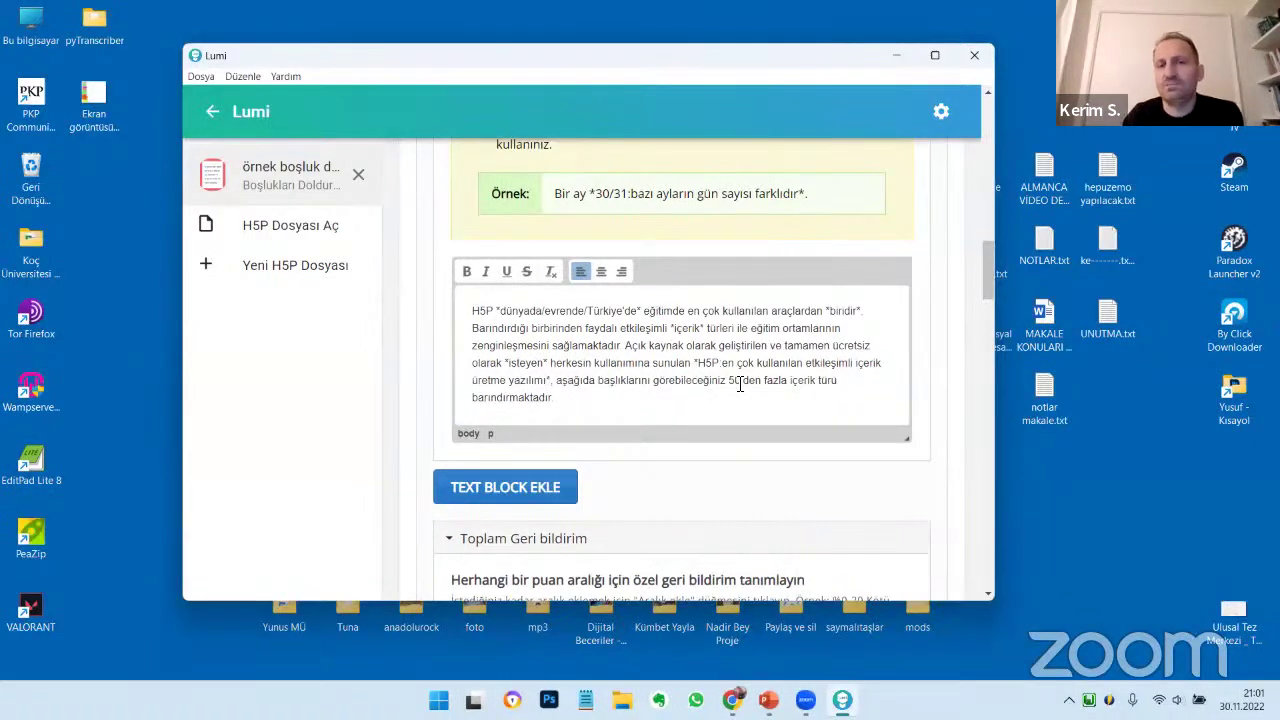
pyautogui.moveTo(722, 363); pyautogui.dragTo(549, 380)
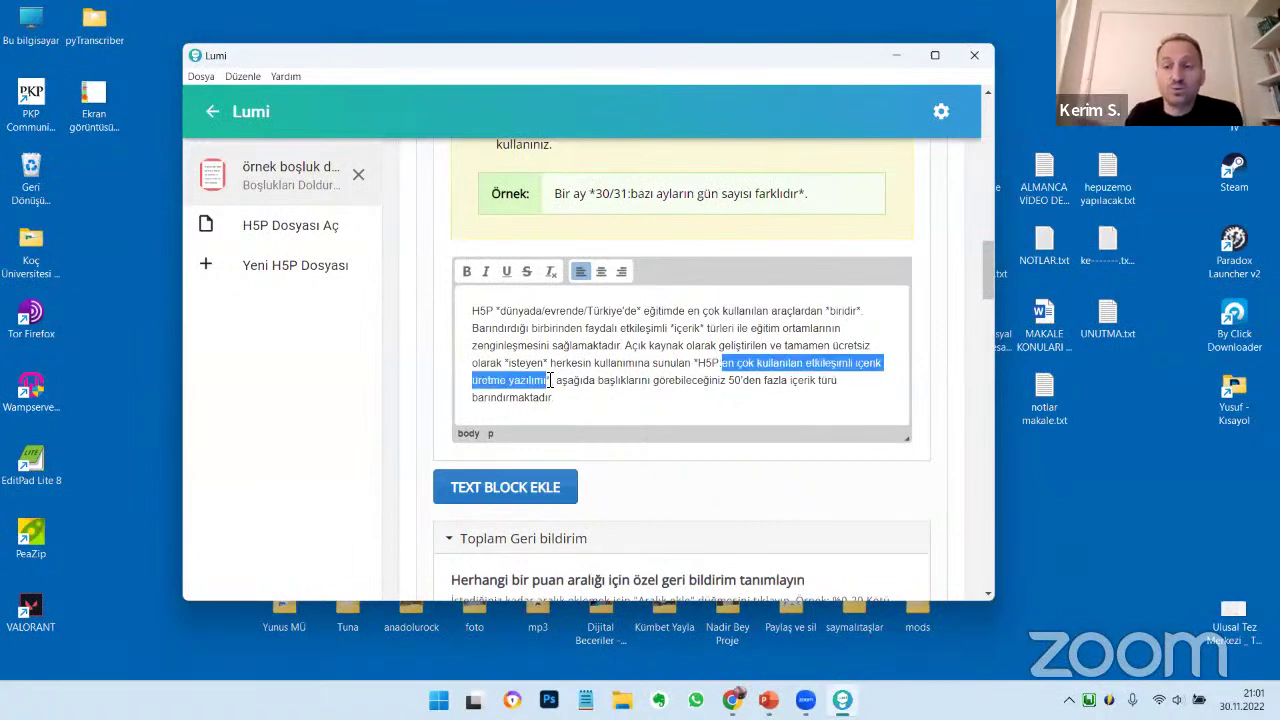
pyautogui.scroll(10, 549, 380)
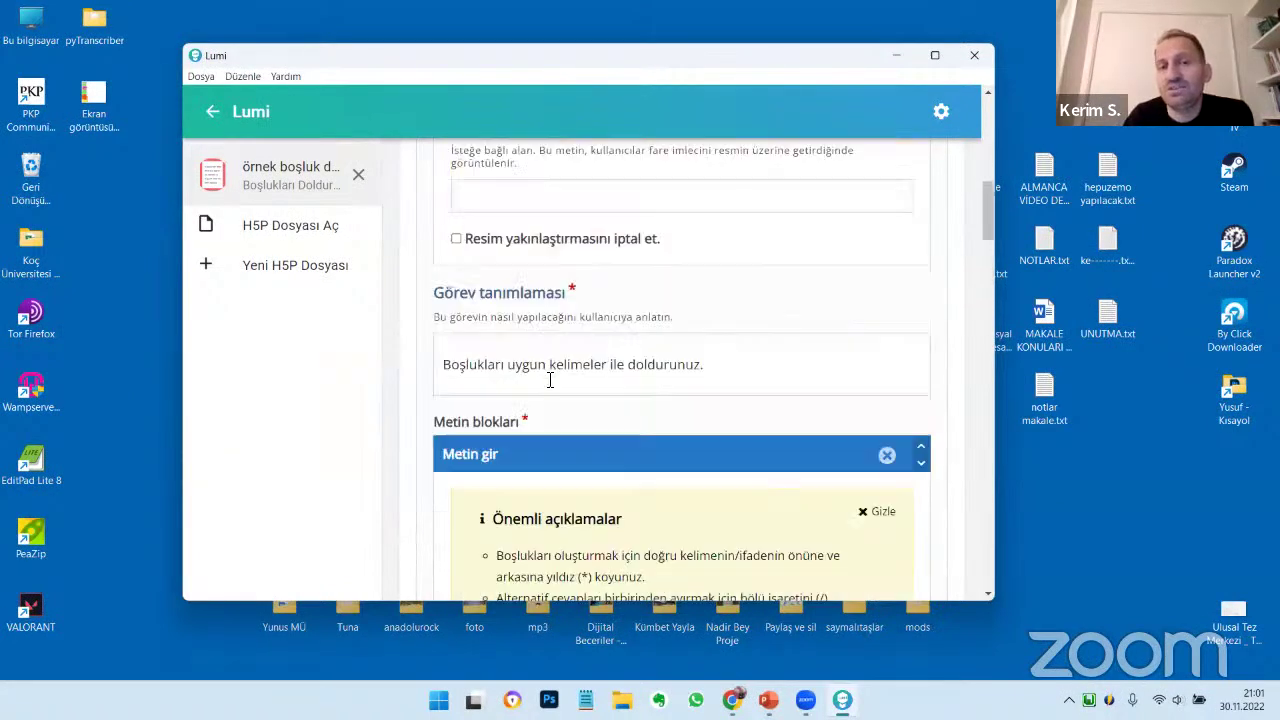
# In the preview, reveal the hint for the blank after 'sunulan' and type fgdg there
pyautogui.click(560, 154)
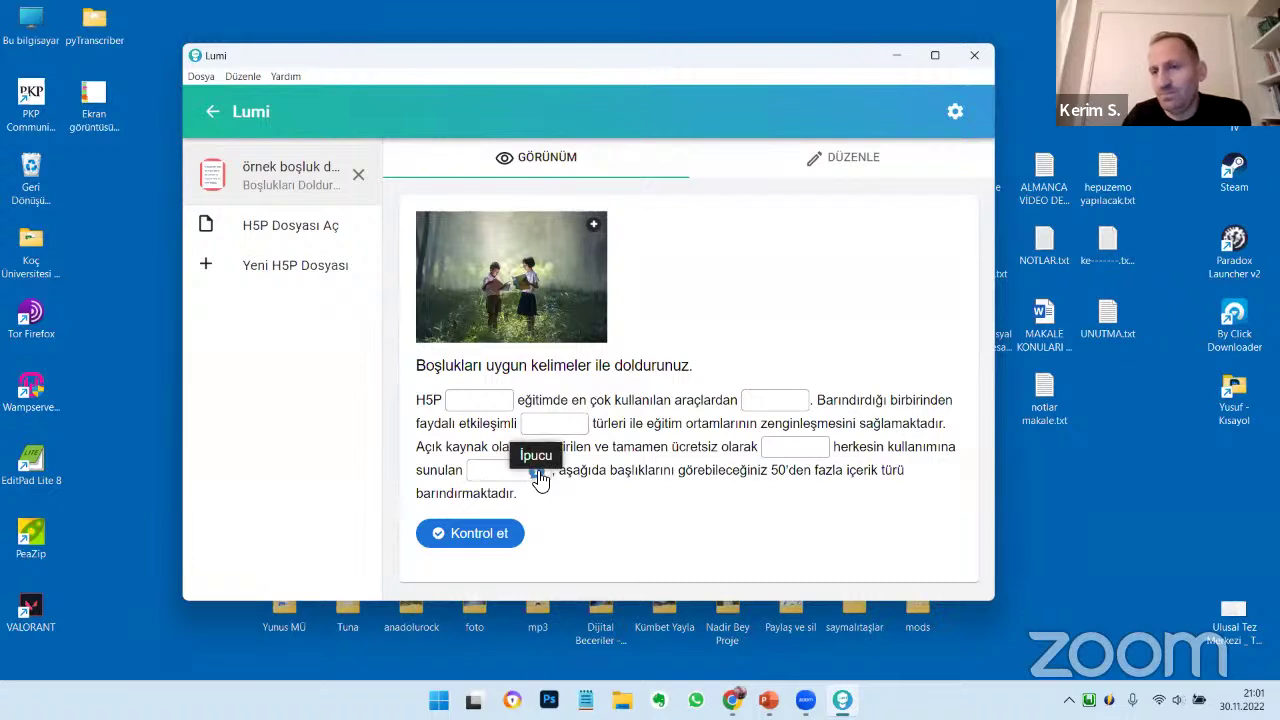
pyautogui.click(538, 474)
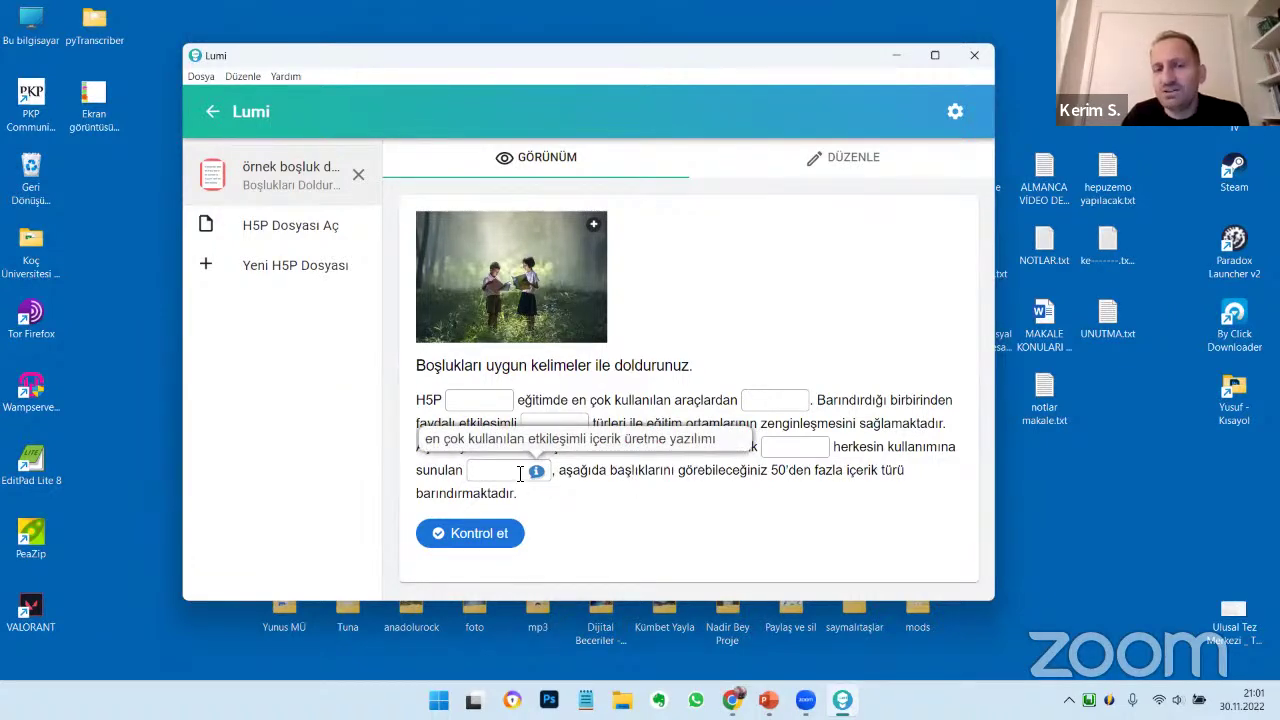
pyautogui.click(516, 471)
pyautogui.write('fgdg')
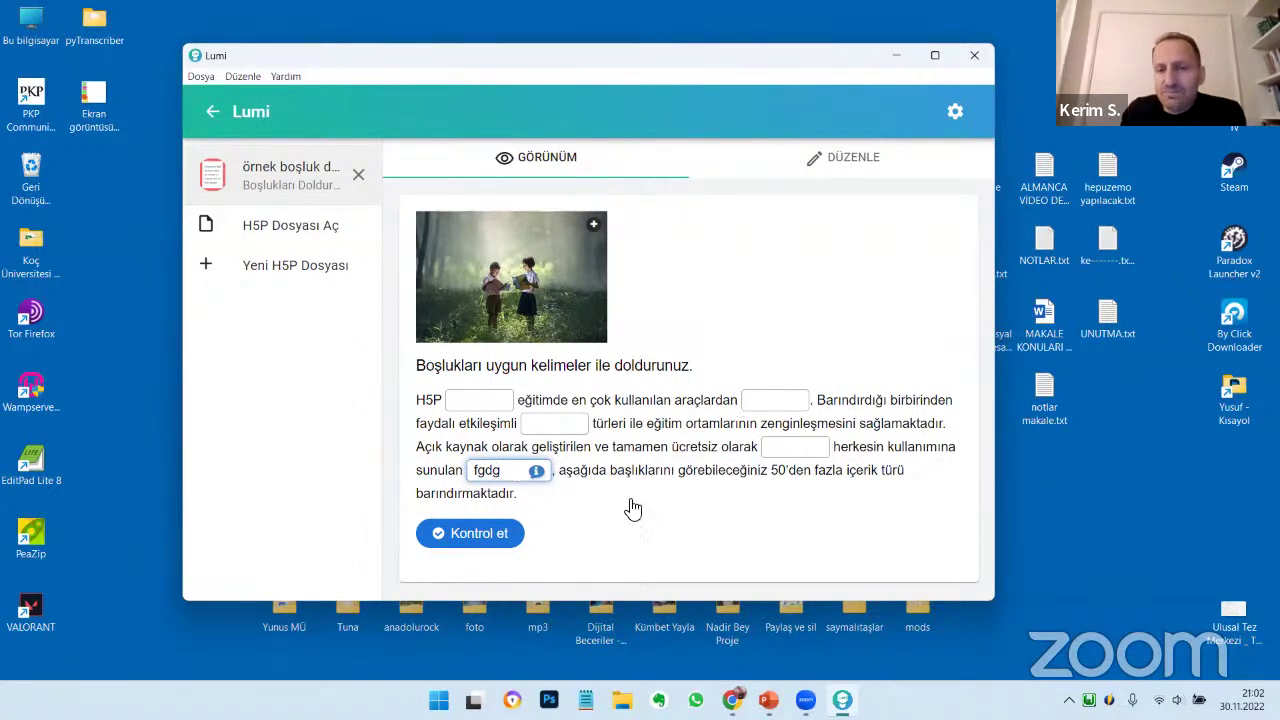
pyautogui.click(782, 414)
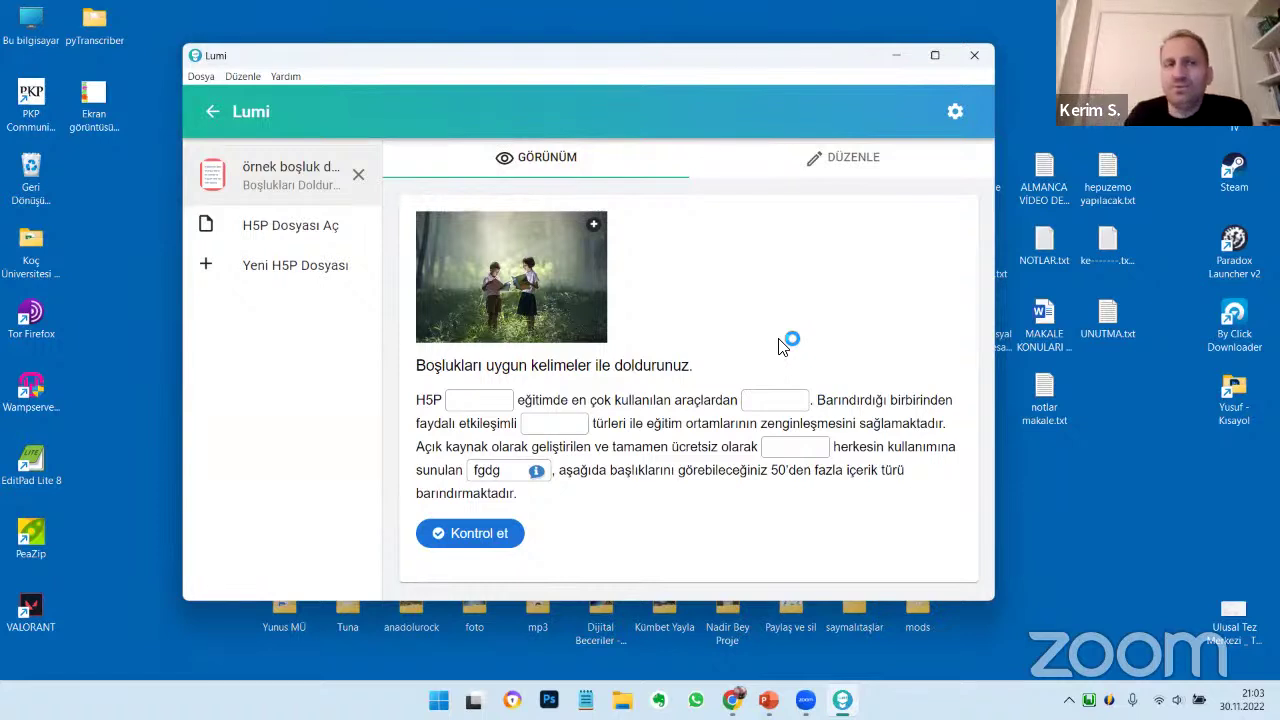
# Save as 'örnek boşluk doldurma.h5p' in the desktop's H5P H5P Geçici folder and close Lumi
pyautogui.click(201, 77)
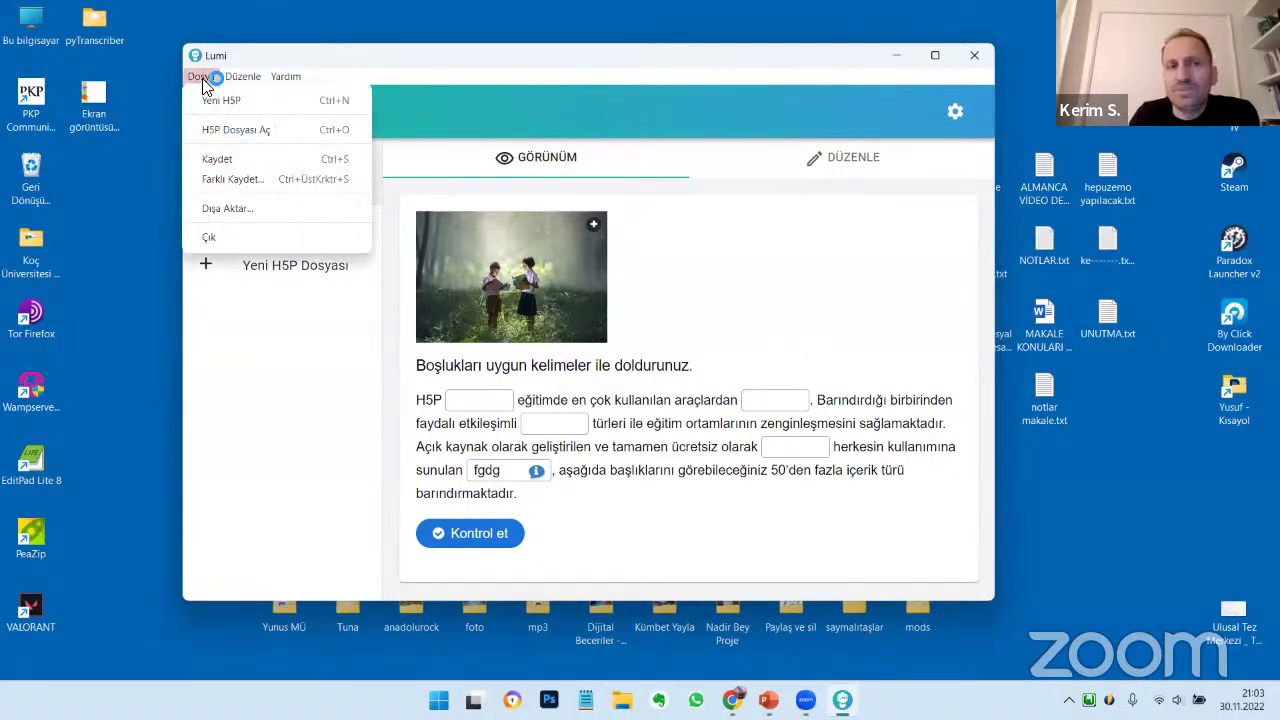
pyautogui.click(214, 158)
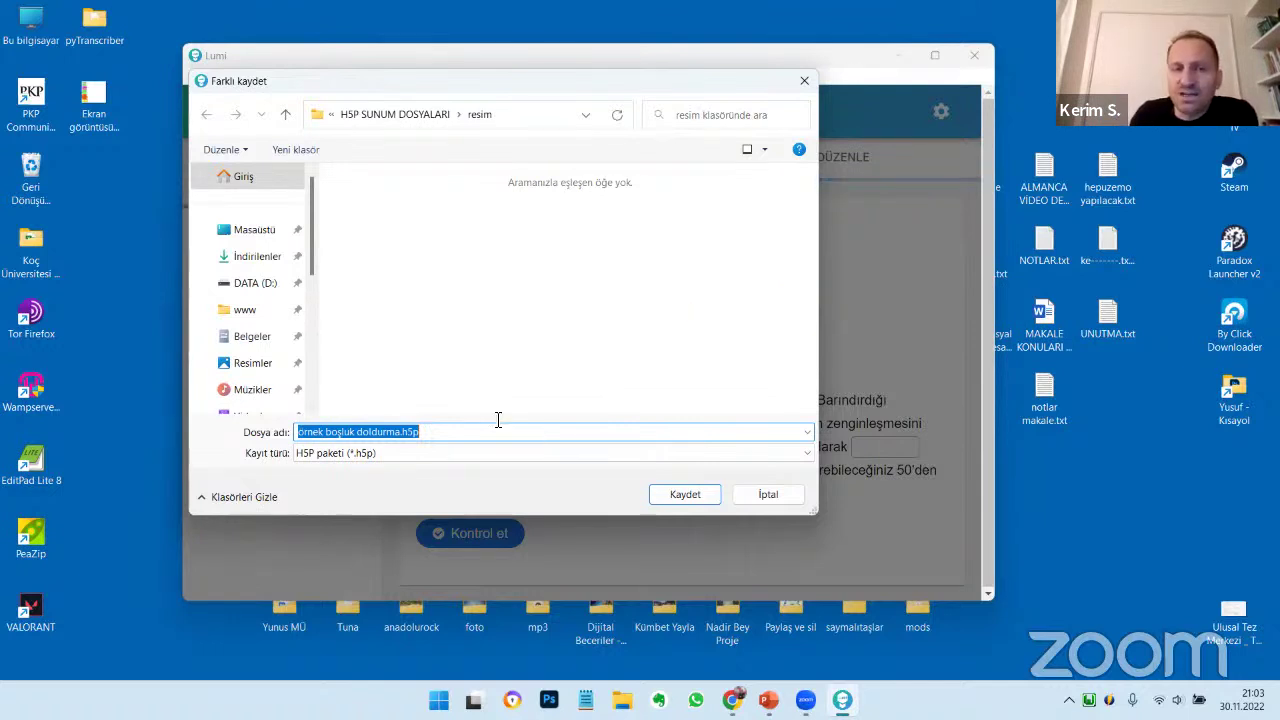
pyautogui.click(255, 230)
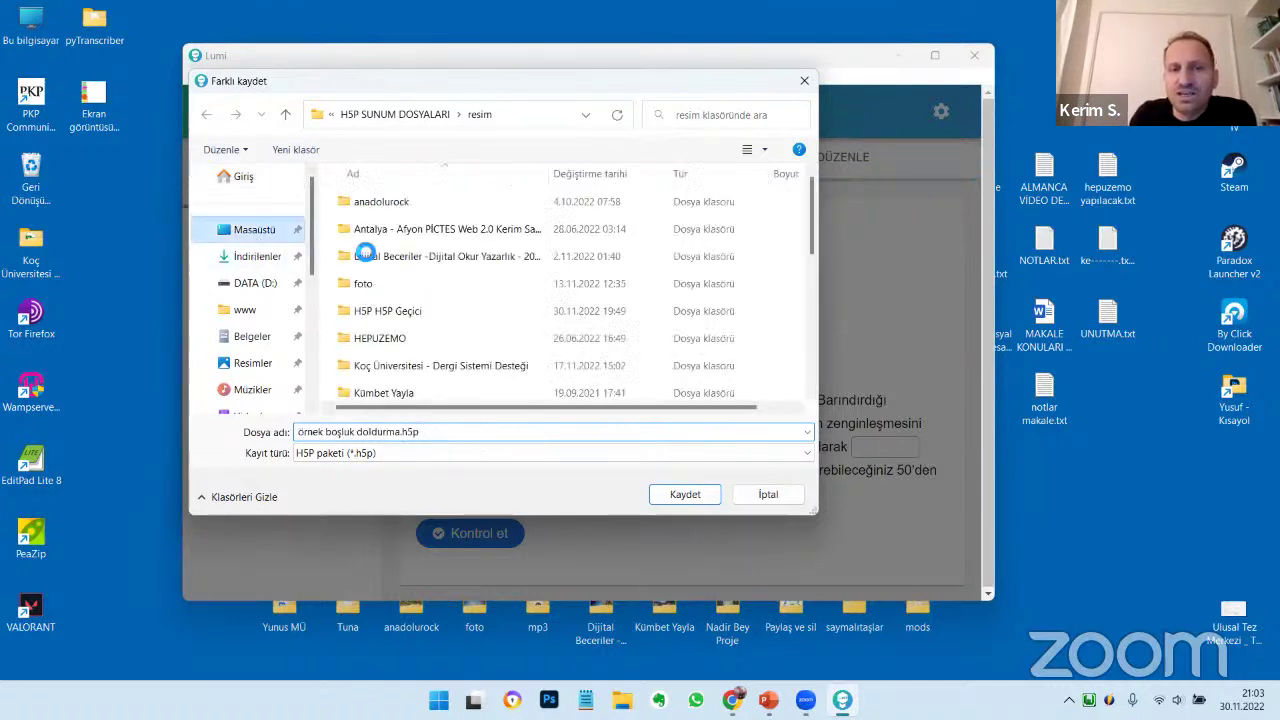
pyautogui.doubleClick(378, 310)
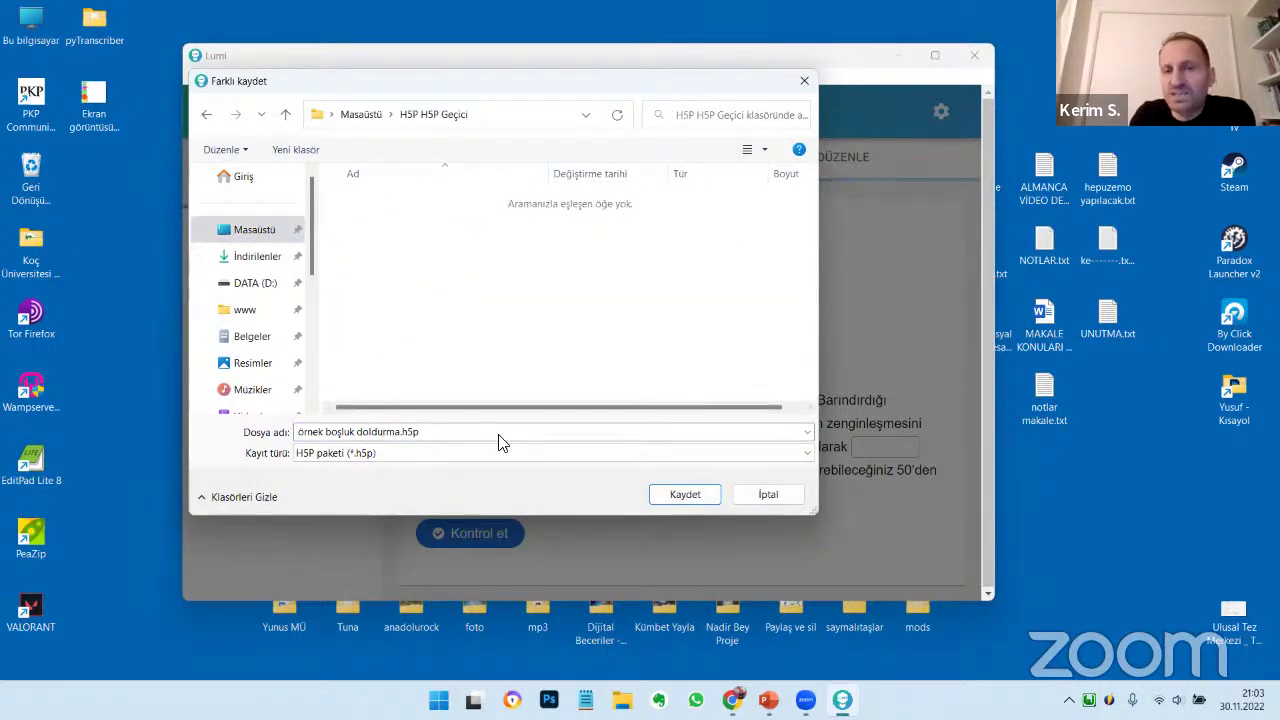
pyautogui.click(686, 494)
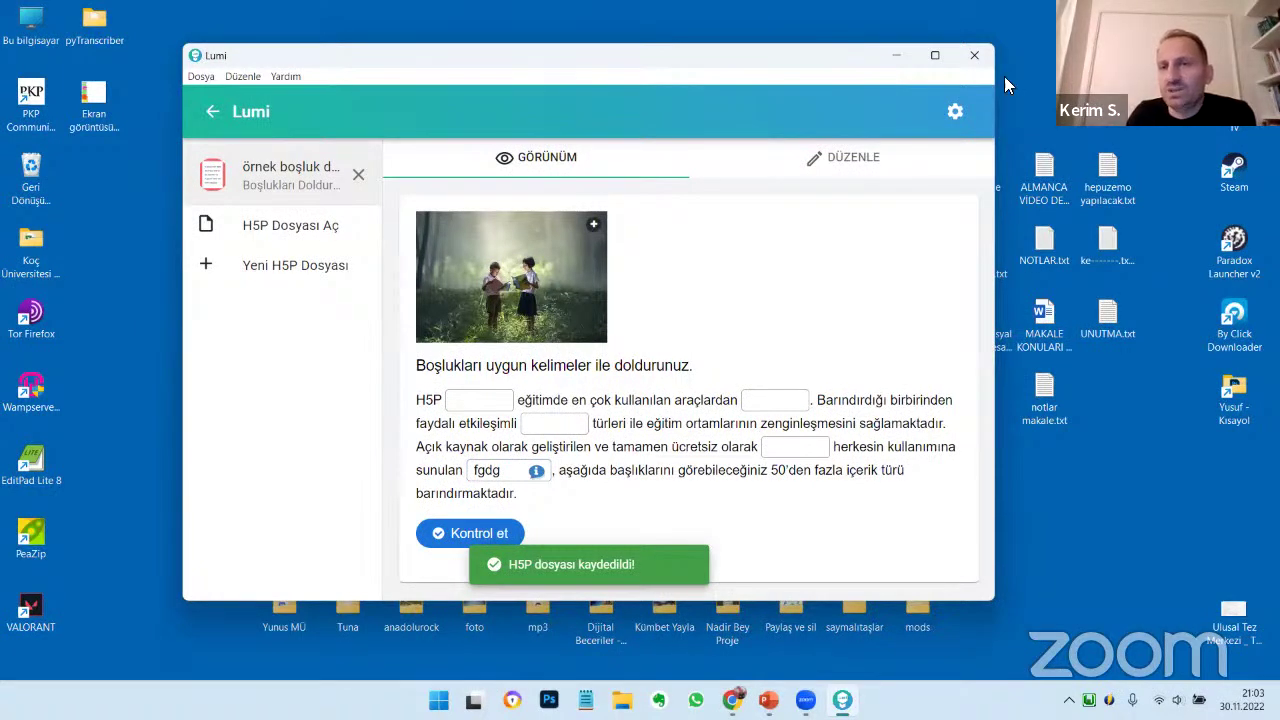
pyautogui.click(974, 55)
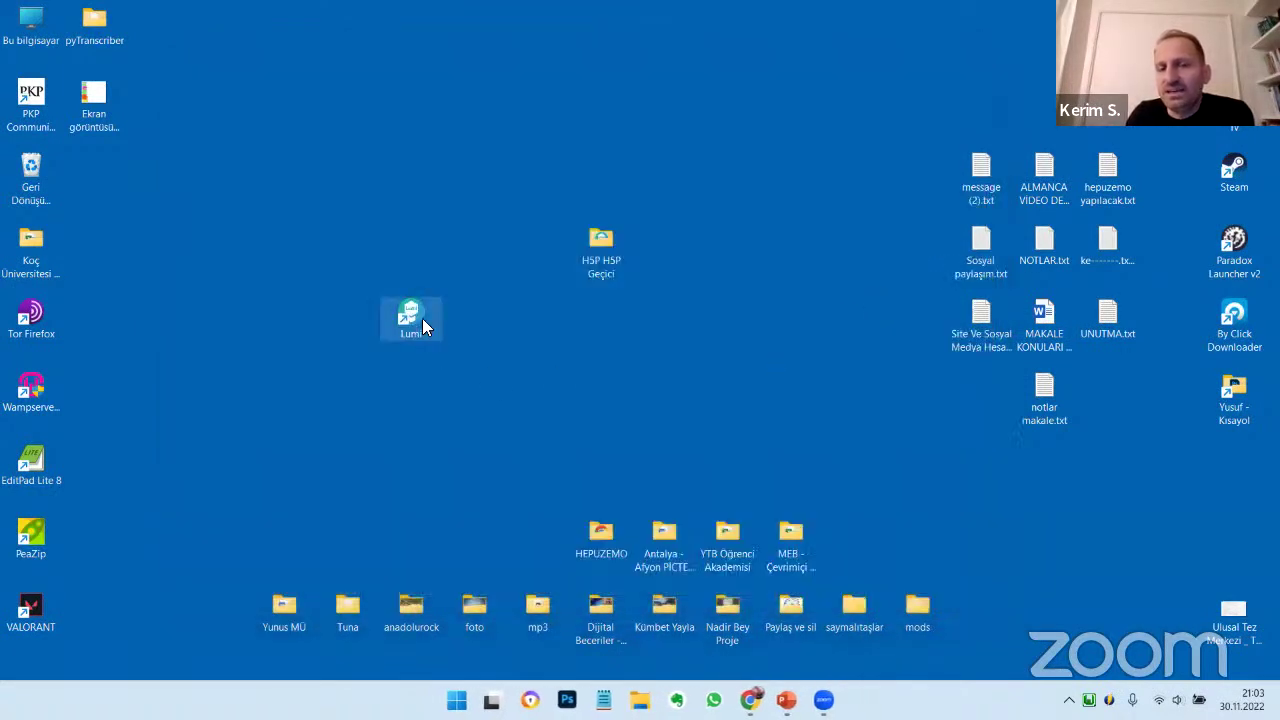
# Launch Lumi and open the saved 'örnek boşluk doldurma.h5p' in the H5P Editör
pyautogui.press('Return')
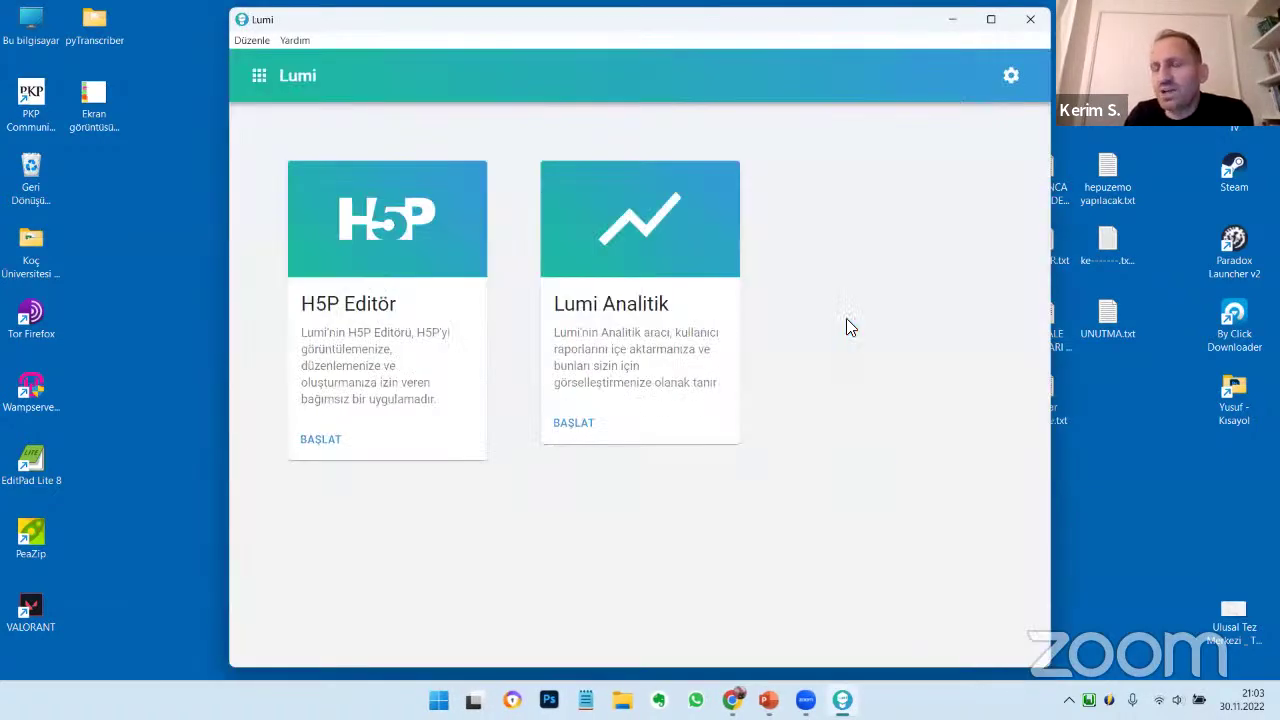
pyautogui.click(376, 296)
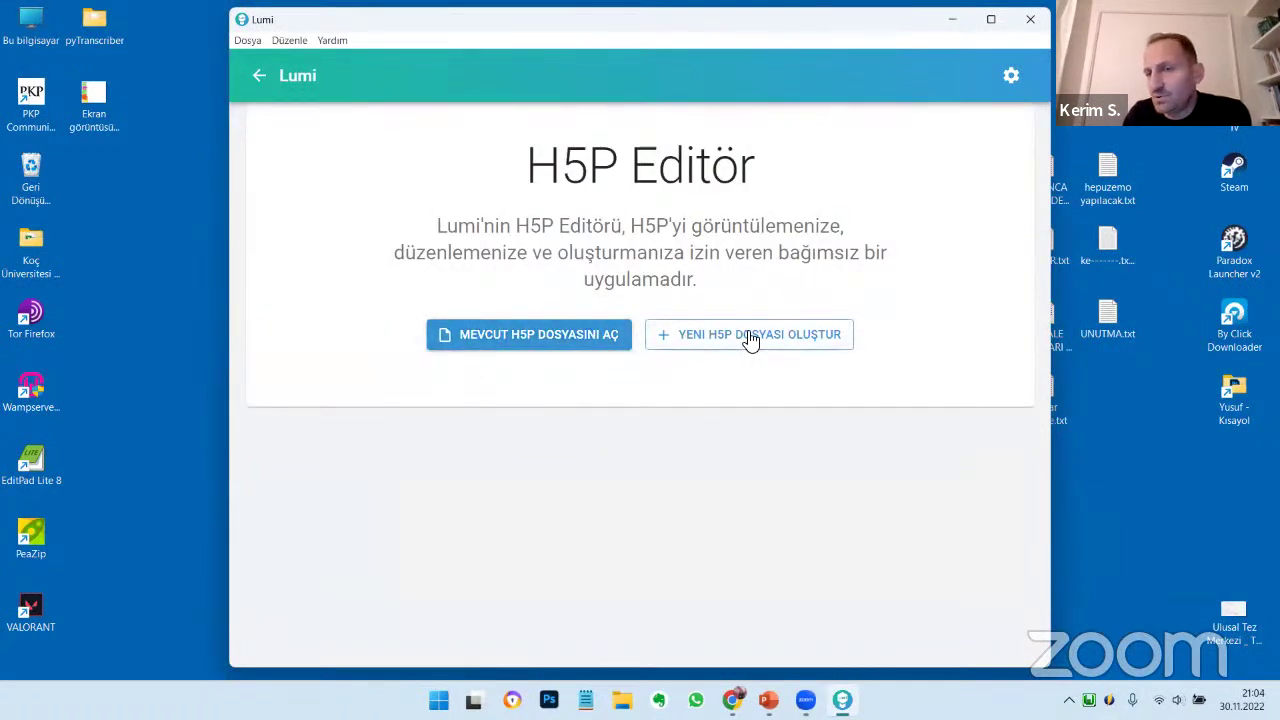
pyautogui.click(594, 341)
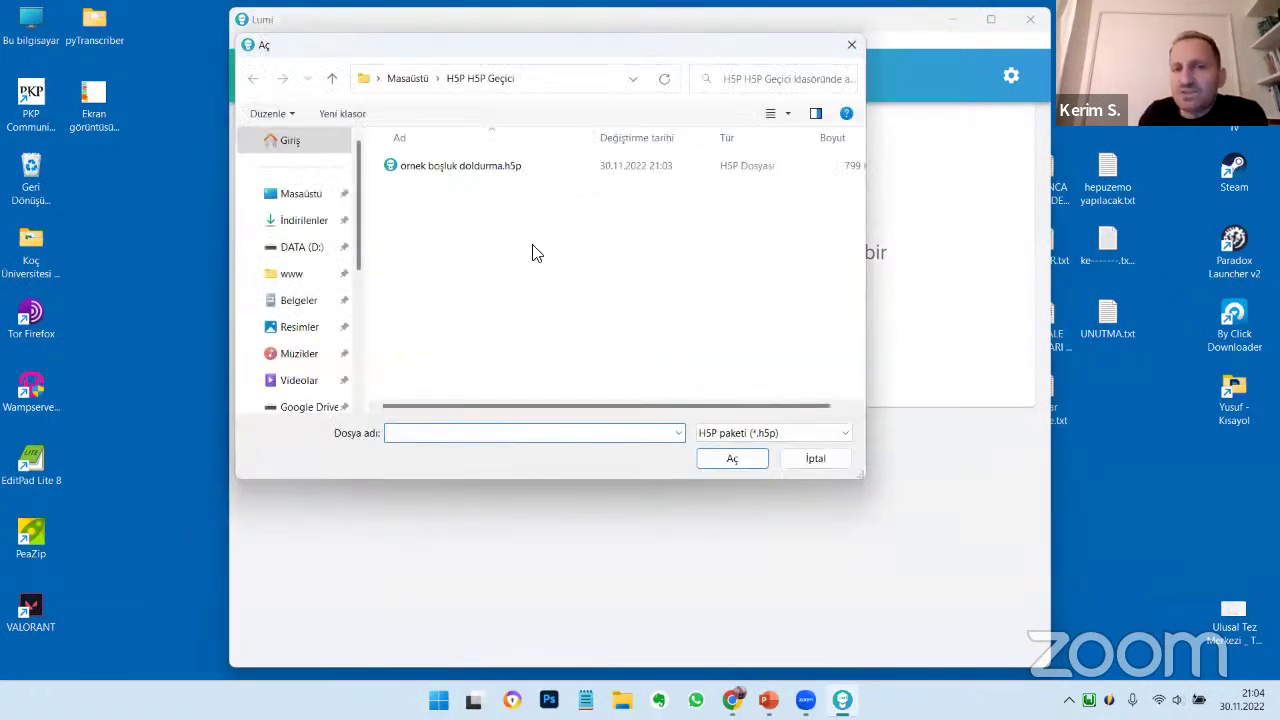
pyautogui.click(470, 165)
pyautogui.click(731, 466)
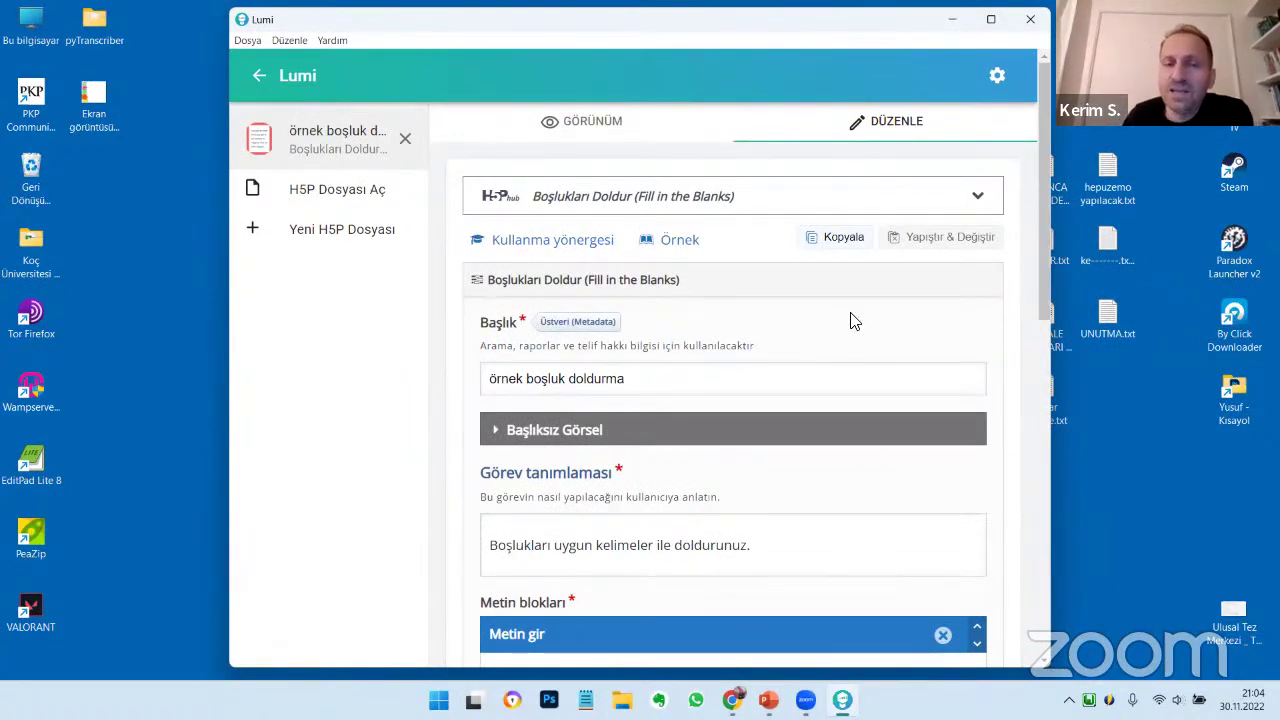
# Switch to GÖRÜNÜM and back to DÜZENLE to show the Fill in the Blanks content
pyautogui.click(590, 121)
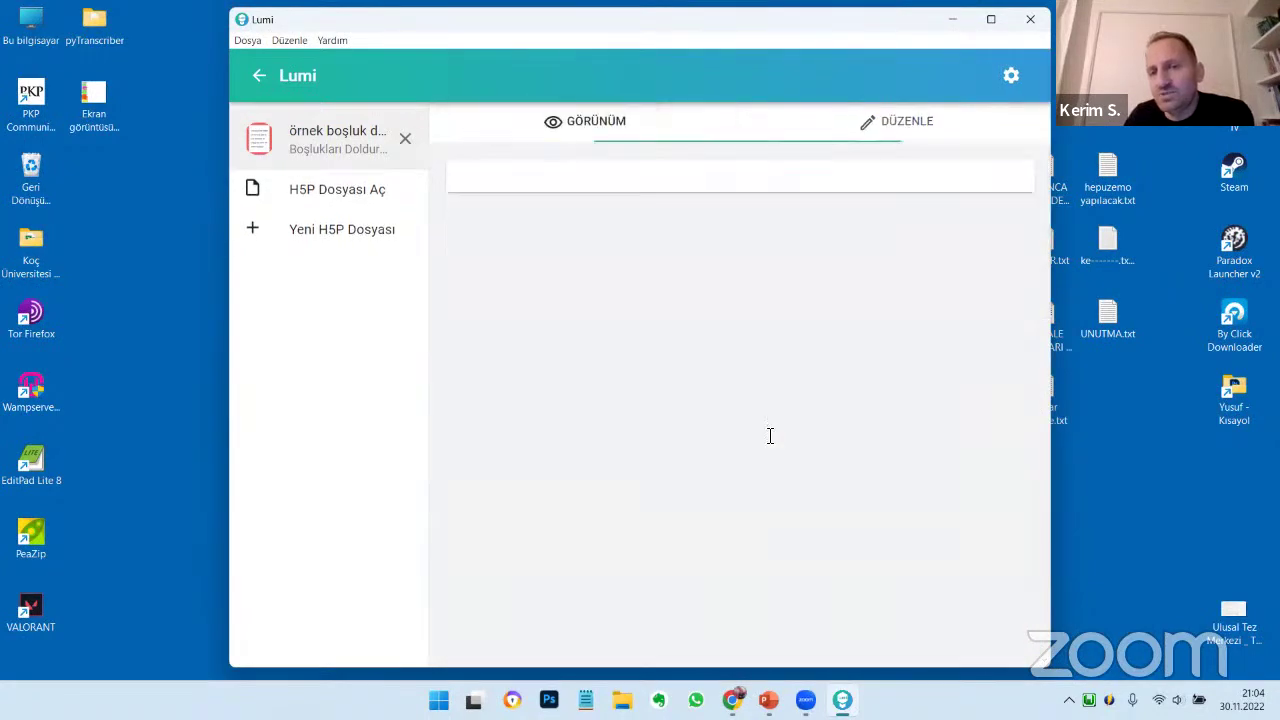
pyautogui.click(903, 125)
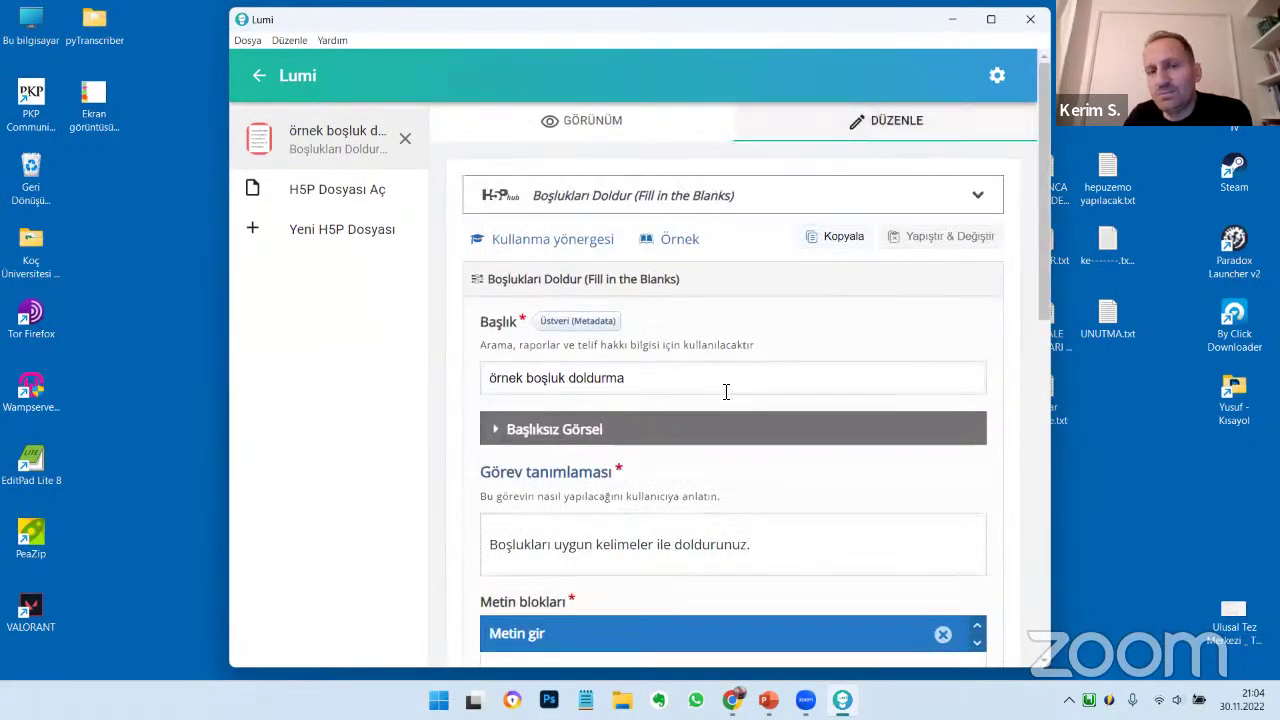
pyautogui.scroll(-10, 726, 451)
pyautogui.scroll(10, 726, 453)
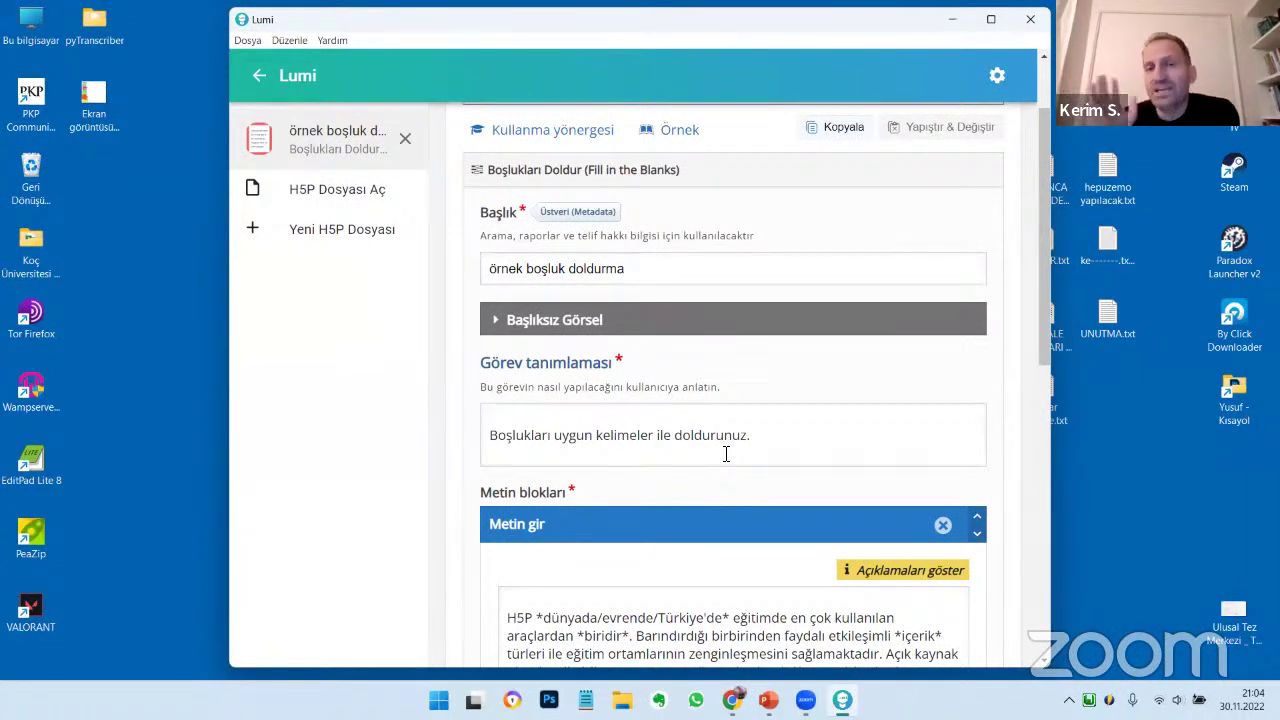
# Export the activity as the all-in-one HTML file ornek boşluk doldurma.html into H5P H5P Geçici
pyautogui.click(248, 42)
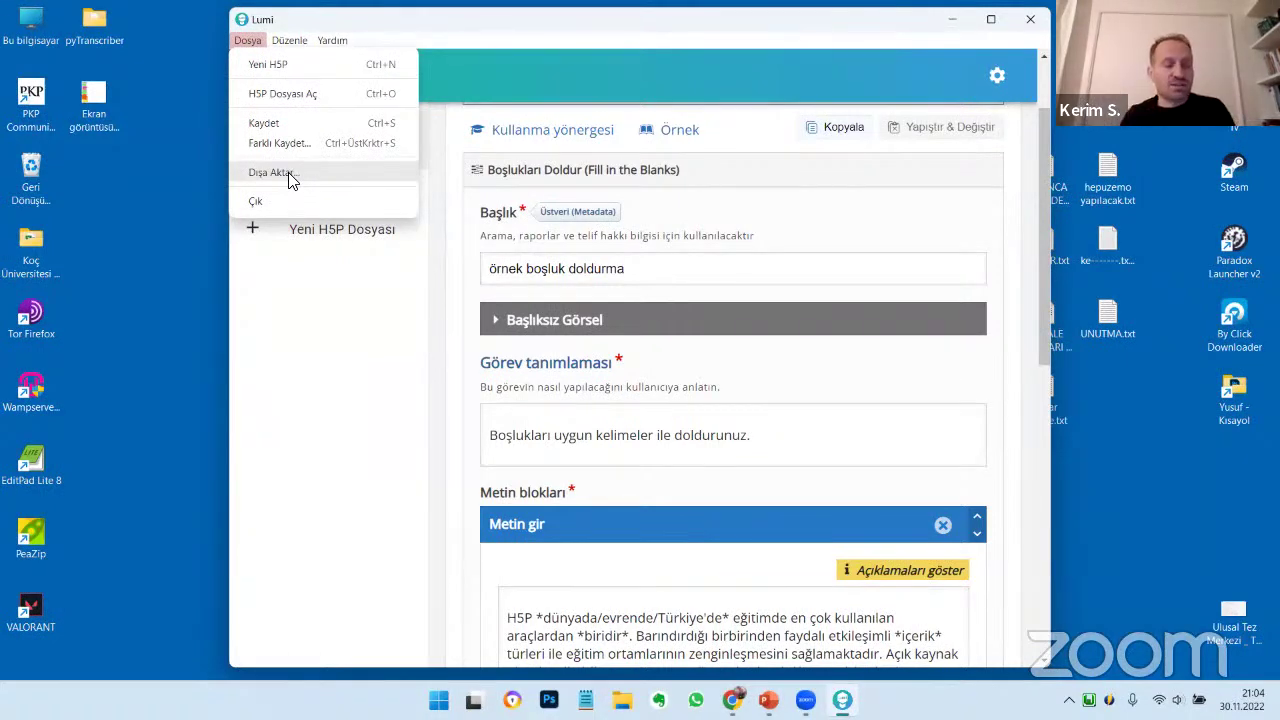
pyautogui.click(290, 176)
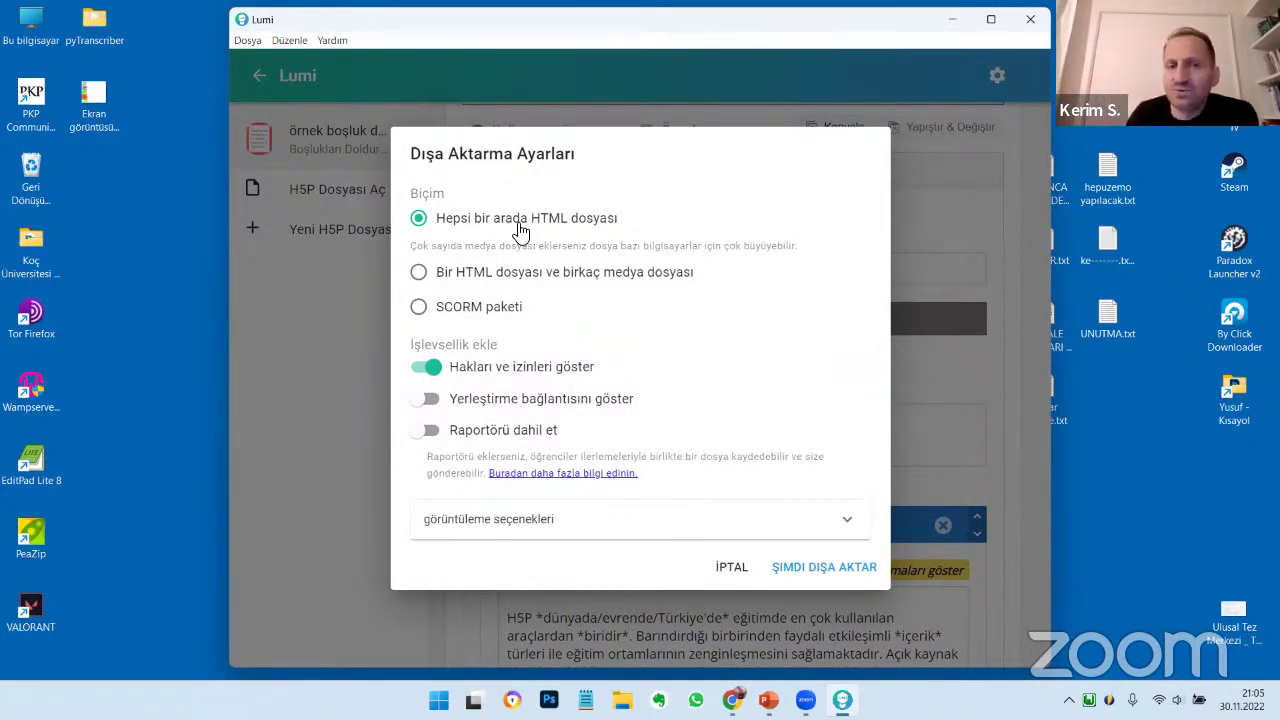
pyautogui.click(848, 573)
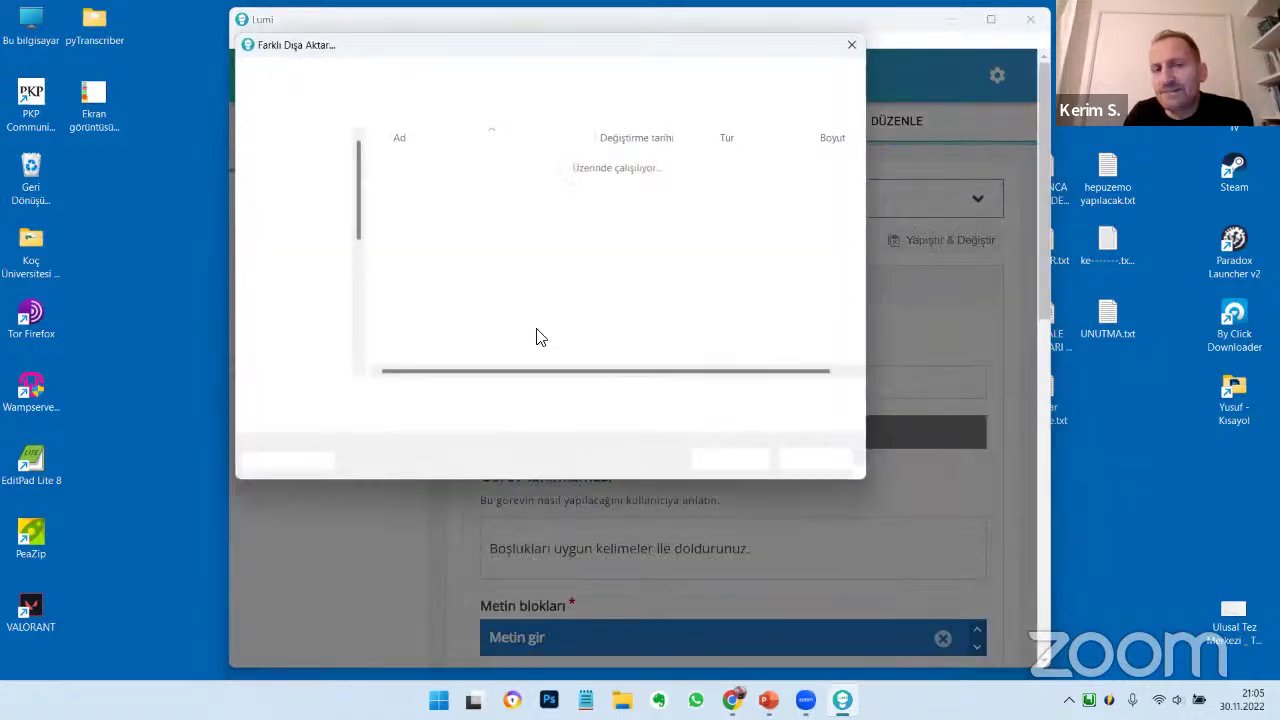
pyautogui.click(458, 396)
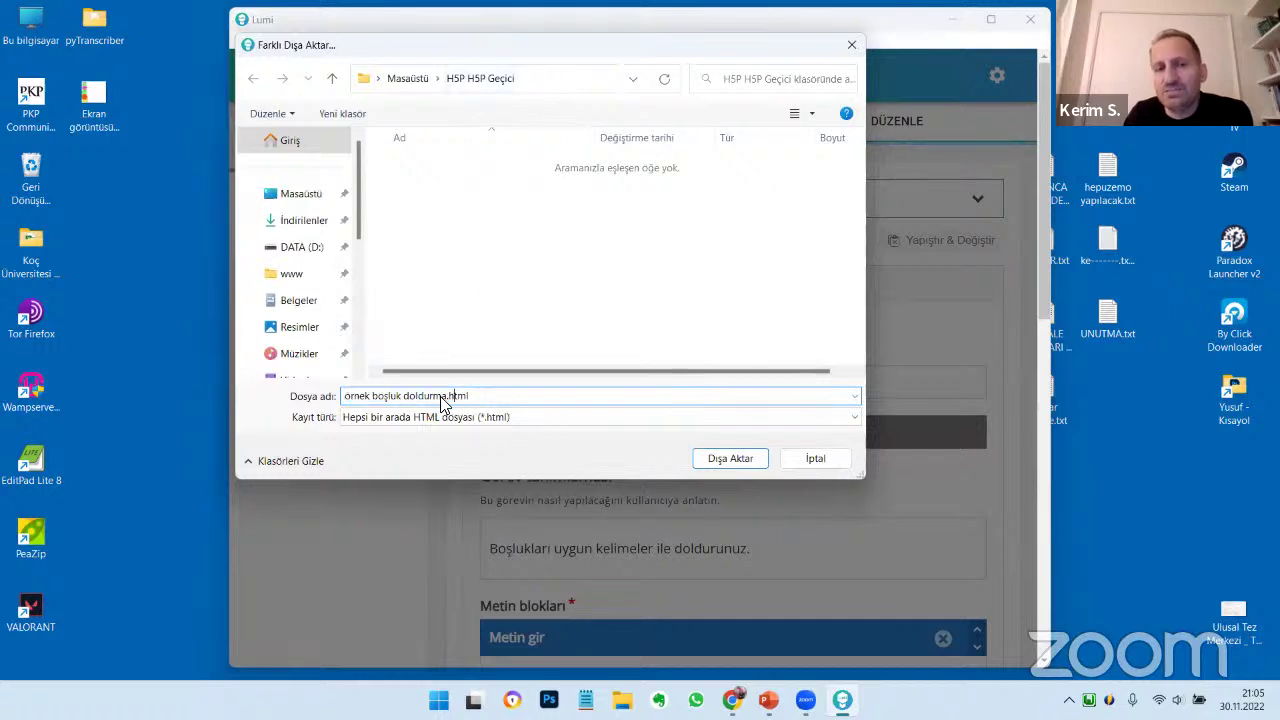
pyautogui.doubleClick(458, 396)
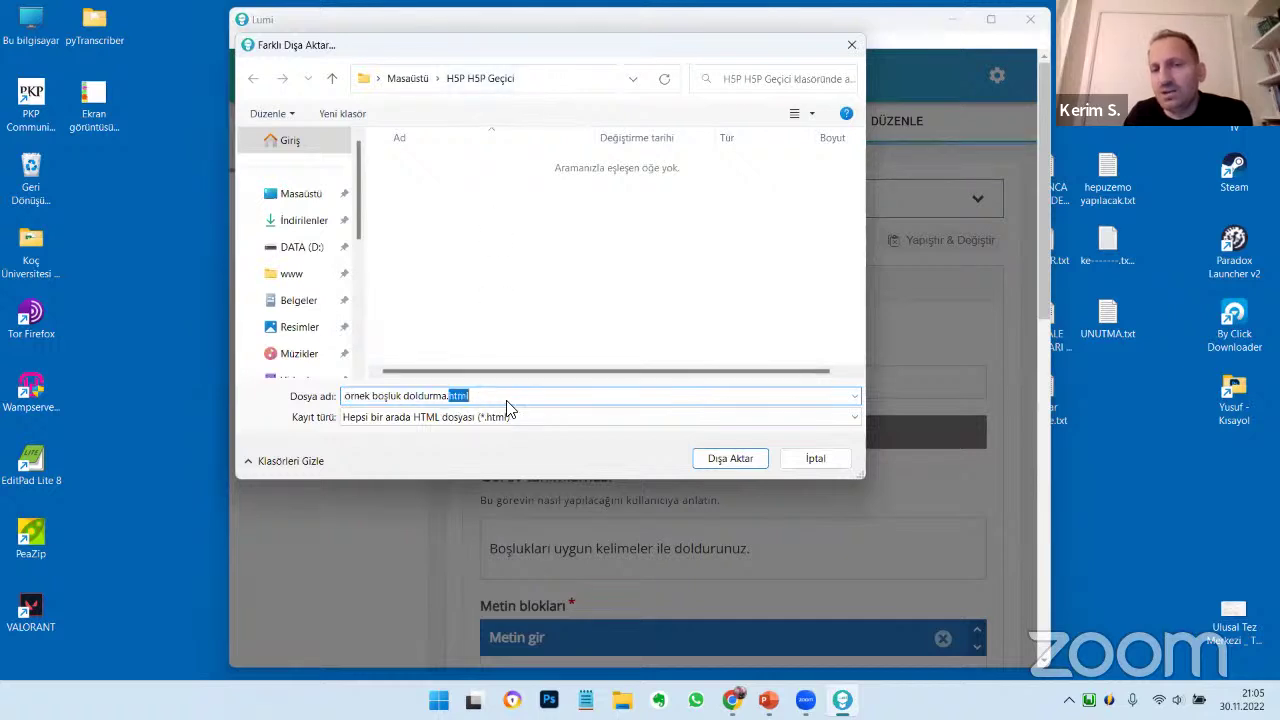
pyautogui.click(730, 464)
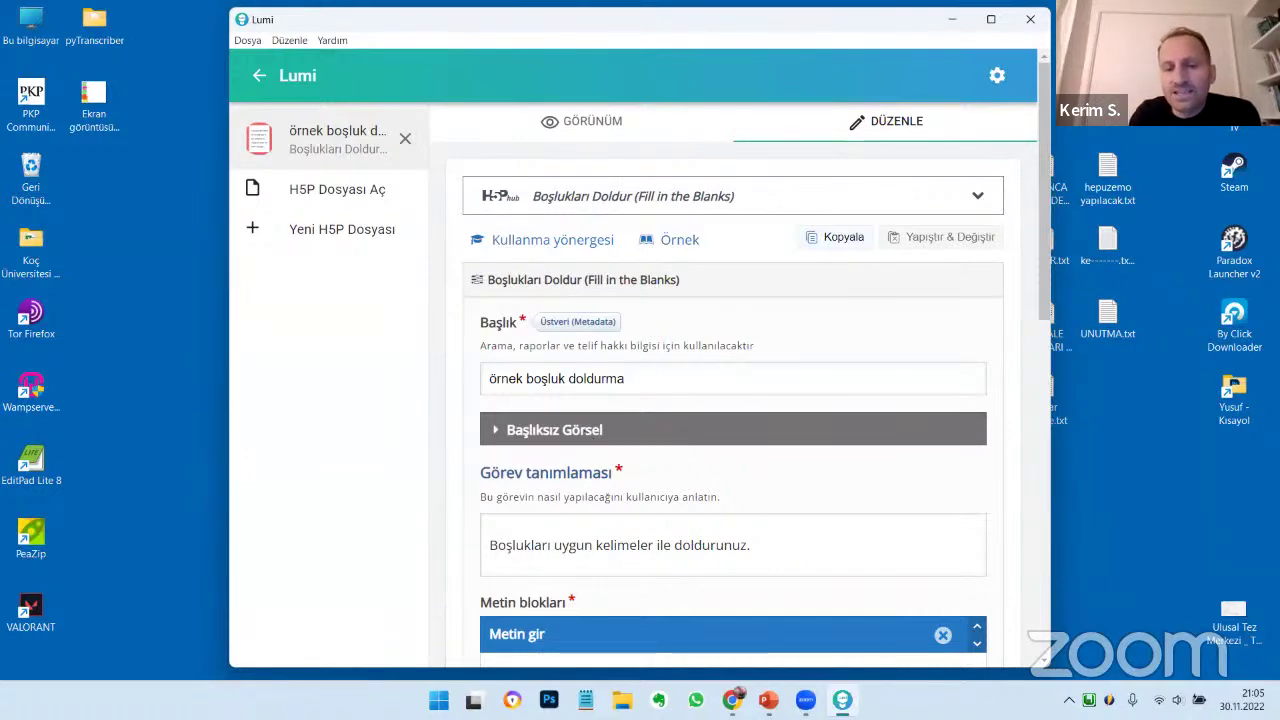
# Close Lumi and open ornek boşluk doldurma.html from the H5P H5P Geçici folder in Chrome
pyautogui.click(1031, 20)
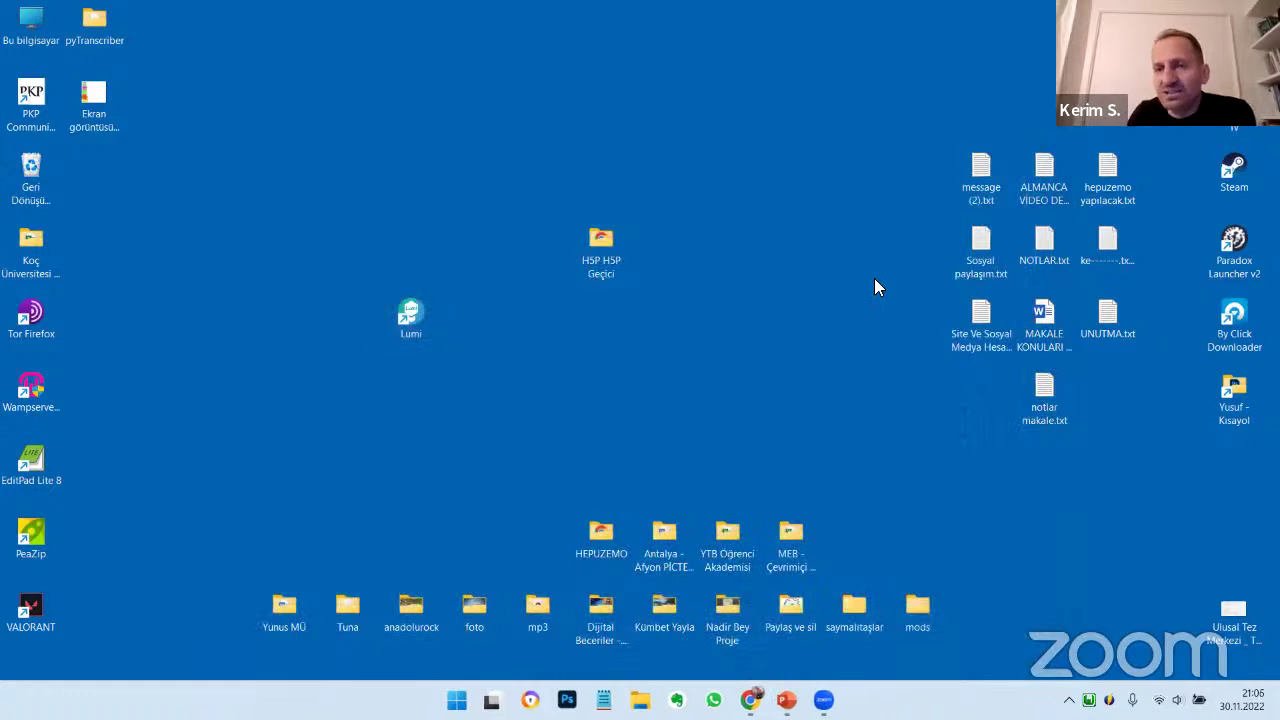
pyautogui.doubleClick(601, 255)
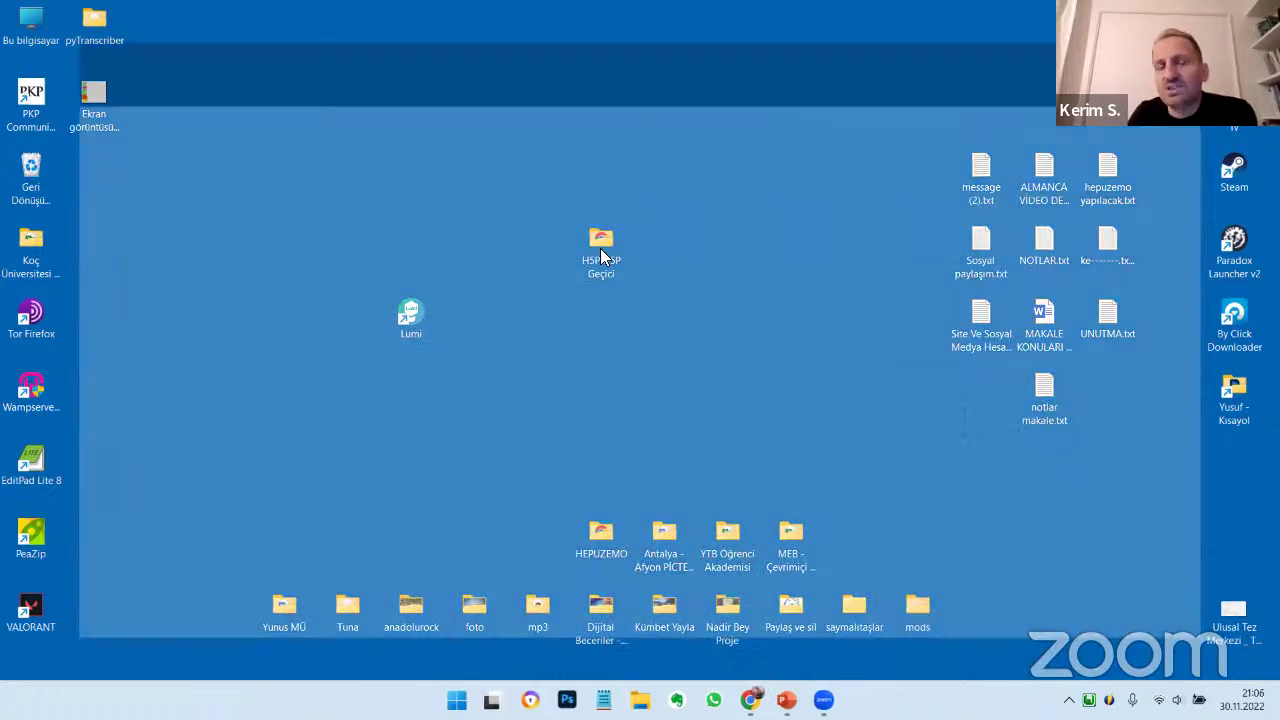
pyautogui.click(346, 184)
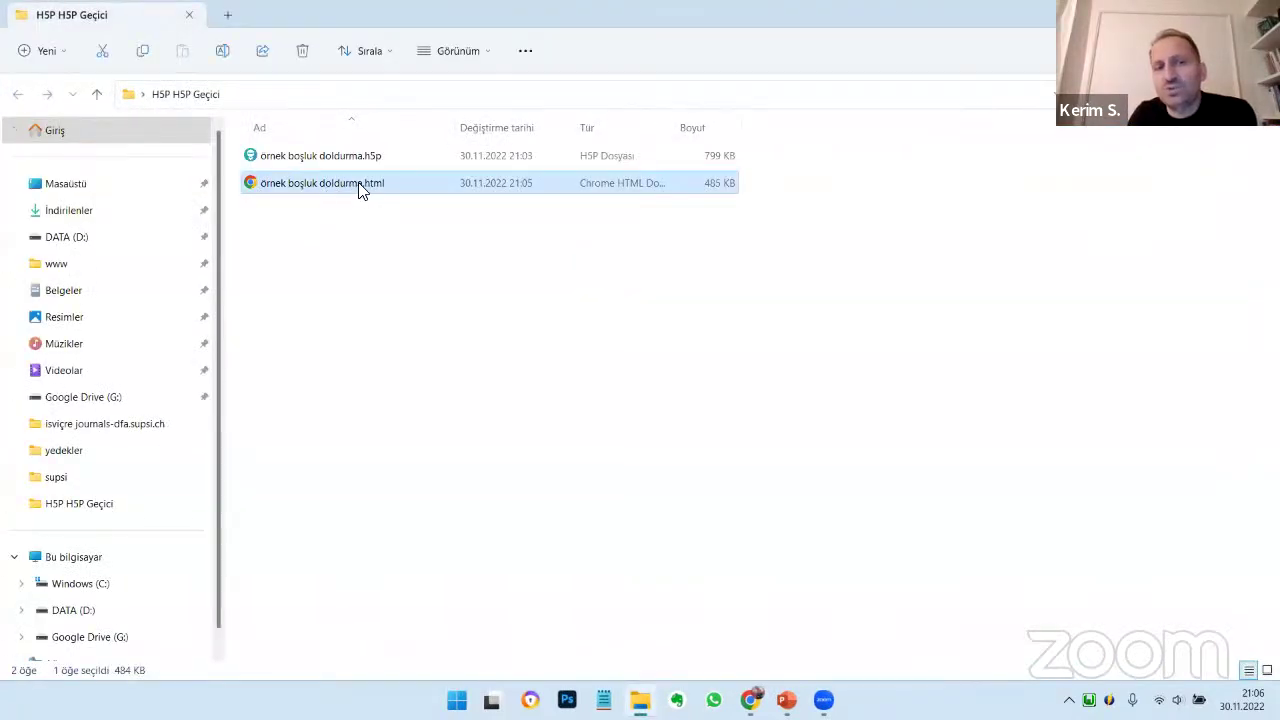
pyautogui.rightClick(361, 192)
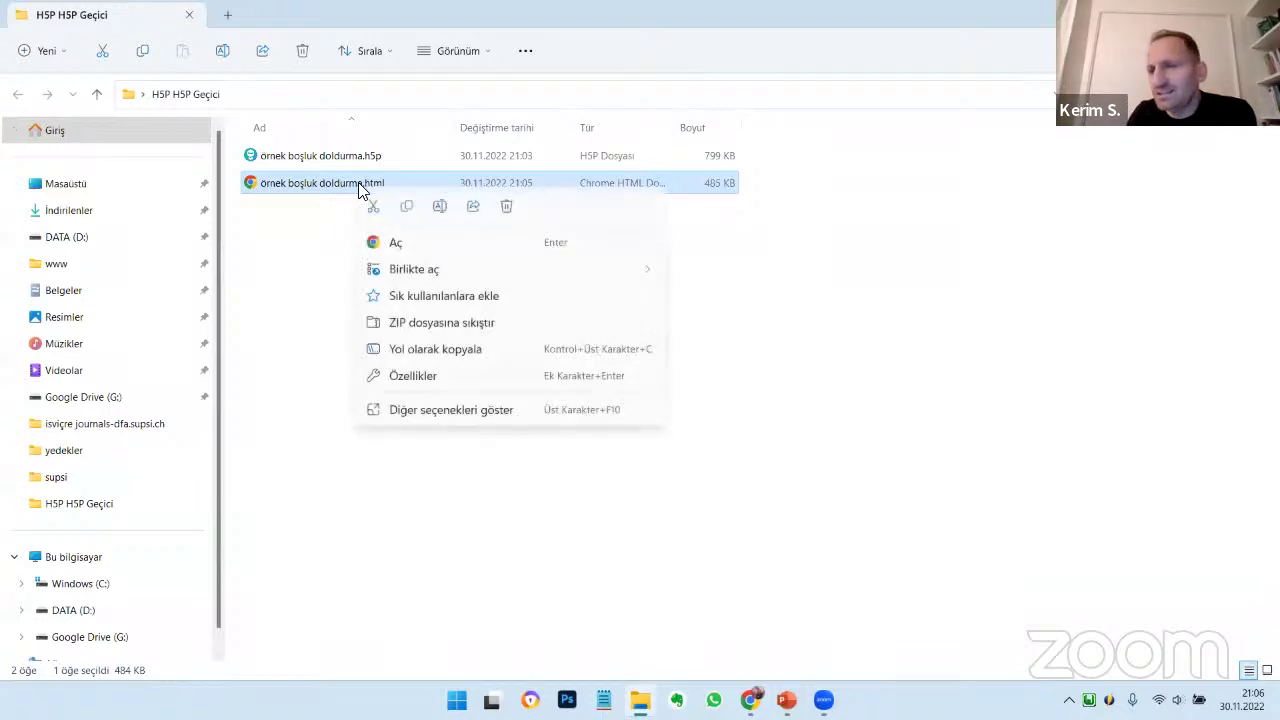
pyautogui.click(396, 245)
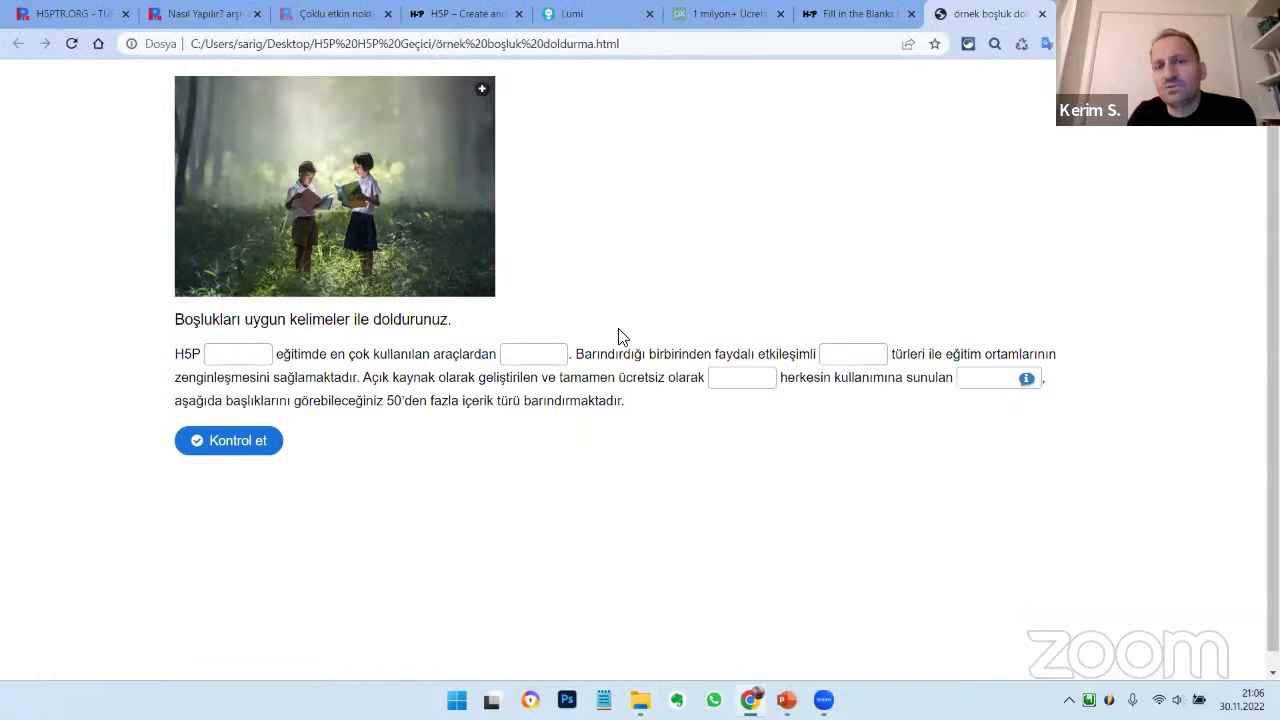
# Reposition and maximize the Chrome window showing the exported activity
pyautogui.scroll(-2, 625, 423)
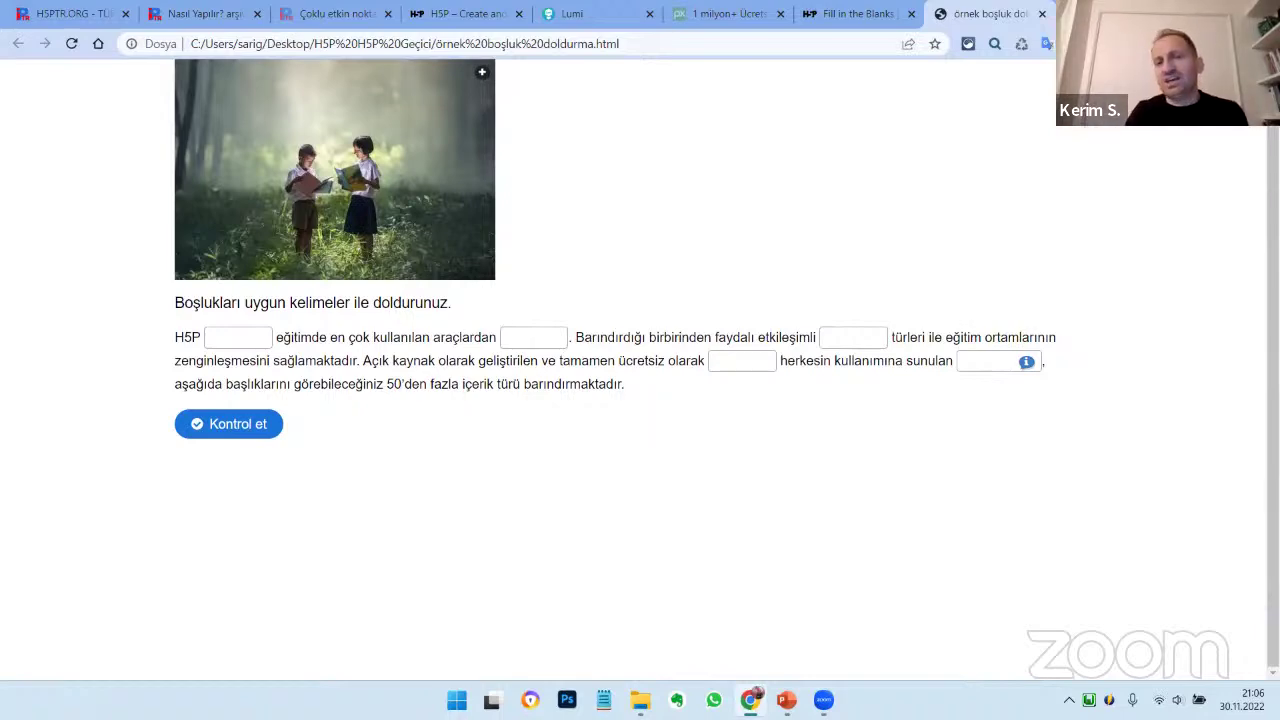
pyautogui.press('super+Down')
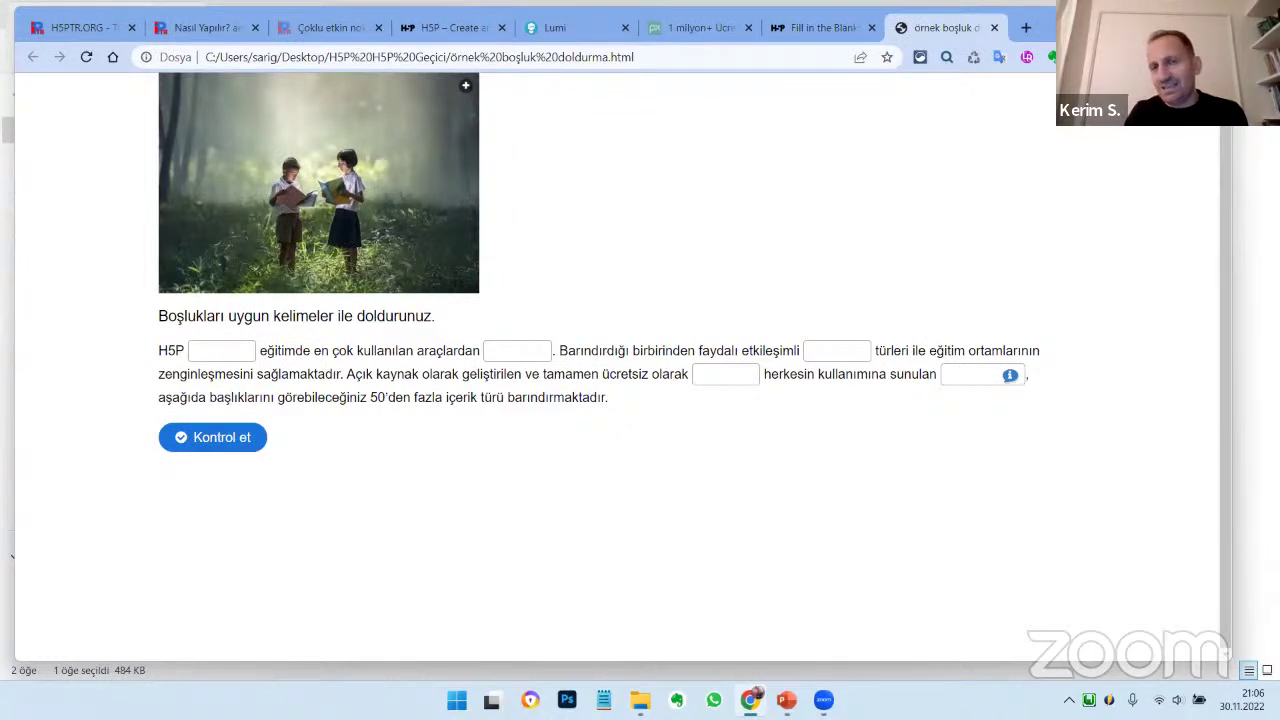
pyautogui.moveTo(1011, 23); pyautogui.dragTo(886, 23)
pyautogui.click(888, 21)
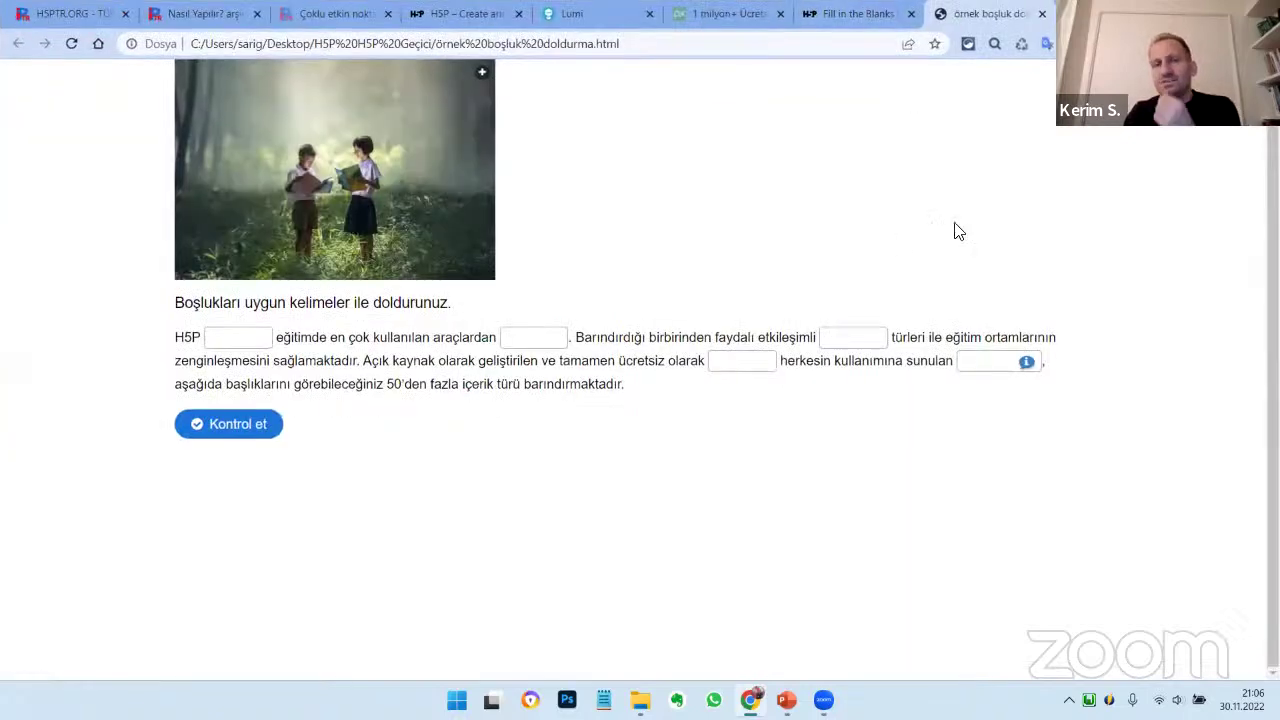
# Fill the five blanks with test answers 'sfsd', 'fsdf', 'sdf', 'fdsf' and 'dsfsf'
pyautogui.click(254, 338)
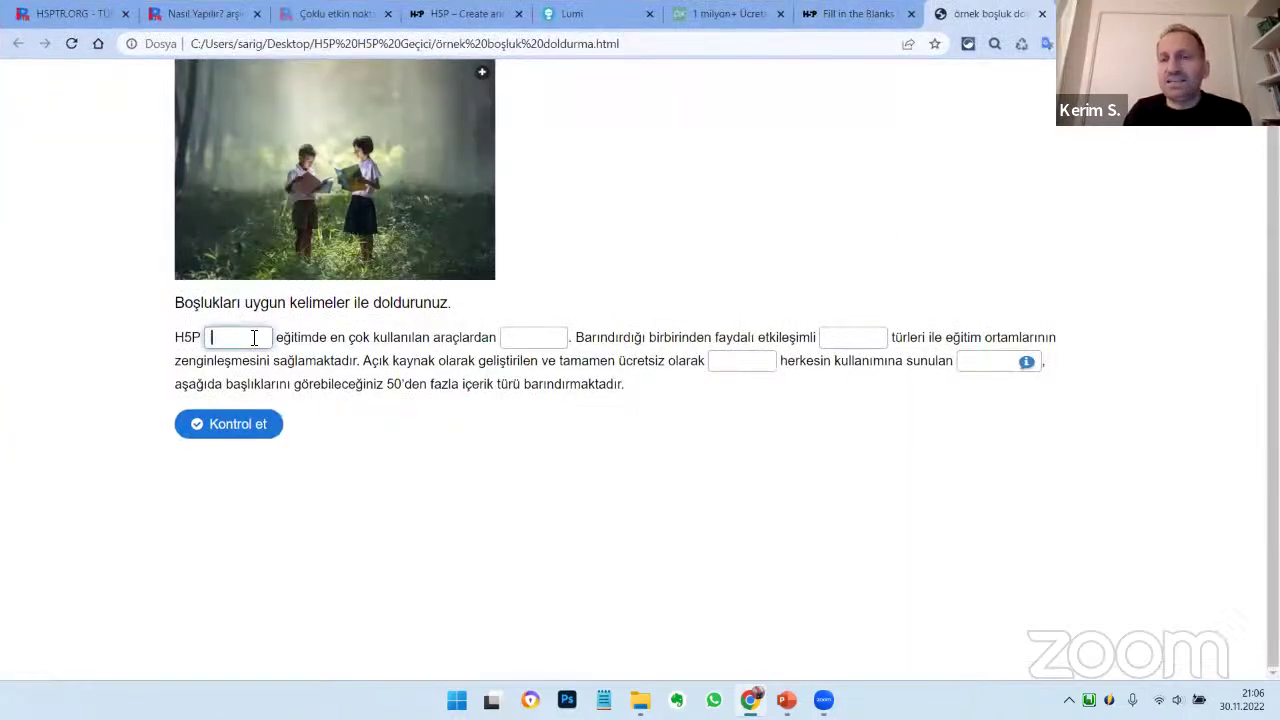
pyautogui.write('sfsd')
pyautogui.click(548, 338)
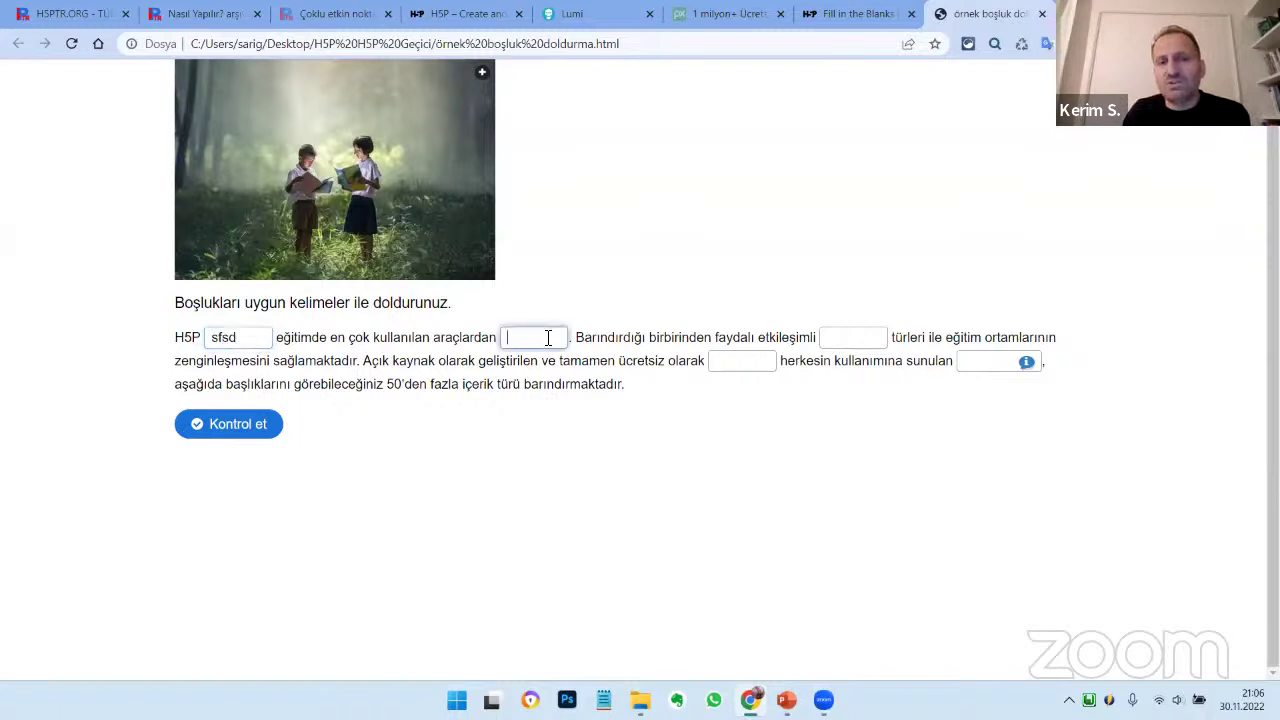
pyautogui.write('fsdf')
pyautogui.click(750, 362)
pyautogui.write('sdf')
pyautogui.click(849, 337)
pyautogui.write('fdsf')
pyautogui.click(1000, 360)
pyautogui.write('ds')
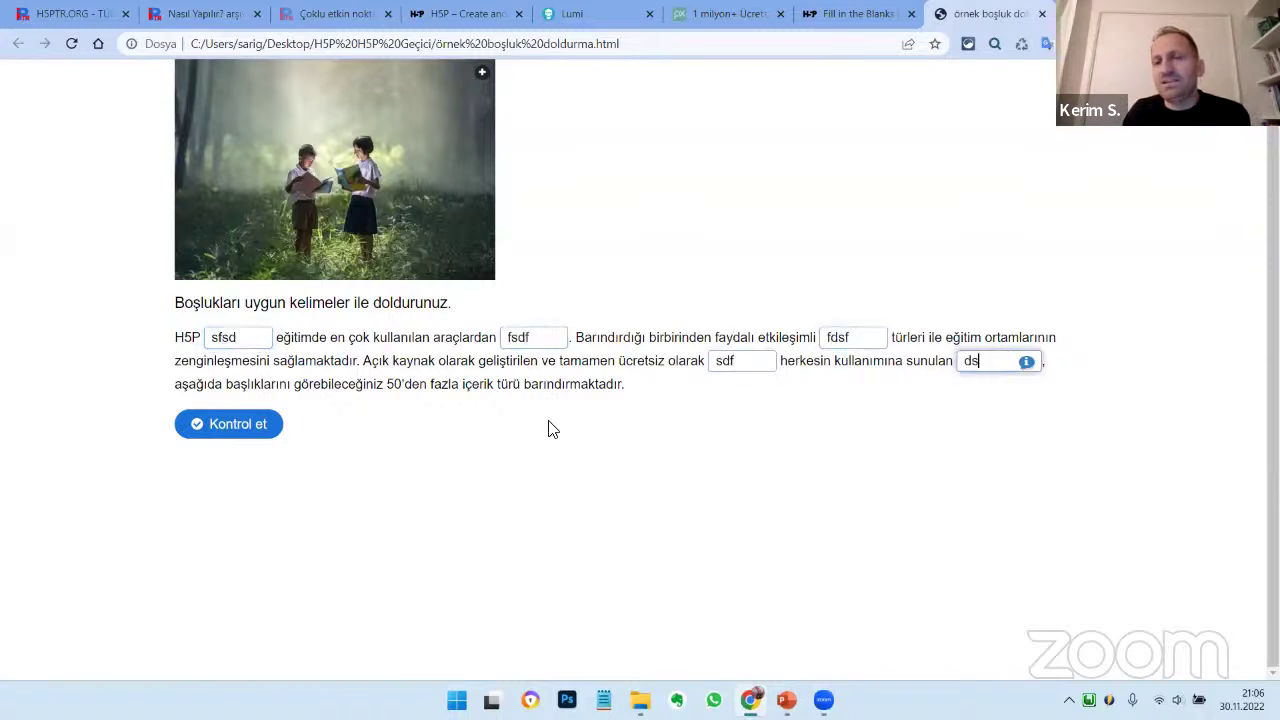
pyautogui.write('fsf')
# Check the answers, which score 0/5, then close the activity's tab
pyautogui.click(264, 430)
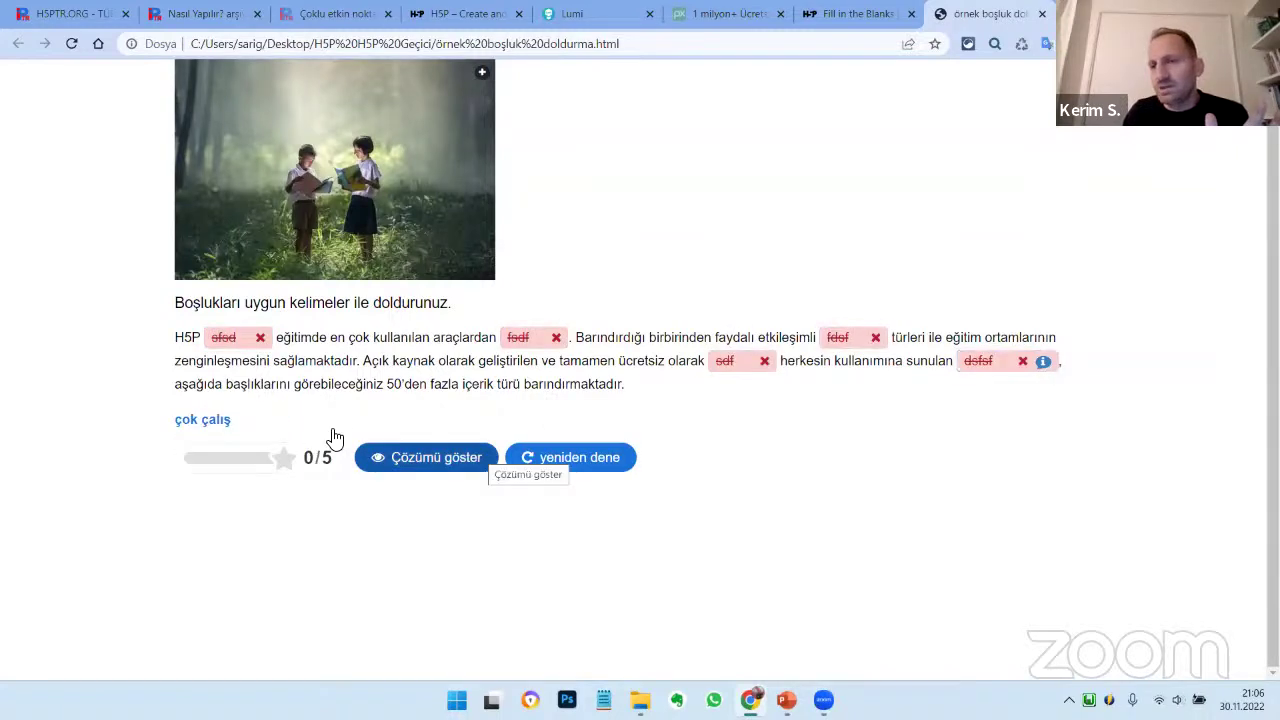
pyautogui.click(1042, 14)
pyautogui.hotkey('alt', 'F4')
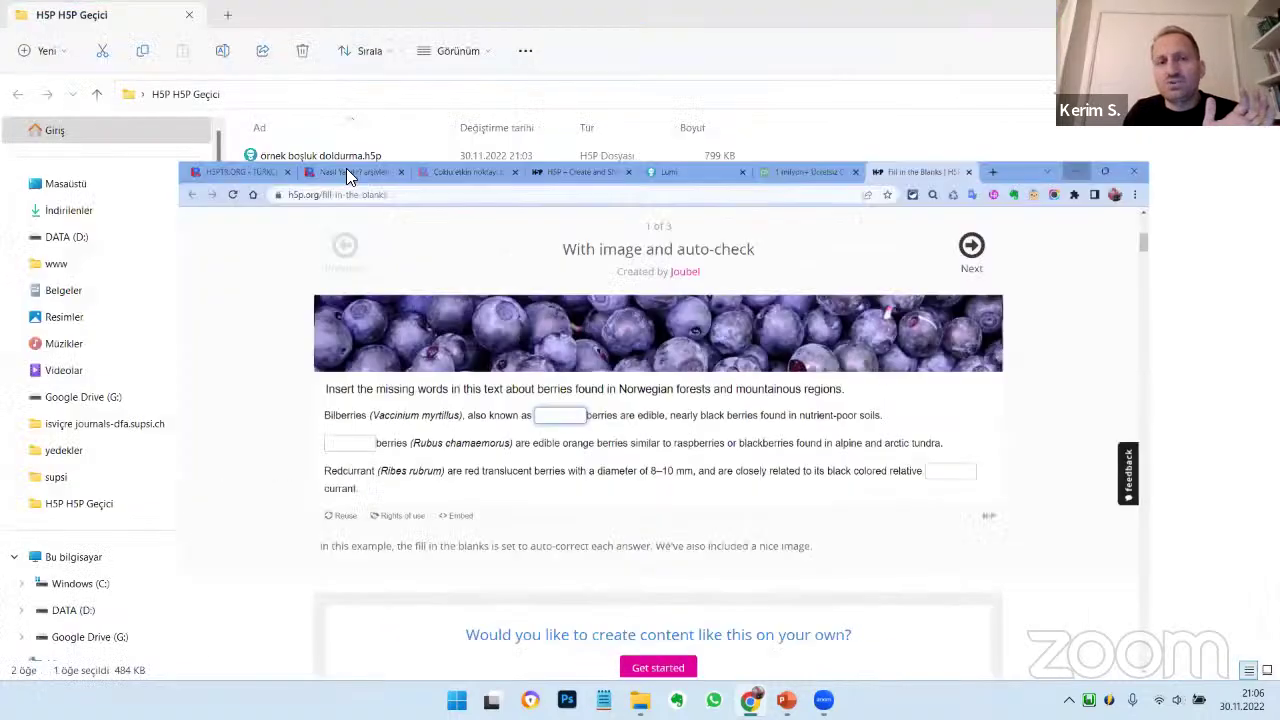
# In the Aç dialog, go to Masaüstü > H5P H5P Geçici and open ornek boşluk doldurma.html
pyautogui.moveTo(368, 218); pyautogui.dragTo(335, 188)
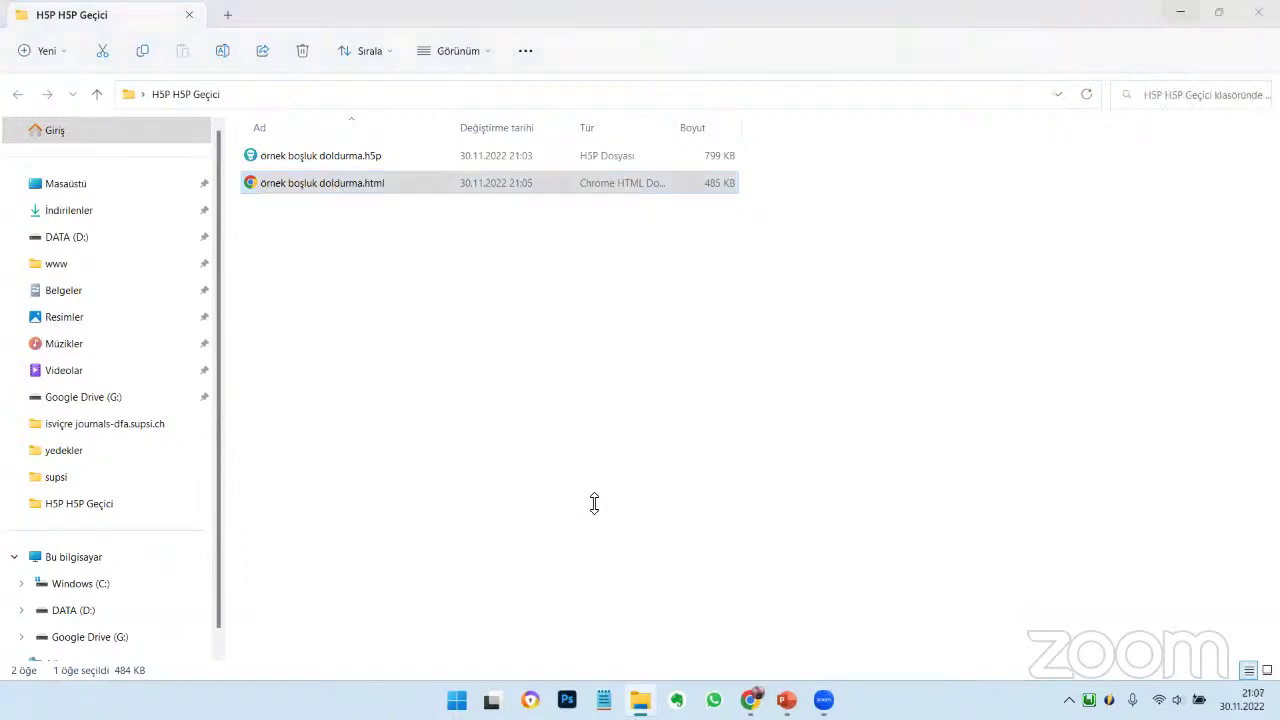
pyautogui.click(542, 292)
pyautogui.click(553, 332)
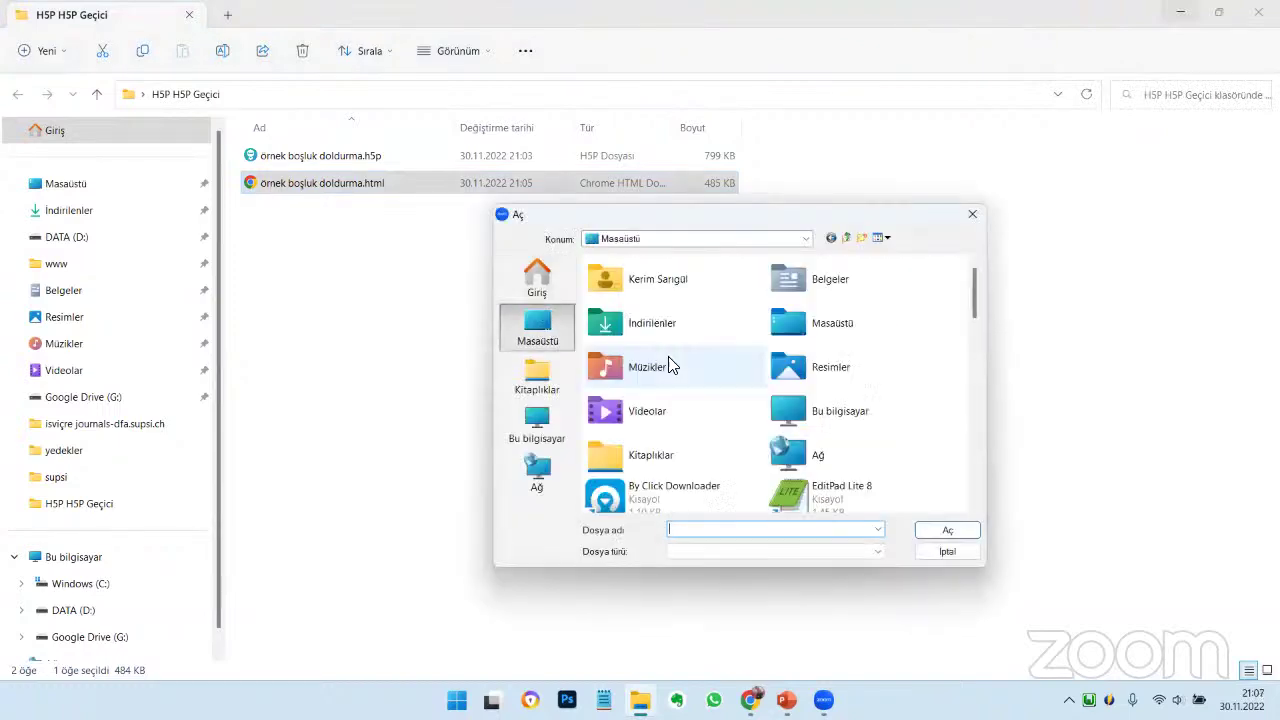
pyautogui.scroll(-5, 708, 395)
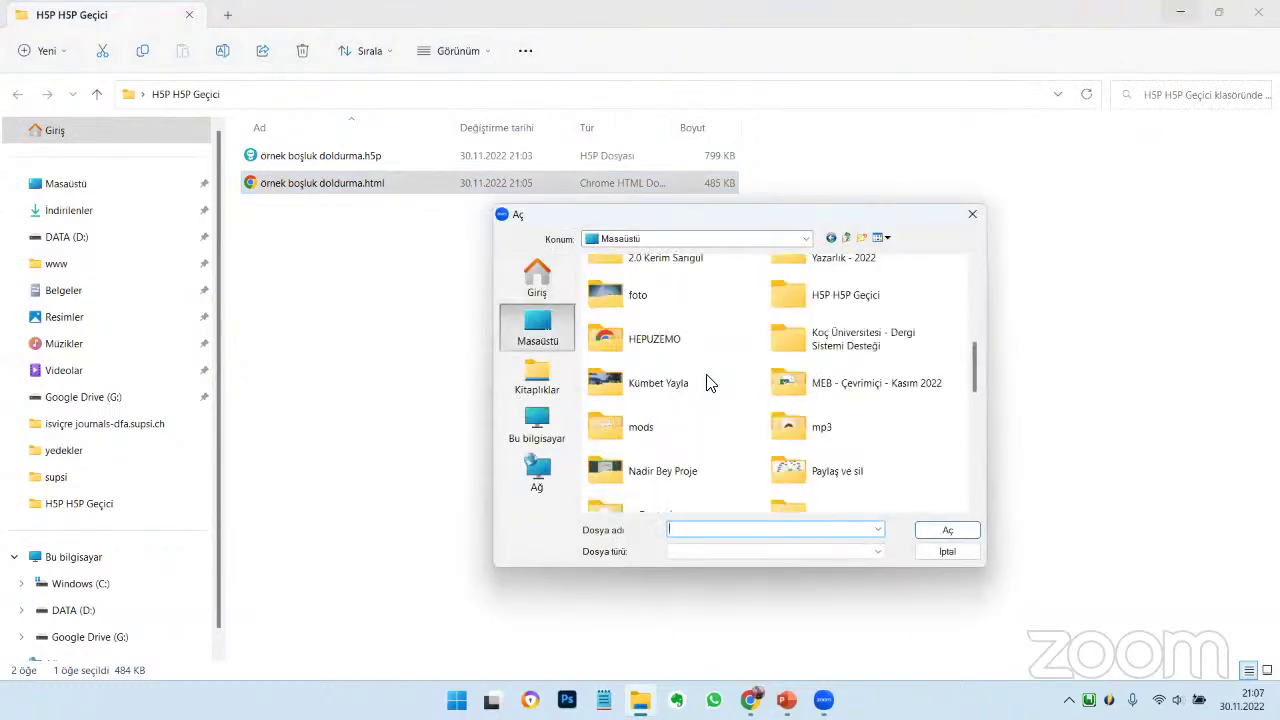
pyautogui.doubleClick(822, 300)
pyautogui.click(668, 297)
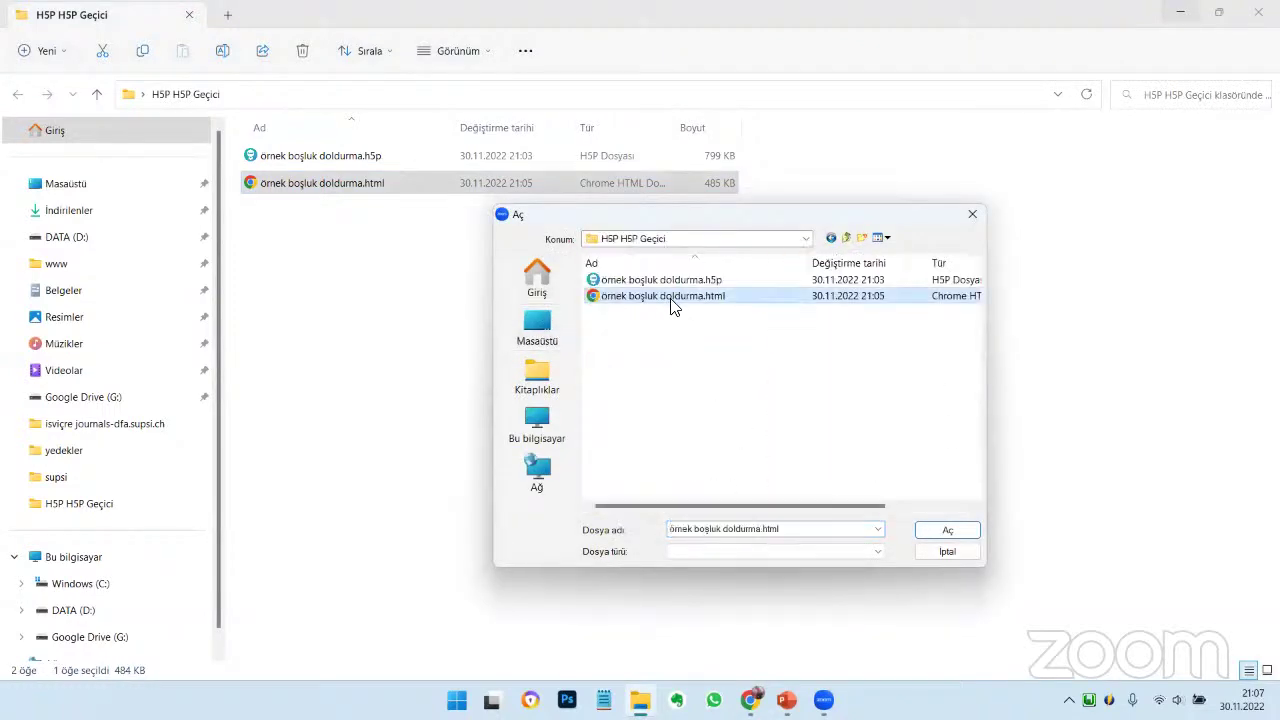
pyautogui.click(946, 528)
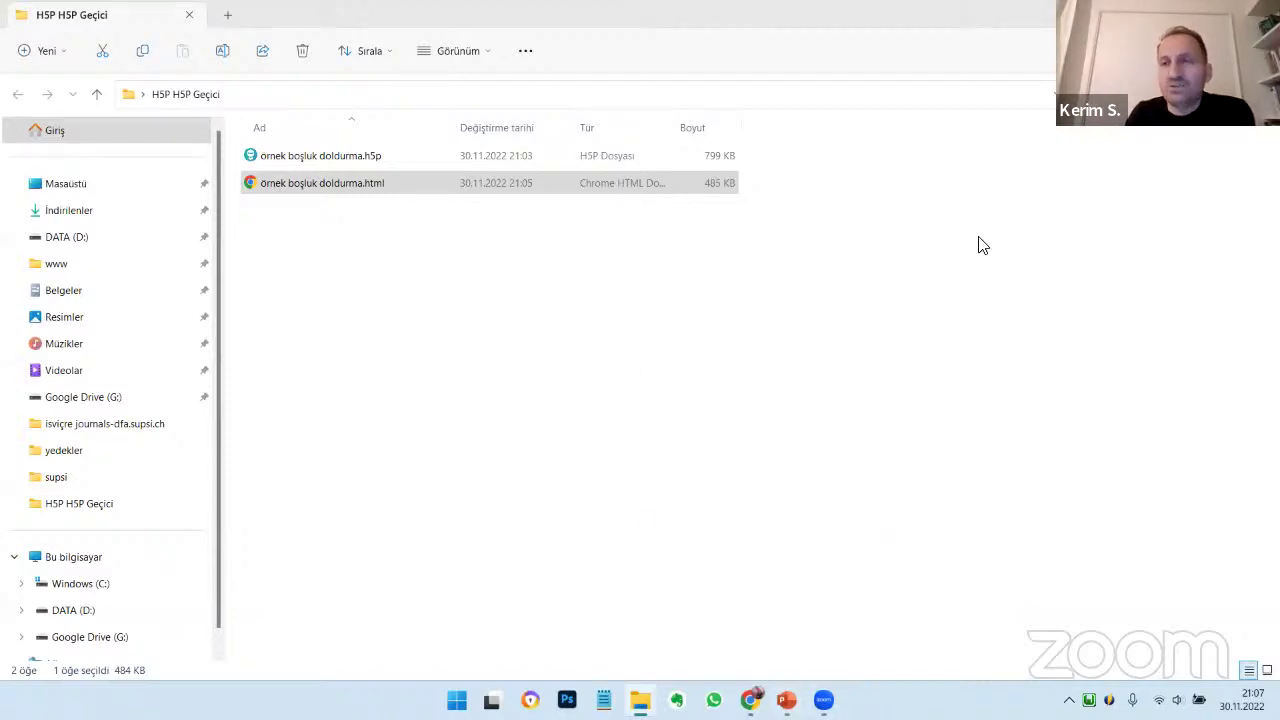
# Launch Lumi and open ornek boşluk doldurma.h5p through H5P Editör's existing-file option
pyautogui.click(640, 700)
pyautogui.doubleClick(426, 308)
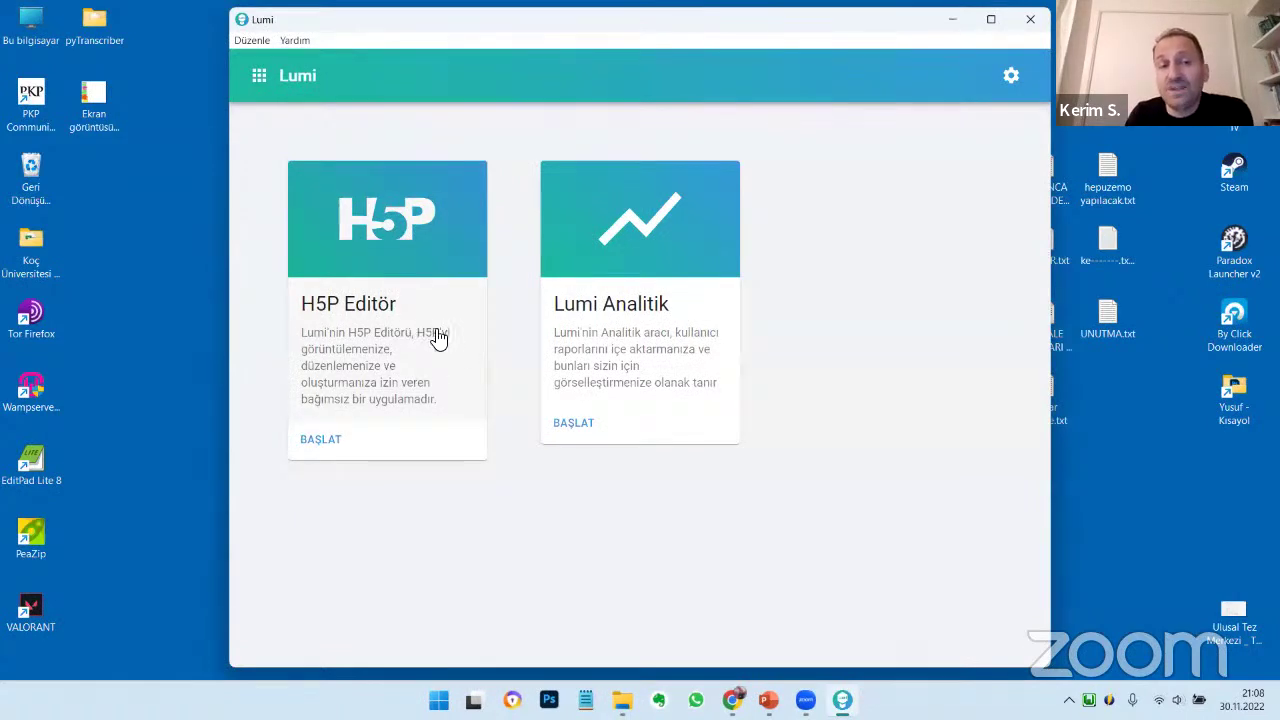
pyautogui.click(358, 303)
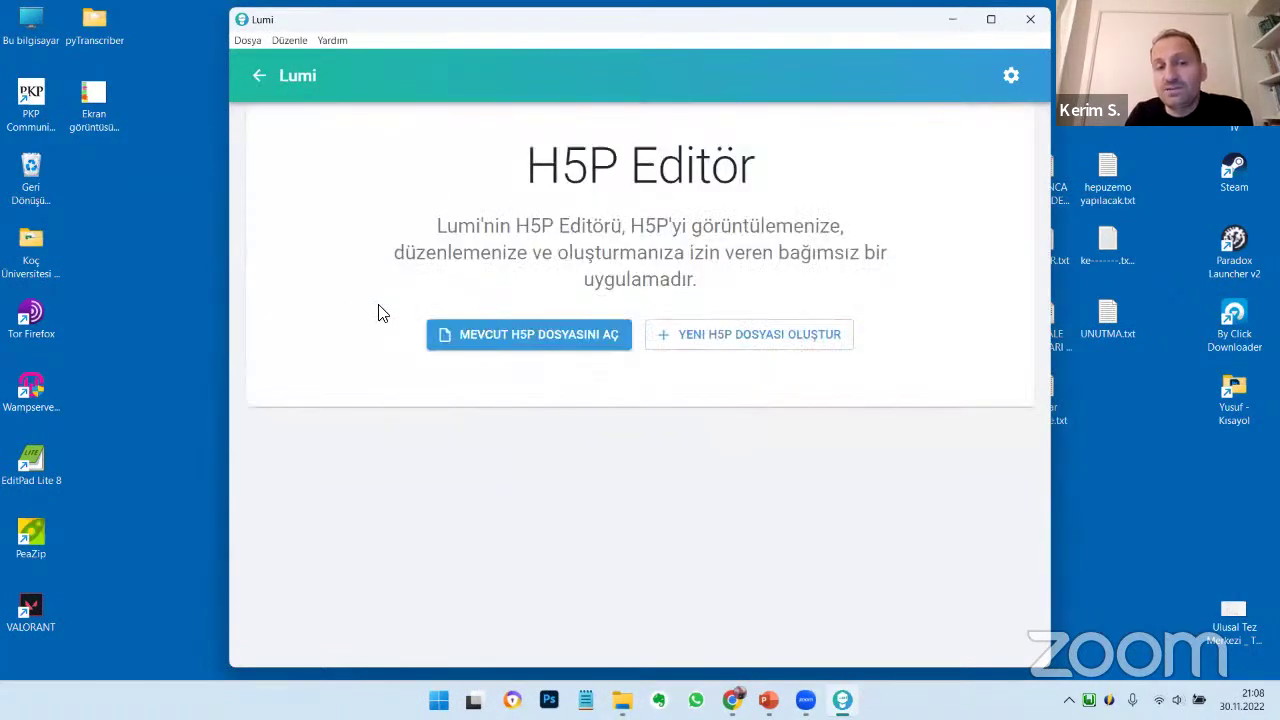
pyautogui.click(560, 334)
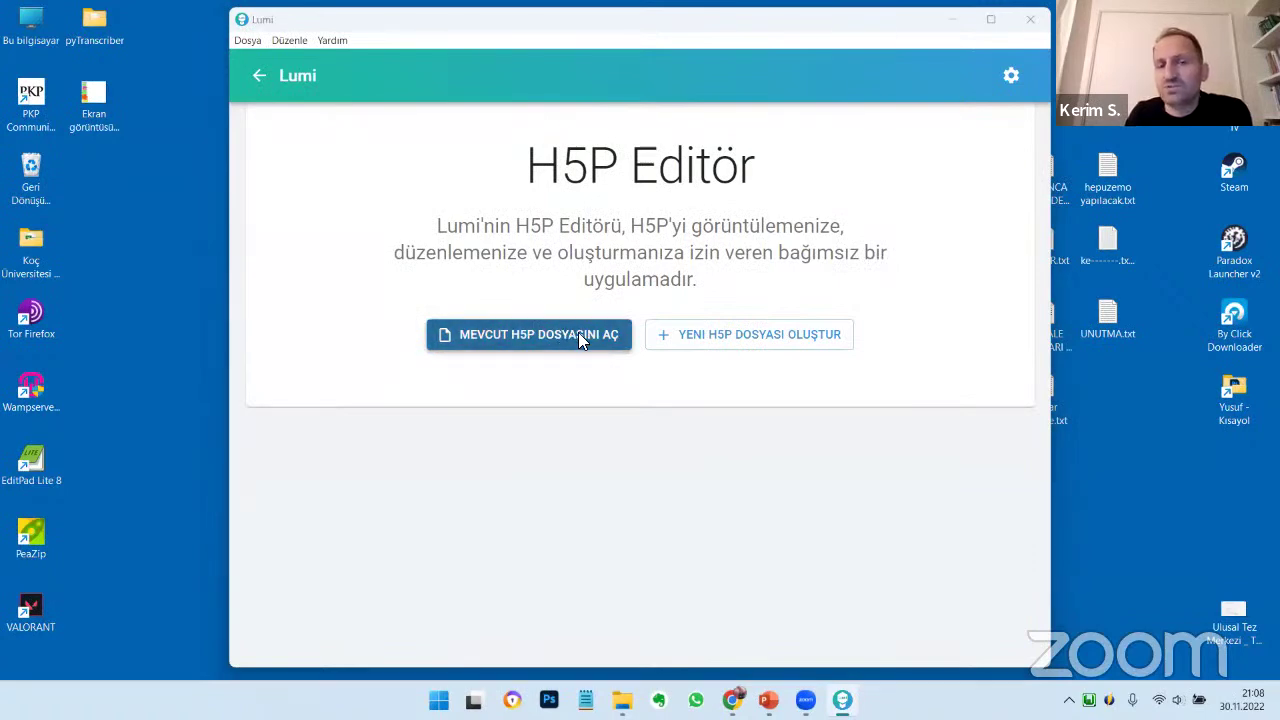
pyautogui.click(429, 167)
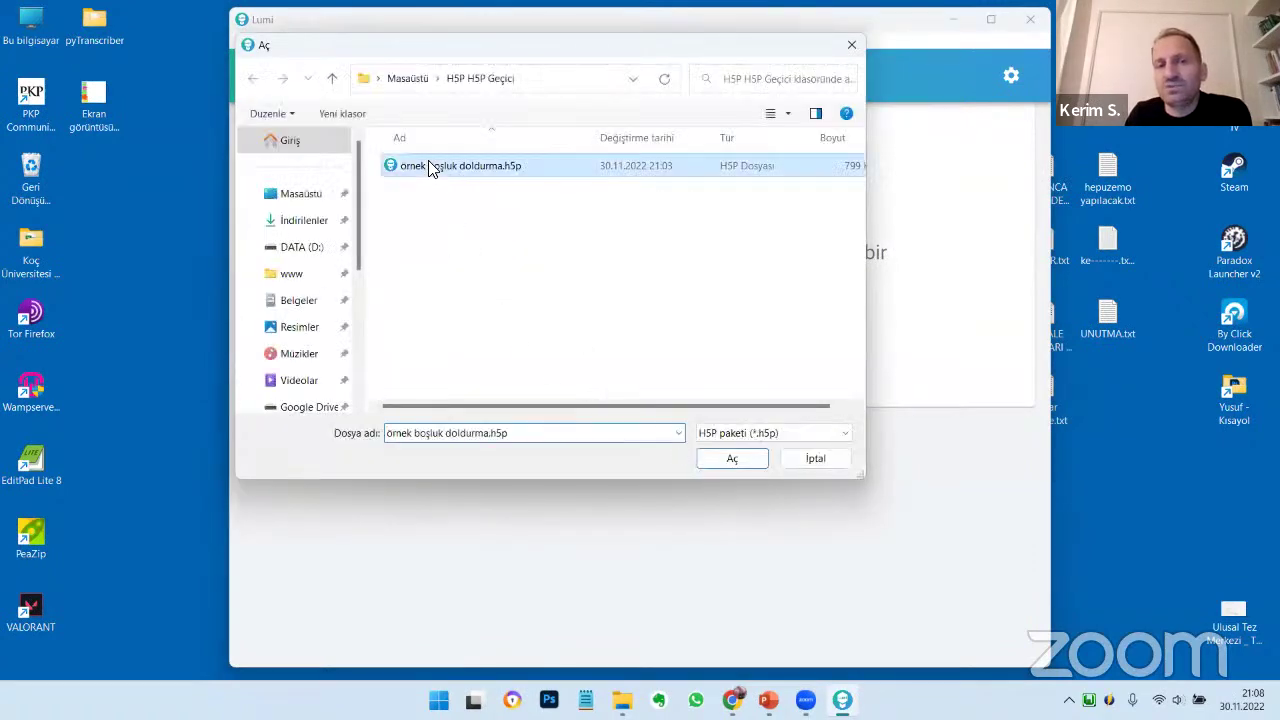
pyautogui.click(724, 458)
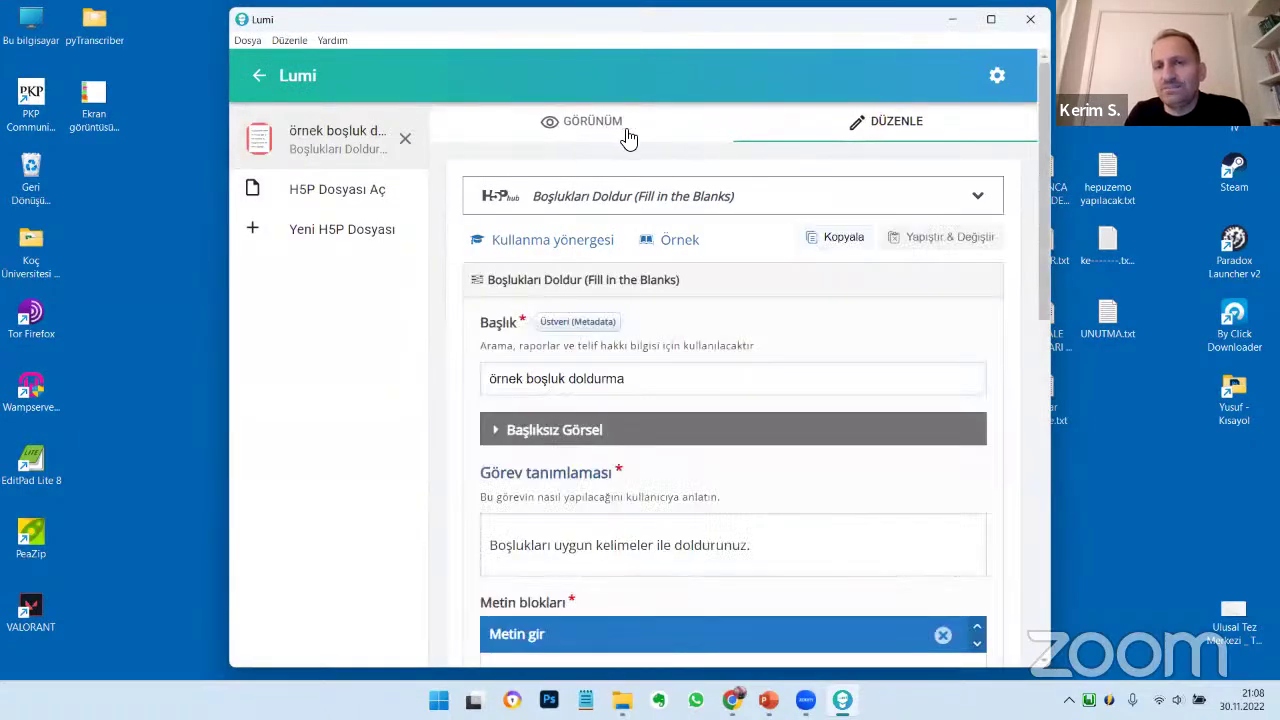
# Put quotation marks around the word fazla in the Metin blokları text
pyautogui.scroll(-10, 823, 391)
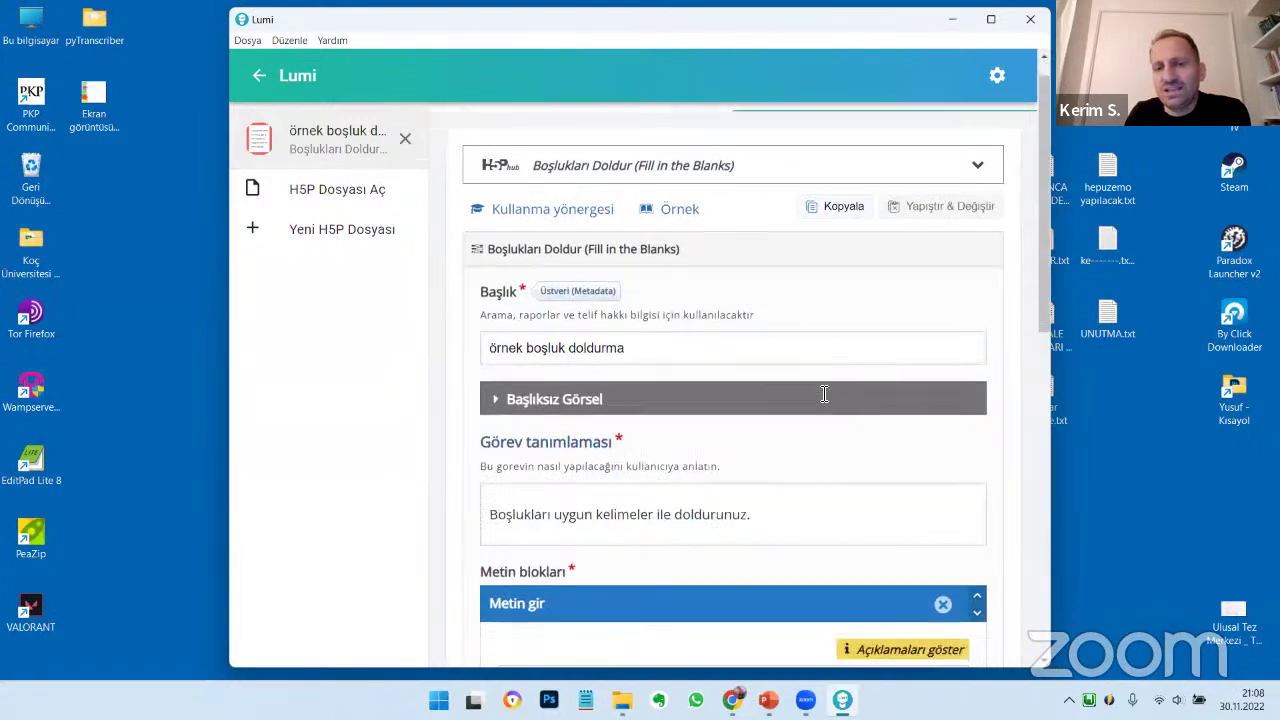
pyautogui.scroll(3, 823, 397)
pyautogui.click(789, 397)
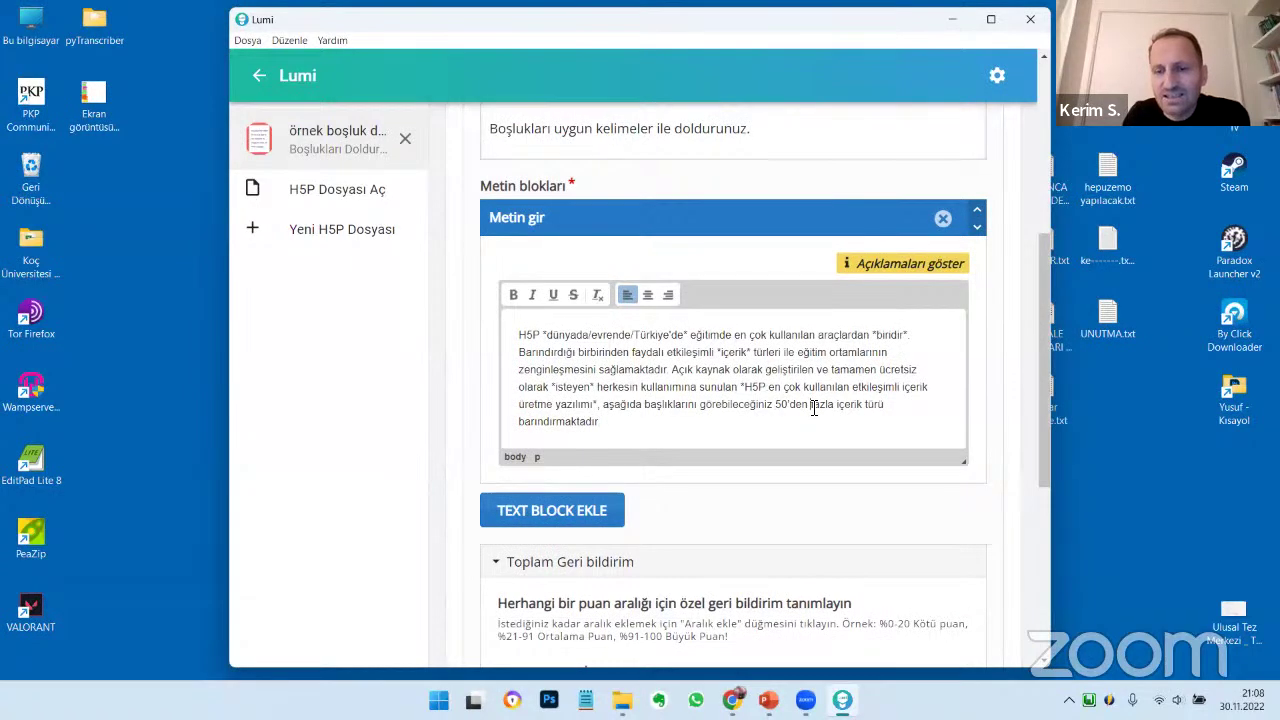
pyautogui.click(812, 406)
pyautogui.write('"')
pyautogui.click(837, 406)
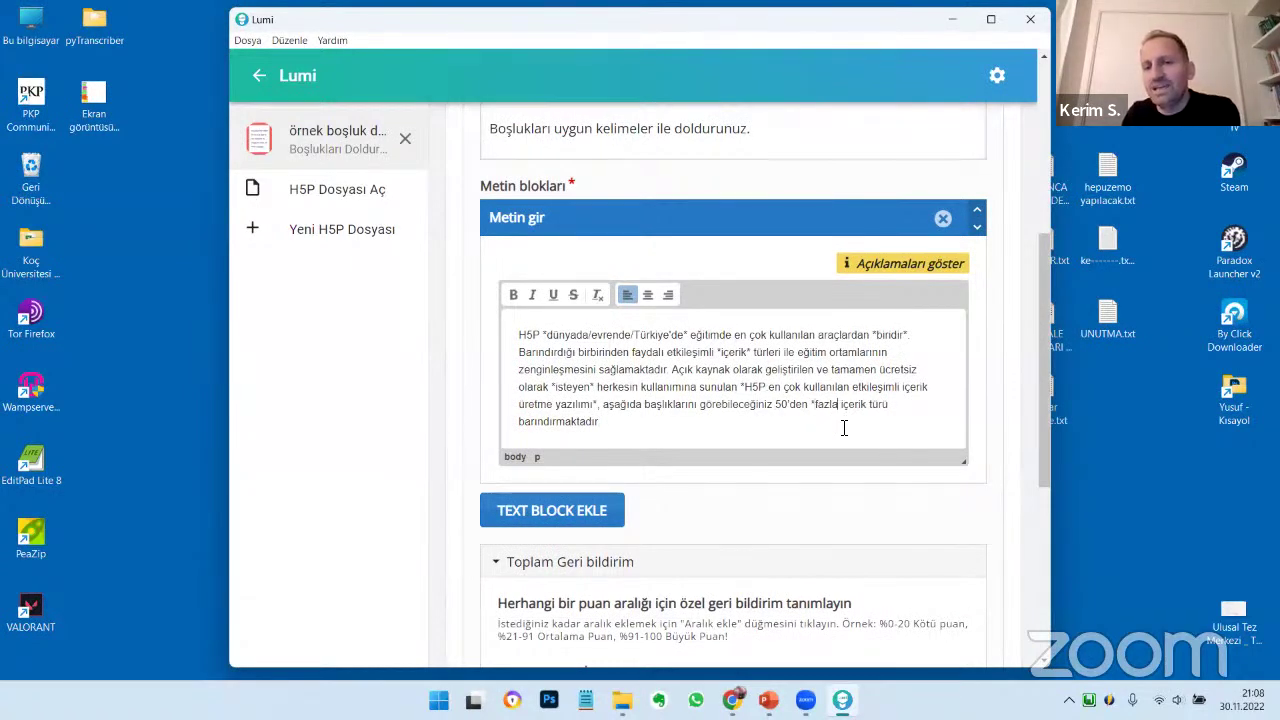
pyautogui.write('"')
pyautogui.scroll(5, 838, 428)
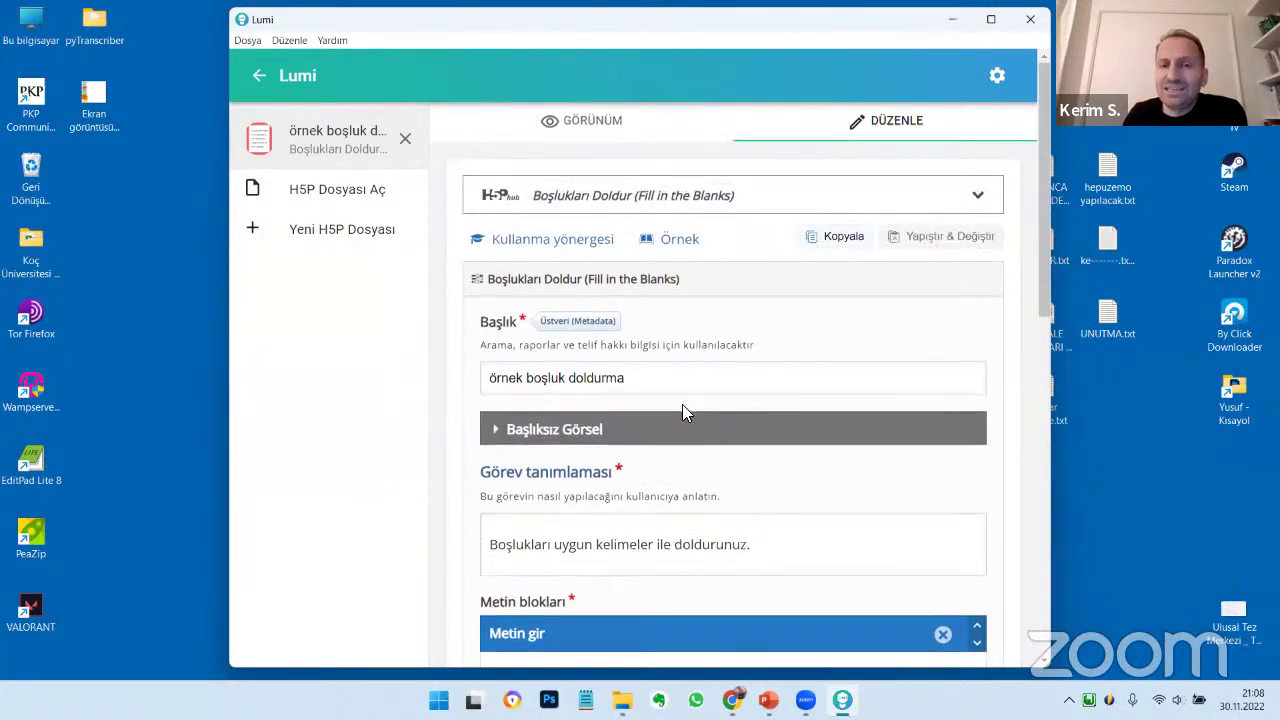
# Preview the six-blank activity and save a copy as ornek boşluk doldurma-6sorulu.h5p
pyautogui.click(594, 120)
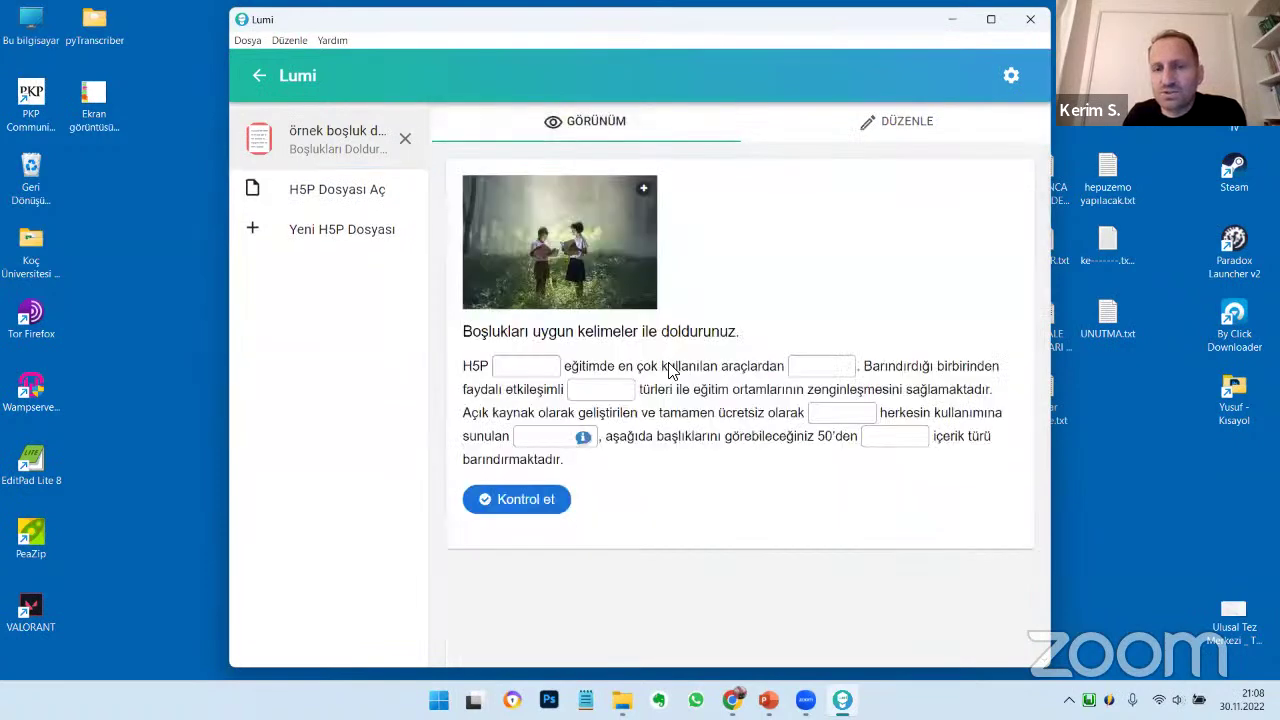
pyautogui.click(257, 42)
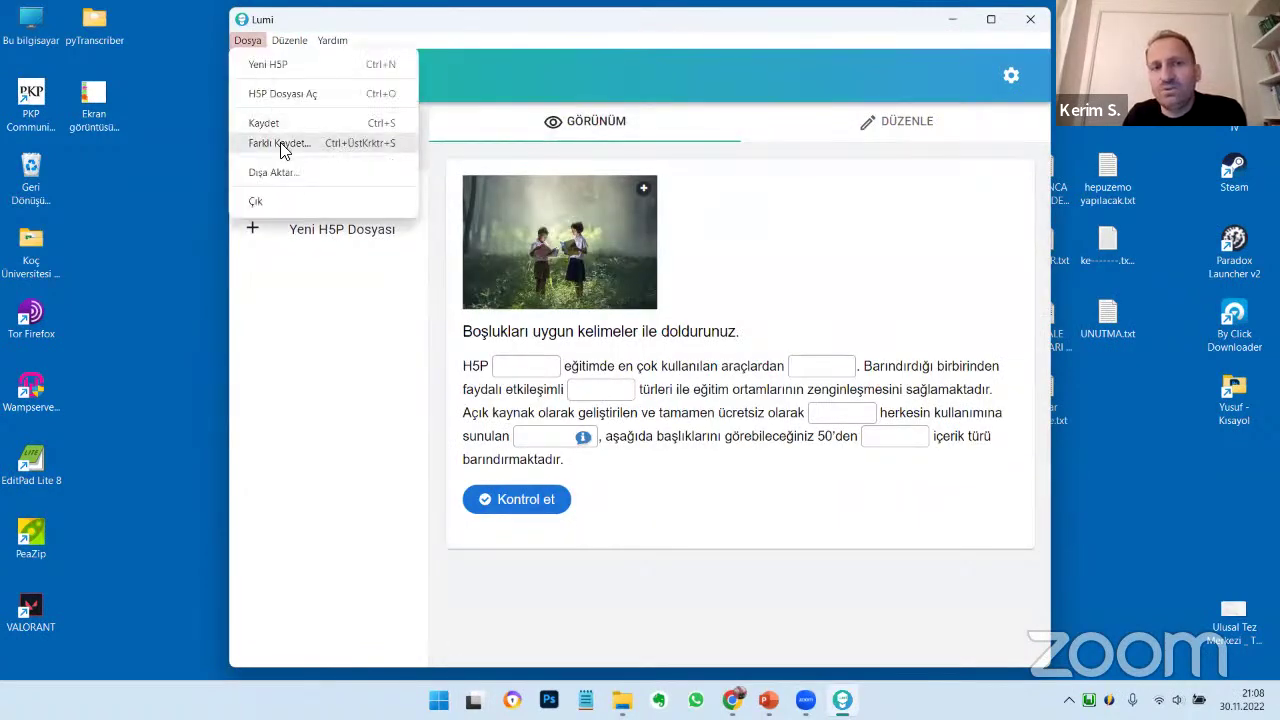
pyautogui.click(283, 143)
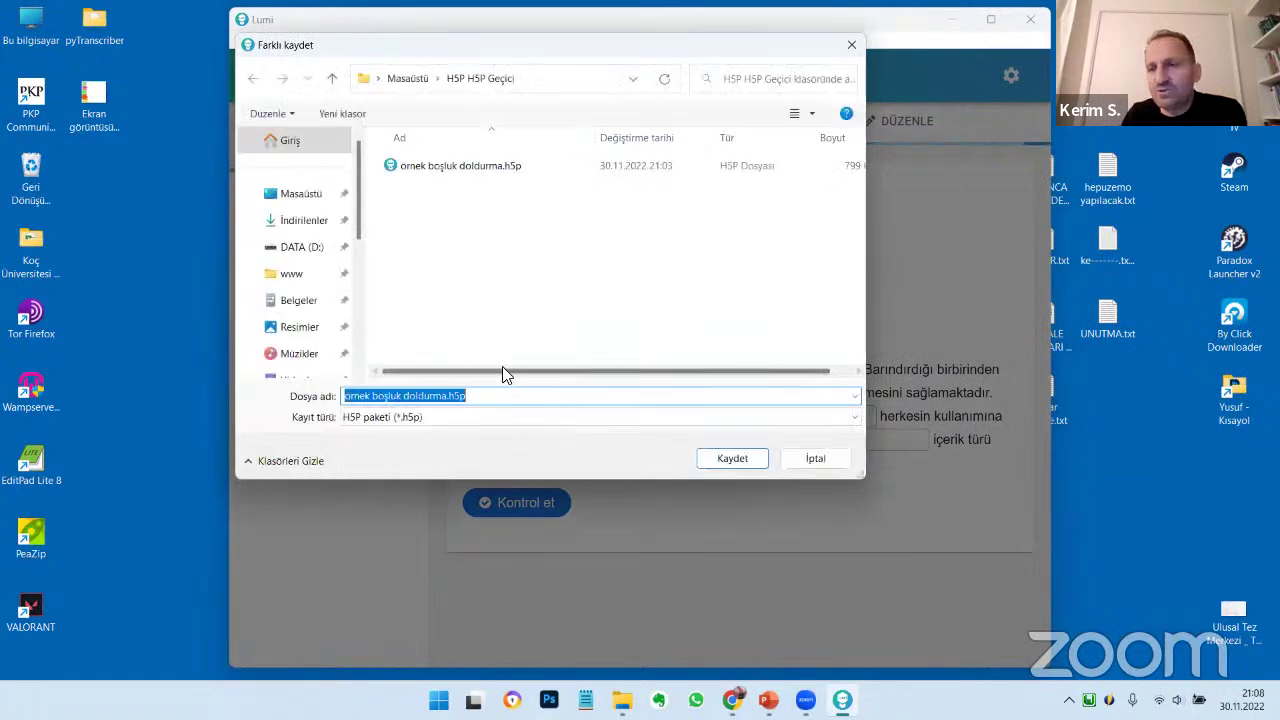
pyautogui.click(460, 400)
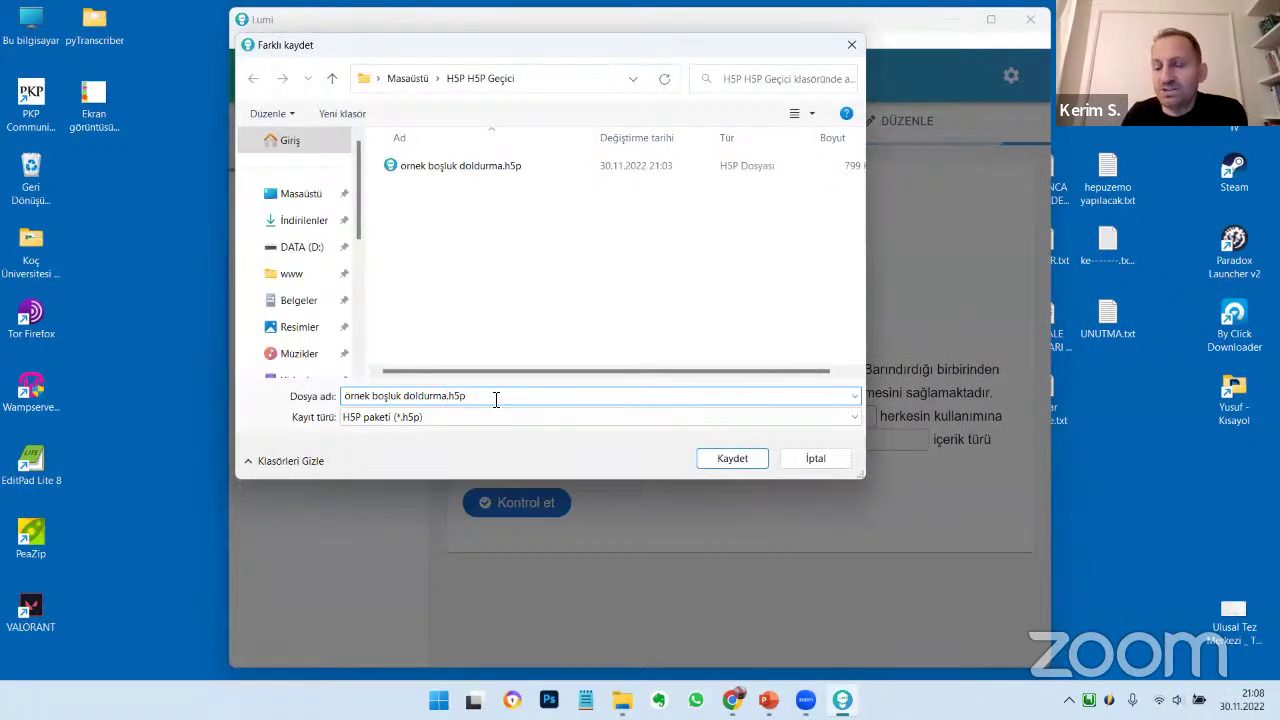
pyautogui.write('-6')
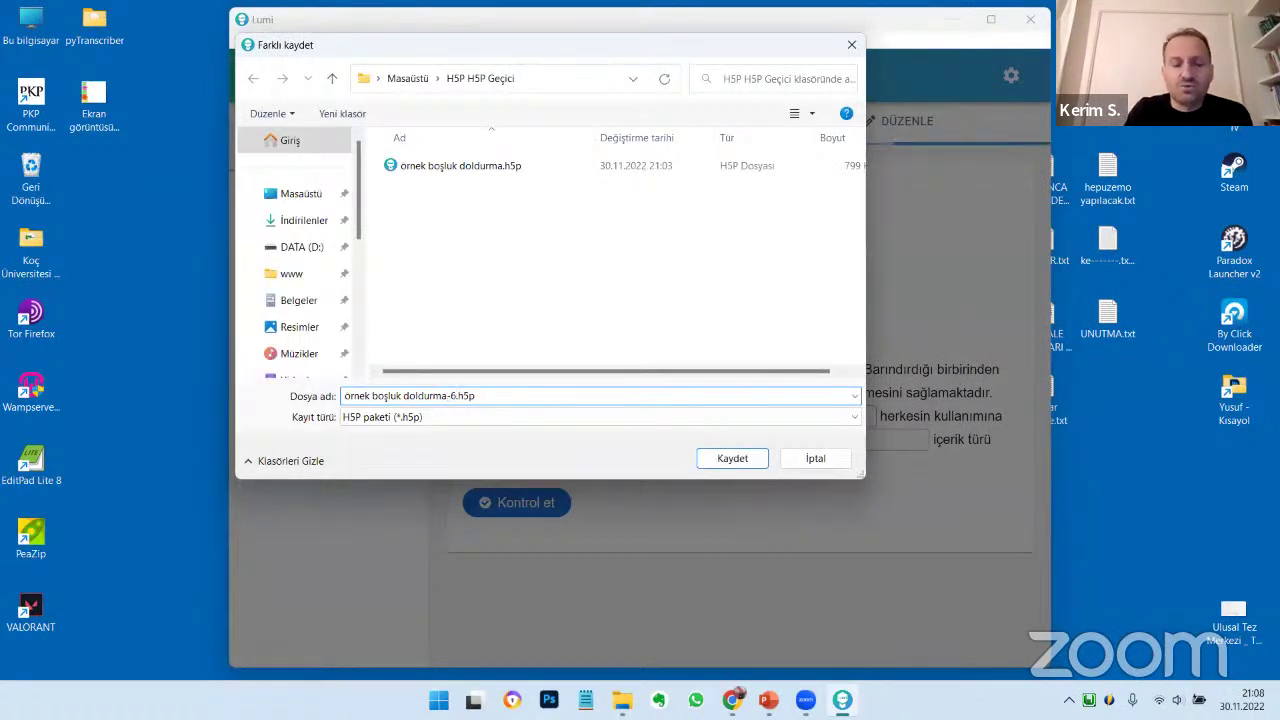
pyautogui.write('soruluk')
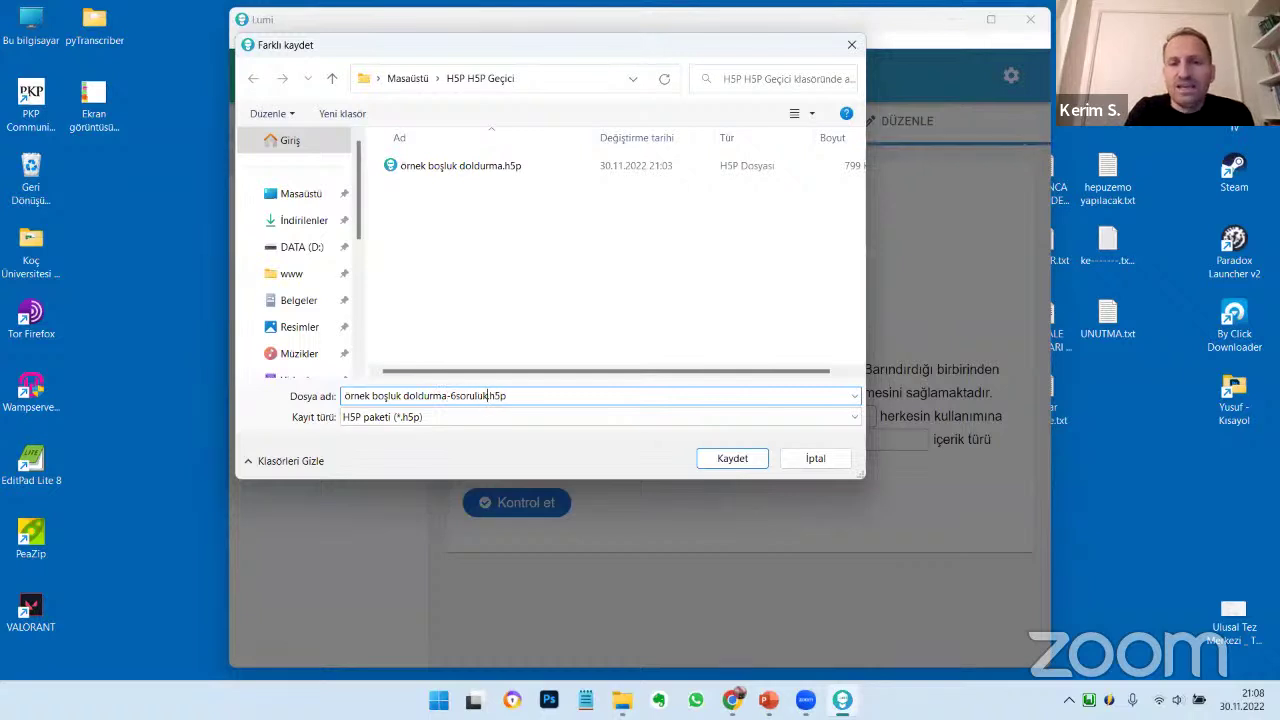
pyautogui.press('Return')
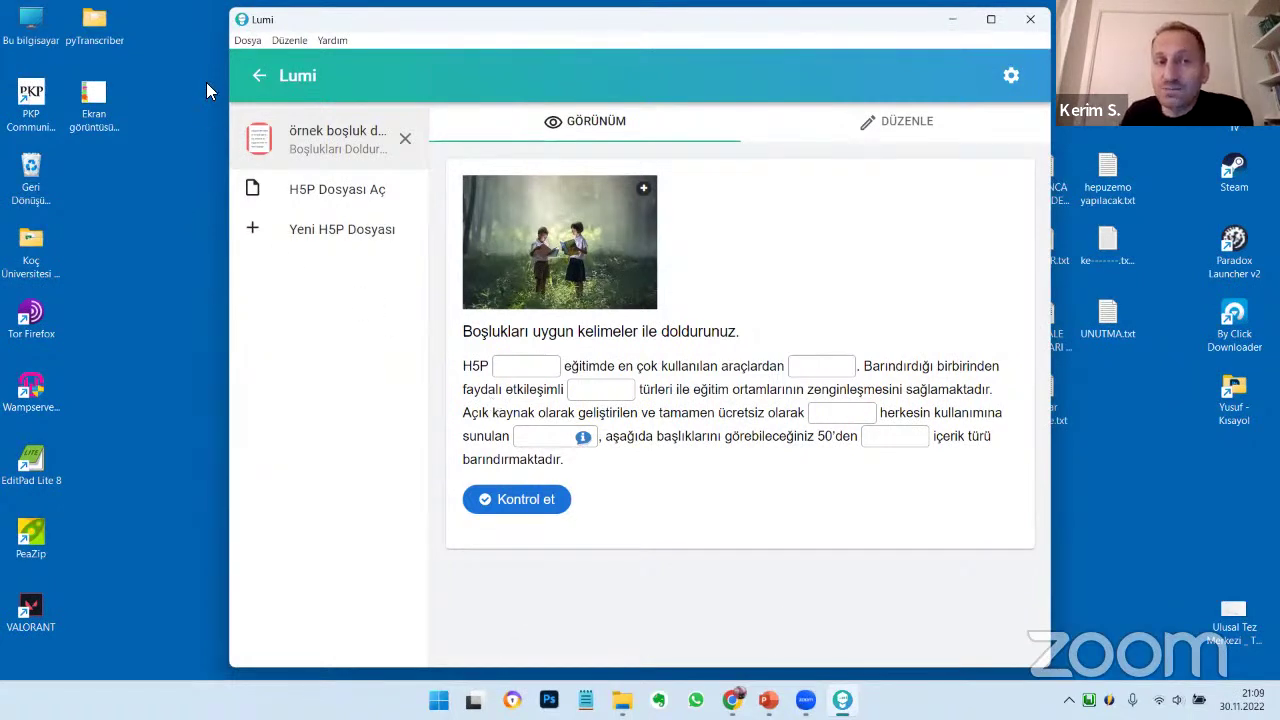
# Review the saved .h5p and .html files in H5P H5P Geçici and return to Lumi
pyautogui.click(256, 39)
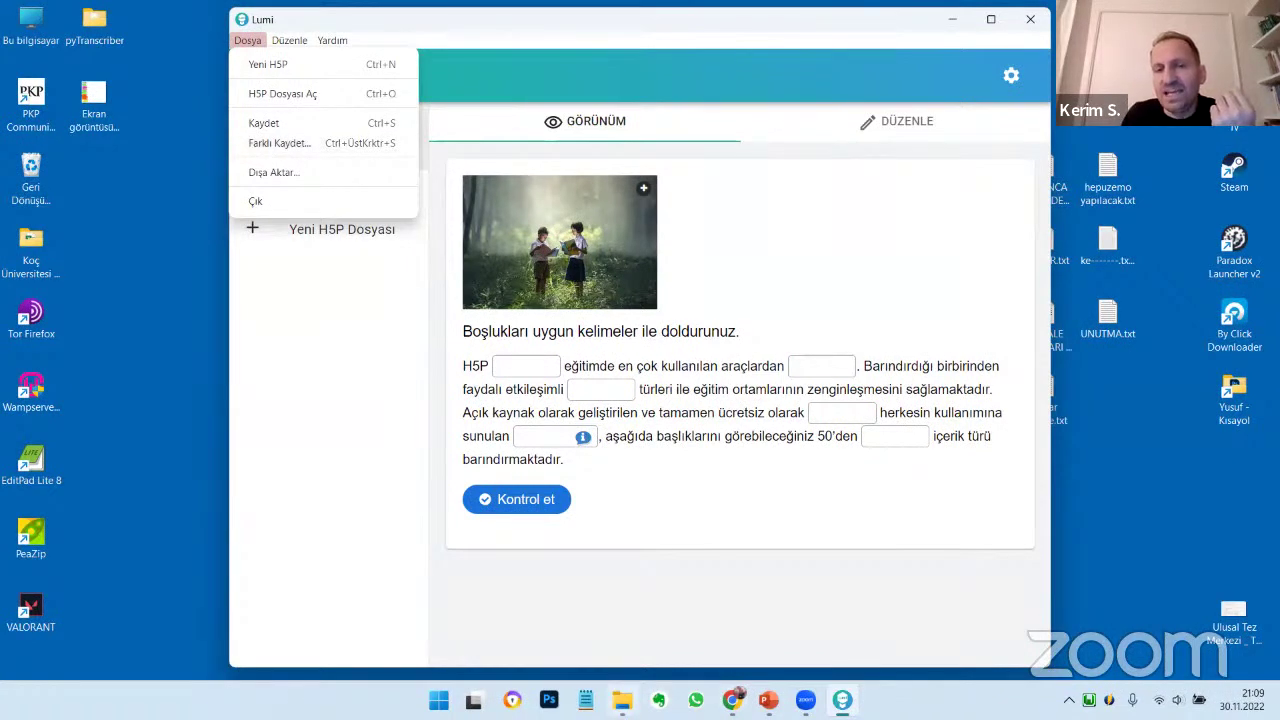
pyautogui.click(622, 700)
pyautogui.click(350, 162)
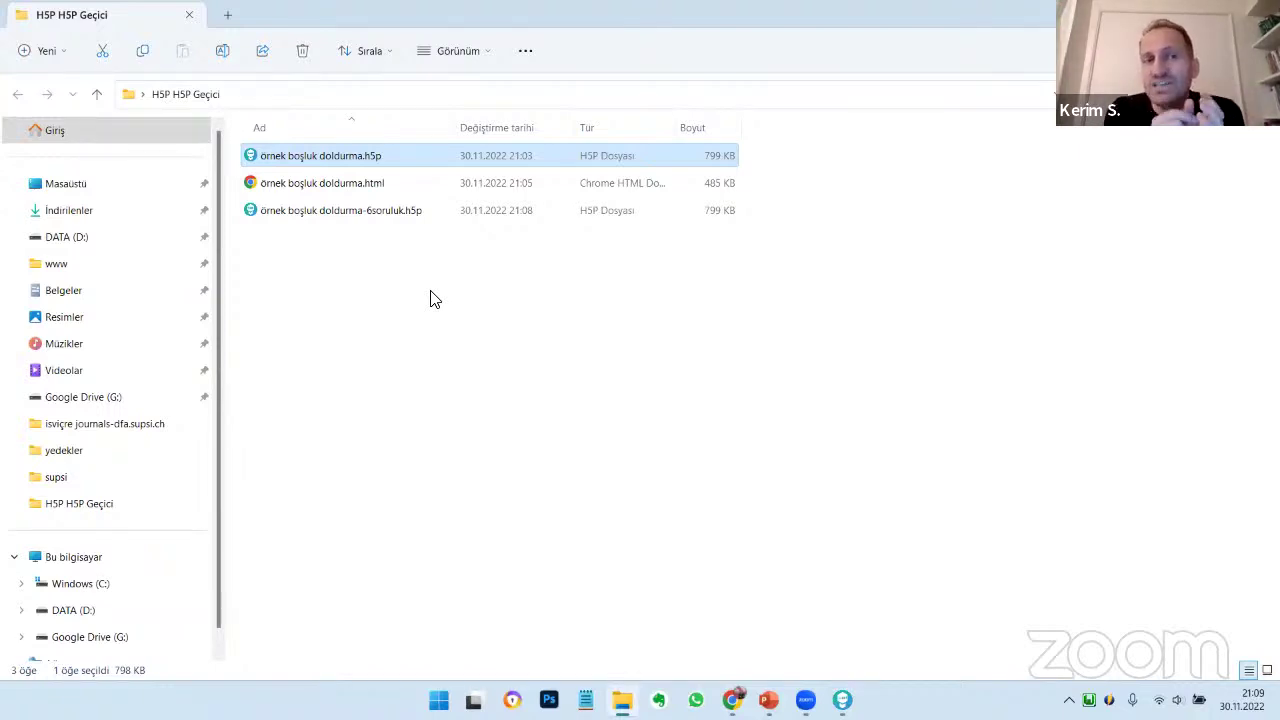
pyautogui.click(362, 190)
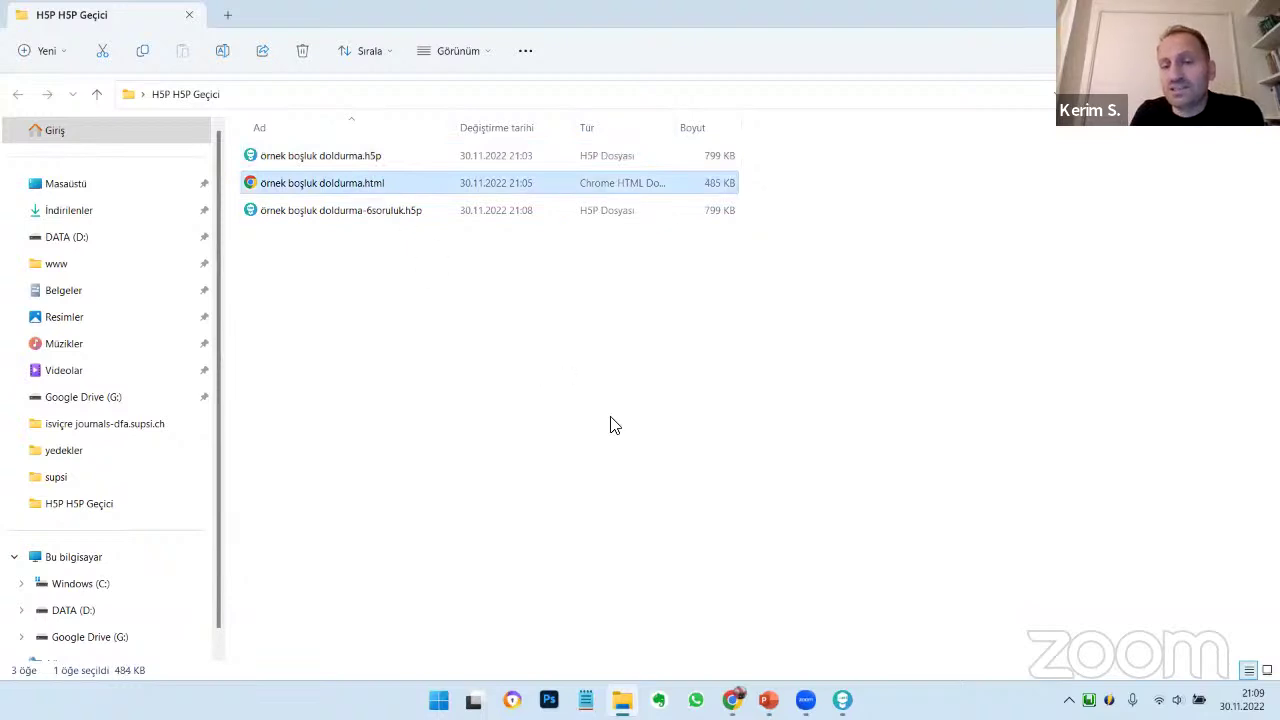
pyautogui.click(842, 700)
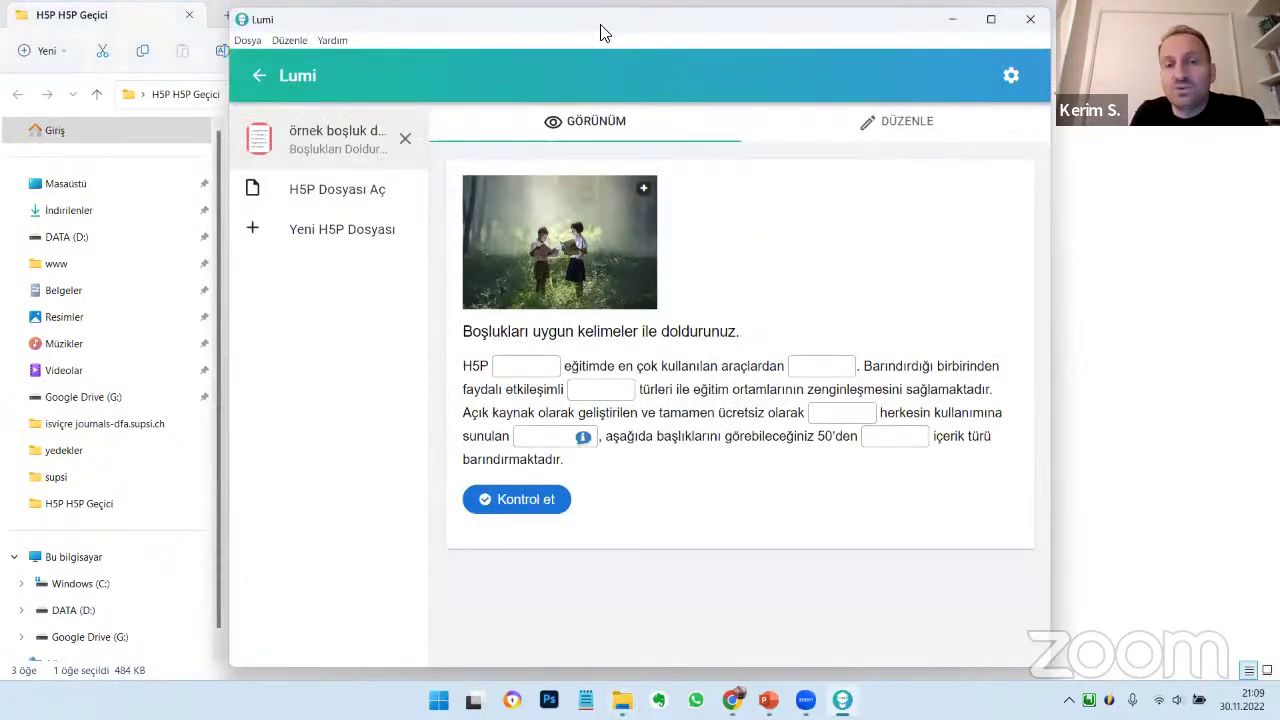
# Shift the Lumi window slightly left and open the Dosya > Dışa Aktar export settings
pyautogui.moveTo(600, 33); pyautogui.dragTo(538, 36)
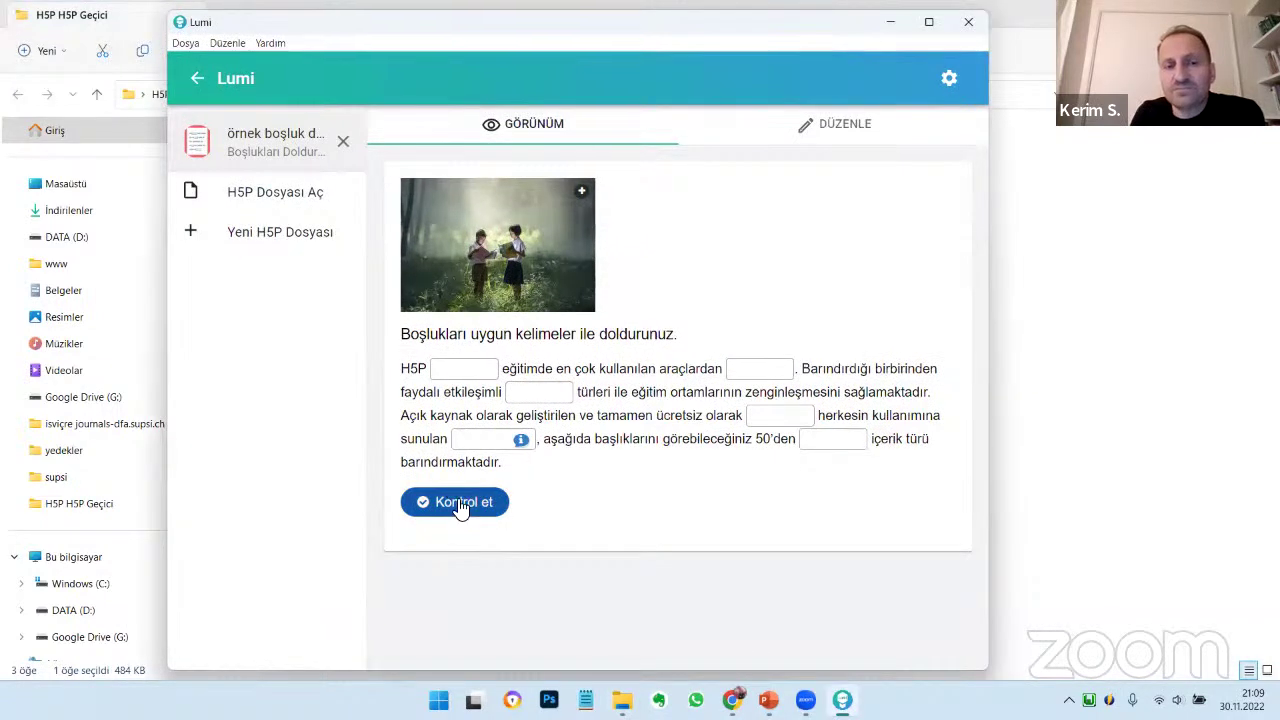
pyautogui.click(196, 44)
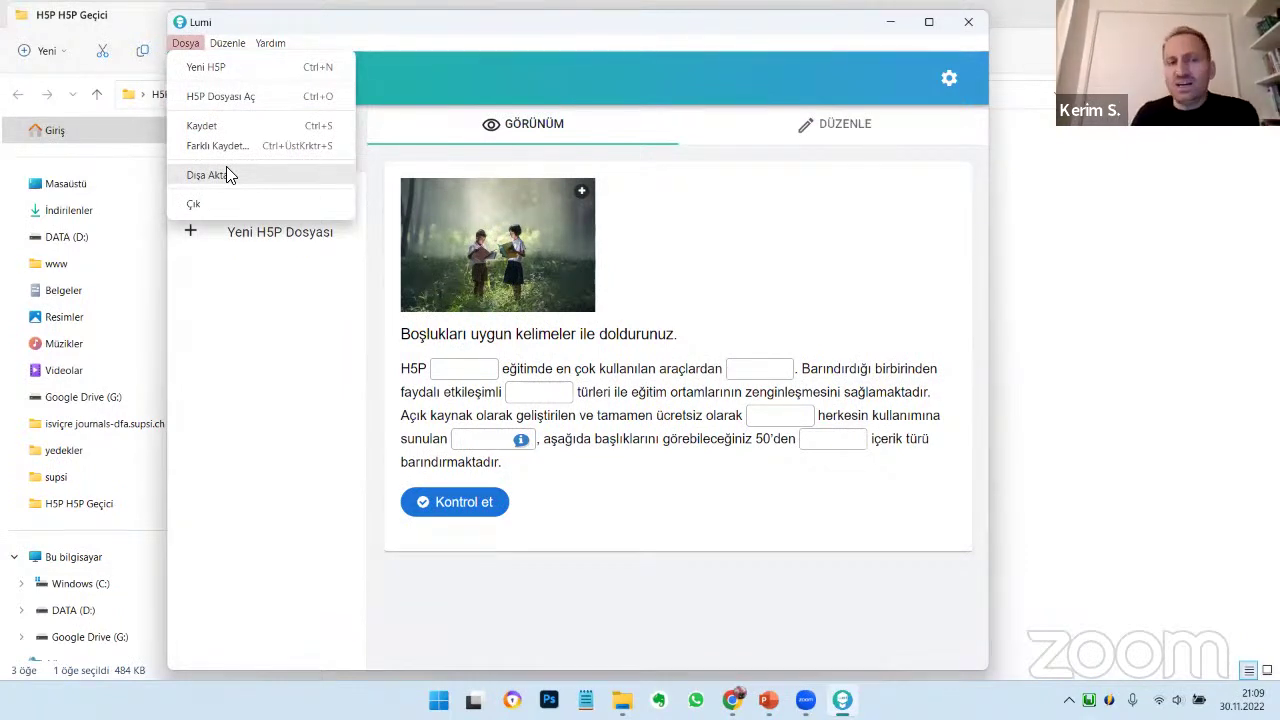
pyautogui.click(230, 175)
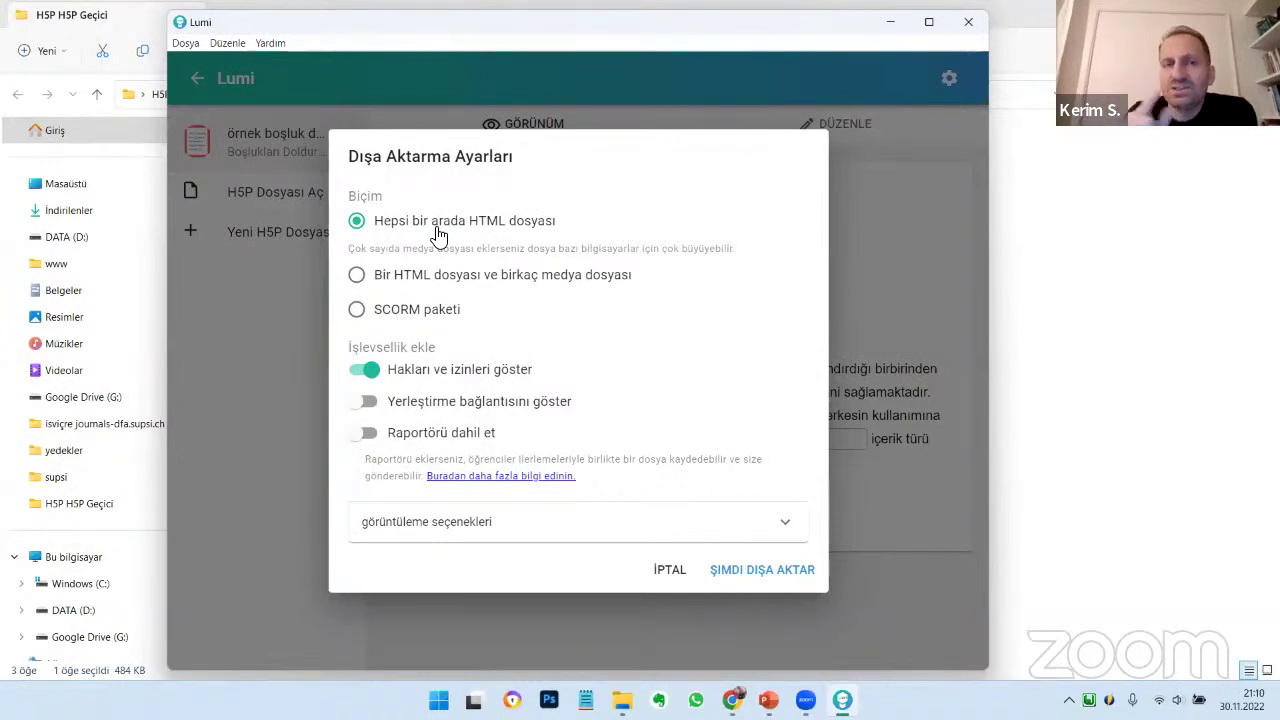
pyautogui.click(437, 228)
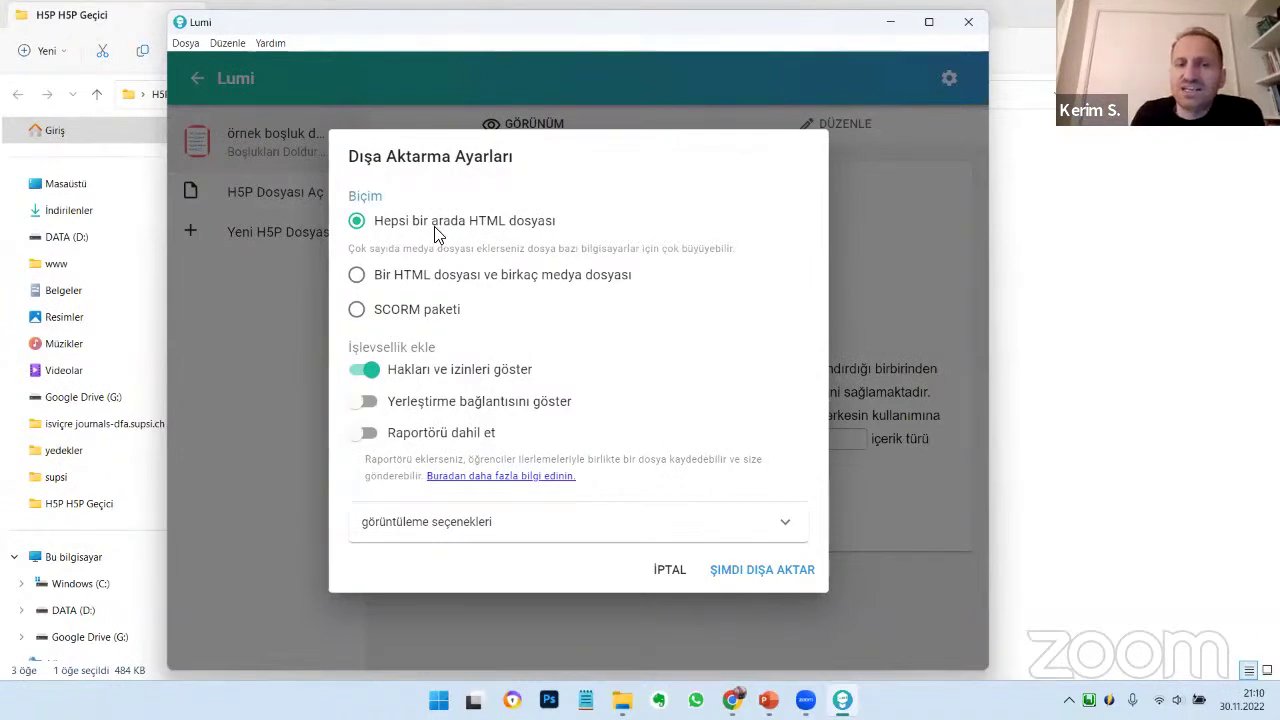
pyautogui.click(462, 380)
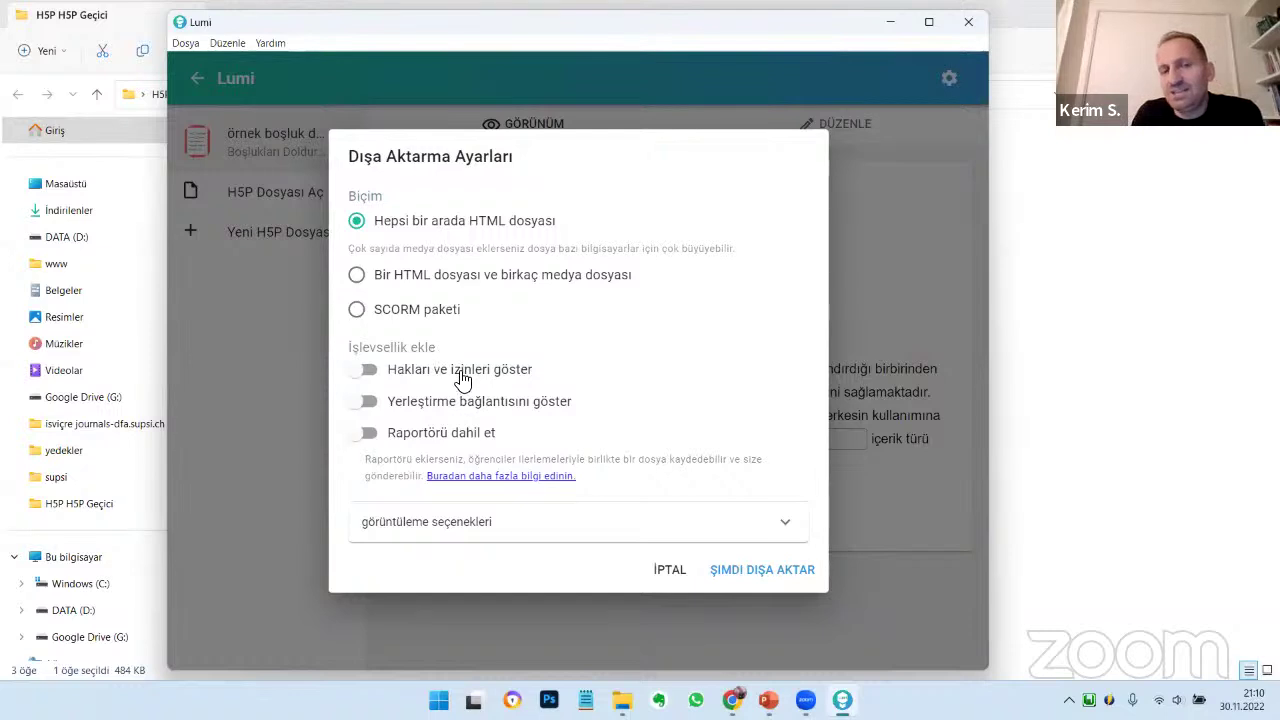
pyautogui.click(462, 380)
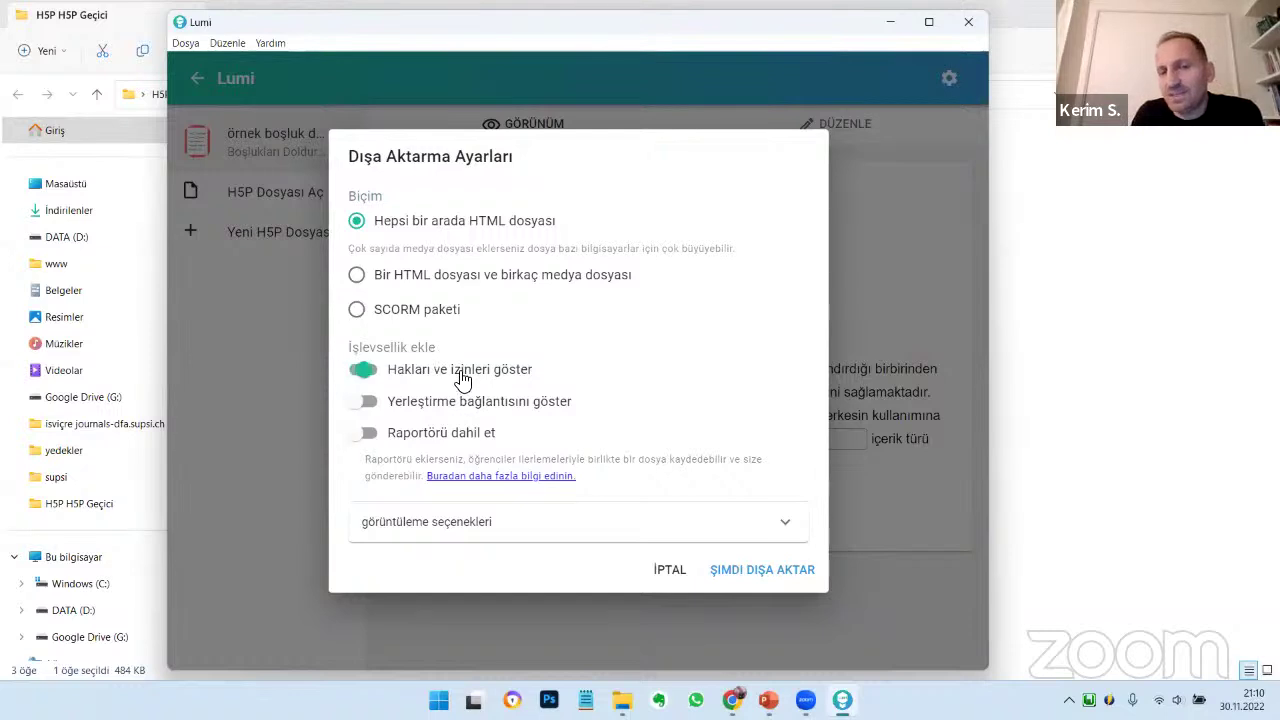
pyautogui.click(468, 538)
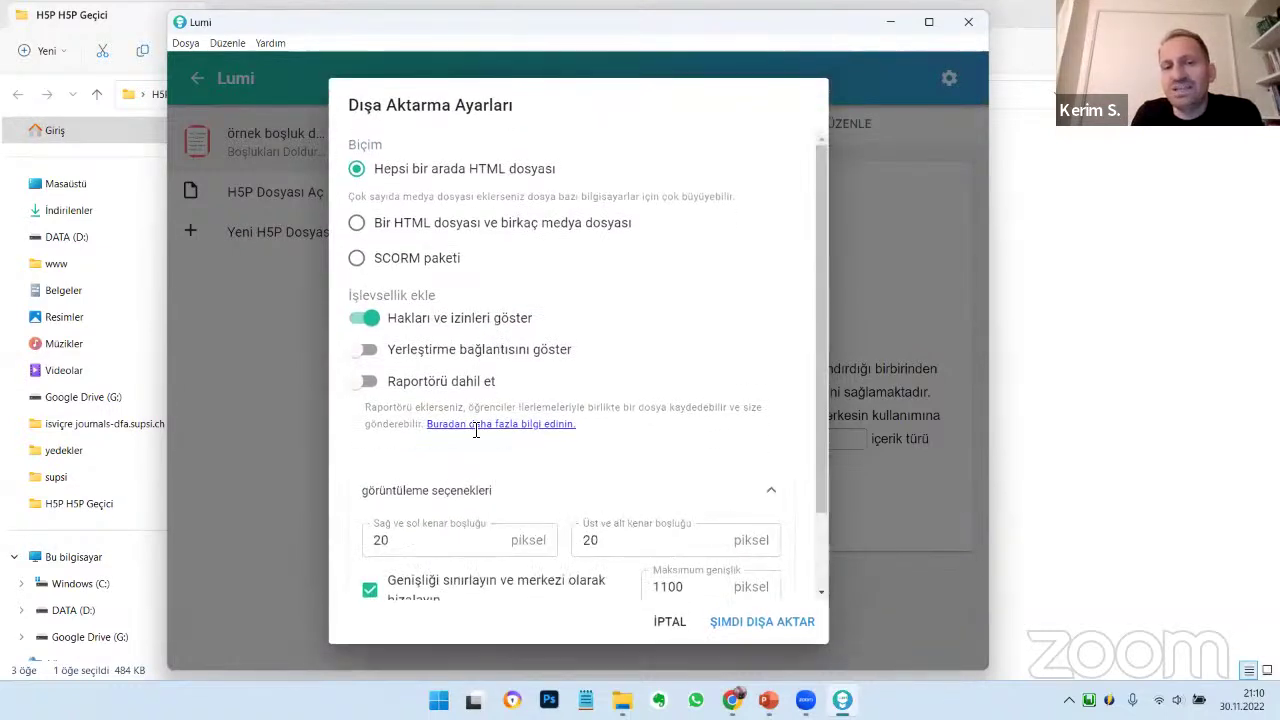
pyautogui.click(443, 320)
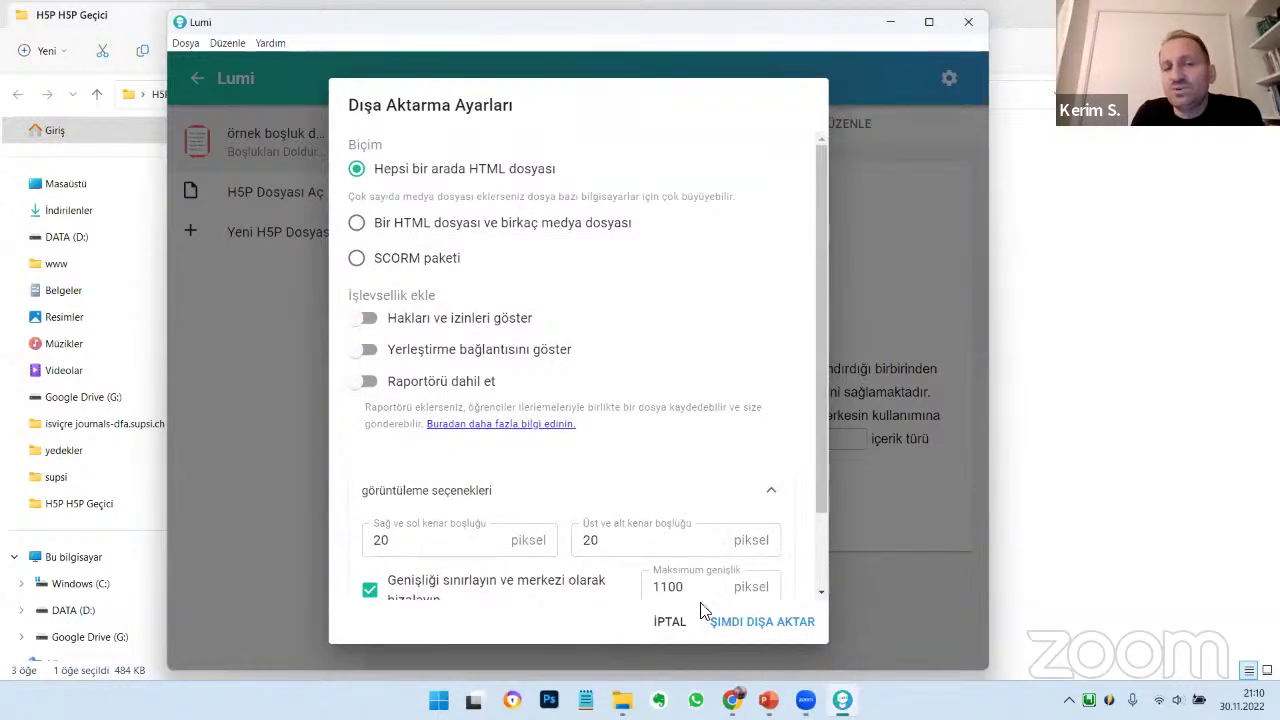
pyautogui.click(450, 320)
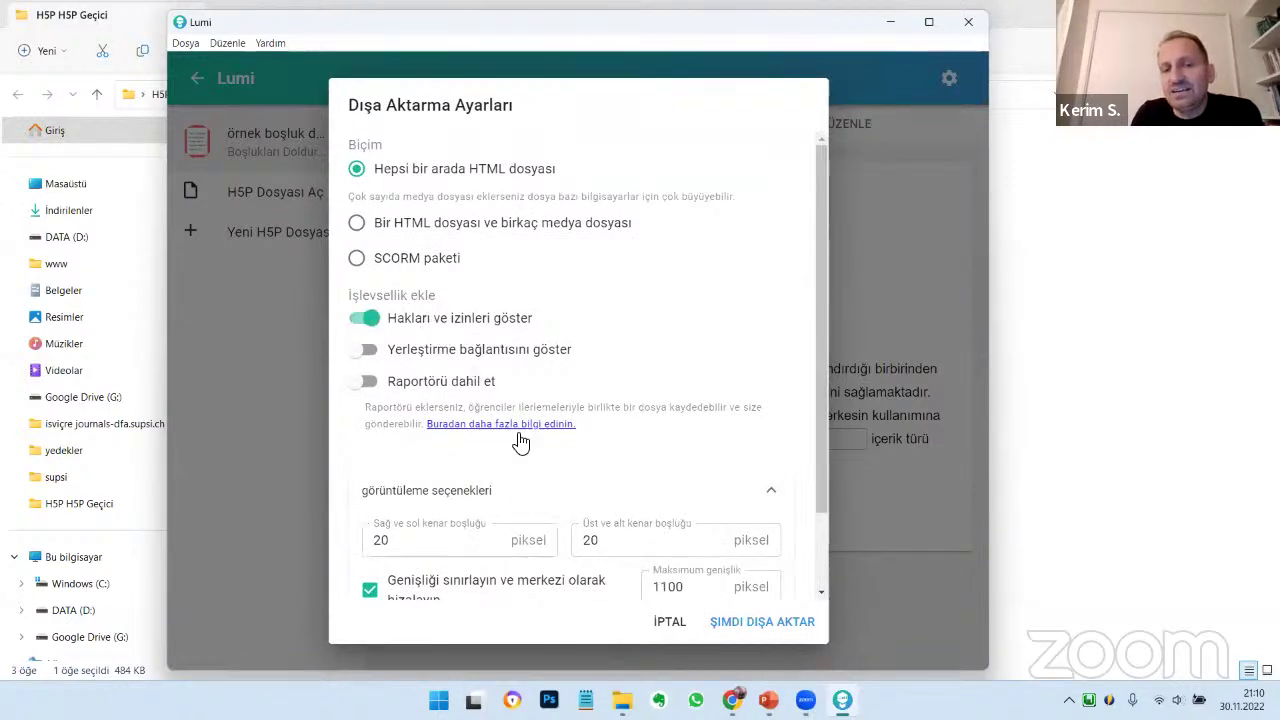
pyautogui.click(771, 490)
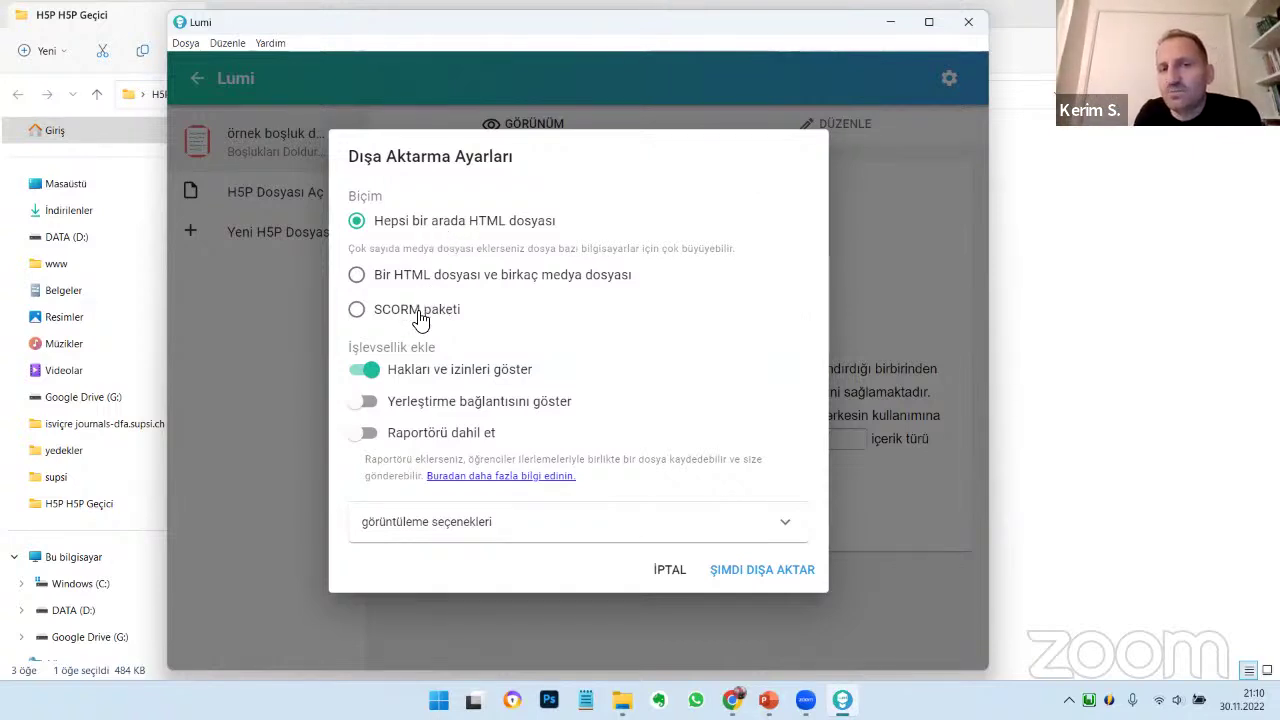
# Export a SCORM package with mastery score 80 as örnek boşluk doldurma.zip into H5P H5P Geçici
pyautogui.click(420, 316)
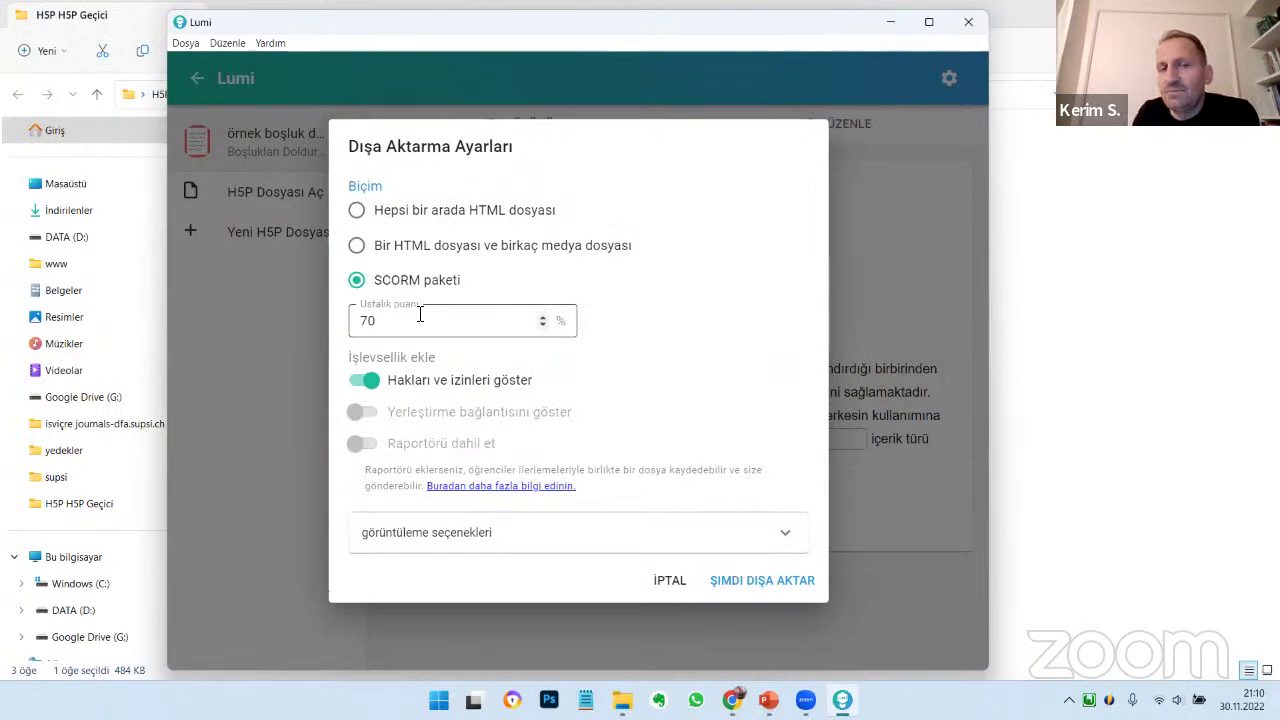
pyautogui.click(418, 322)
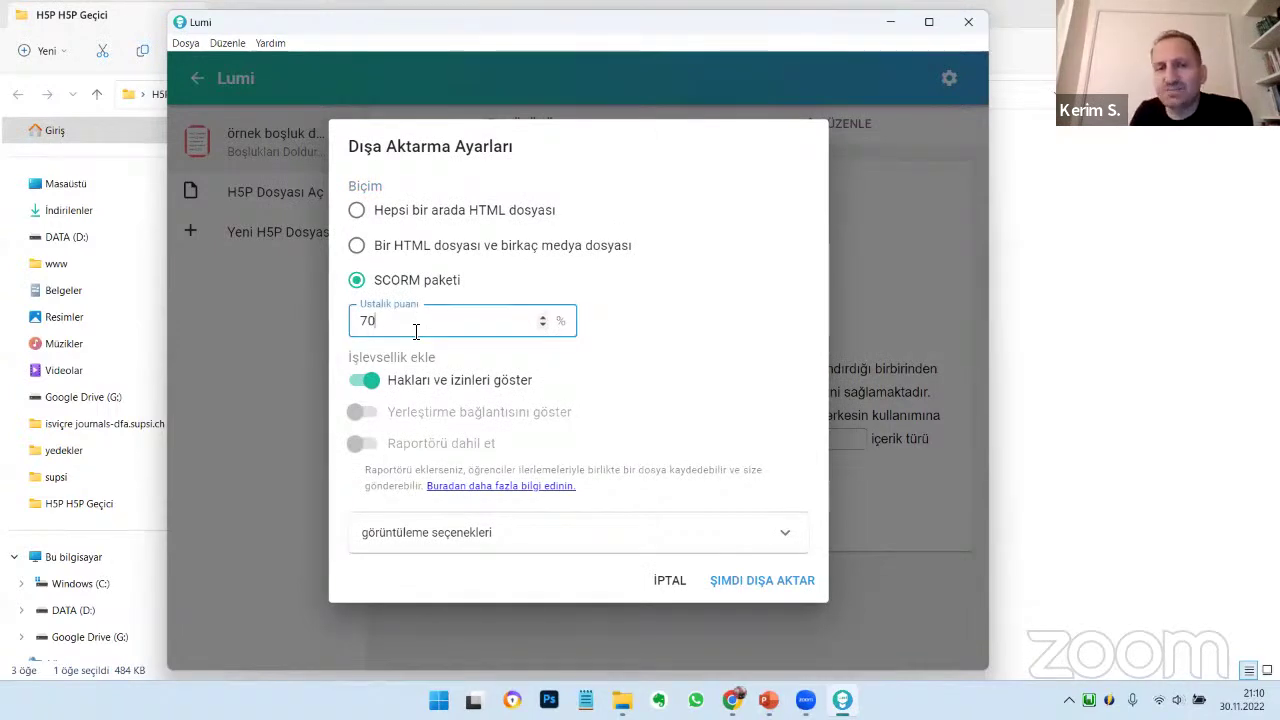
pyautogui.doubleClick(366, 320)
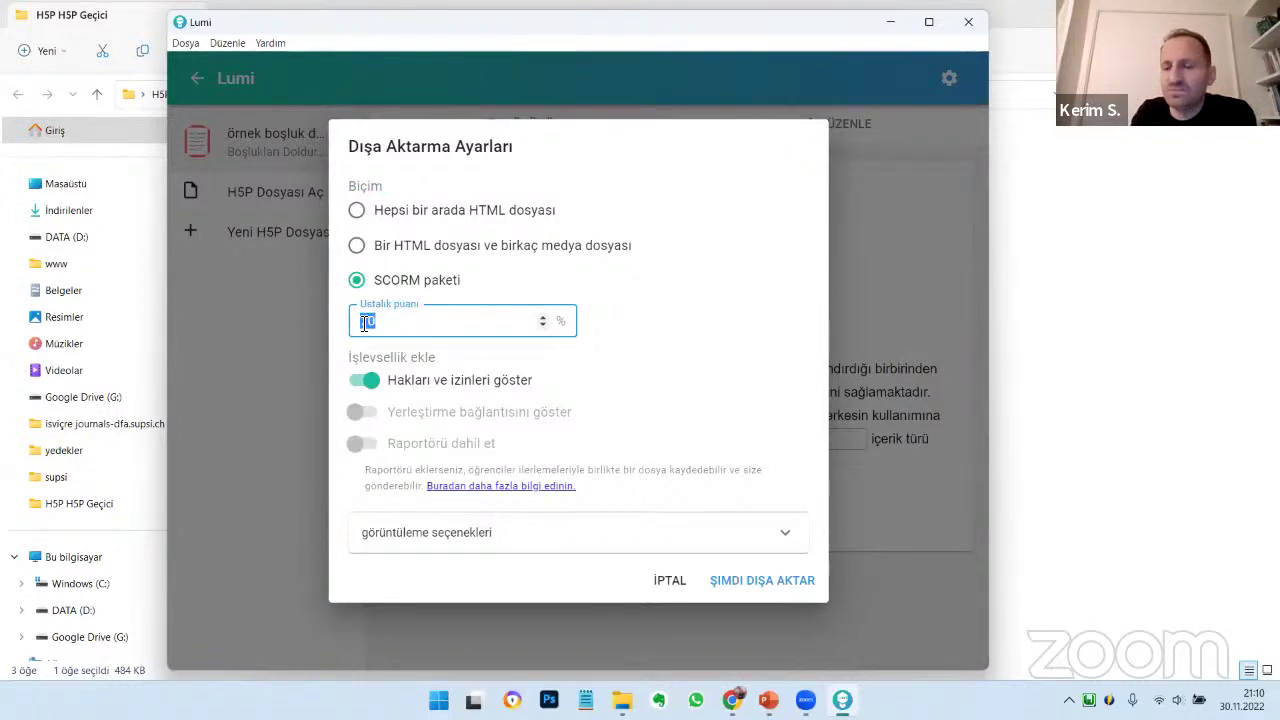
pyautogui.write('80')
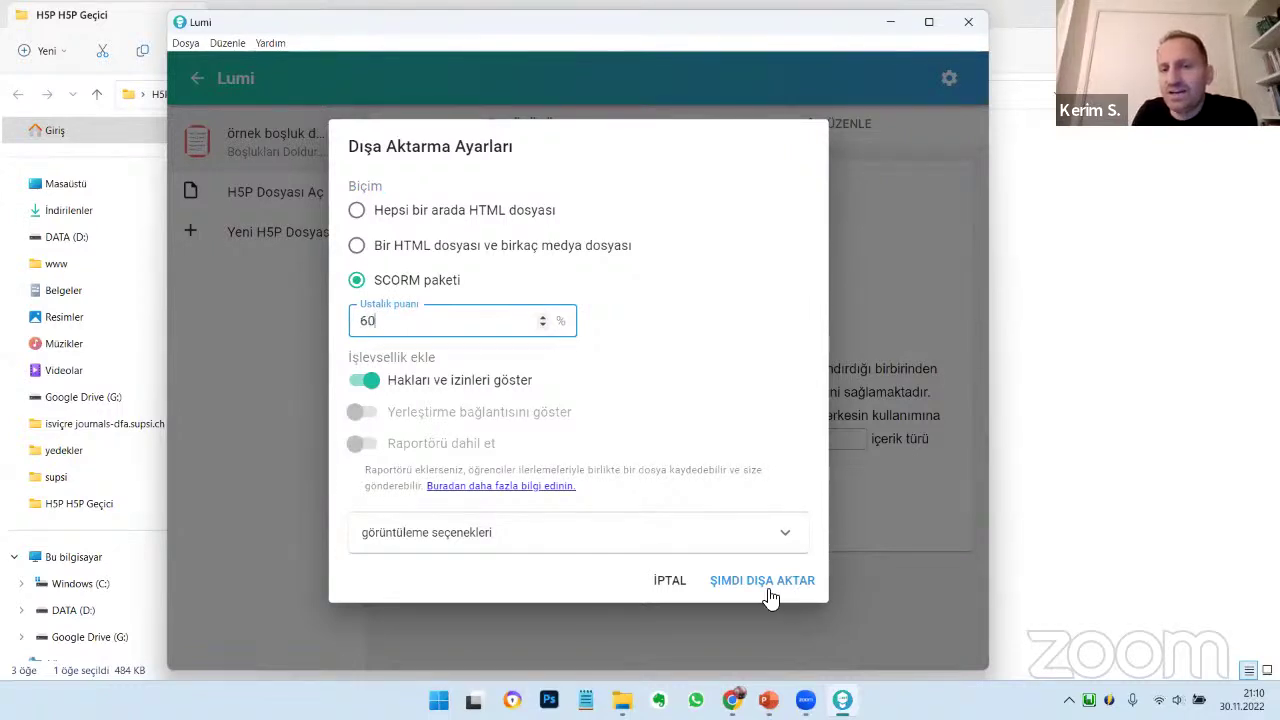
pyautogui.click(770, 586)
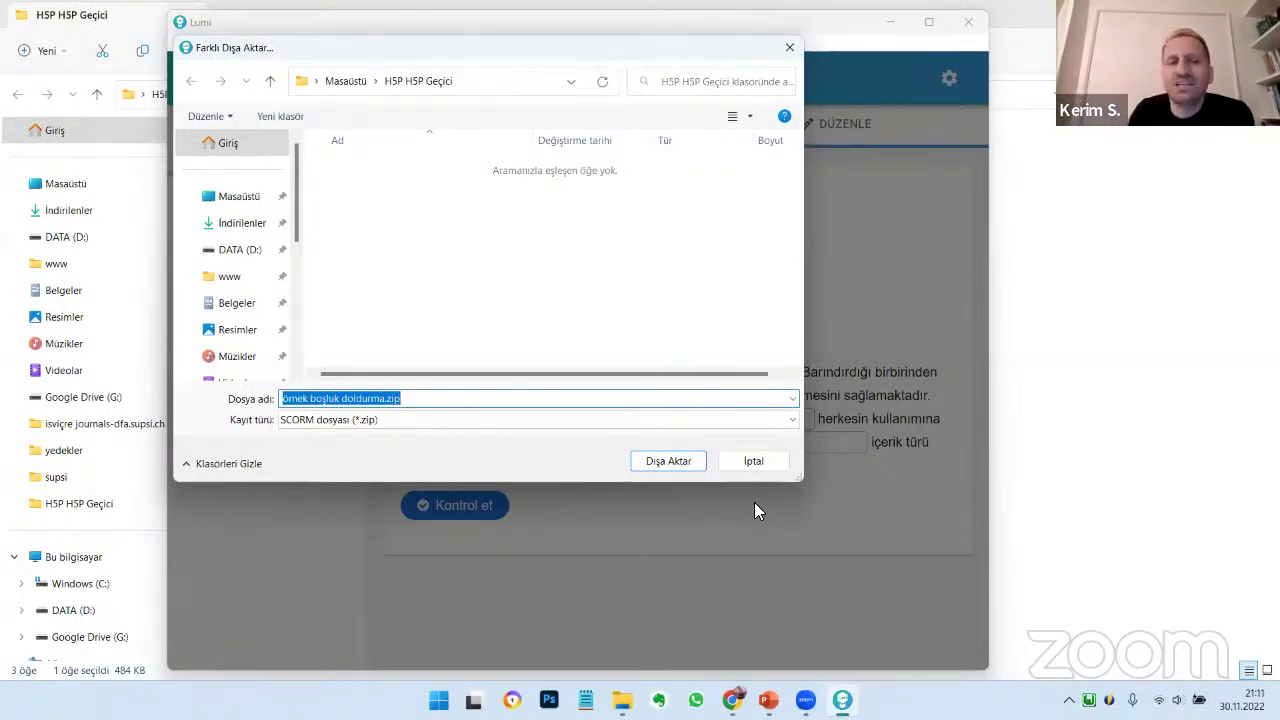
pyautogui.click(448, 400)
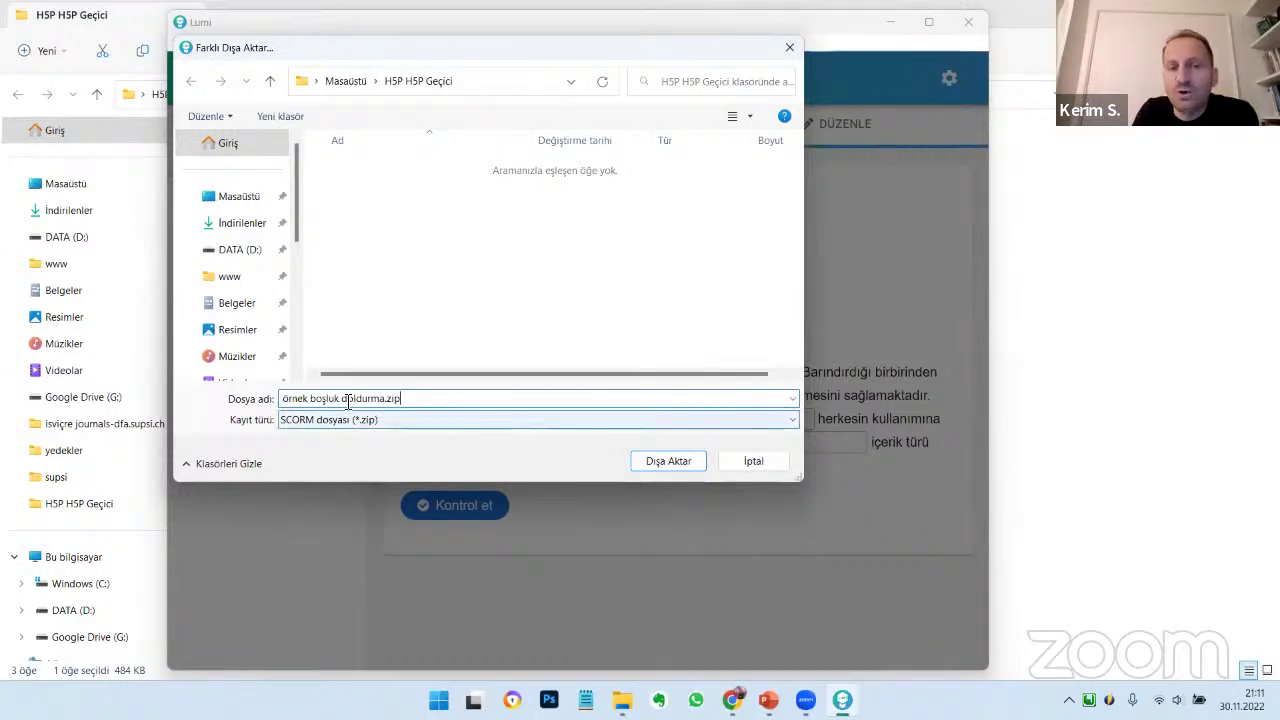
pyautogui.hotkey('ctrl', 'a')
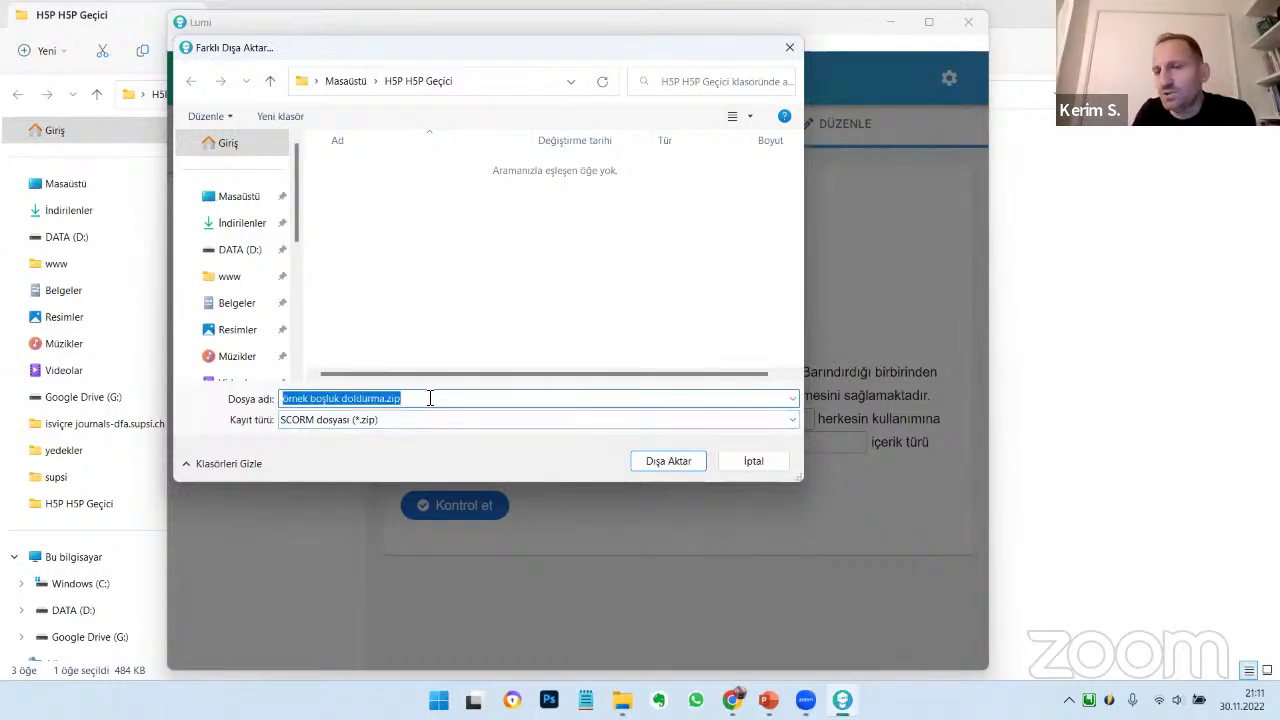
pyautogui.click(667, 462)
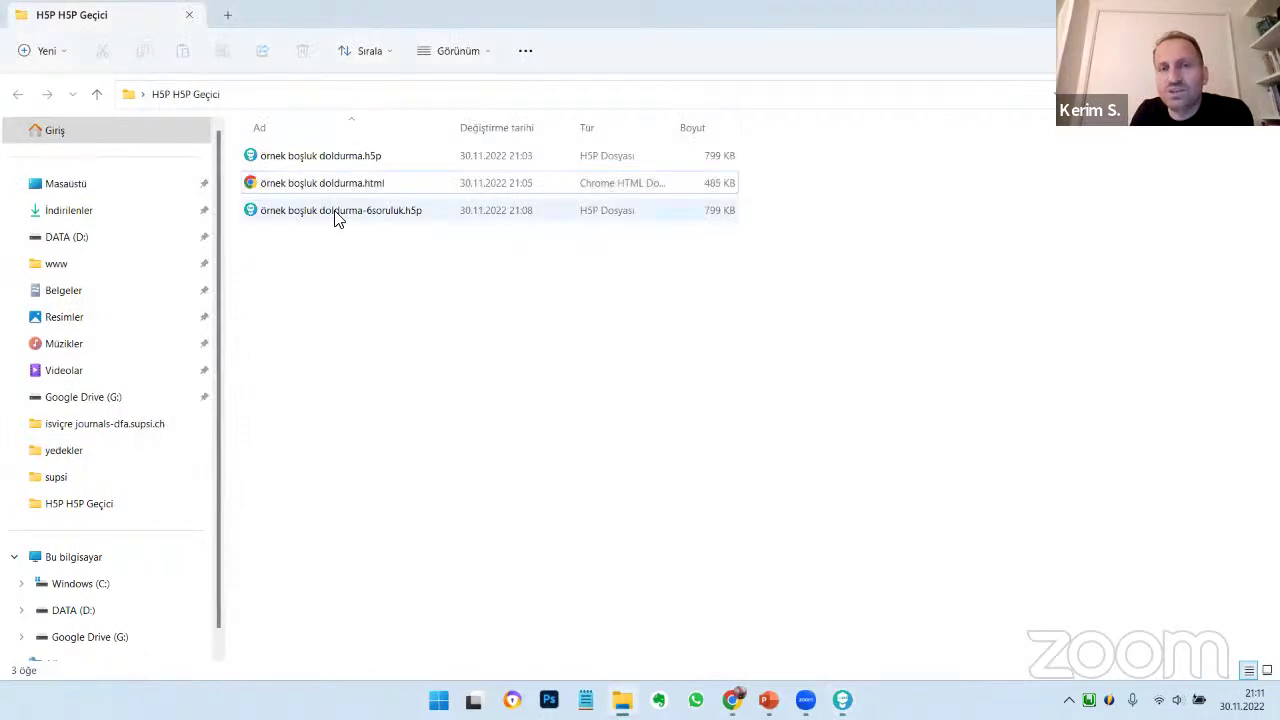
# Widen the Name column and open 'ornekboşlukdoldurma_v1.0.0_2022-11-30.zip' in WinRAR
pyautogui.click(372, 296)
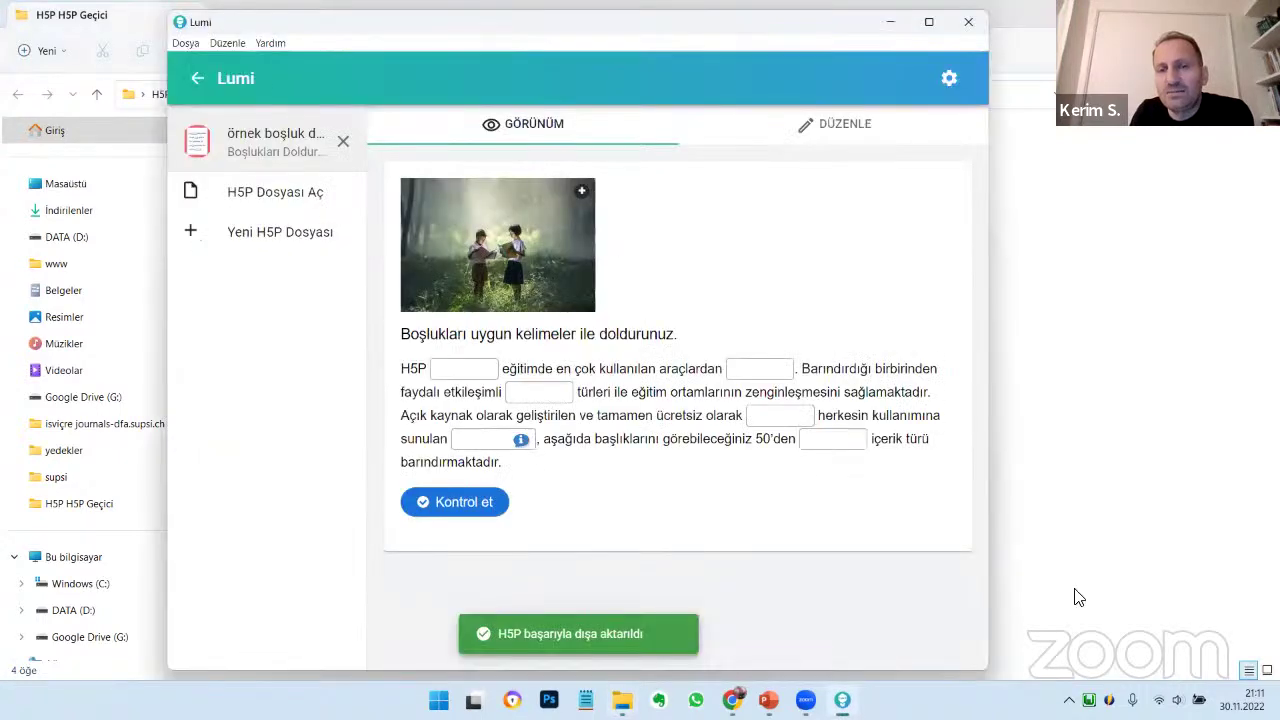
pyautogui.click(1077, 597)
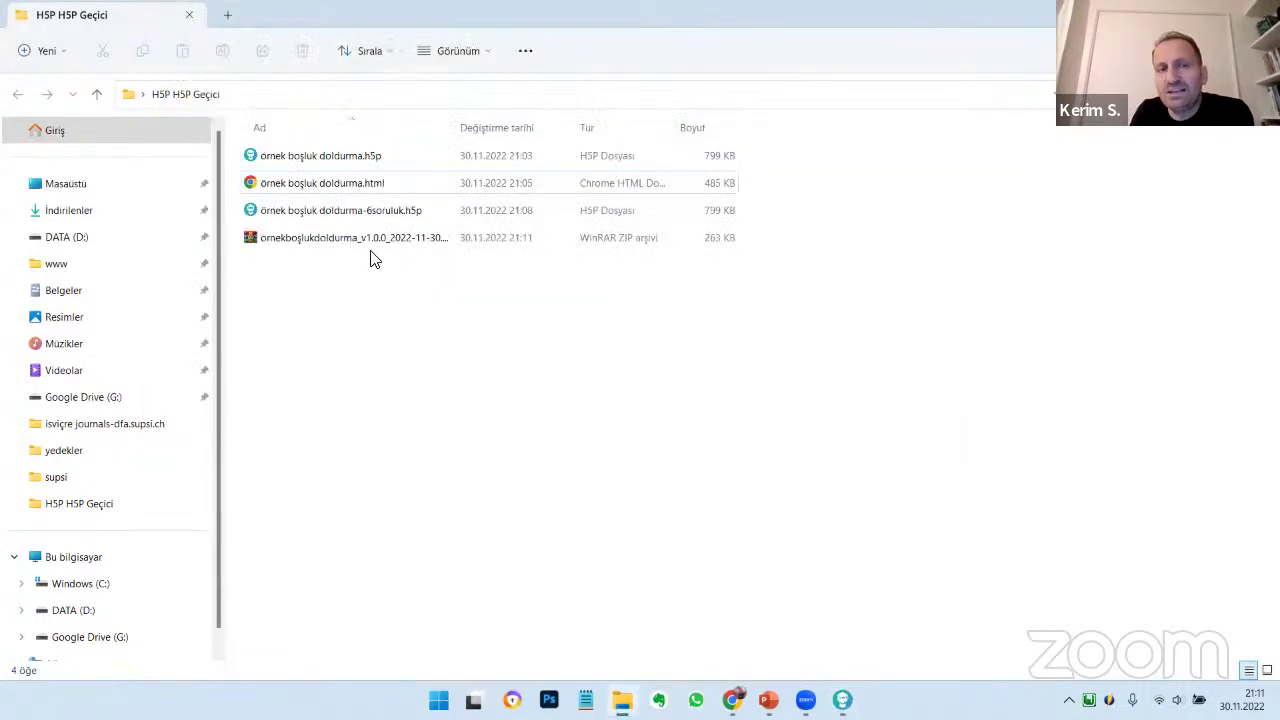
pyautogui.click(426, 244)
pyautogui.moveTo(456, 128); pyautogui.dragTo(592, 127)
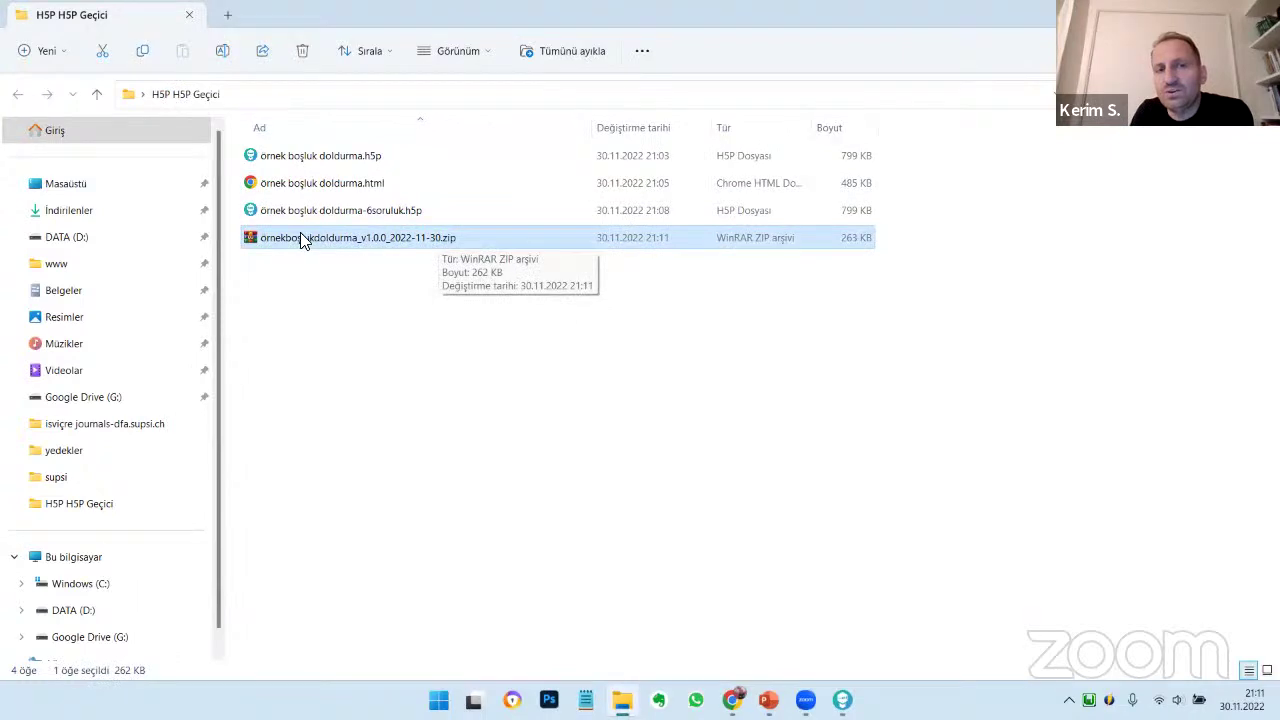
pyautogui.click(443, 266)
pyautogui.click(416, 237)
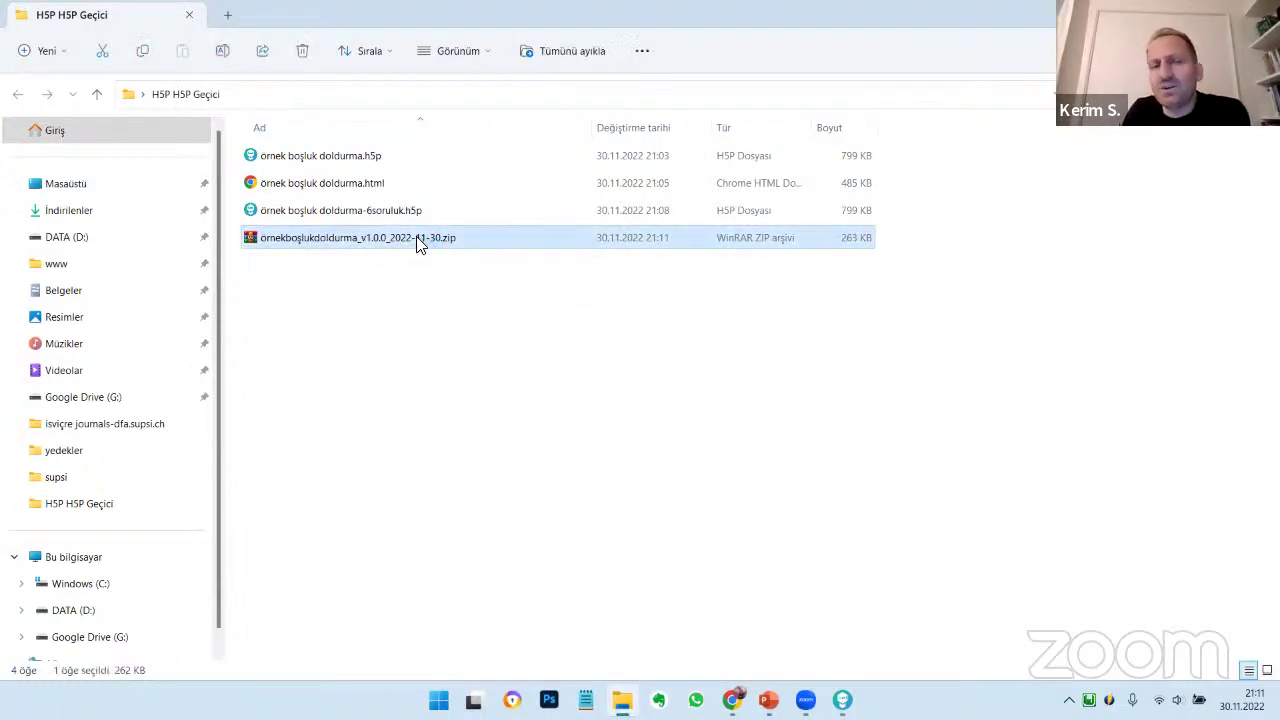
pyautogui.doubleClick(418, 242)
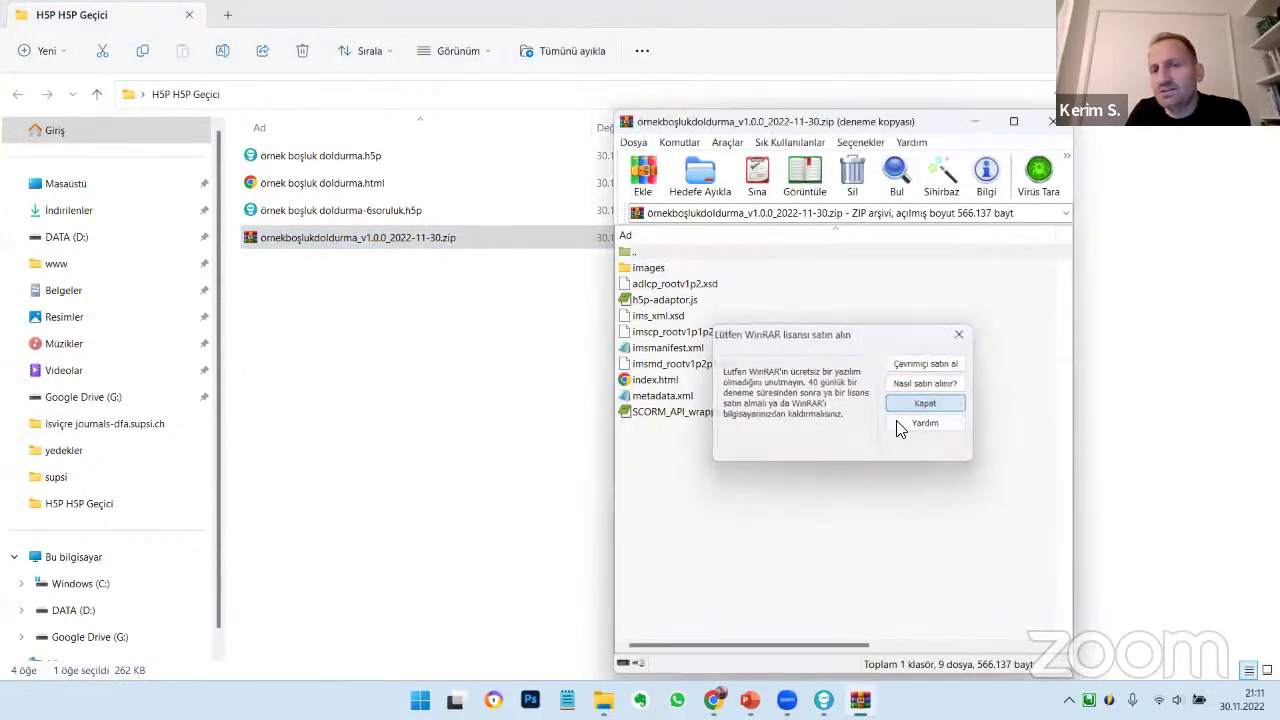
# Dismiss the WinRAR licence reminder, select the archive's files, then close WinRAR and reselect the zip
pyautogui.click(925, 403)
pyautogui.moveTo(715, 467); pyautogui.dragTo(650, 270)
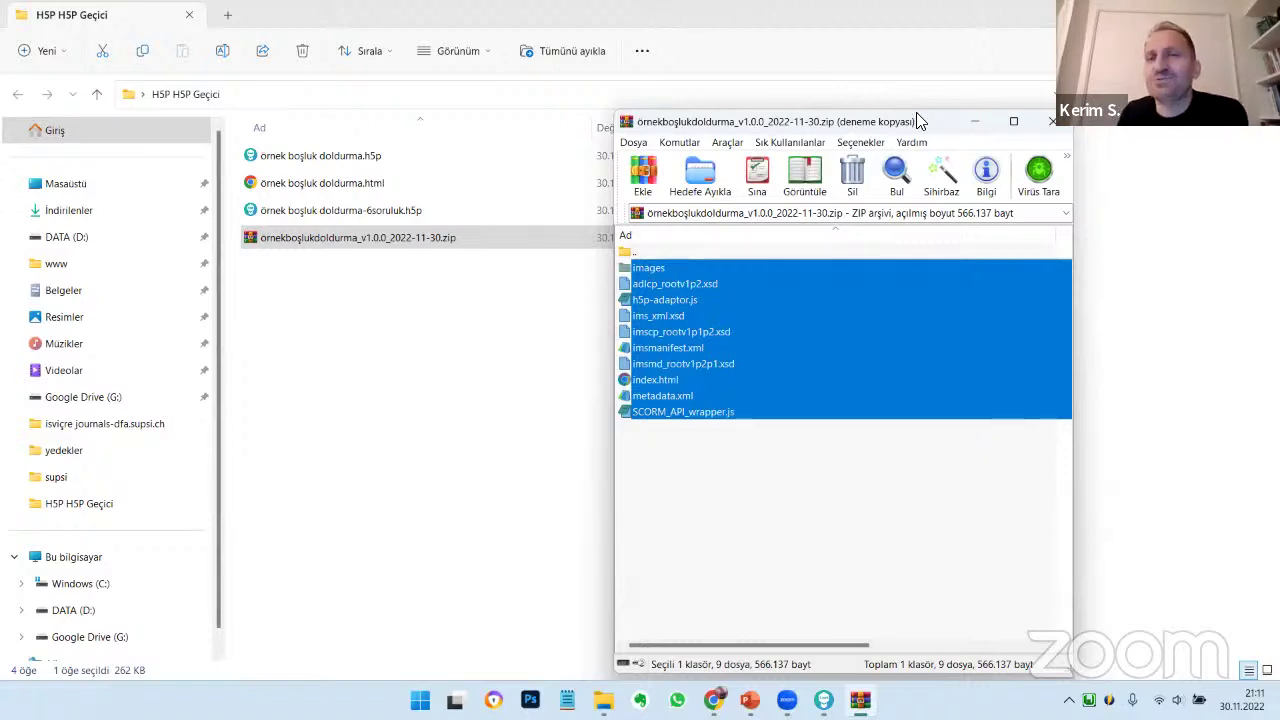
pyautogui.moveTo(916, 112); pyautogui.dragTo(816, 100)
pyautogui.click(951, 108)
pyautogui.click(343, 240)
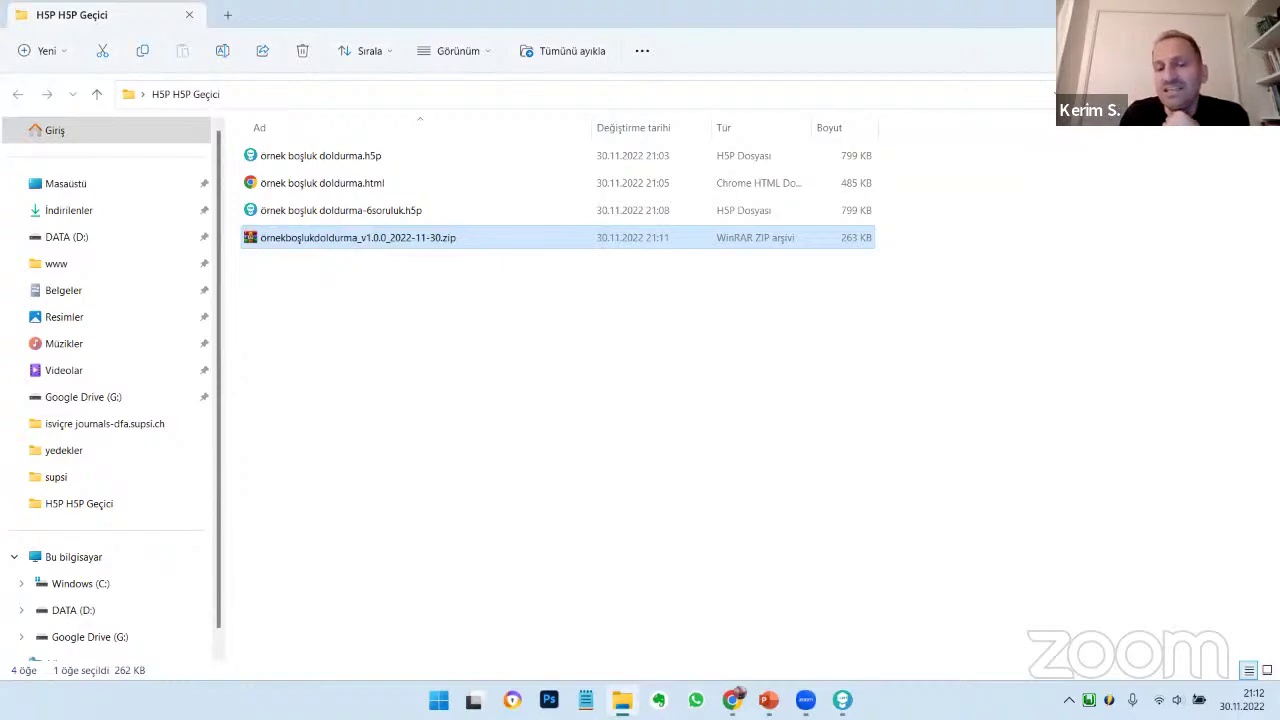
# Google 'h5p to scorm' in a new Chrome tab and open the H5P SCORM Packager 1.0 result
pyautogui.click(732, 700)
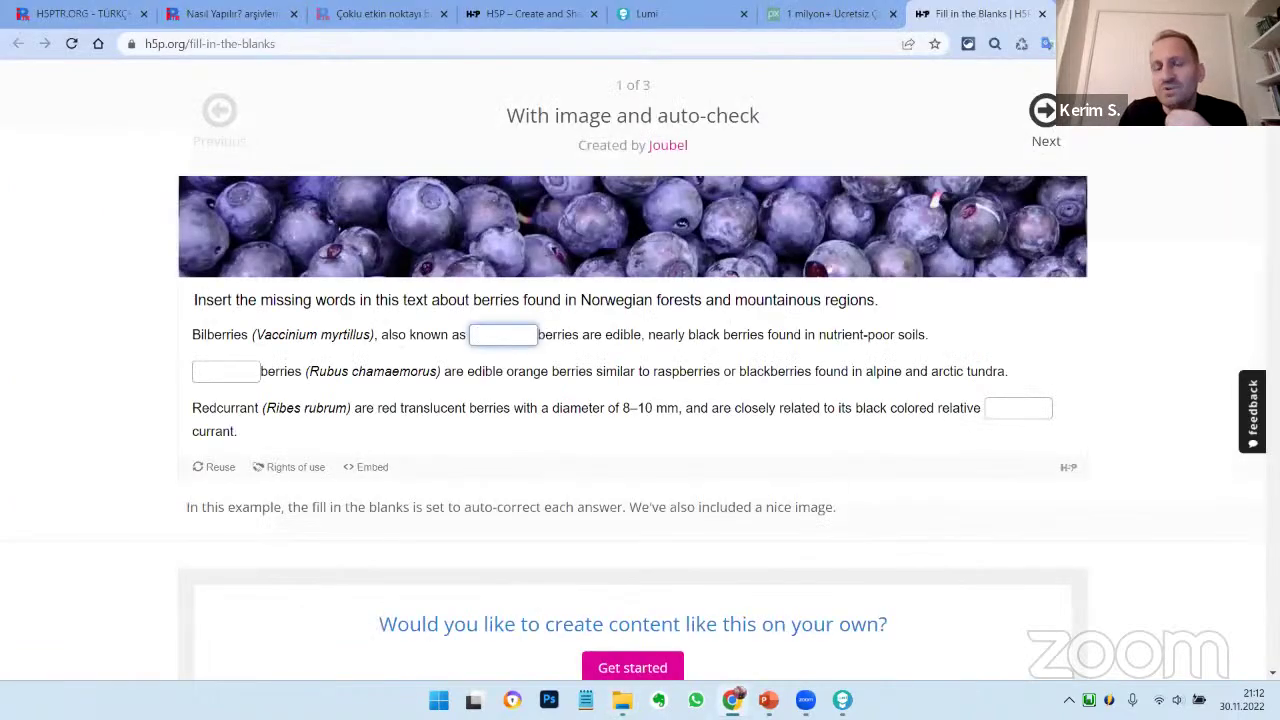
pyautogui.hotkey('ctrl', 't')
pyautogui.write('h5p')
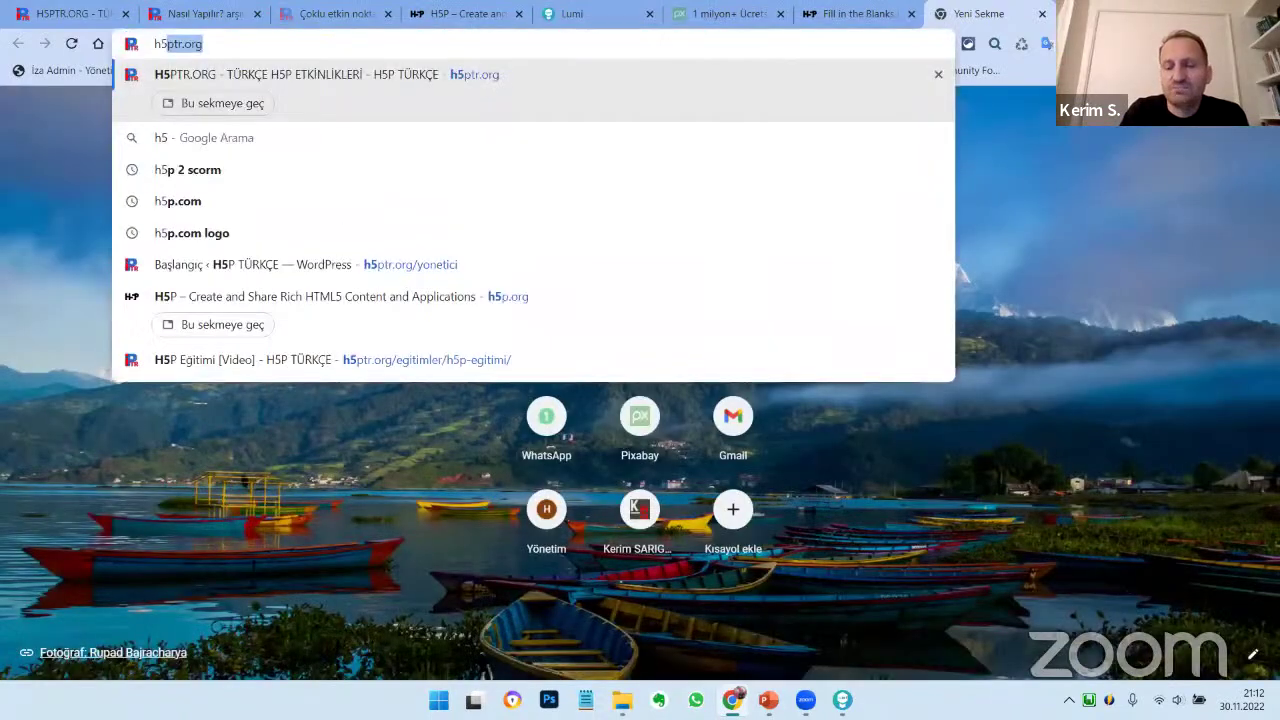
pyautogui.write(' to')
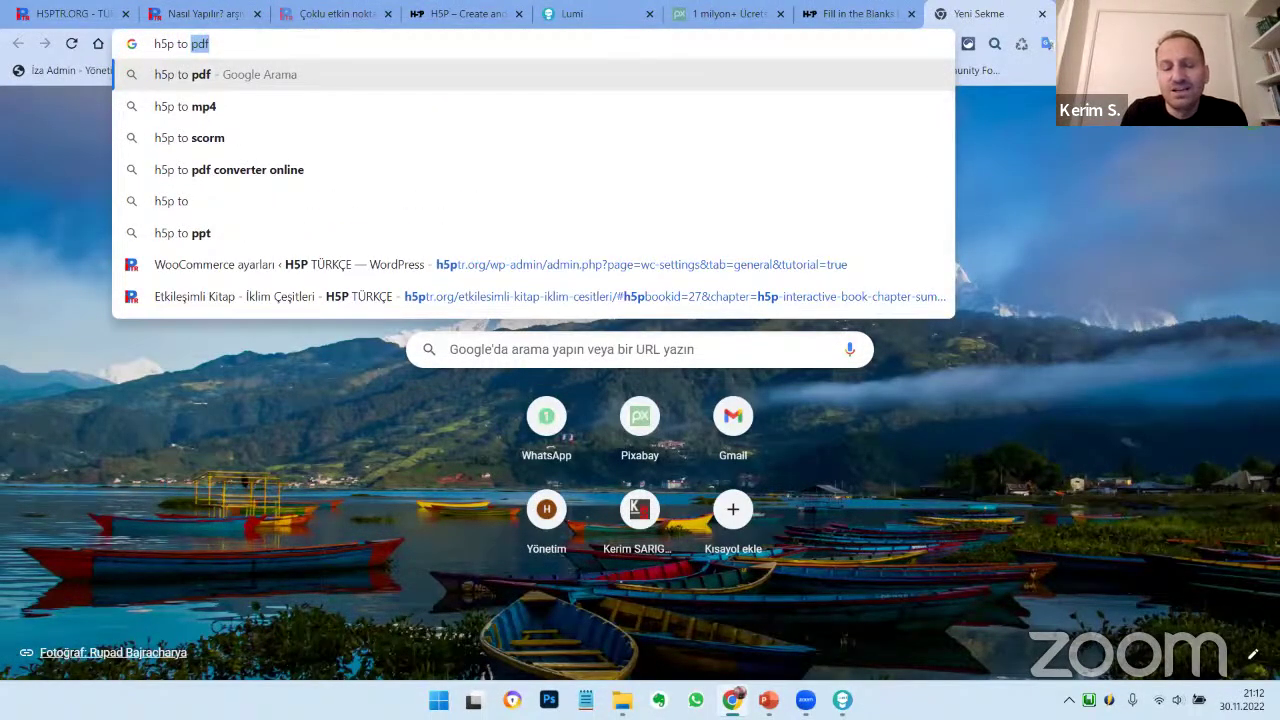
pyautogui.write(' scorm')
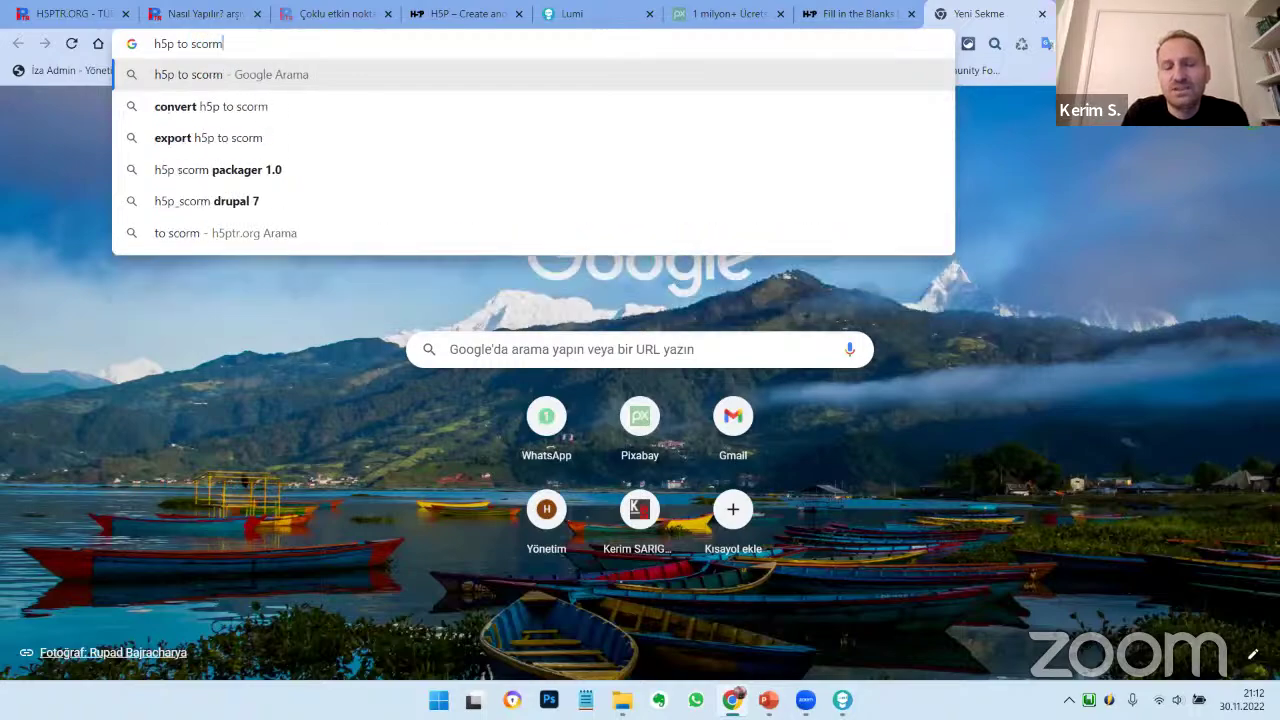
pyautogui.press('Return')
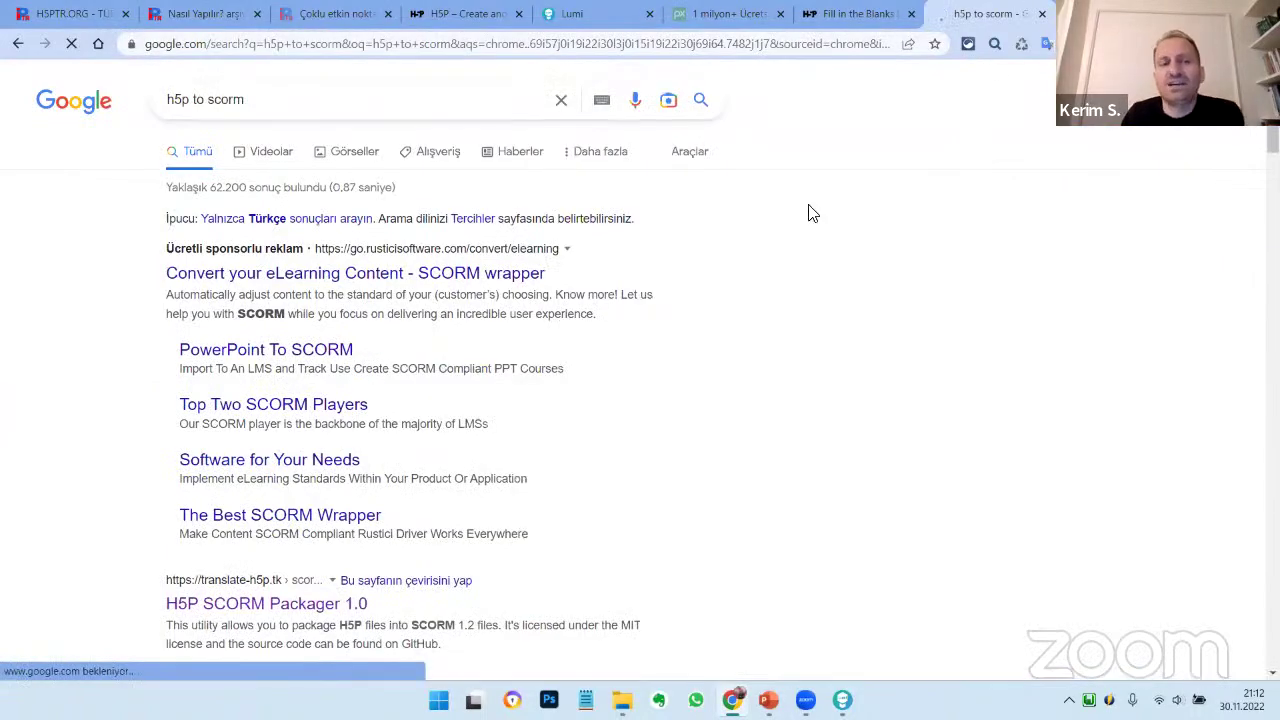
pyautogui.scroll(-3, 600, 283)
pyautogui.click(260, 328)
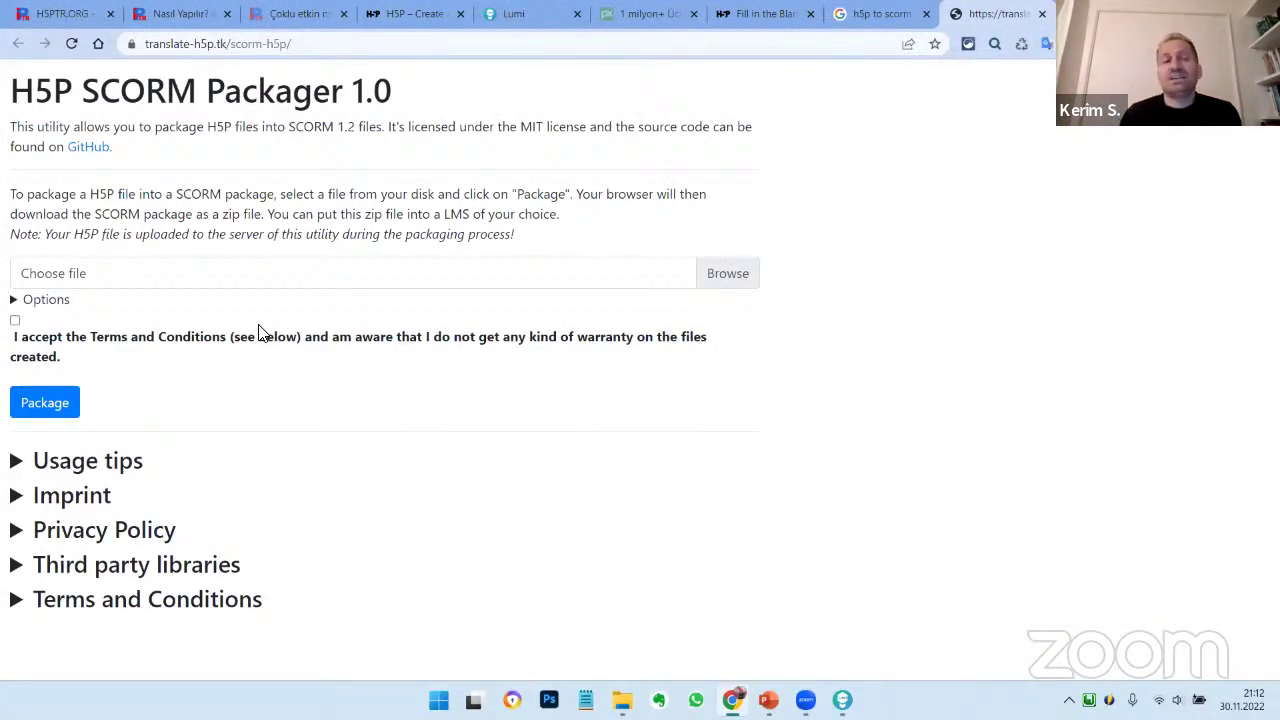
# Upload örnek boşluk doldurma.h5p from the Desktop's H5P H5P Geçici folder to the packager
pyautogui.click(709, 277)
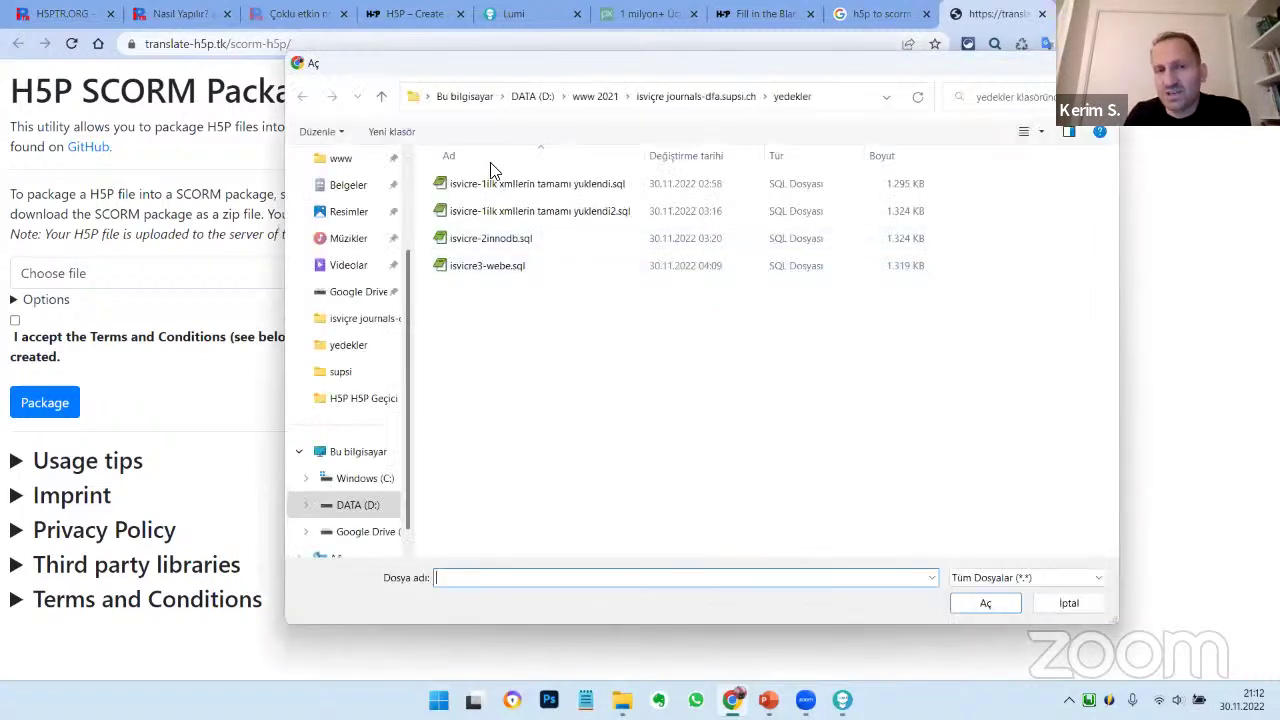
pyautogui.click(502, 96)
pyautogui.click(460, 93)
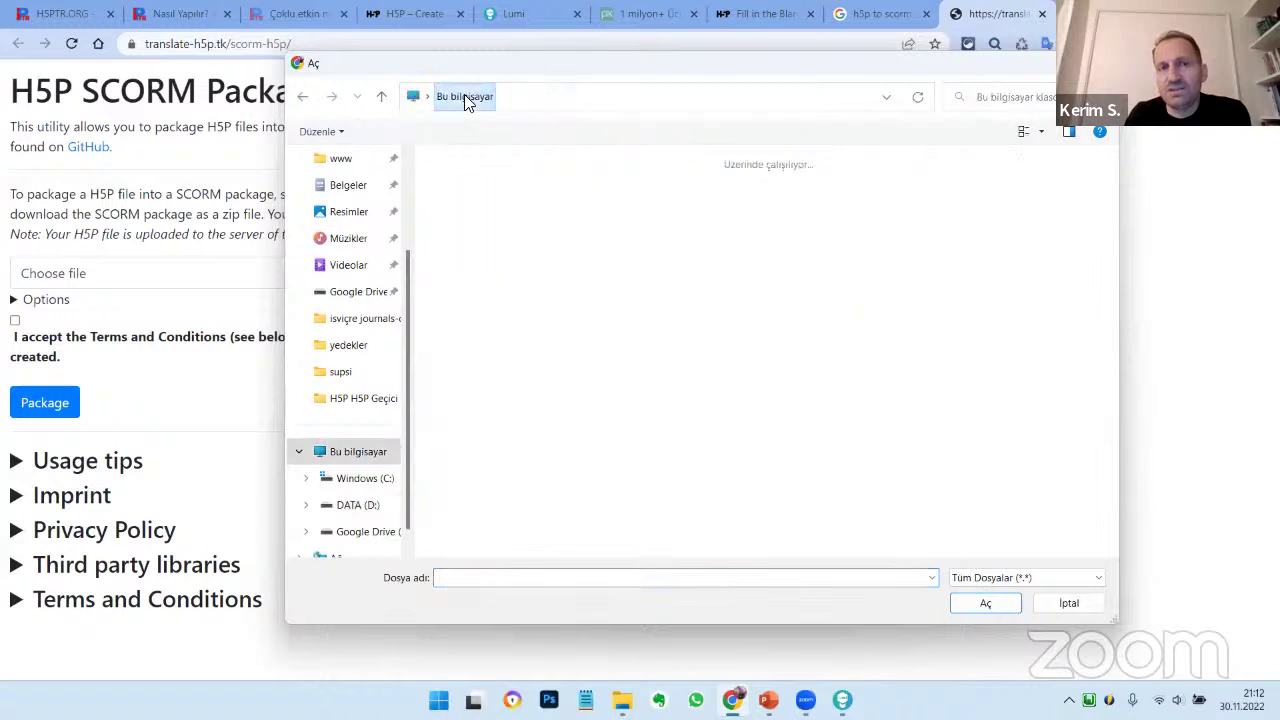
pyautogui.click(347, 160)
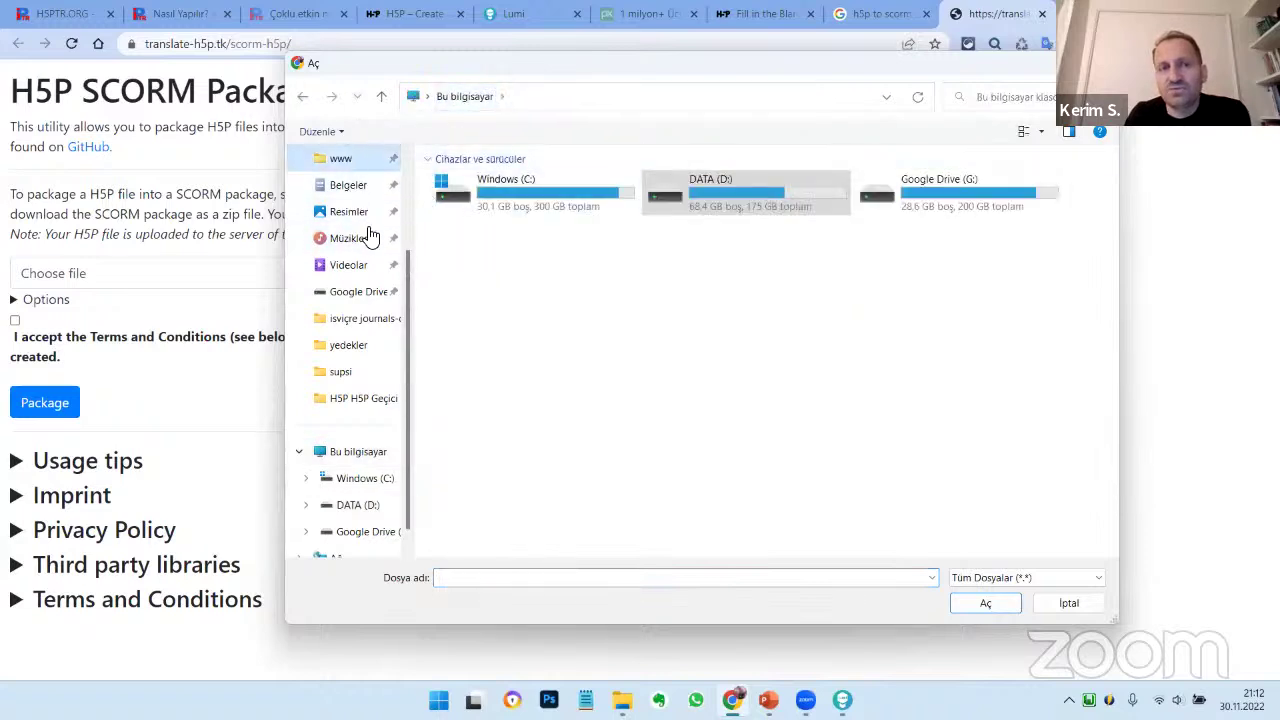
pyautogui.scroll(2, 360, 220)
pyautogui.click(340, 160)
pyautogui.click(363, 218)
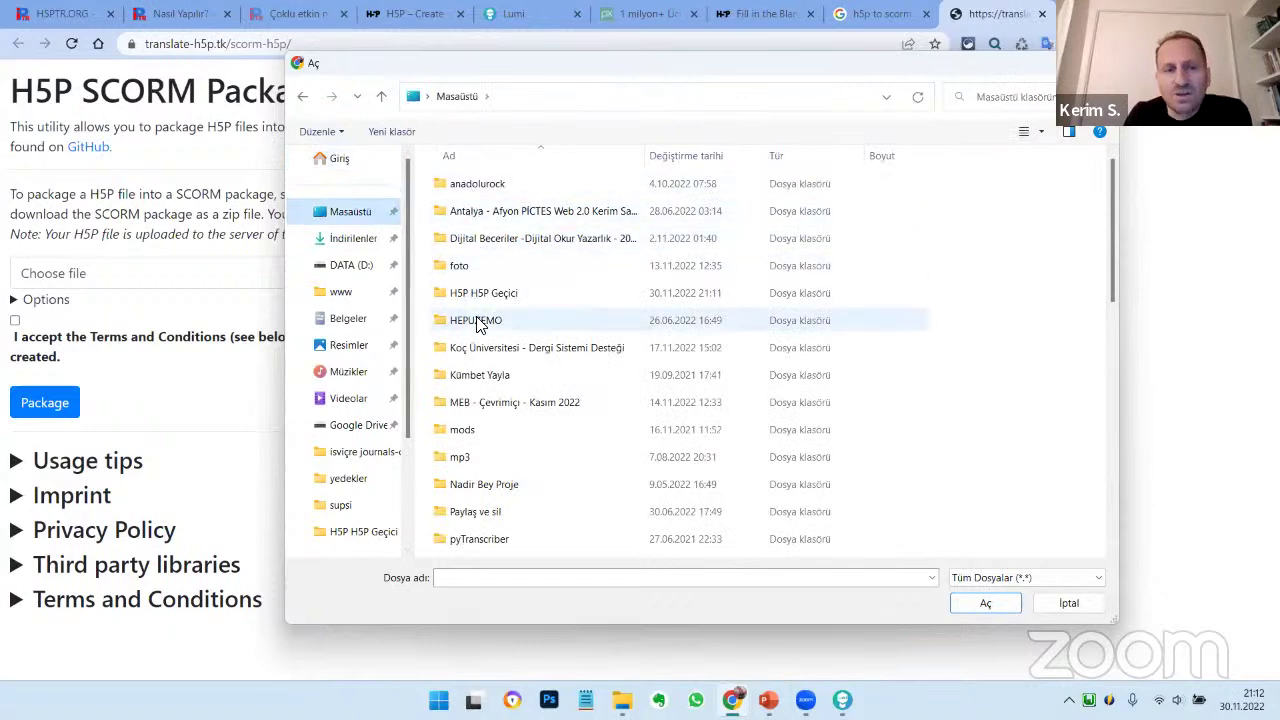
pyautogui.doubleClick(476, 293)
pyautogui.click(472, 190)
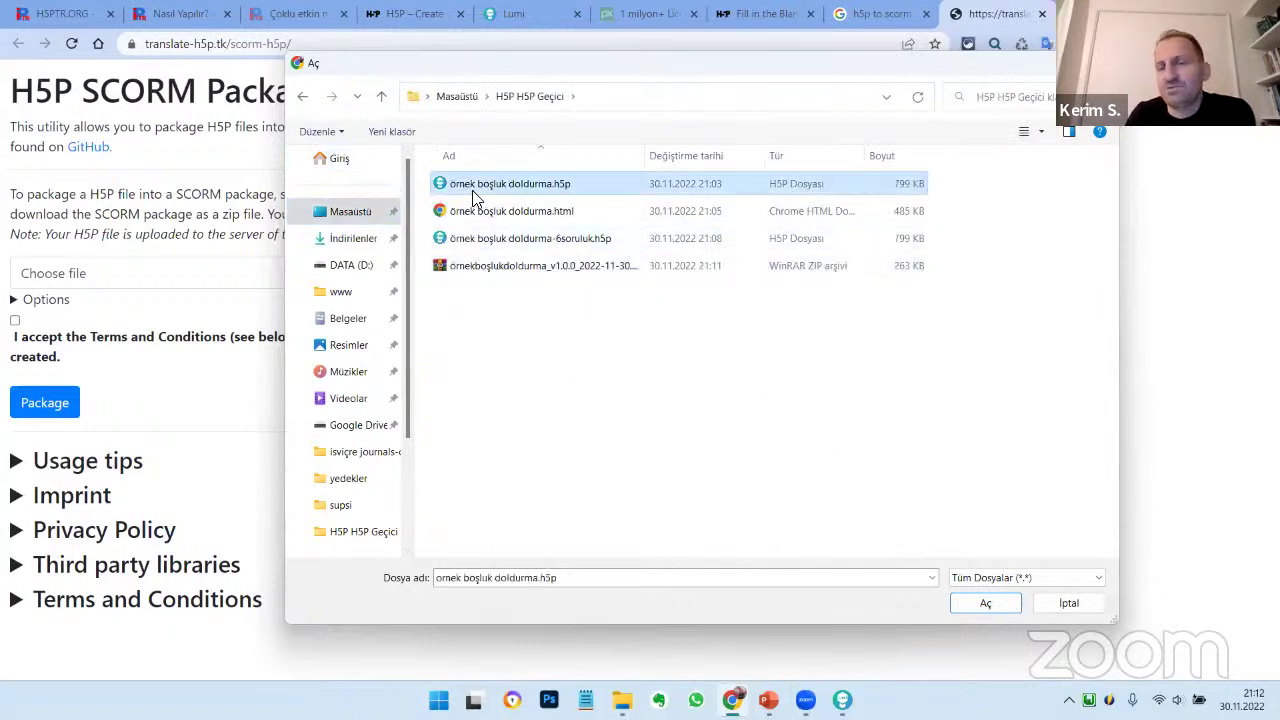
pyautogui.click(986, 606)
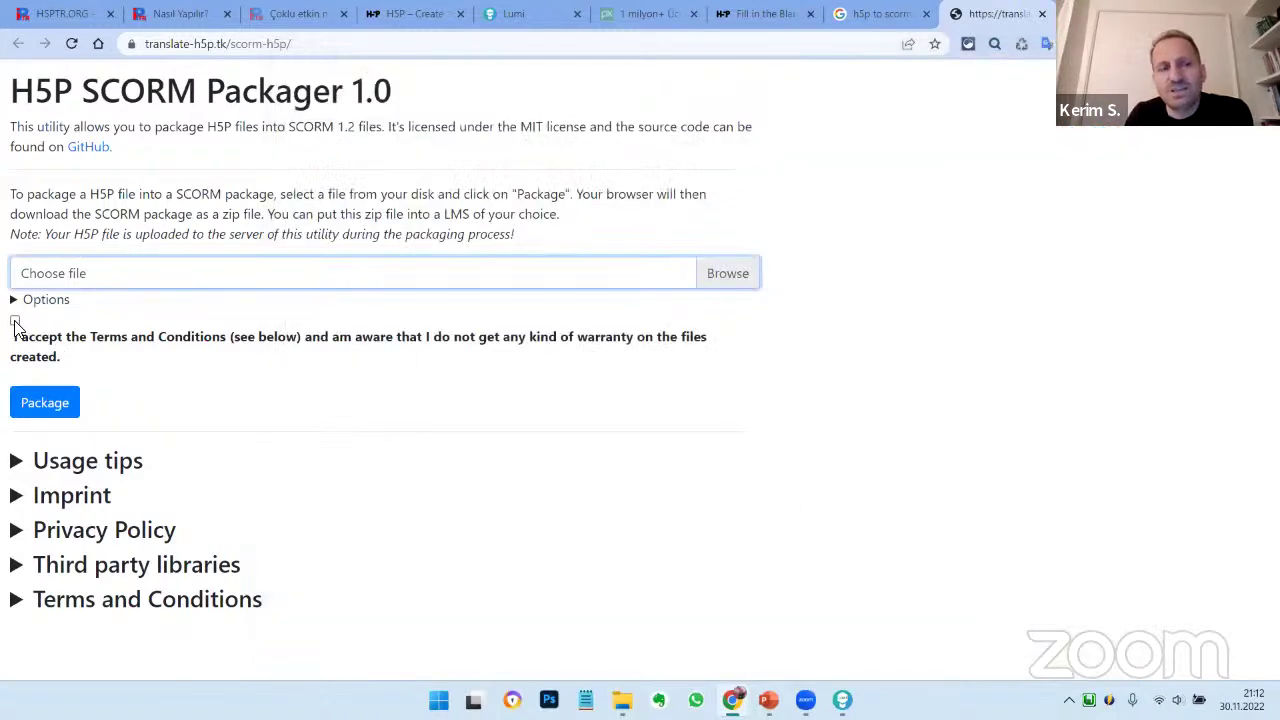
# Accept the terms and package as SCORM, cancel saving the zip, and switch to Explorer
pyautogui.click(15, 321)
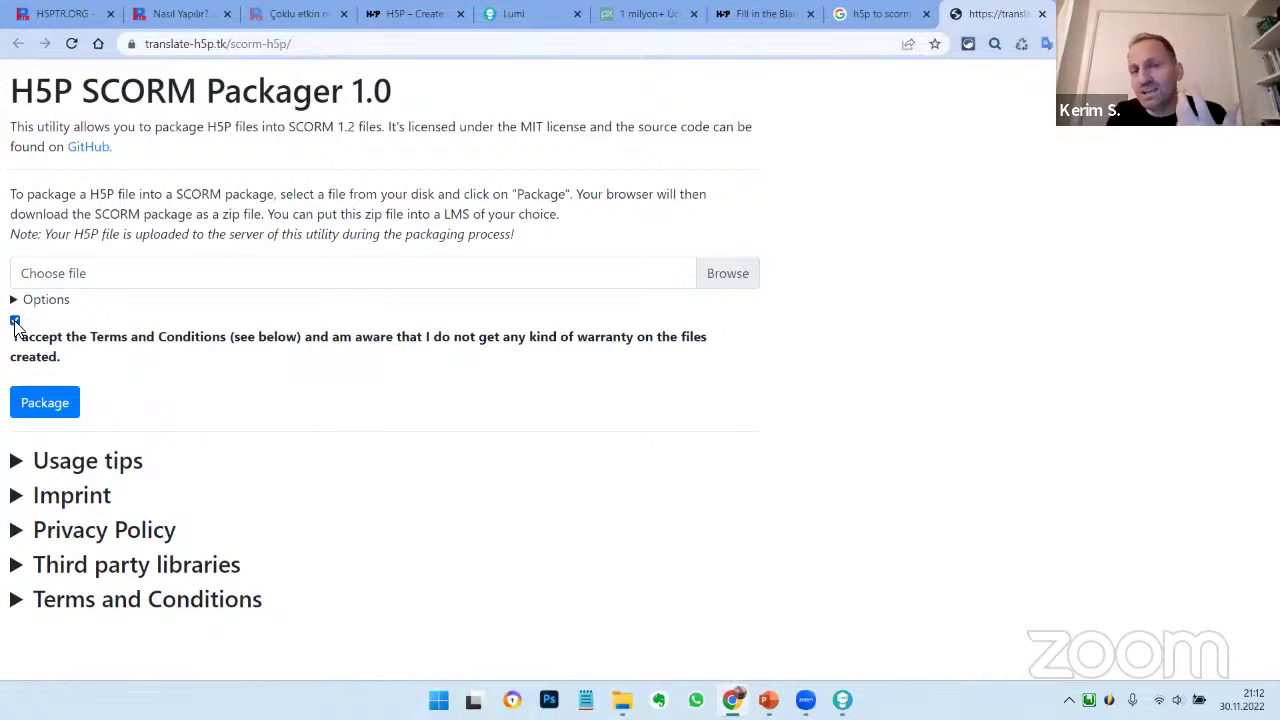
pyautogui.click(36, 405)
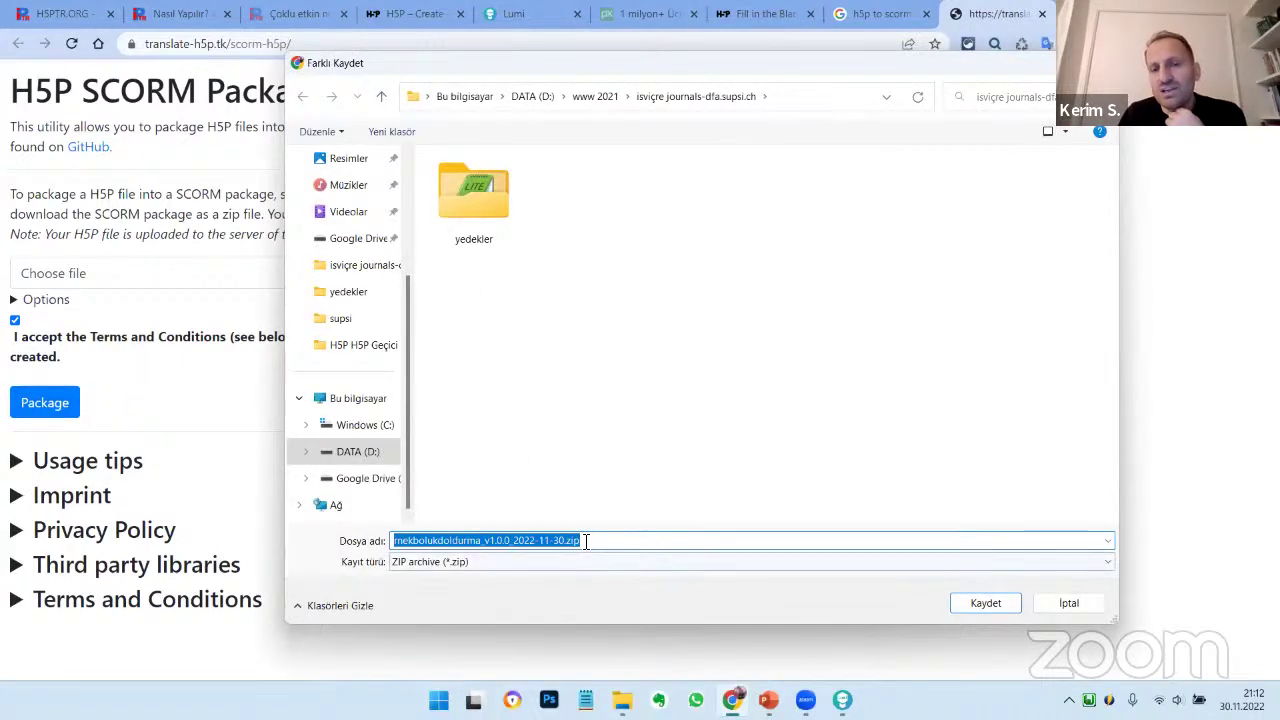
pyautogui.click(570, 541)
pyautogui.doubleClick(570, 541)
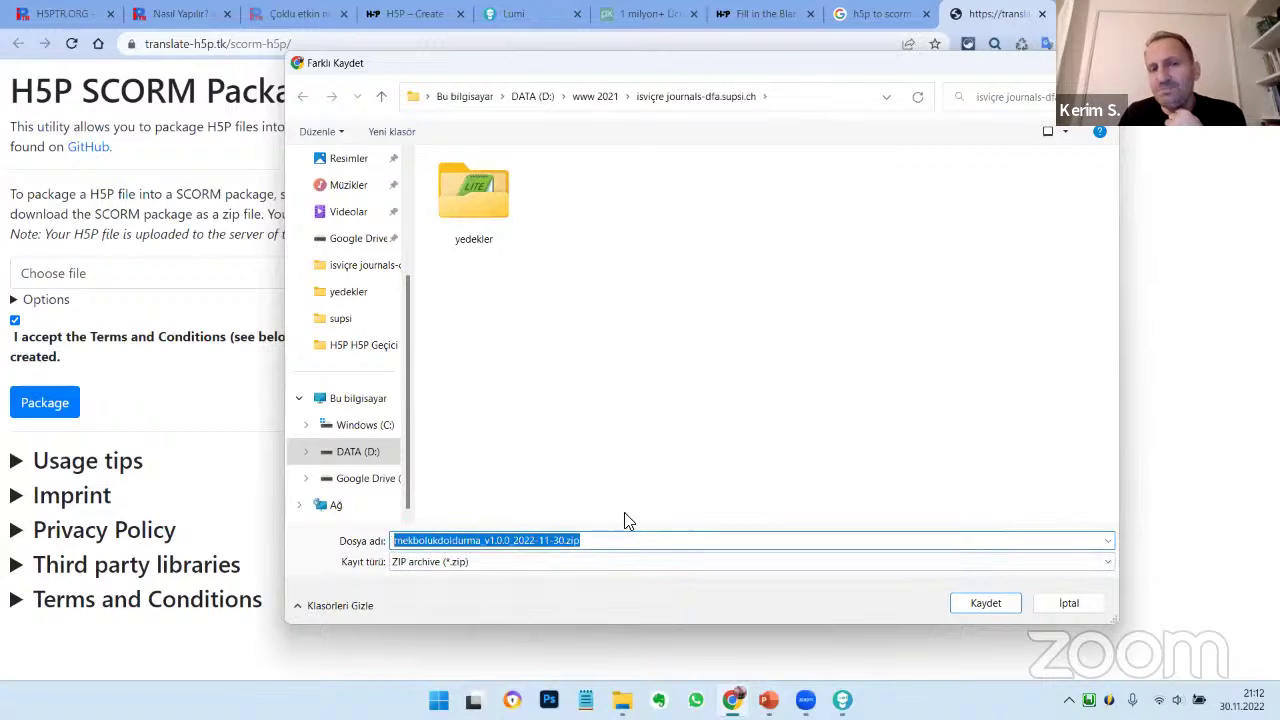
pyautogui.scroll(2, 360, 220)
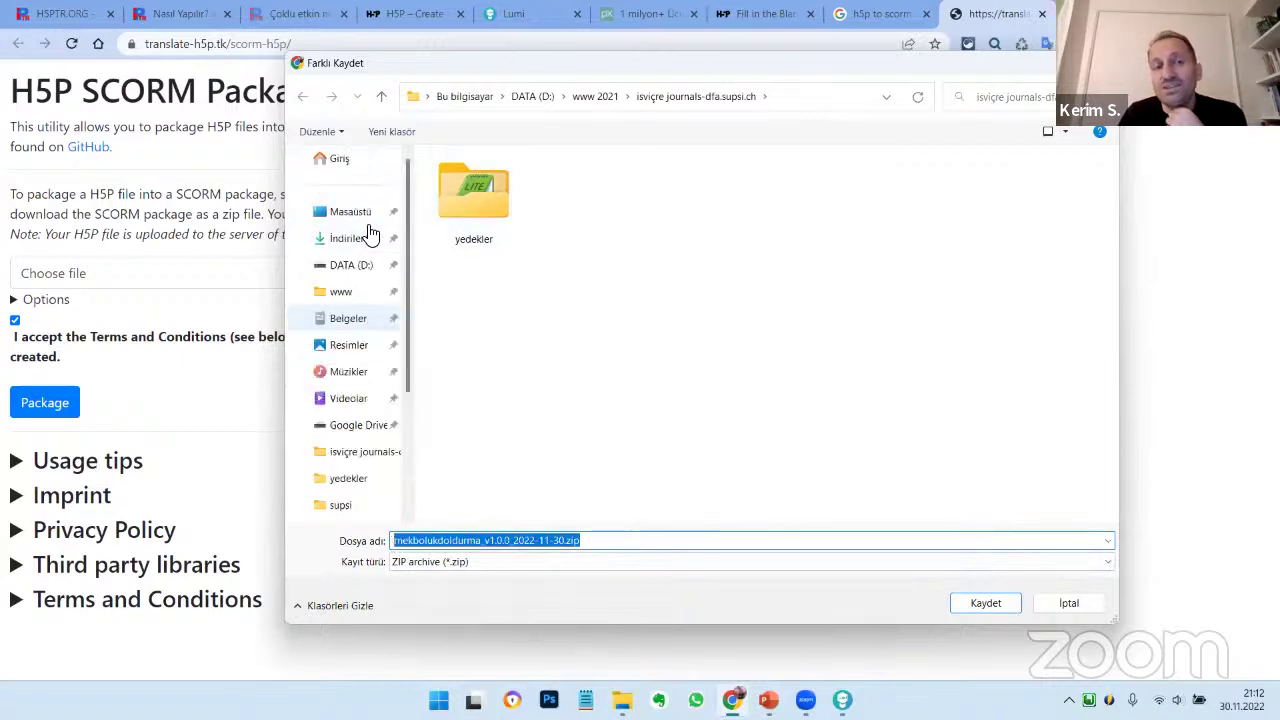
pyautogui.click(340, 160)
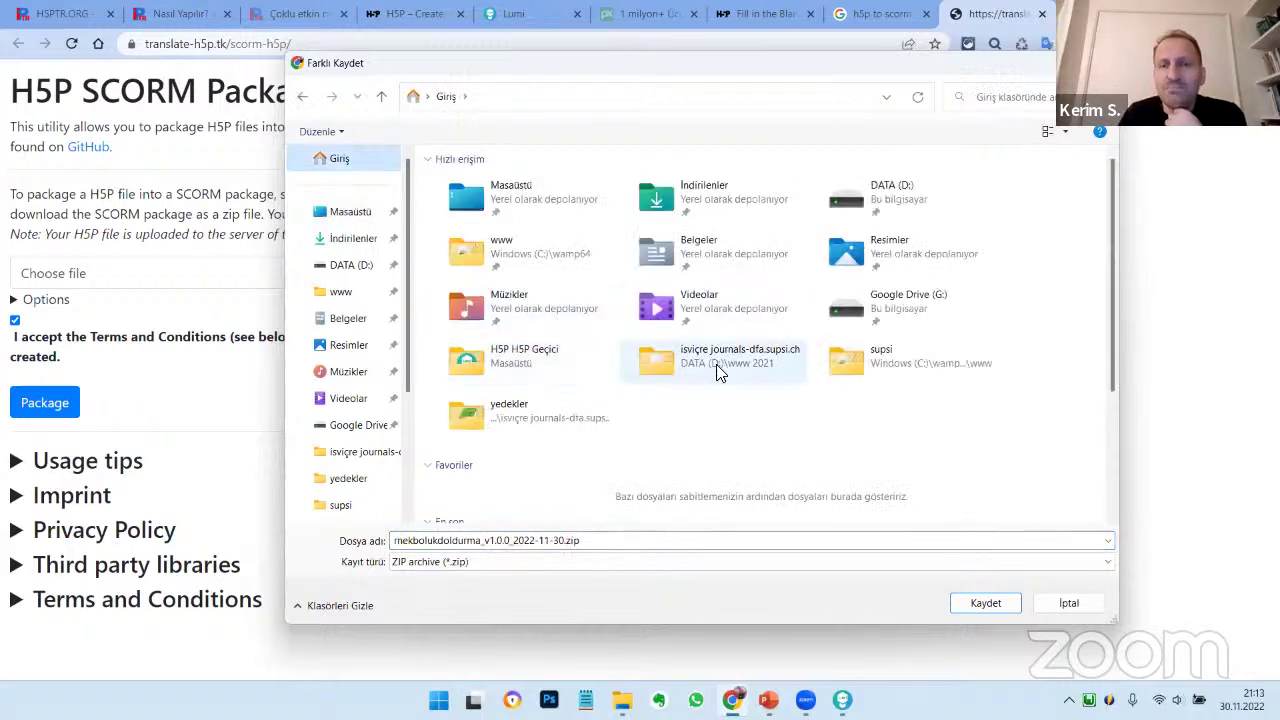
pyautogui.doubleClick(522, 356)
pyautogui.click(625, 537)
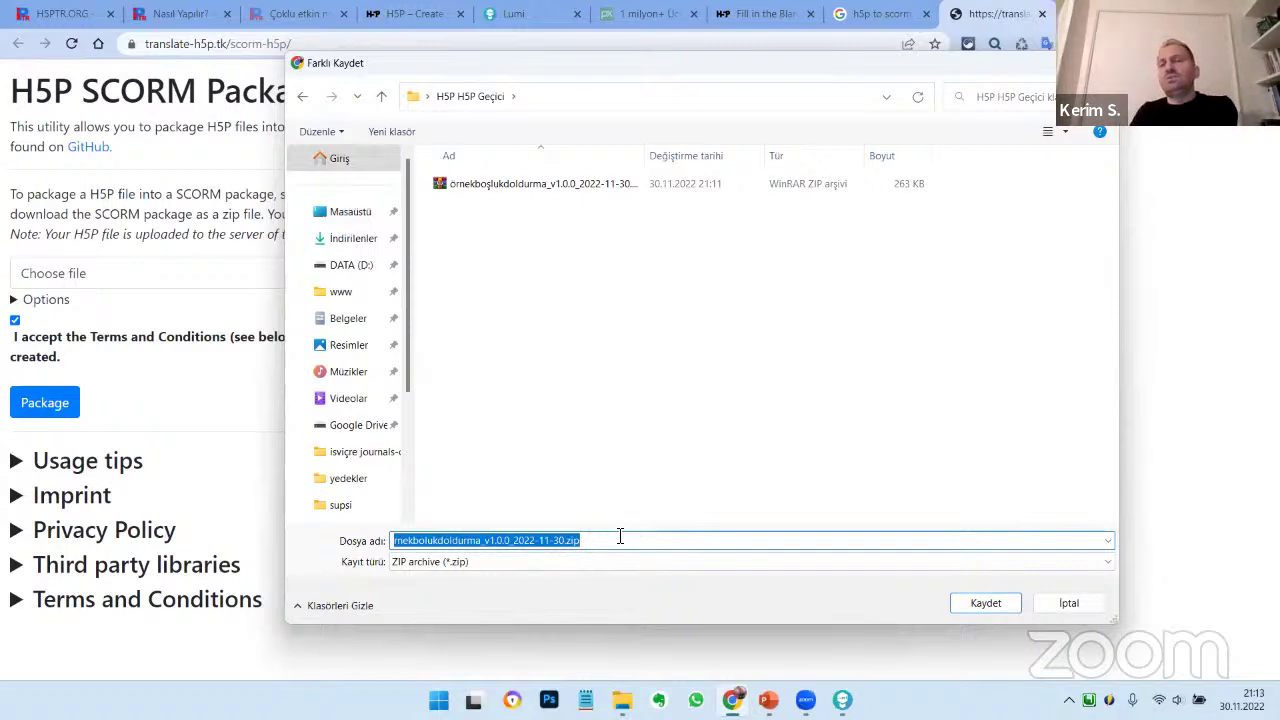
pyautogui.click(1066, 604)
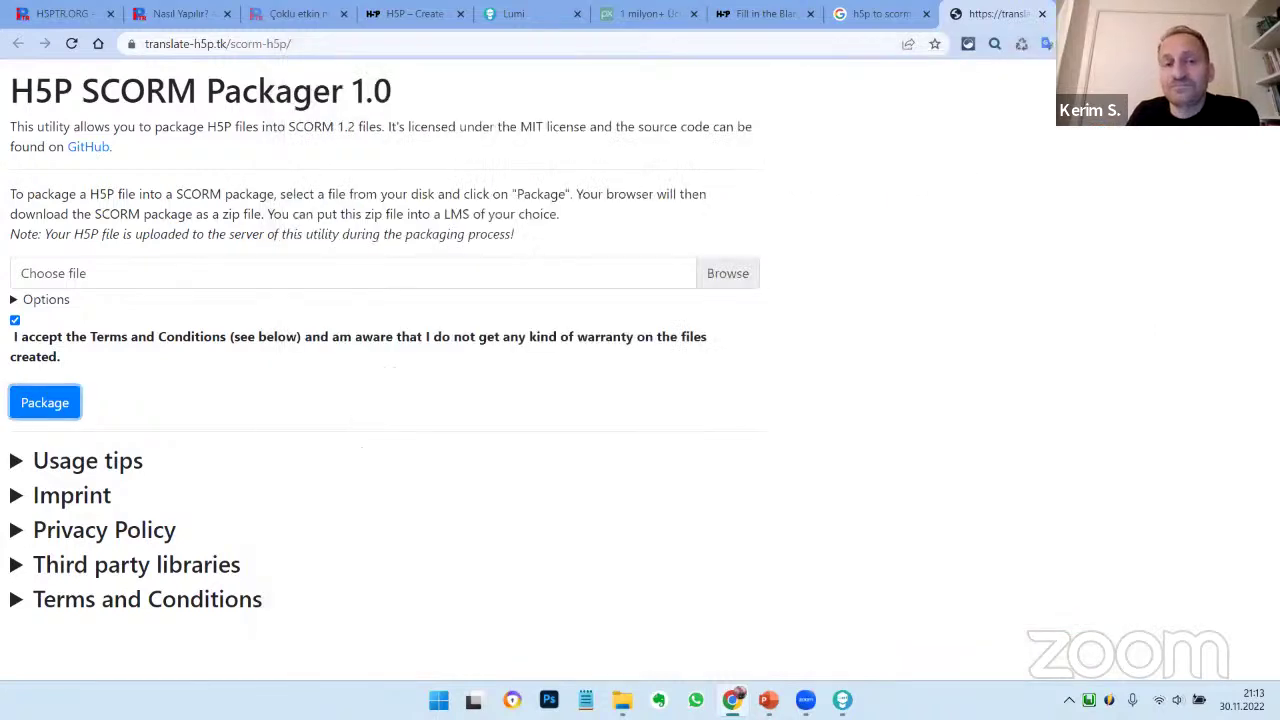
pyautogui.hotkey('alt', 'Tab')
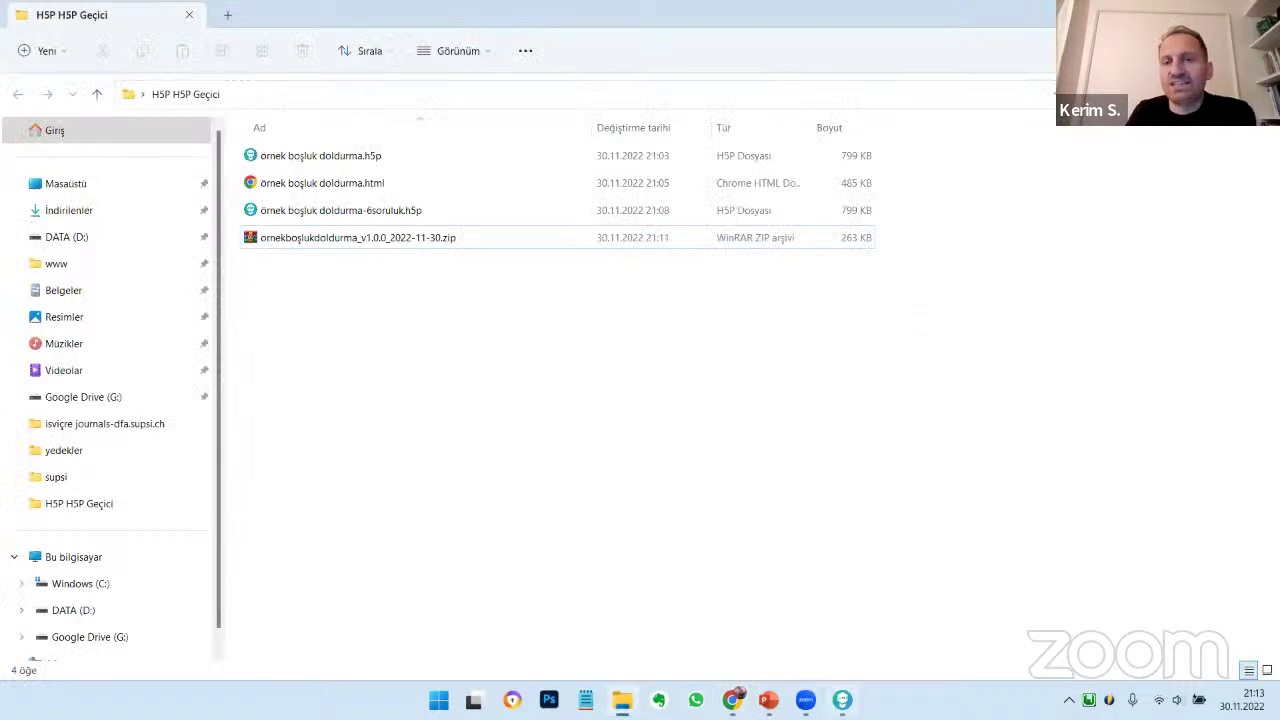
# Minimize Lumi and open örnek boşluk doldurma.html from the desktop H5P H5P Geçici folder in Chrome
pyautogui.hotkey('alt', 'Tab')
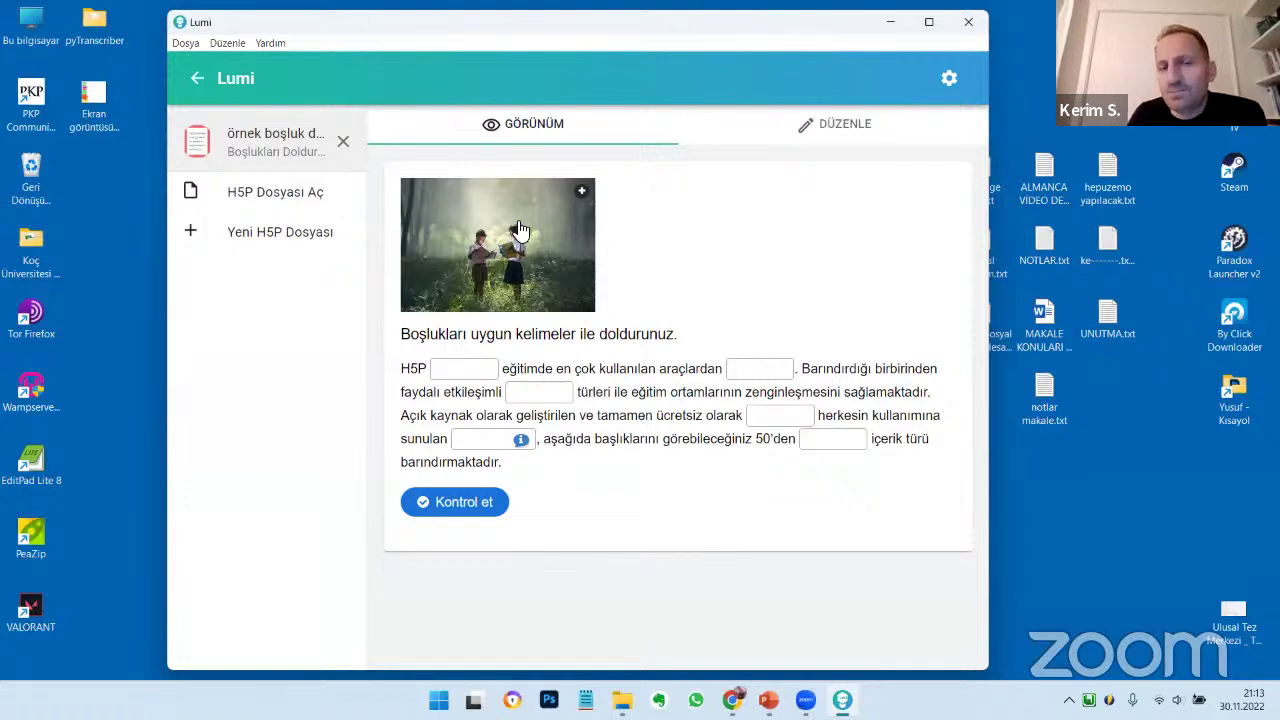
pyautogui.click(889, 22)
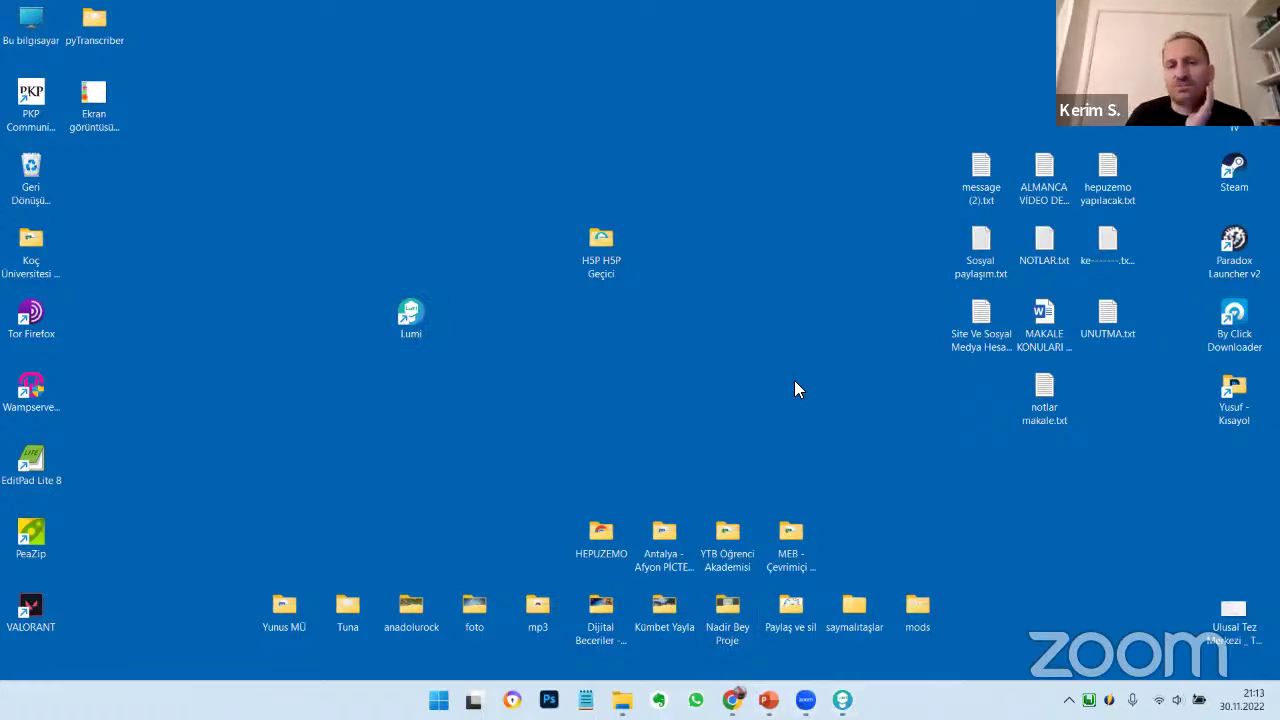
pyautogui.doubleClick(601, 240)
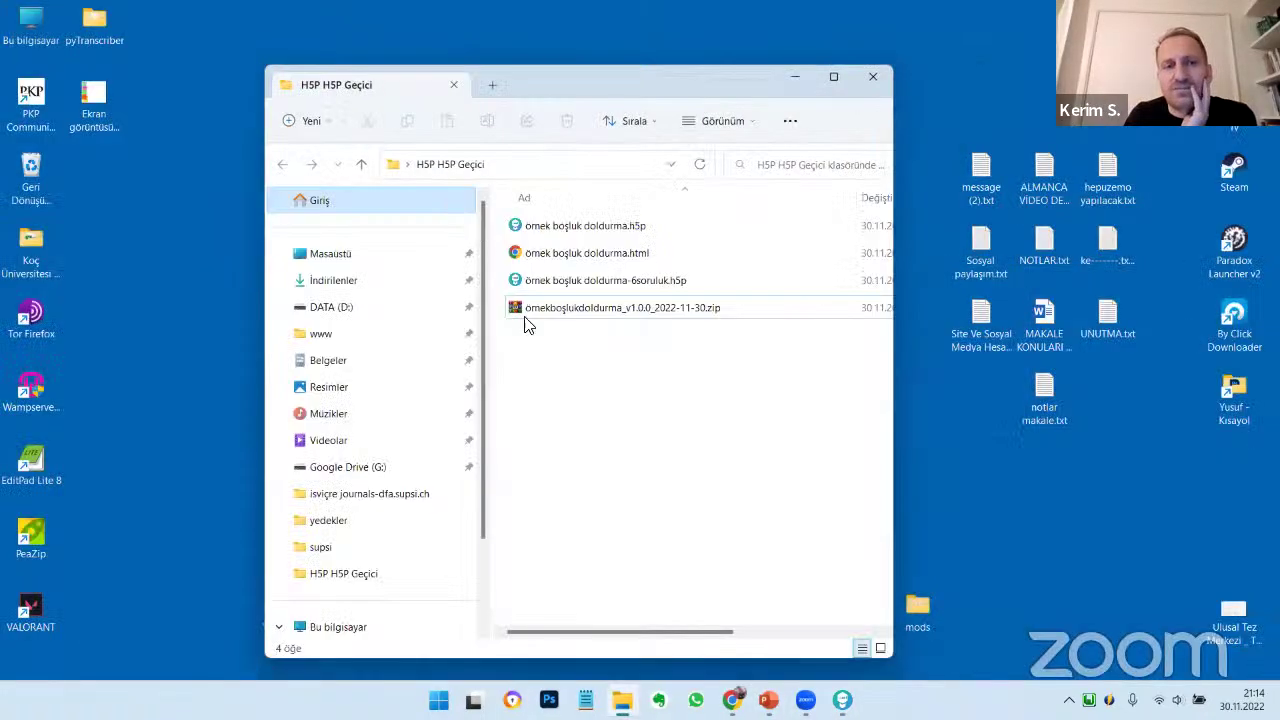
pyautogui.click(556, 254)
pyautogui.doubleClick(556, 254)
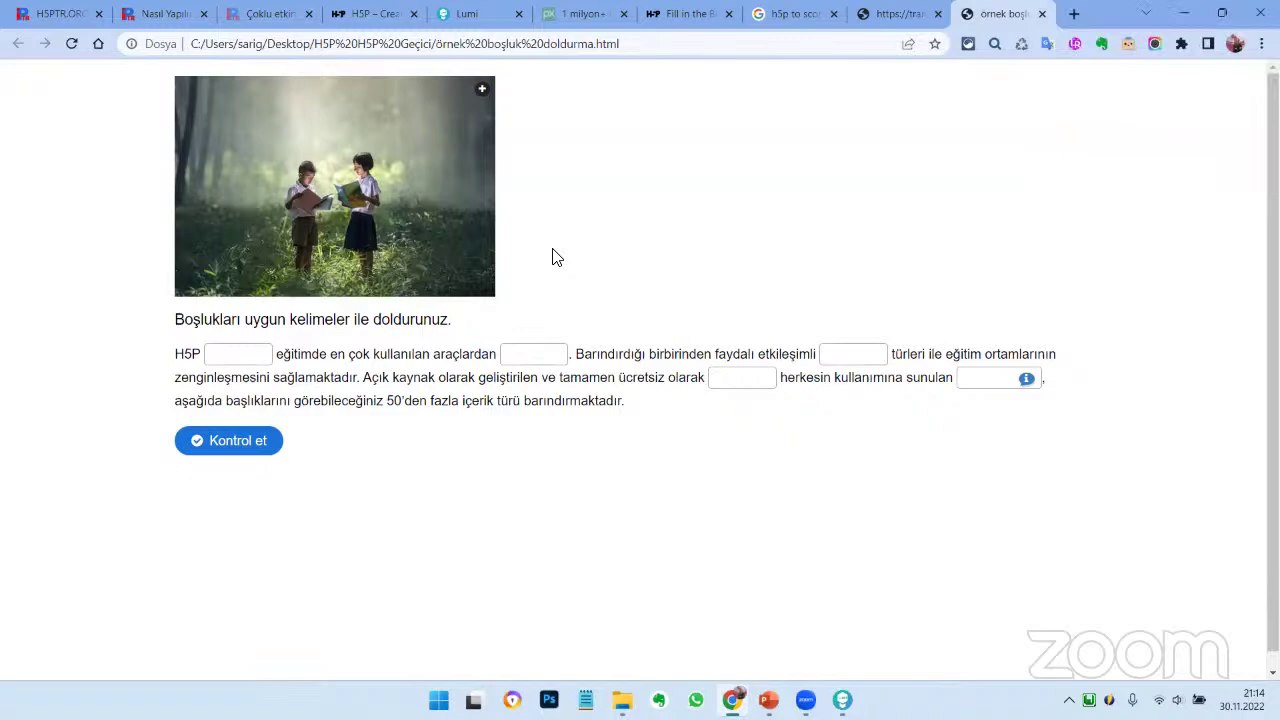
# View the exported page's HTML source via 'Sayfa kaynağını görüntüle', close it, and return to Lumi
pyautogui.rightClick(667, 212)
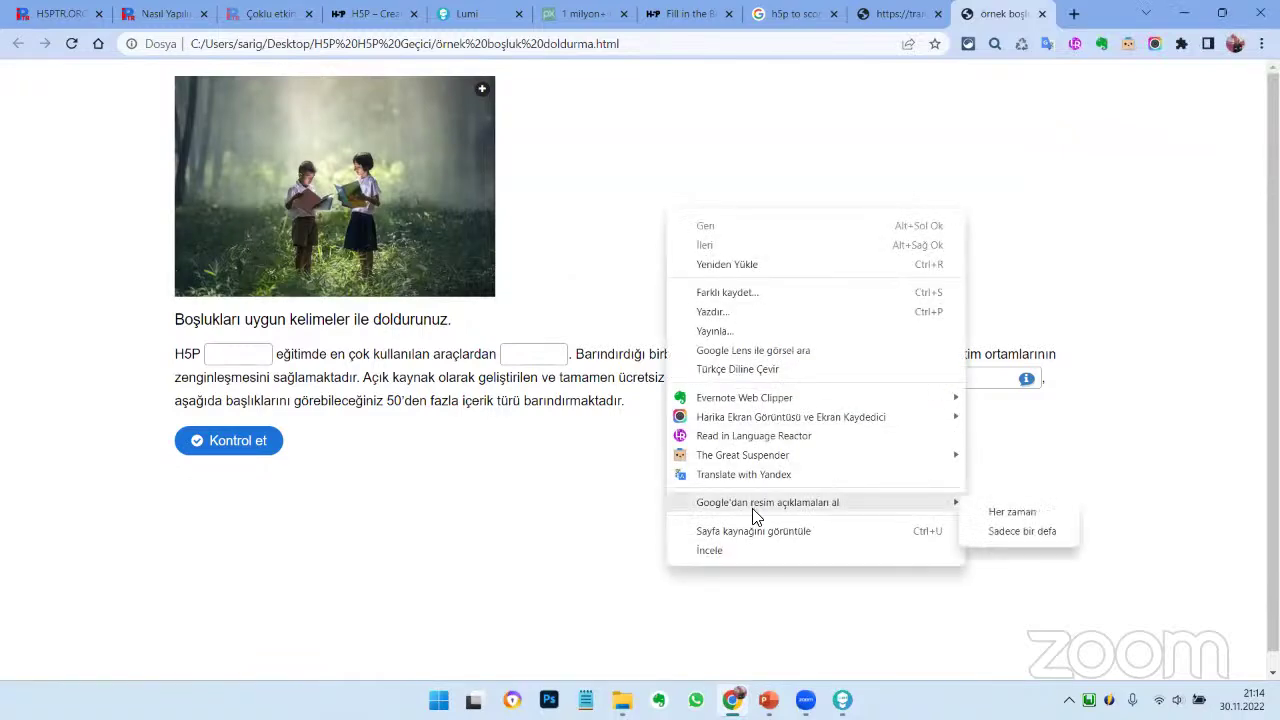
pyautogui.click(761, 536)
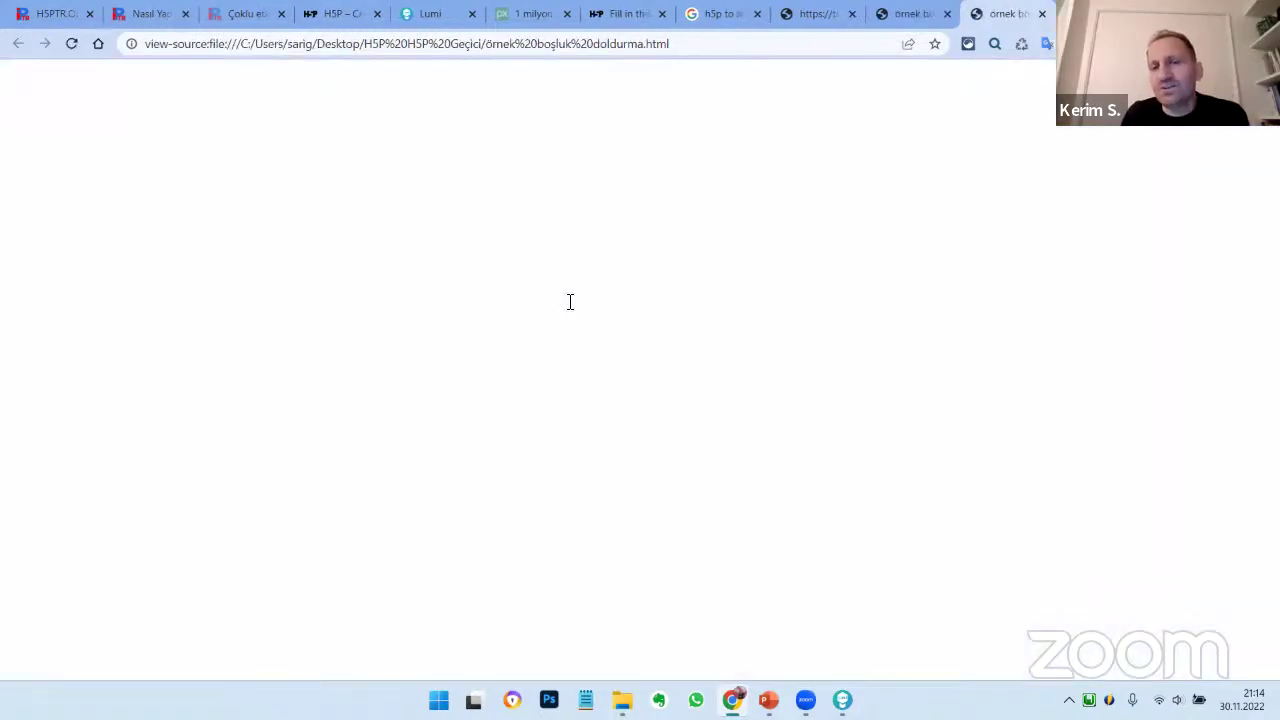
pyautogui.scroll(-1, 568, 304)
pyautogui.scroll(2, 568, 304)
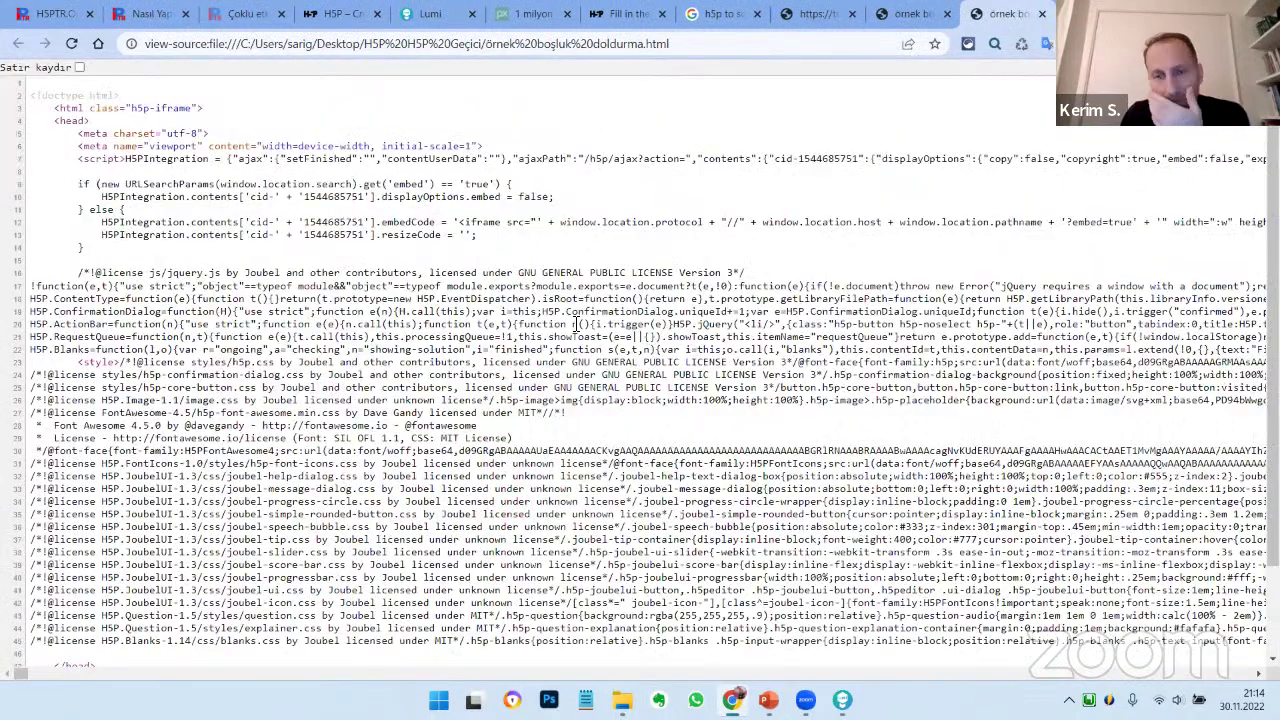
pyautogui.moveTo(326, 540); pyautogui.dragTo(187, 513)
pyautogui.click(440, 494)
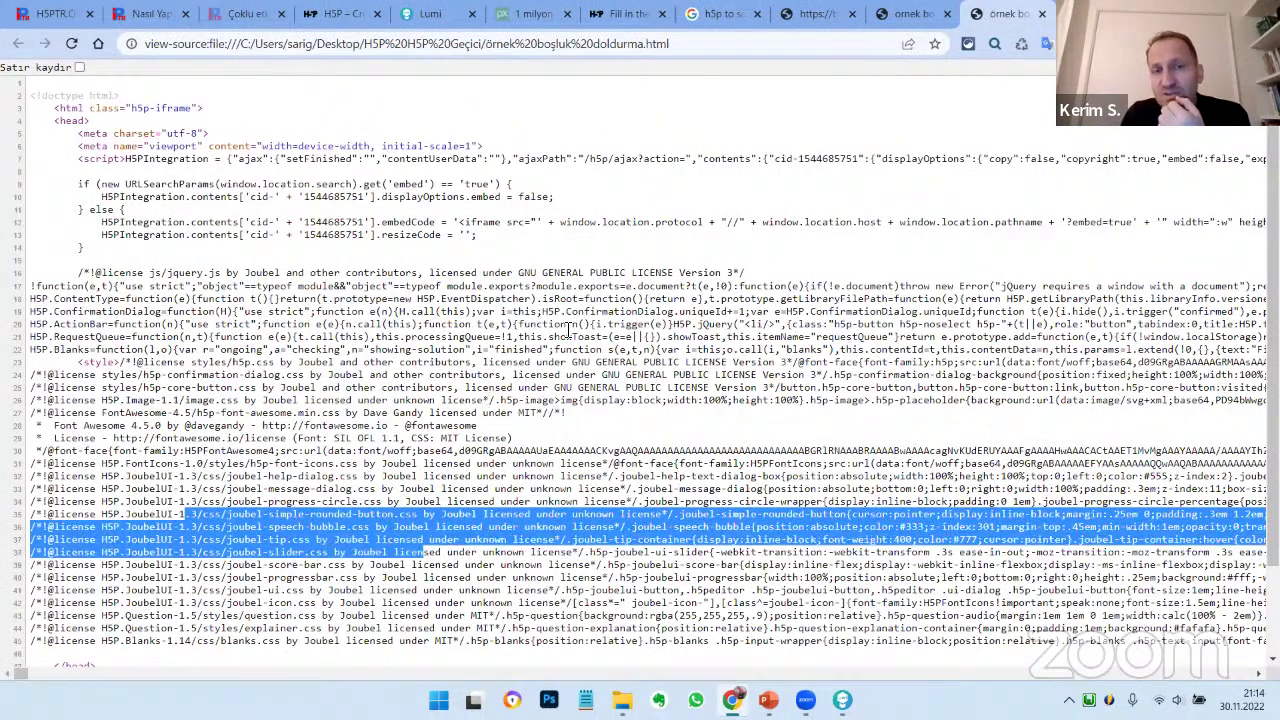
pyautogui.click(1041, 15)
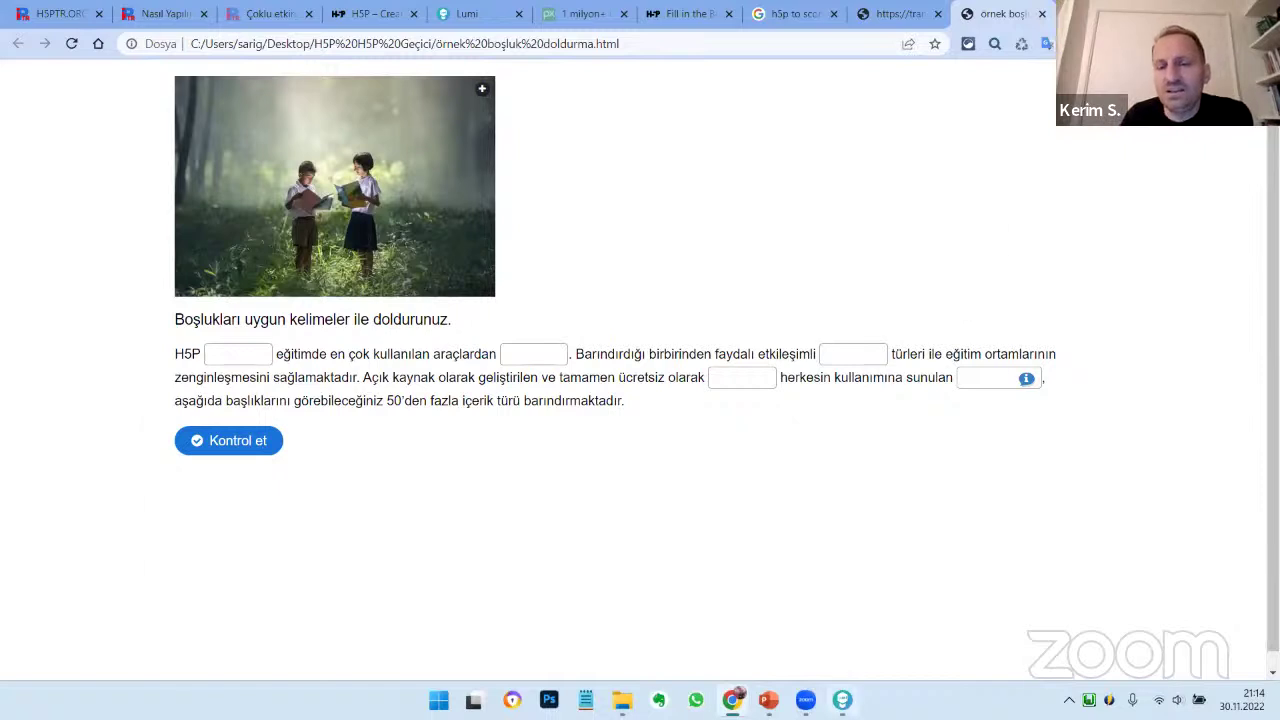
pyautogui.click(842, 700)
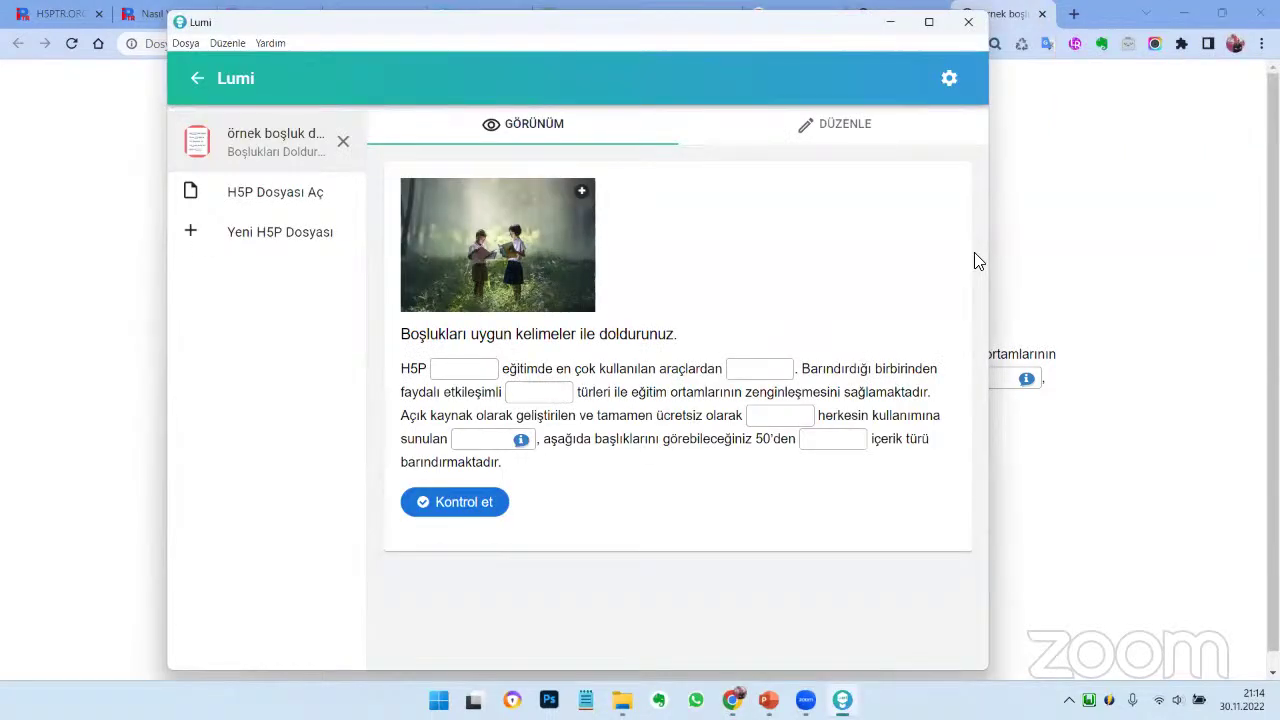
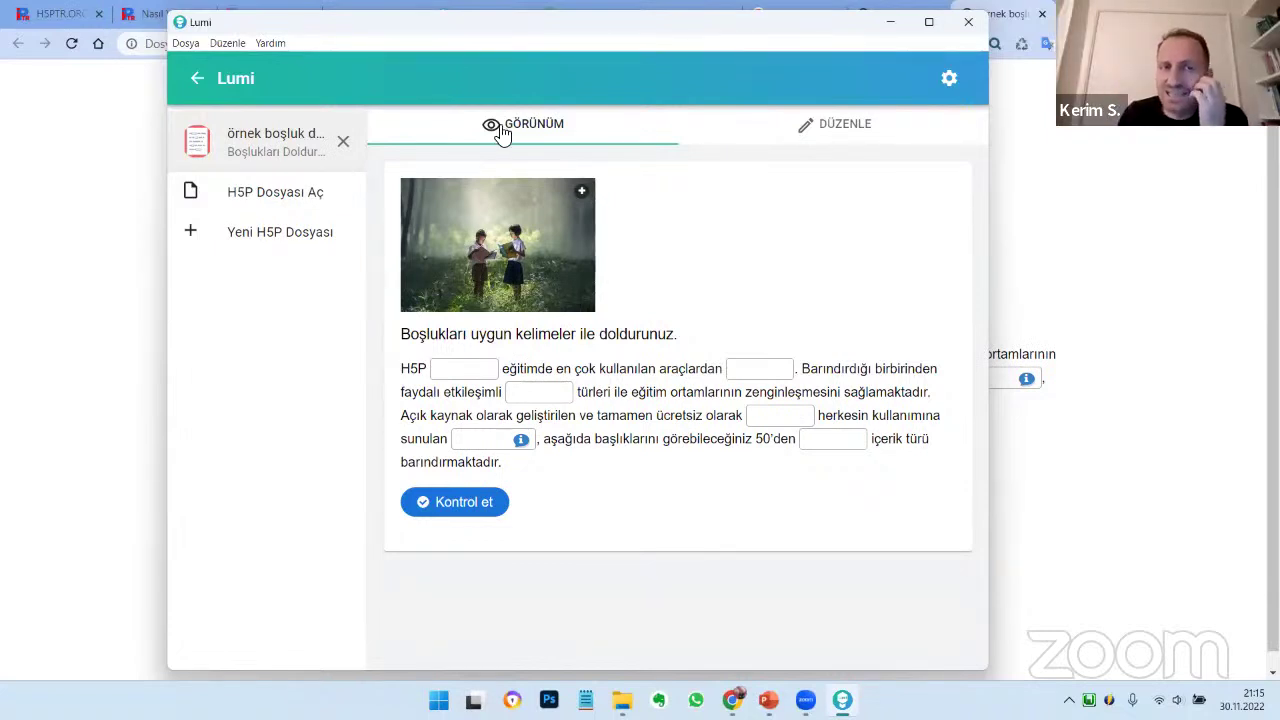
# Close the fill-in-the-blanks file and start a new H5P file to show the content-type list
pyautogui.click(342, 143)
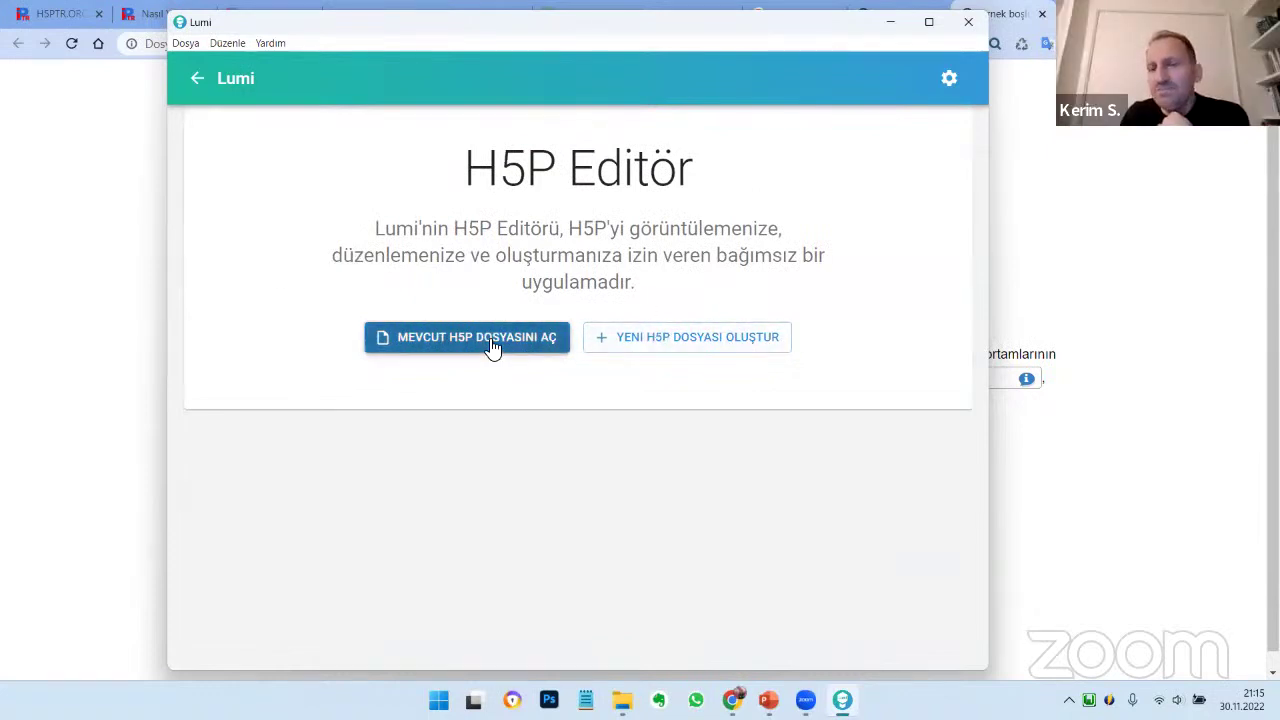
pyautogui.click(653, 348)
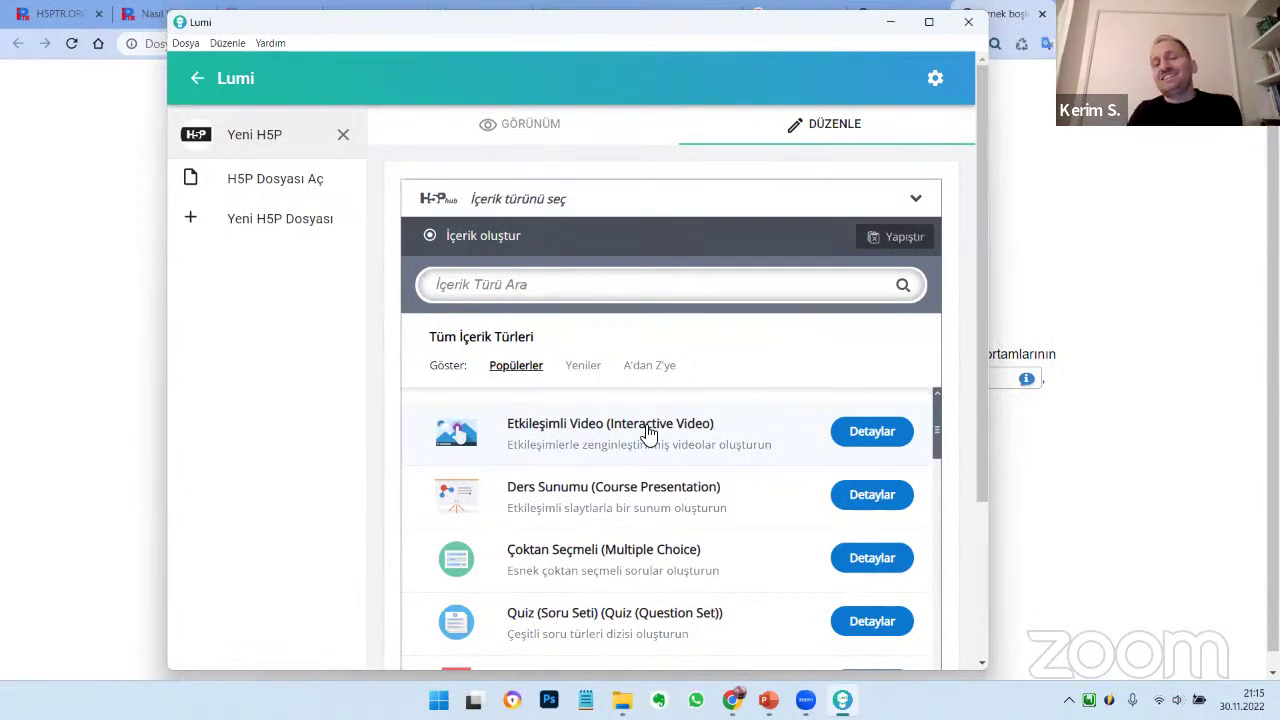
# Choose Etkileşimli Video (Interactive Video) as the content type and dismiss the guided tour
pyautogui.click(645, 430)
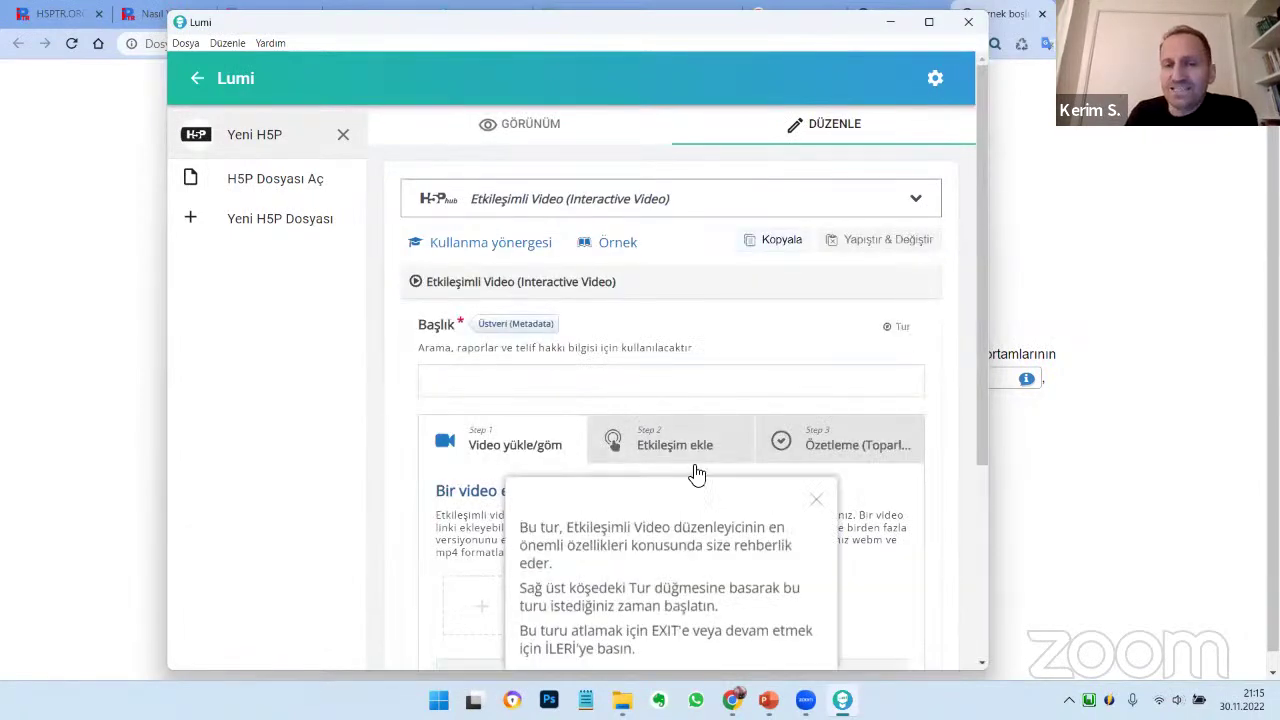
pyautogui.scroll(-1, 838, 475)
pyautogui.scroll(-3, 810, 420)
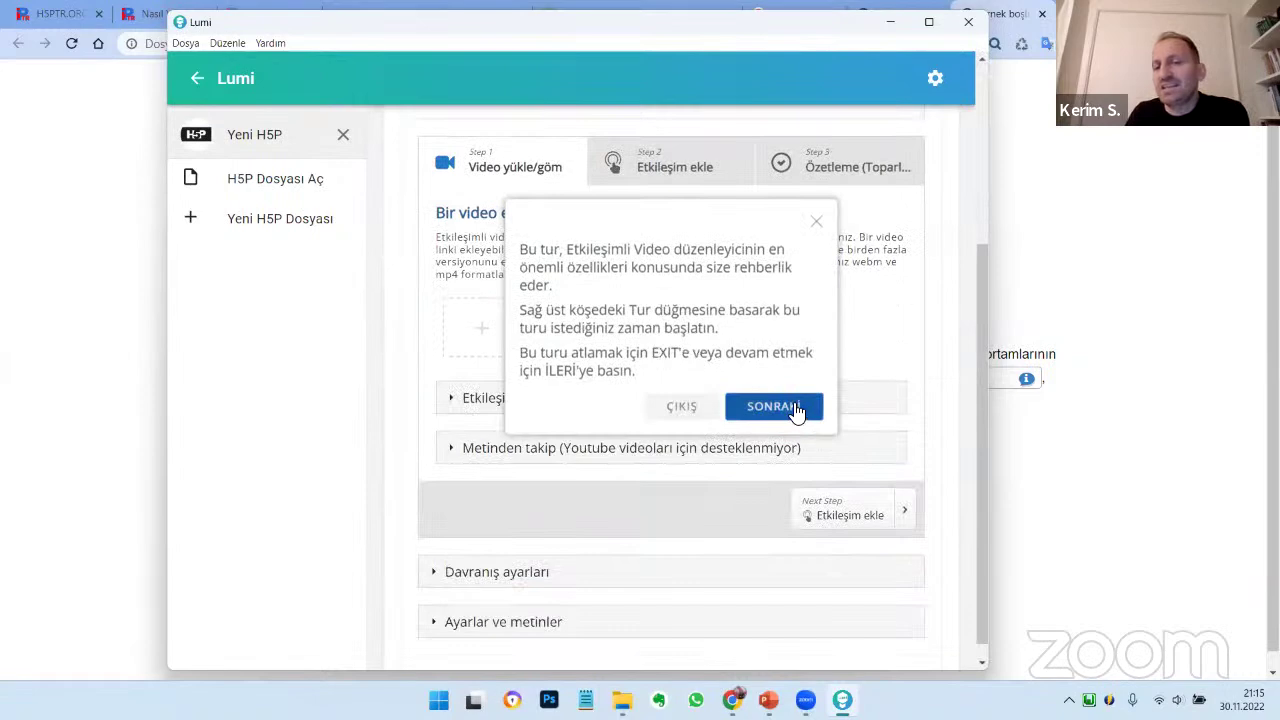
pyautogui.scroll(1, 790, 400)
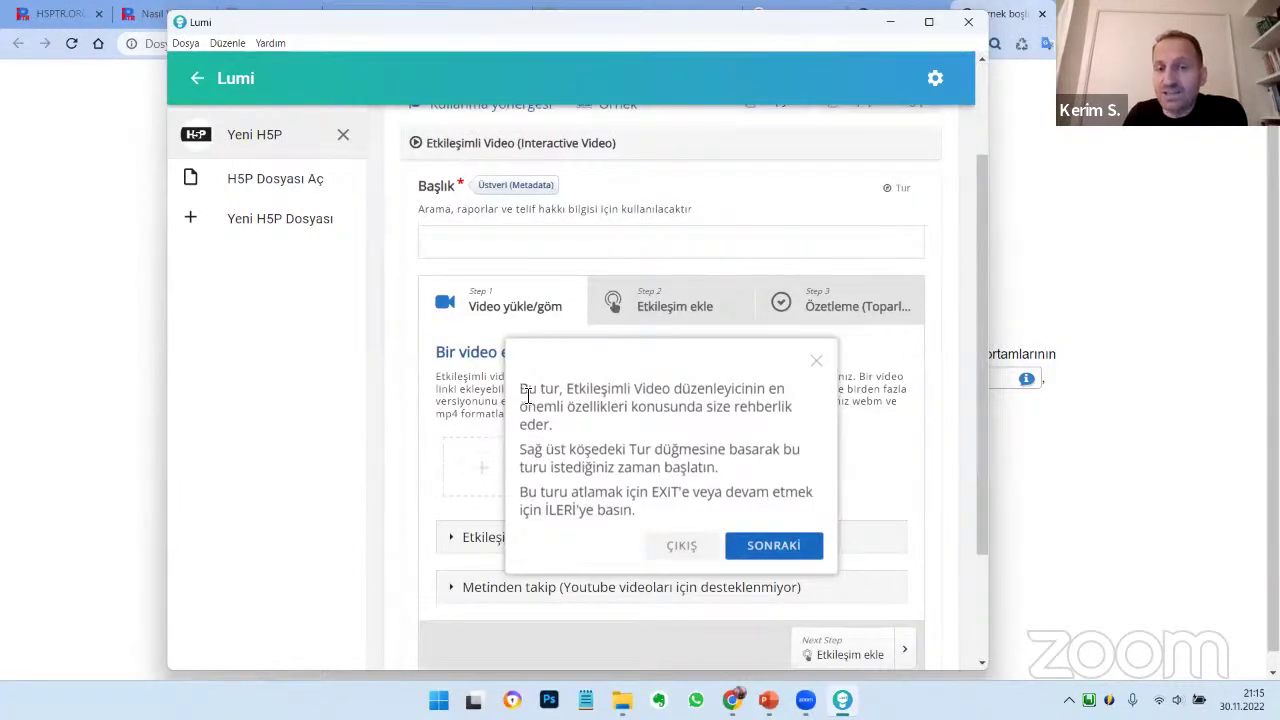
pyautogui.moveTo(576, 392); pyautogui.dragTo(766, 392)
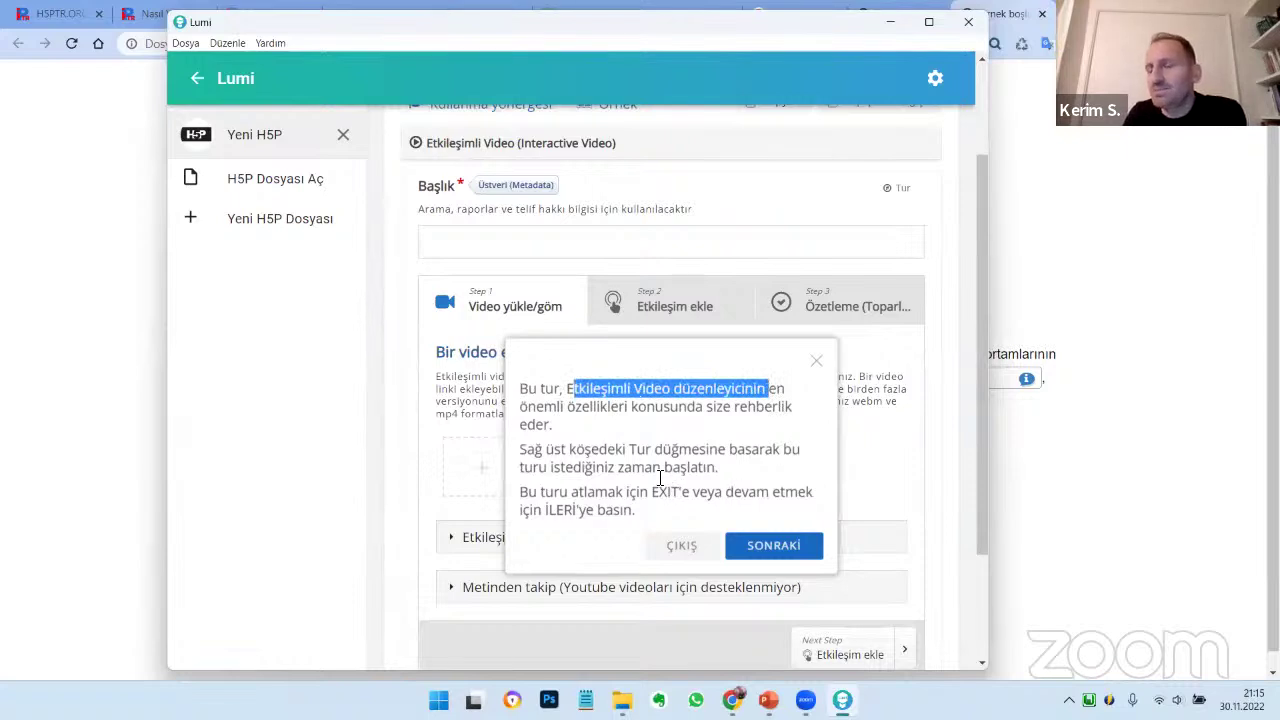
pyautogui.click(818, 363)
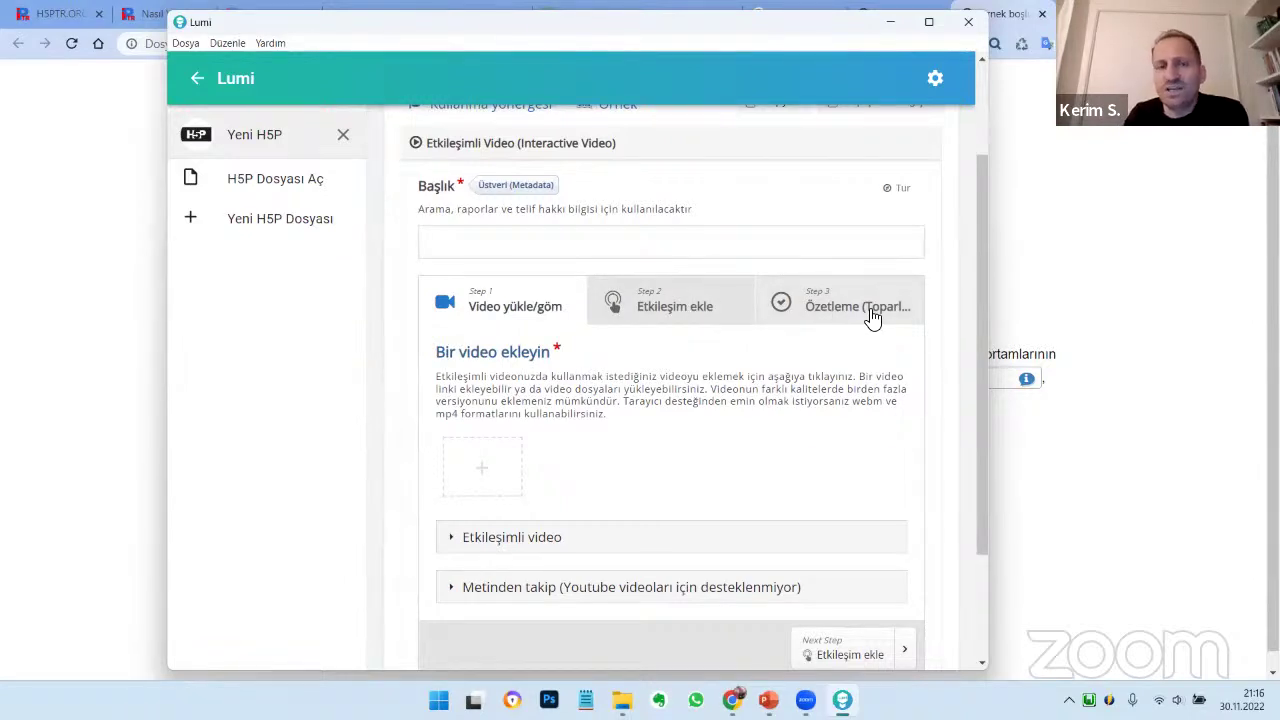
# Start adding the video source and choose to upload a video file from the computer
pyautogui.click(484, 476)
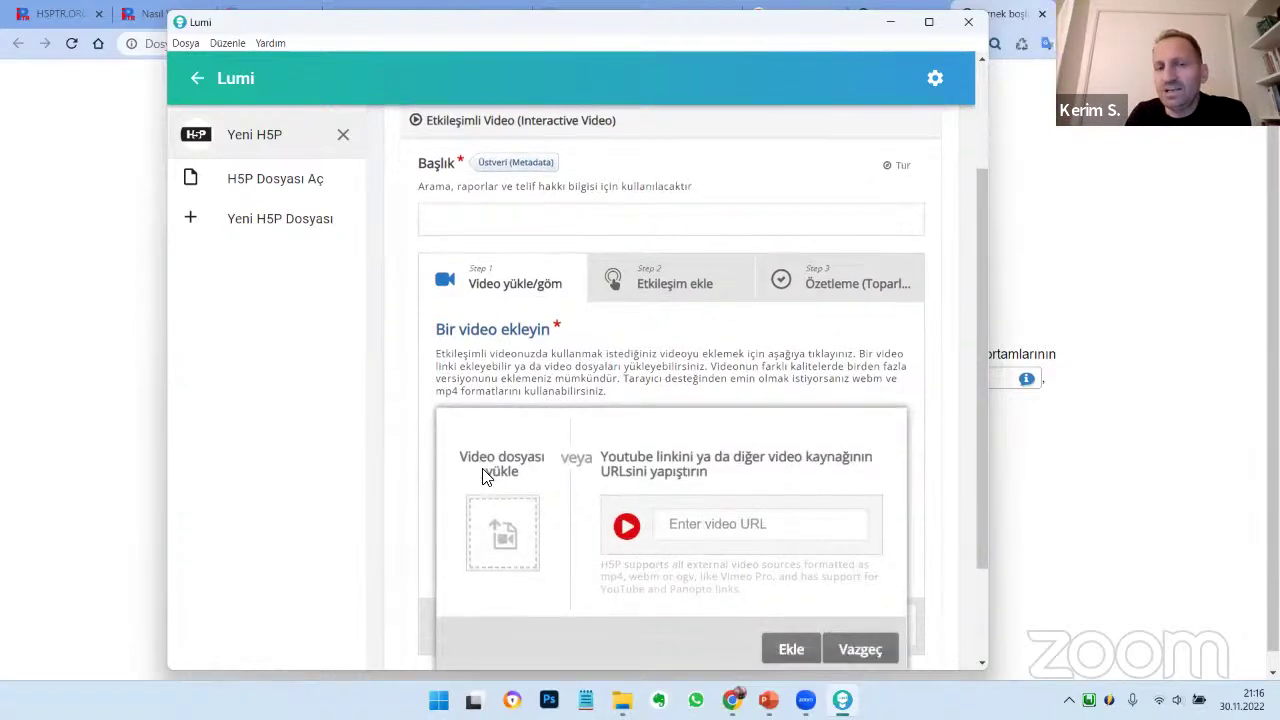
pyautogui.scroll(-2, 488, 420)
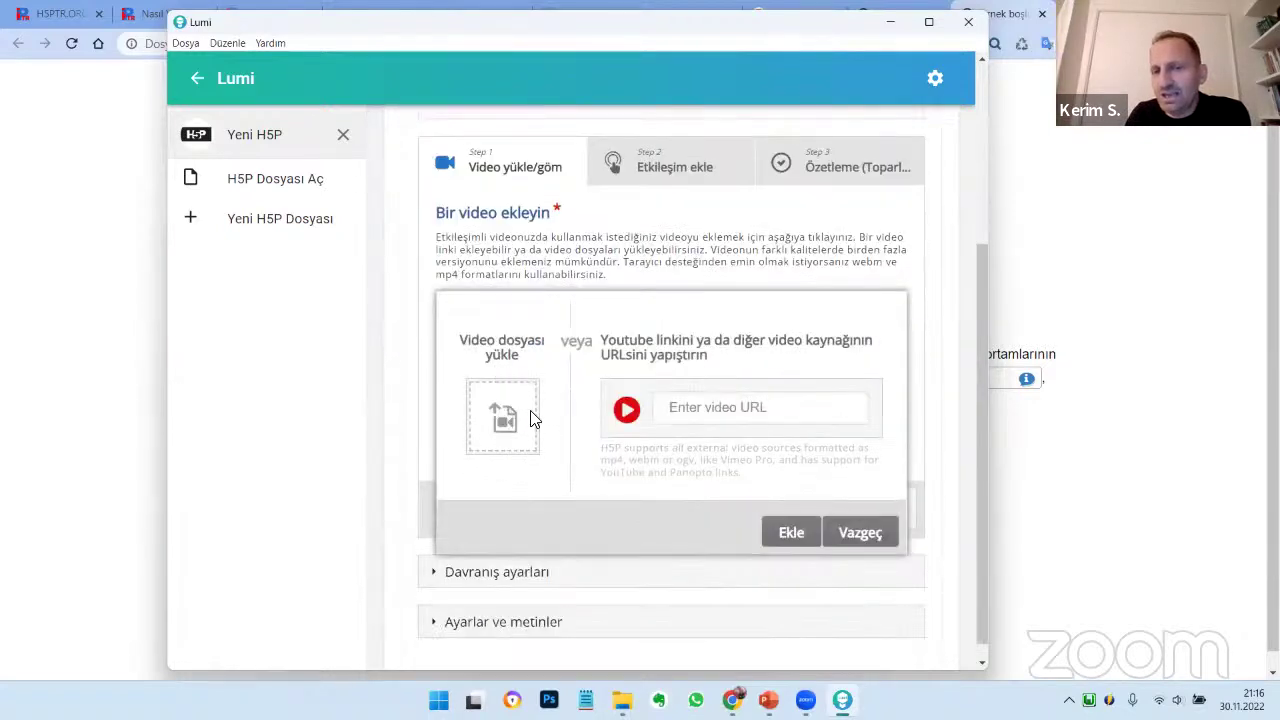
pyautogui.click(691, 412)
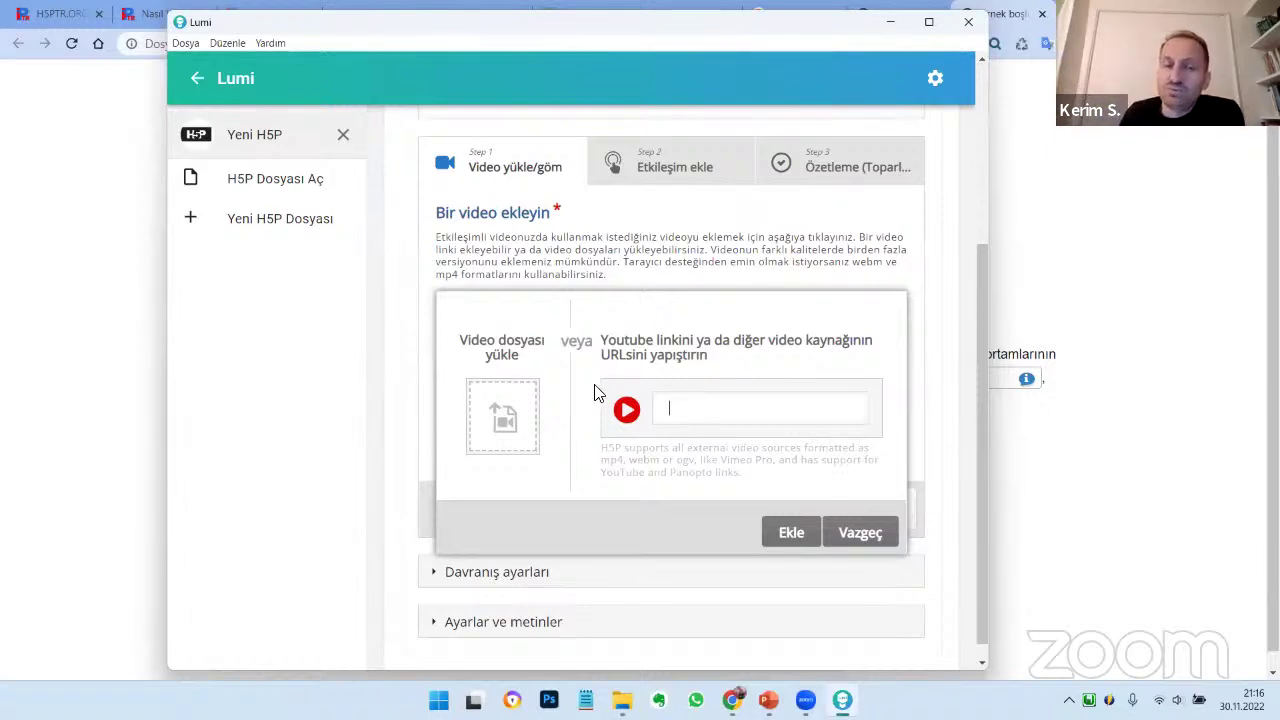
pyautogui.click(507, 425)
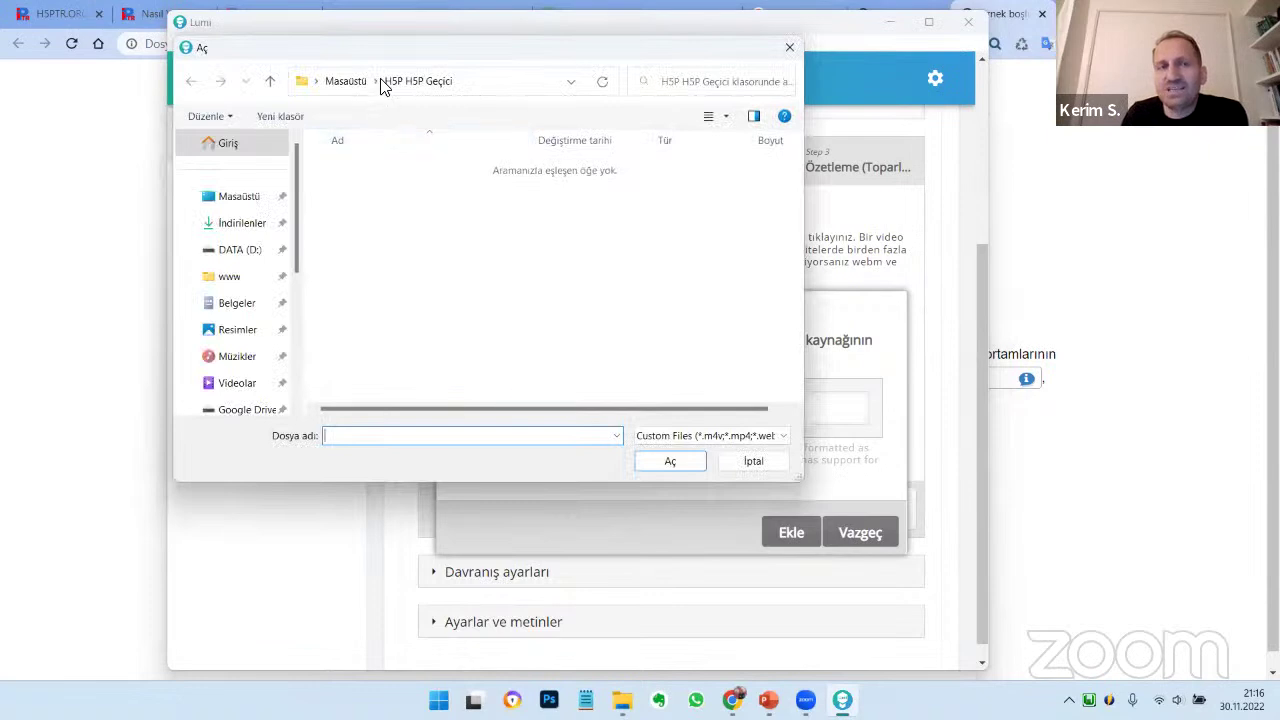
# Upload EA_itim - 35450.mp4 from Masaüstü > MEB - Çevrimiçi - Kasım 2022 > H5P SUNUM DOSYALARI > resim
pyautogui.click(345, 82)
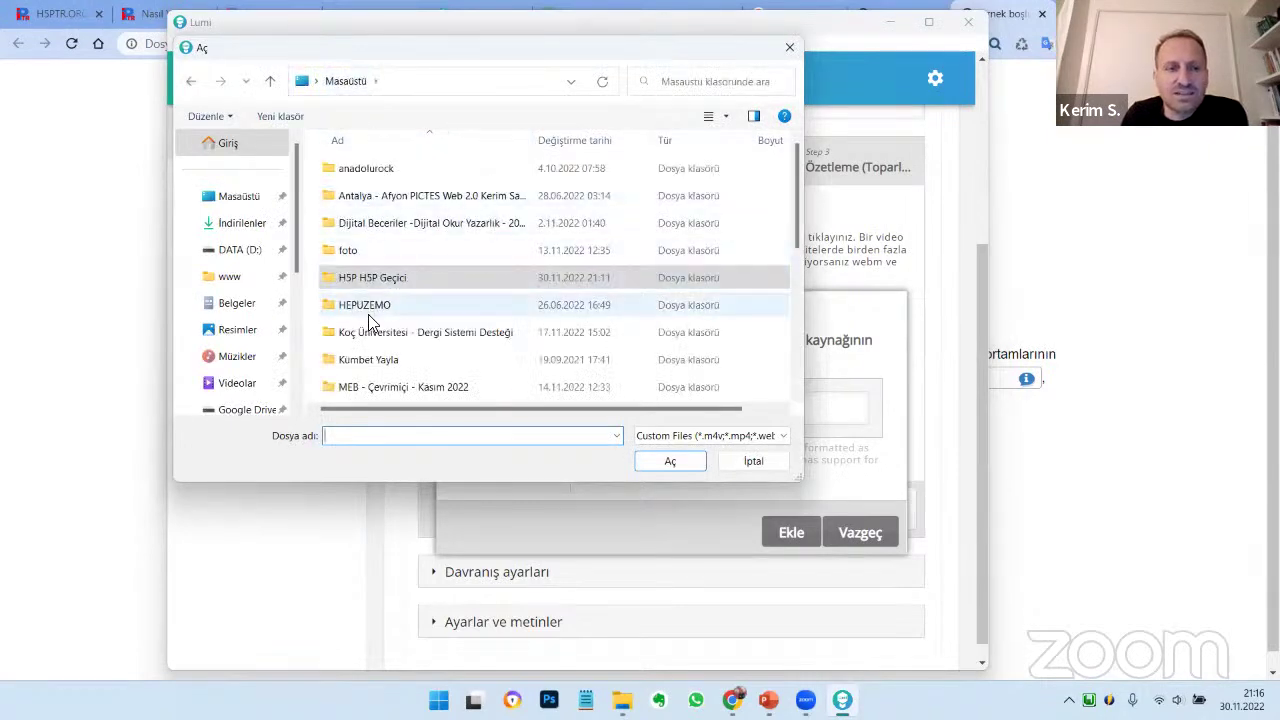
pyautogui.scroll(-2, 368, 314)
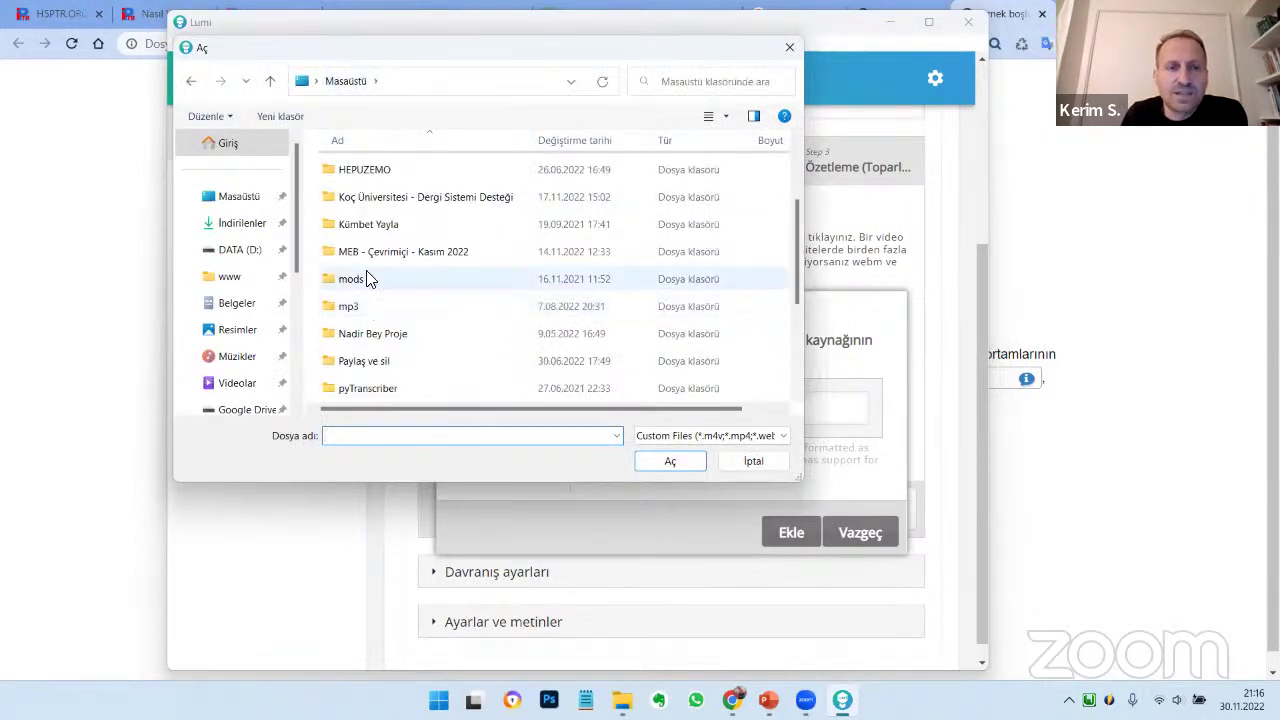
pyautogui.doubleClick(369, 256)
pyautogui.doubleClick(352, 196)
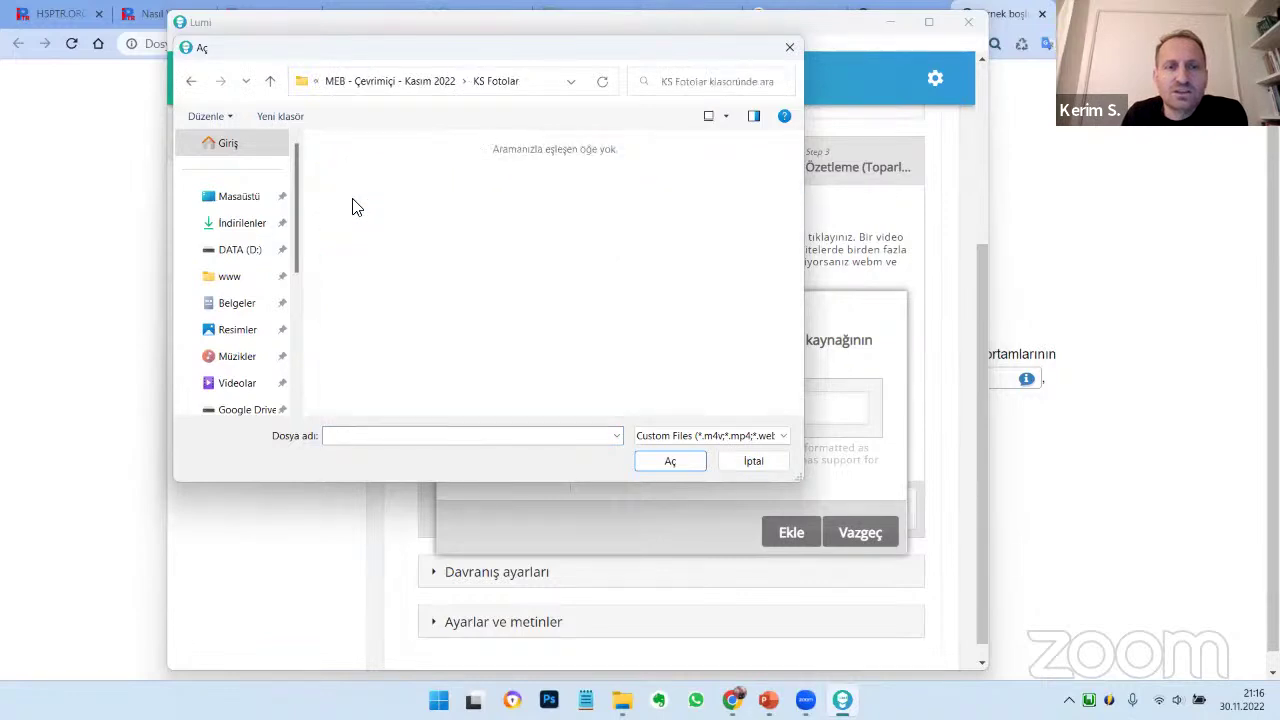
pyautogui.click(437, 82)
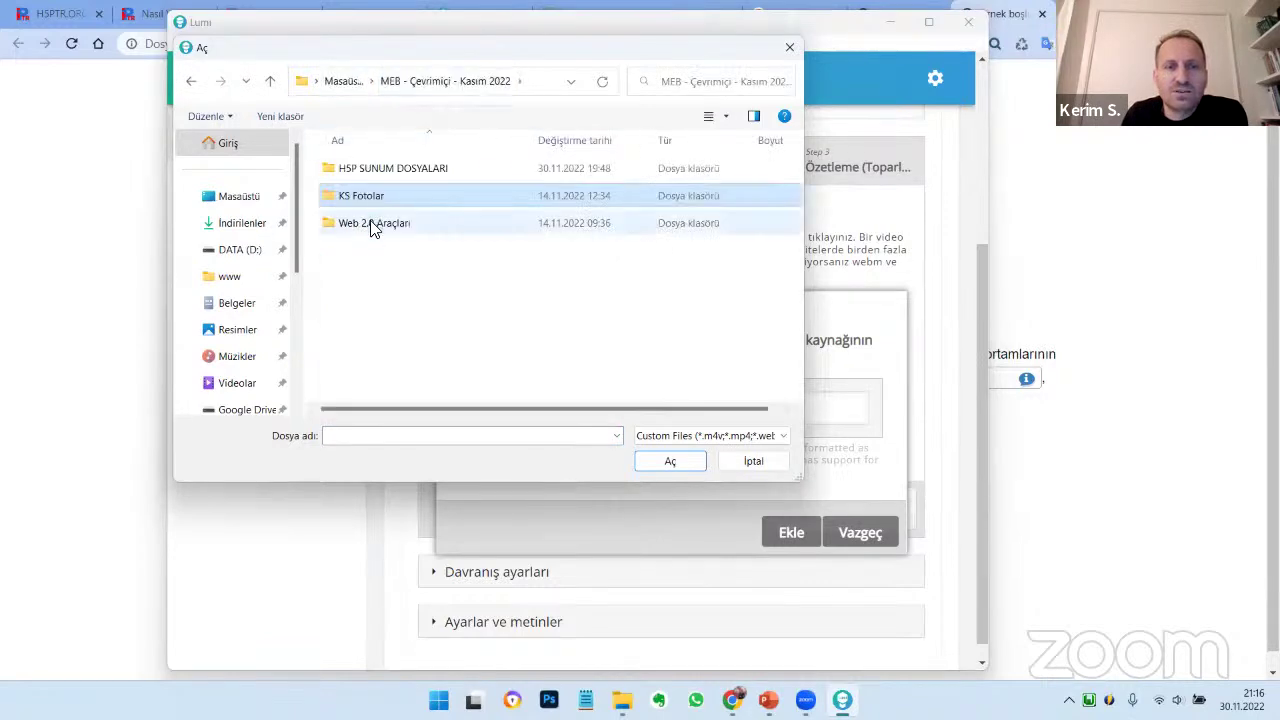
pyautogui.doubleClick(373, 170)
pyautogui.doubleClick(365, 226)
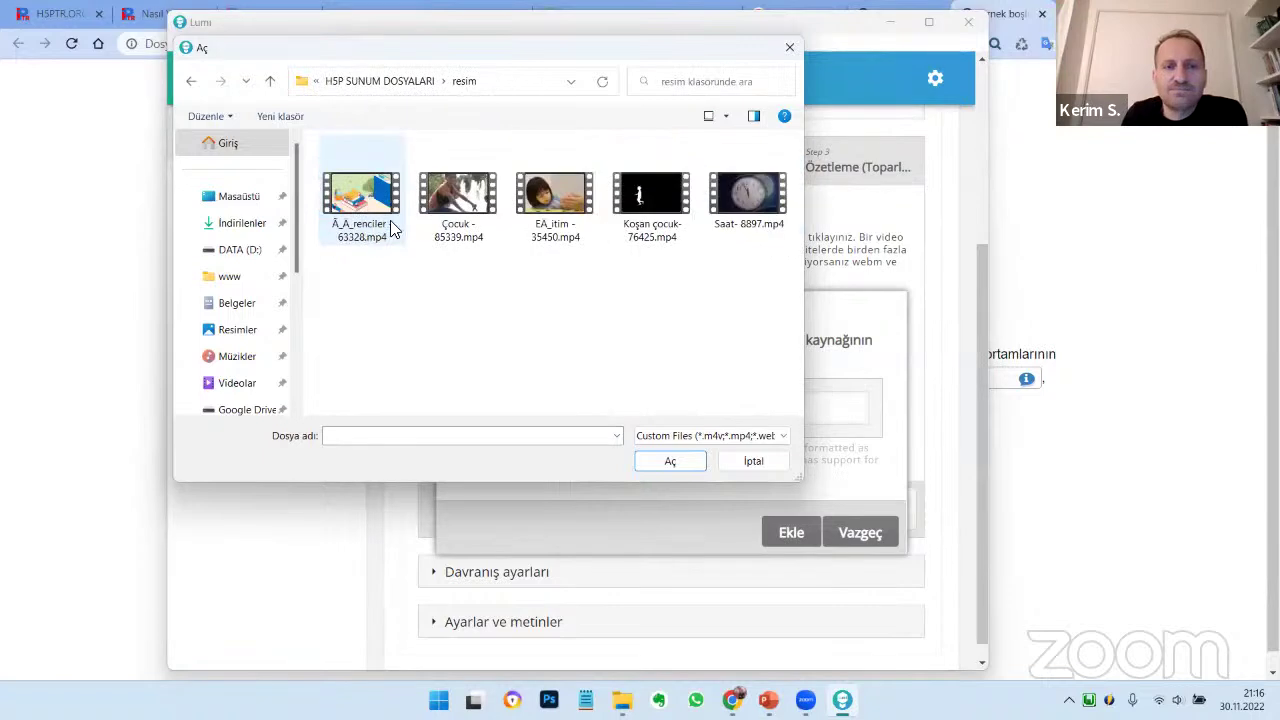
pyautogui.click(465, 205)
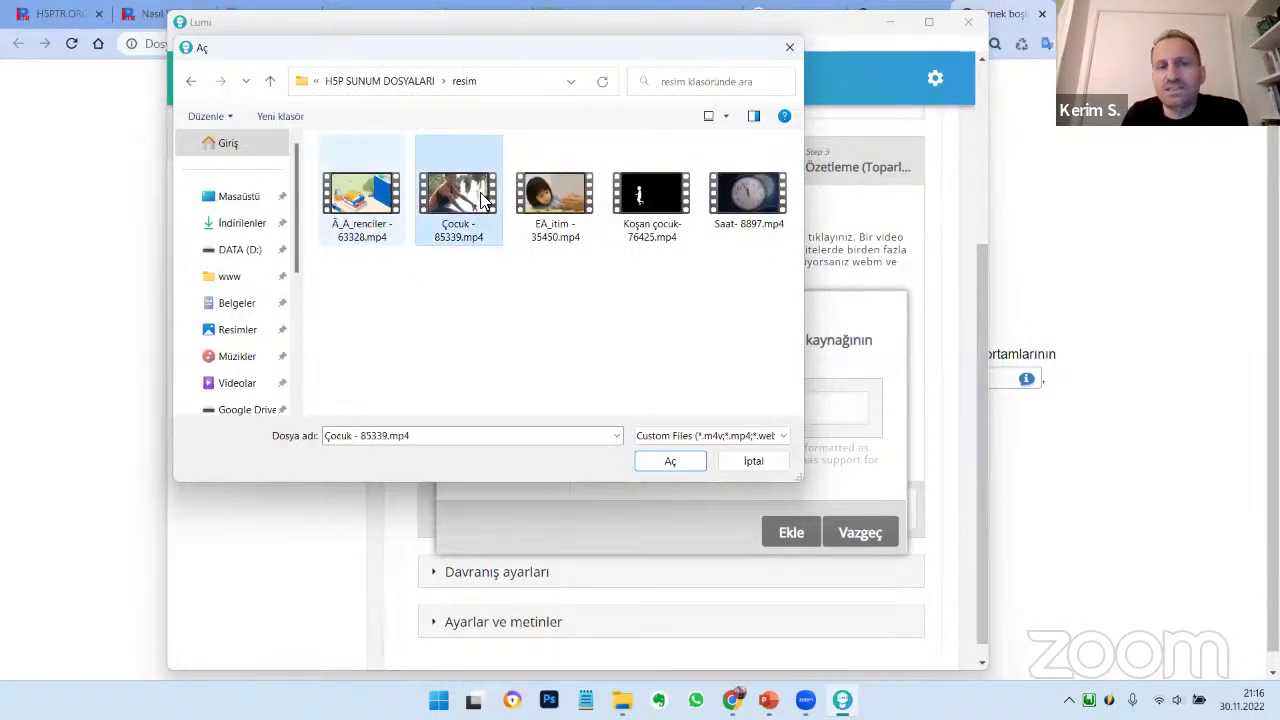
pyautogui.click(548, 203)
pyautogui.click(668, 463)
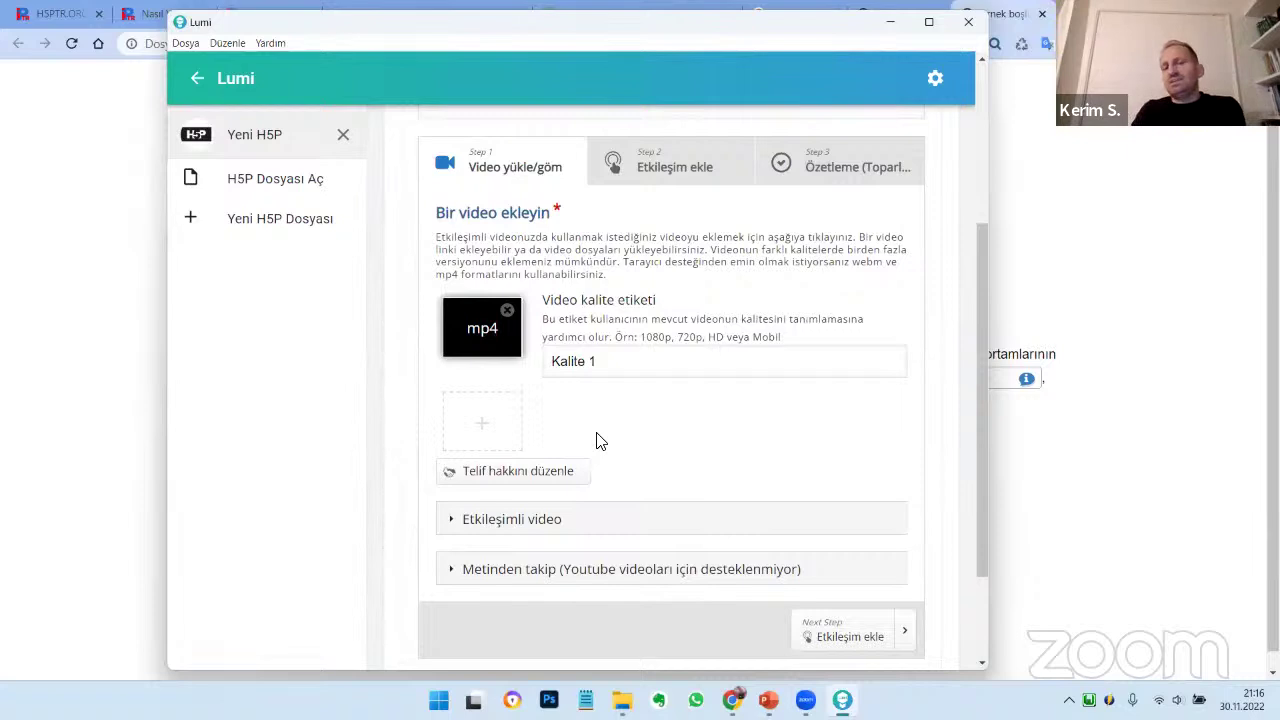
# Go to step 2 Etkileşim ekle, dismiss the help popup and pause the clip at 0:05
pyautogui.click(675, 170)
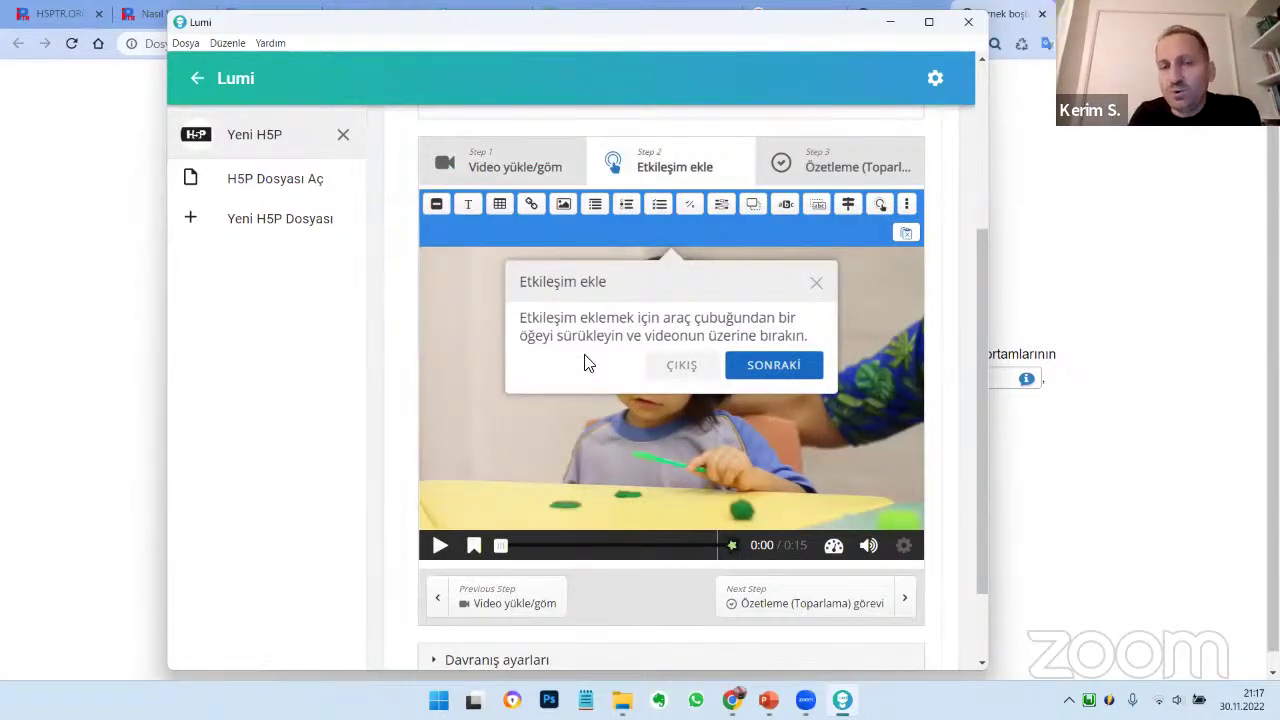
pyautogui.moveTo(523, 324); pyautogui.dragTo(808, 337)
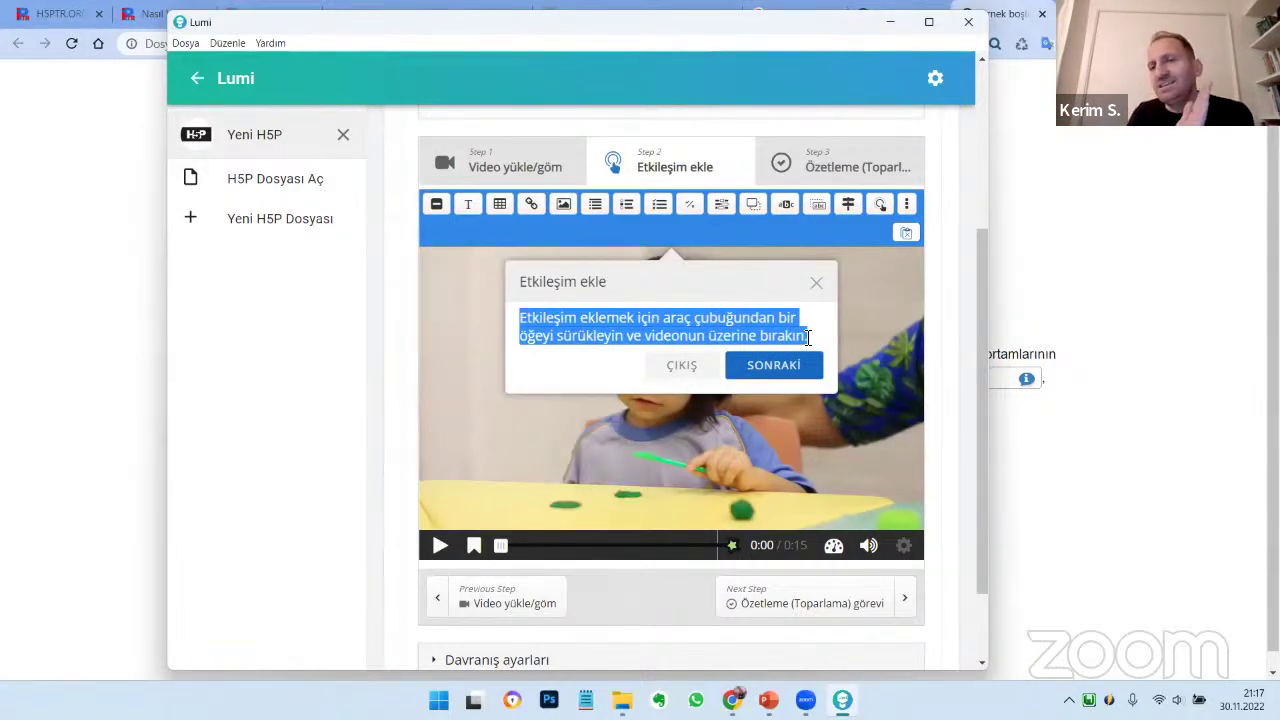
pyautogui.click(816, 283)
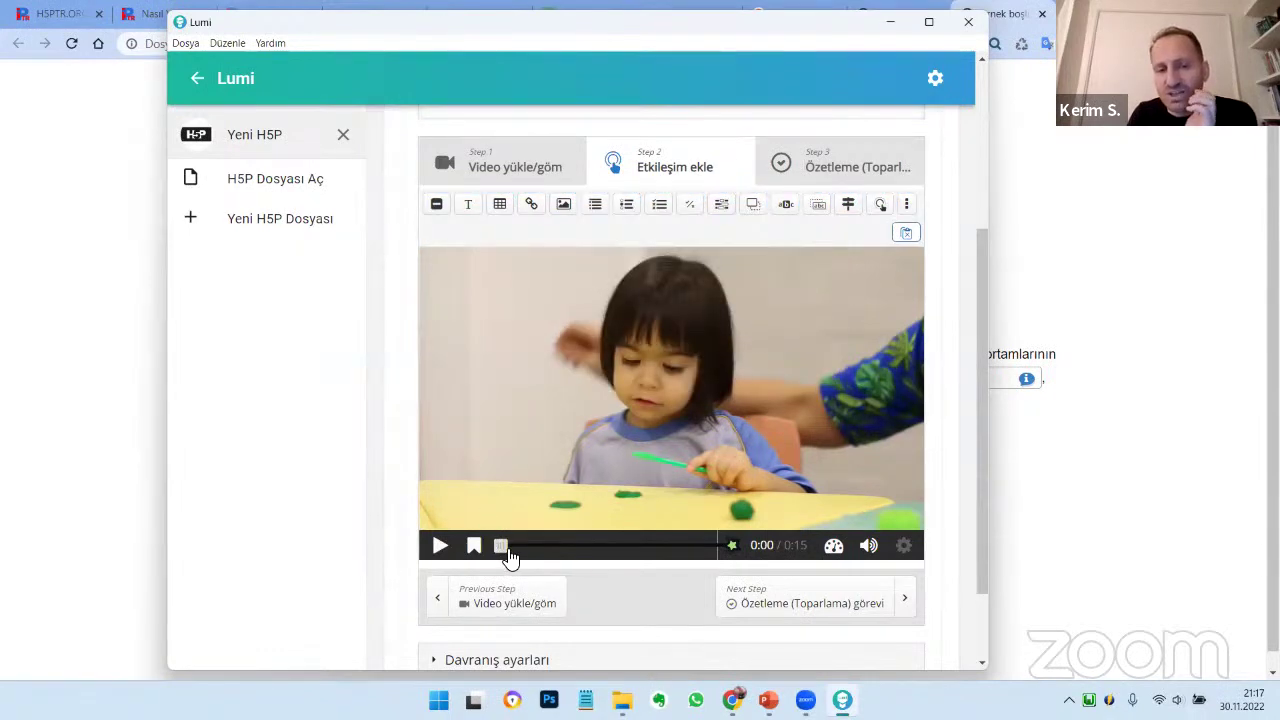
pyautogui.moveTo(510, 558); pyautogui.dragTo(546, 563)
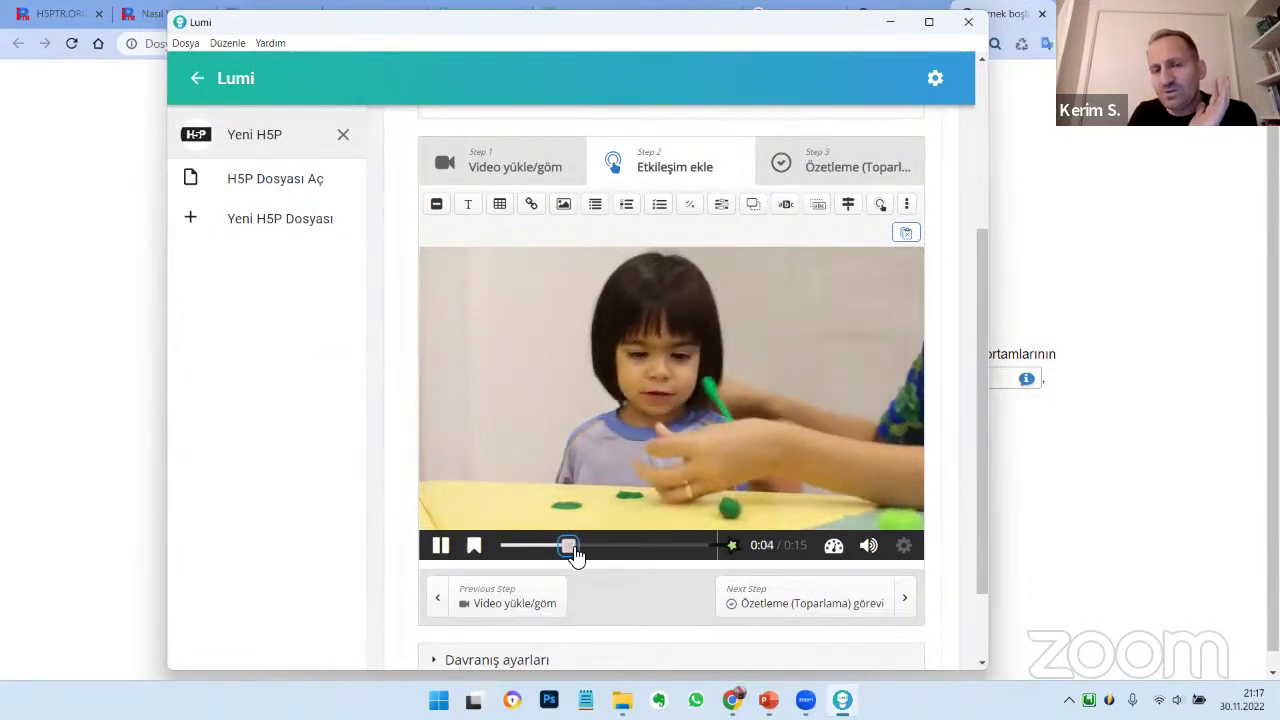
pyautogui.click(441, 547)
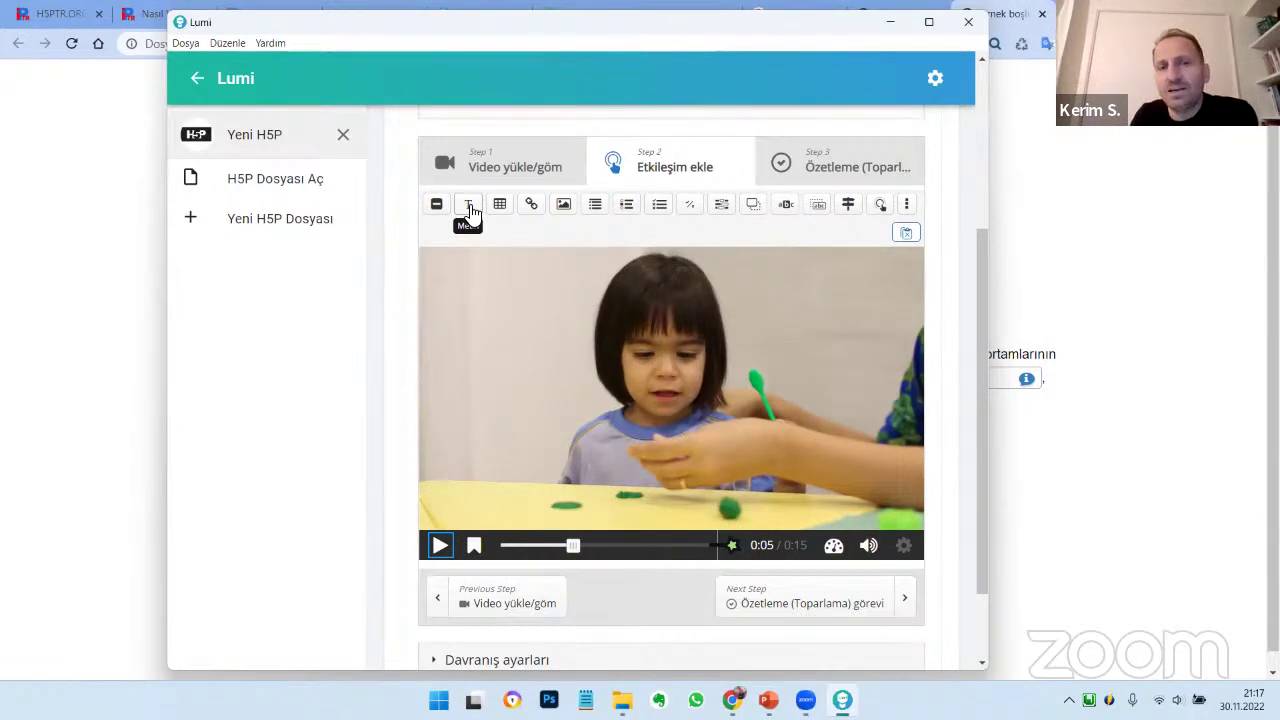
# Add a text interaction at 0:05.289 with its end time set to 0:08
pyautogui.click(469, 206)
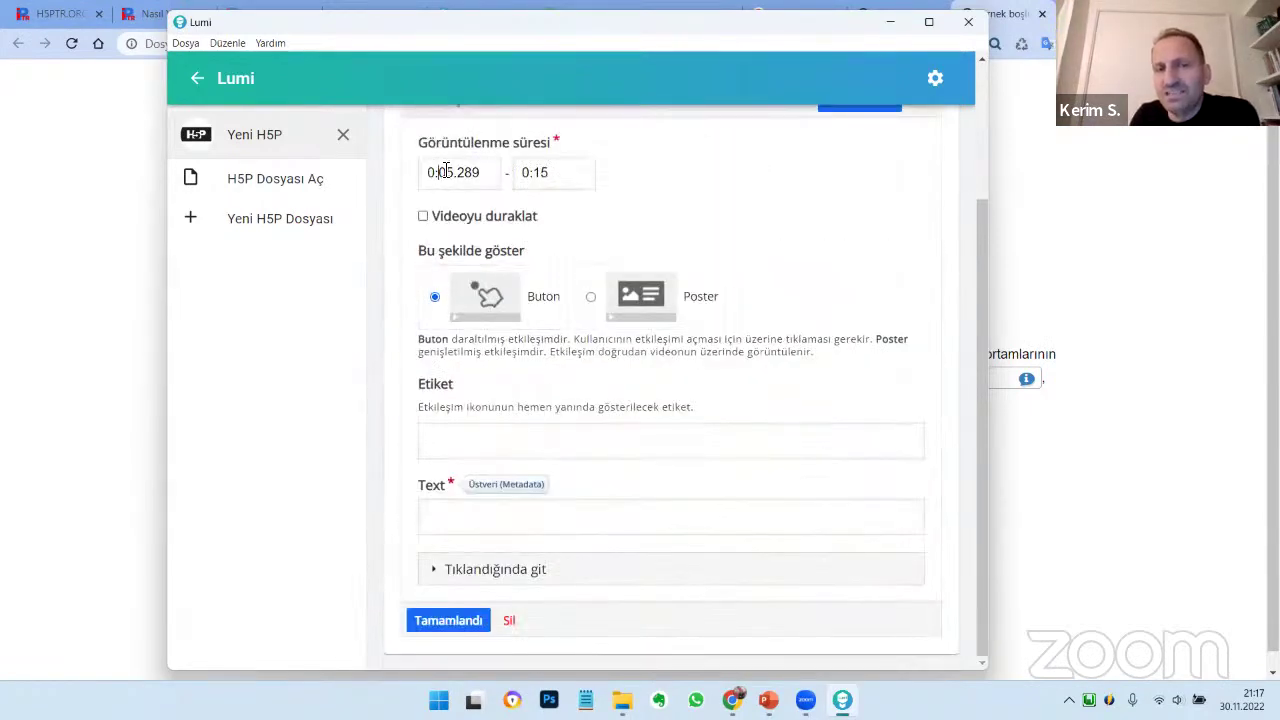
pyautogui.moveTo(446, 172); pyautogui.dragTo(553, 176)
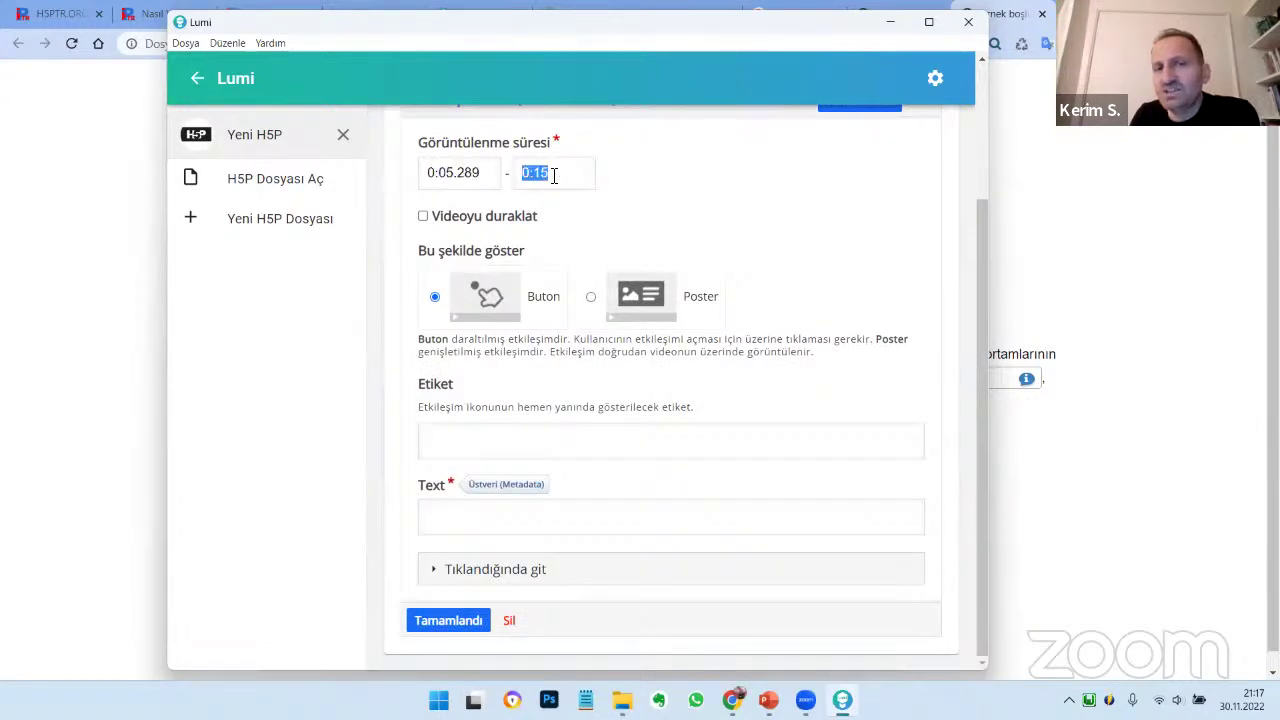
pyautogui.click(531, 172)
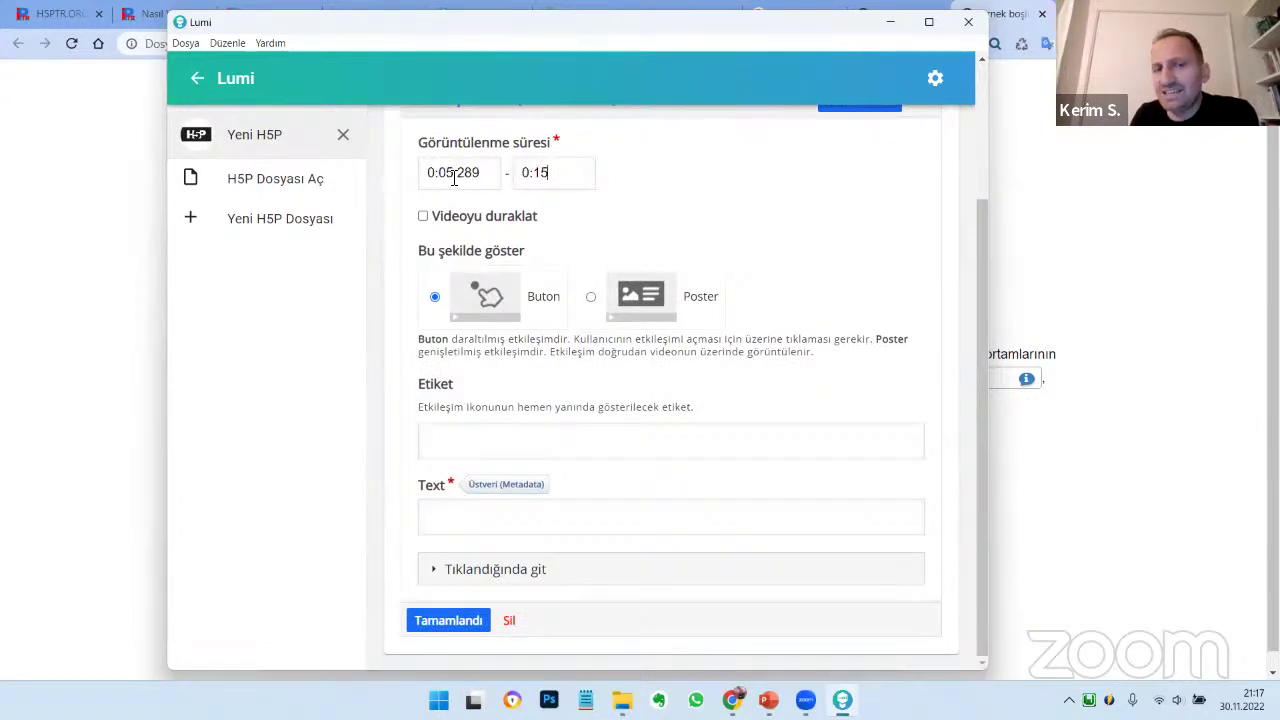
pyautogui.moveTo(533, 172); pyautogui.dragTo(556, 172)
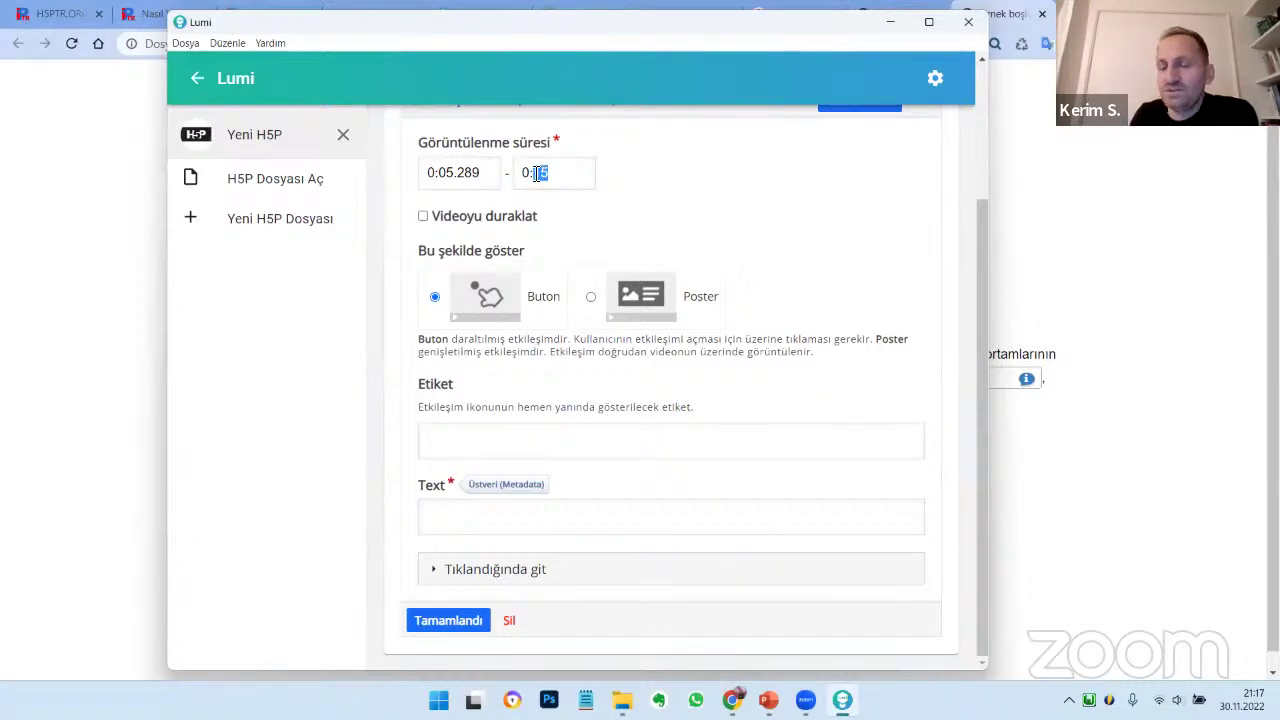
pyautogui.write('08')
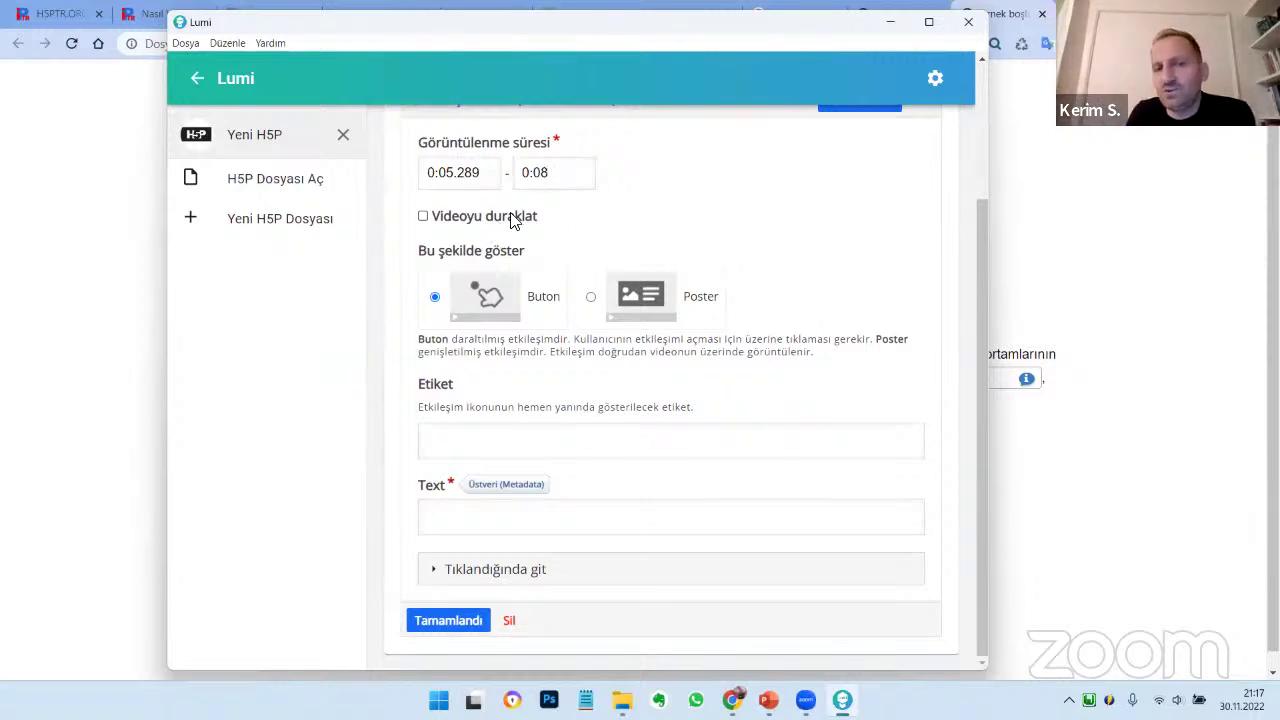
# Show the text interaction as a poster reading 'Hoş geldin.' and 'Nasılsın?' on two lines
pyautogui.click(602, 300)
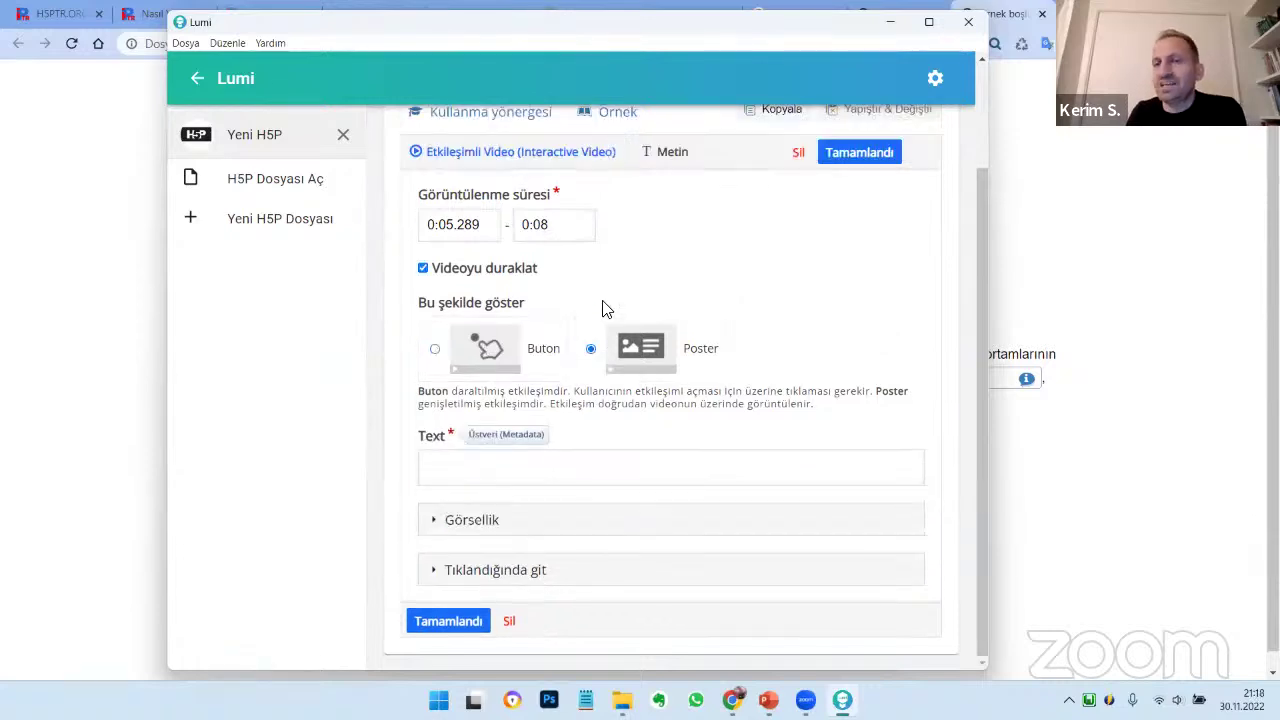
pyautogui.click(592, 470)
pyautogui.write('Hoş')
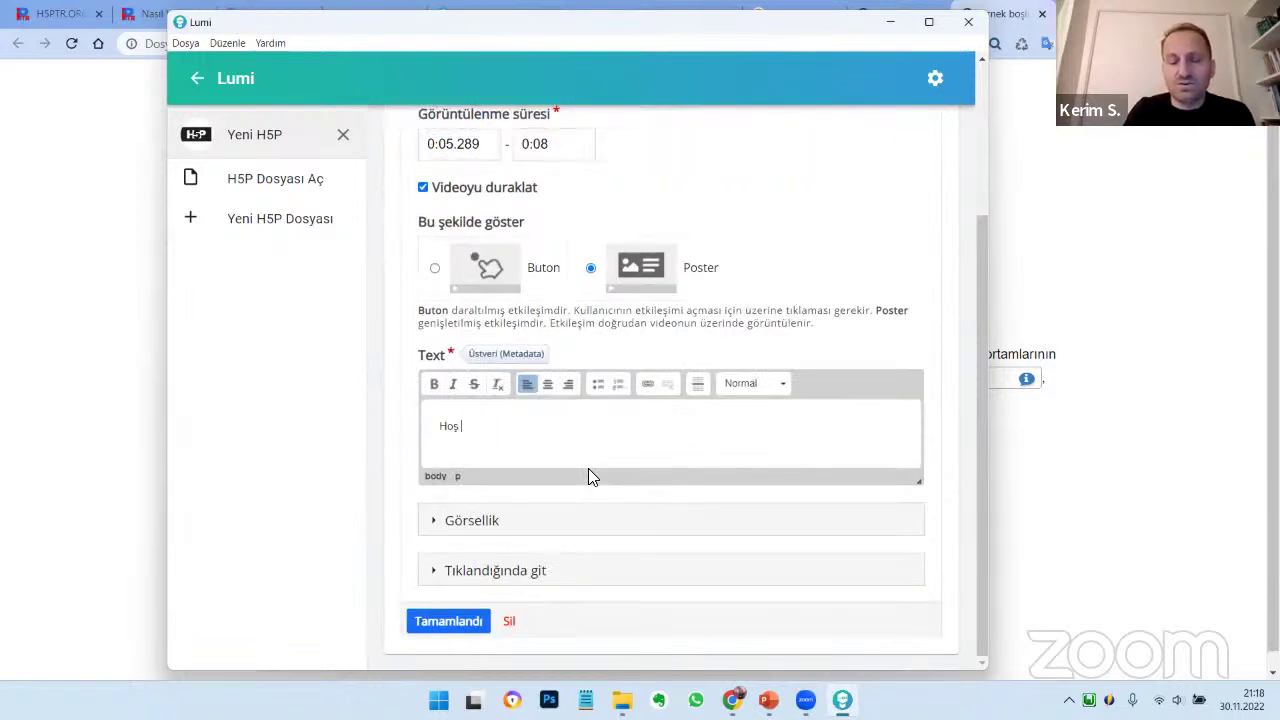
pyautogui.write(' geldin.')
pyautogui.press('Return')
pyautogui.write('Nasılsın')
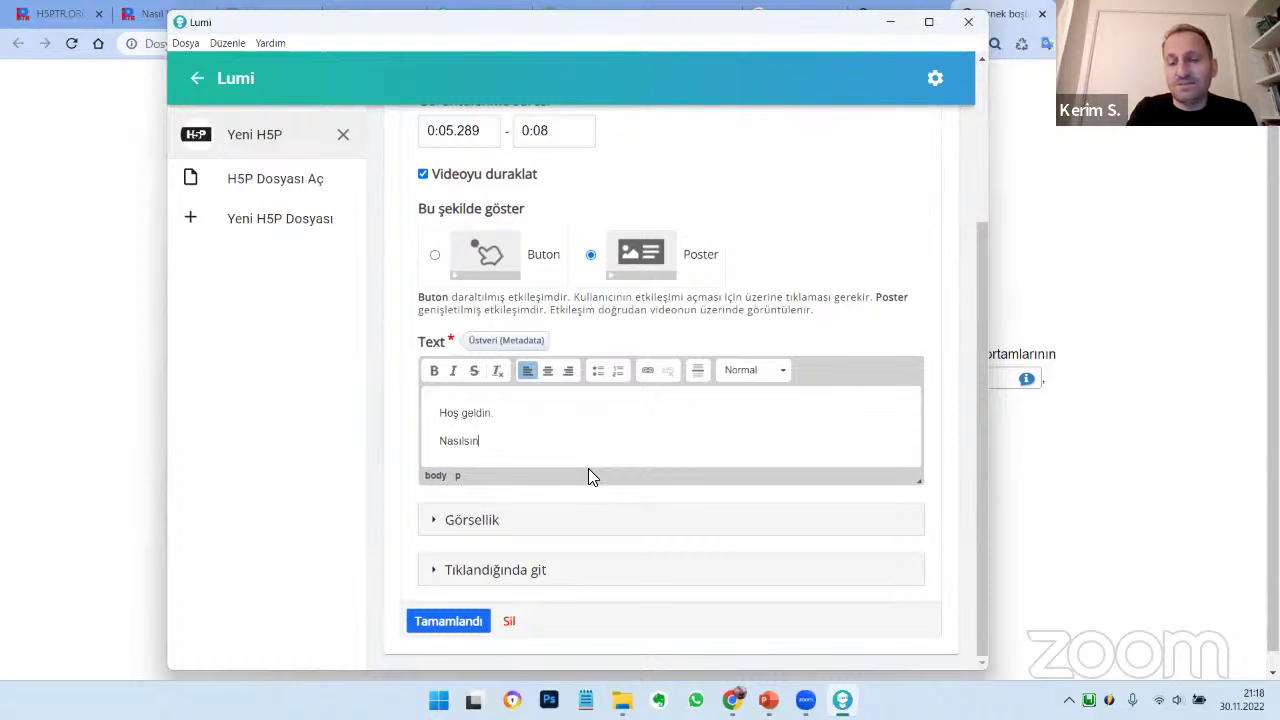
pyautogui.write('?')
pyautogui.scroll(3, 717, 400)
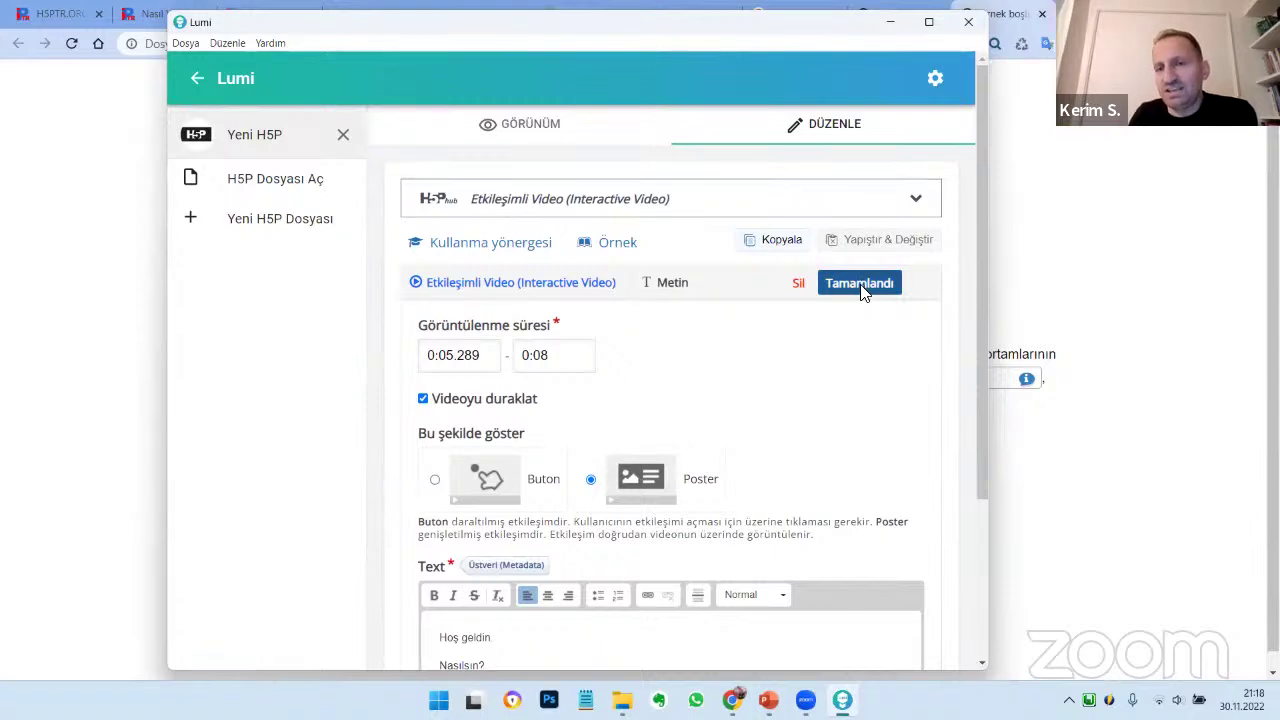
# Finish the text interaction and title the interactive video 'video etkinlik'
pyautogui.click(862, 285)
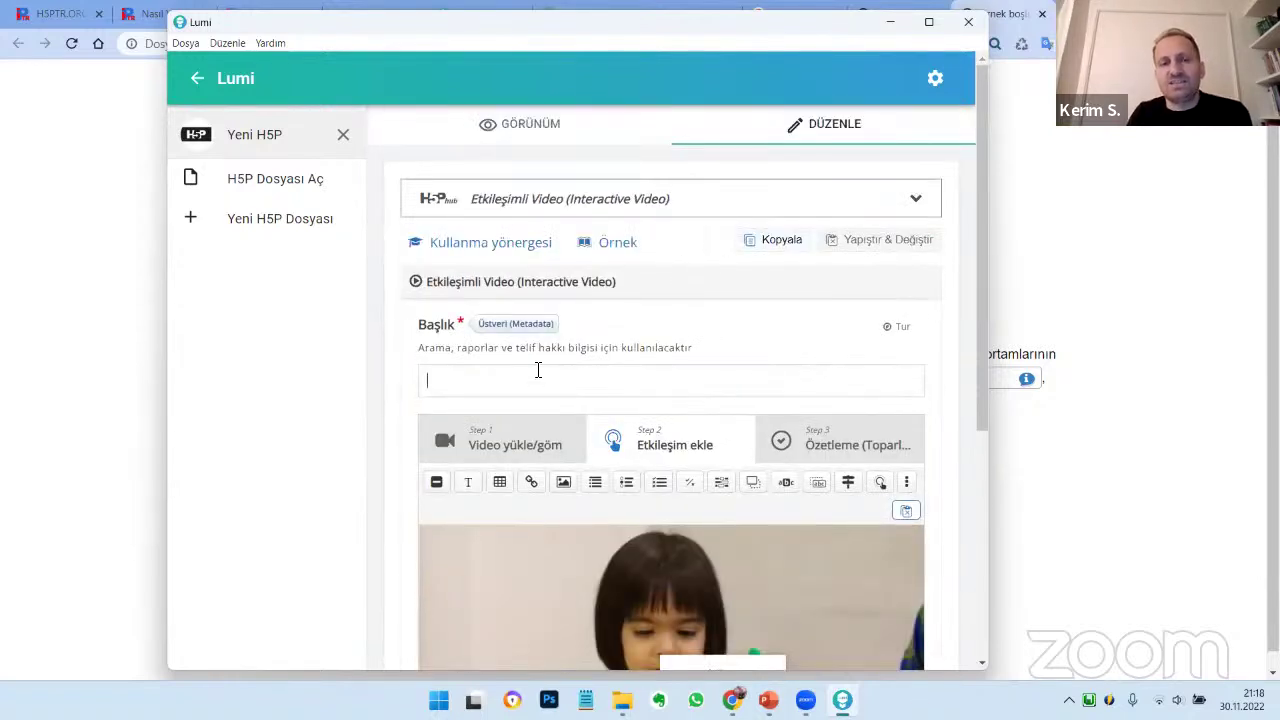
pyautogui.click(538, 370)
pyautogui.write('video et')
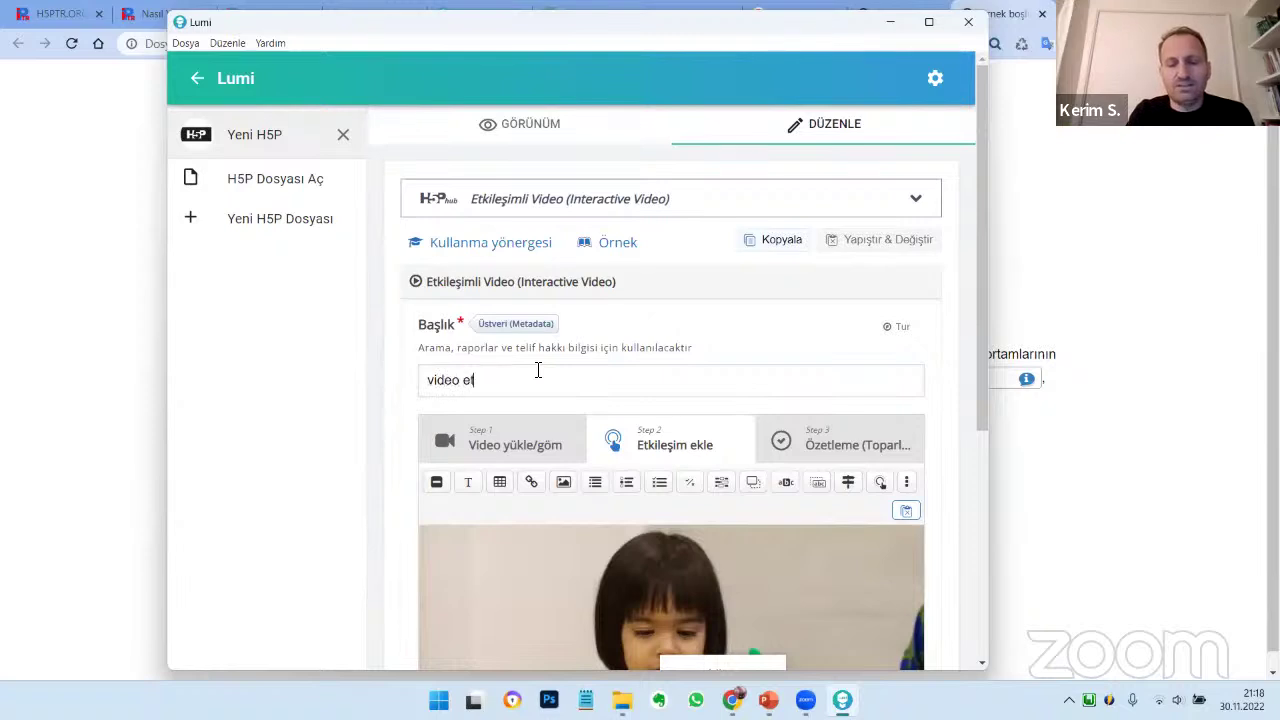
pyautogui.write('kinlik')
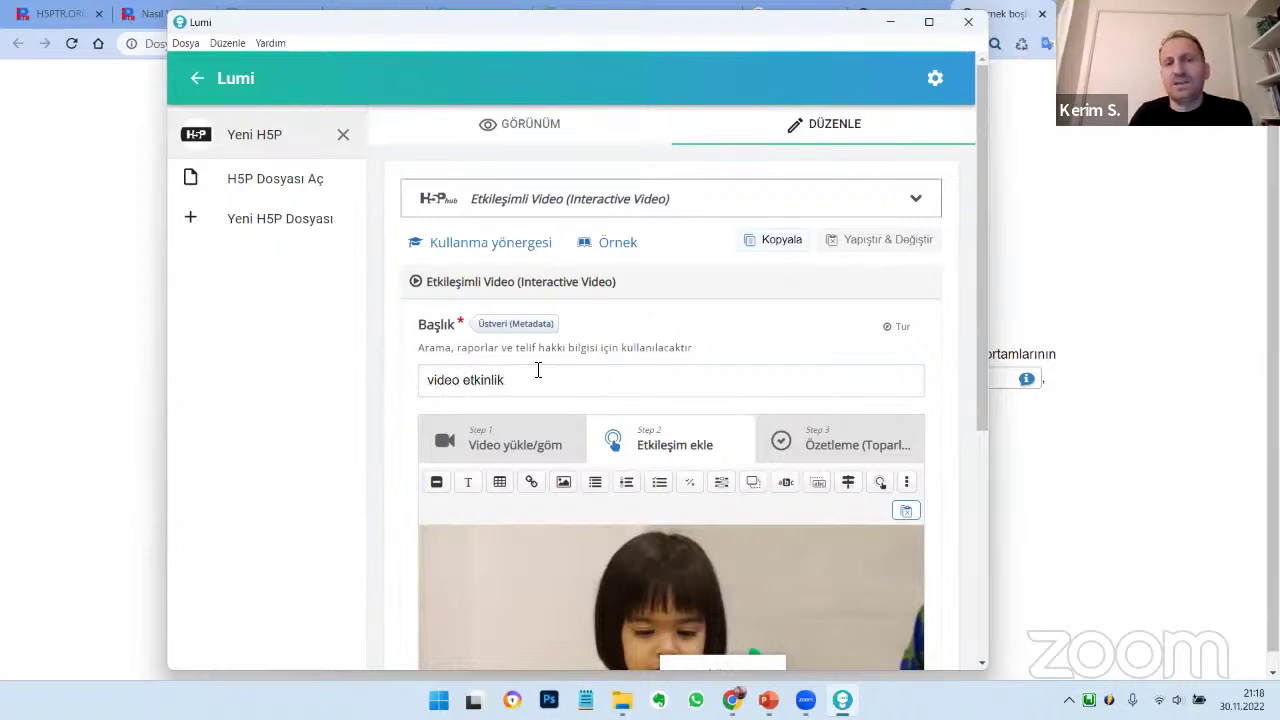
# Preview the interactive video and play it through the 0:05 welcome poster
pyautogui.click(543, 128)
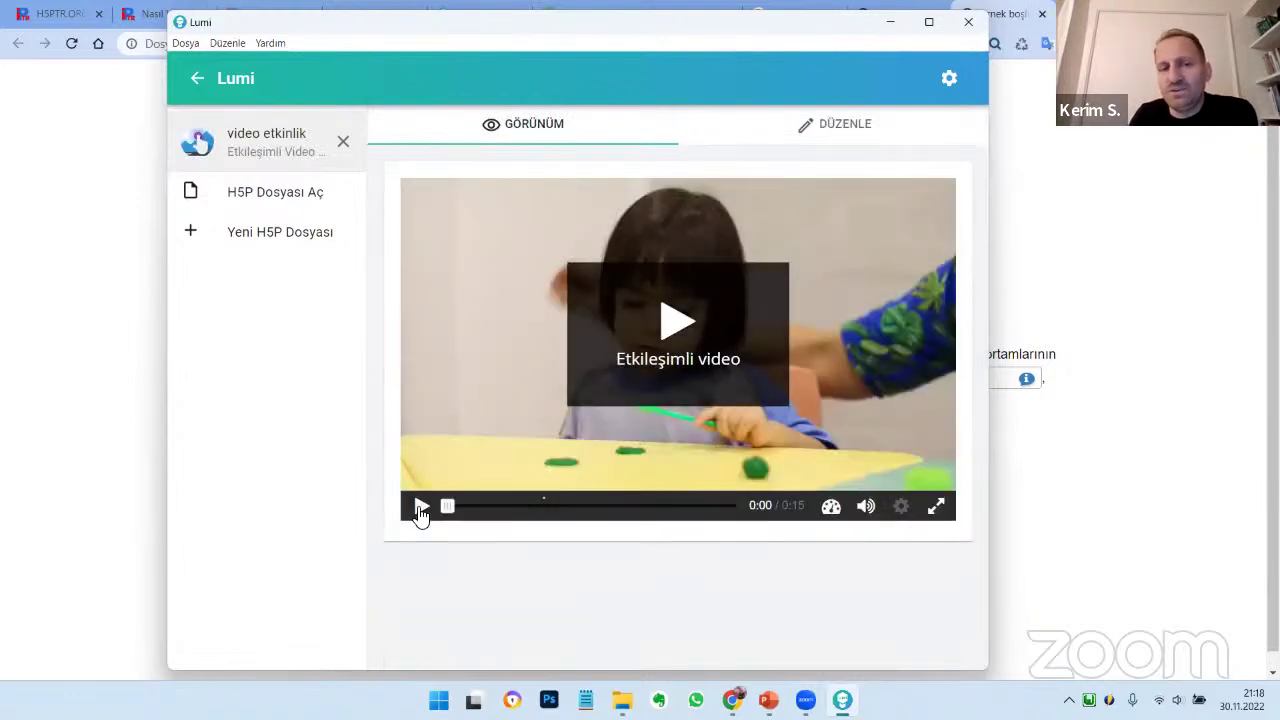
pyautogui.click(420, 508)
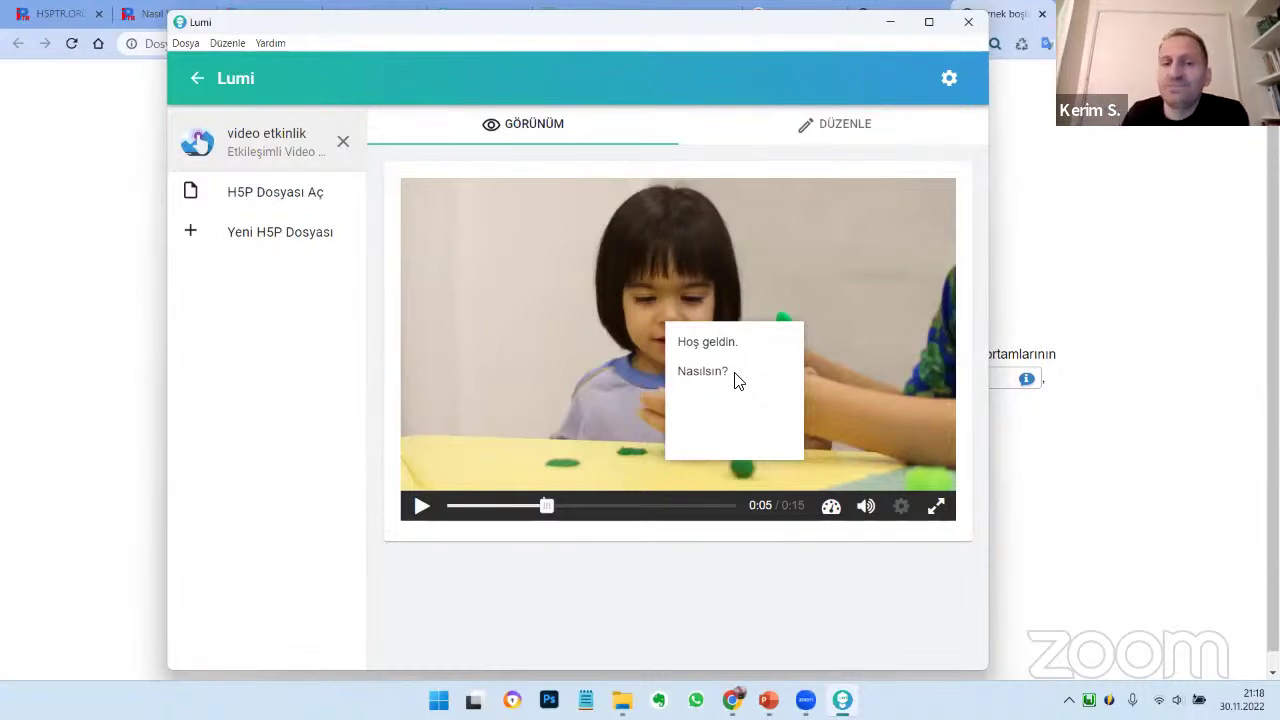
pyautogui.click(424, 508)
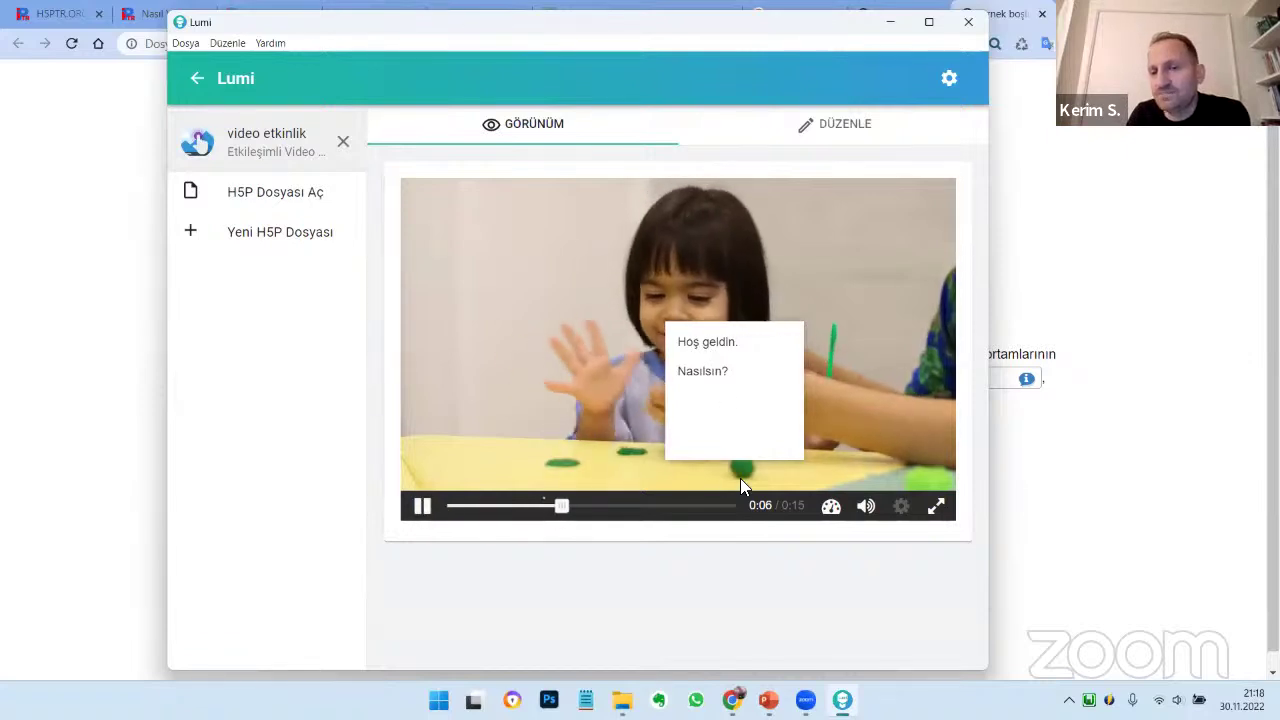
# Shrink the welcome text box into the top-left corner, then move the timeline to 0:10
pyautogui.click(740, 210)
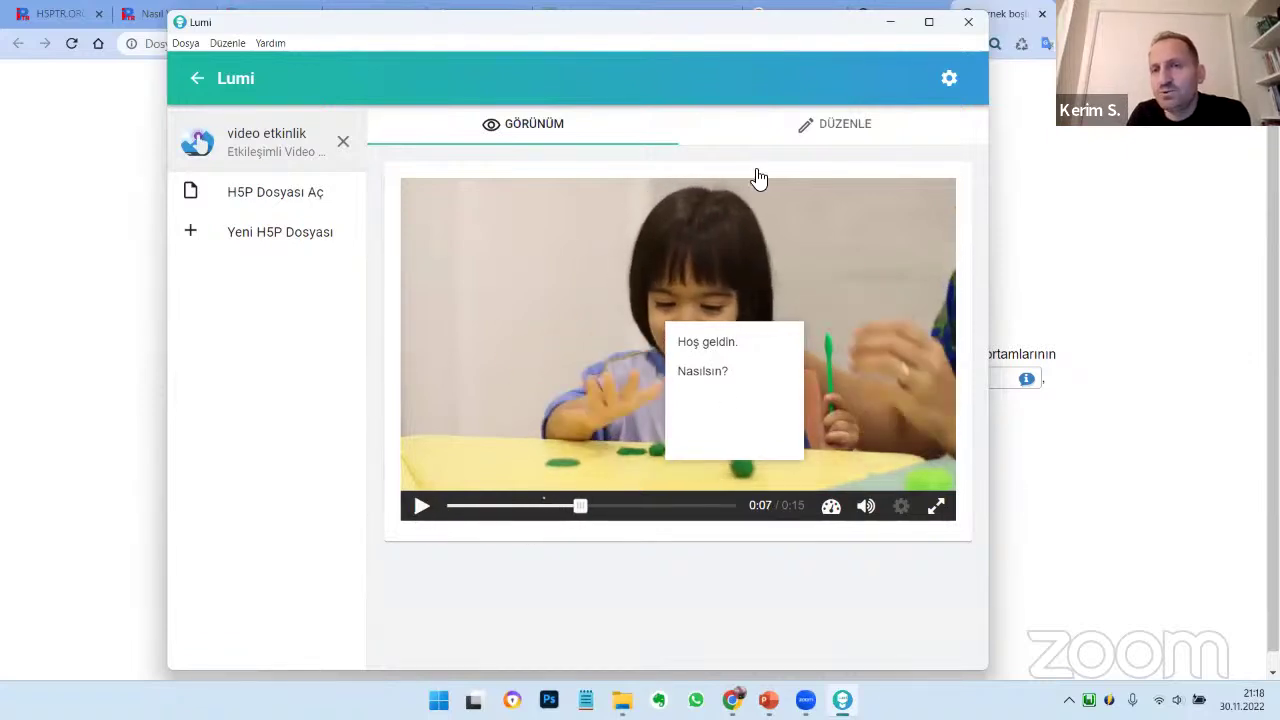
pyautogui.click(840, 130)
pyautogui.scroll(-5, 760, 325)
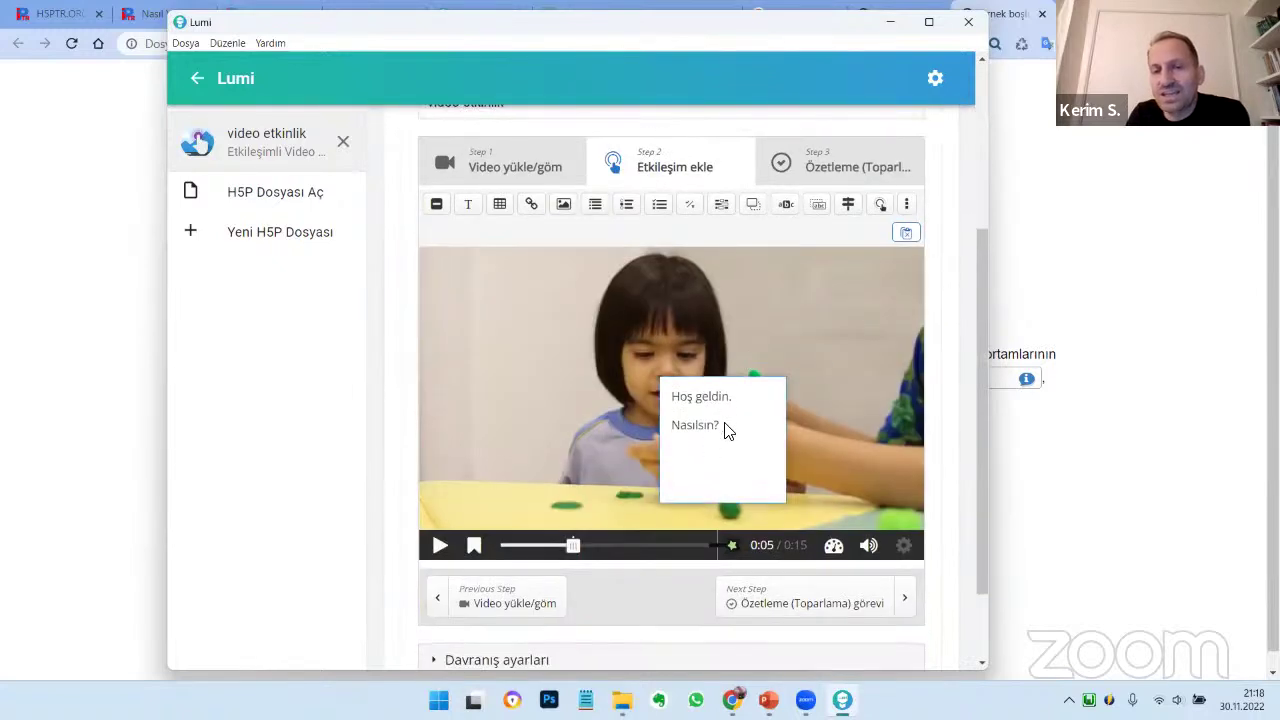
pyautogui.click(727, 430)
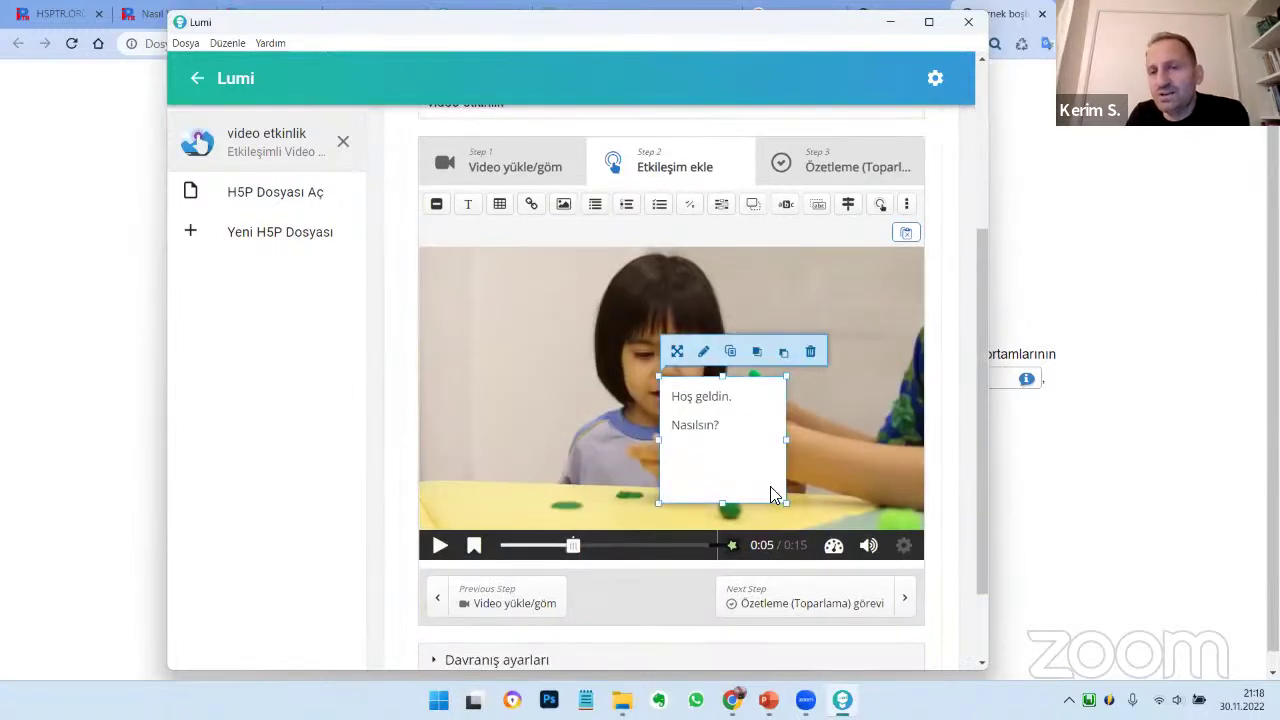
pyautogui.moveTo(787, 505); pyautogui.dragTo(514, 294)
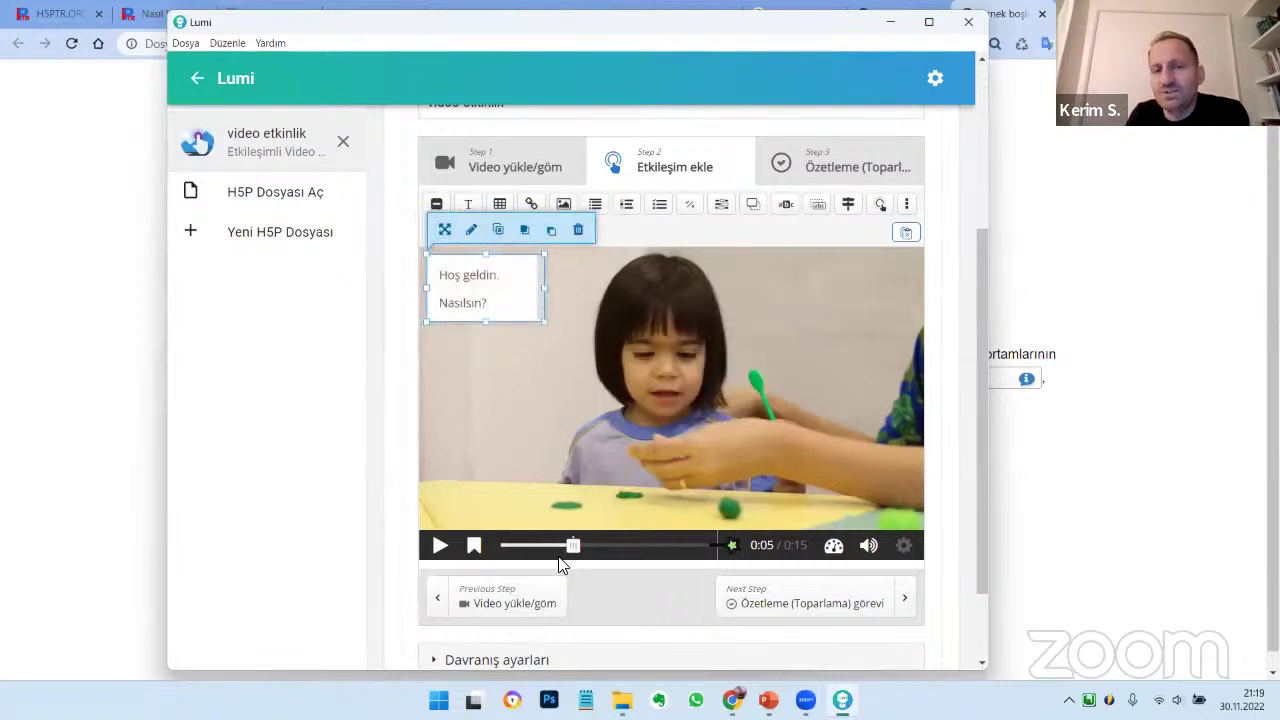
pyautogui.moveTo(573, 553); pyautogui.dragTo(617, 553)
pyautogui.moveTo(624, 550); pyautogui.dragTo(641, 552)
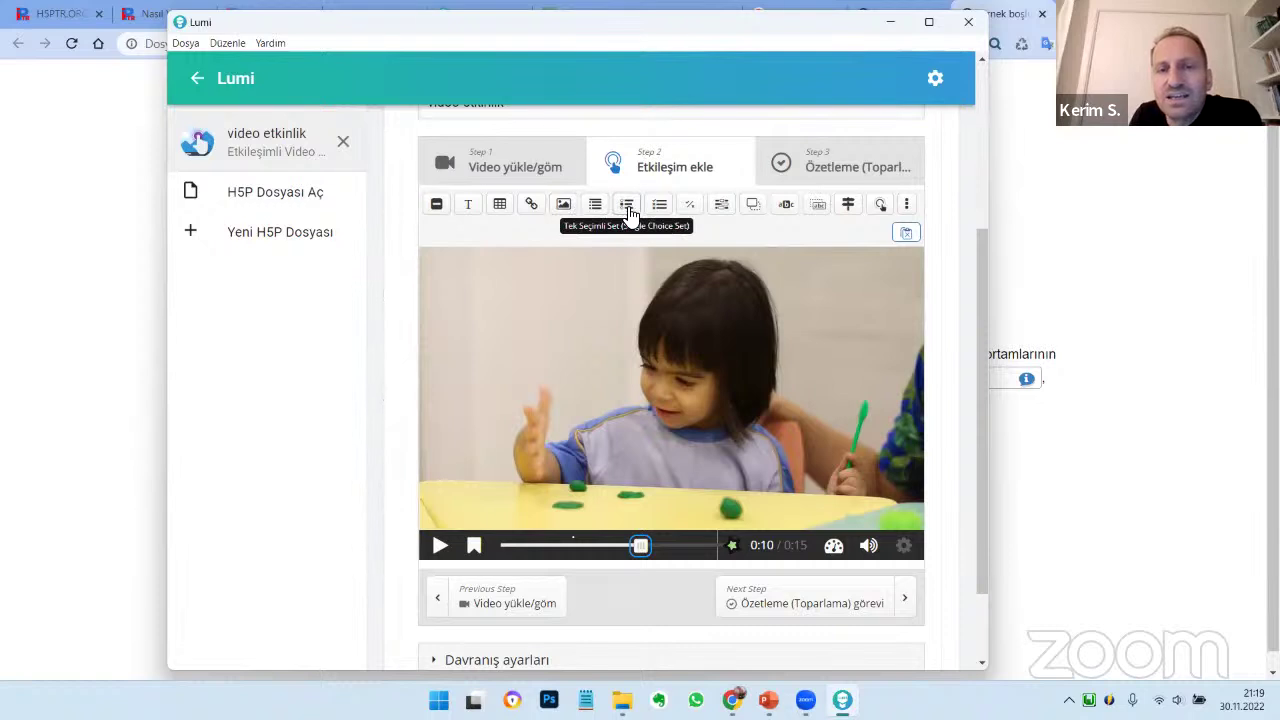
# Add a poster True/False question at 0:10 stating that a named person lives in Ankara, with Doğru correct
pyautogui.click(694, 210)
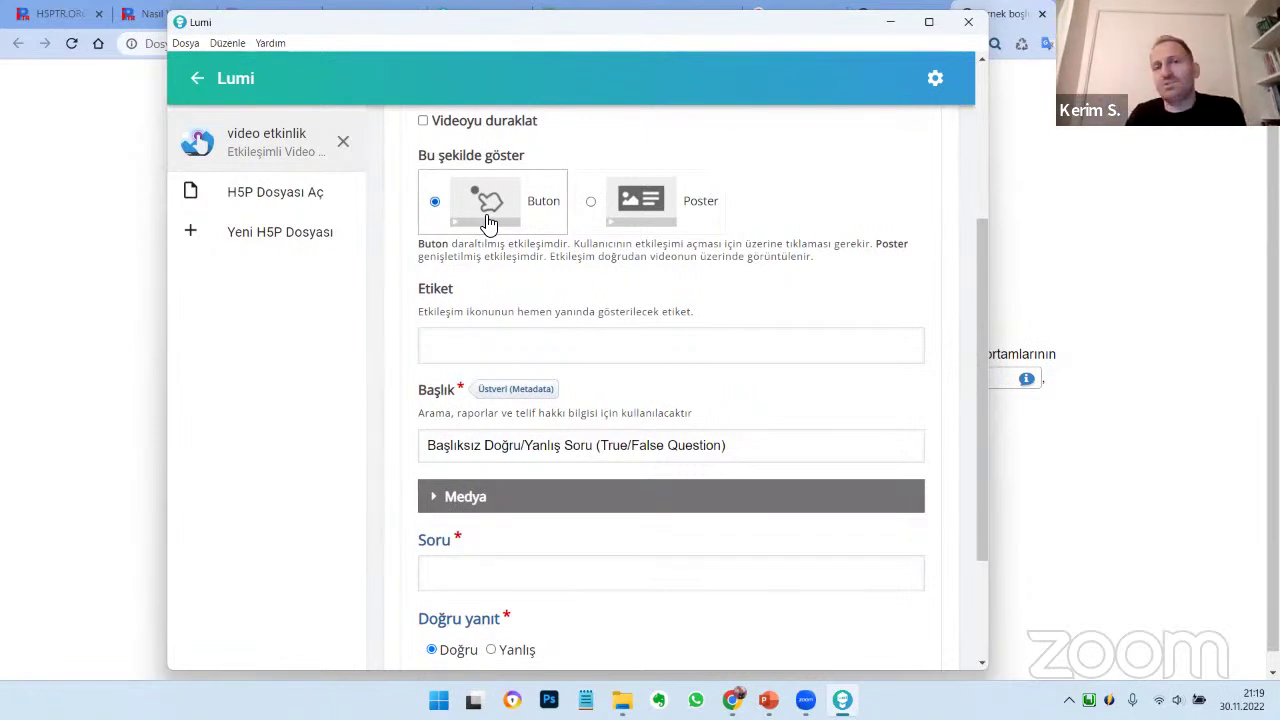
pyautogui.click(592, 205)
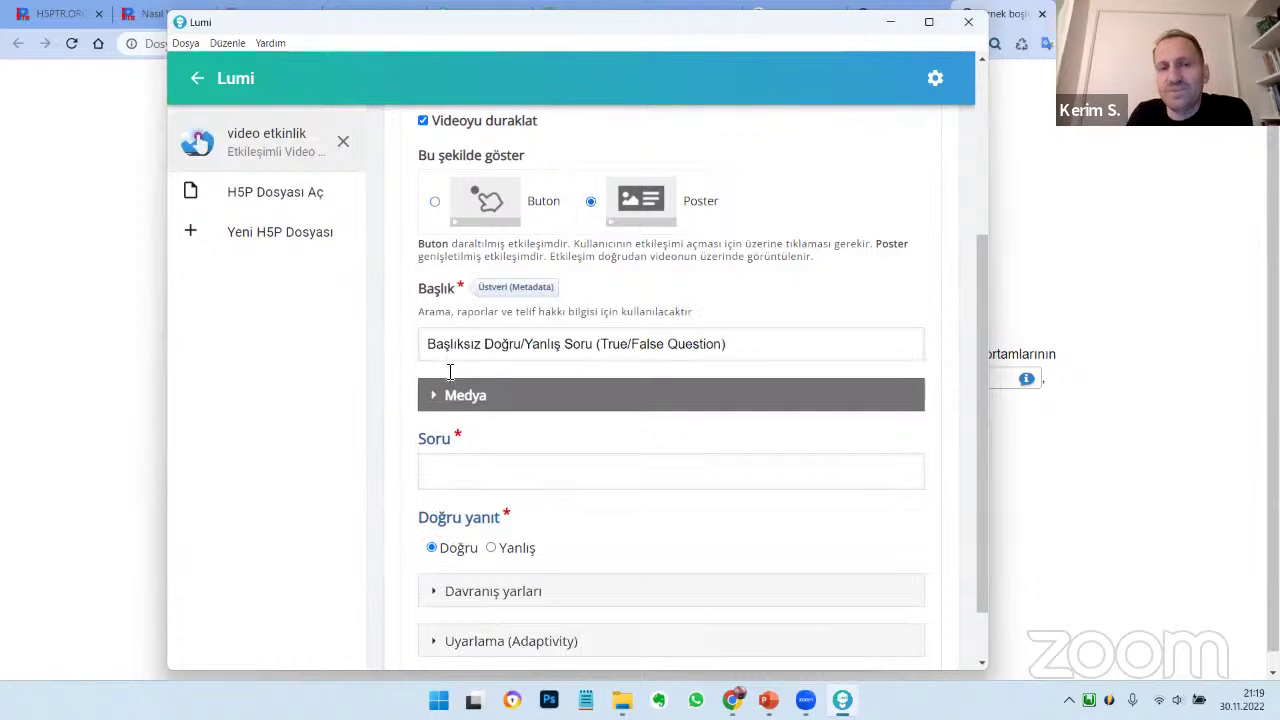
pyautogui.click(471, 470)
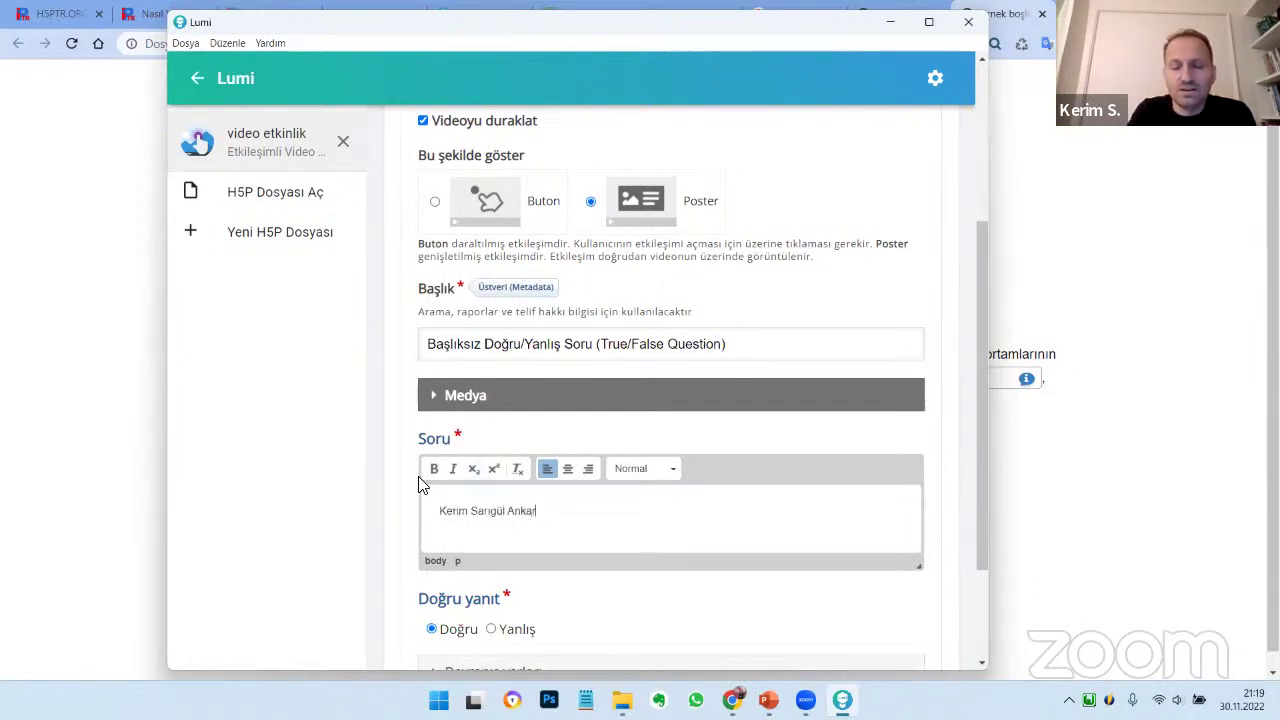
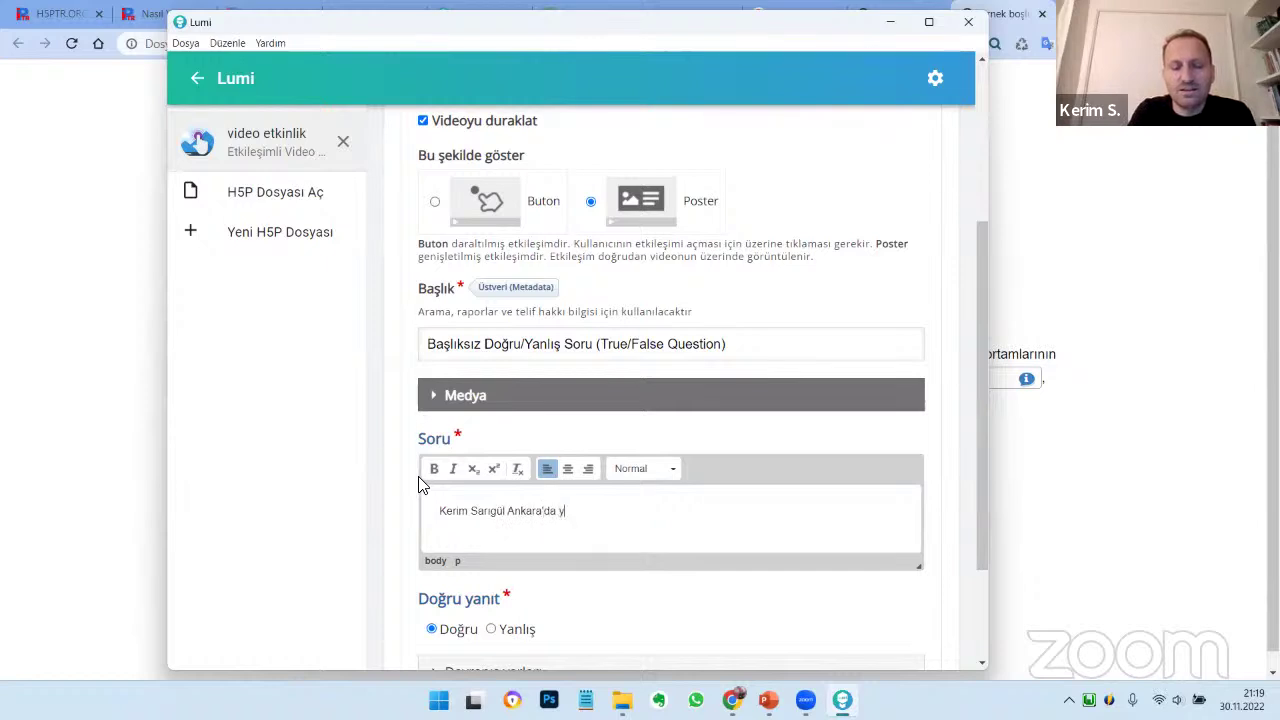
pyautogui.write('aşıyor.')
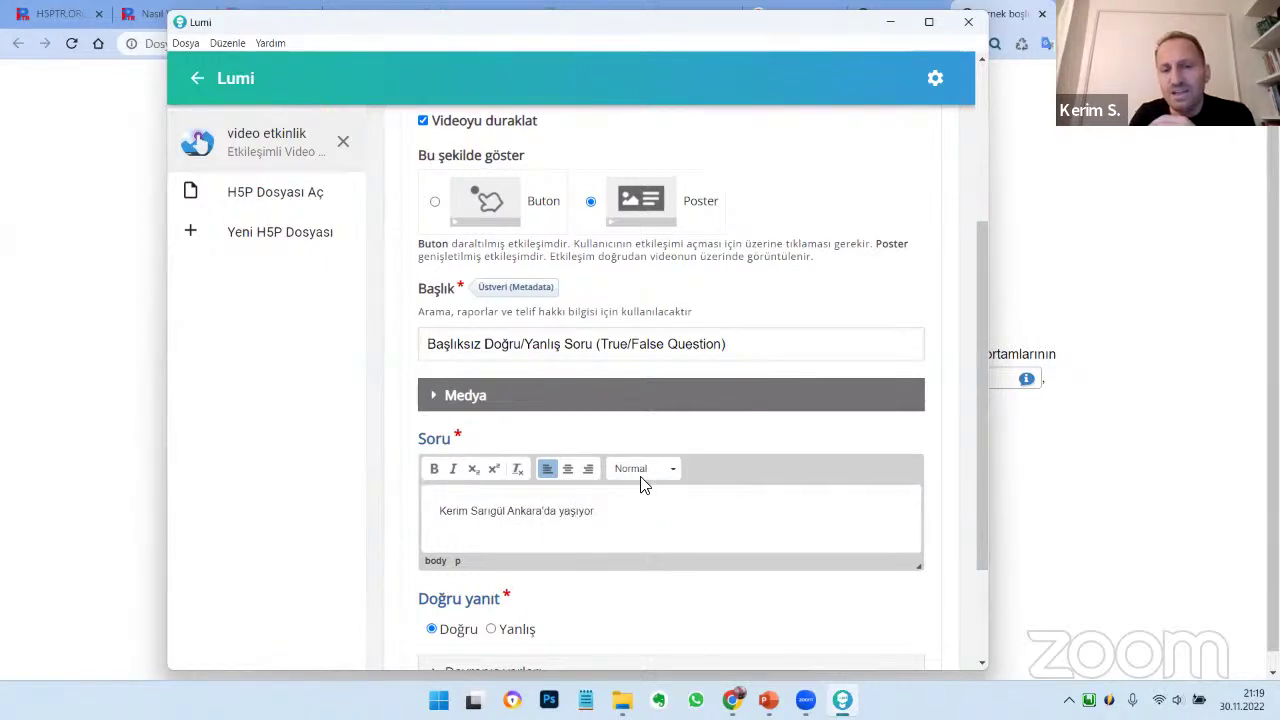
pyautogui.scroll(-3, 614, 491)
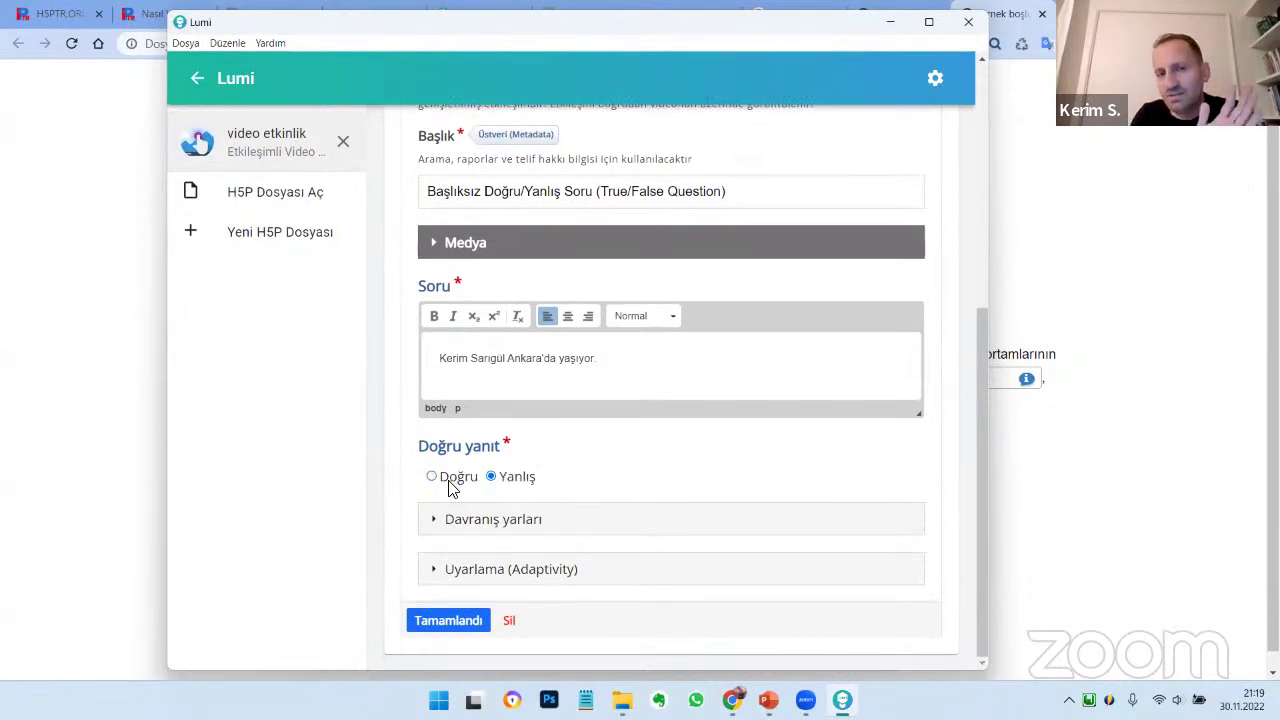
pyautogui.click(450, 478)
pyautogui.click(472, 624)
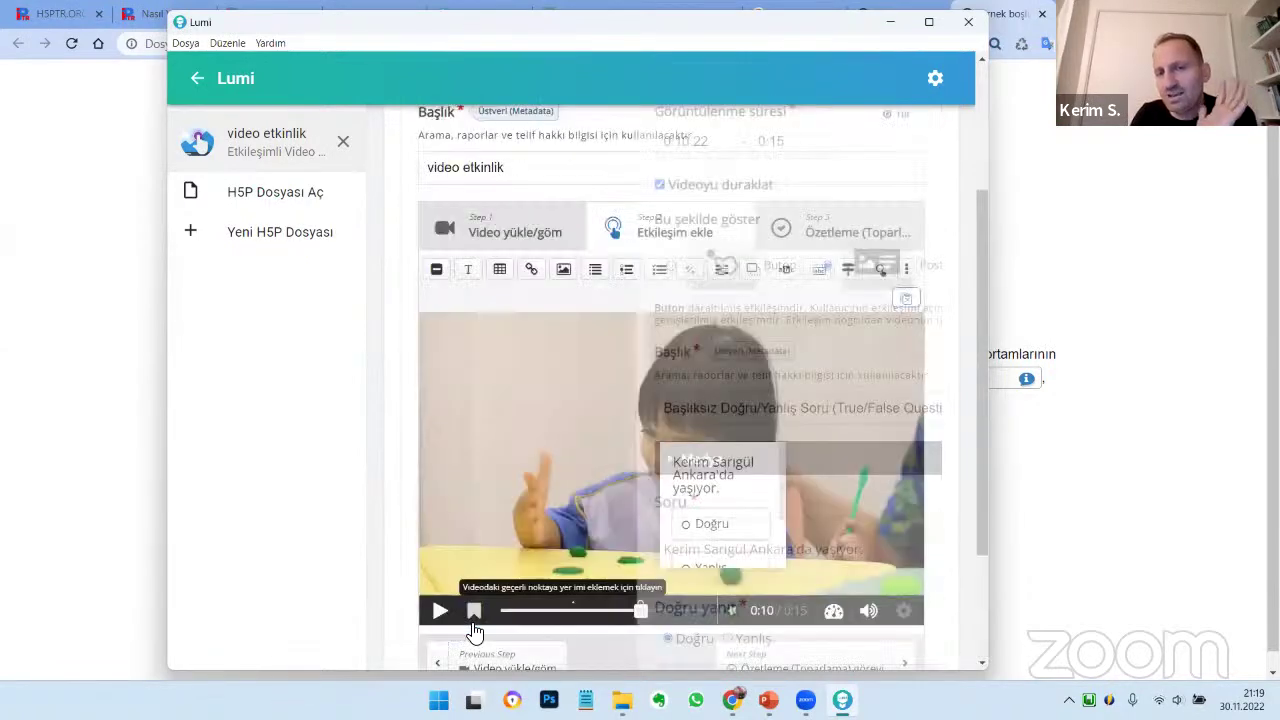
# Enlarge the True/False popup to 280×220 and place it at the video's top-left corner
pyautogui.moveTo(710, 456); pyautogui.dragTo(686, 386)
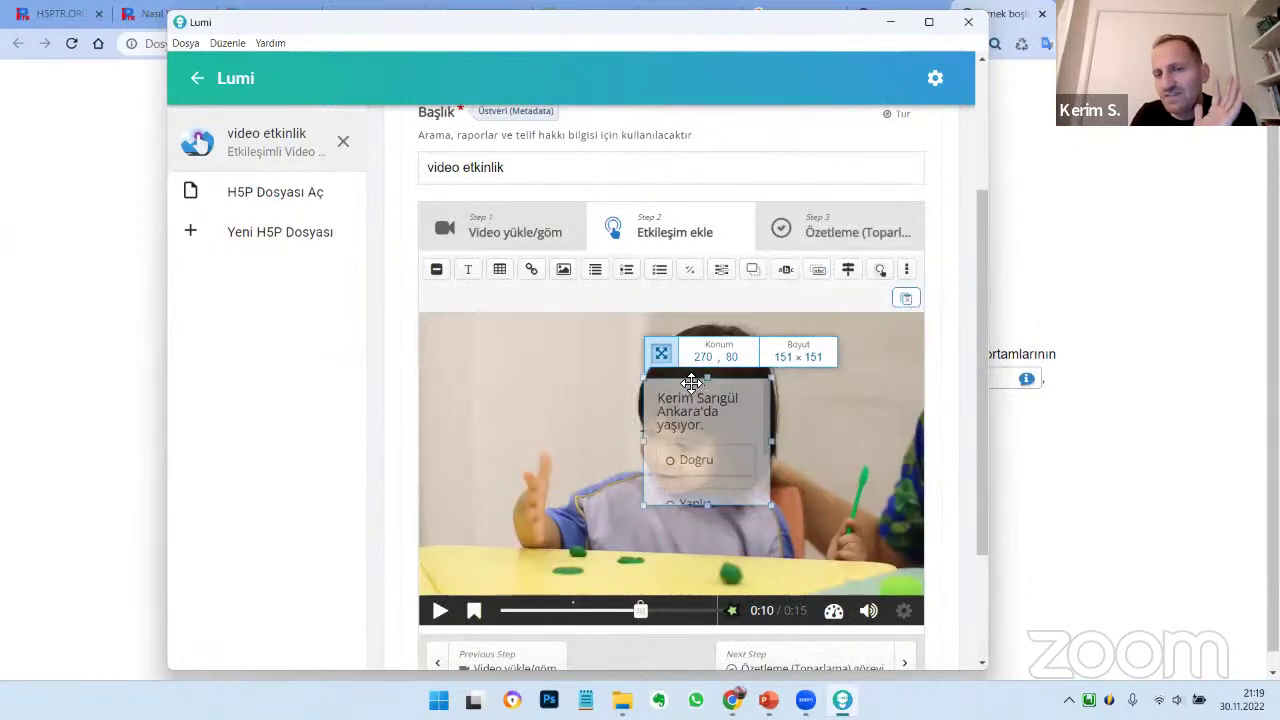
pyautogui.moveTo(762, 433); pyautogui.dragTo(866, 412)
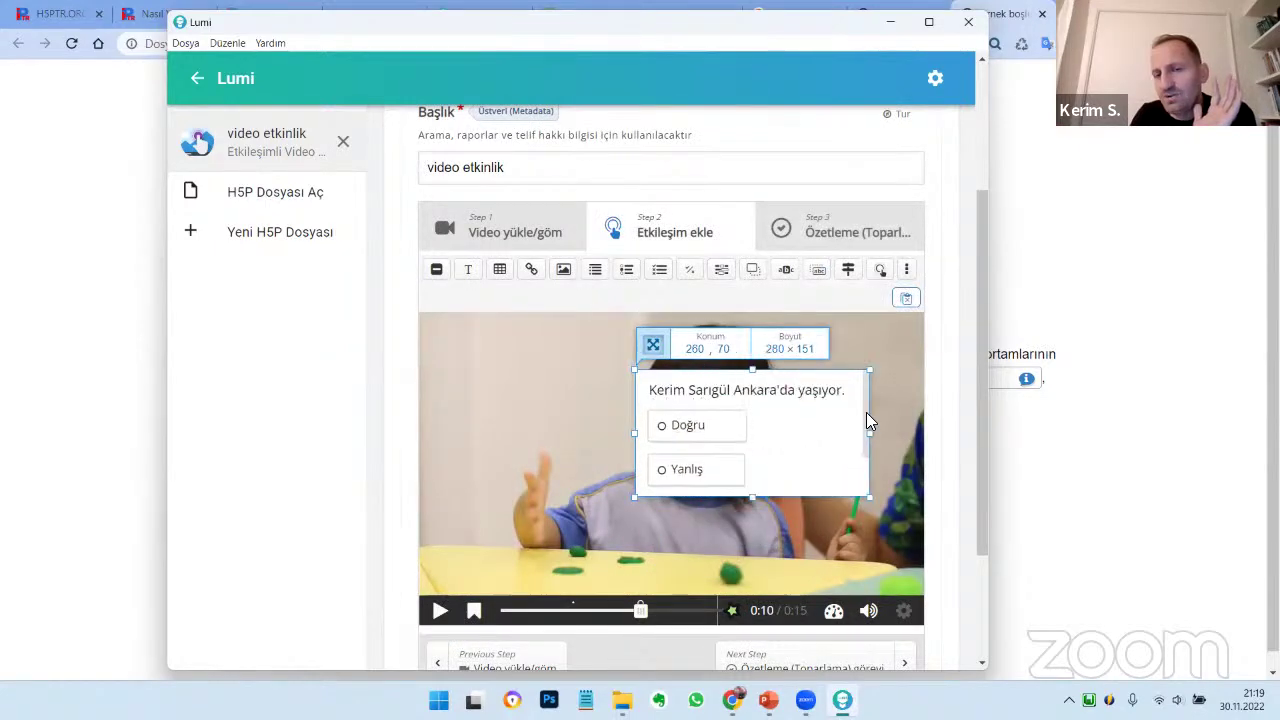
pyautogui.moveTo(752, 496); pyautogui.dragTo(754, 560)
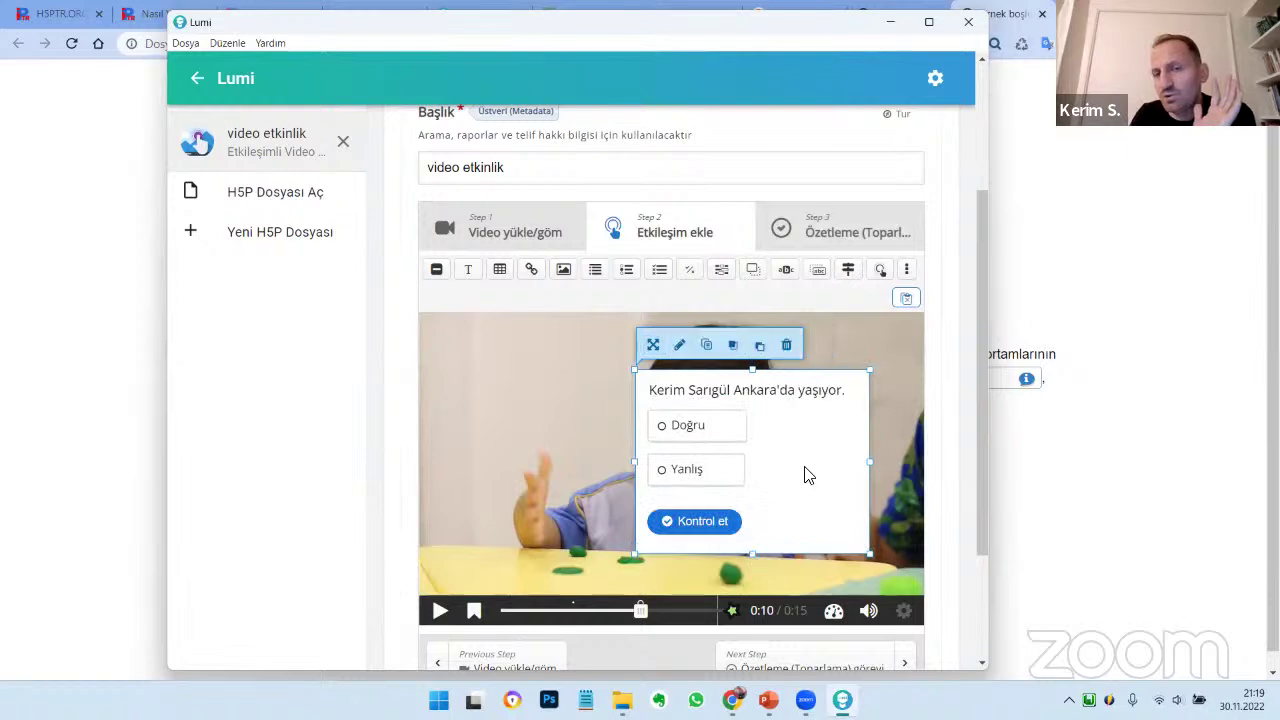
pyautogui.moveTo(806, 480); pyautogui.dragTo(603, 459)
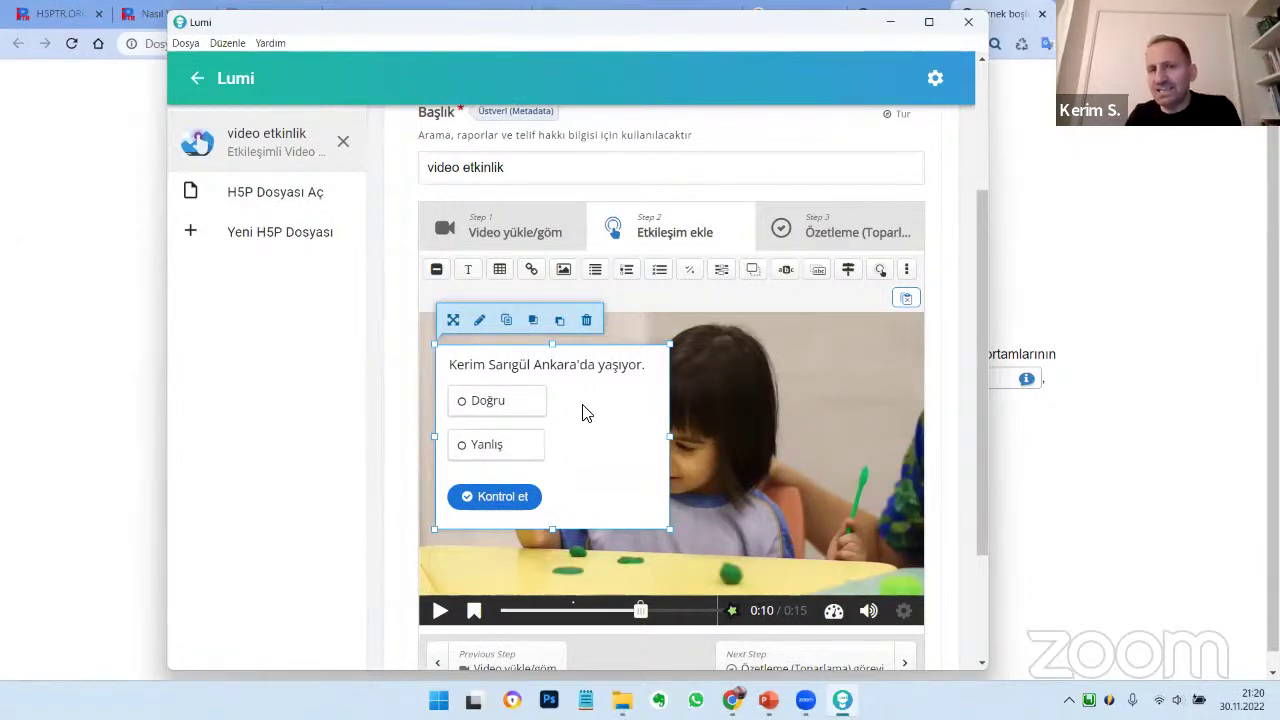
# Change the True/False question's start time from 0:10.22 to 0:09.22
pyautogui.doubleClick(586, 411)
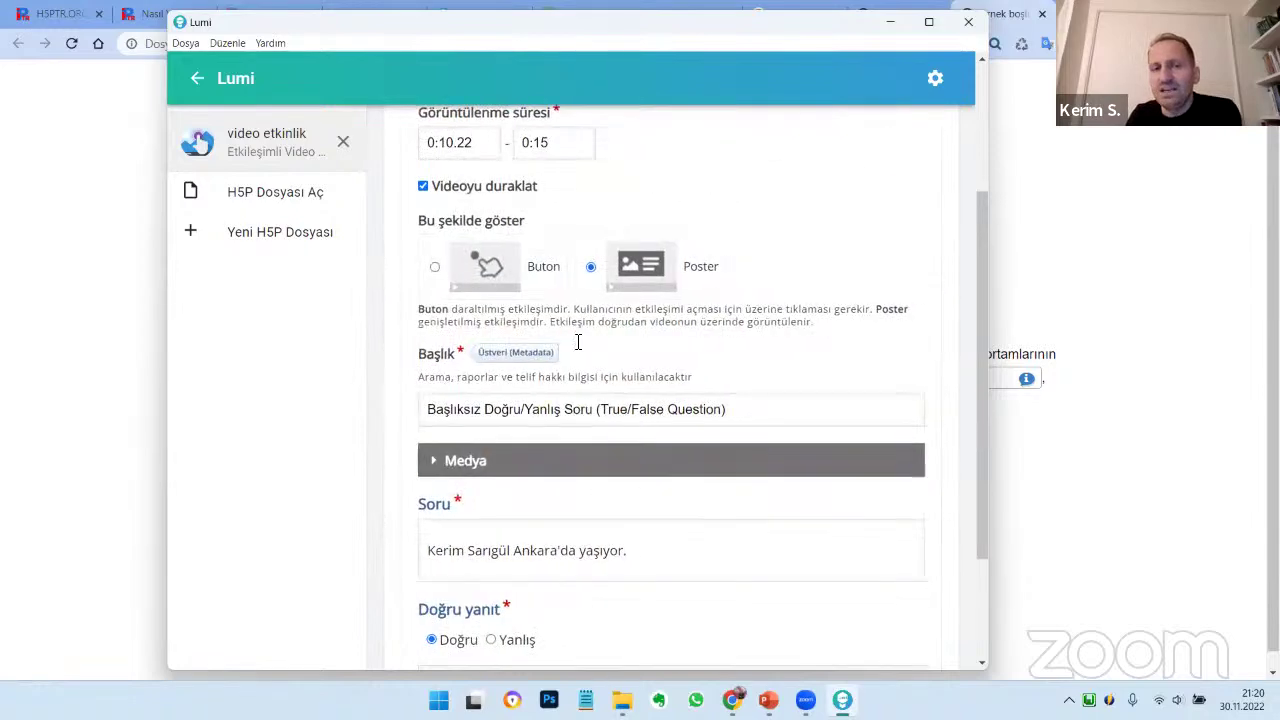
pyautogui.scroll(2, 607, 355)
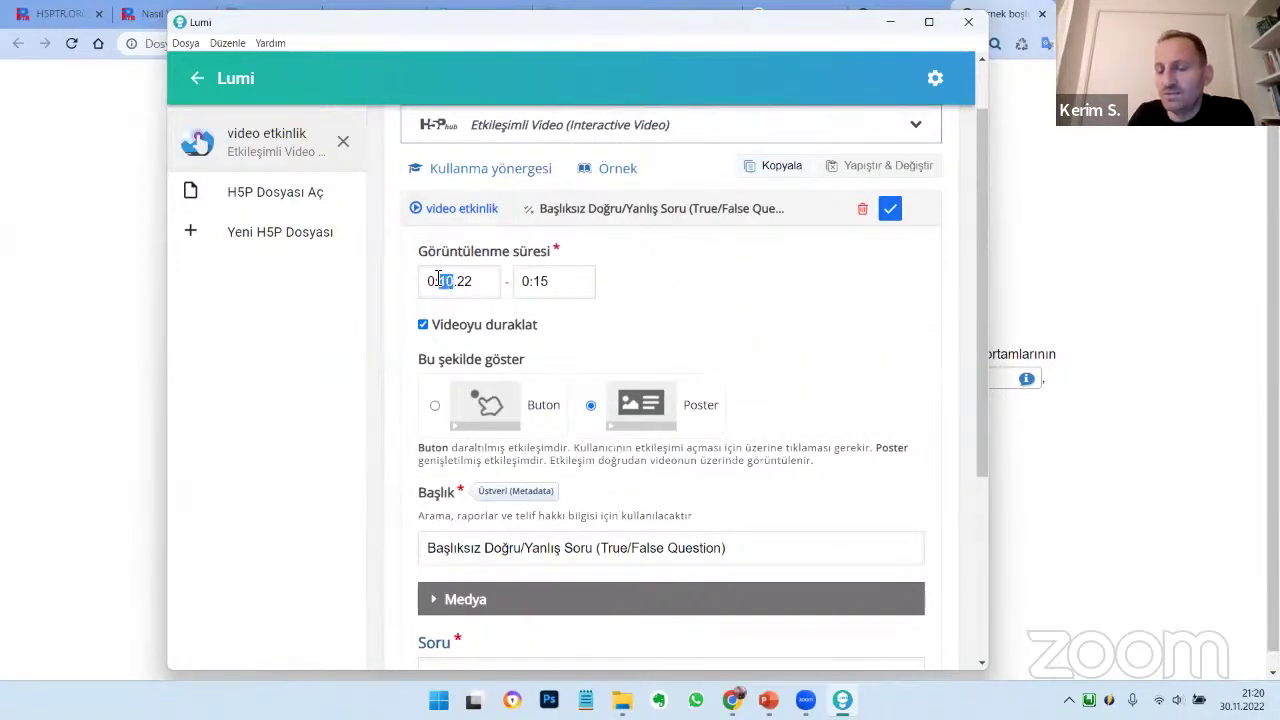
pyautogui.write('09')
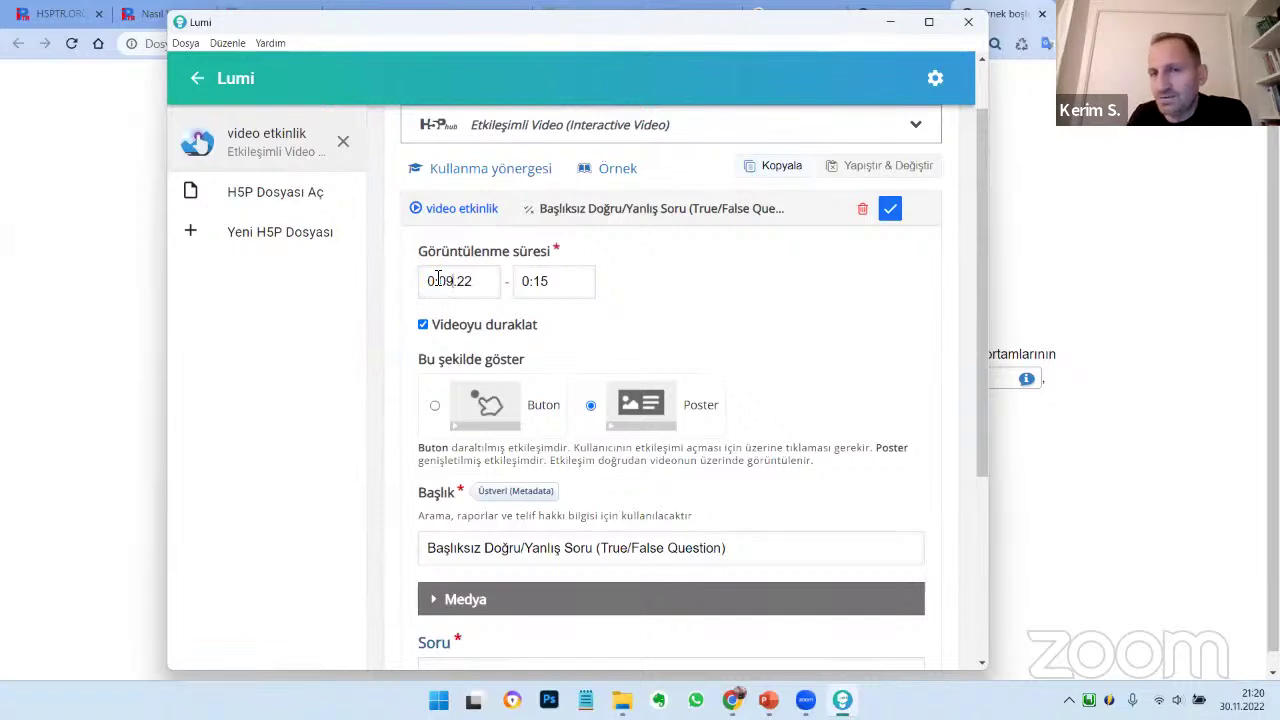
pyautogui.scroll(-2, 661, 538)
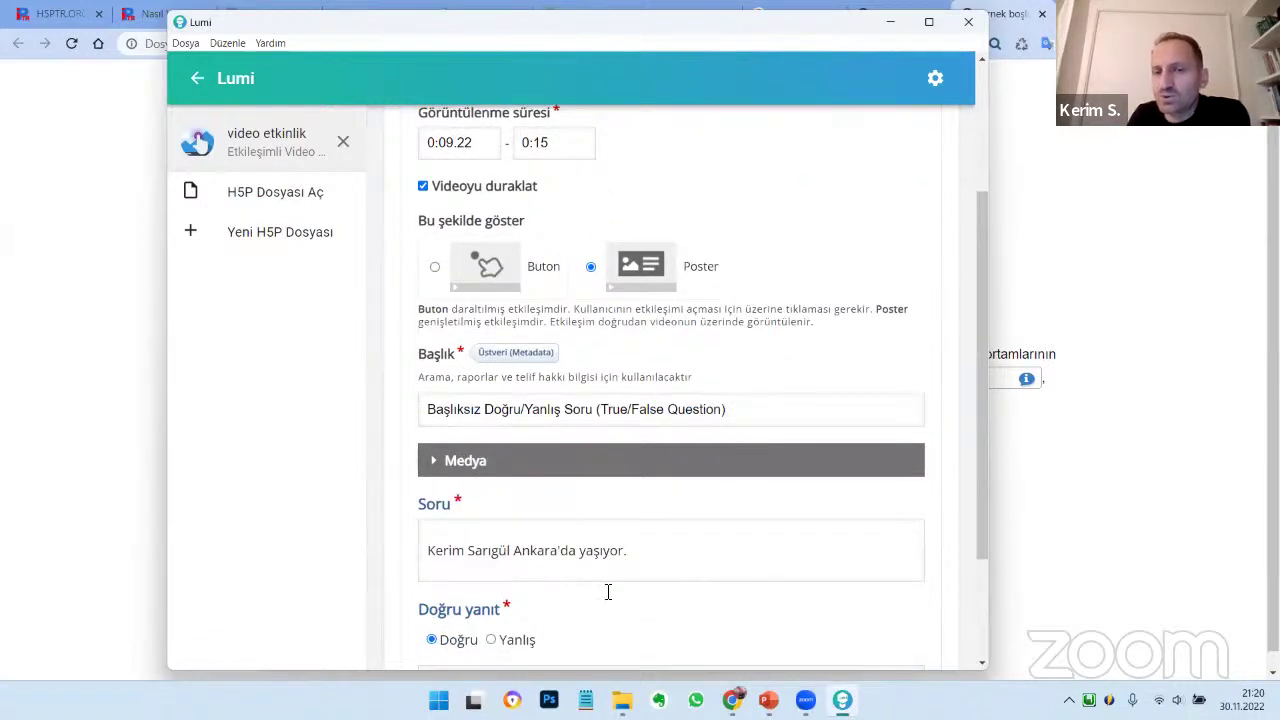
pyautogui.scroll(2, 843, 526)
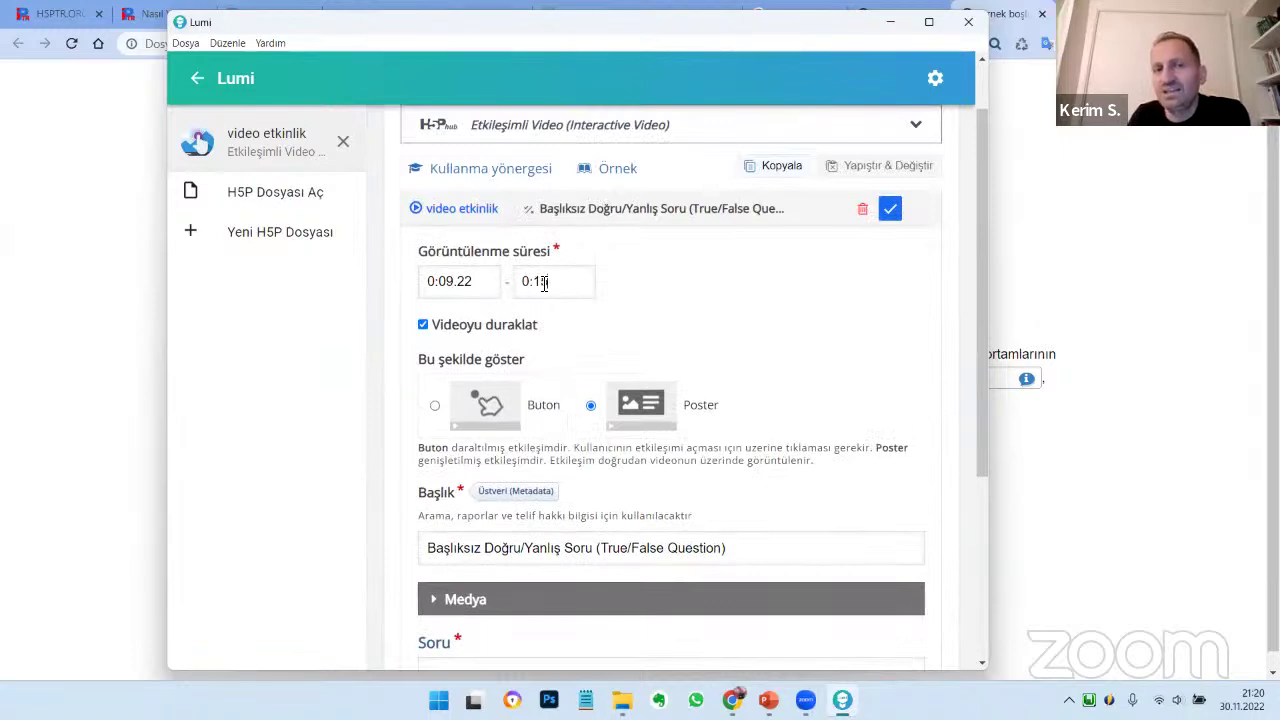
pyautogui.click(889, 209)
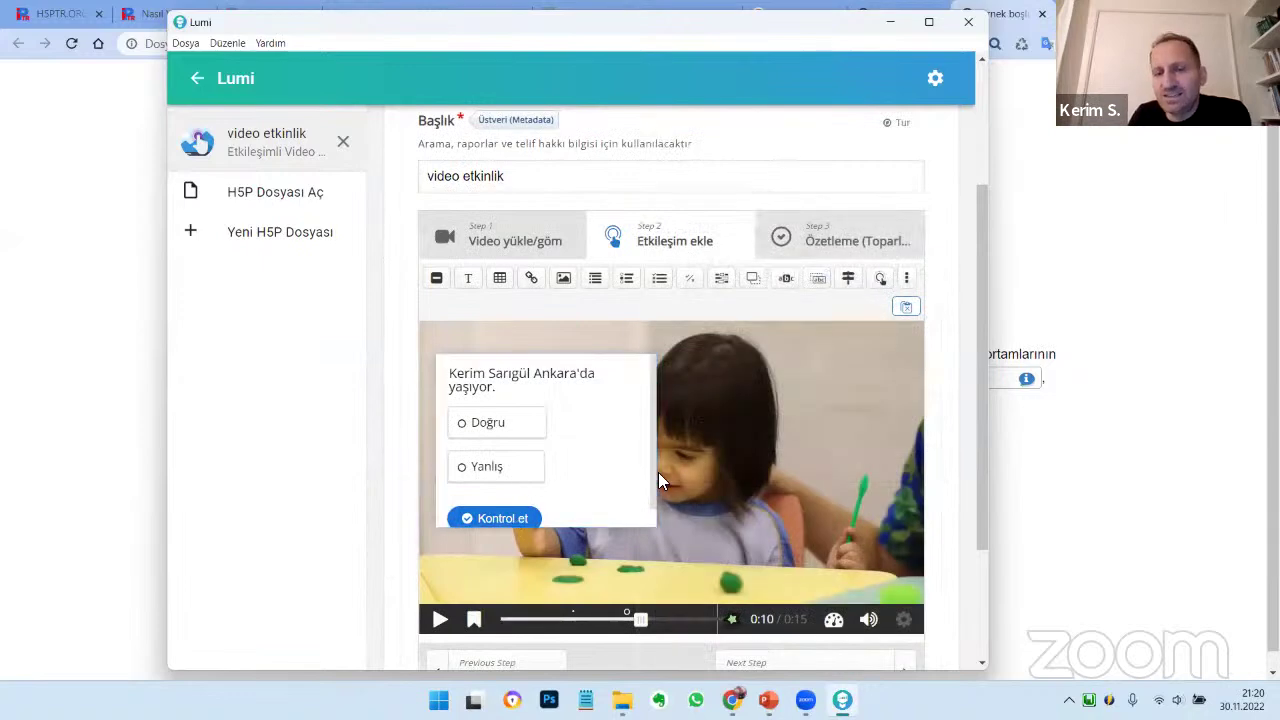
# Widen the True/False popup further on the video
pyautogui.click(645, 477)
pyautogui.moveTo(659, 441); pyautogui.dragTo(694, 441)
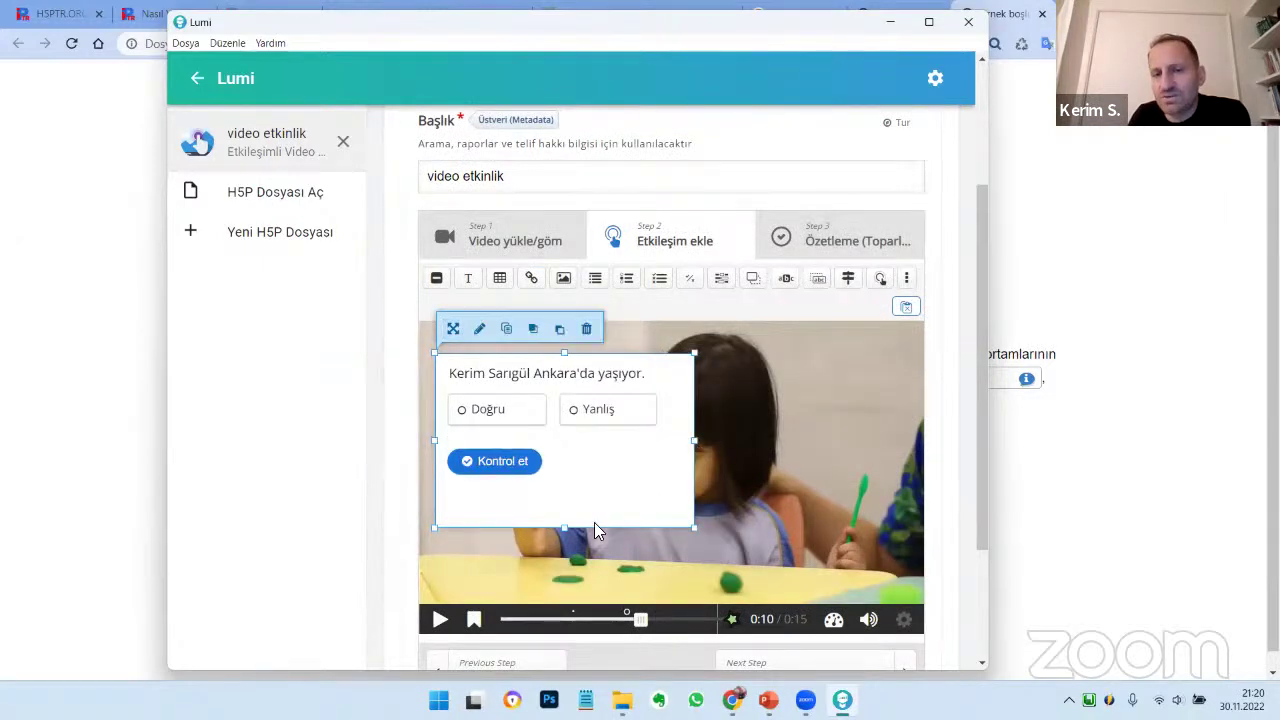
pyautogui.scroll(3, 594, 186)
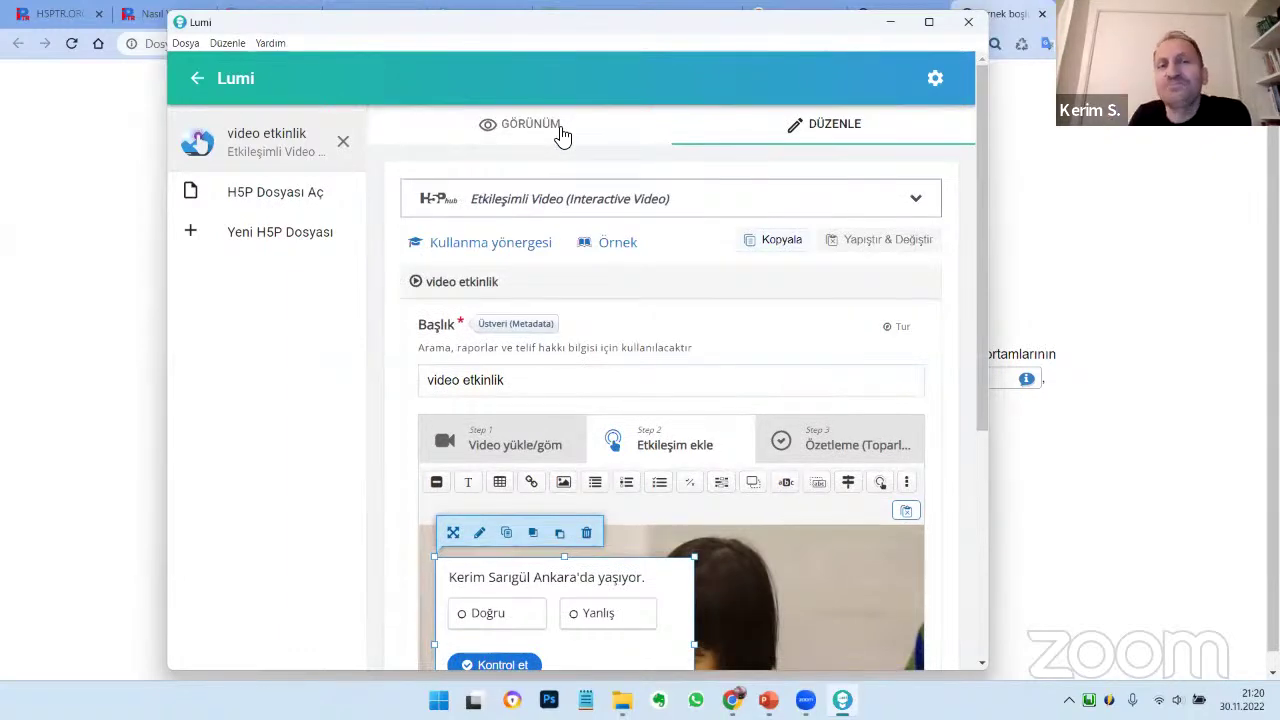
# Preview the video, answer the True/False question with Doğru, check it, and close the summary
pyautogui.click(560, 130)
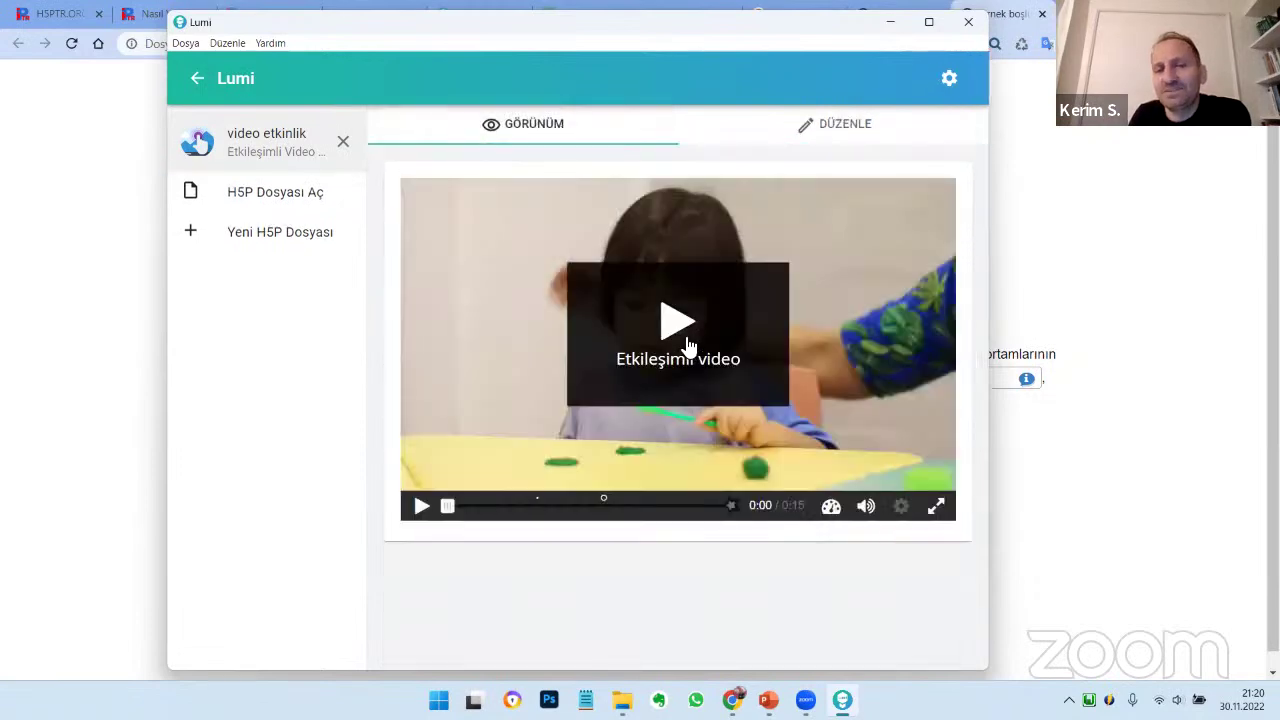
pyautogui.click(666, 338)
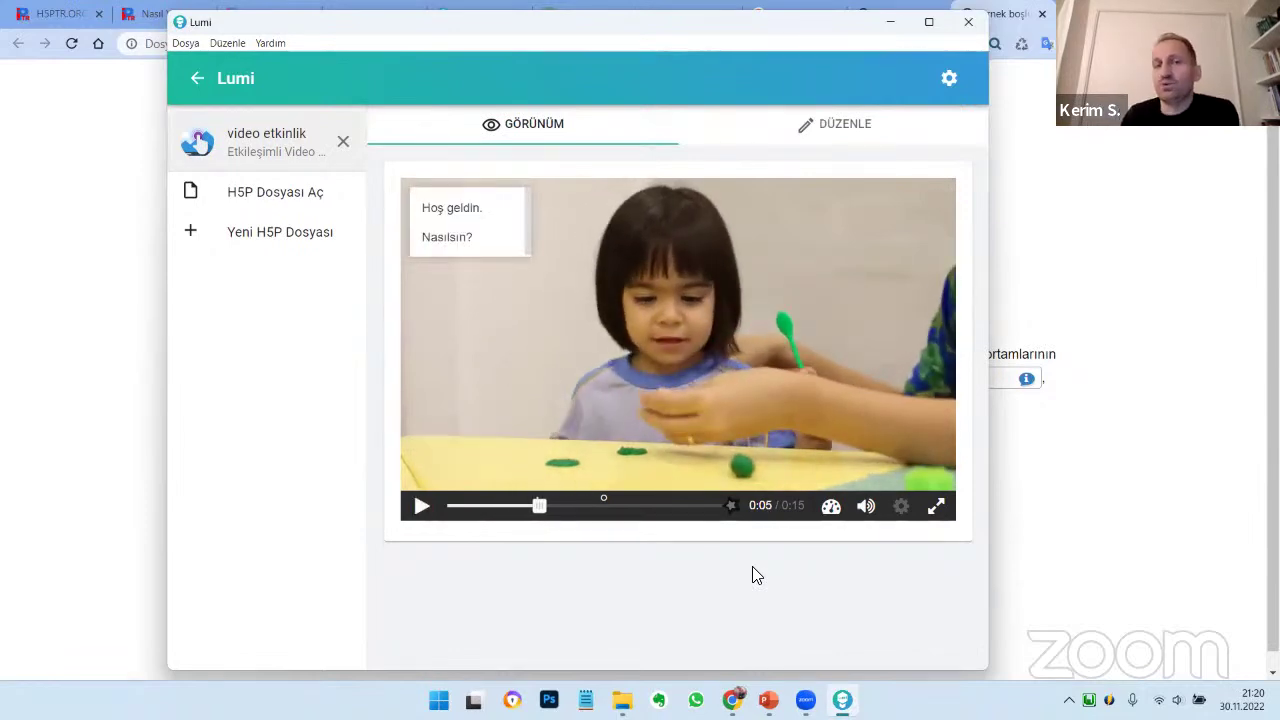
pyautogui.click(422, 507)
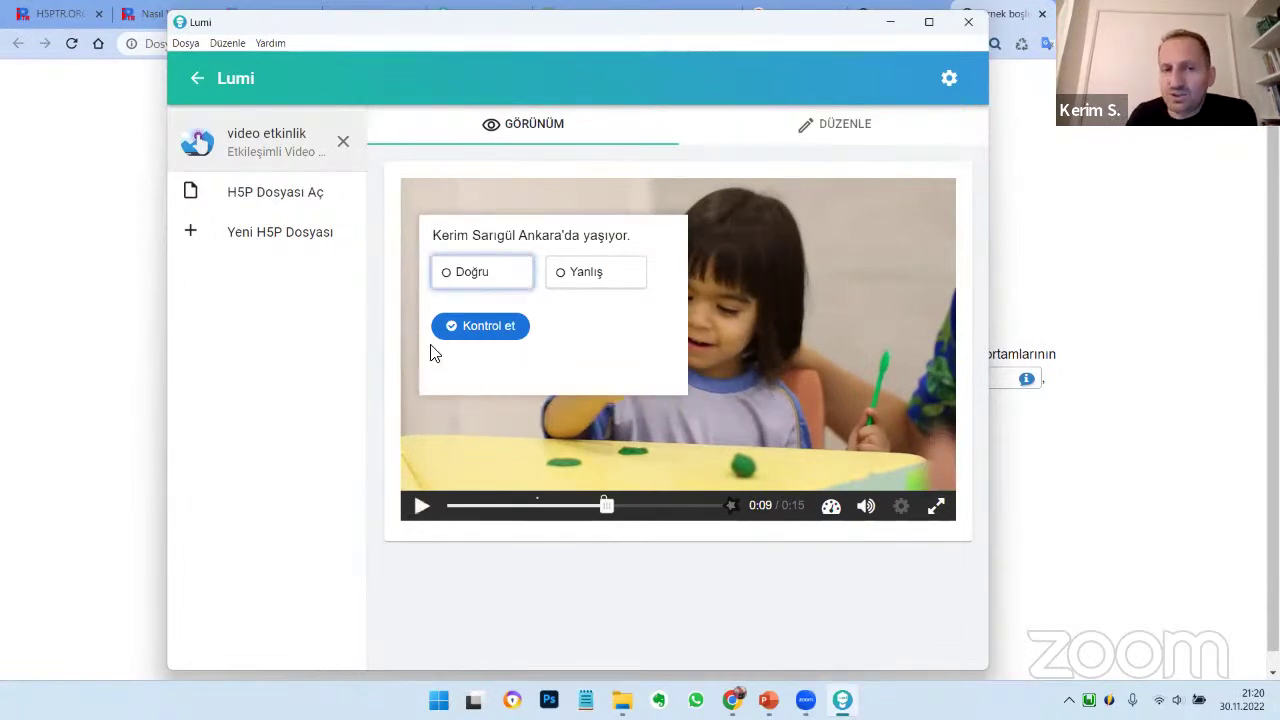
pyautogui.click(463, 275)
pyautogui.click(479, 340)
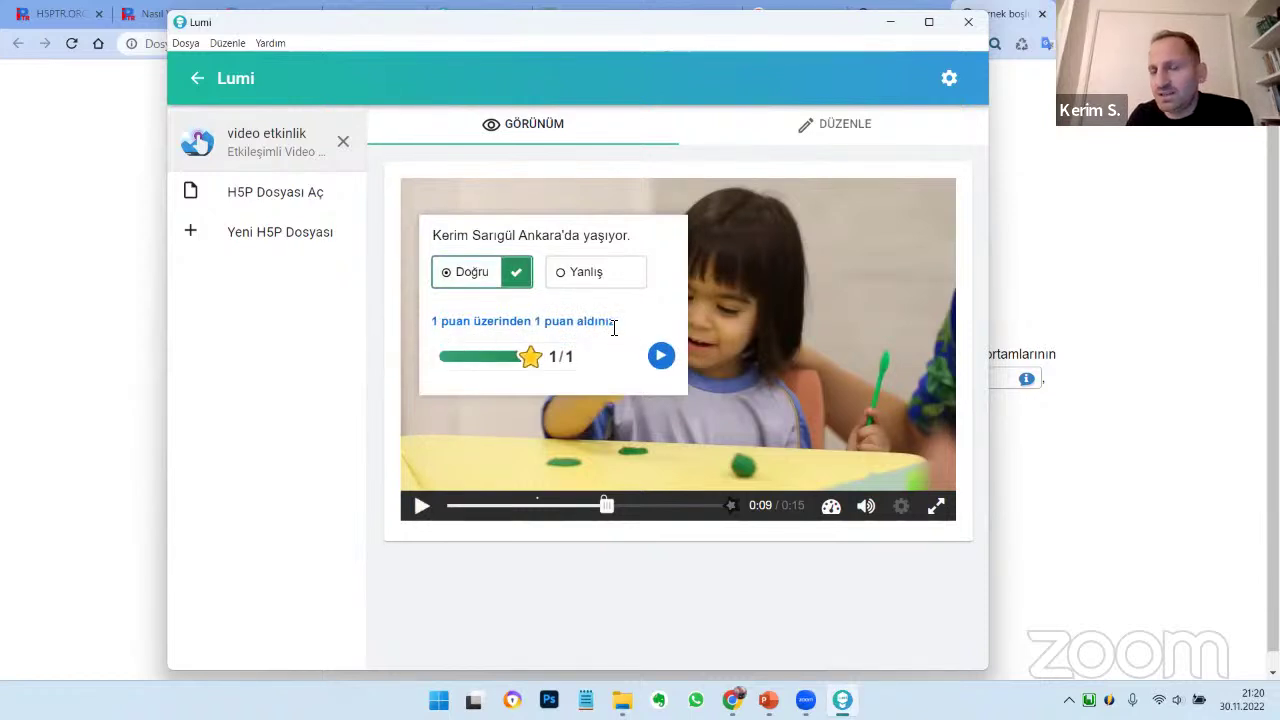
pyautogui.click(660, 356)
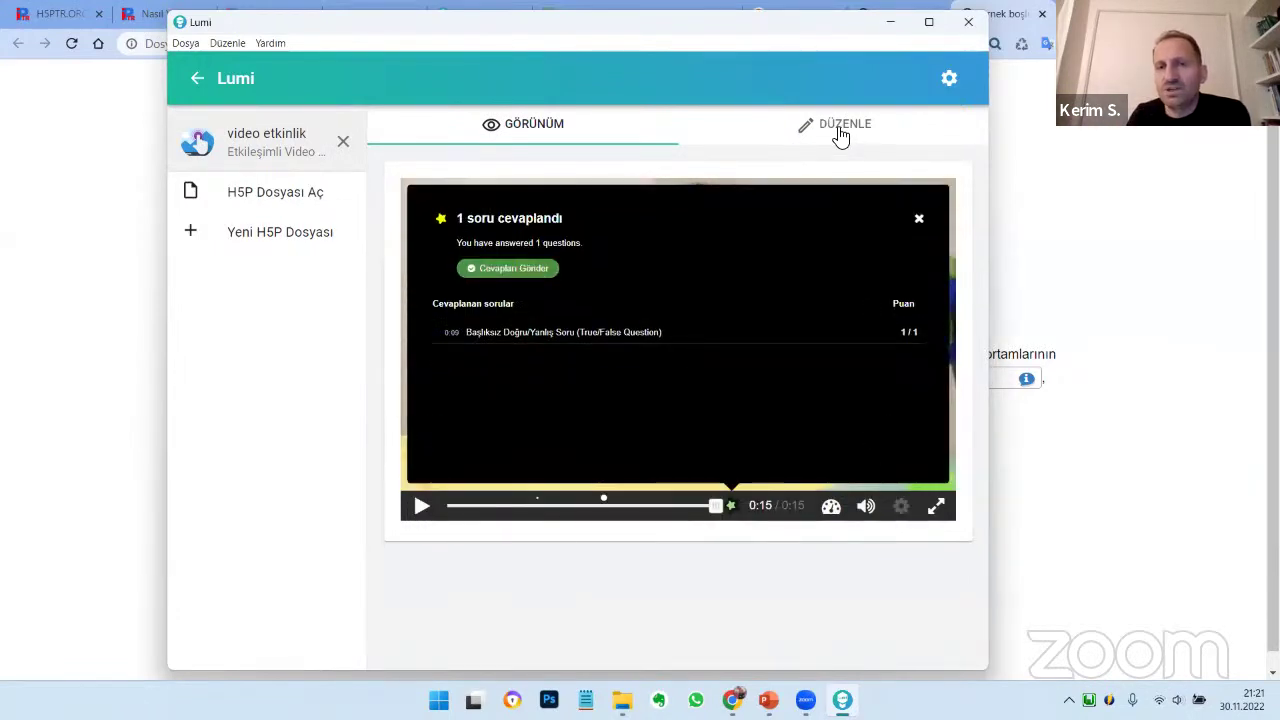
pyautogui.click(919, 218)
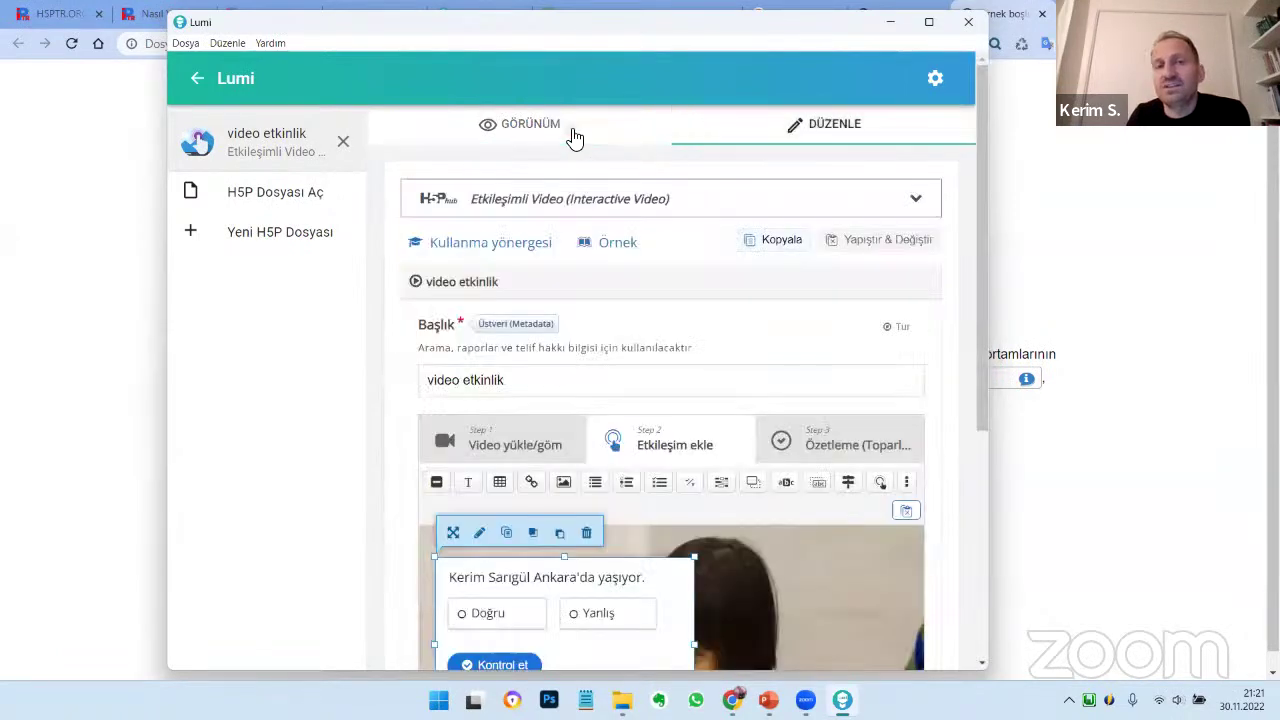
# Replay from 0:08, answer Yanlış for 0 of 1 points, and pause at 0:12
pyautogui.click(570, 128)
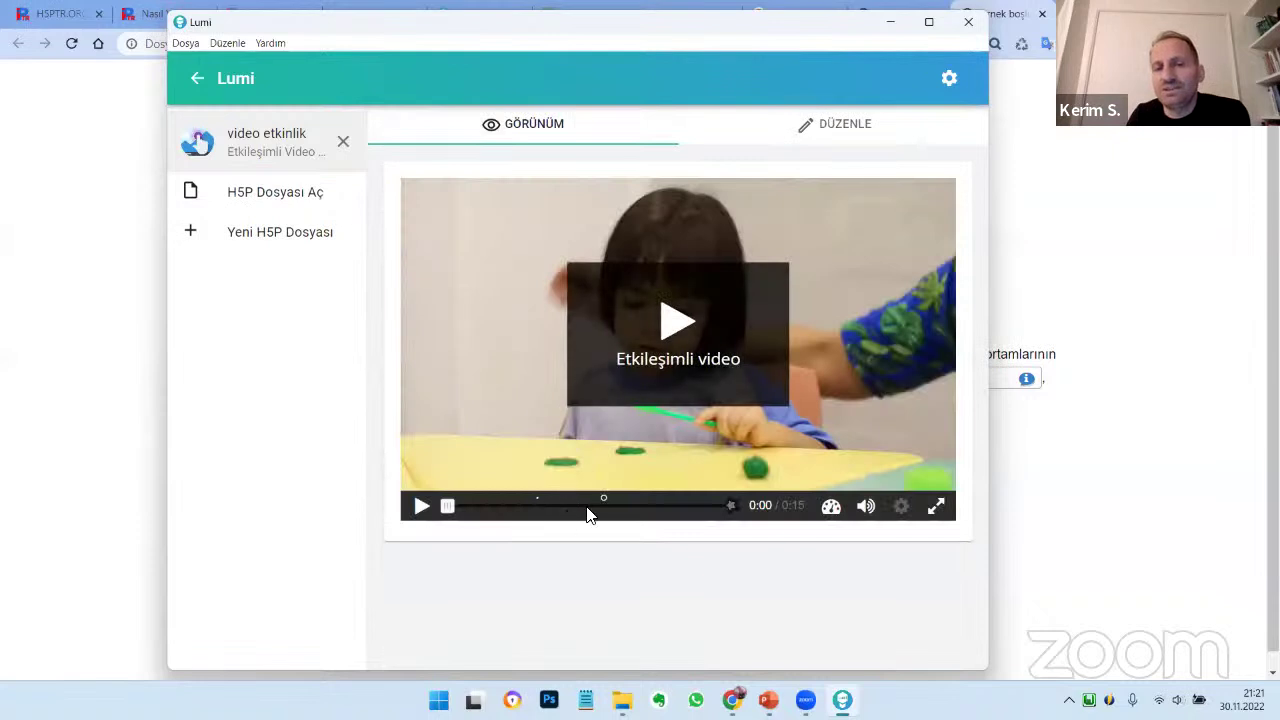
pyautogui.click(588, 514)
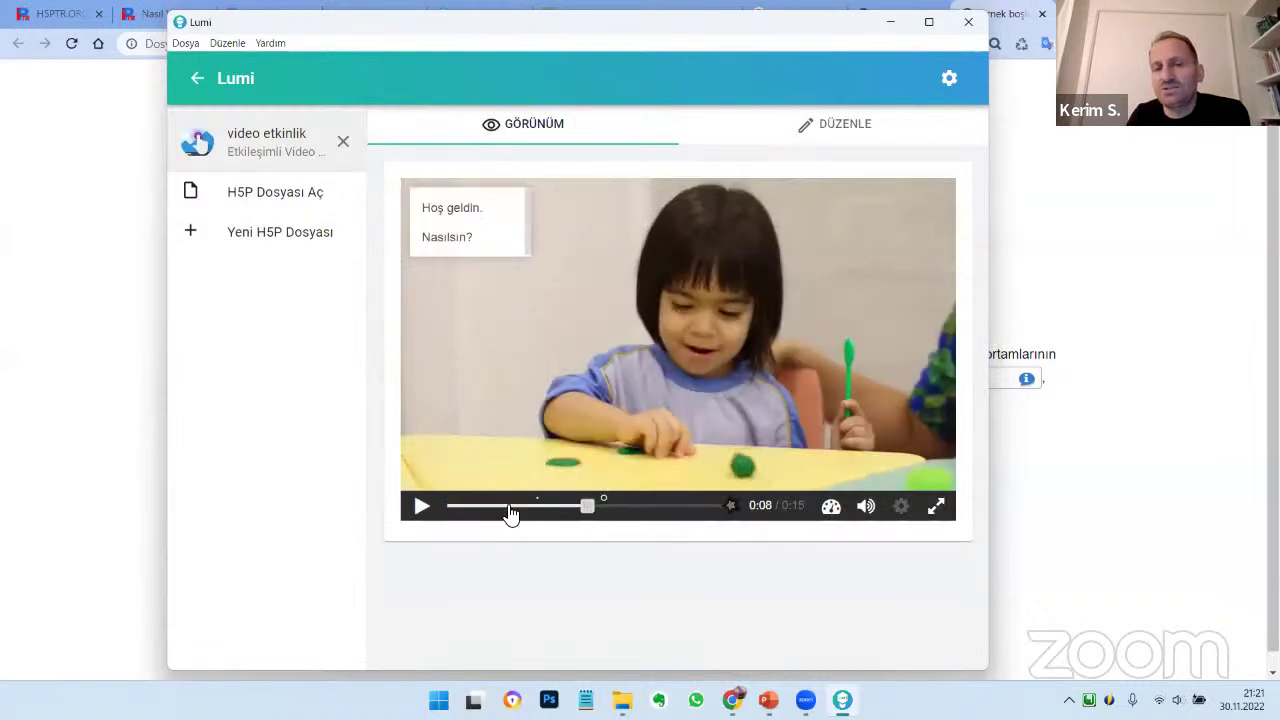
pyautogui.click(421, 507)
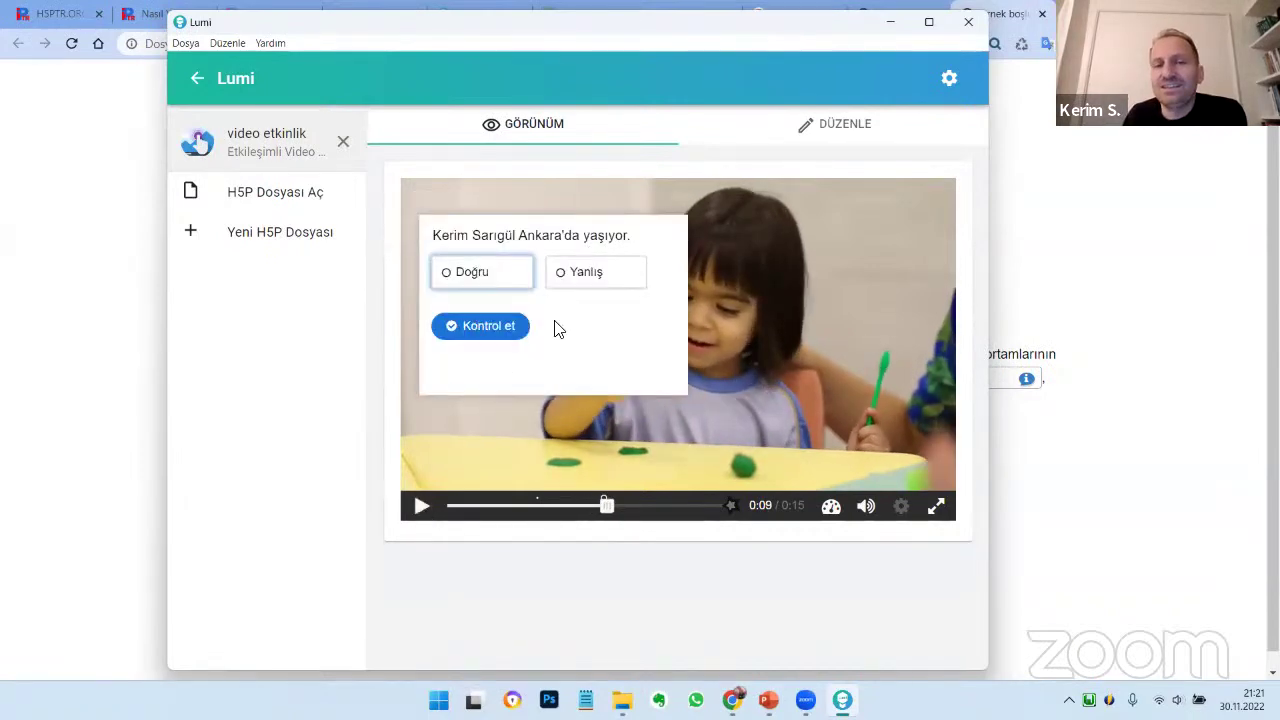
pyautogui.click(591, 273)
pyautogui.click(488, 330)
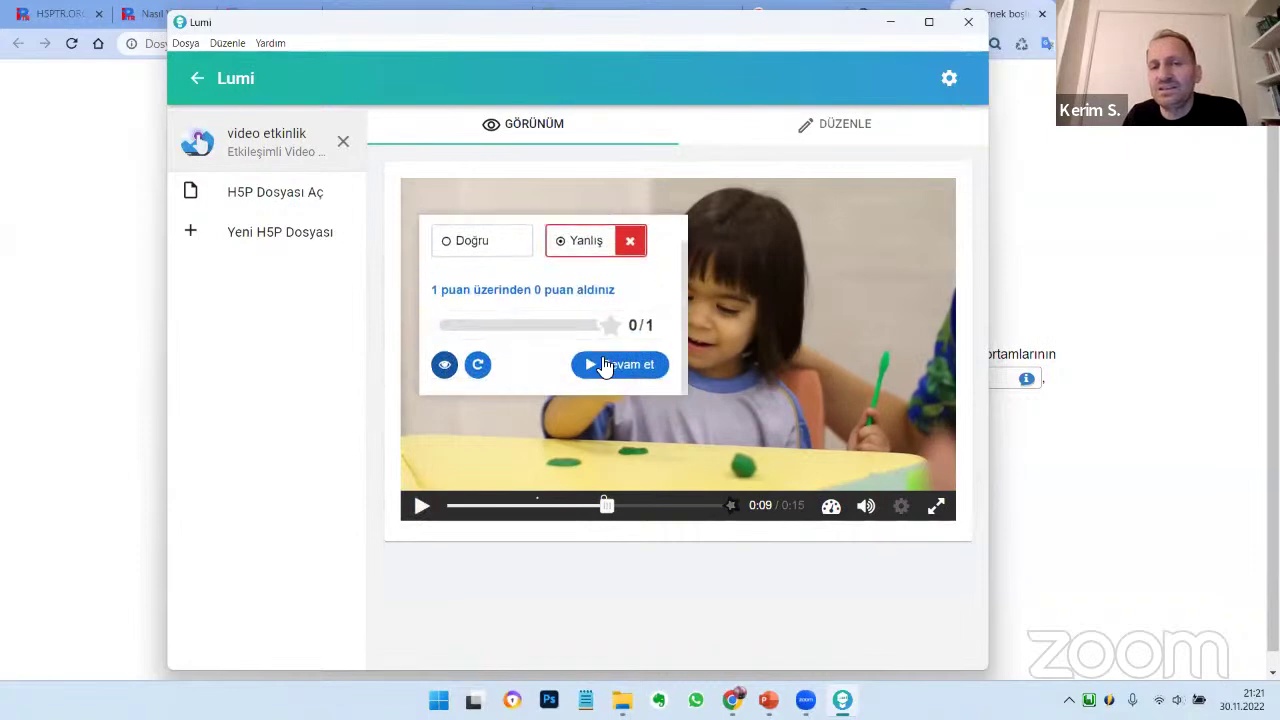
pyautogui.click(638, 380)
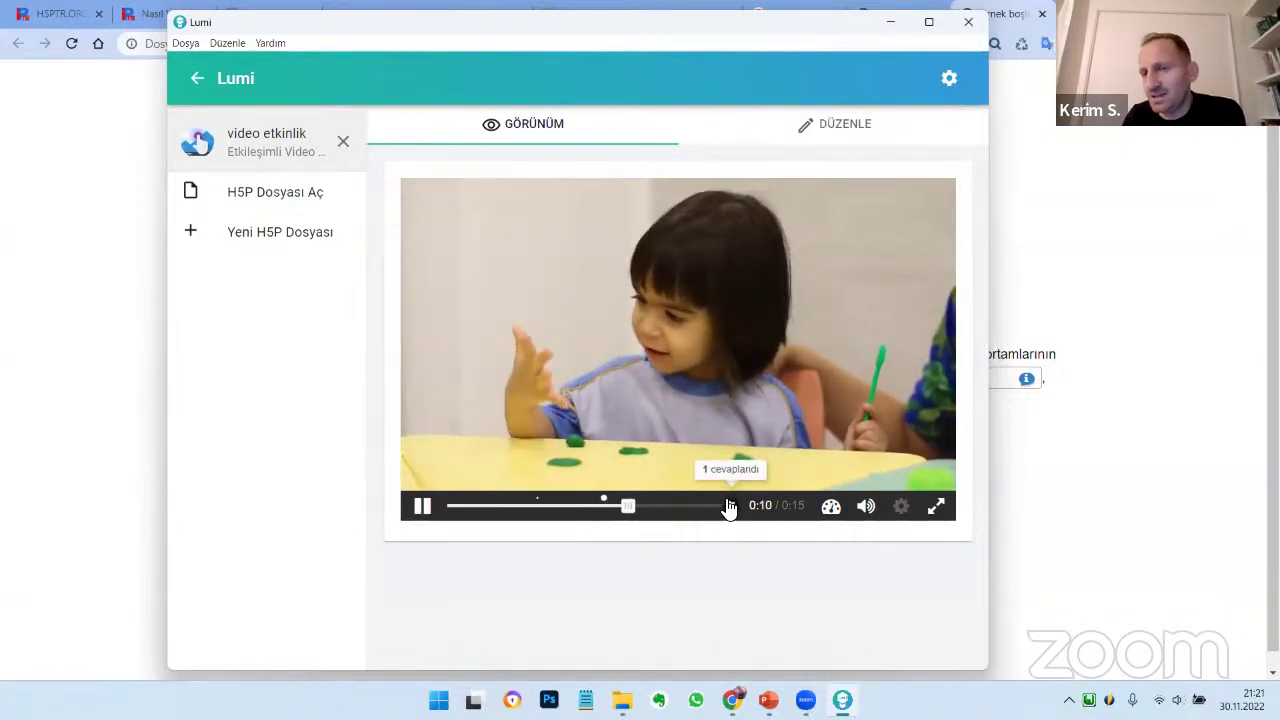
pyautogui.click(422, 508)
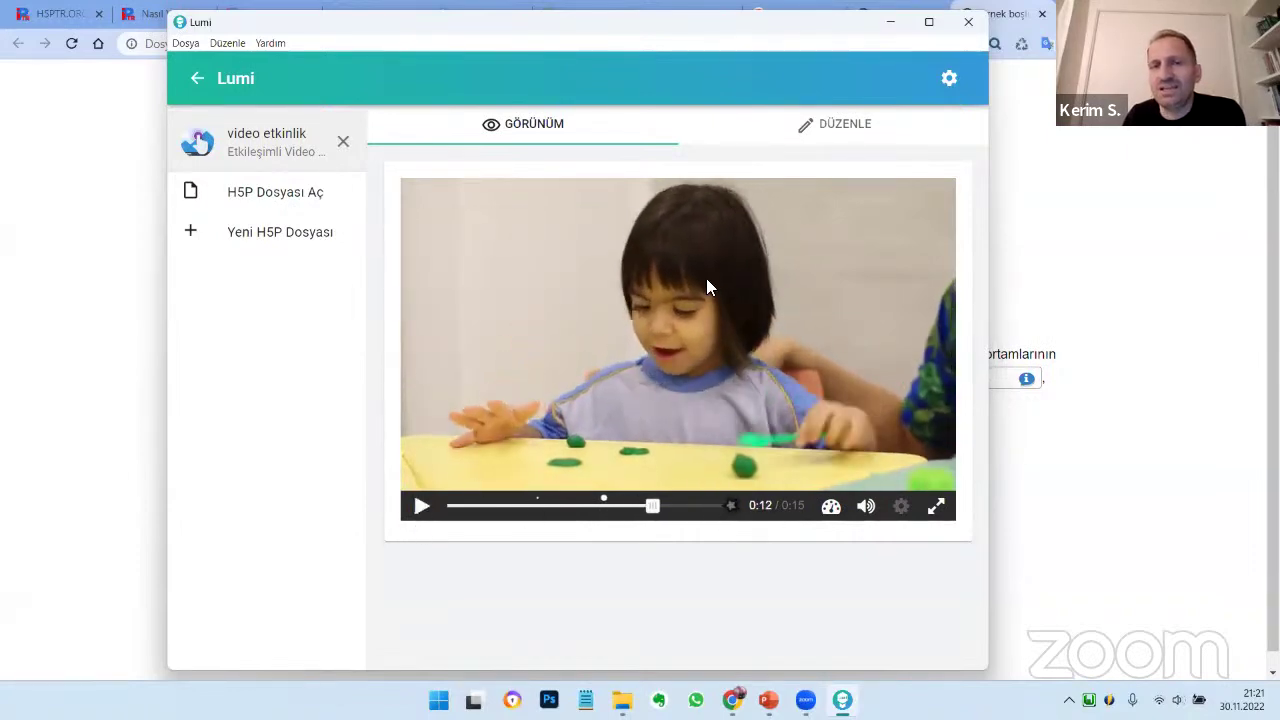
# In the true/false question's behaviour settings, enter feedback 'Aferin. İzlemeye devam et.' (correct) and 'Tekrar izle.' (wrong)
pyautogui.click(833, 124)
pyautogui.scroll(-3, 795, 360)
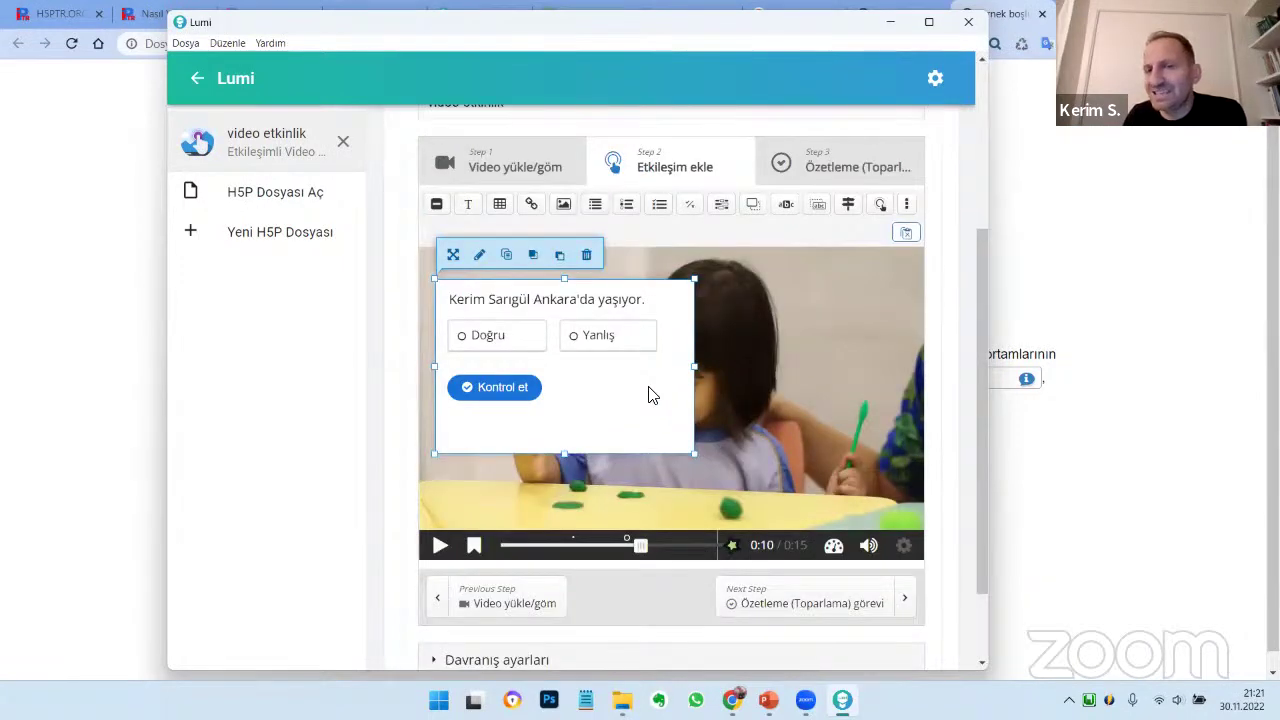
pyautogui.doubleClick(648, 395)
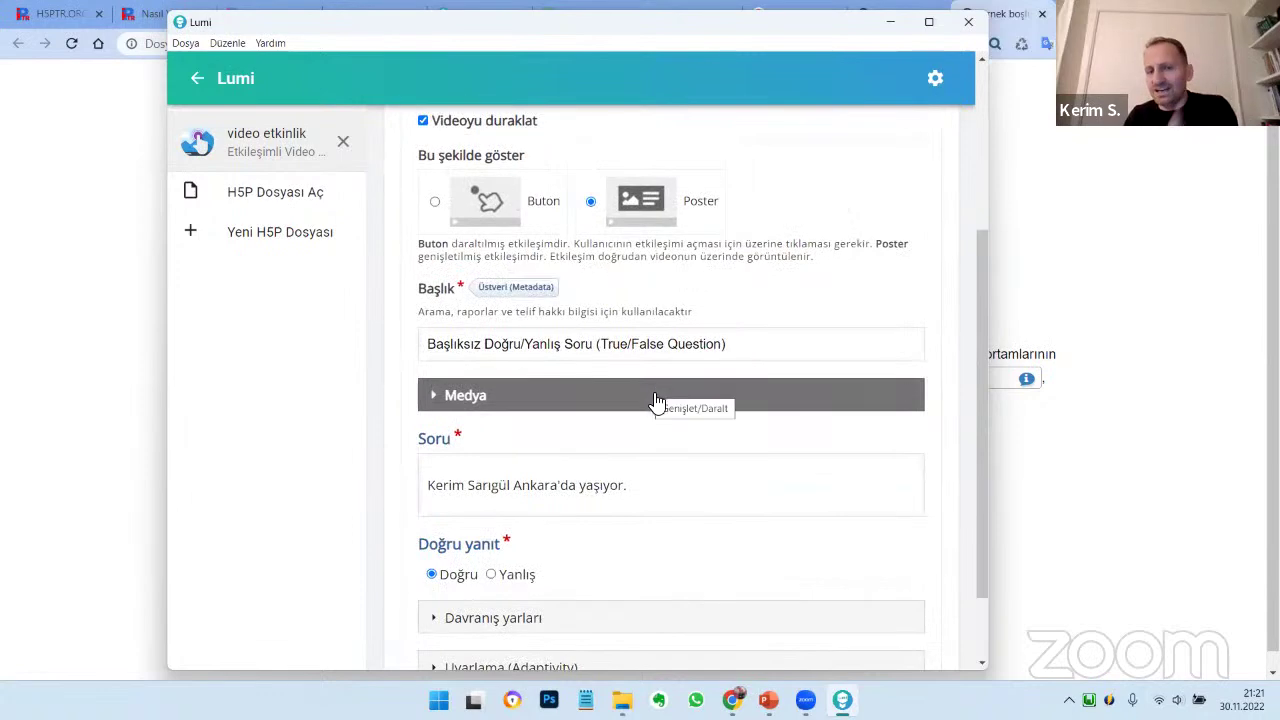
pyautogui.scroll(-2, 662, 410)
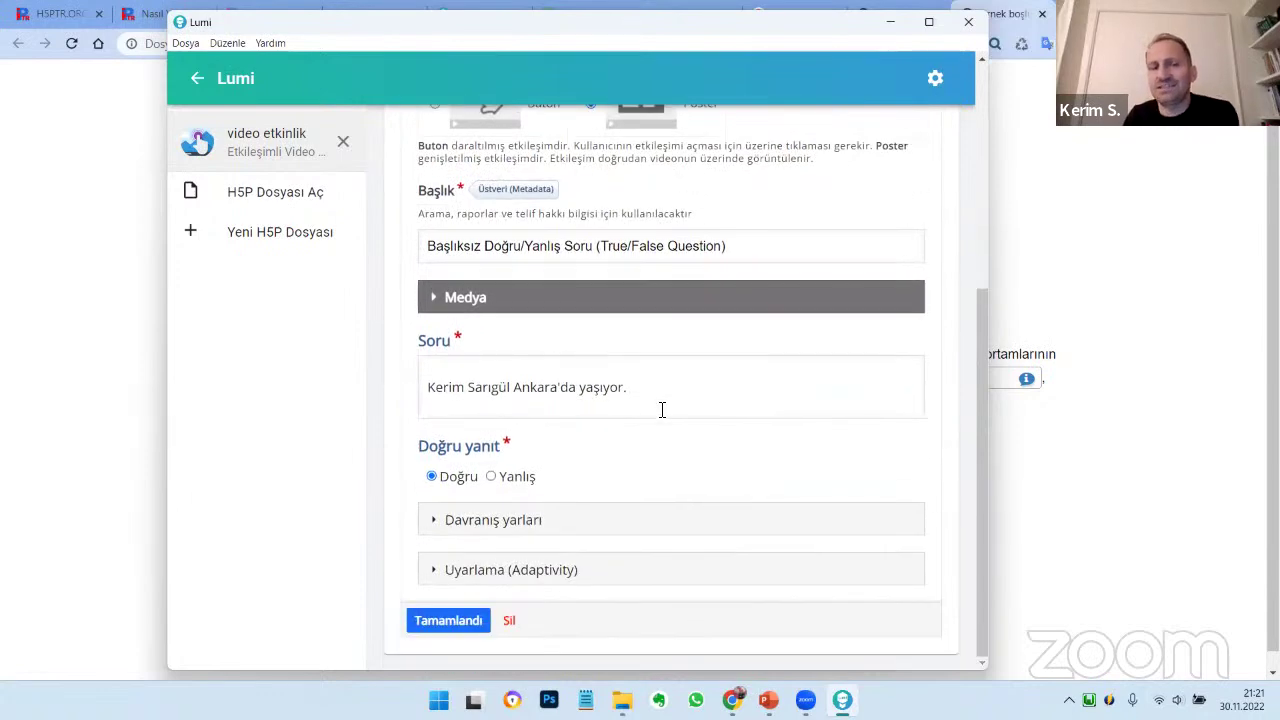
pyautogui.click(555, 522)
pyautogui.scroll(-4, 771, 383)
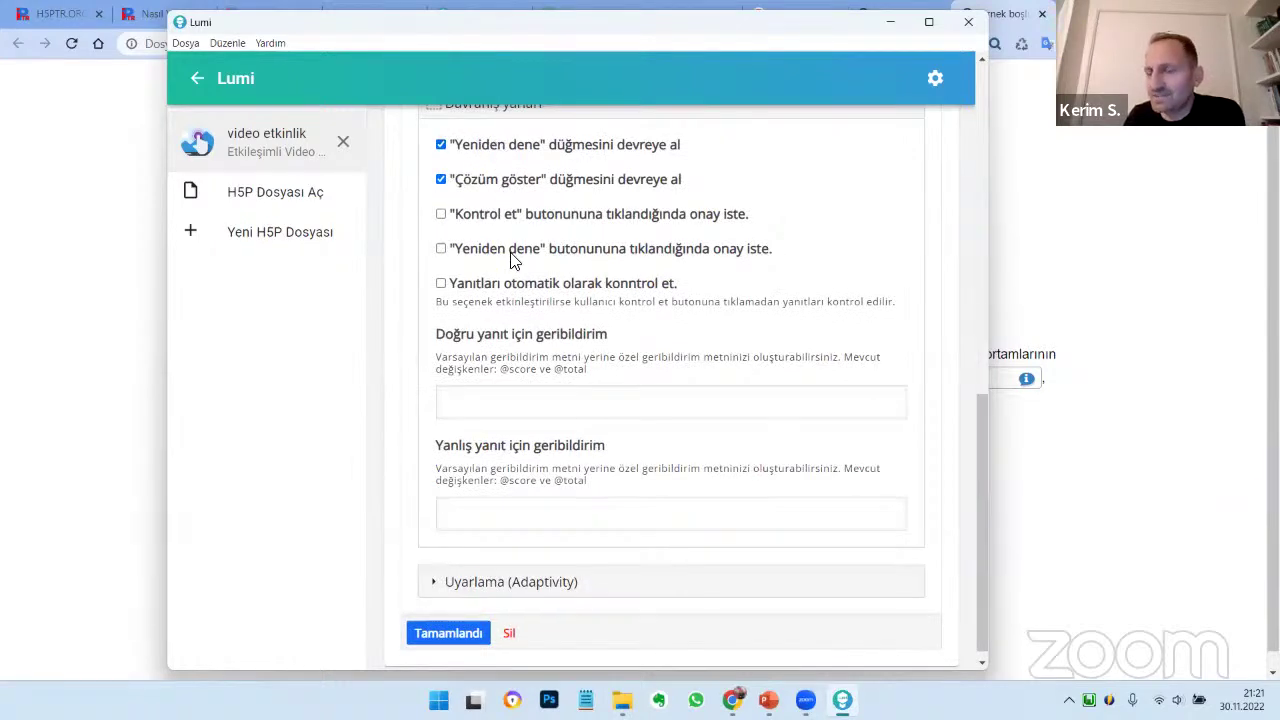
pyautogui.scroll(-1, 490, 296)
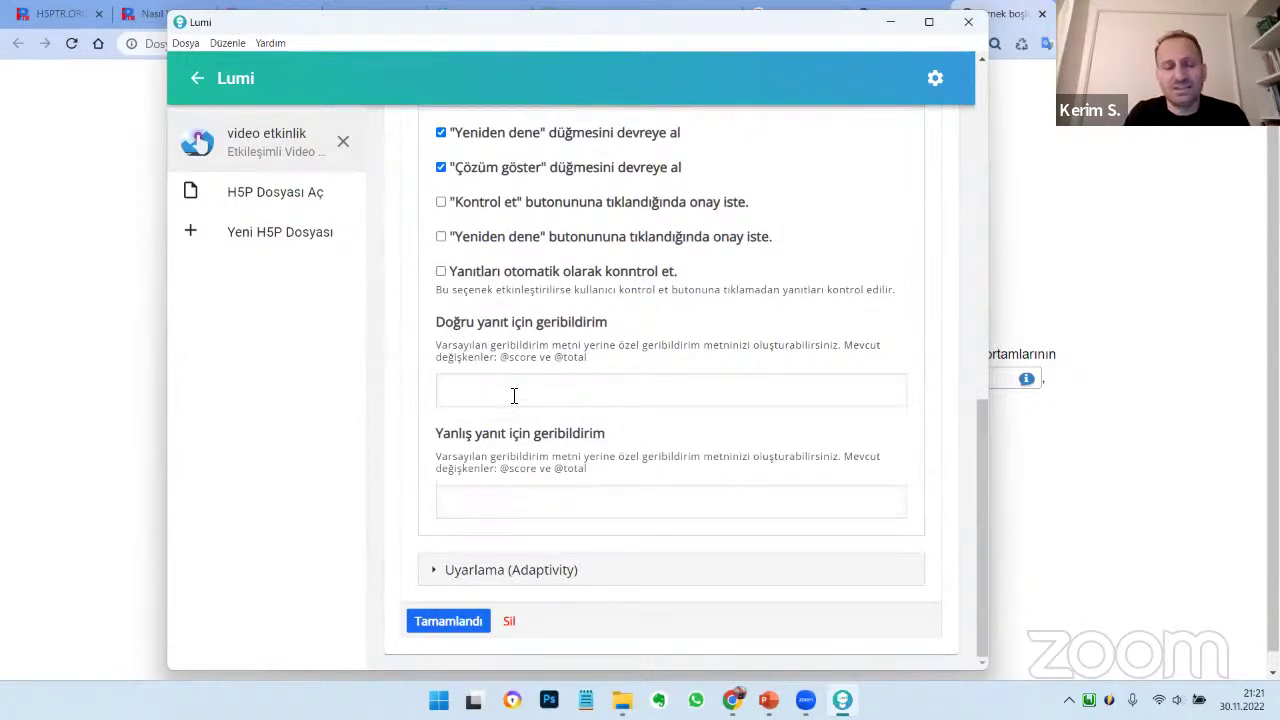
pyautogui.write('ferin.')
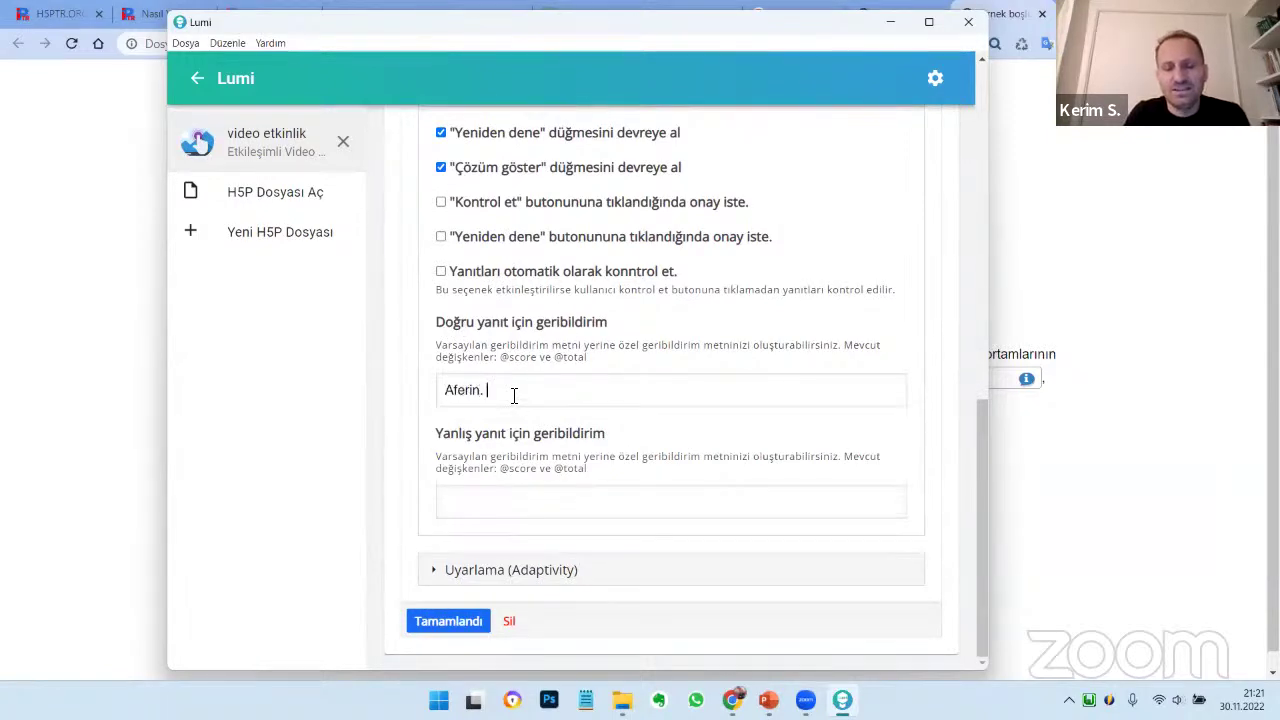
pyautogui.write(' İzlemeye deva')
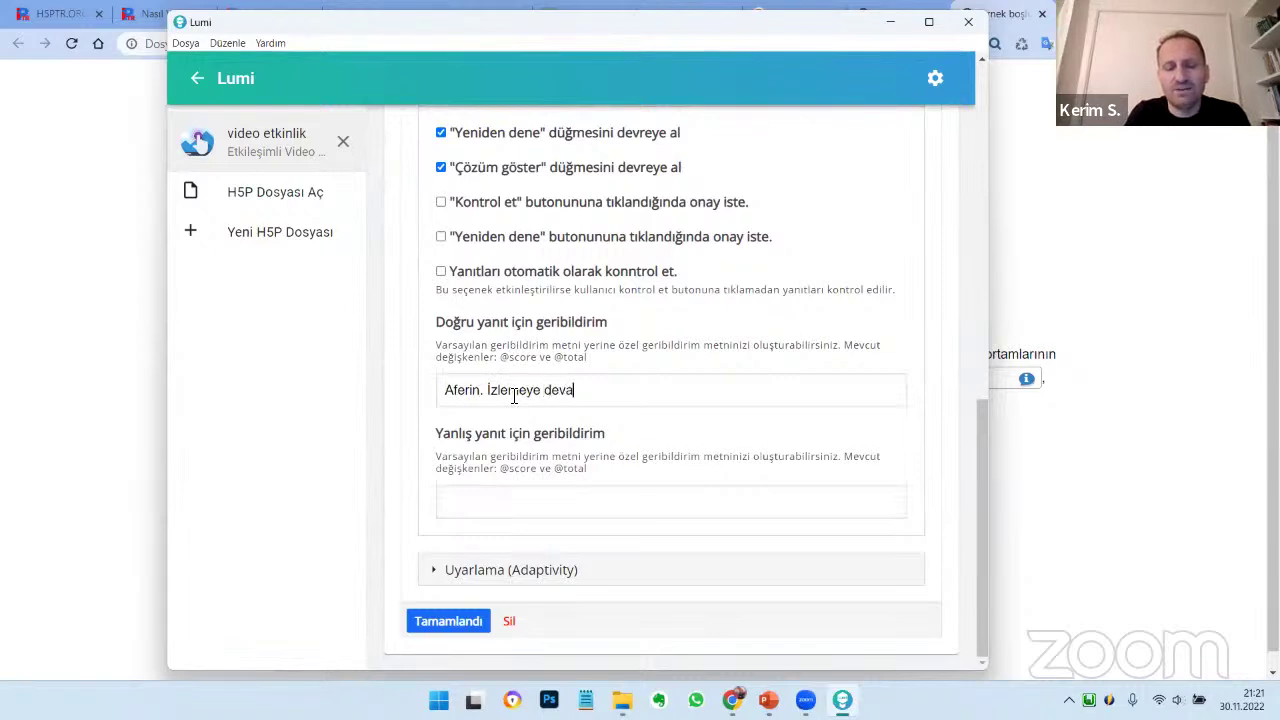
pyautogui.write('m et.')
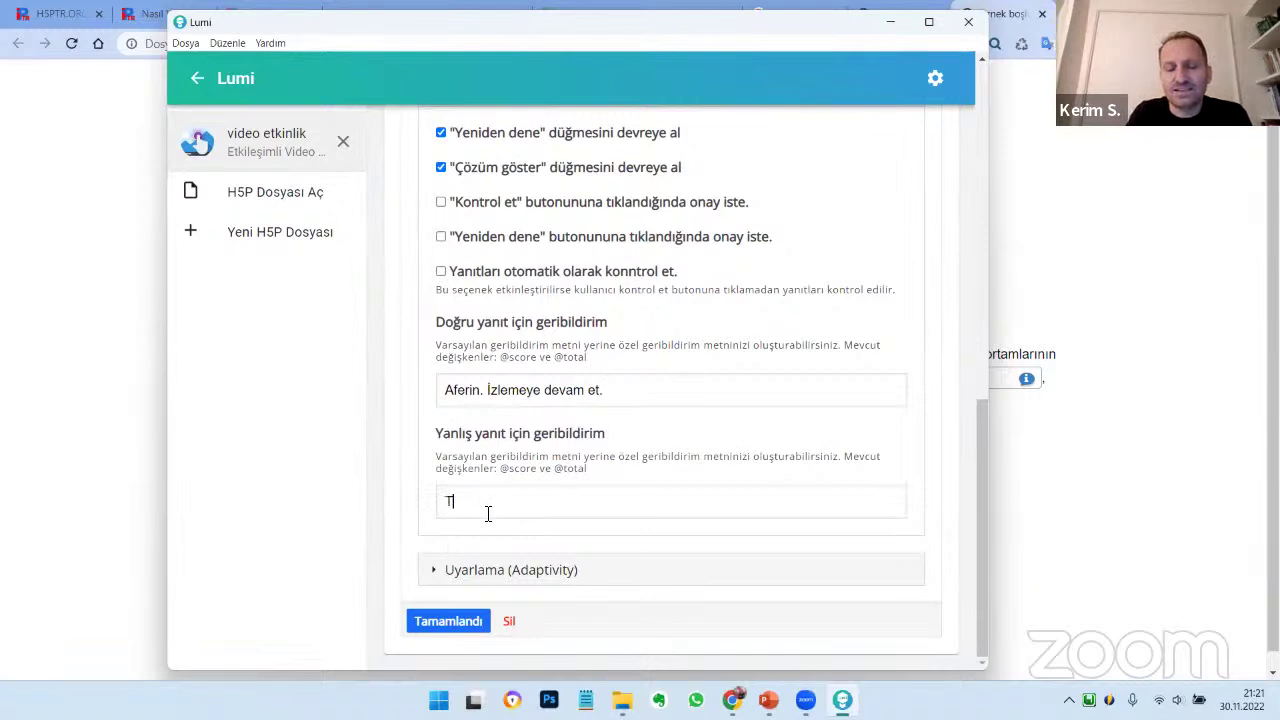
pyautogui.click(488, 514)
pyautogui.write('Tekrar izle.')
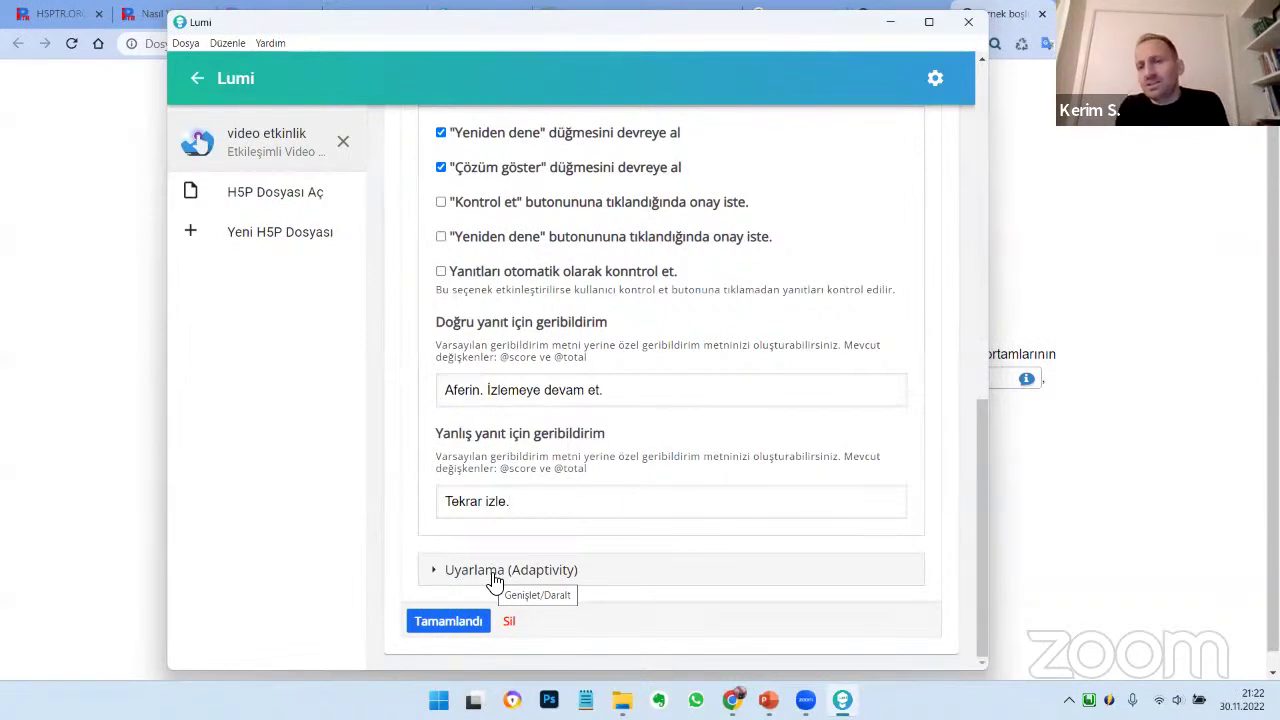
# Make wrong answers rewind to 0:03 with the button label 'Geri gidiyorsun. Dikkatle izle.'
pyautogui.click(493, 572)
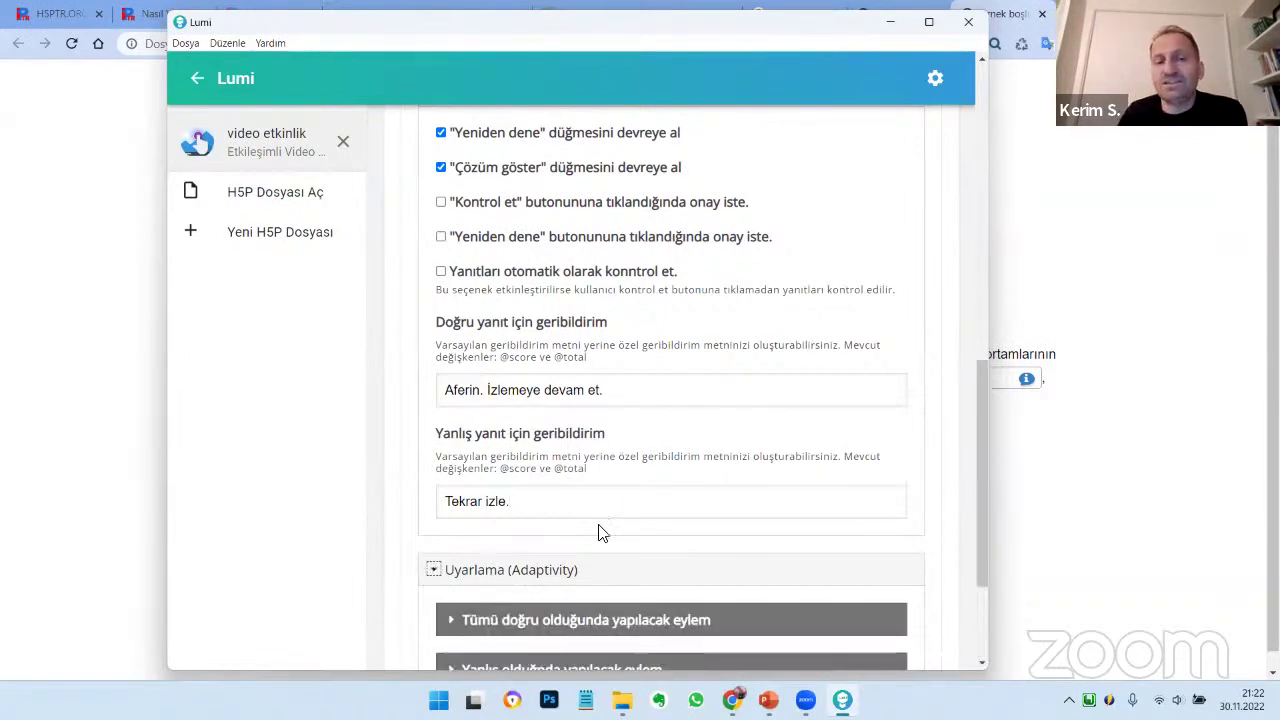
pyautogui.scroll(-2, 600, 531)
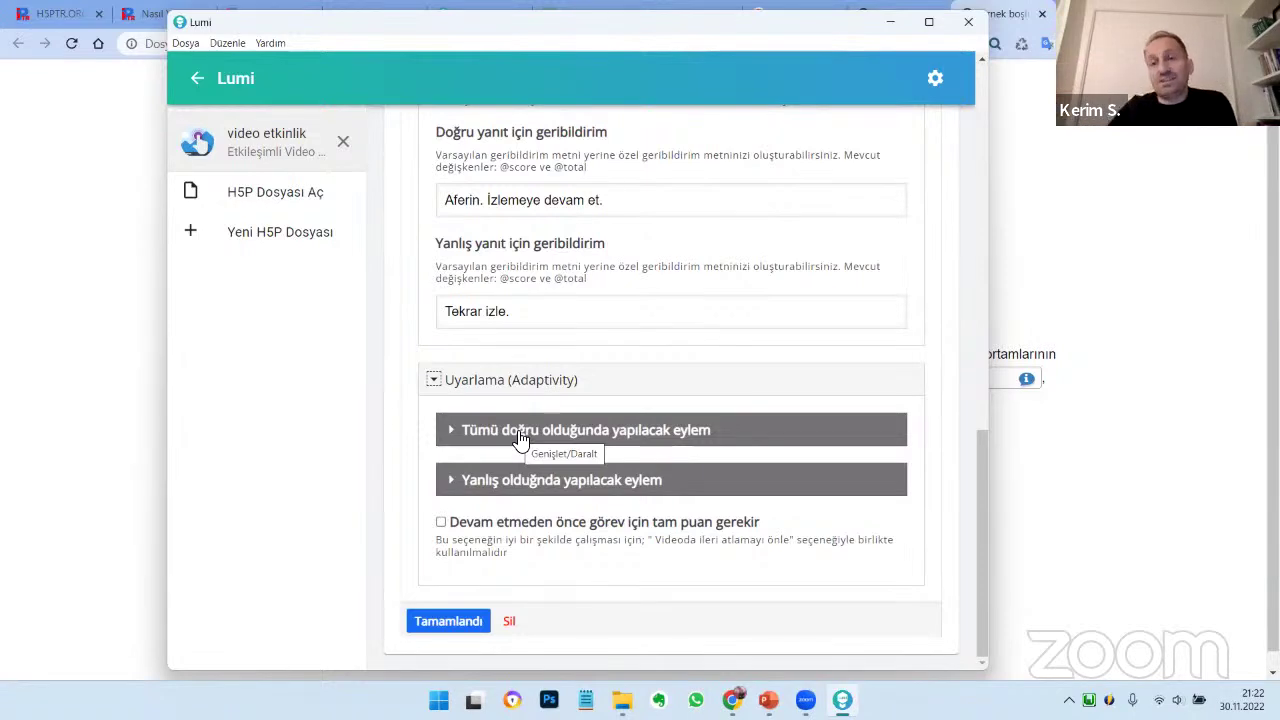
pyautogui.click(483, 482)
pyautogui.scroll(-3, 466, 420)
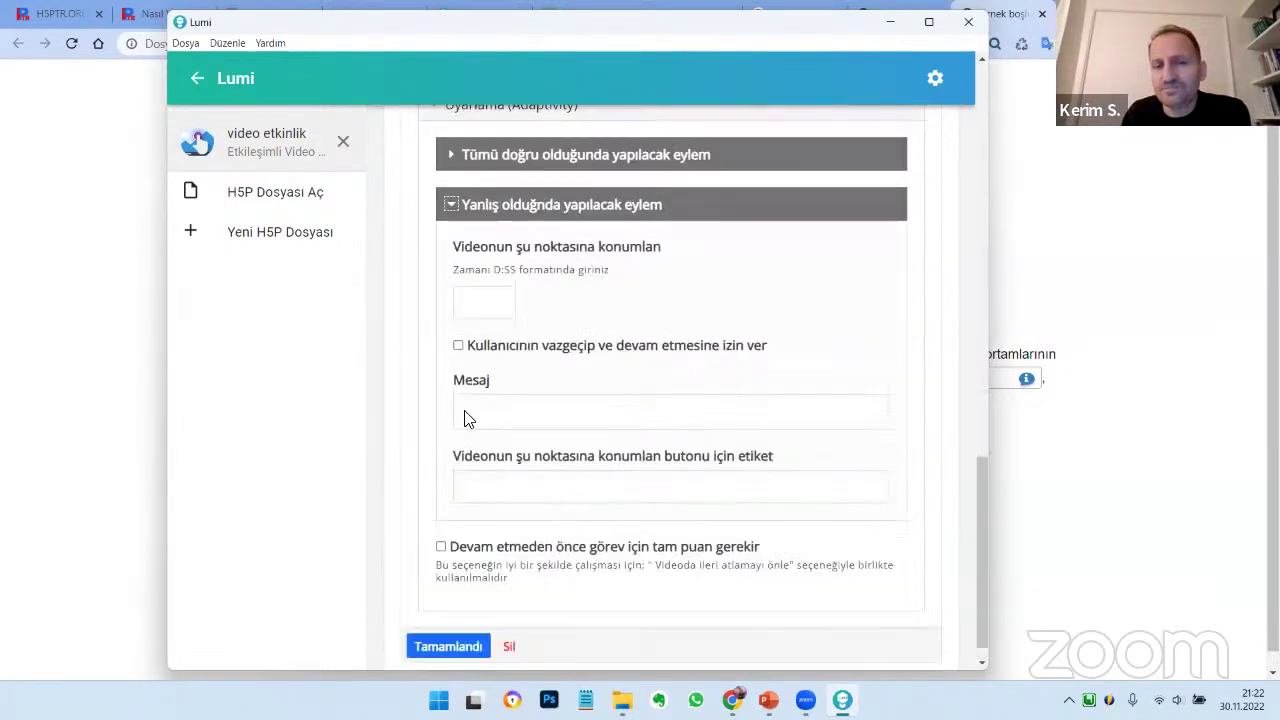
pyautogui.scroll(3, 613, 365)
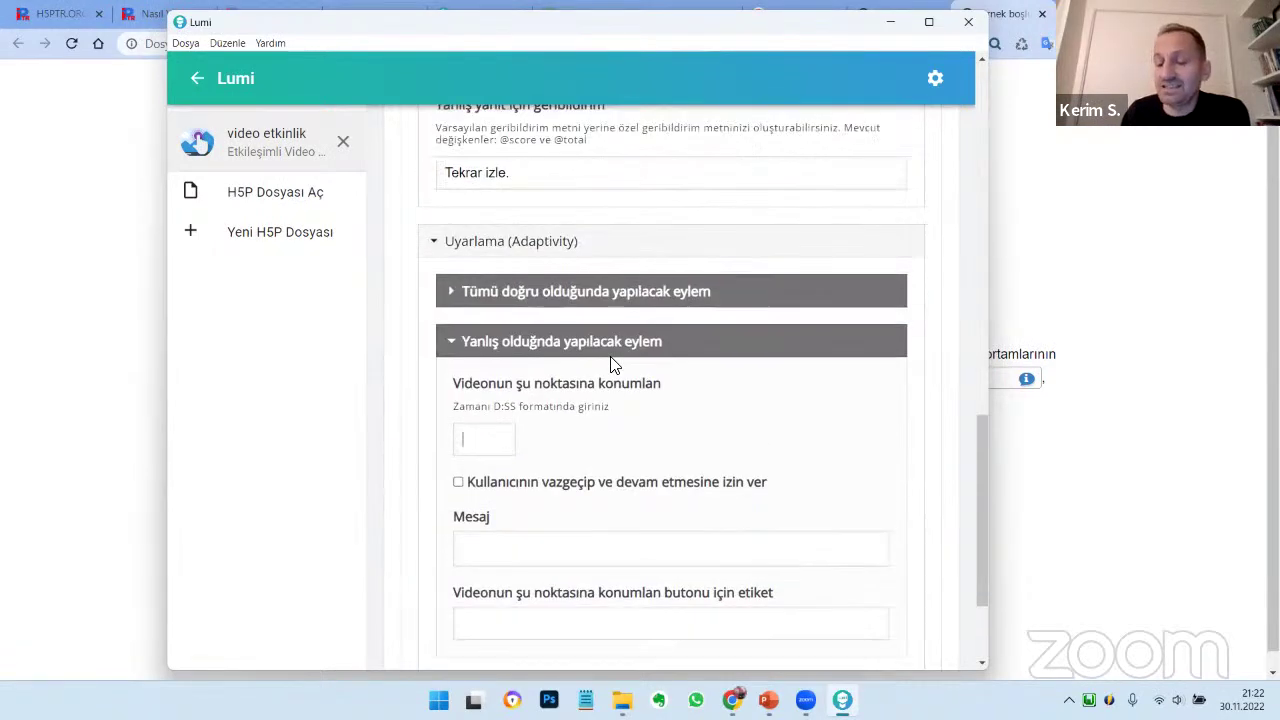
pyautogui.write('0:')
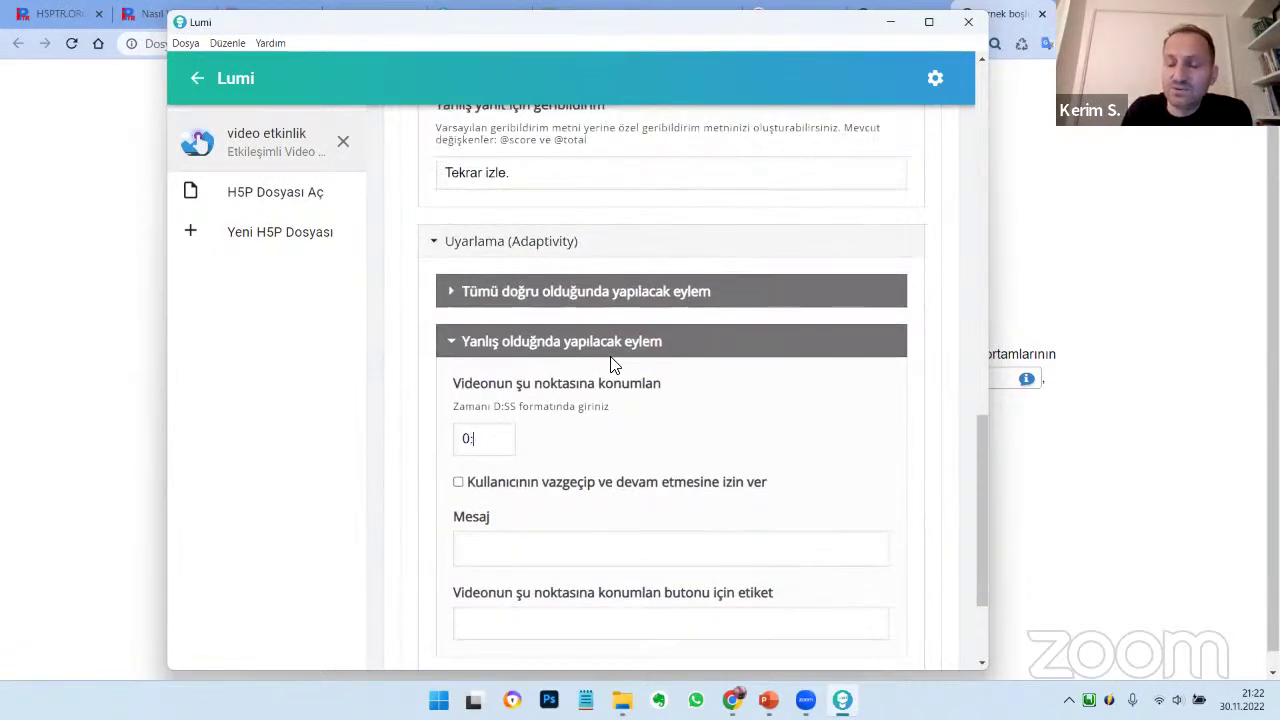
pyautogui.write('03')
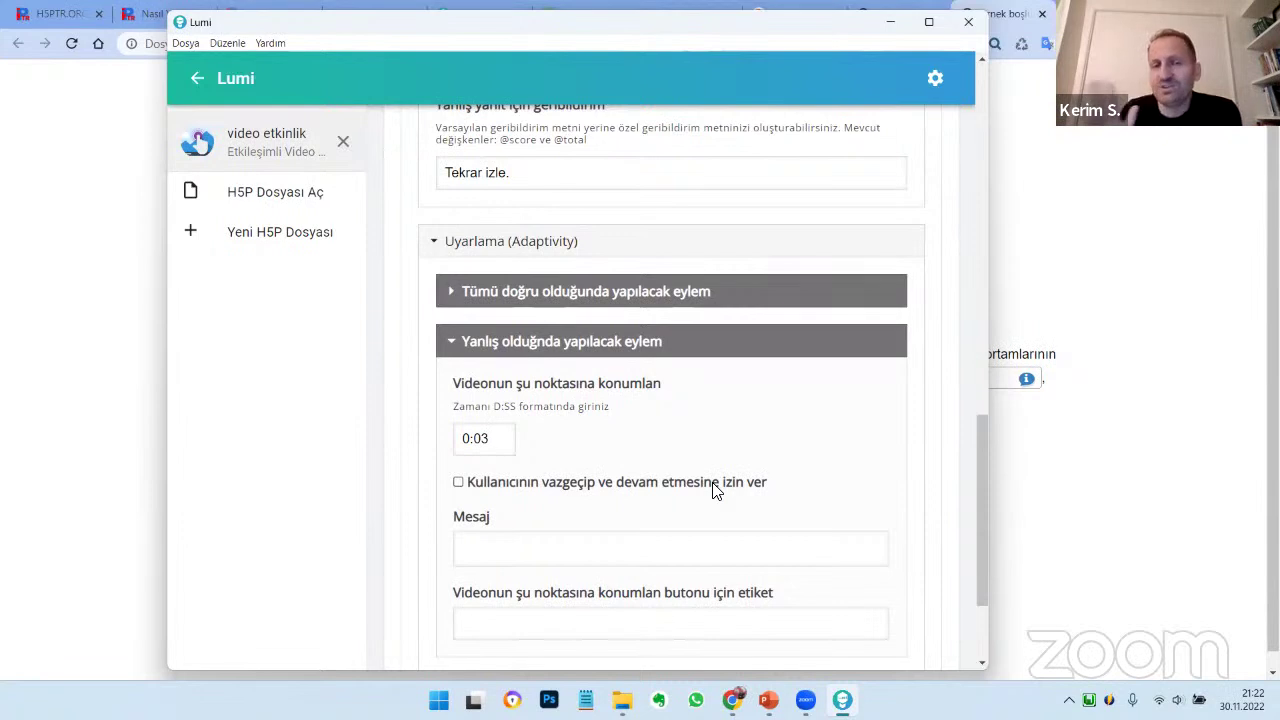
pyautogui.scroll(-2, 757, 483)
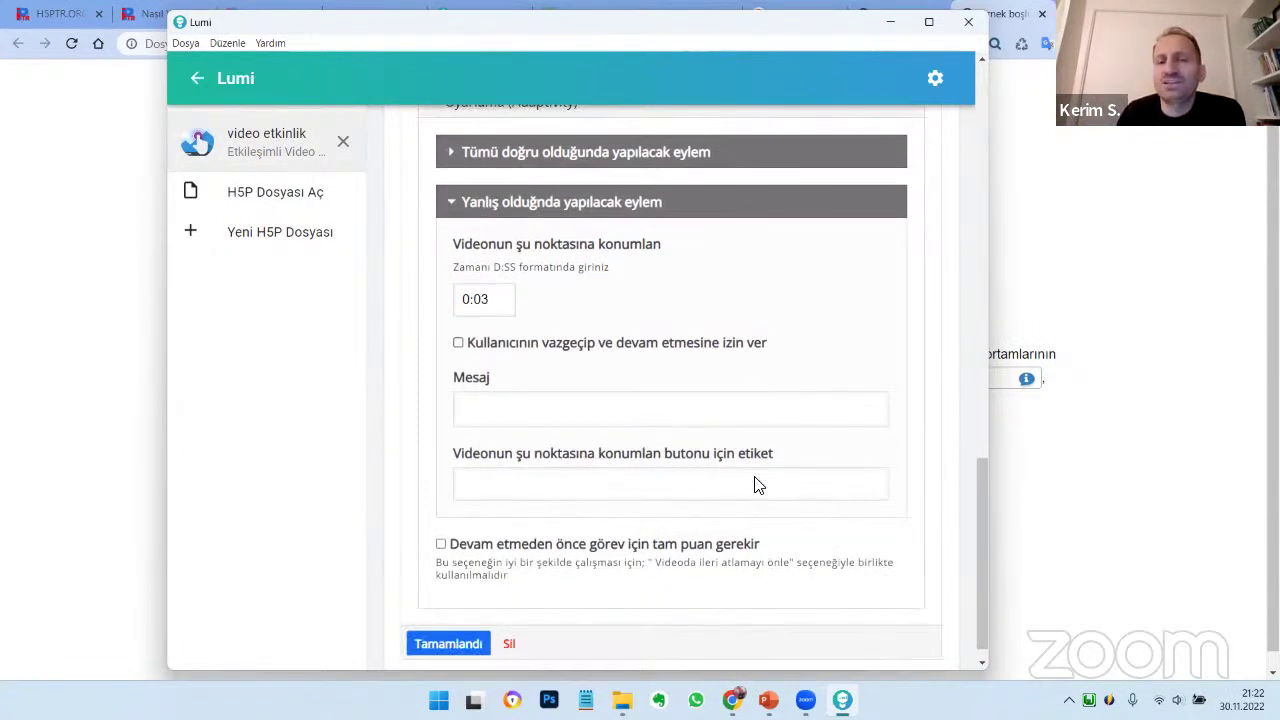
pyautogui.click(658, 482)
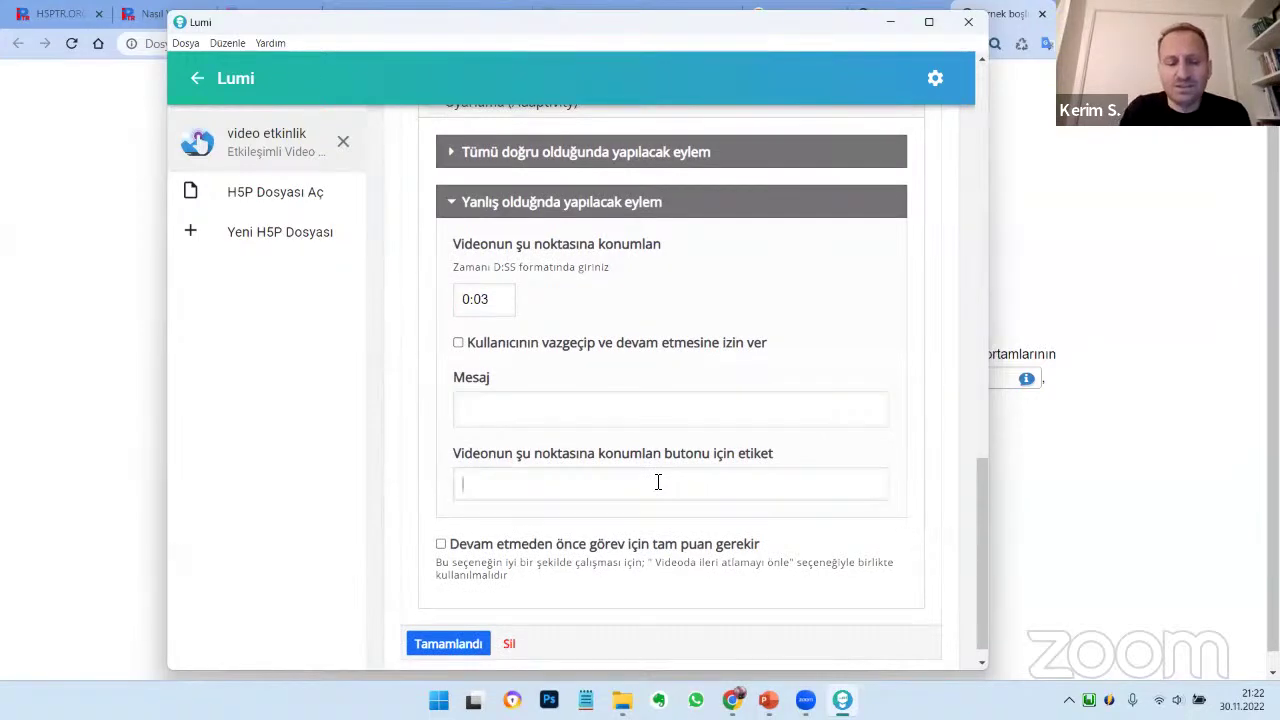
pyautogui.write('Geri gidiyorsun. ')
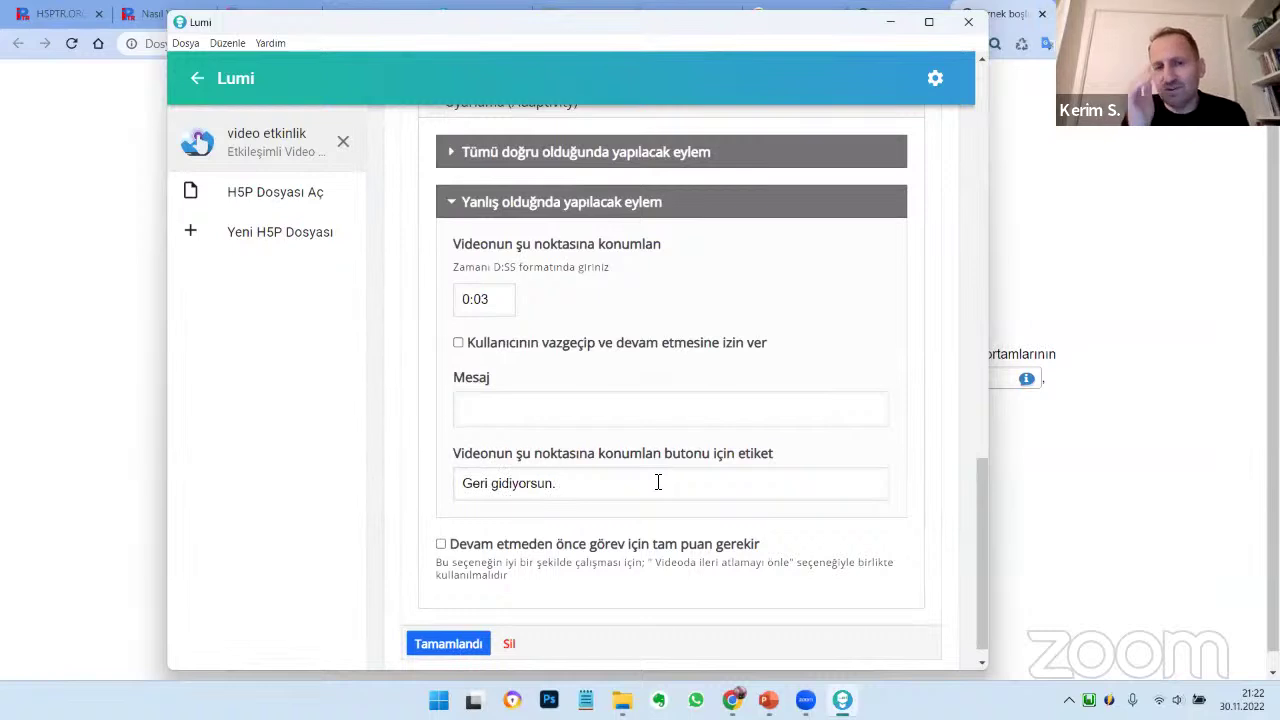
pyautogui.write('Dik')
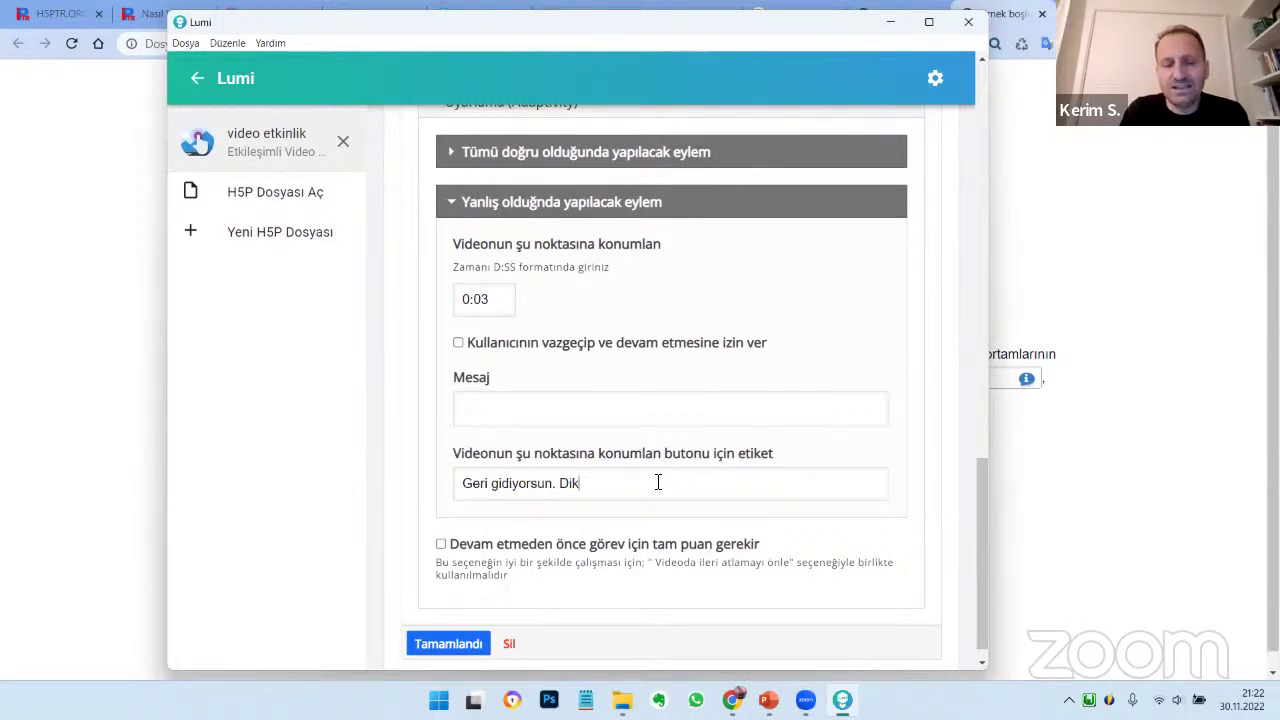
pyautogui.write('katle izle.')
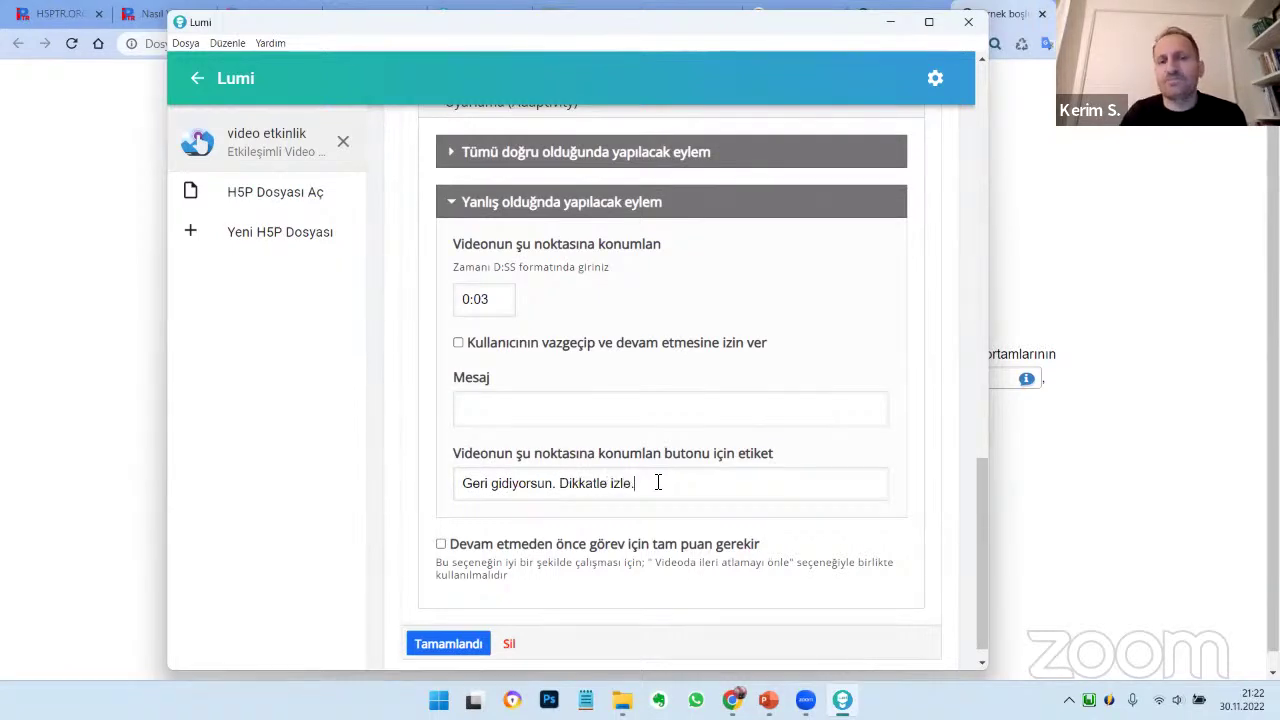
# Widen the true/false overlay so Doğru and Yanlış fit side by side, then switch to preview
pyautogui.click(458, 644)
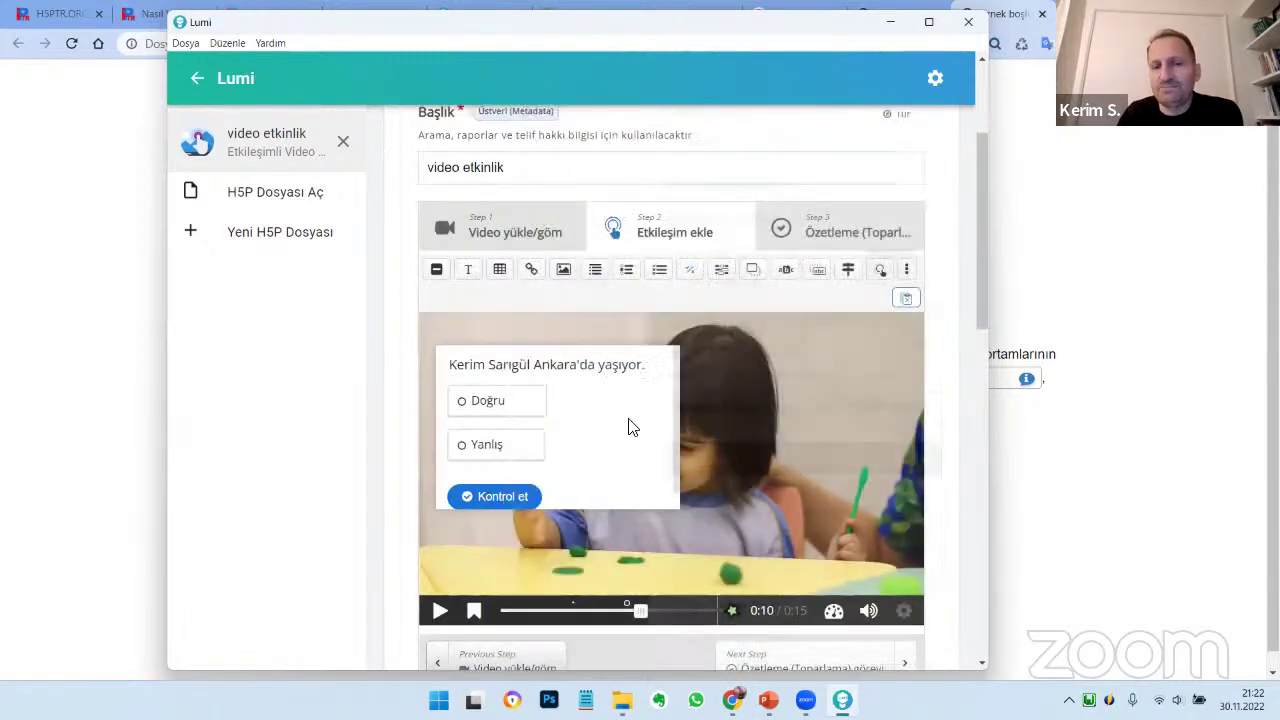
pyautogui.click(667, 505)
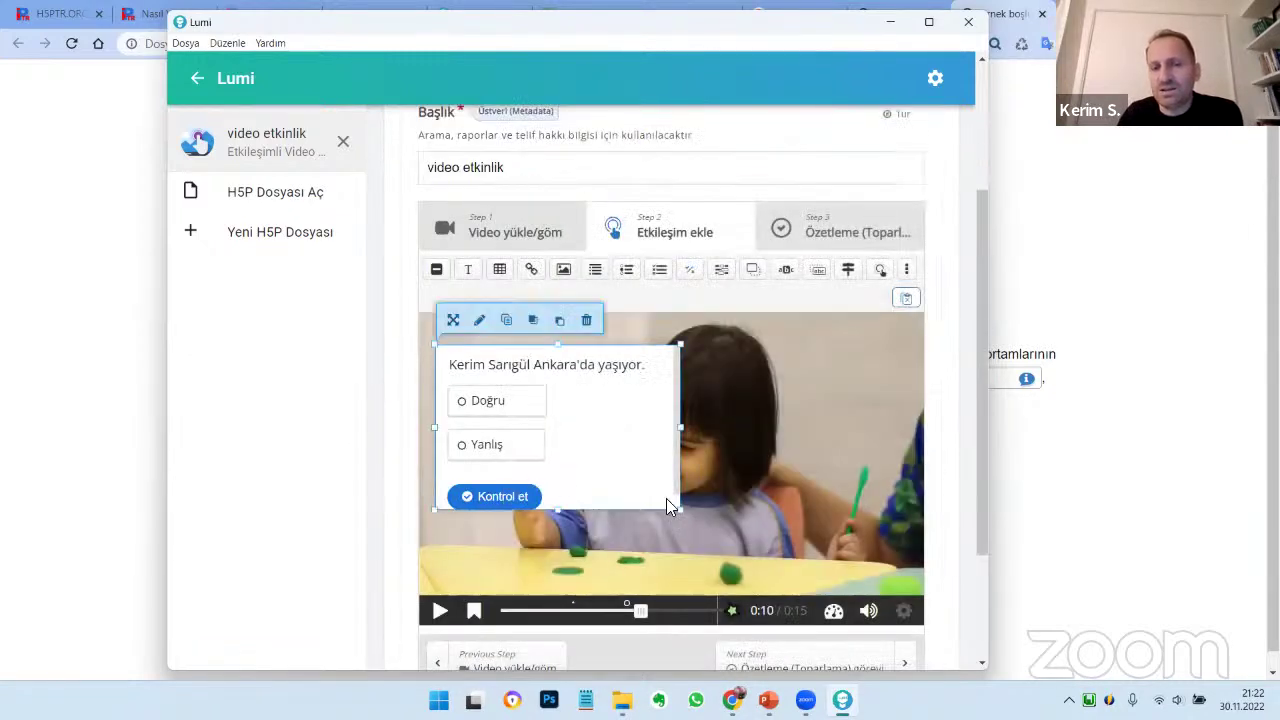
pyautogui.moveTo(676, 514); pyautogui.dragTo(709, 521)
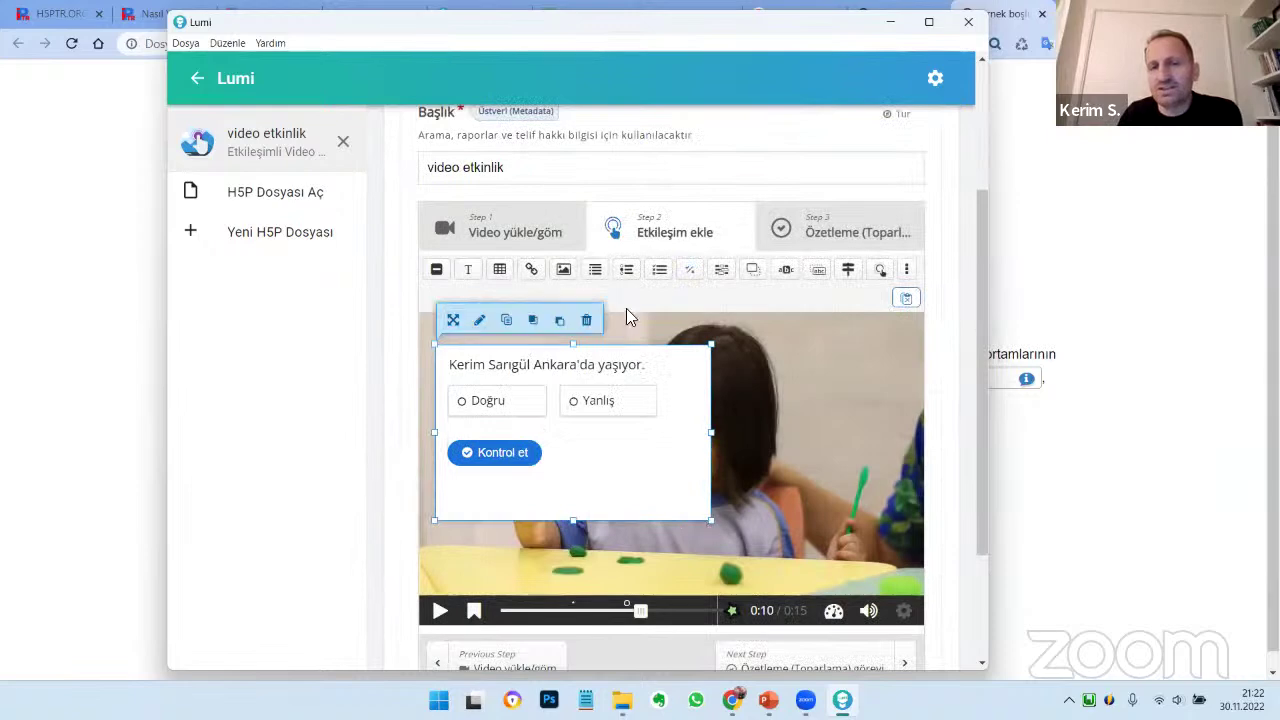
pyautogui.scroll(4, 540, 150)
pyautogui.click(549, 130)
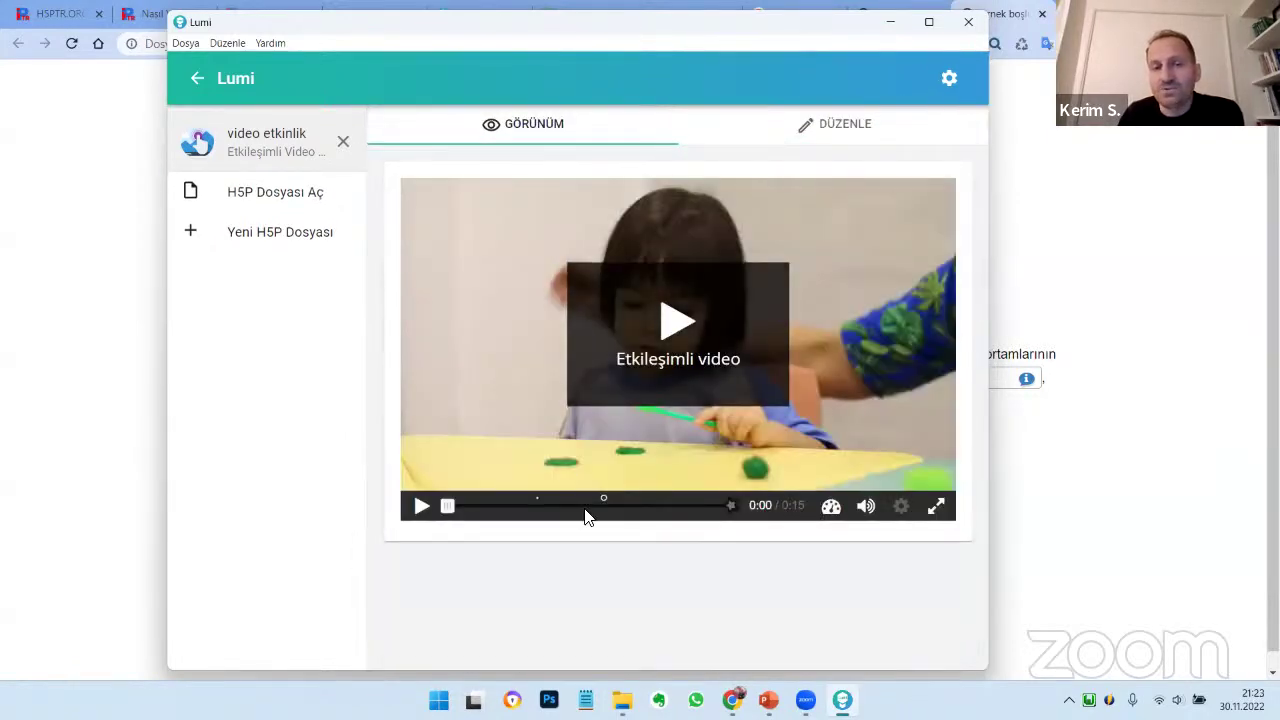
# Play the preview, answer Yanlış, check it, continue the video, then return to editing
pyautogui.click(590, 512)
pyautogui.click(424, 508)
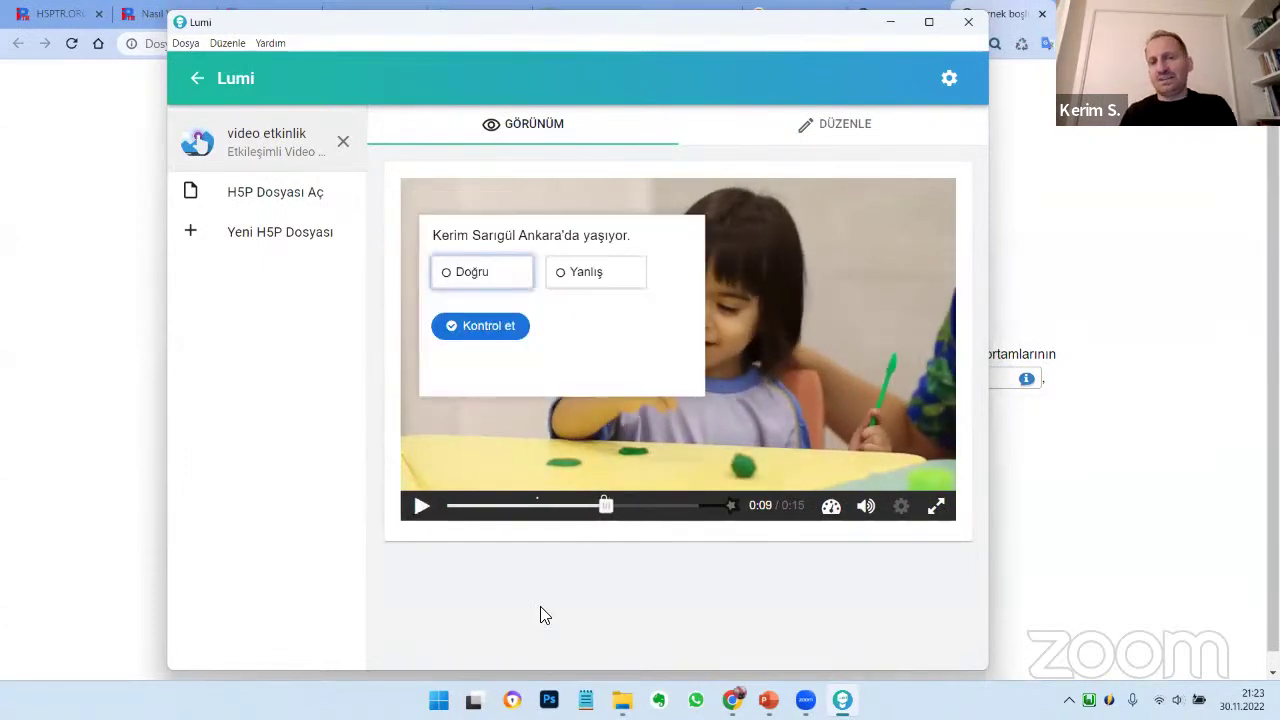
pyautogui.click(590, 273)
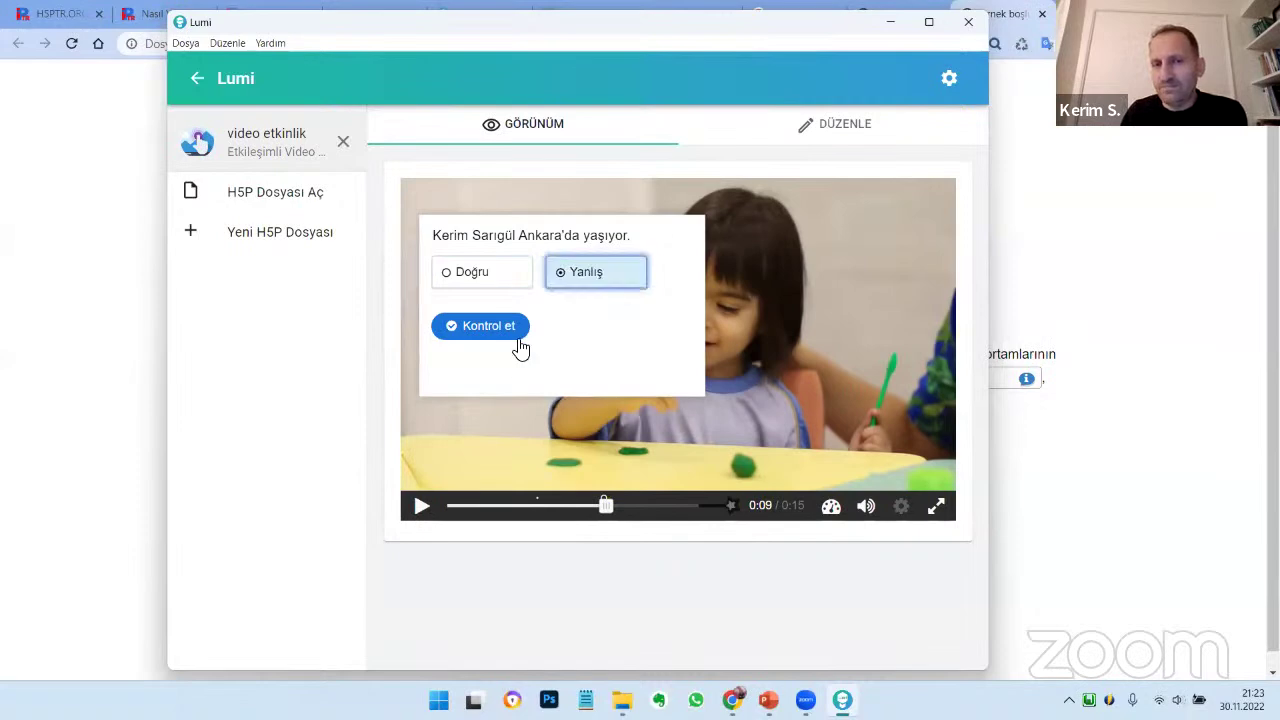
pyautogui.click(520, 347)
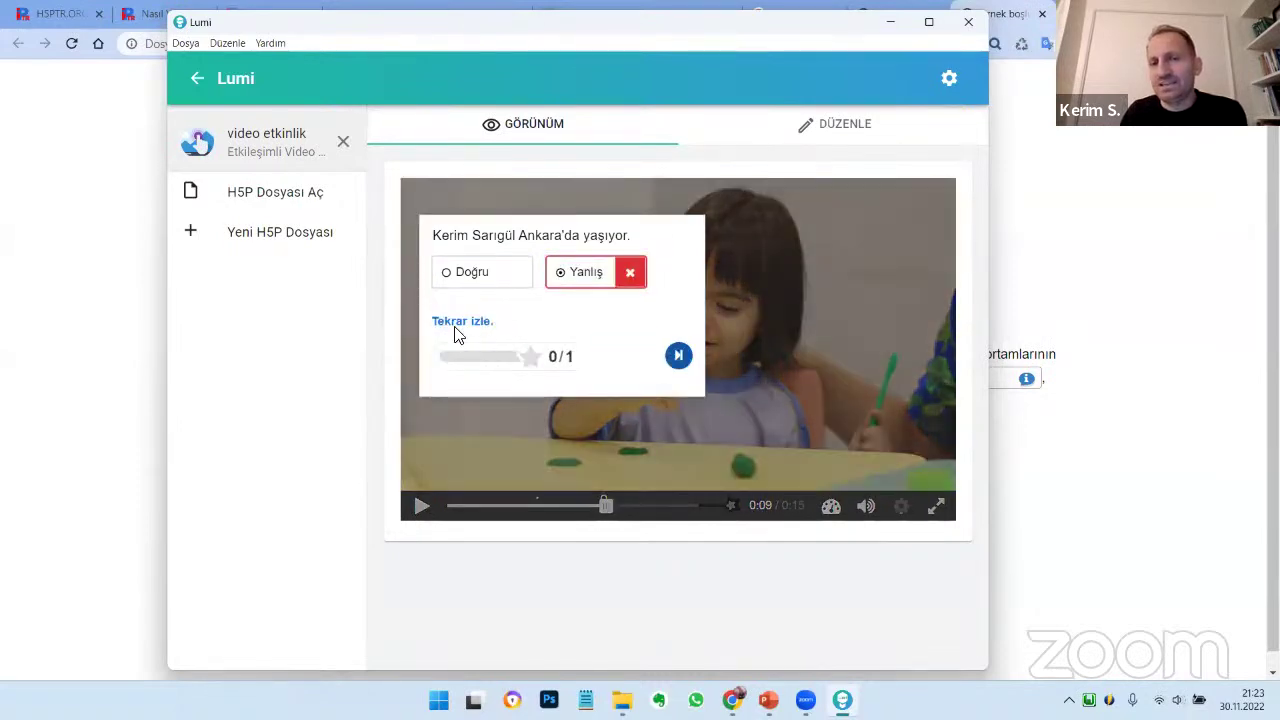
pyautogui.click(678, 357)
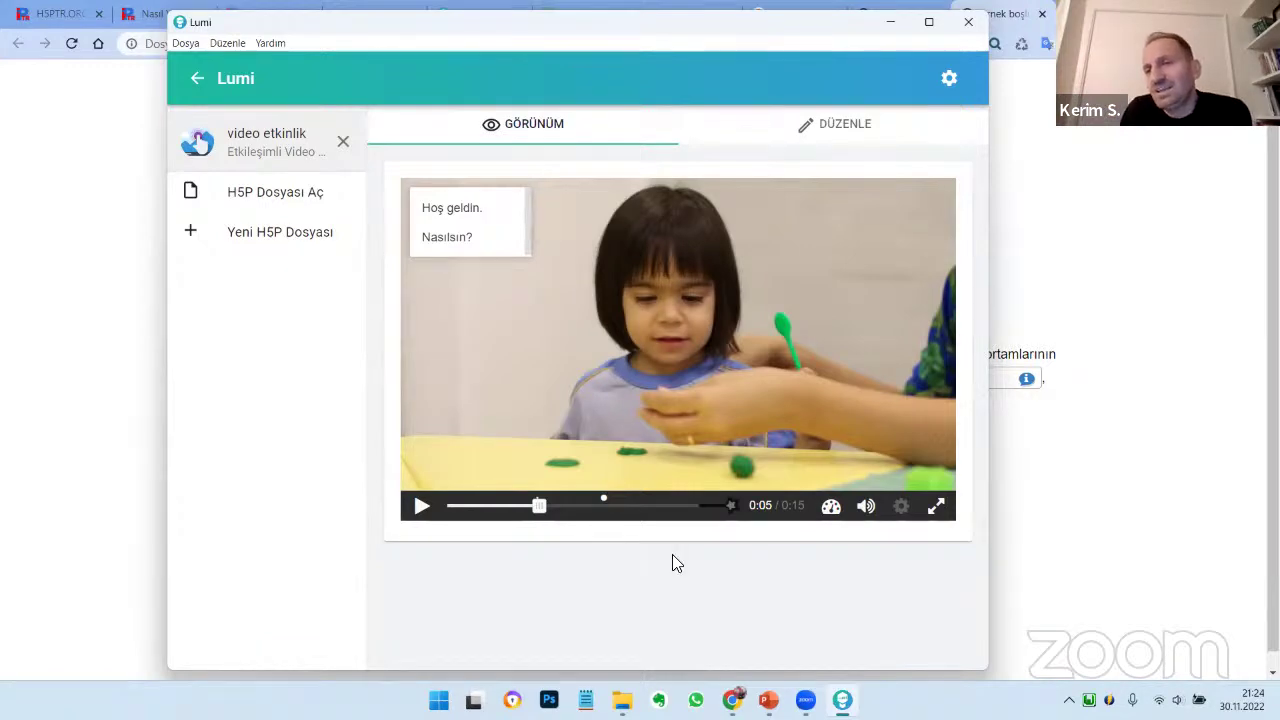
pyautogui.click(836, 128)
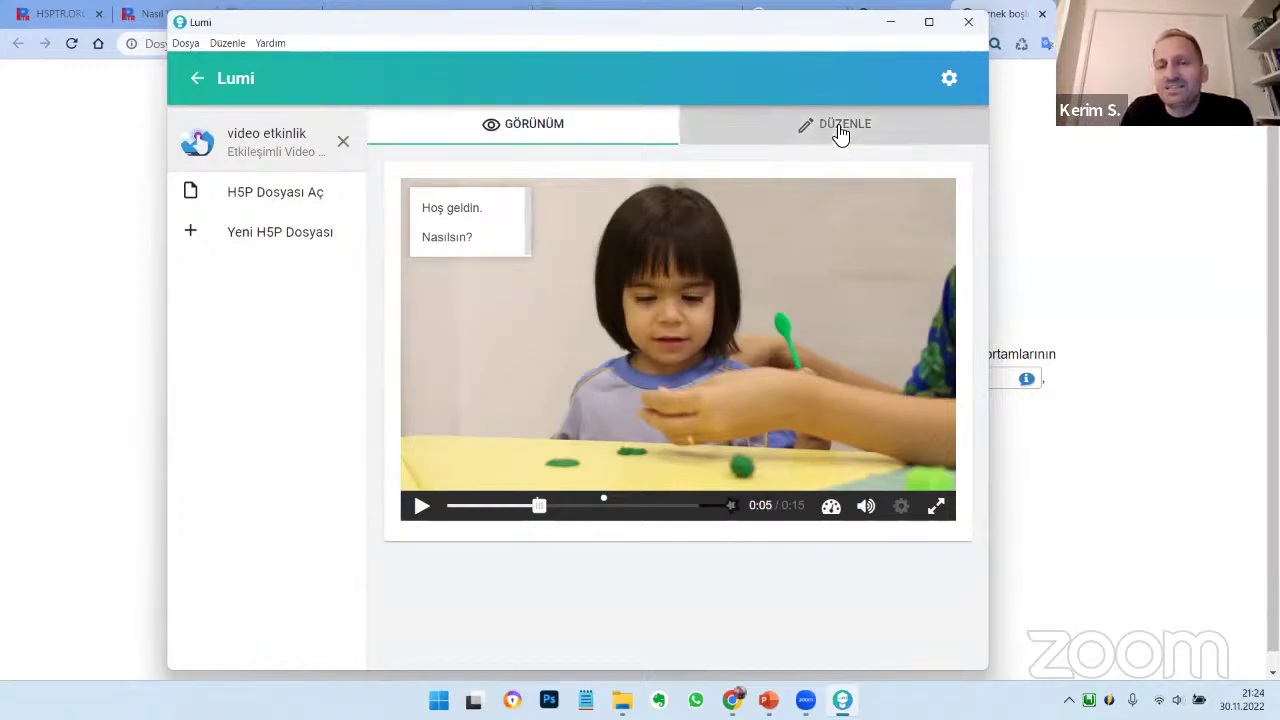
# Review the editor by scrolling, then bring up the Dosya menu
pyautogui.scroll(-4, 814, 444)
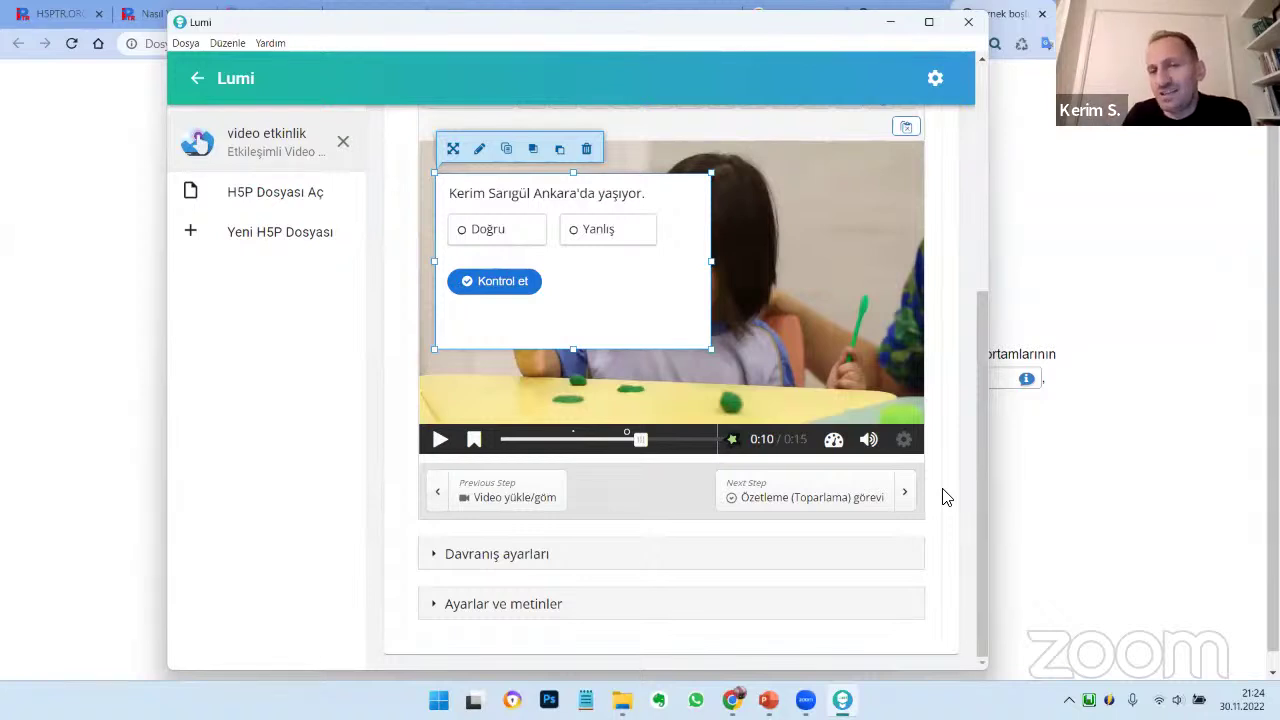
pyautogui.scroll(4, 957, 434)
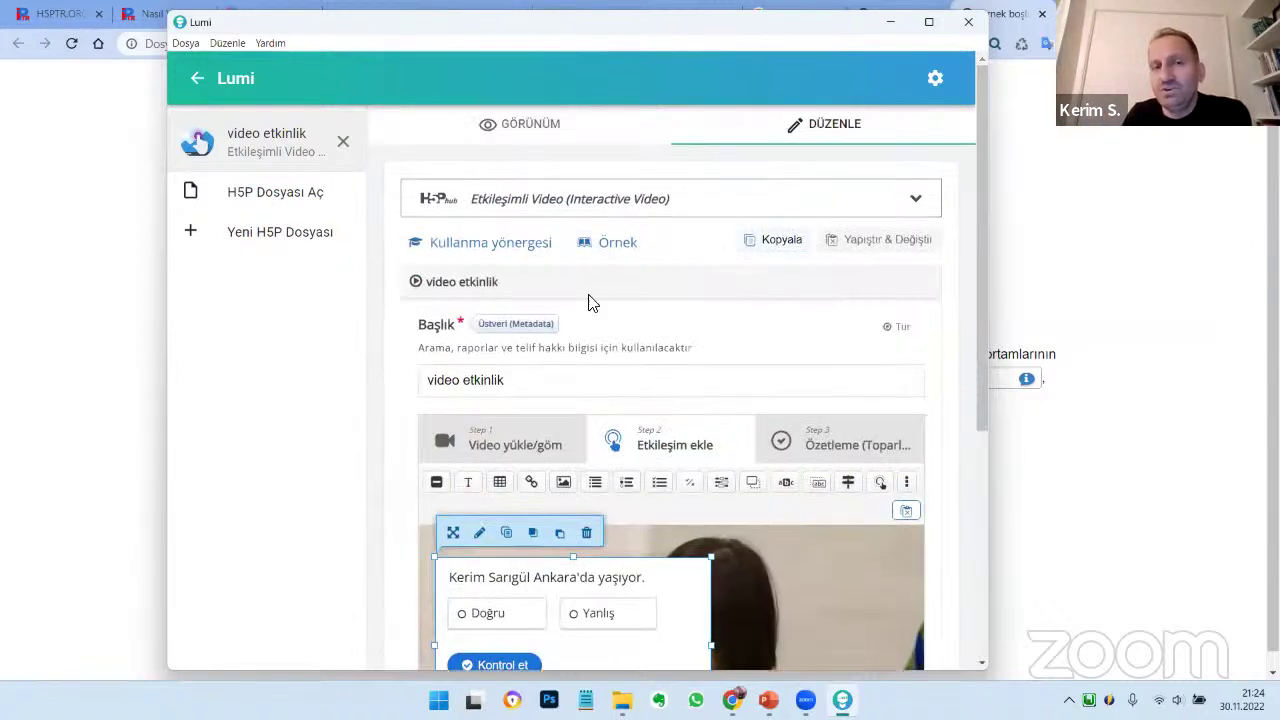
pyautogui.click(186, 44)
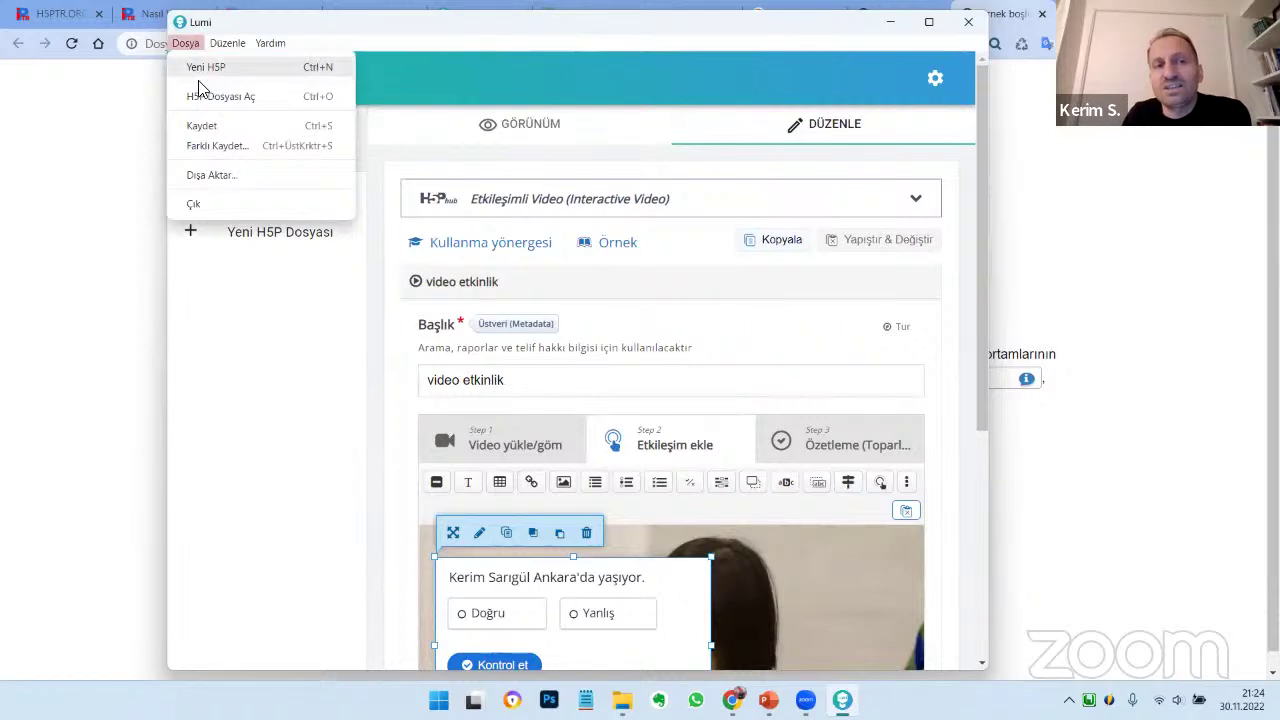
# Export the video as a single all-in-one HTML file (Hepsi bir arada HTML dosyası)
pyautogui.click(216, 178)
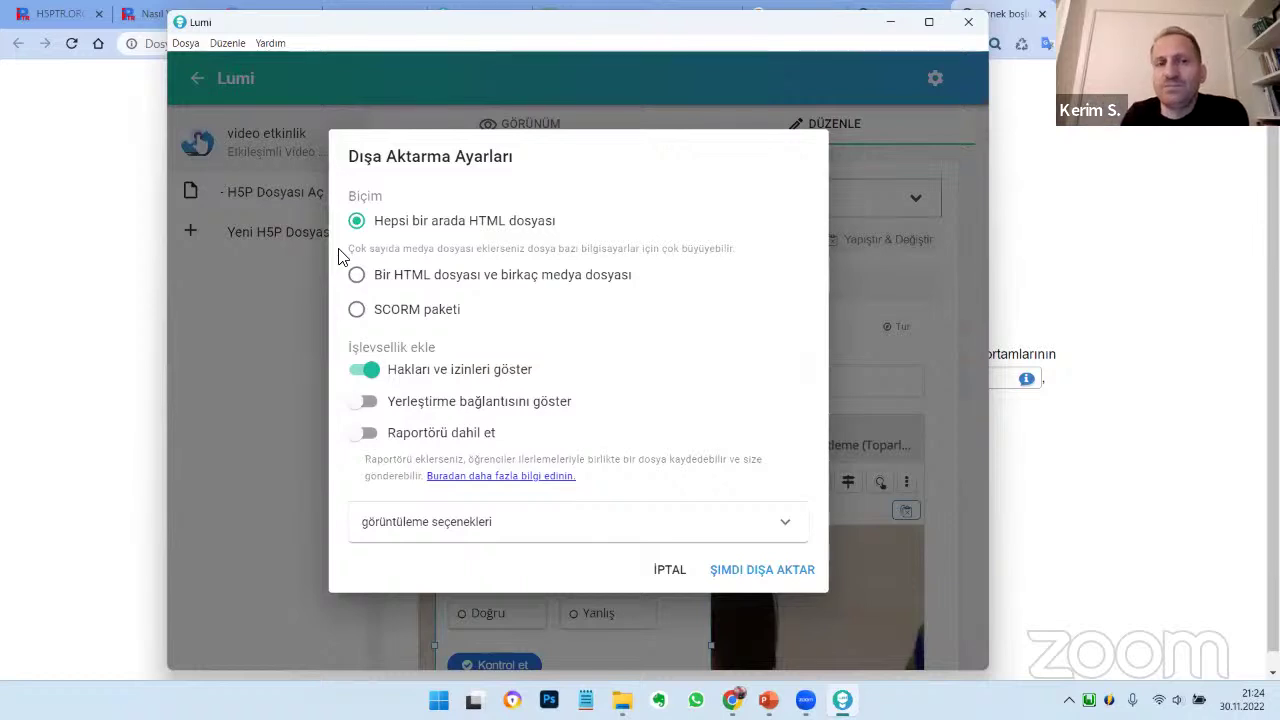
pyautogui.moveTo(560, 234); pyautogui.dragTo(374, 234)
pyautogui.click(390, 280)
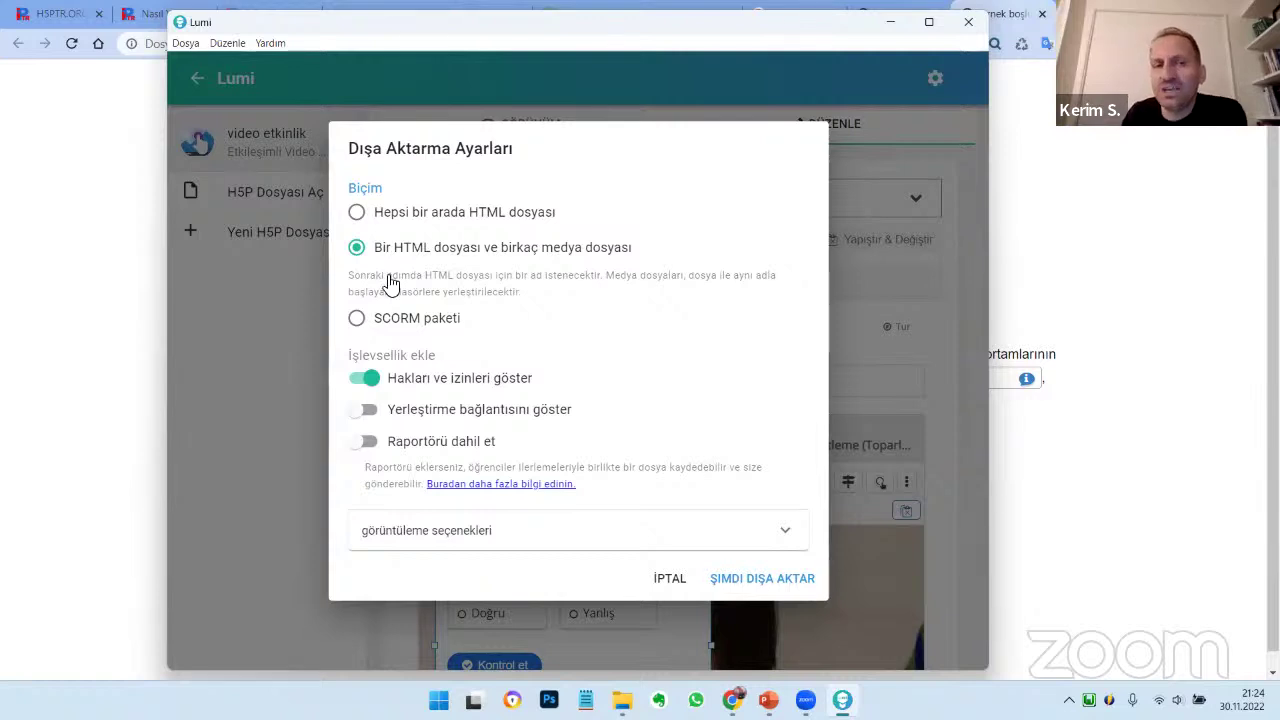
pyautogui.click(438, 215)
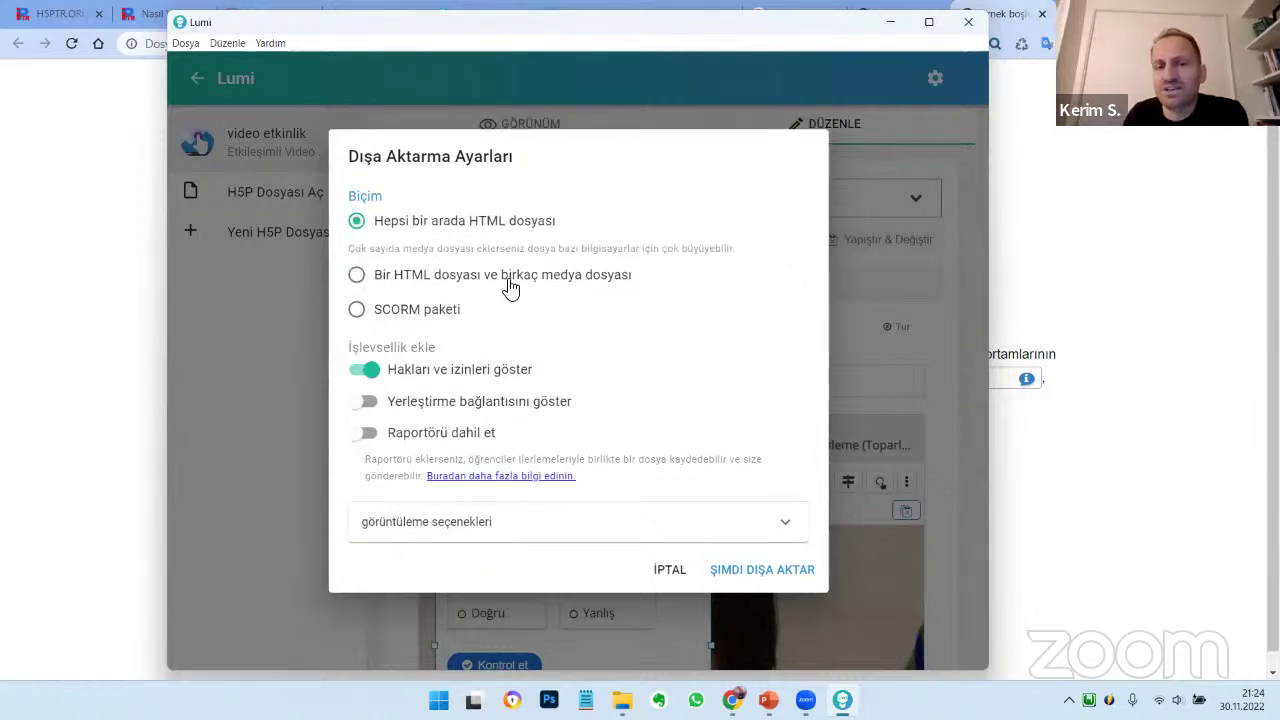
pyautogui.click(777, 578)
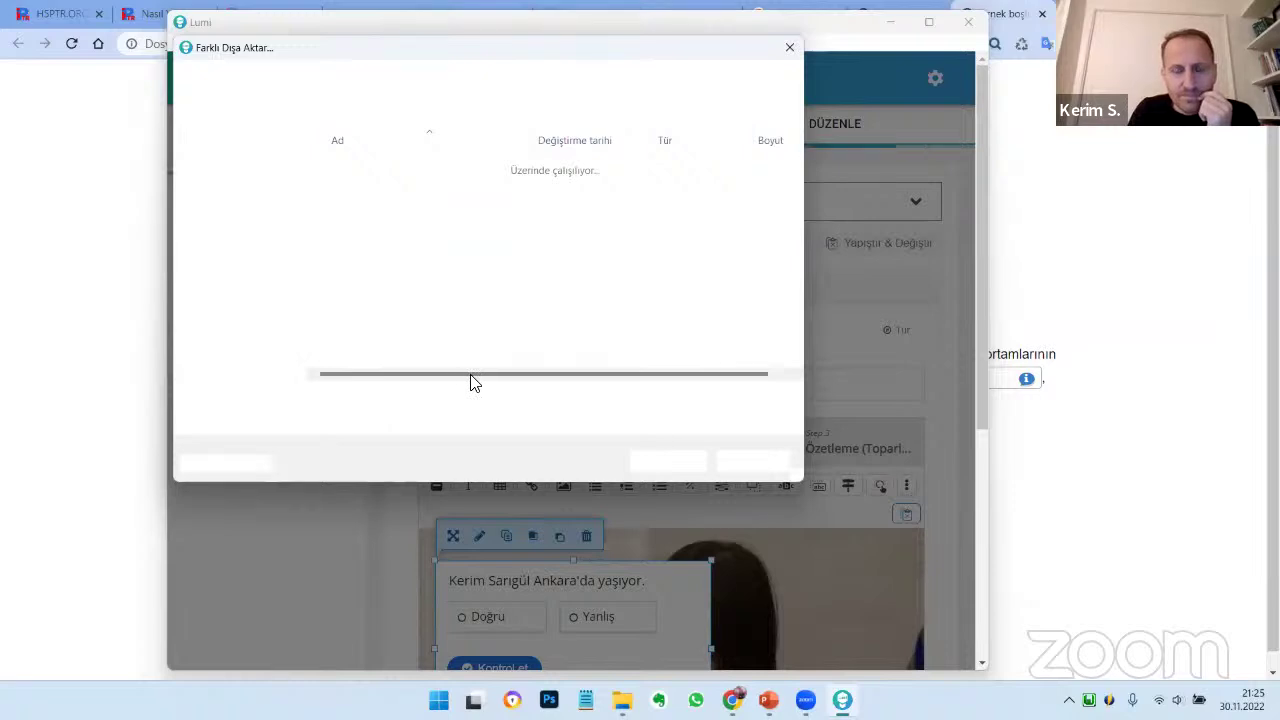
# Save the export as 'video etkinlik1.html' in the H5P H5P Geçici folder
pyautogui.click(342, 398)
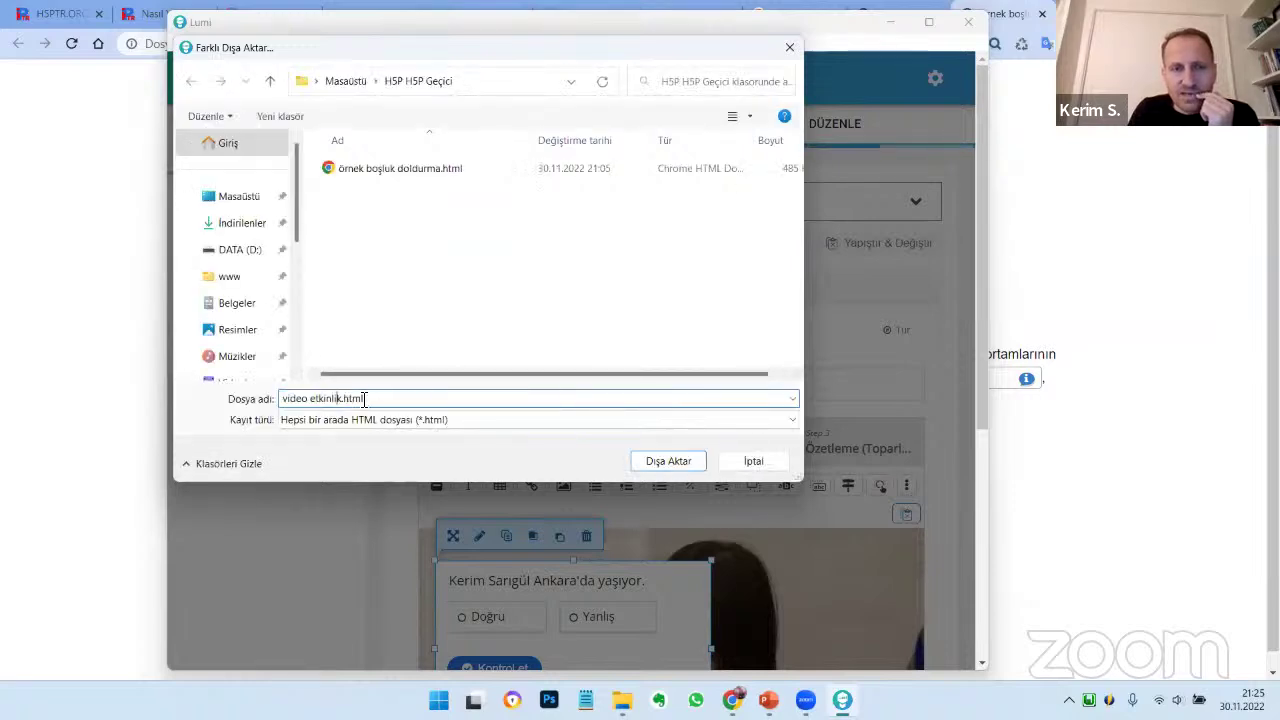
pyautogui.write('1')
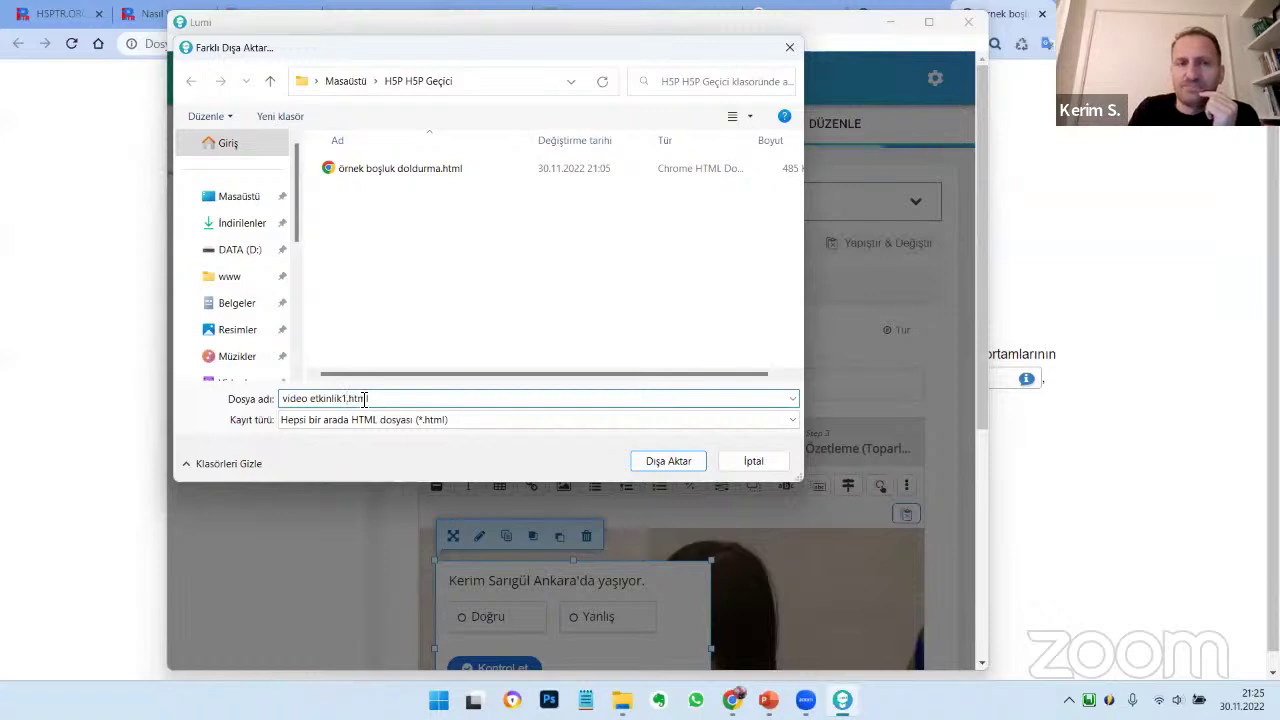
pyautogui.press('Return')
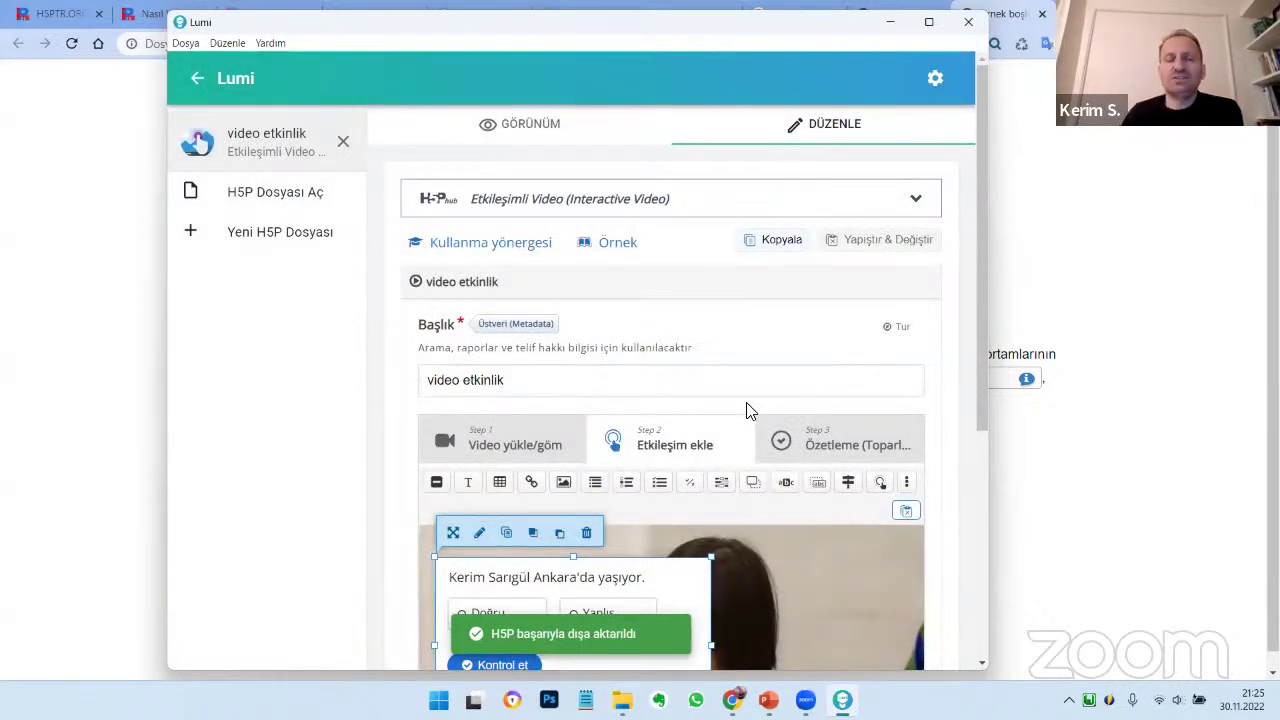
# Open the exported video etkinlik1.html from File Explorer in Chrome and show its context menu
pyautogui.click(890, 24)
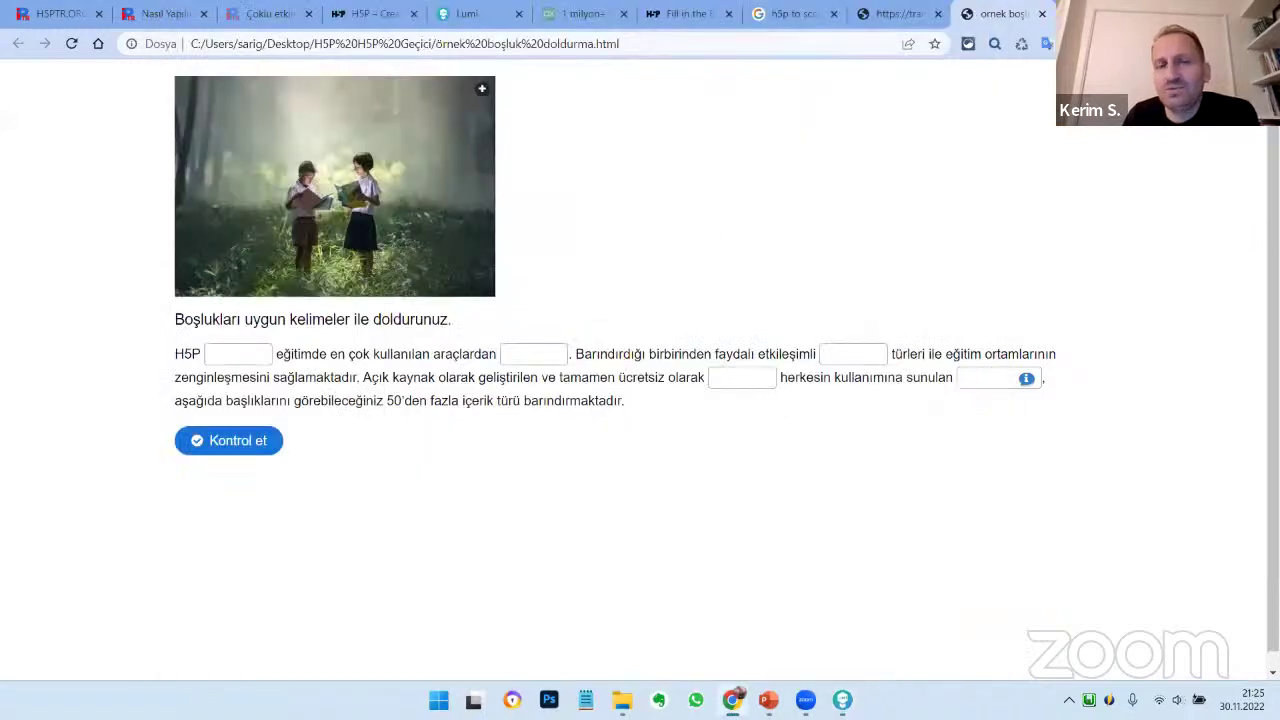
pyautogui.hotkey('alt', 'Tab')
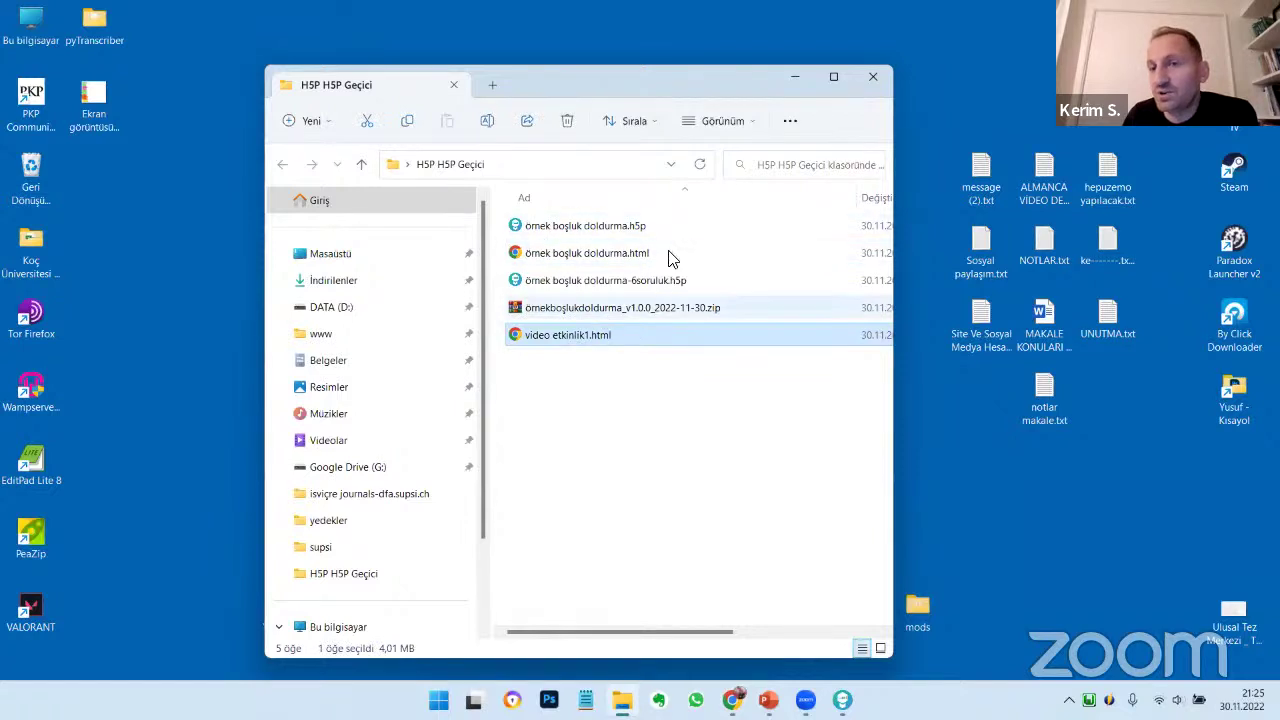
pyautogui.doubleClick(591, 343)
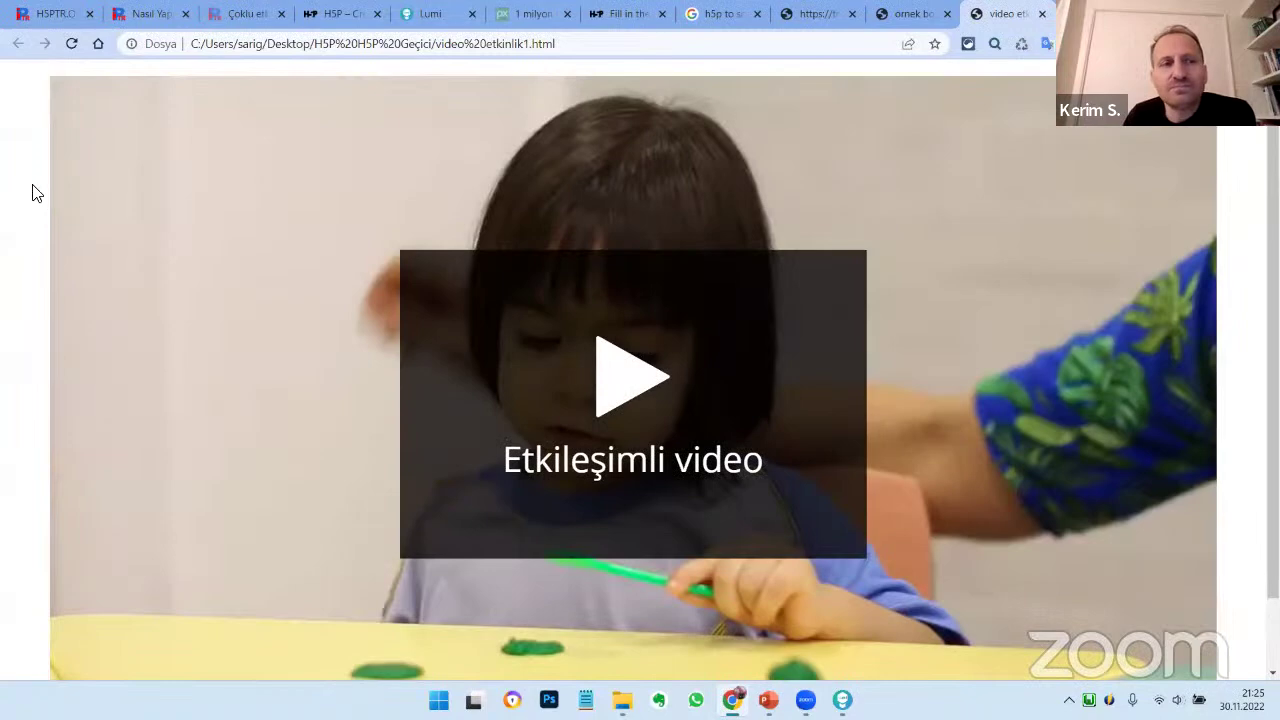
pyautogui.rightClick(32, 184)
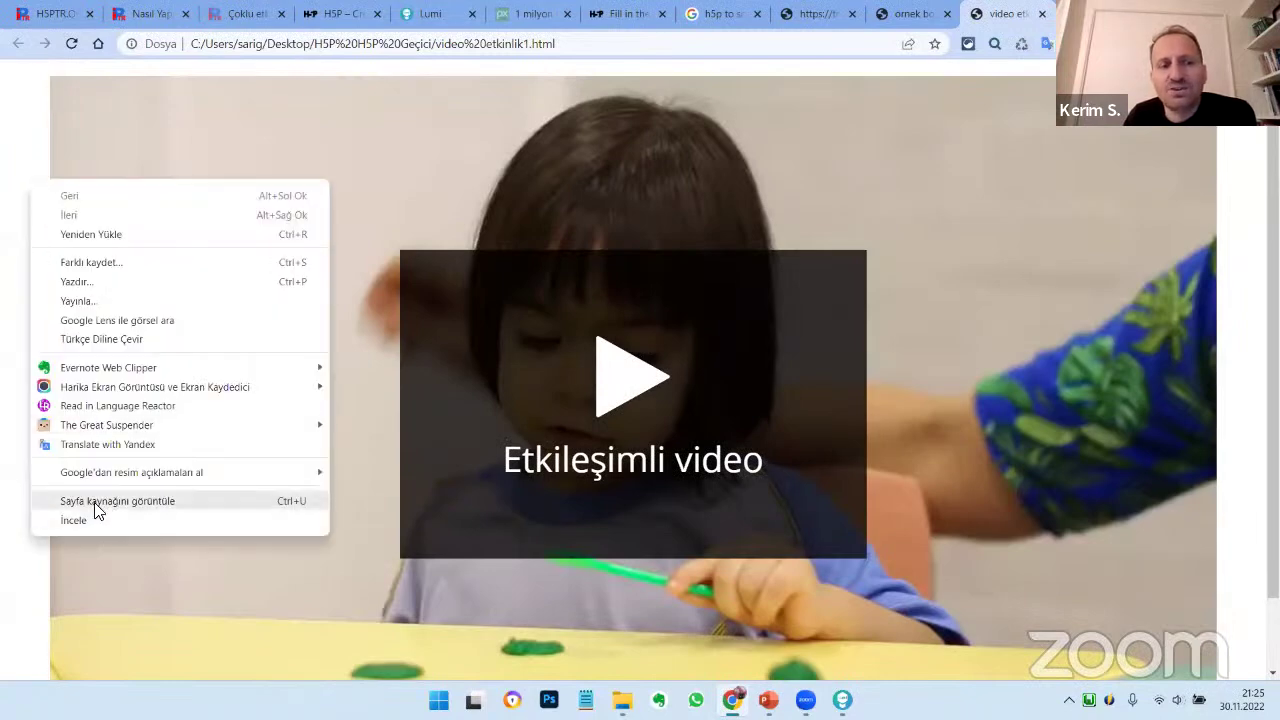
pyautogui.click(100, 500)
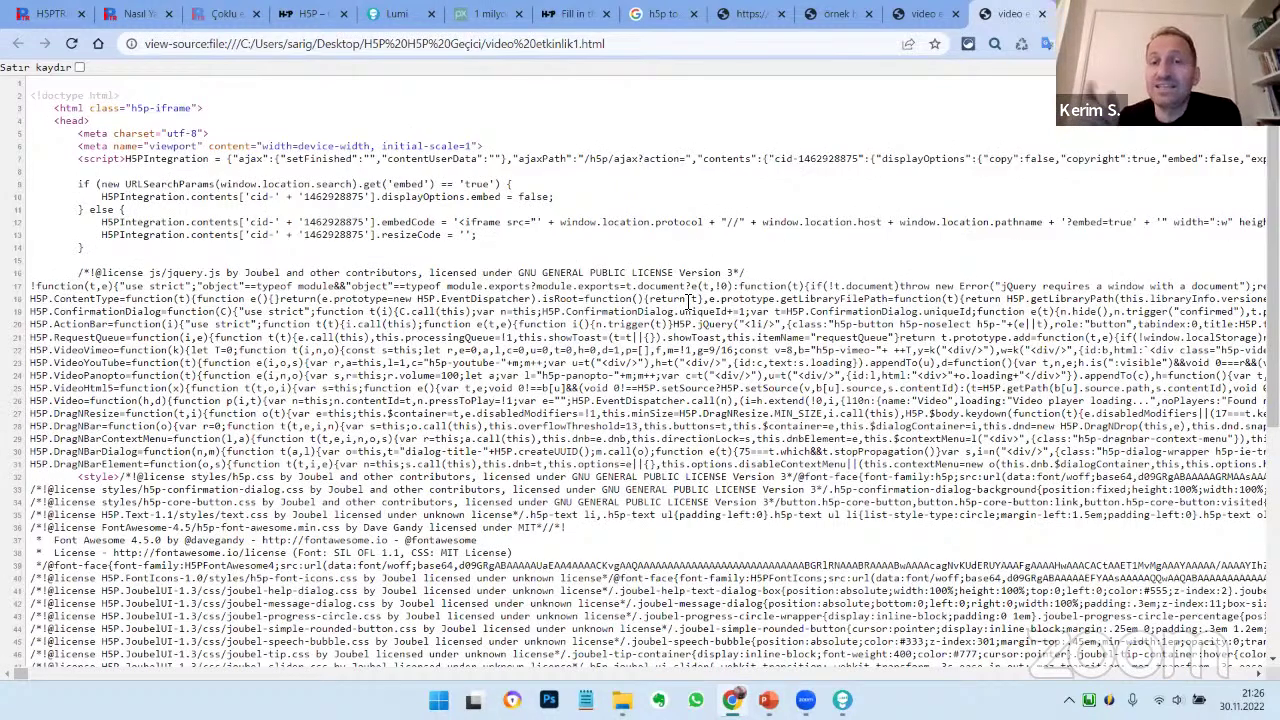
pyautogui.scroll(-2, 560, 330)
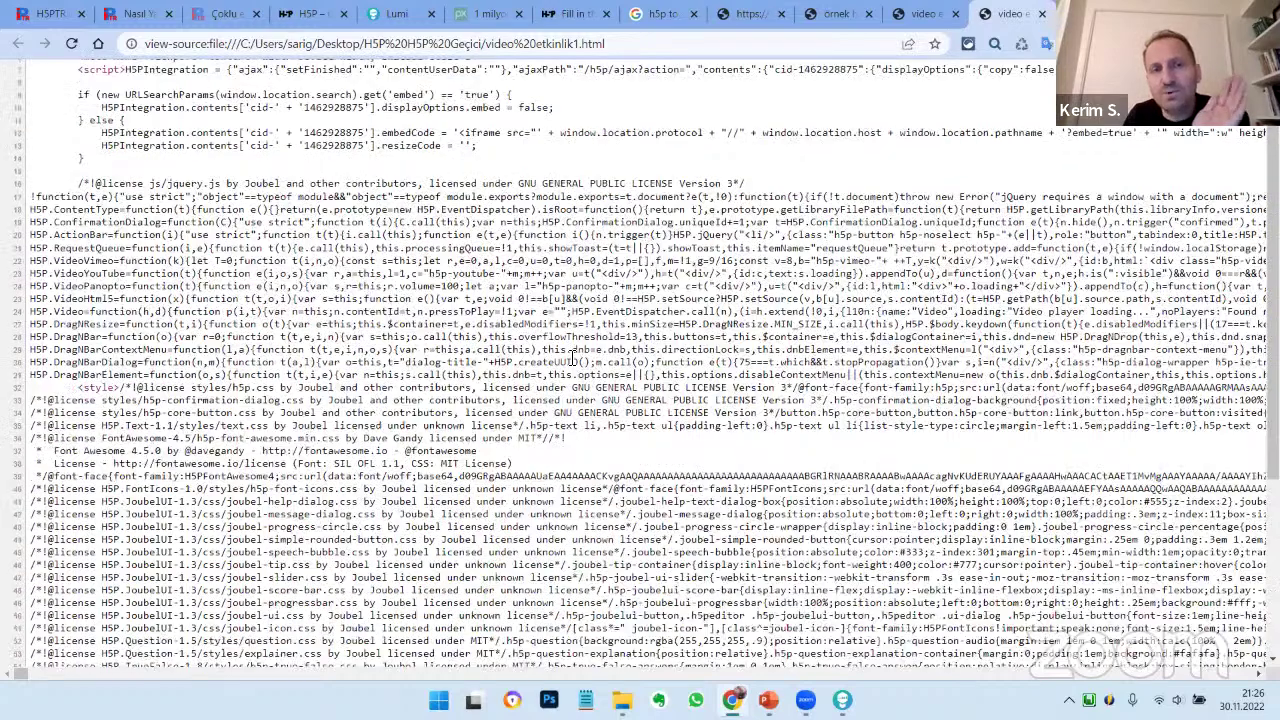
pyautogui.scroll(-1, 573, 356)
pyautogui.scroll(-3, 573, 356)
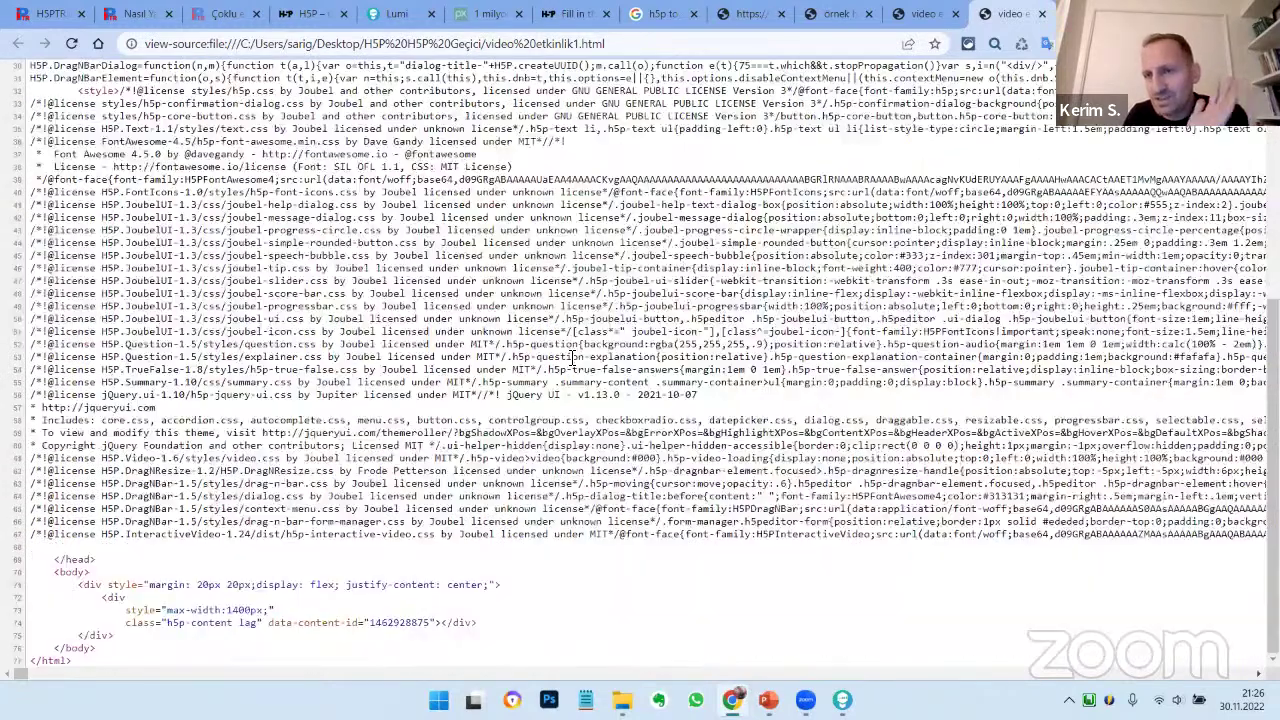
pyautogui.scroll(5, 573, 356)
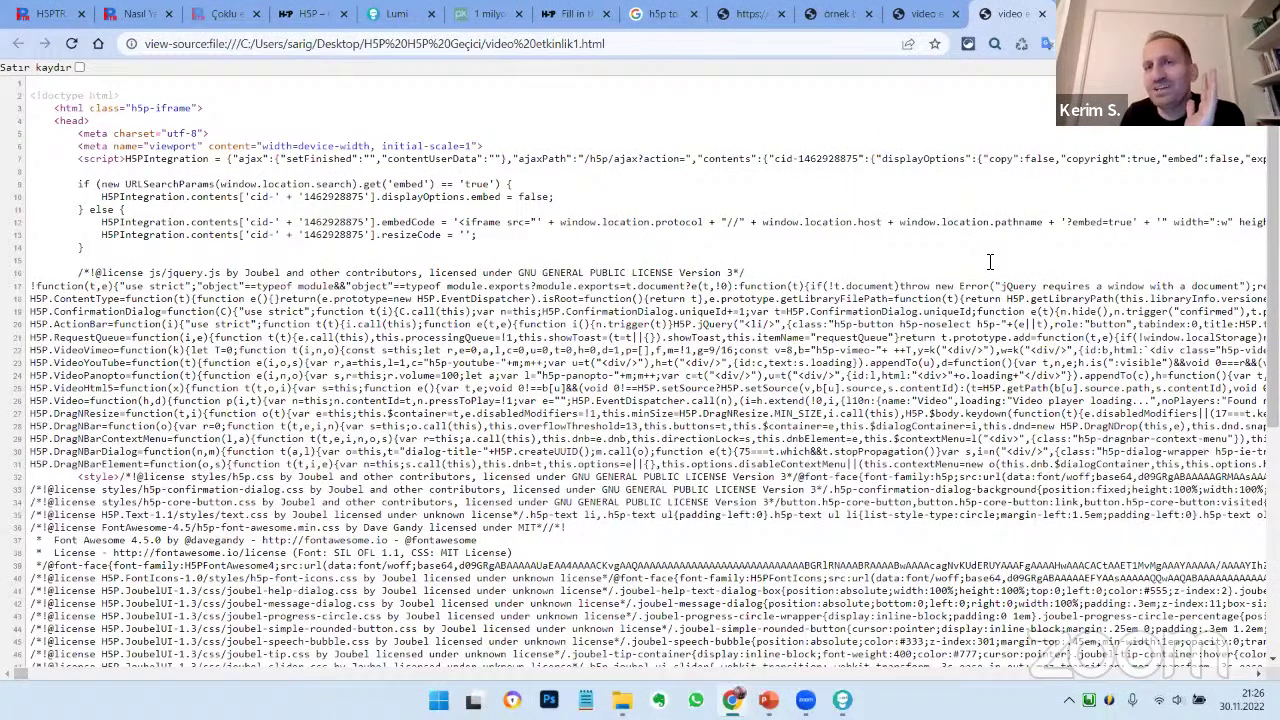
pyautogui.keyDown('shift'); pyautogui.click(655, 516); pyautogui.keyUp('shift')
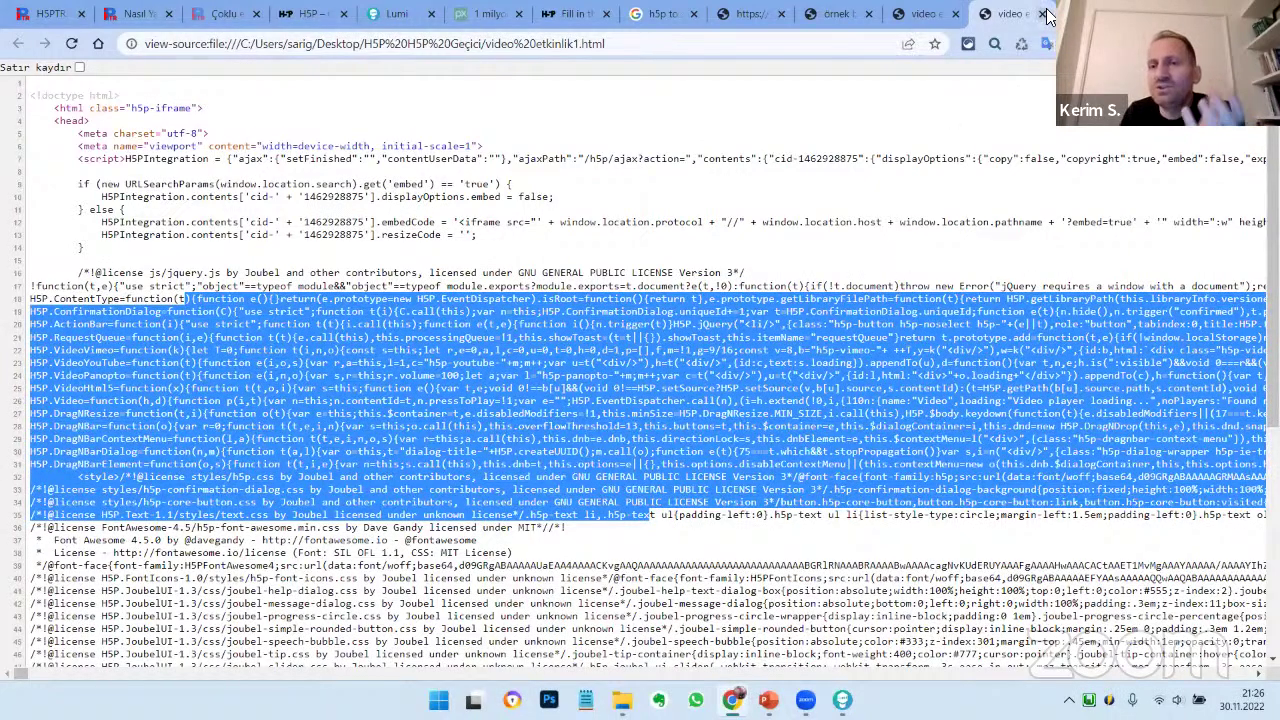
pyautogui.hotkey('ctrl', 'w')
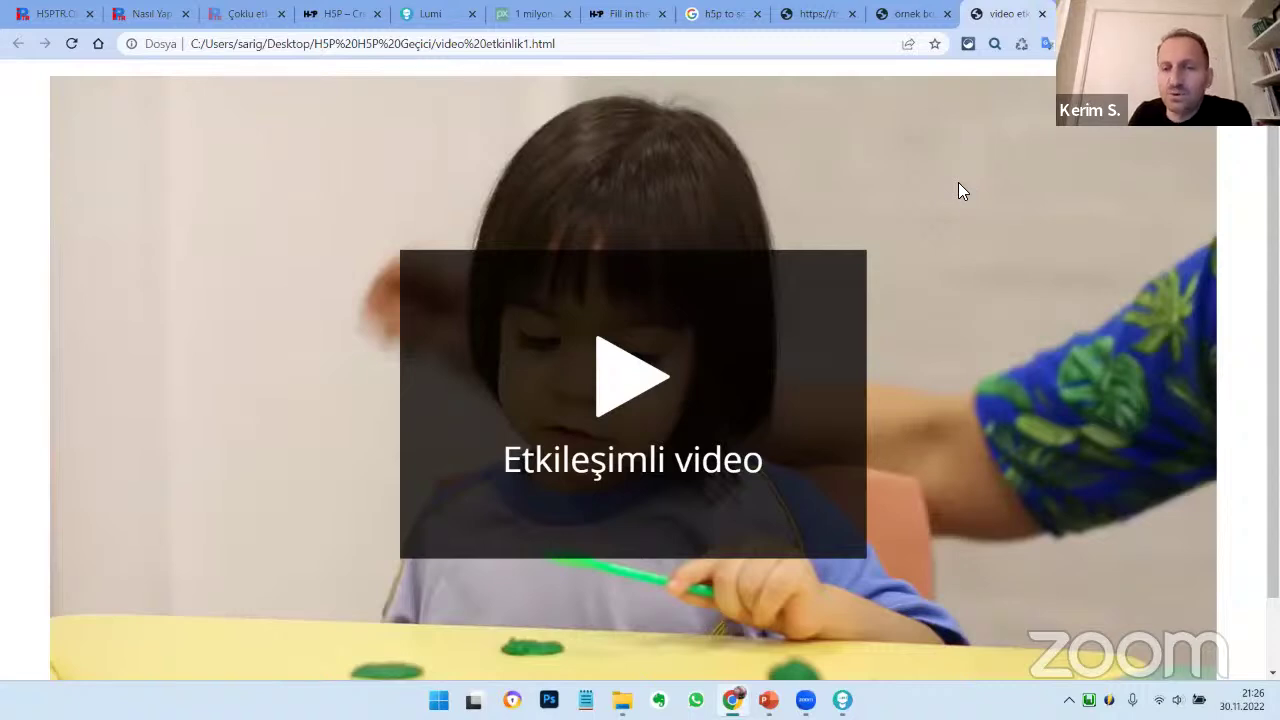
# Reopen video etkinlik1.html in Chrome with Ctrl+O, then open a new blank tab
pyautogui.hotkey('ctrl', 'o')
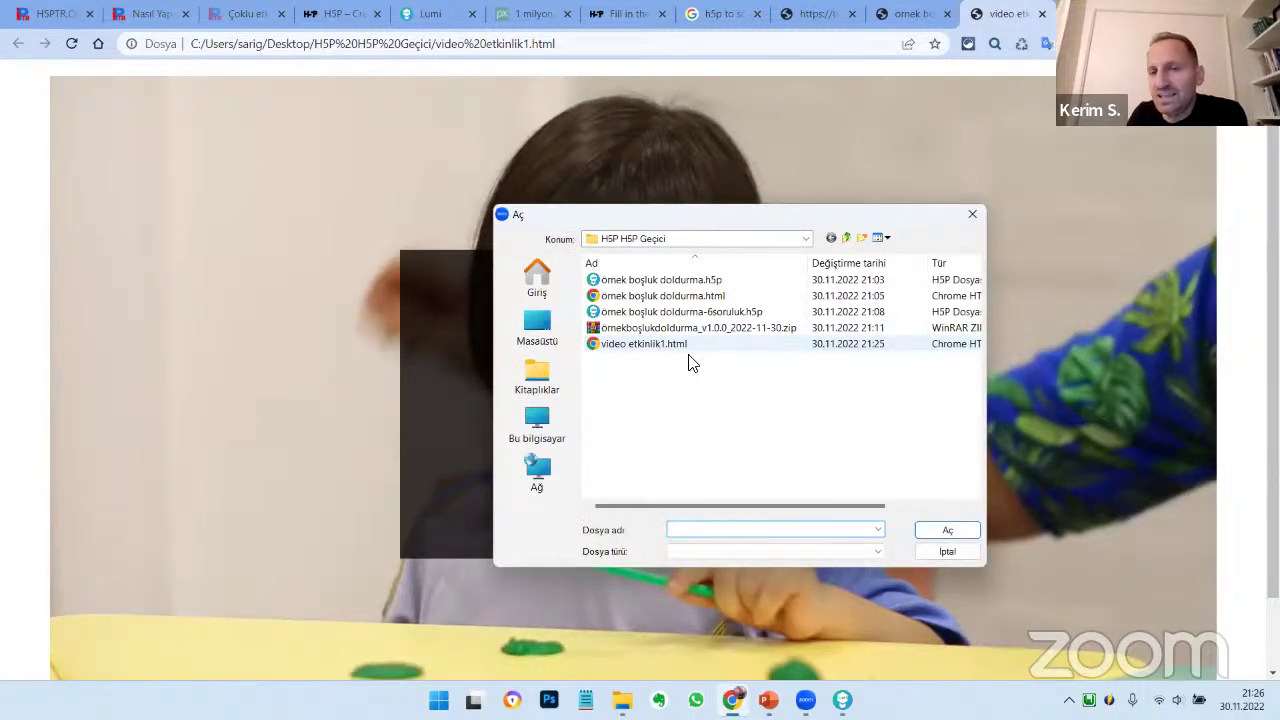
pyautogui.click(710, 346)
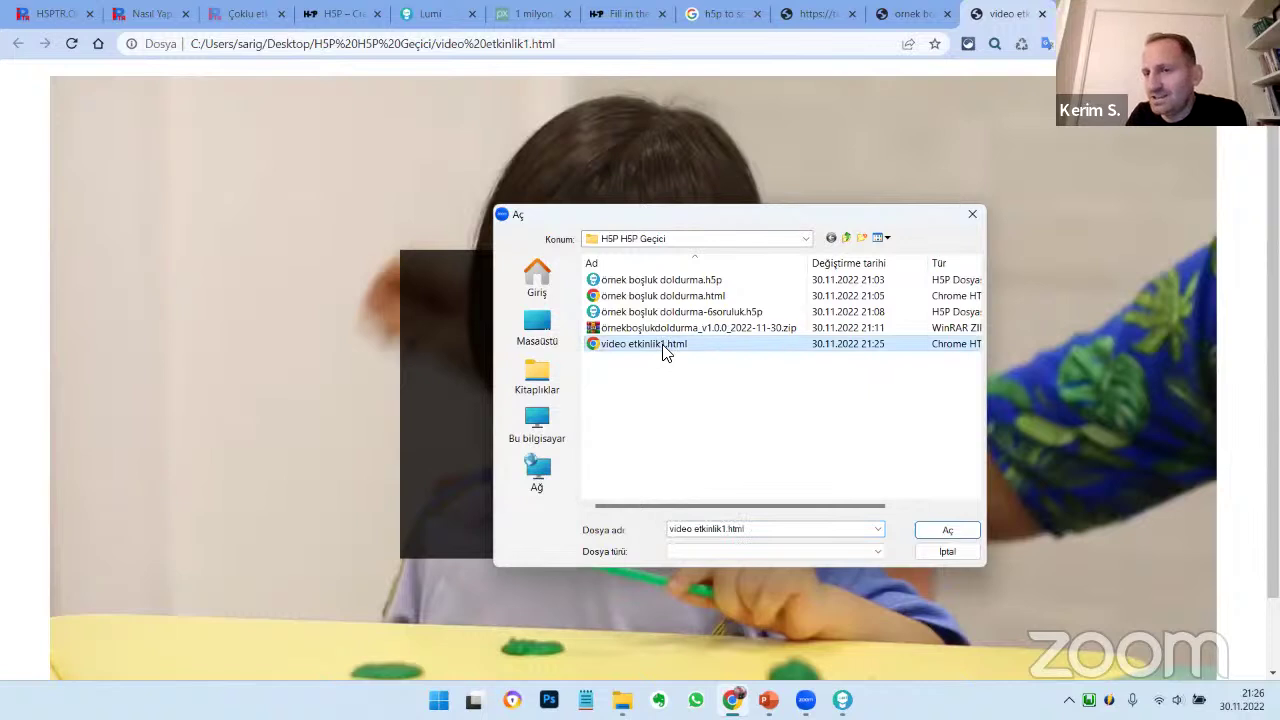
pyautogui.click(948, 530)
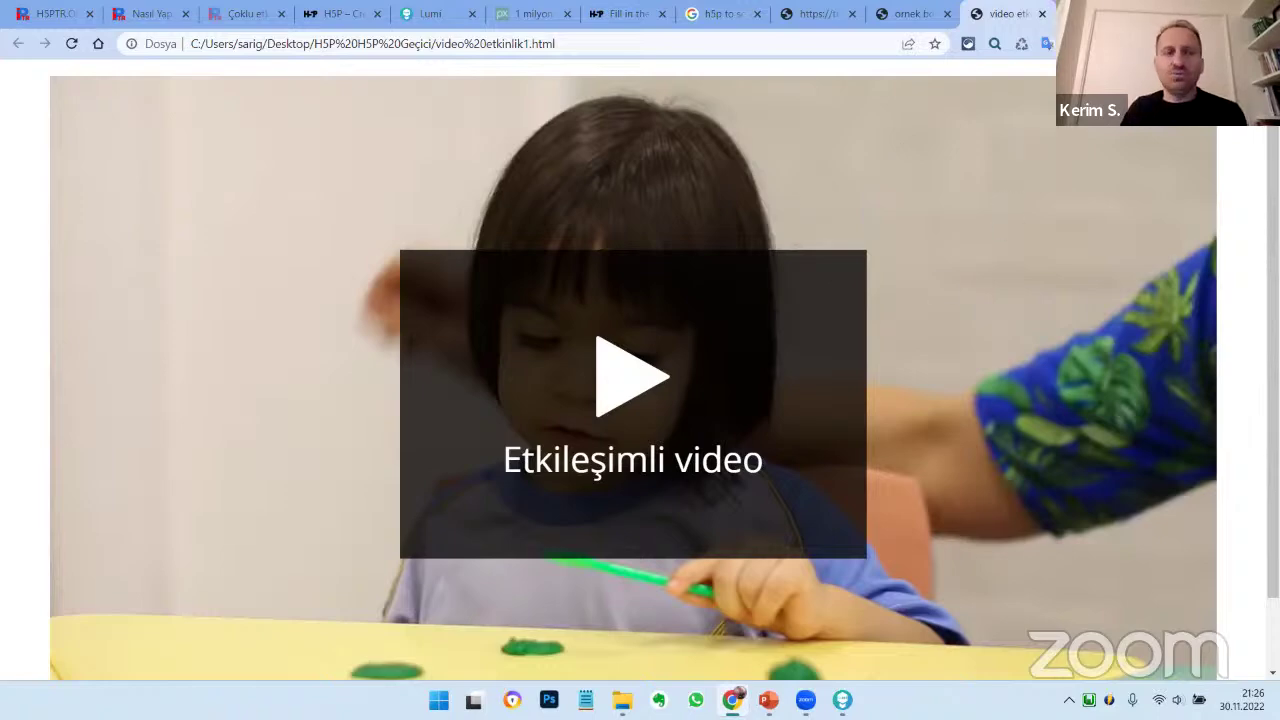
pyautogui.hotkey('ctrl', 't')
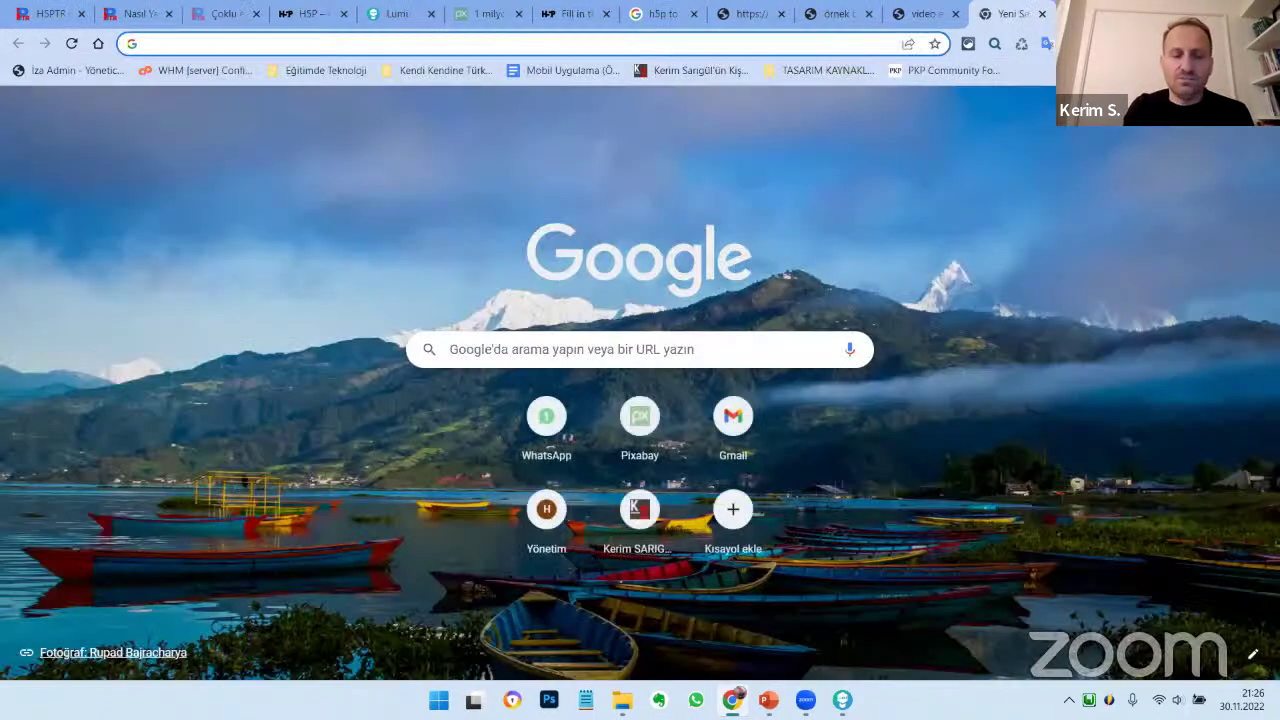
# Go to YouTube and search for 'learnturkishonline'
pyautogui.write('youtube.com')
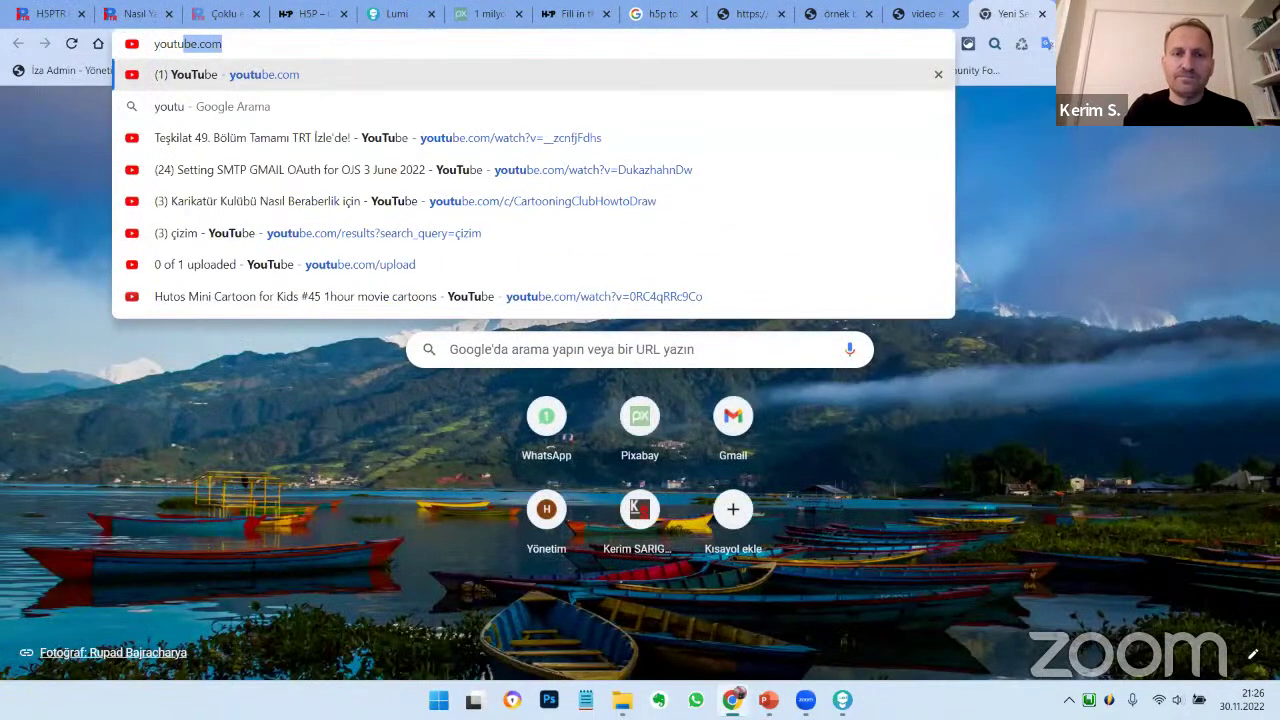
pyautogui.press('Return')
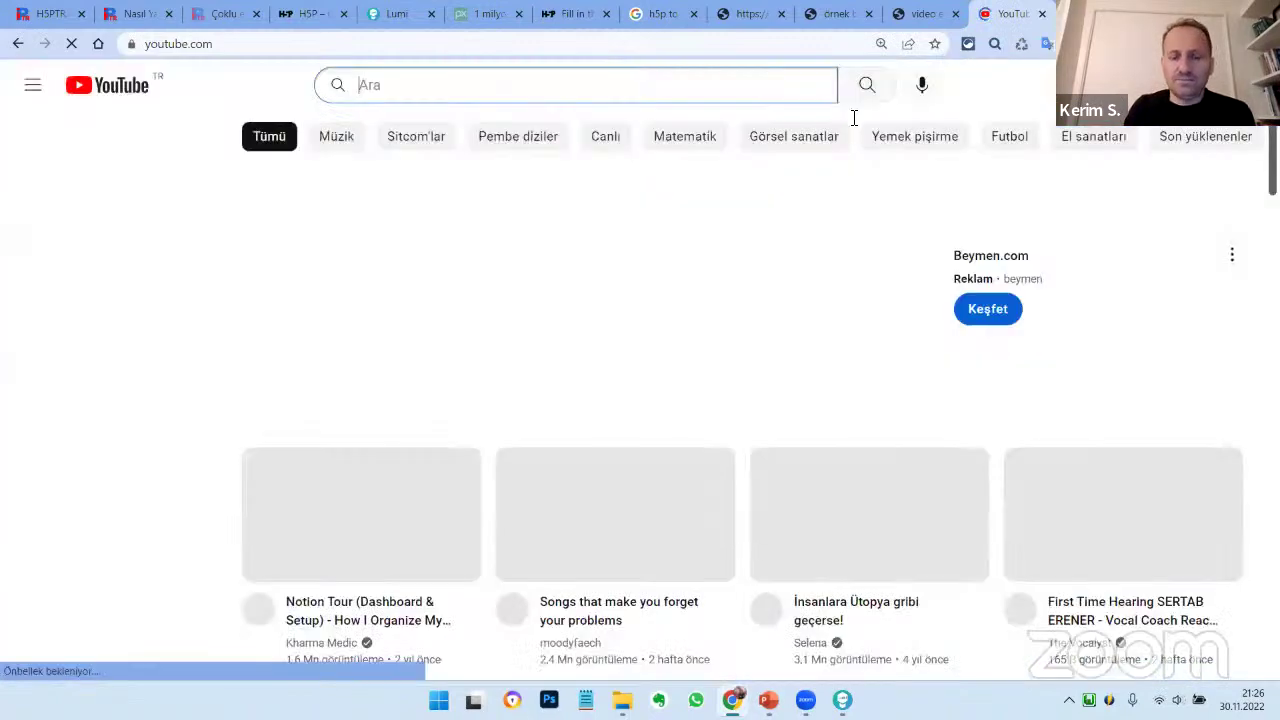
pyautogui.click(480, 87)
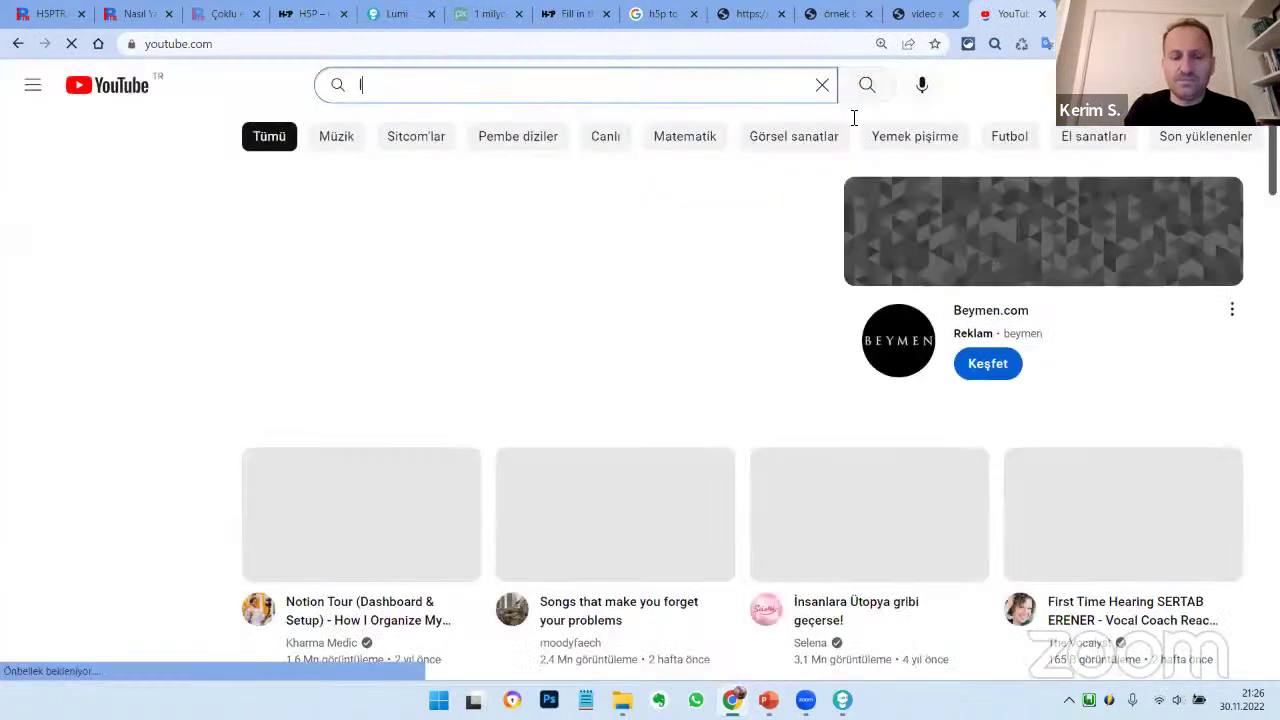
pyautogui.write('learnturkishonl')
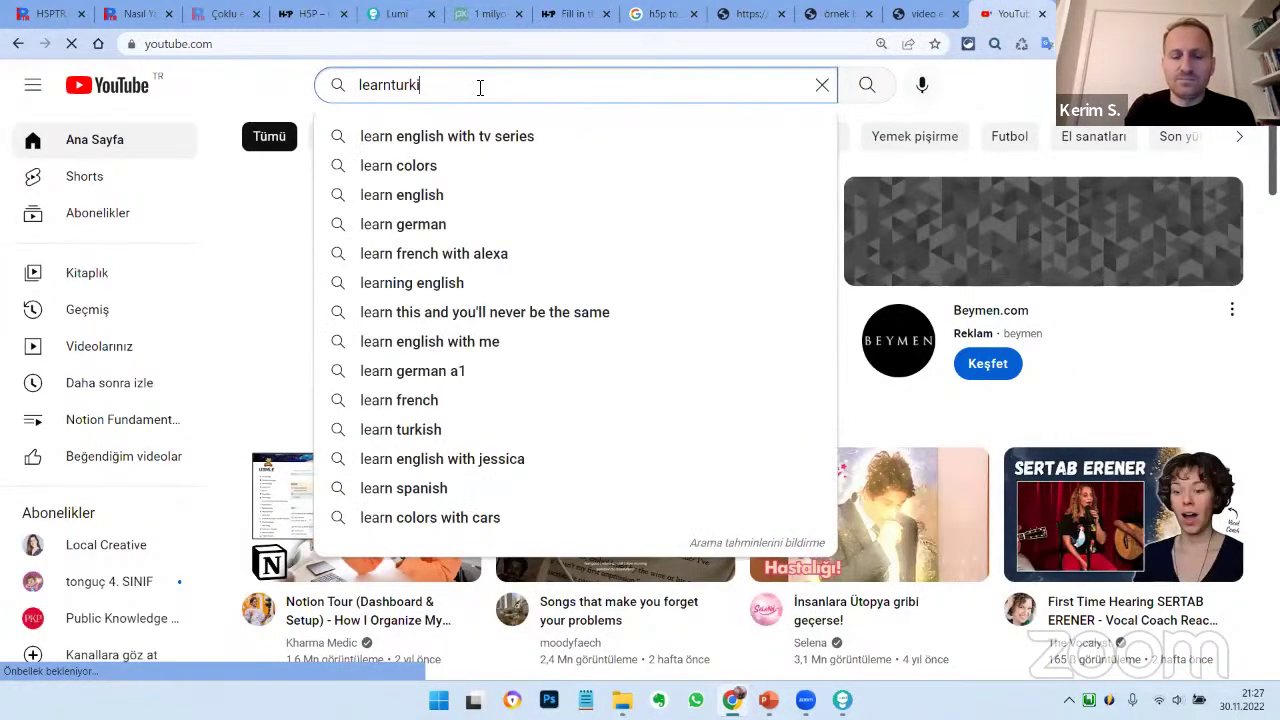
pyautogui.write('ine')
pyautogui.press('Return')
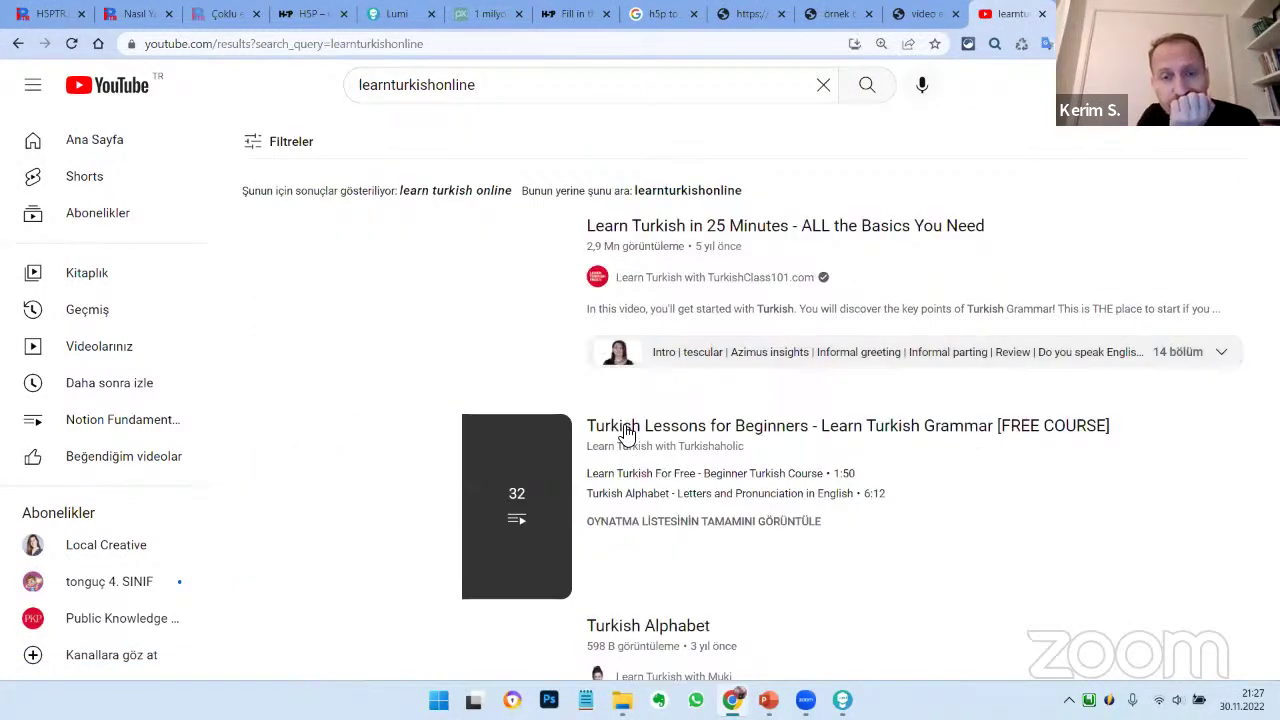
# Scroll the search results and open the Türkçe Öğren channel page
pyautogui.scroll(-8, 625, 432)
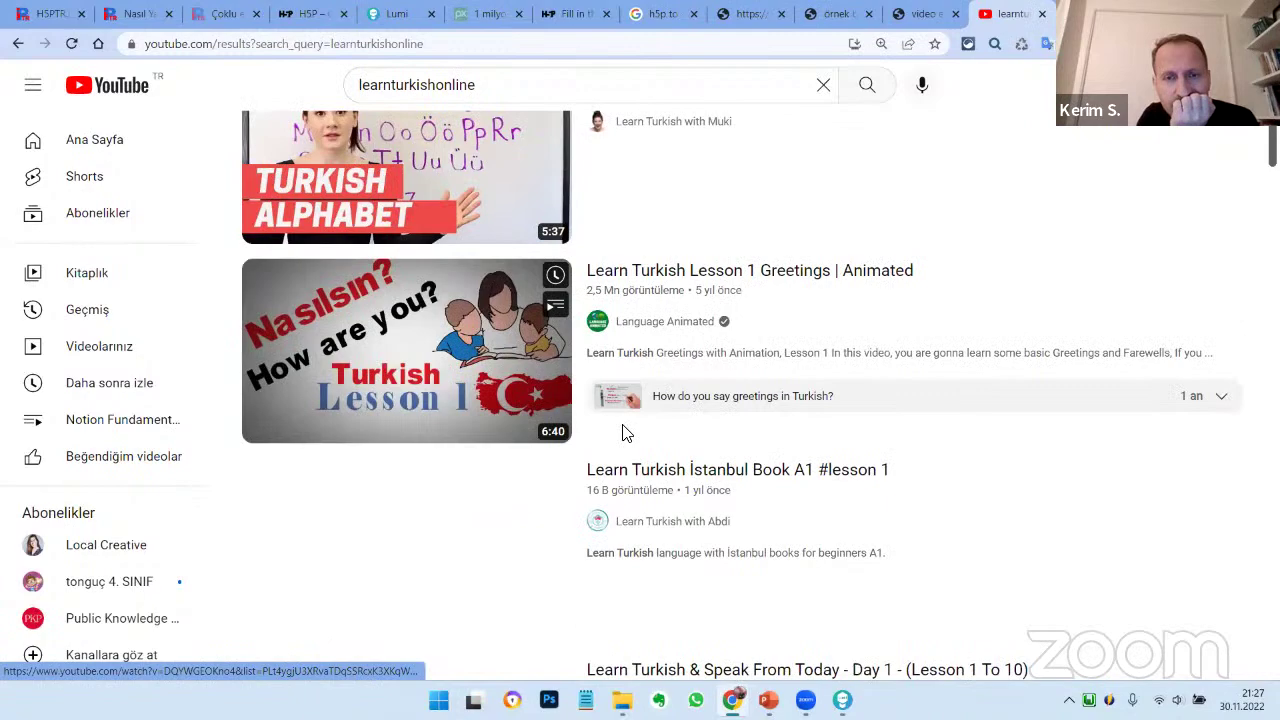
pyautogui.scroll(-1, 625, 432)
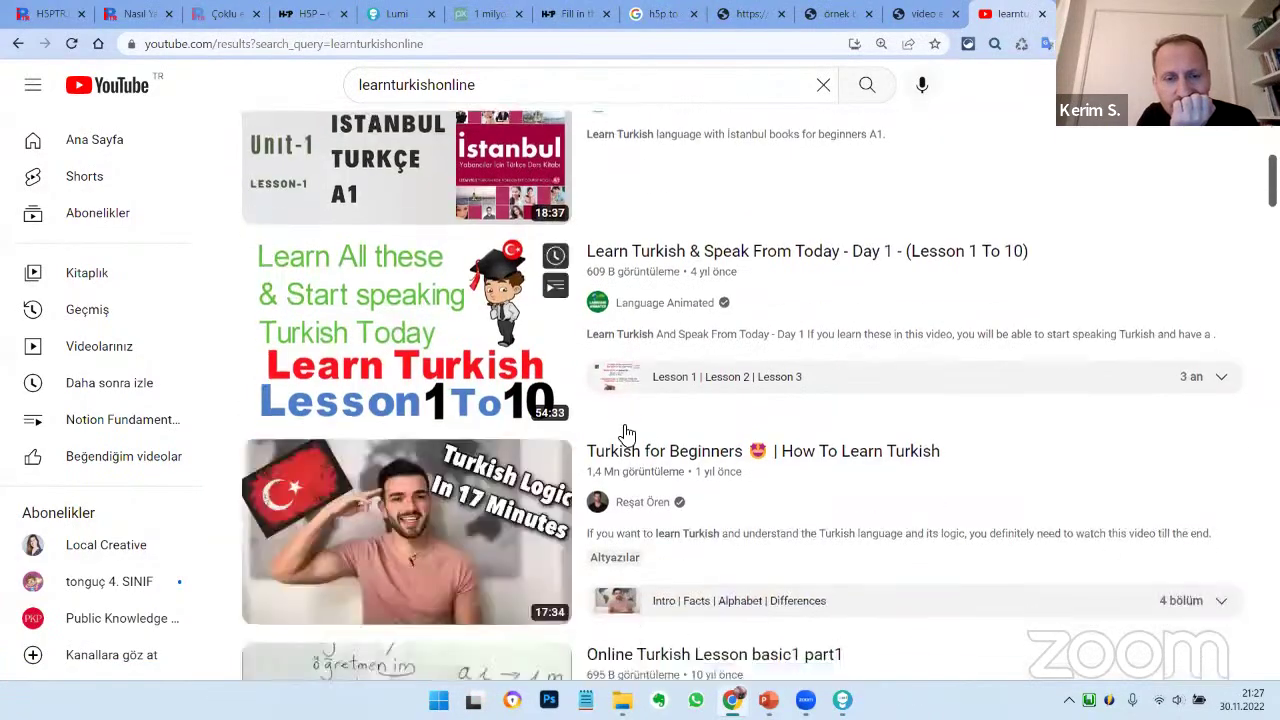
pyautogui.scroll(-6, 625, 430)
pyautogui.scroll(-4, 622, 422)
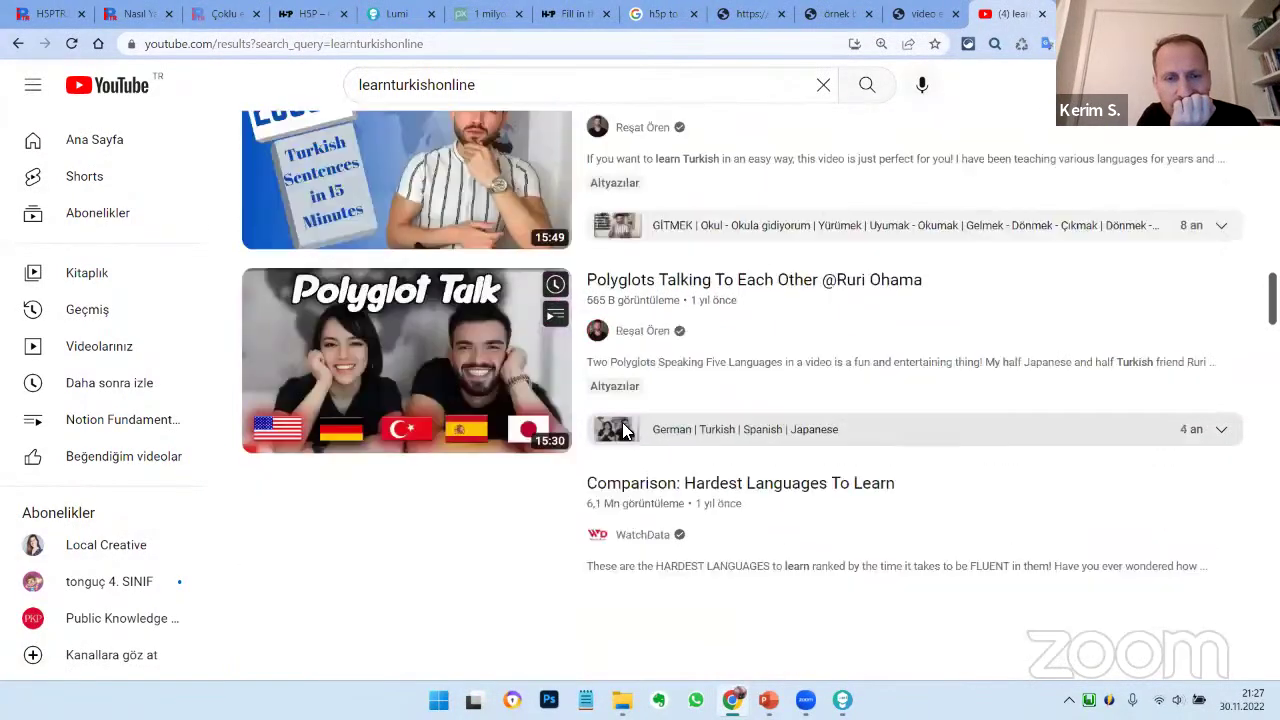
pyautogui.scroll(-8, 622, 422)
pyautogui.click(625, 133)
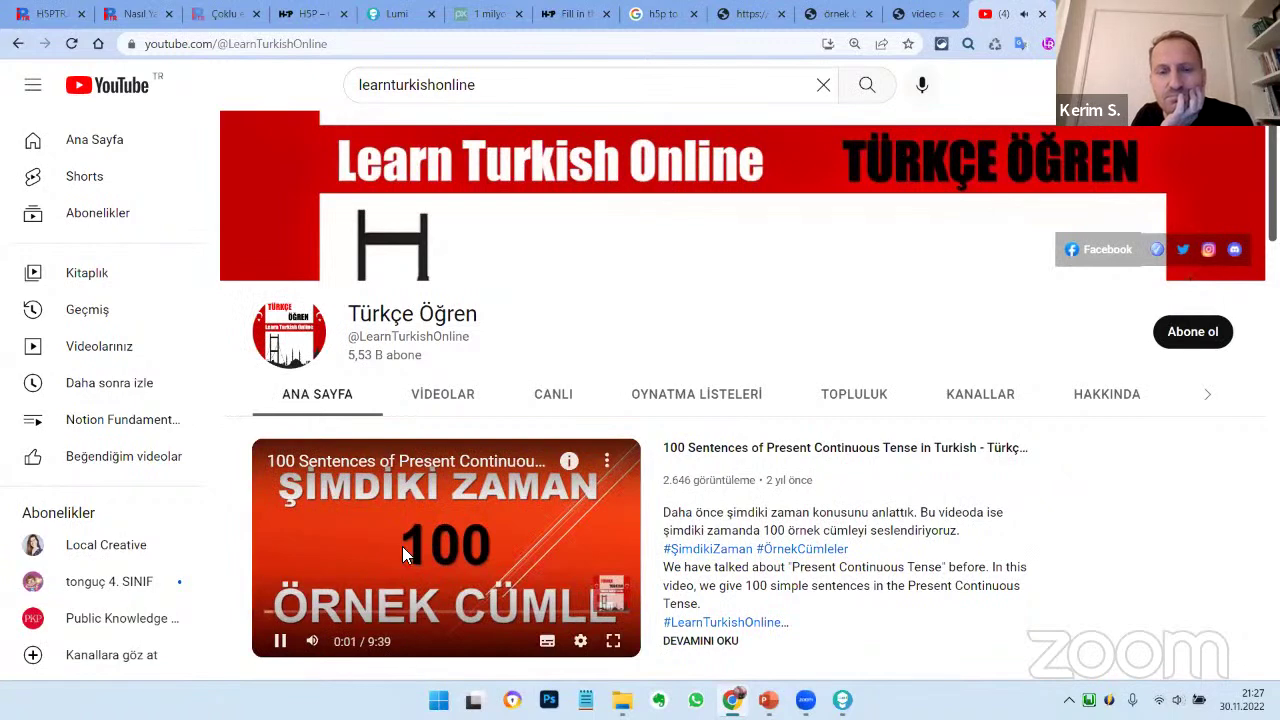
# Pause the 100 Sentences of Present Continuous Tense video and copy its web address
pyautogui.click(750, 447)
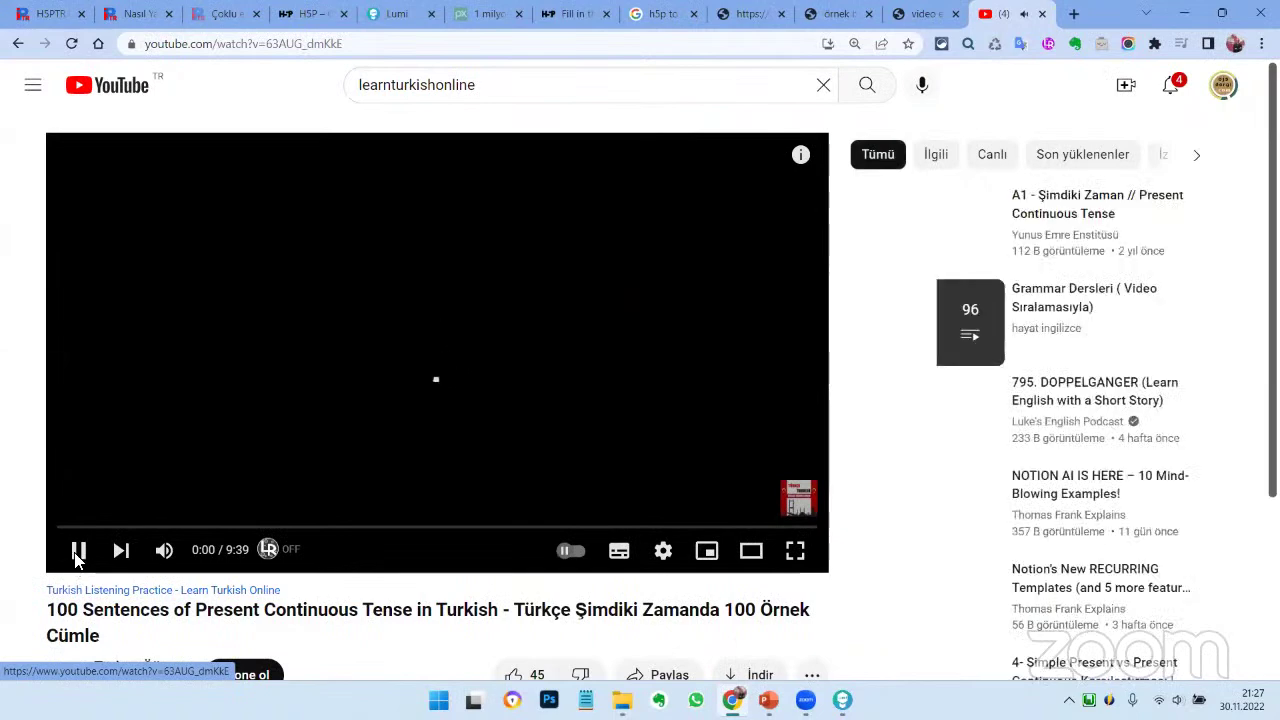
pyautogui.click(78, 560)
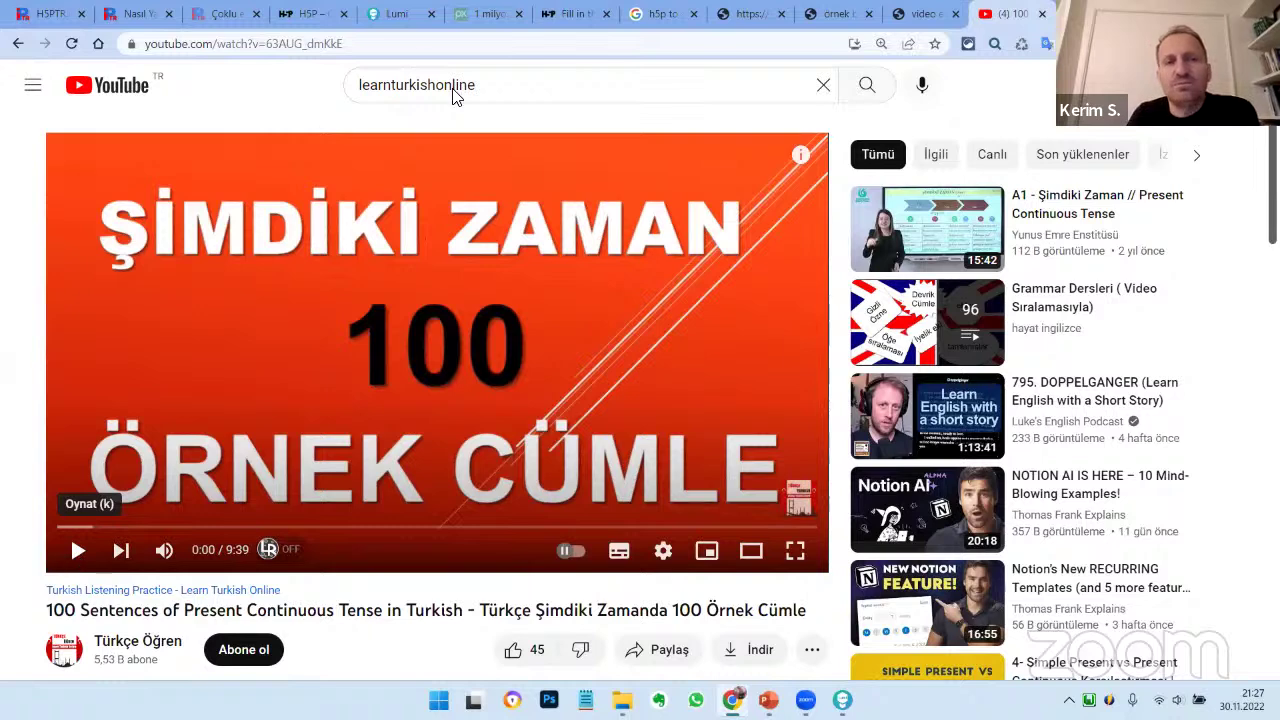
pyautogui.click(303, 45)
pyautogui.rightClick(303, 47)
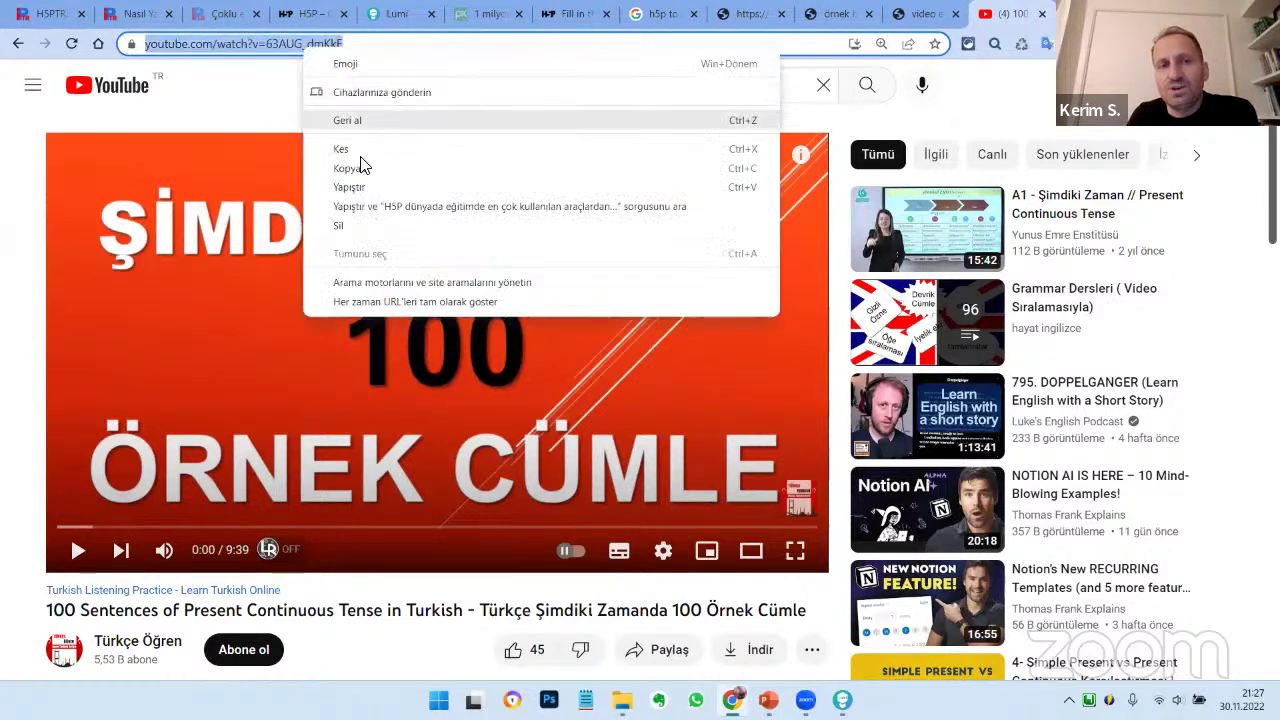
pyautogui.click(1050, 82)
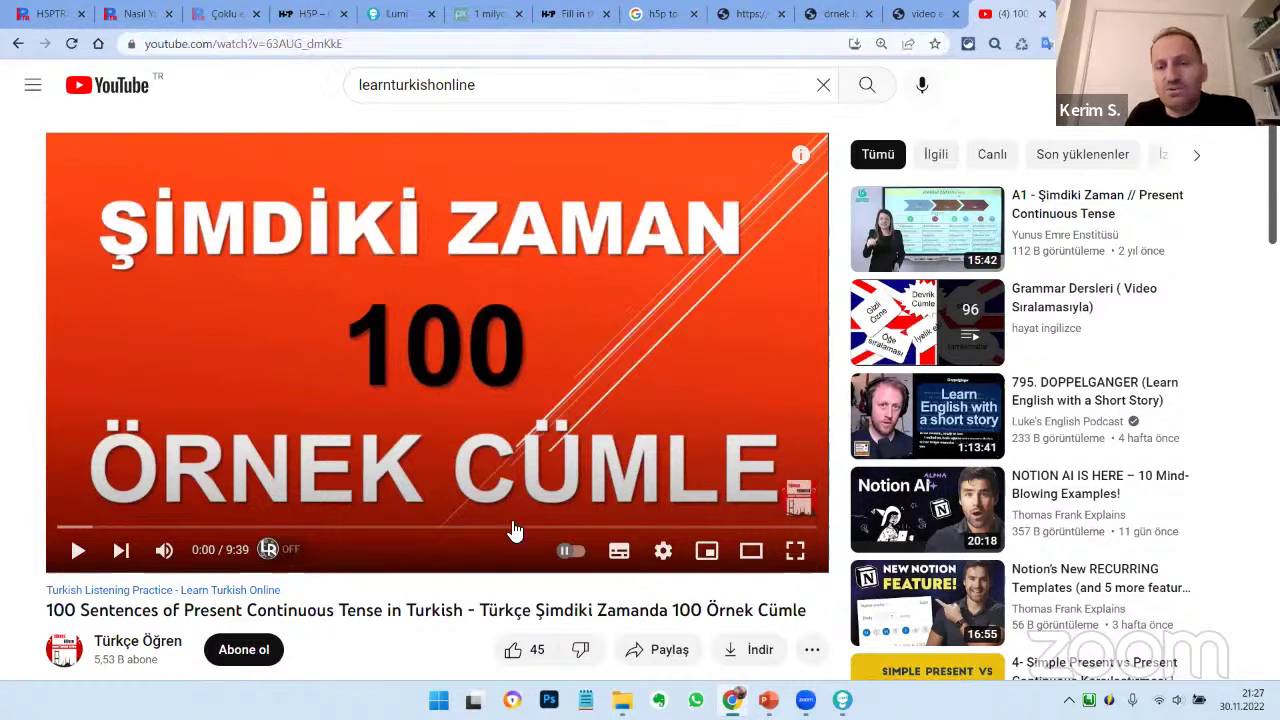
pyautogui.hotkey('alt', 'Tab')
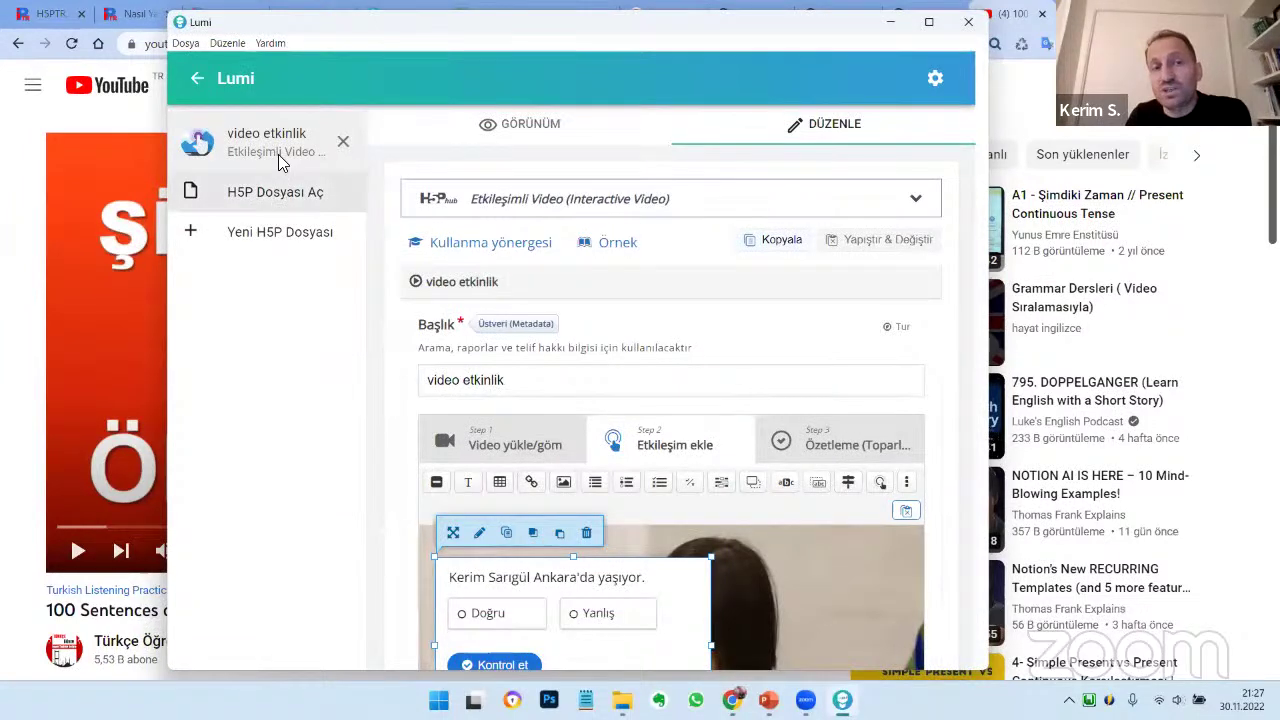
# Create a new Interactive Video (Etkileşimli Video) titled 'video 2'
pyautogui.click(296, 206)
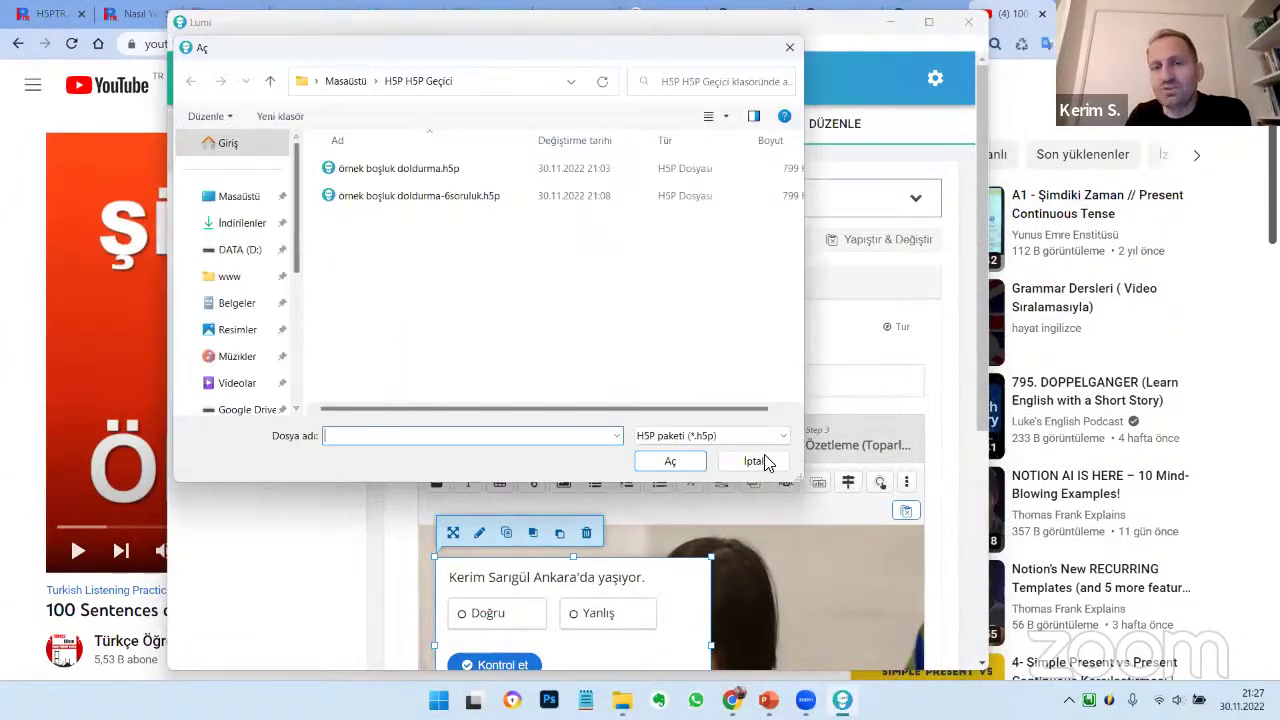
pyautogui.click(762, 462)
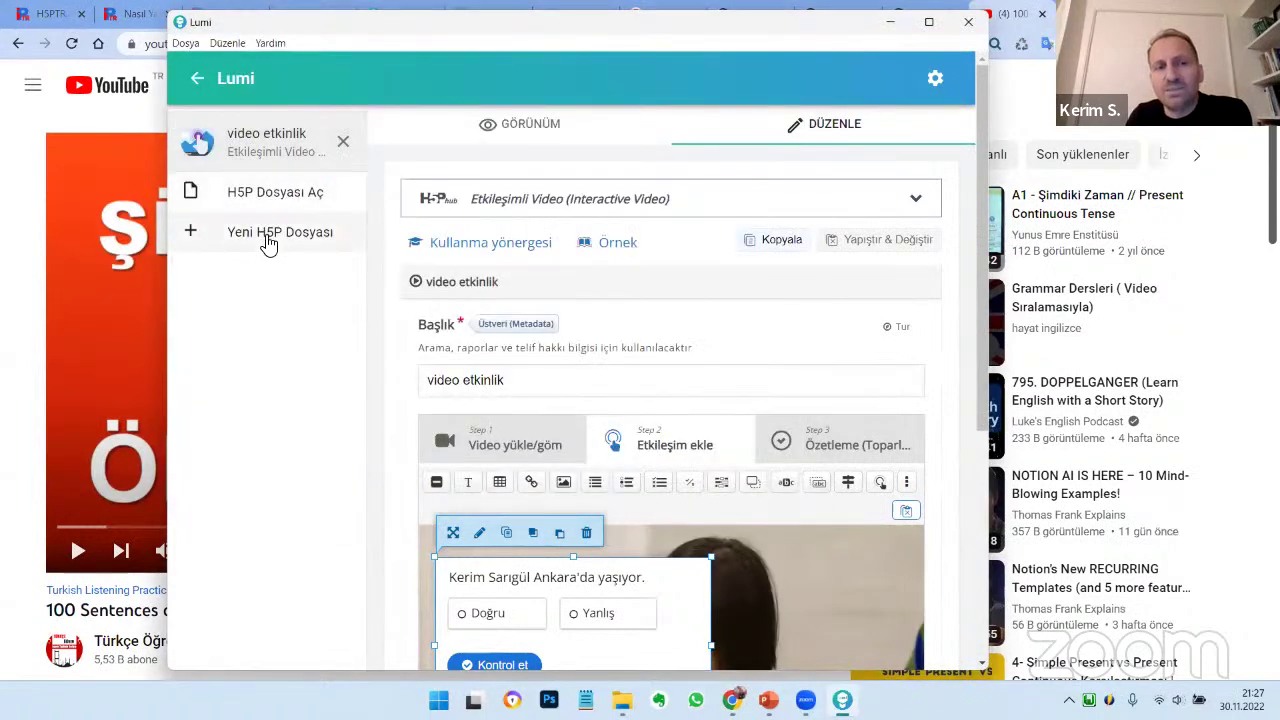
pyautogui.click(268, 242)
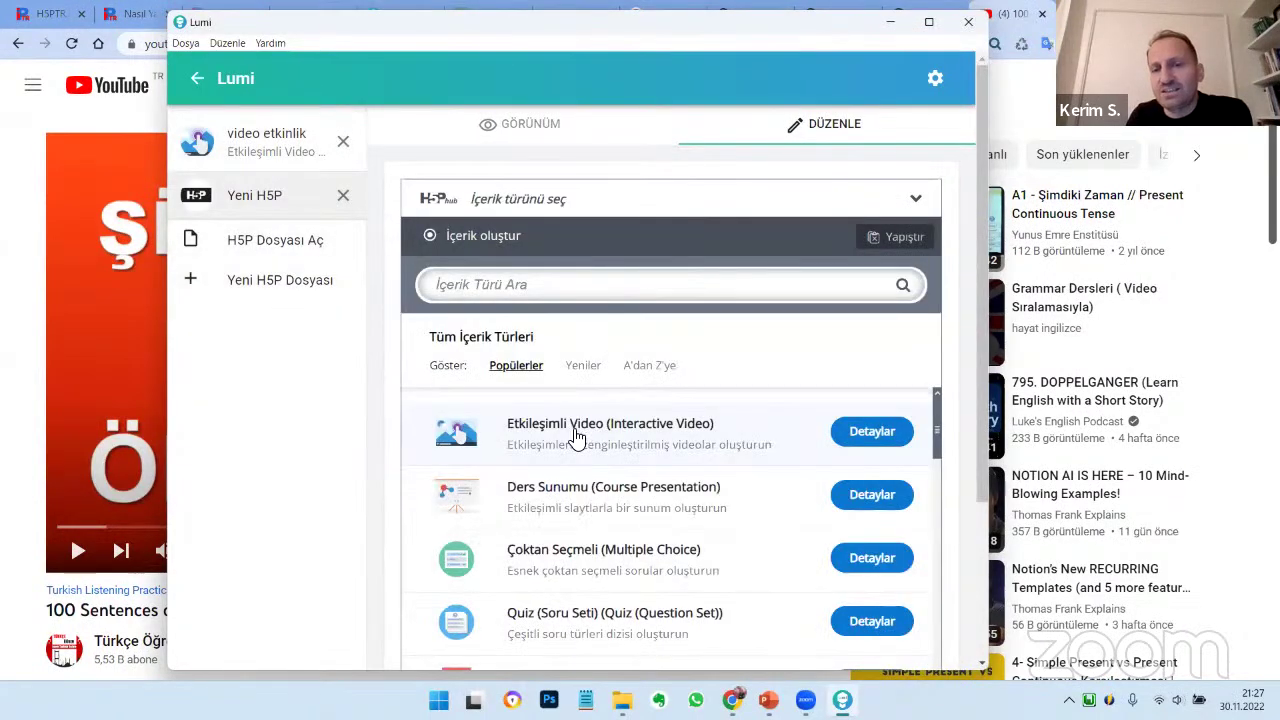
pyautogui.click(674, 430)
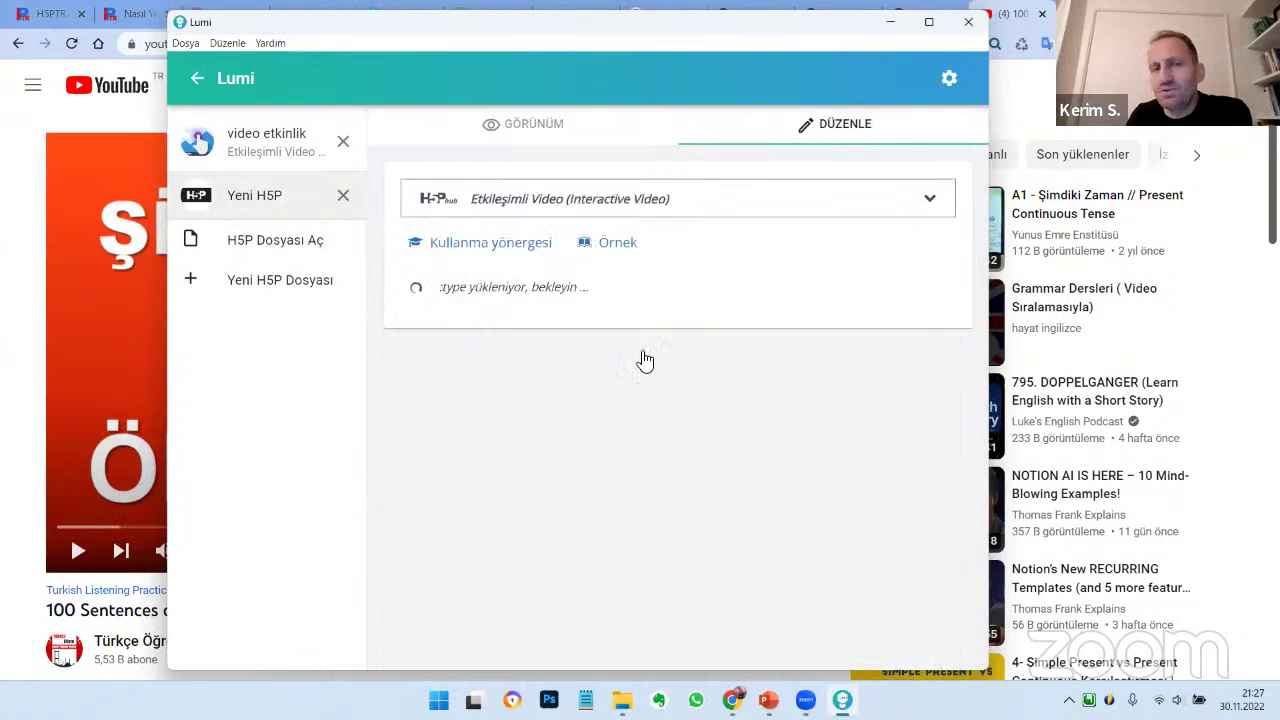
pyautogui.scroll(-2, 500, 510)
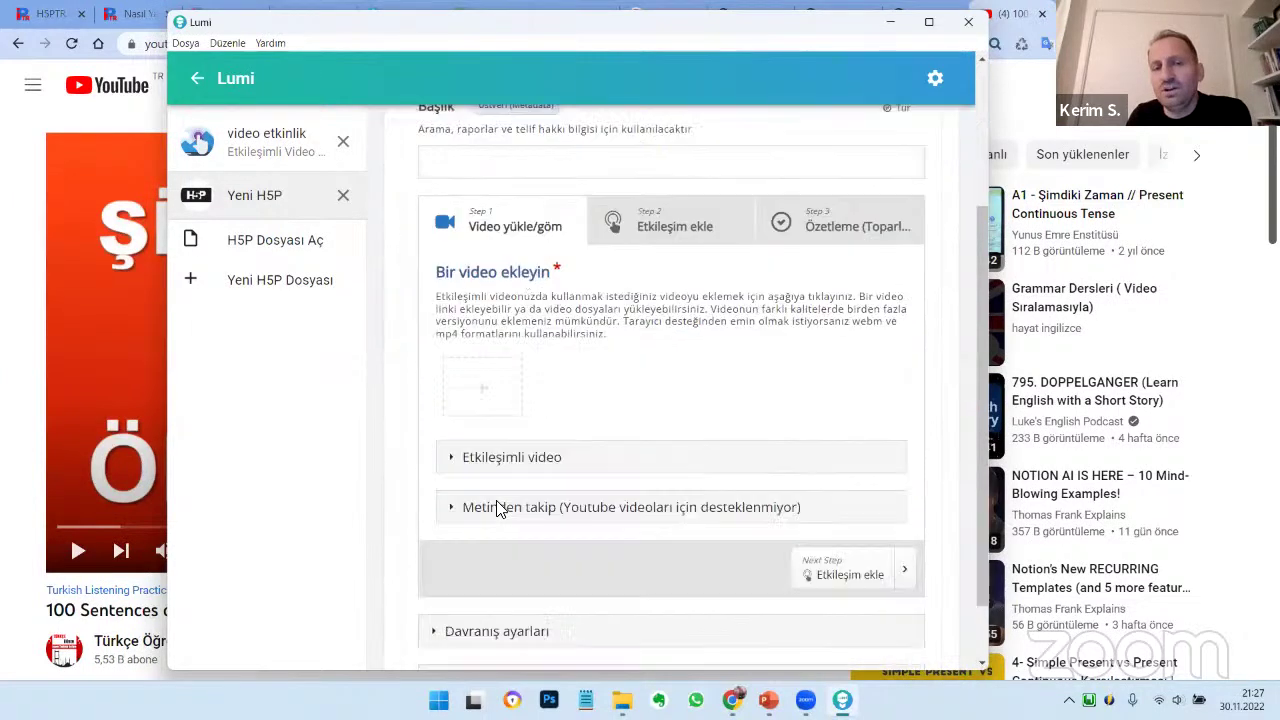
pyautogui.scroll(3, 532, 380)
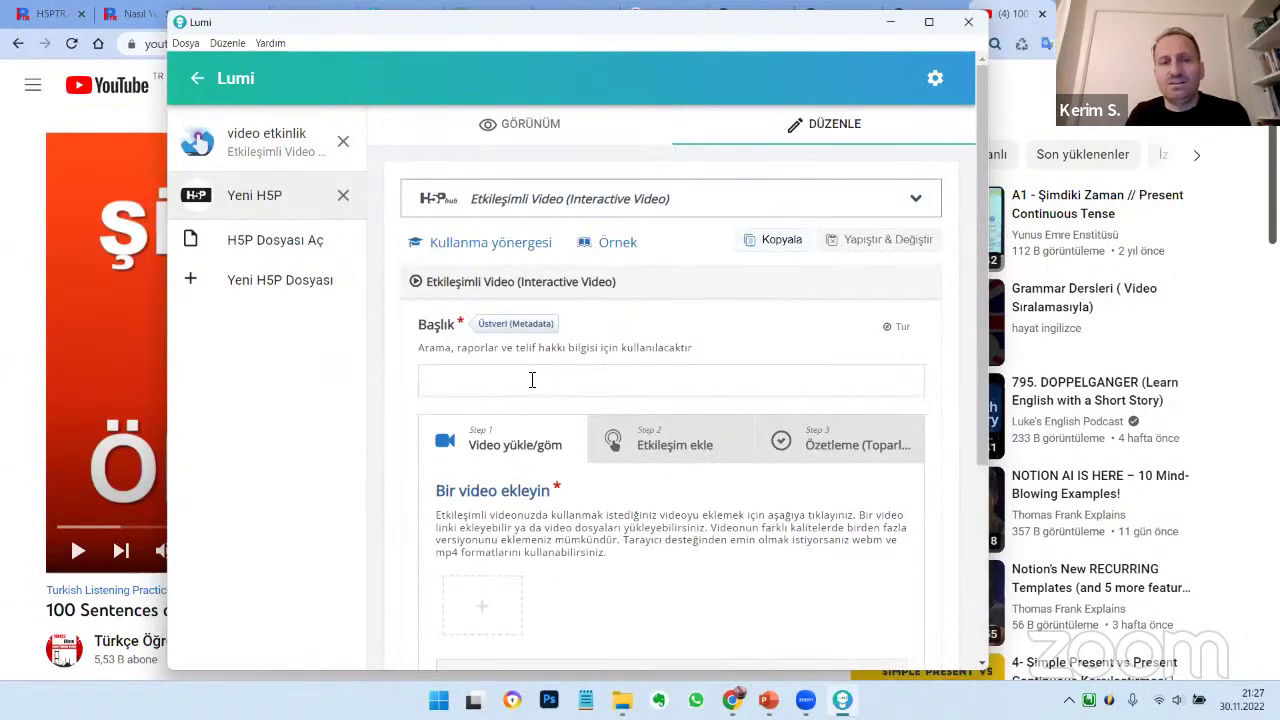
pyautogui.write('deo 2')
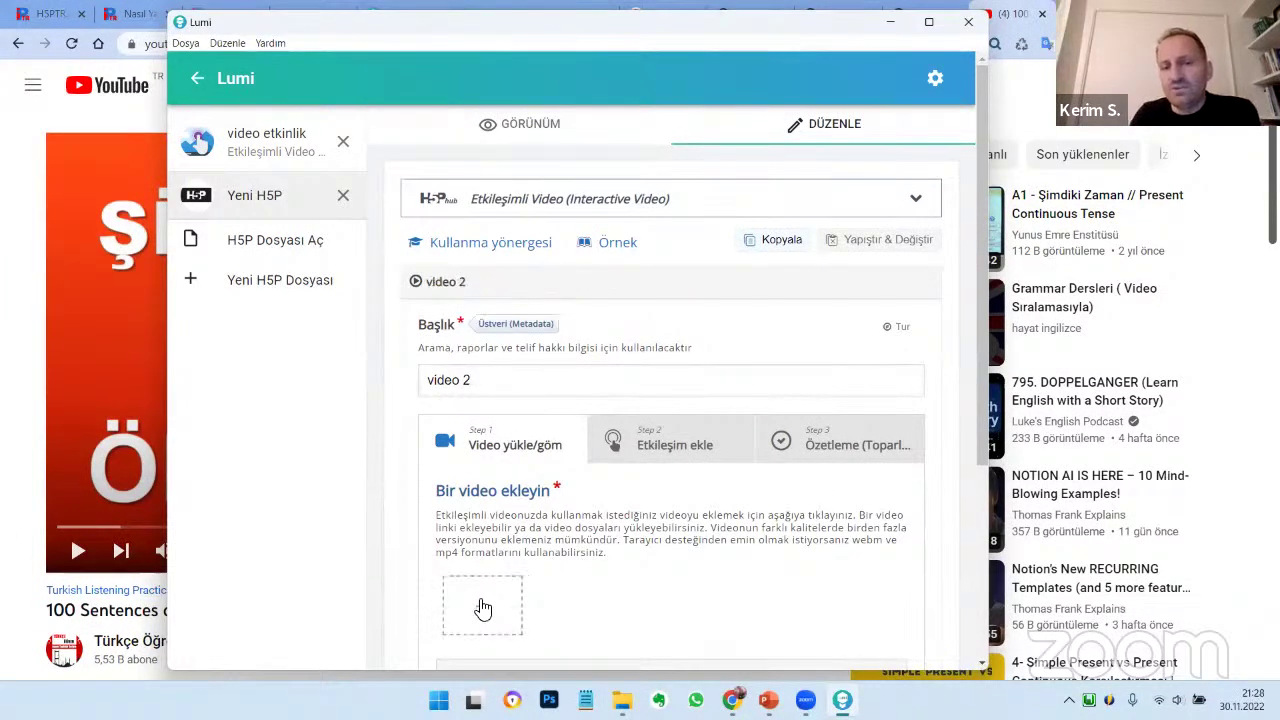
# Add the copied YouTube link as the activity's video
pyautogui.click(548, 503)
pyautogui.click(690, 409)
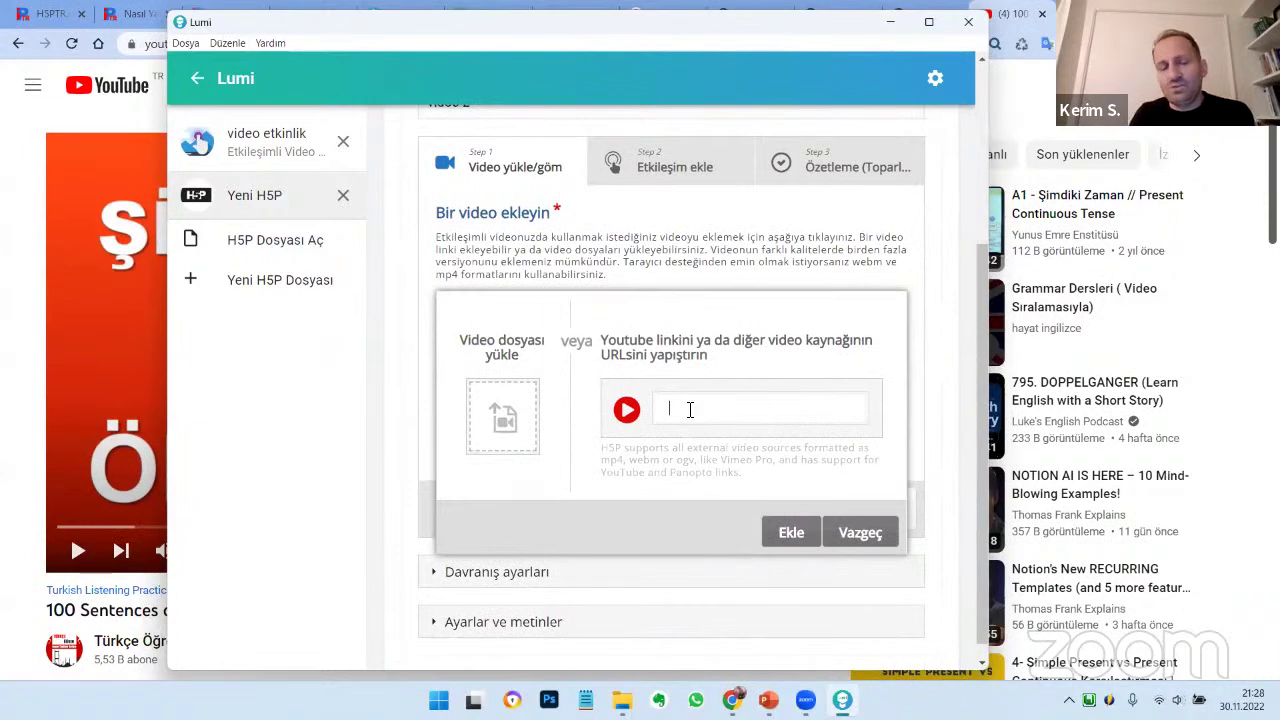
pyautogui.hotkey('ctrl', 'v')
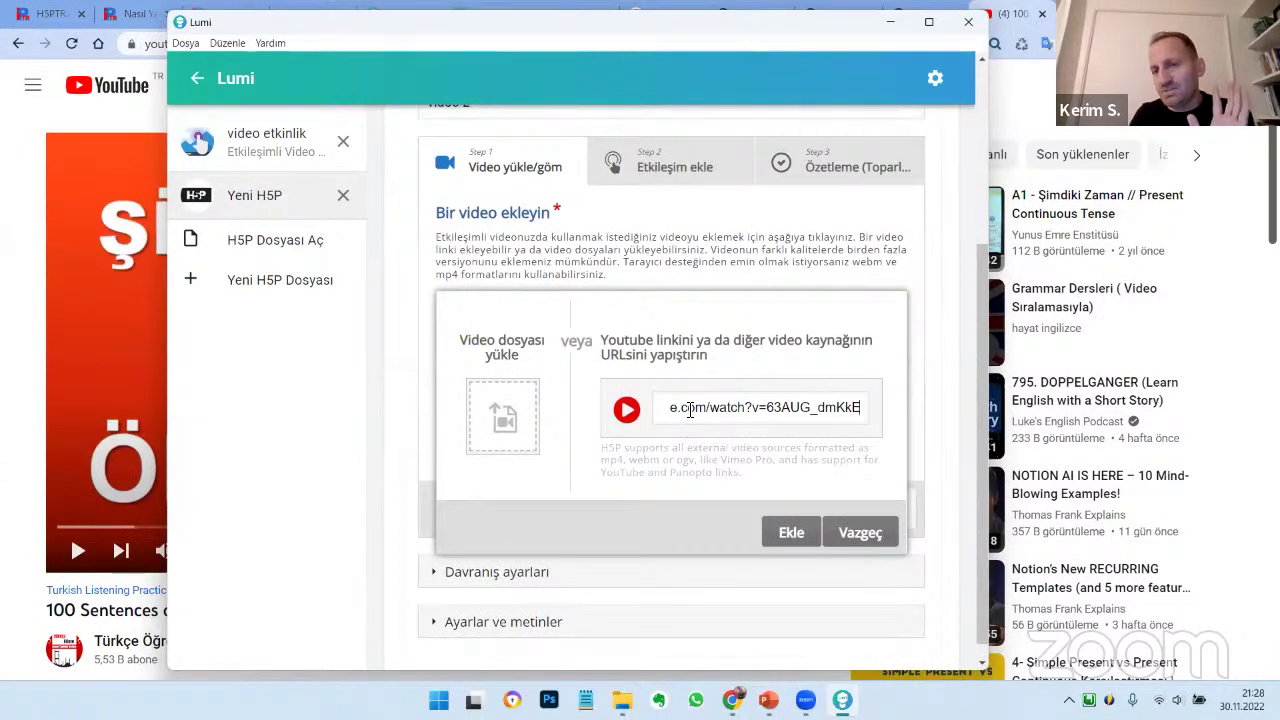
pyautogui.click(791, 535)
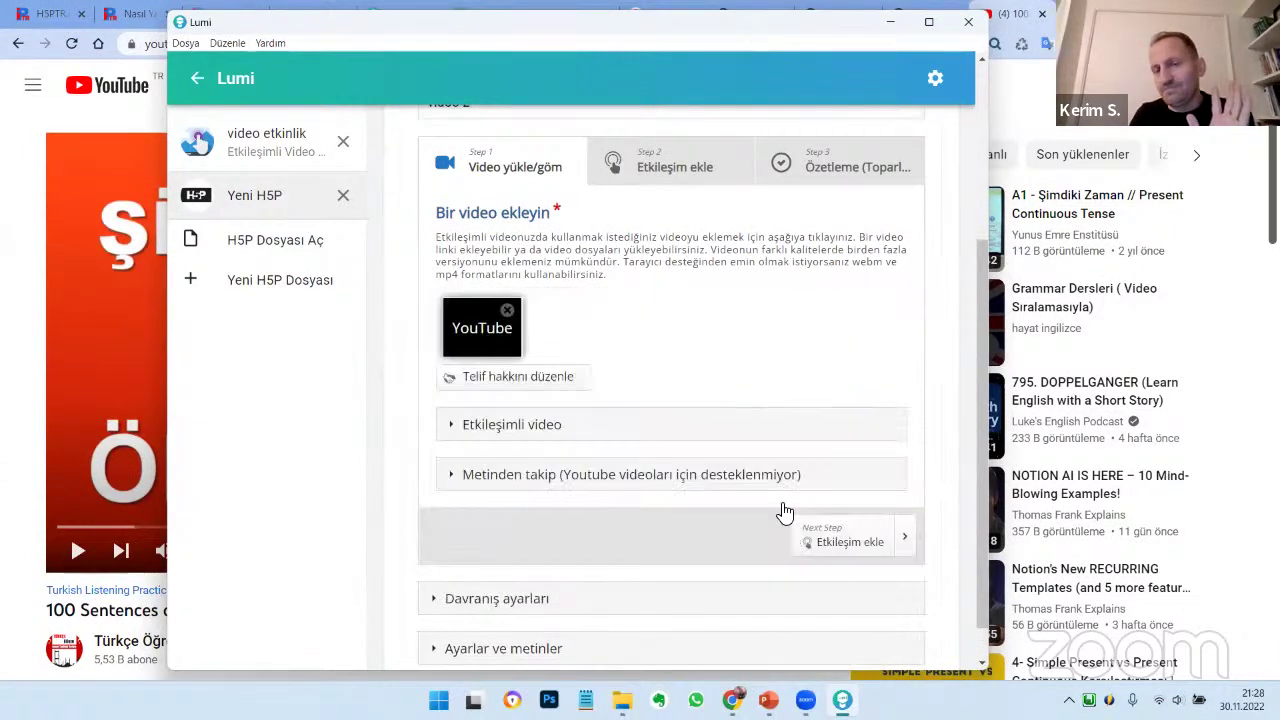
pyautogui.click(668, 168)
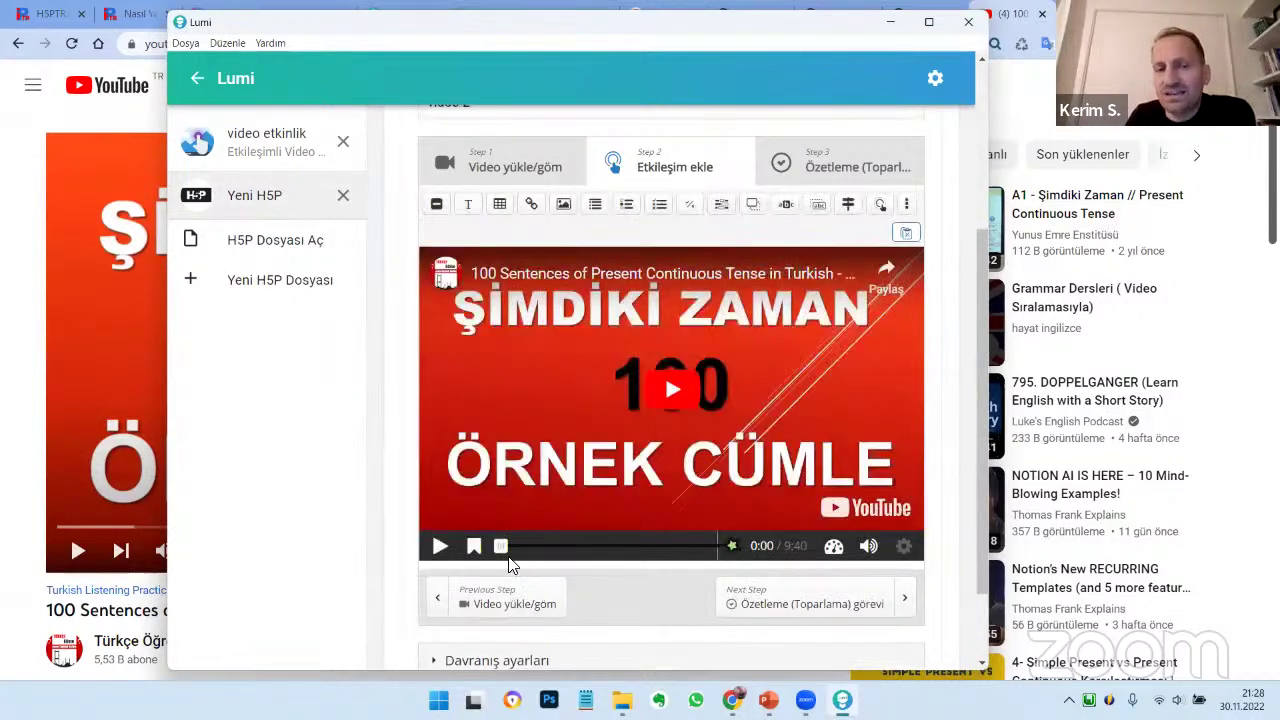
# Add a Fill in the Blanks interaction at 1:35 in the video
pyautogui.moveTo(503, 551); pyautogui.dragTo(537, 557)
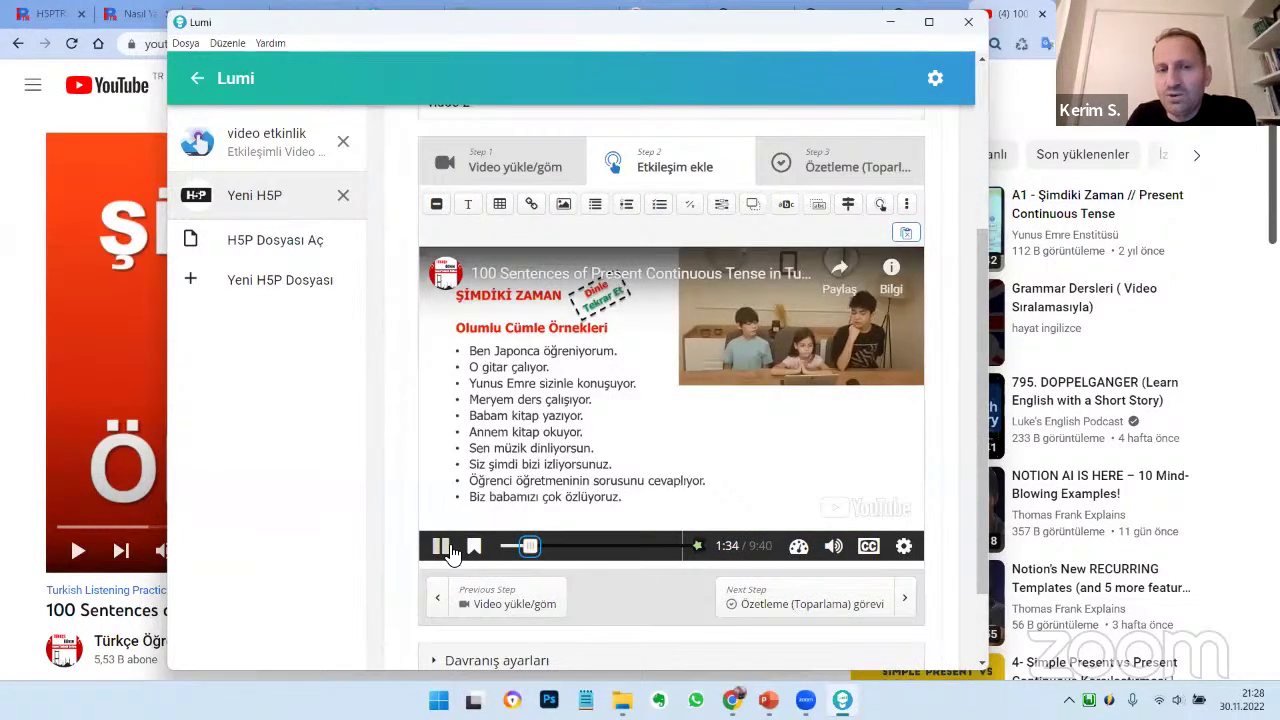
pyautogui.click(450, 553)
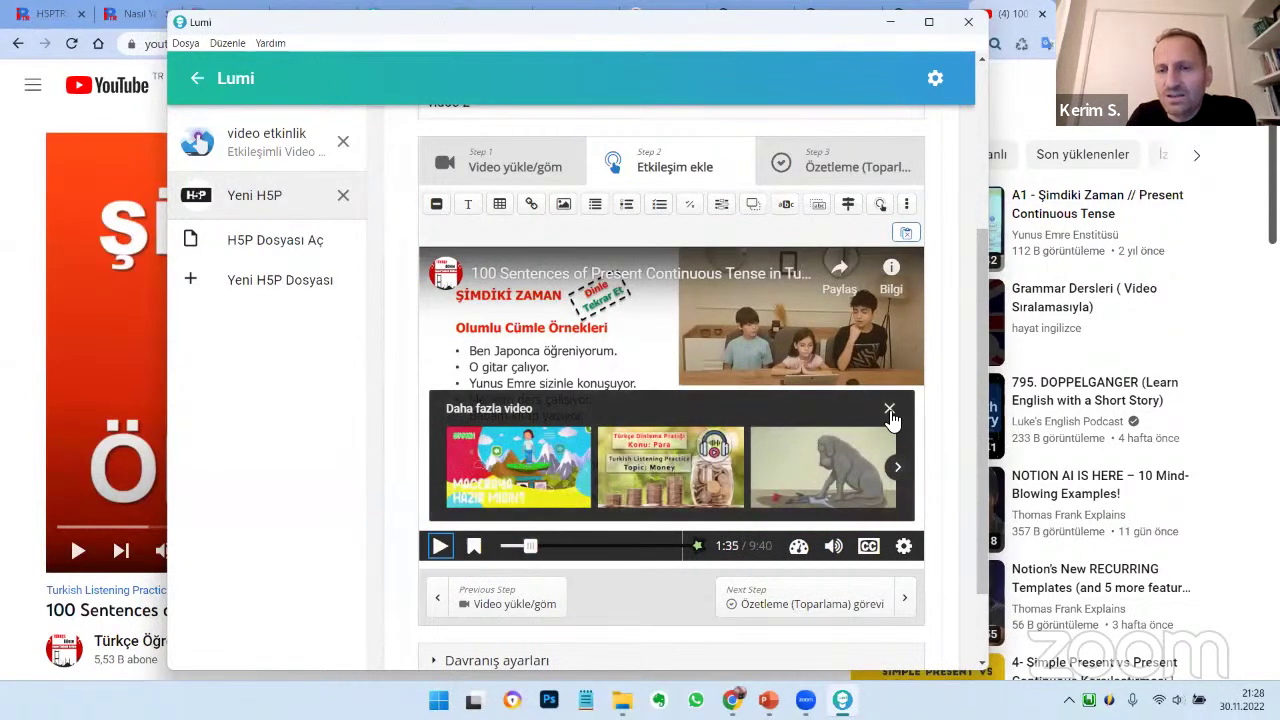
pyautogui.click(722, 206)
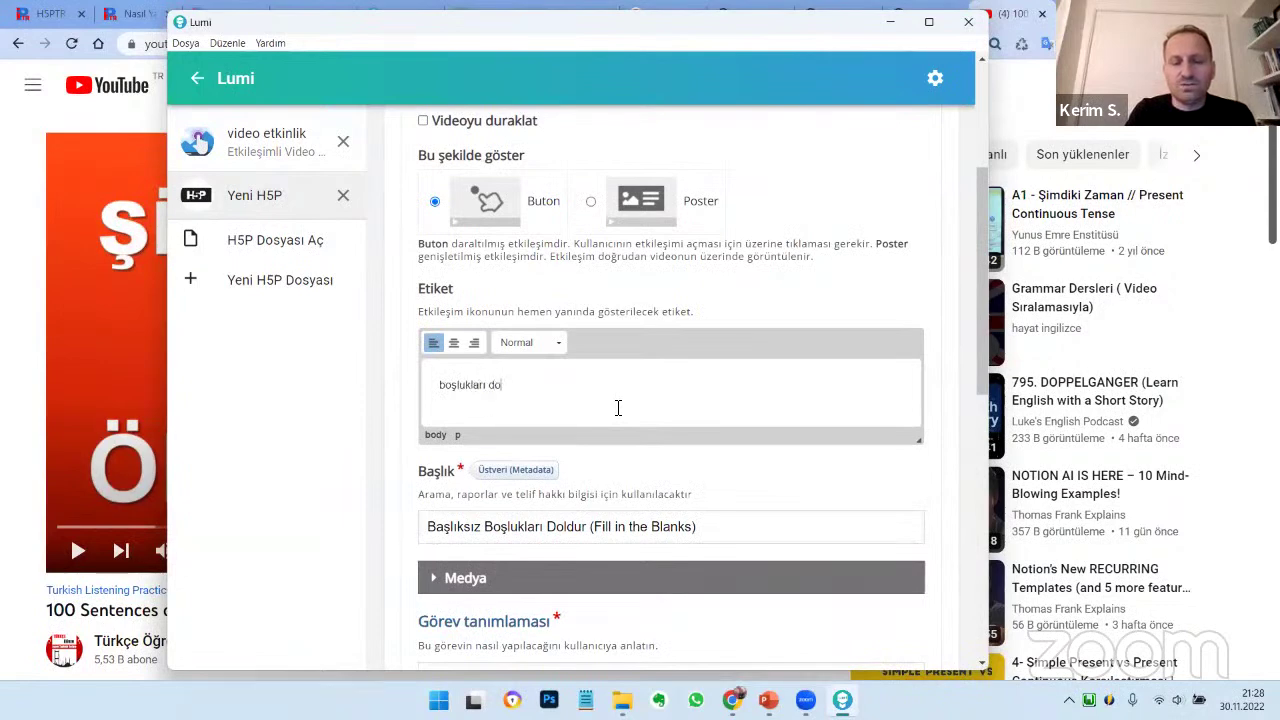
pyautogui.scroll(-3, 618, 408)
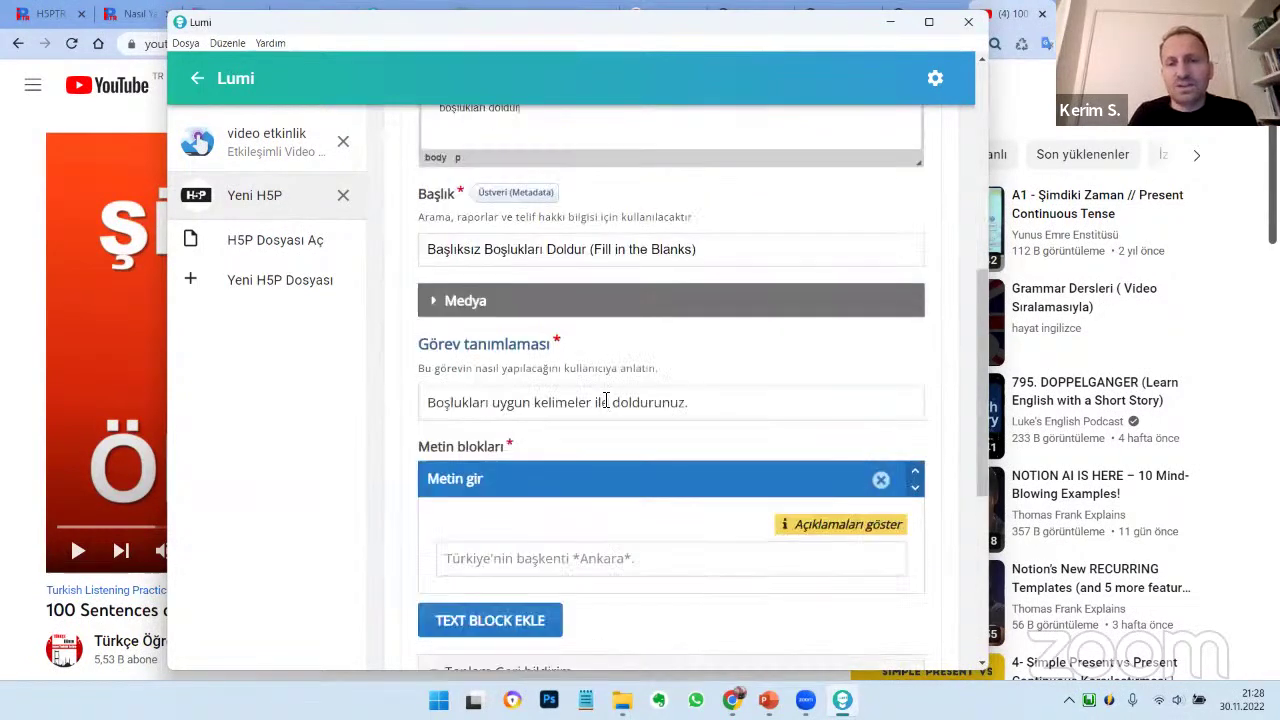
pyautogui.scroll(-3, 658, 410)
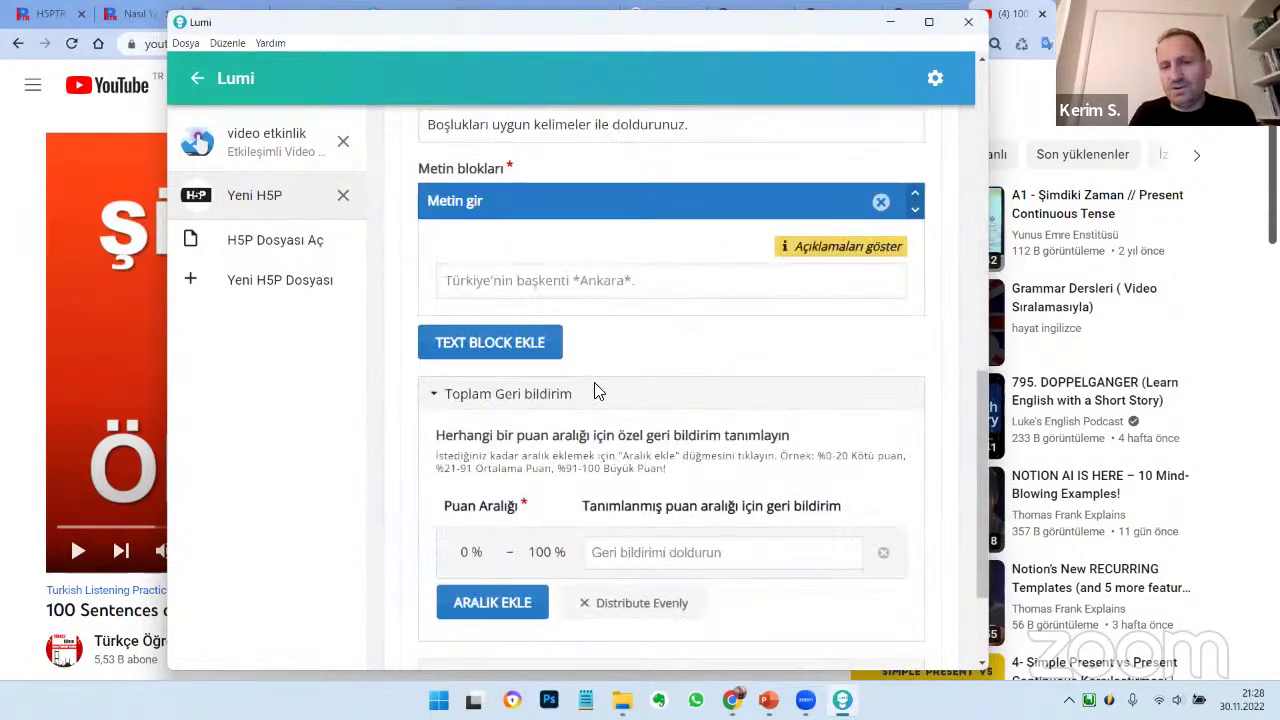
# Enter the question text 'Video içi sorular için iyi', marking sorular and bir as blanks
pyautogui.click(594, 280)
pyautogui.write('Video içi sorula')
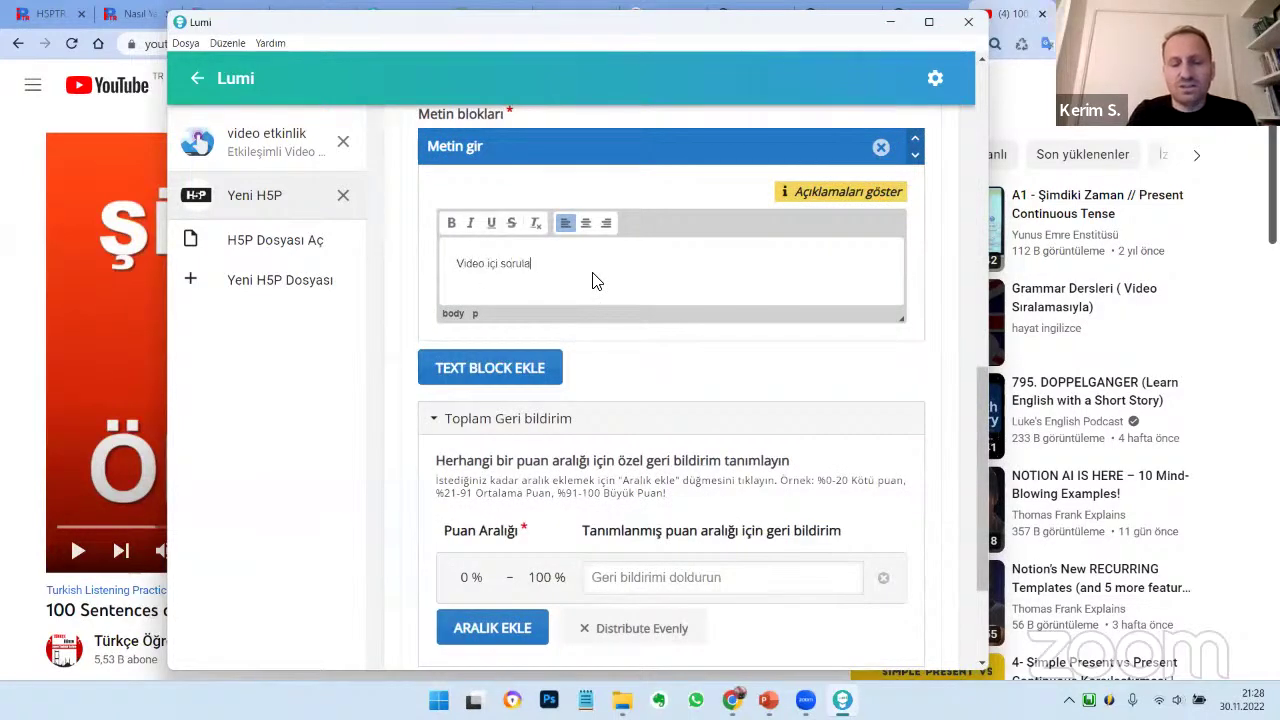
pyautogui.write('r için iyi bir örnek')
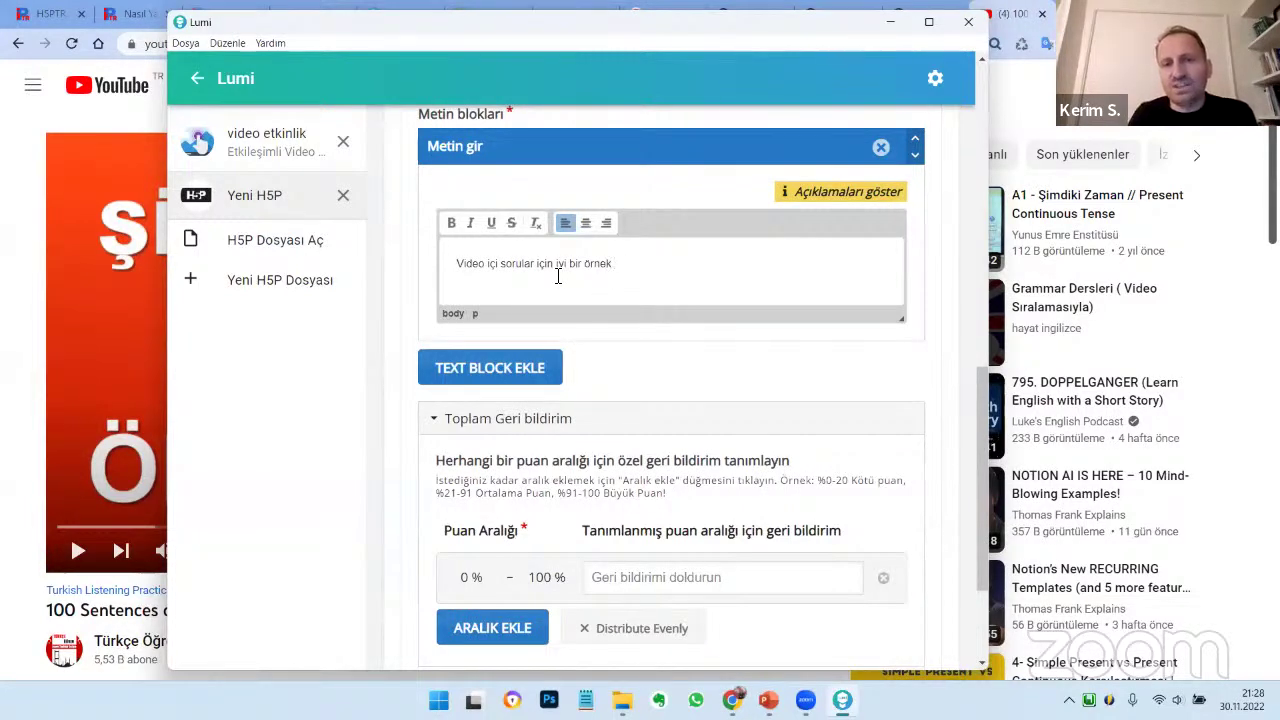
pyautogui.click(503, 266)
pyautogui.write('"')
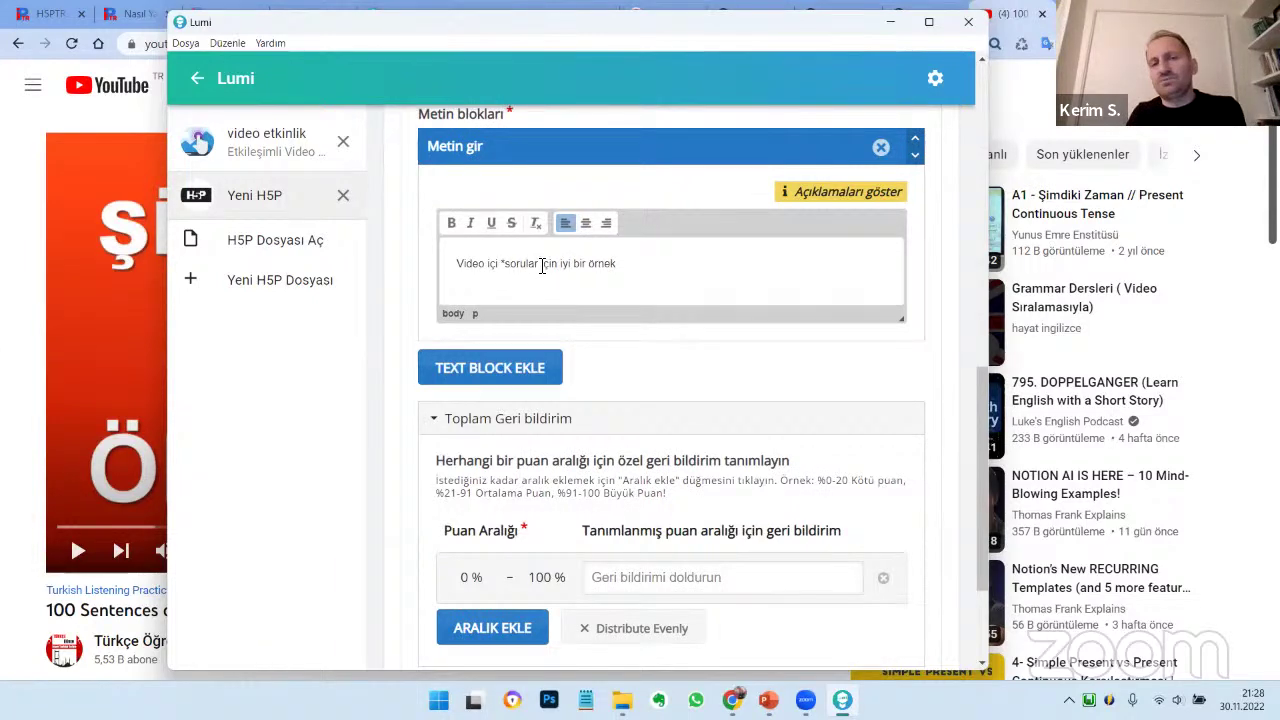
pyautogui.write('"')
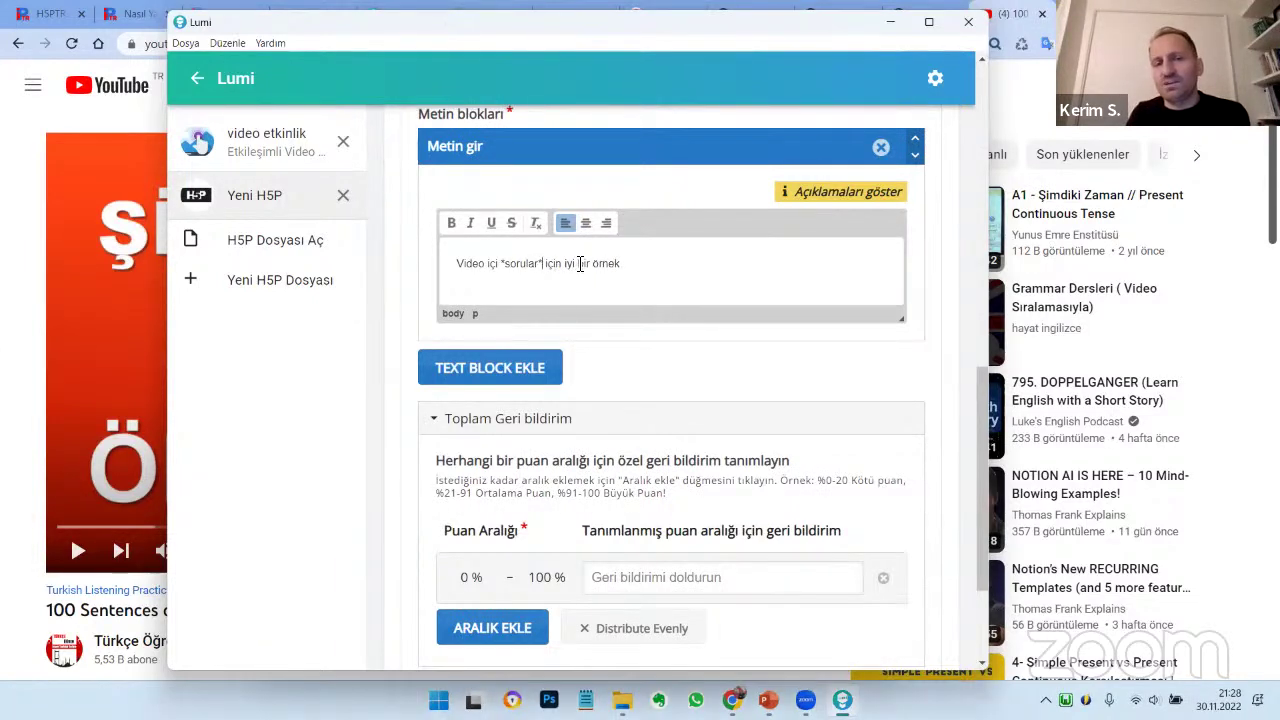
pyautogui.write('"')
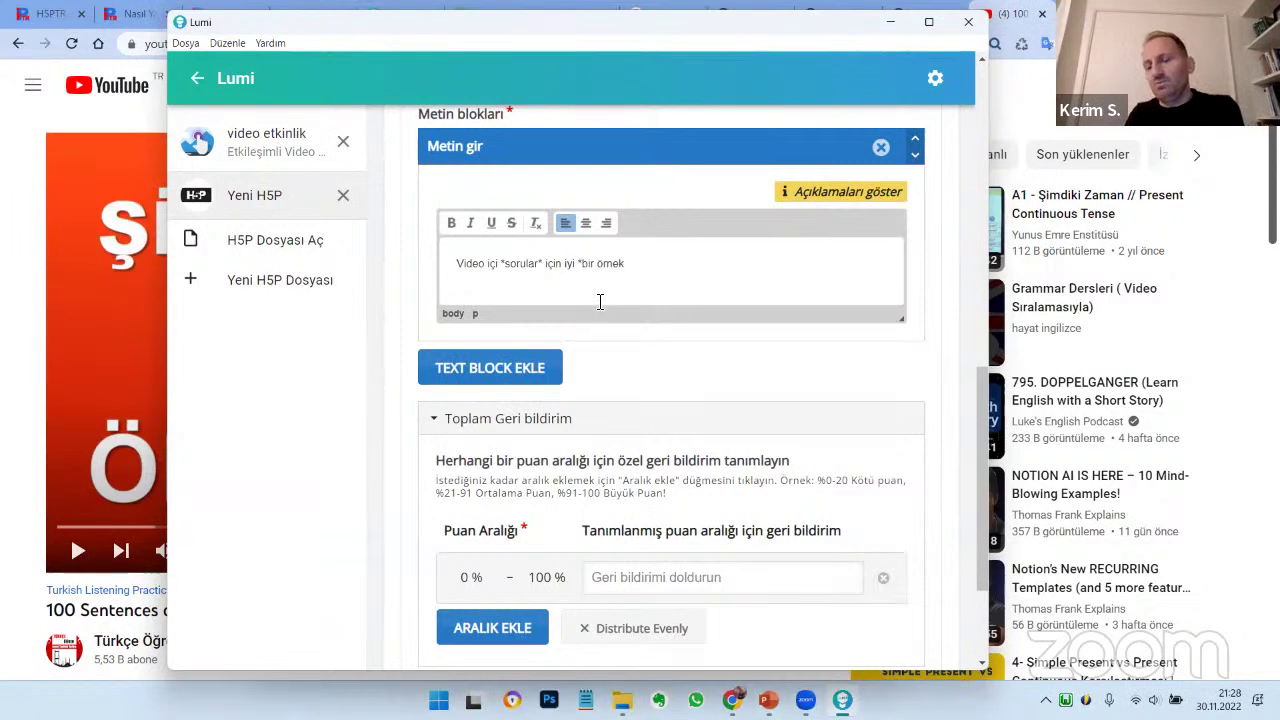
pyautogui.write('"')
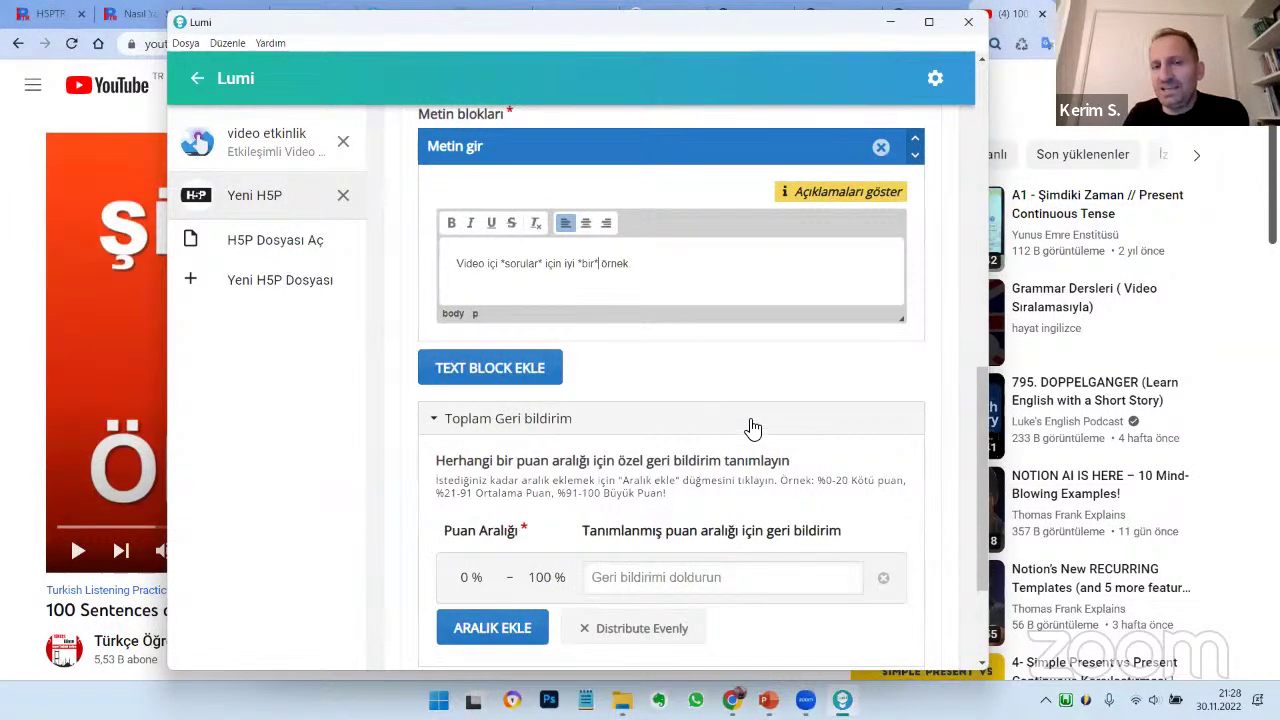
pyautogui.scroll(2, 751, 428)
pyautogui.scroll(-3, 751, 428)
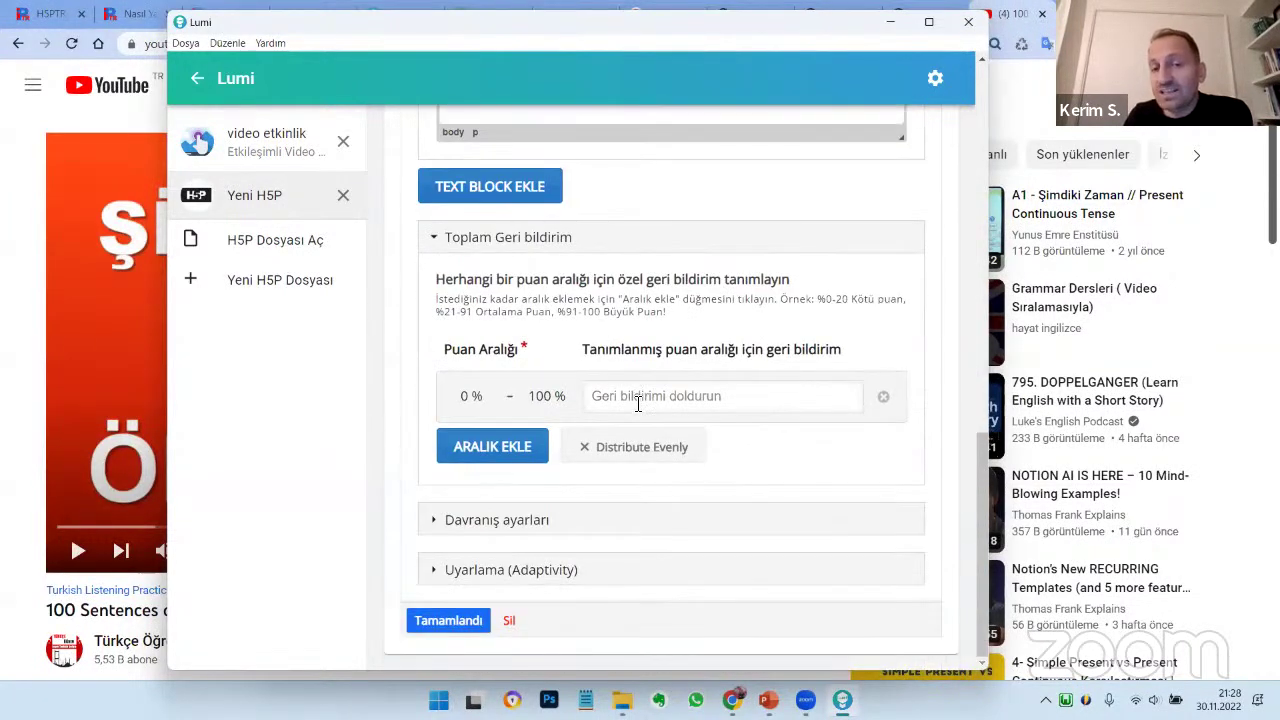
# Display the question as a poster that pauses the video, then finish with Tamamlandı
pyautogui.click(638, 403)
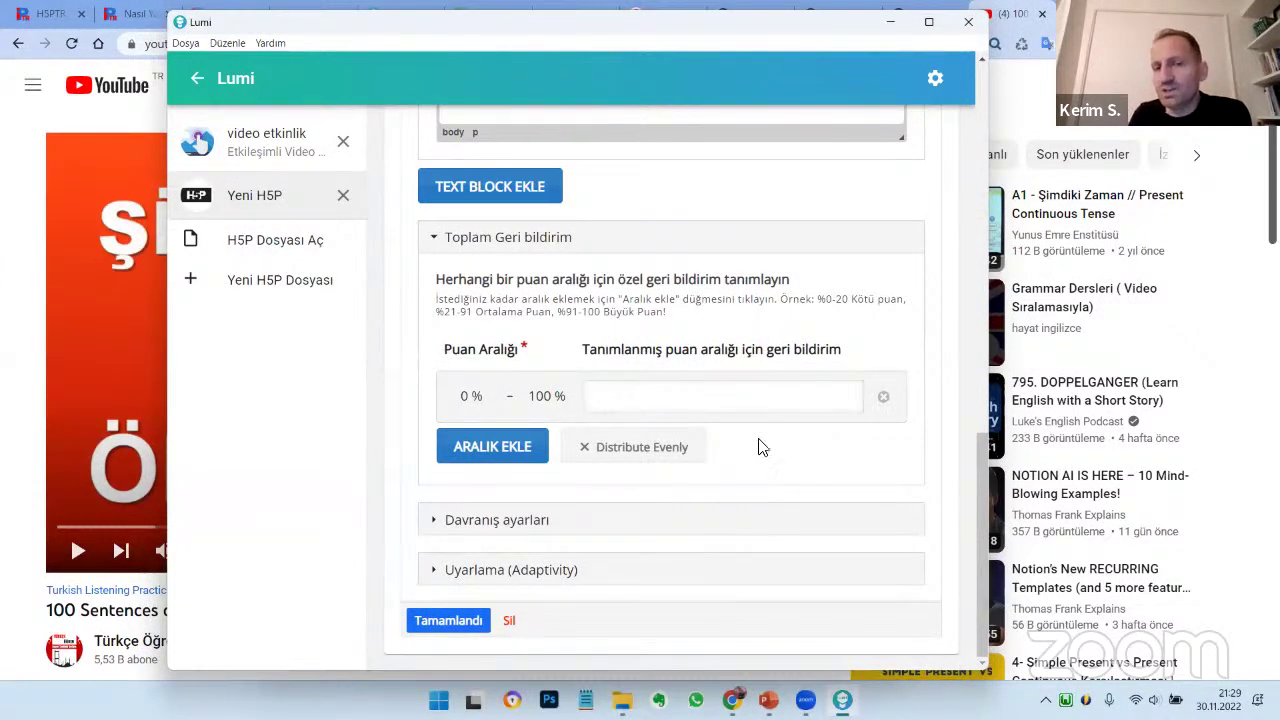
pyautogui.click(562, 578)
pyautogui.scroll(-3, 586, 514)
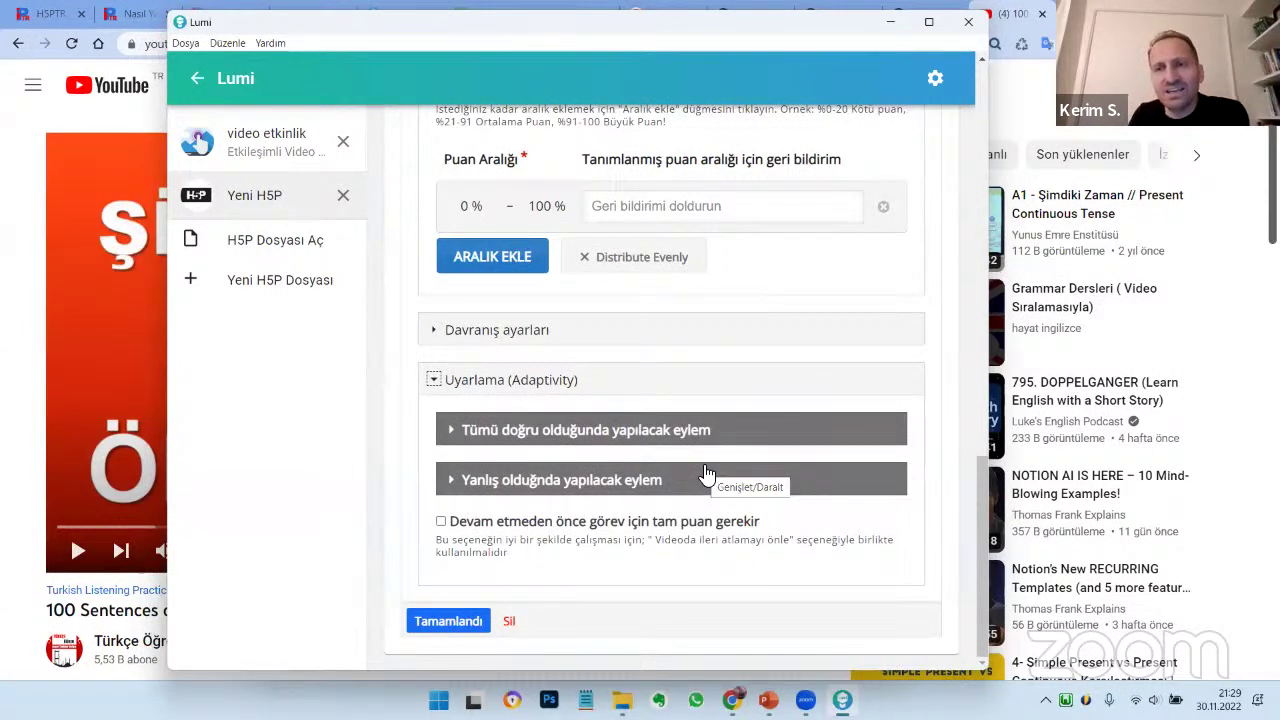
pyautogui.scroll(10, 706, 472)
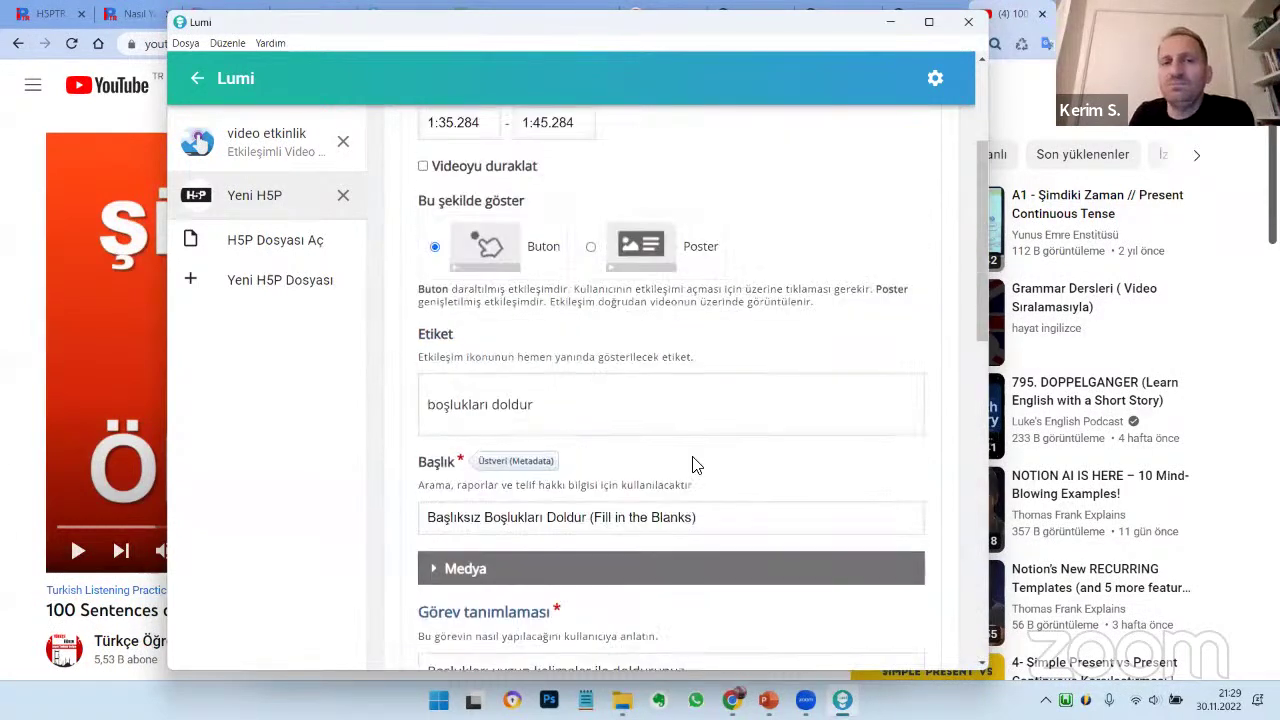
pyautogui.click(618, 474)
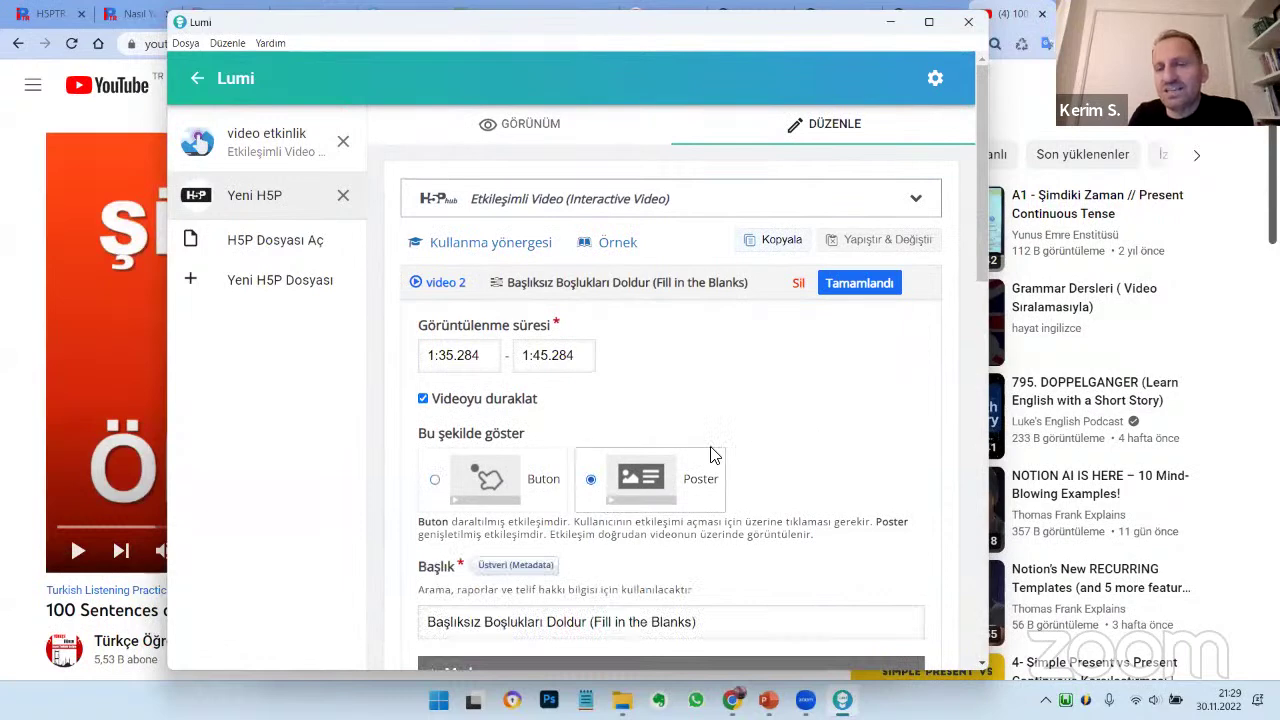
pyautogui.click(887, 285)
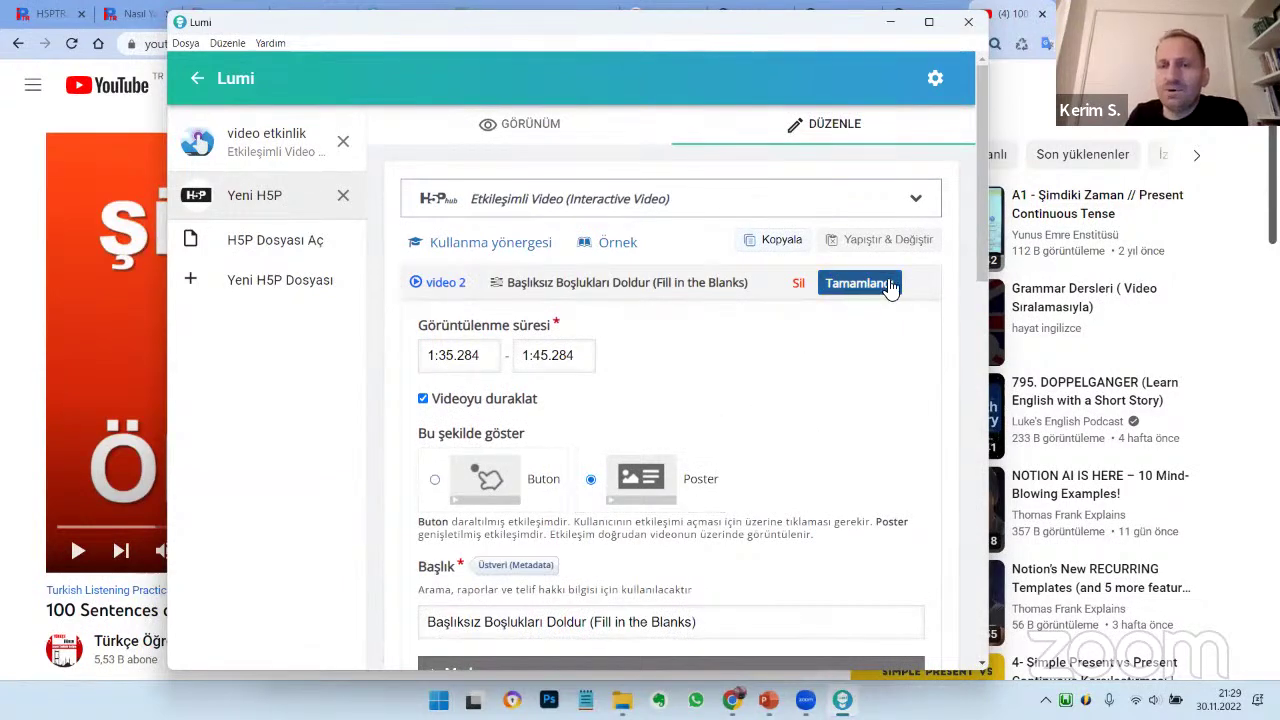
# Move the question box up-left, make it taller, and save 'video 2'
pyautogui.moveTo(762, 492); pyautogui.dragTo(853, 460)
pyautogui.moveTo(734, 528); pyautogui.dragTo(738, 557)
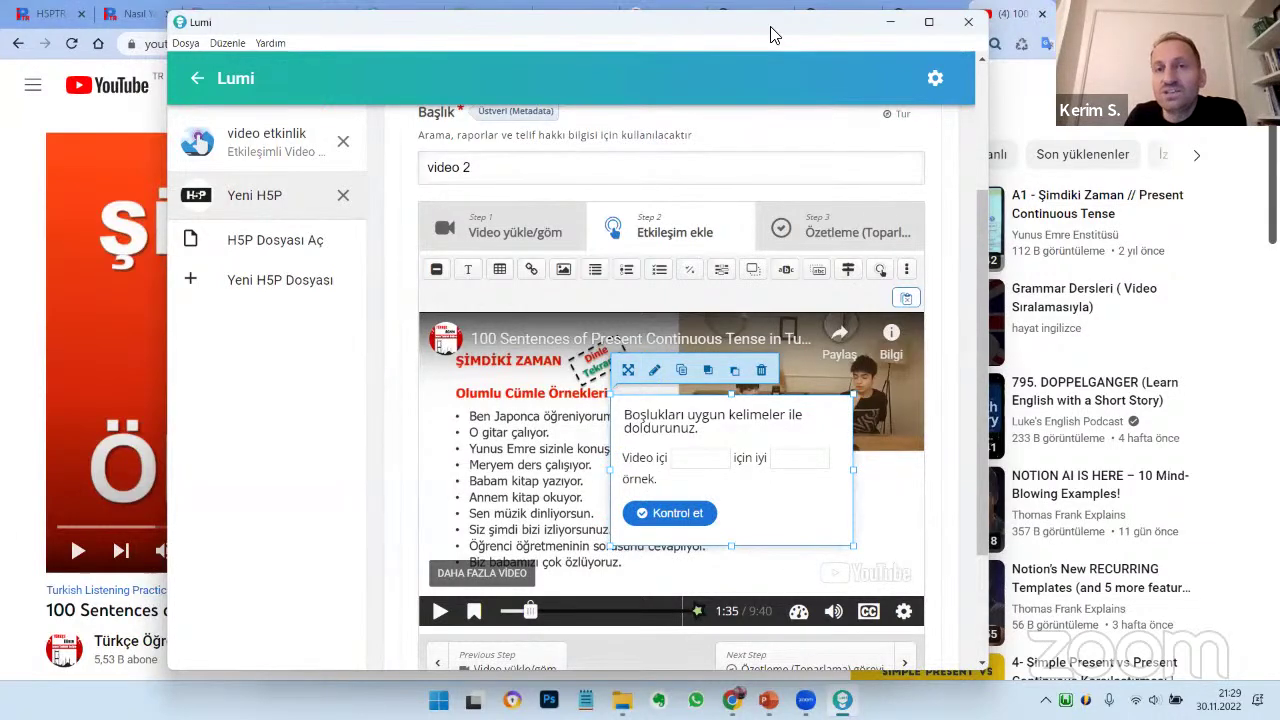
pyautogui.moveTo(768, 28); pyautogui.dragTo(764, 18)
pyautogui.scroll(3, 660, 202)
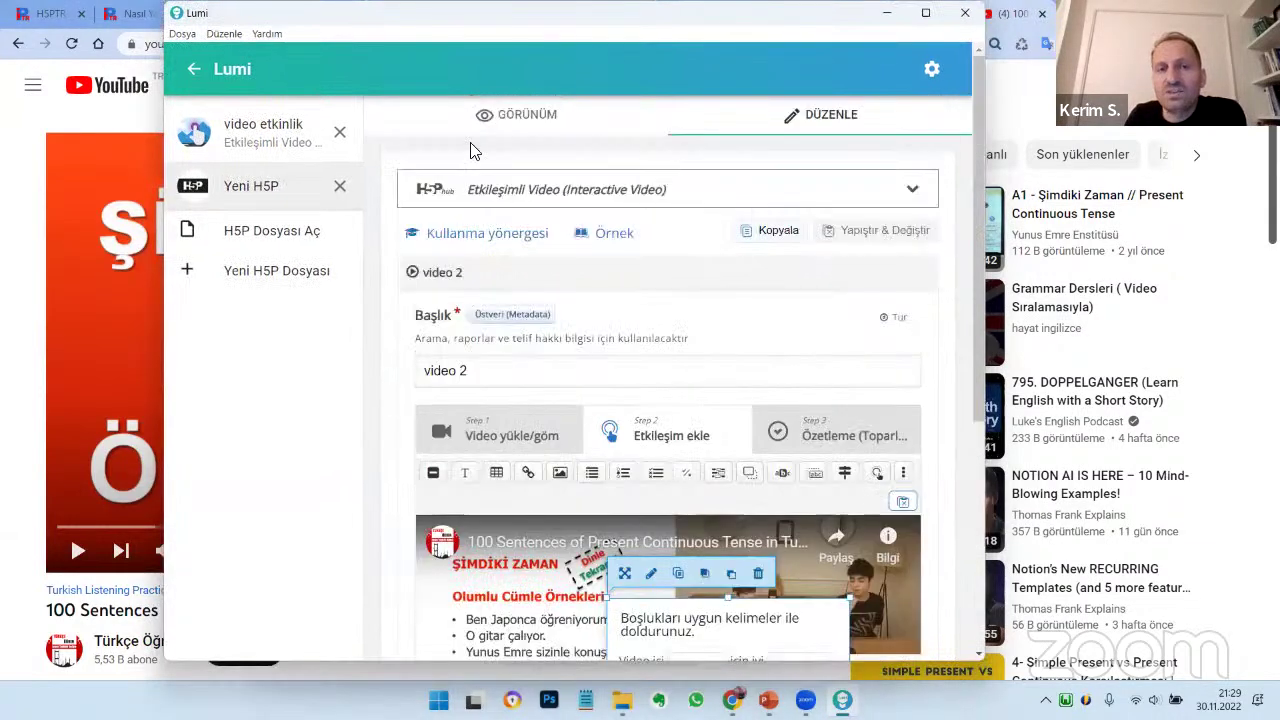
pyautogui.hotkey('ctrl', 's')
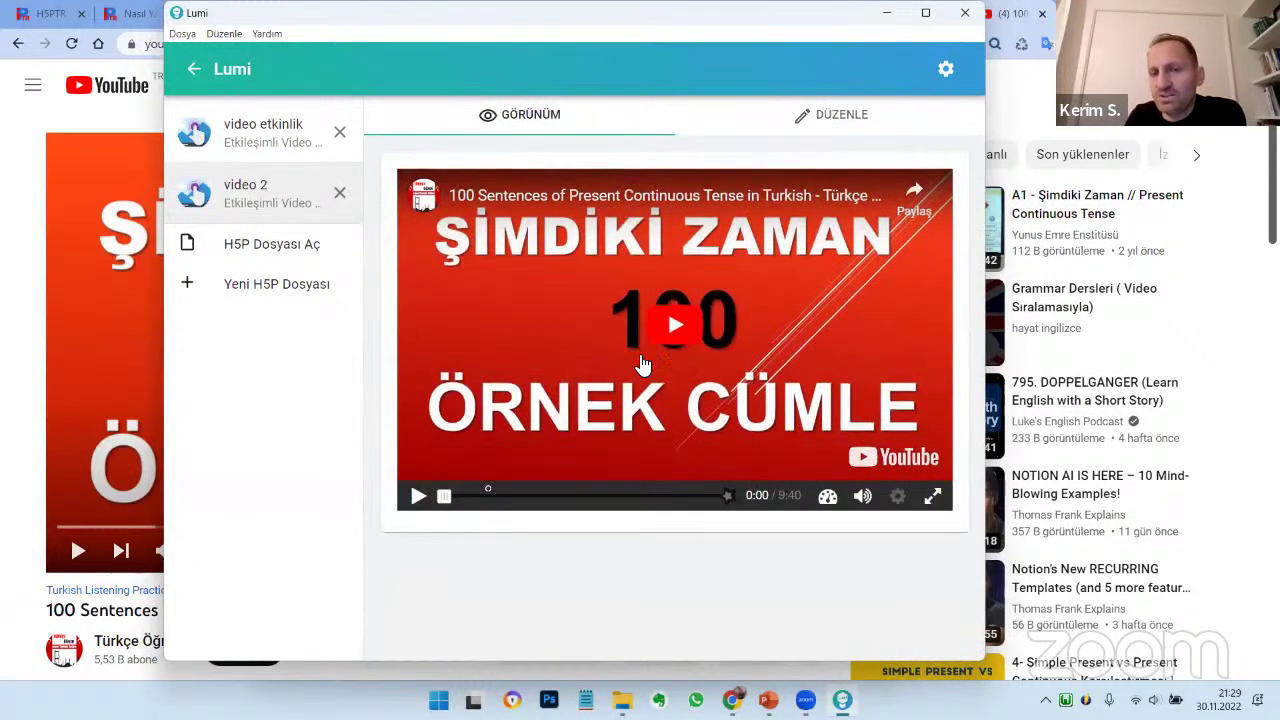
# Play the preview and skip ahead to the question at 1:35
pyautogui.click(420, 498)
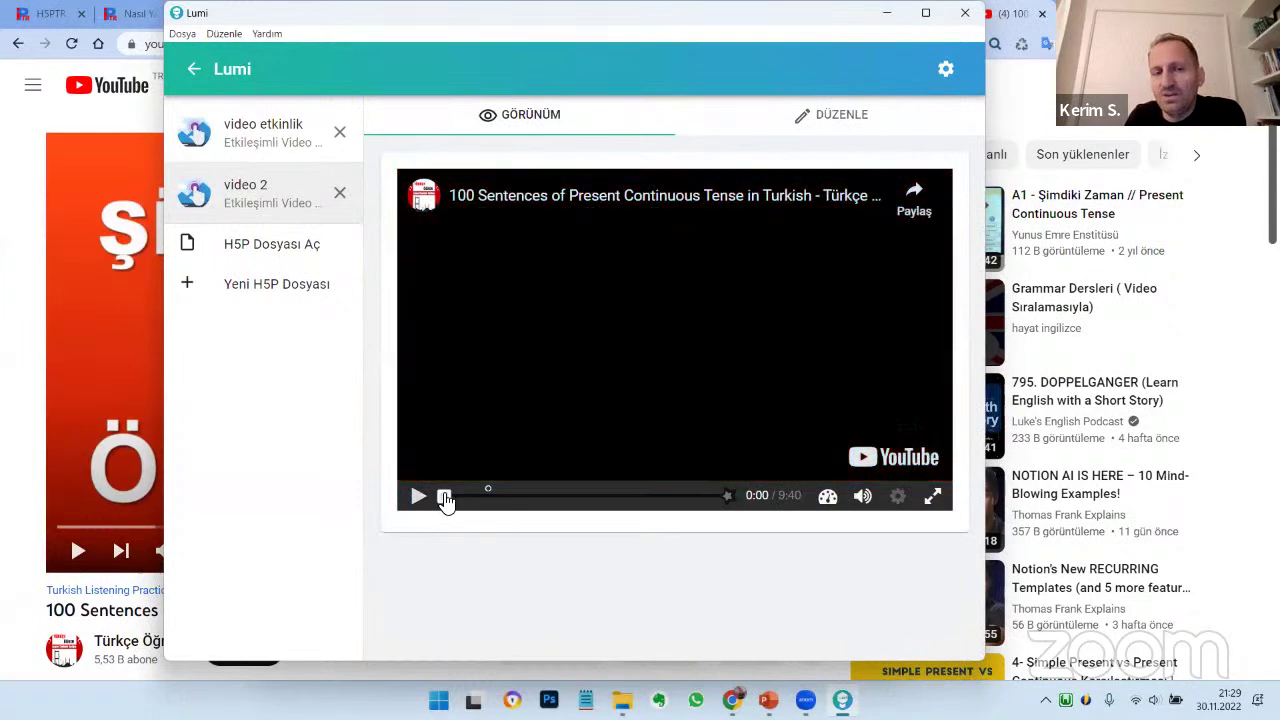
pyautogui.moveTo(451, 506); pyautogui.dragTo(484, 514)
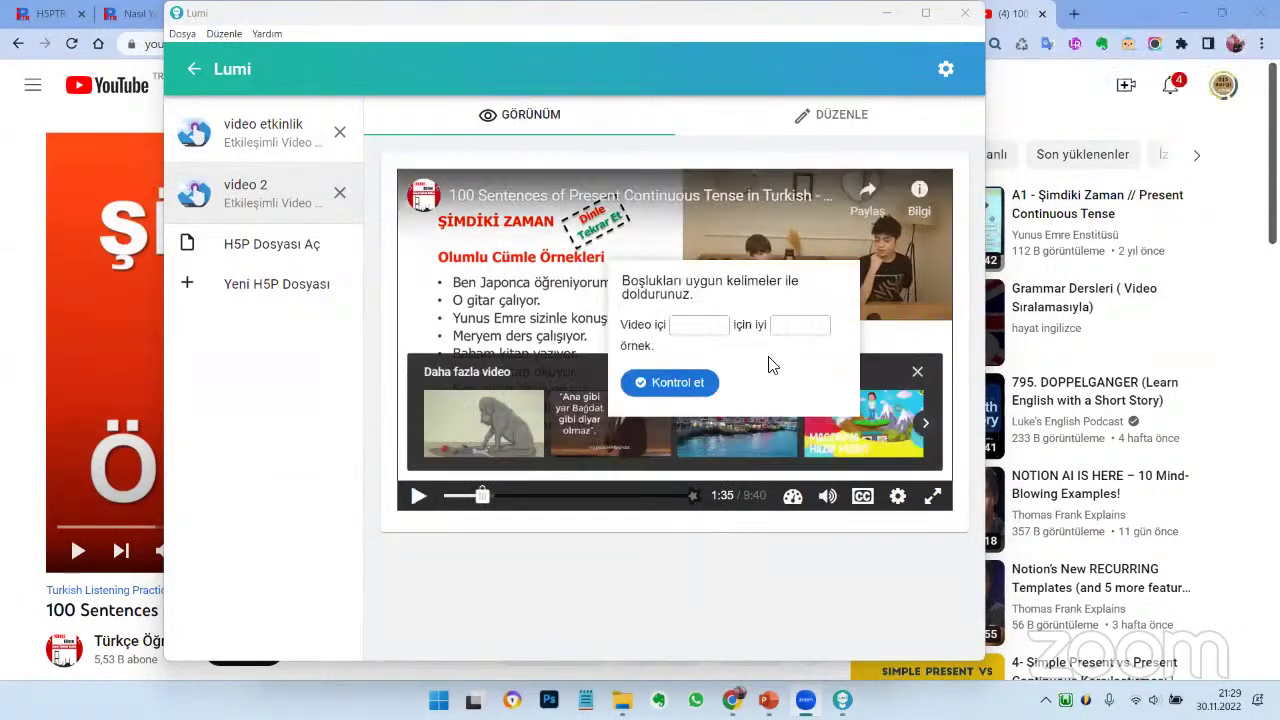
pyautogui.click(912, 366)
# Fill both blanks, check the answers, show the solution, and continue the video
pyautogui.click(684, 338)
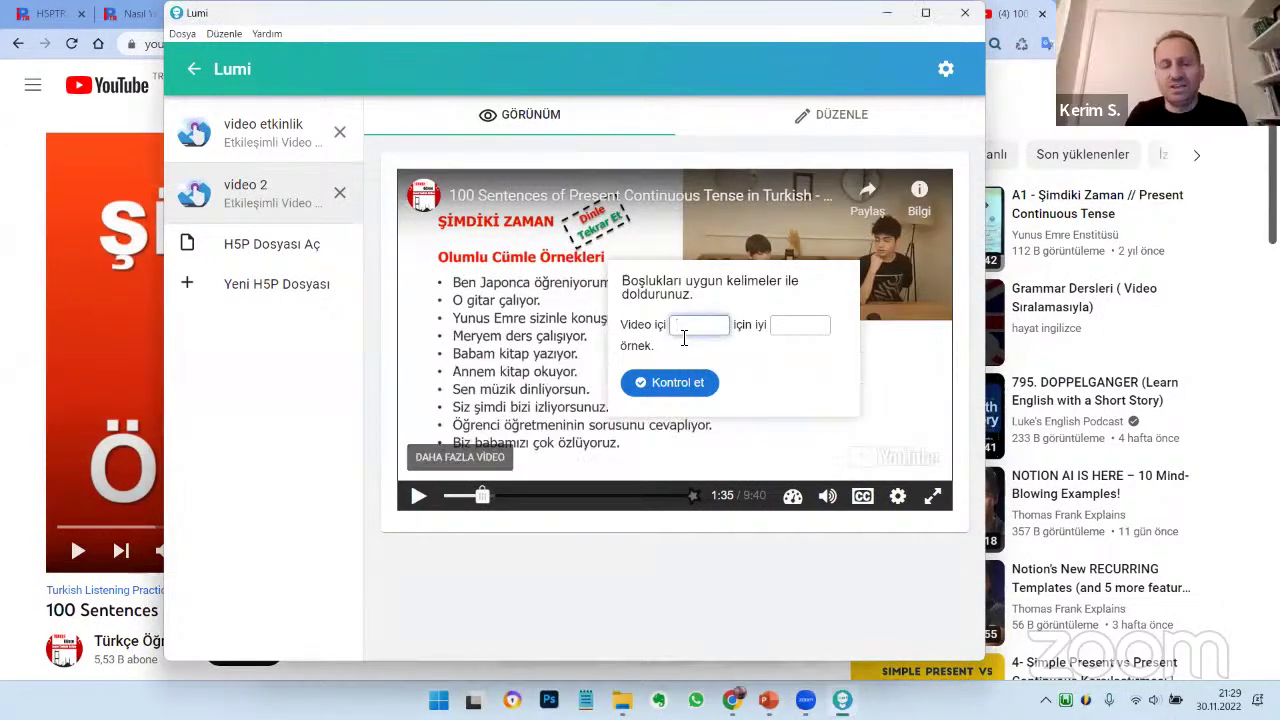
pyautogui.click(798, 325)
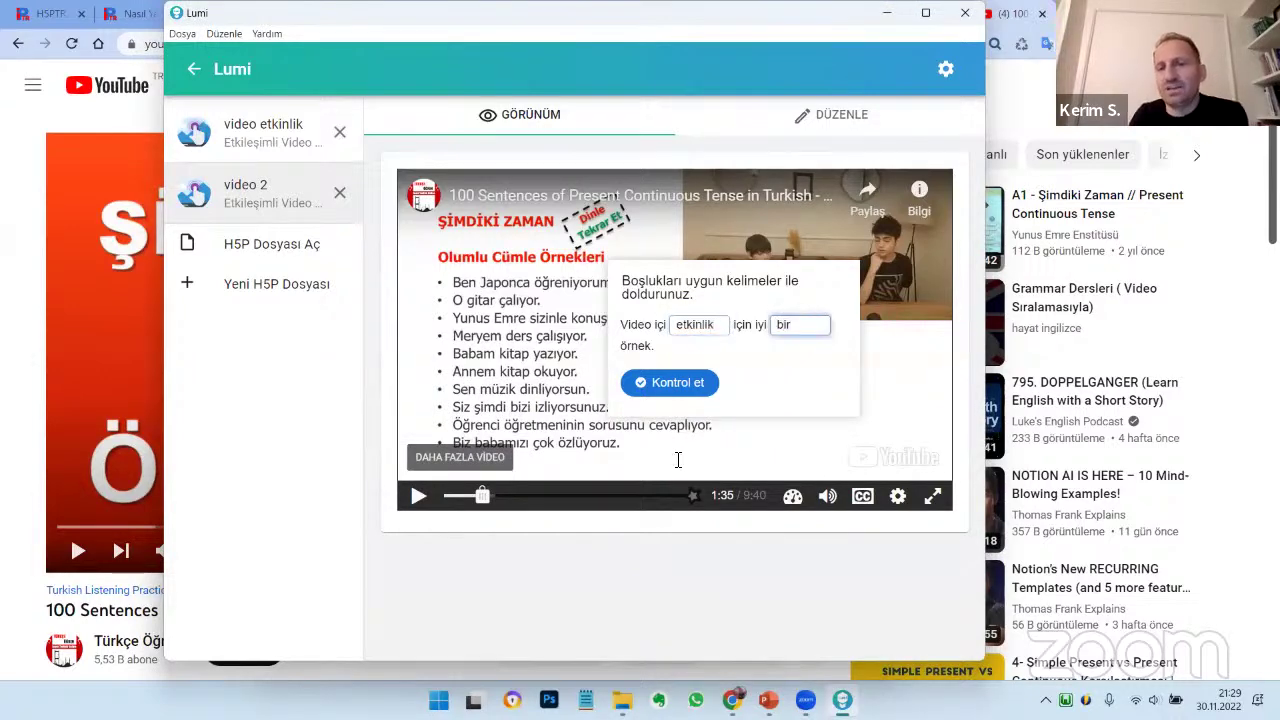
pyautogui.click(679, 387)
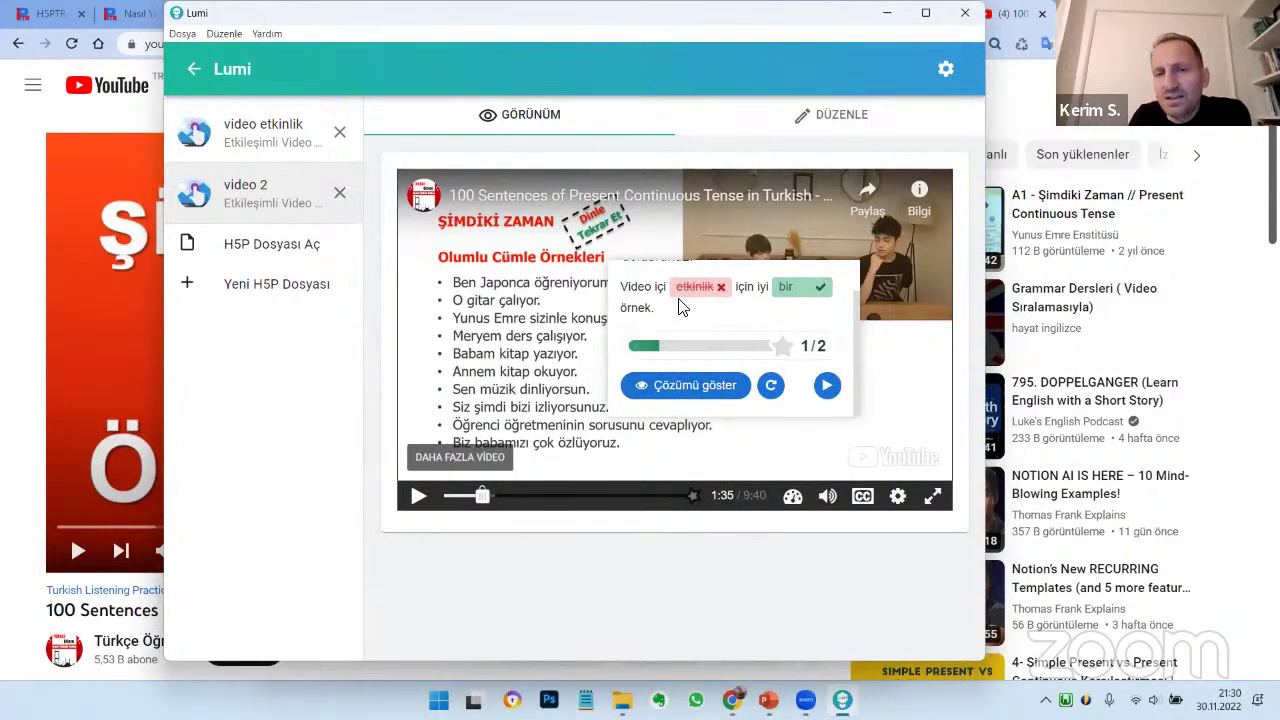
pyautogui.click(727, 383)
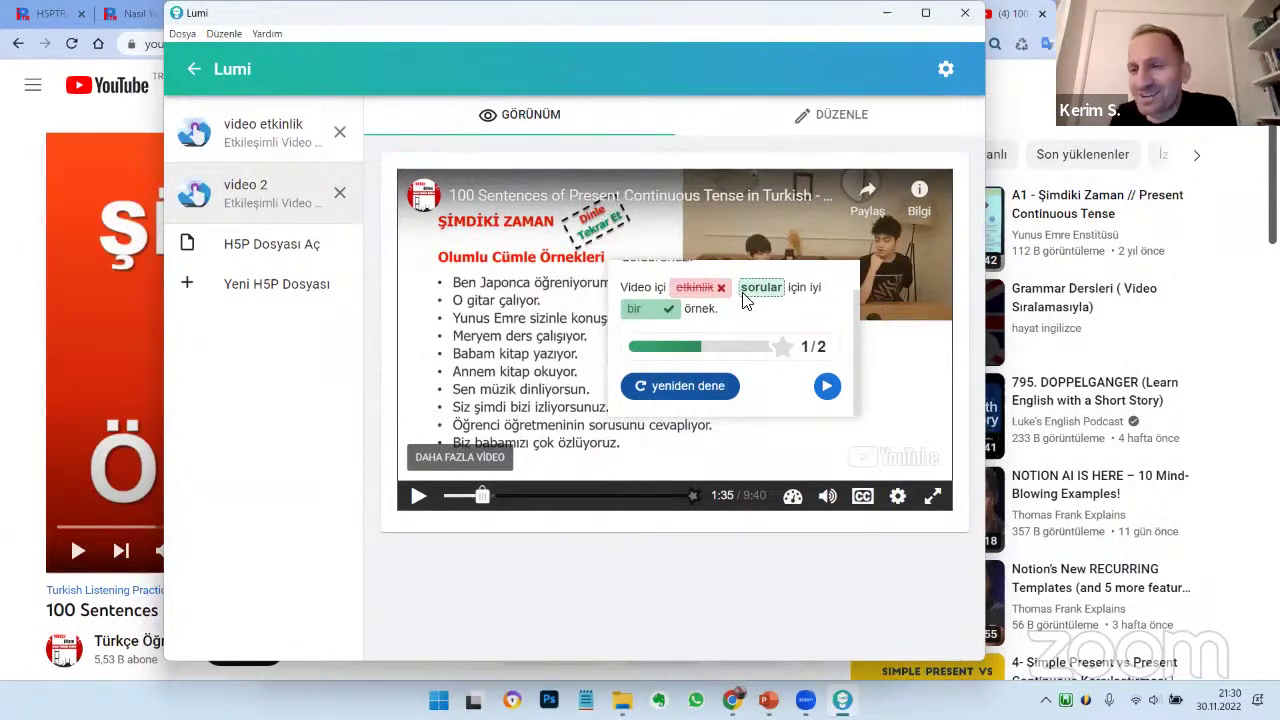
pyautogui.click(827, 386)
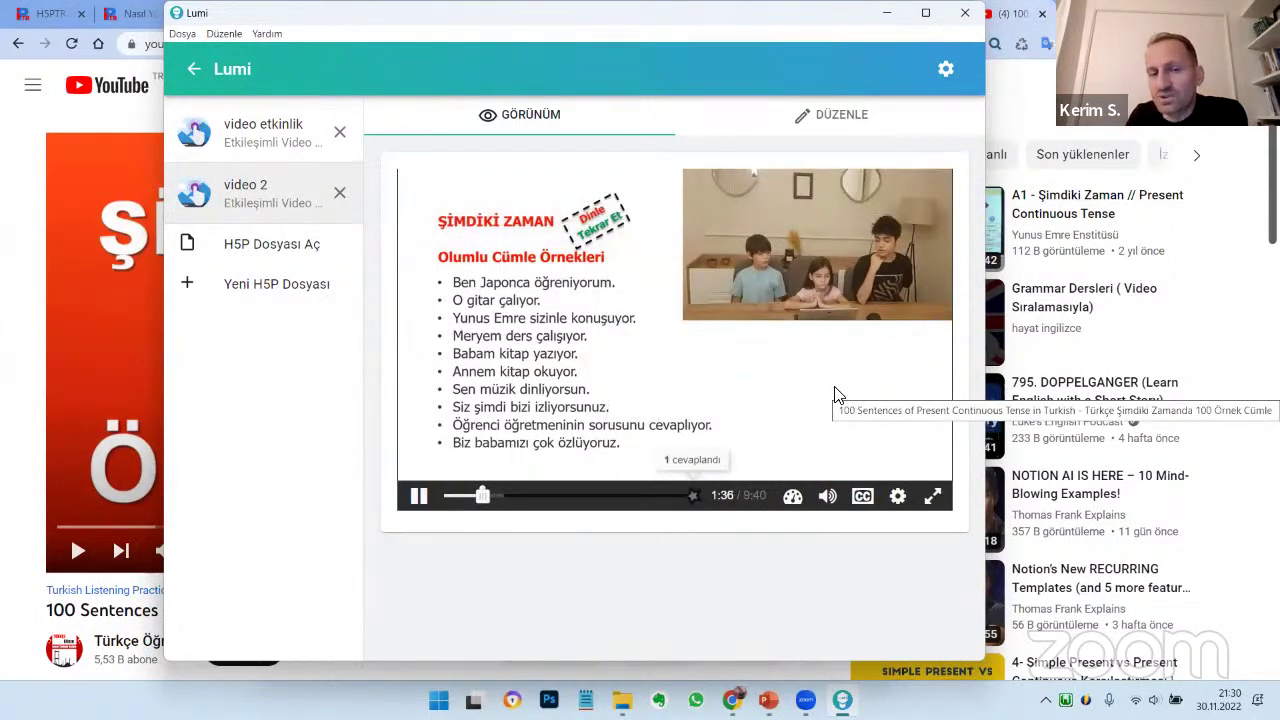
pyautogui.click(420, 497)
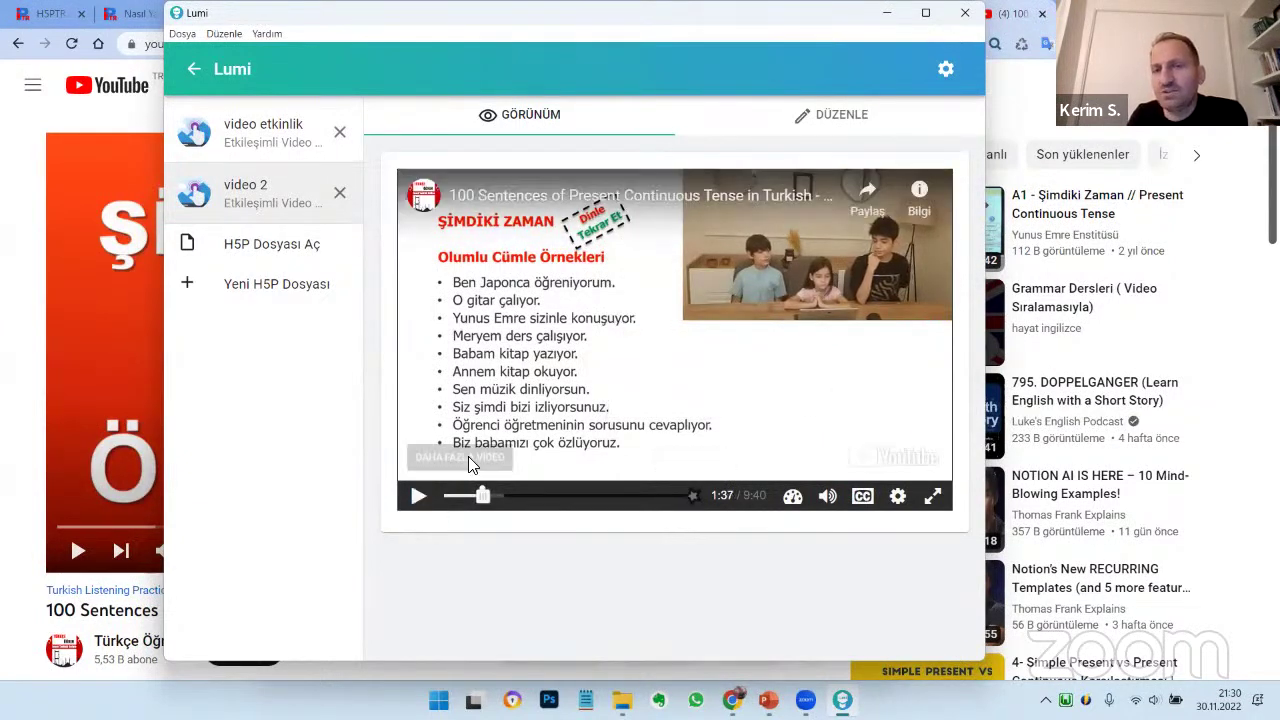
pyautogui.click(836, 118)
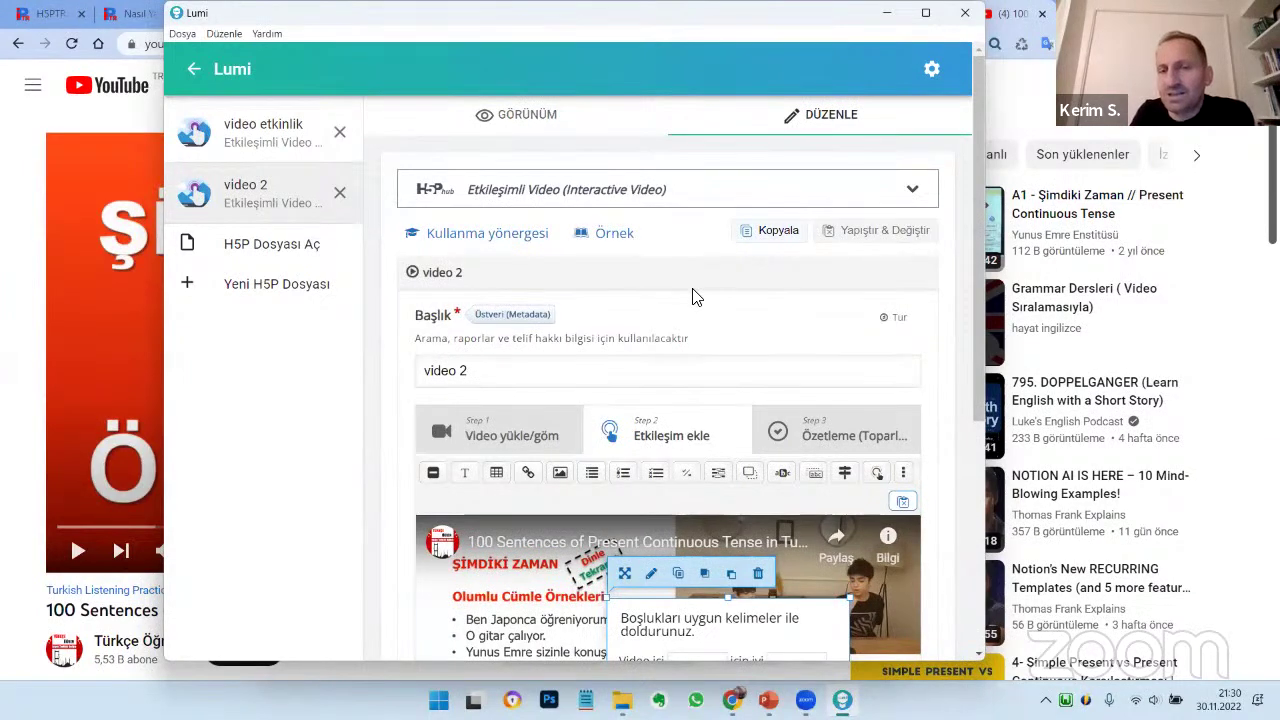
pyautogui.scroll(-3, 700, 290)
pyautogui.click(840, 158)
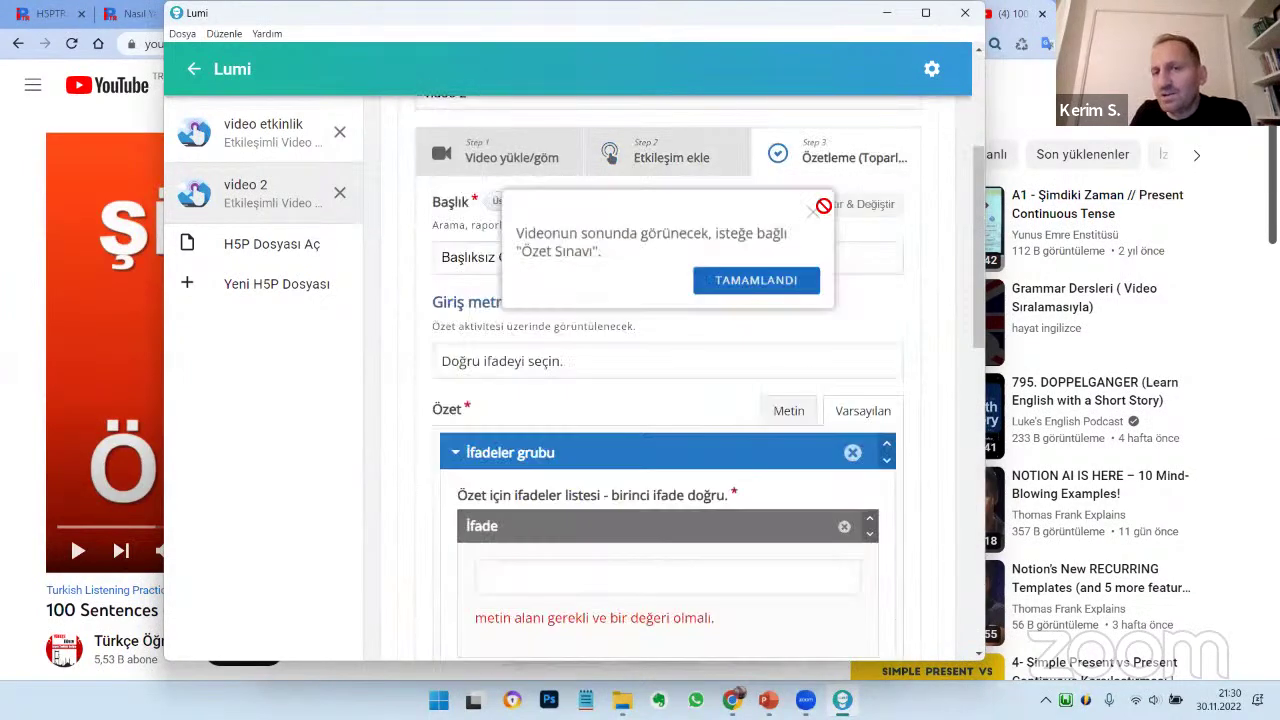
pyautogui.click(759, 282)
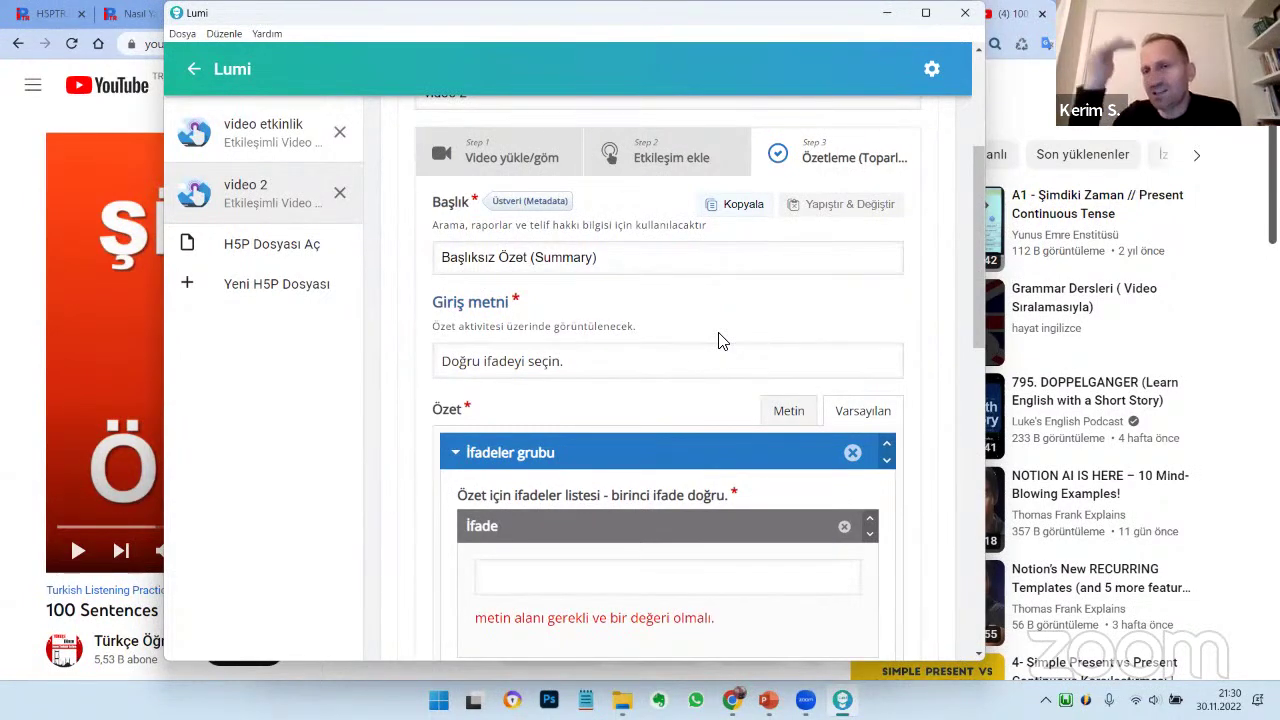
pyautogui.scroll(-10, 715, 360)
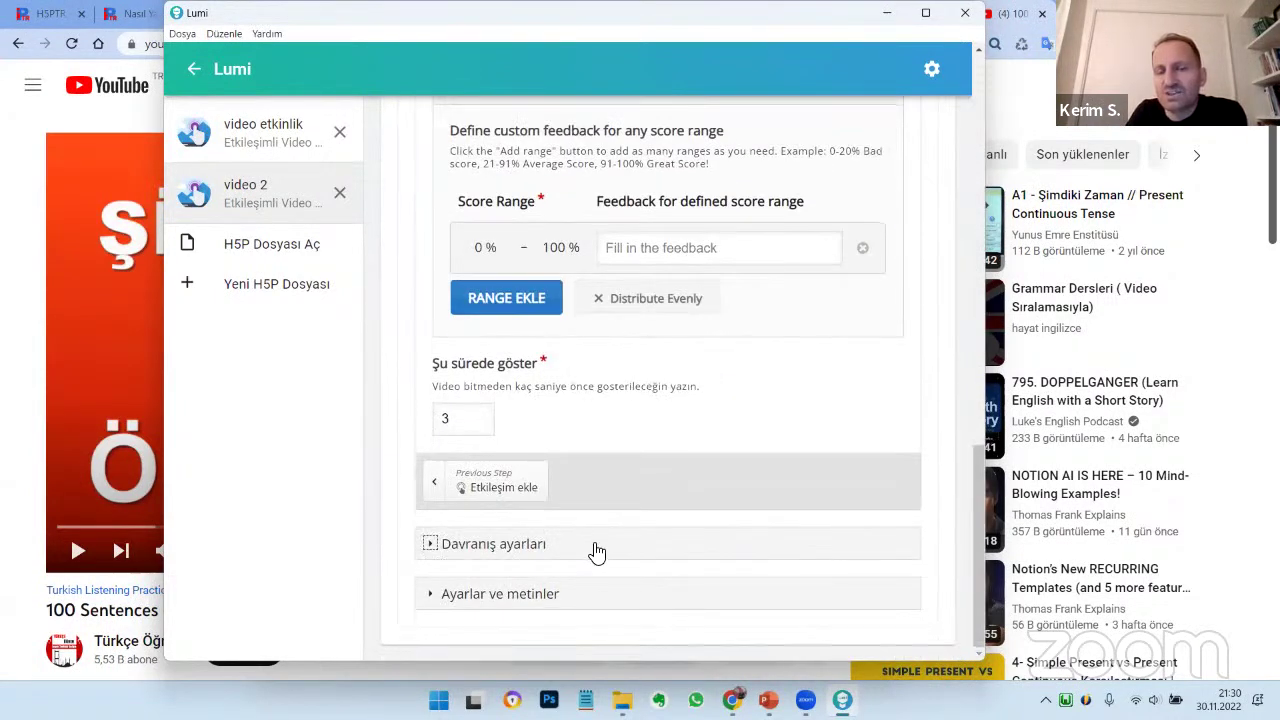
pyautogui.click(594, 549)
pyautogui.scroll(-4, 697, 400)
pyautogui.scroll(-3, 697, 410)
pyautogui.scroll(3, 650, 280)
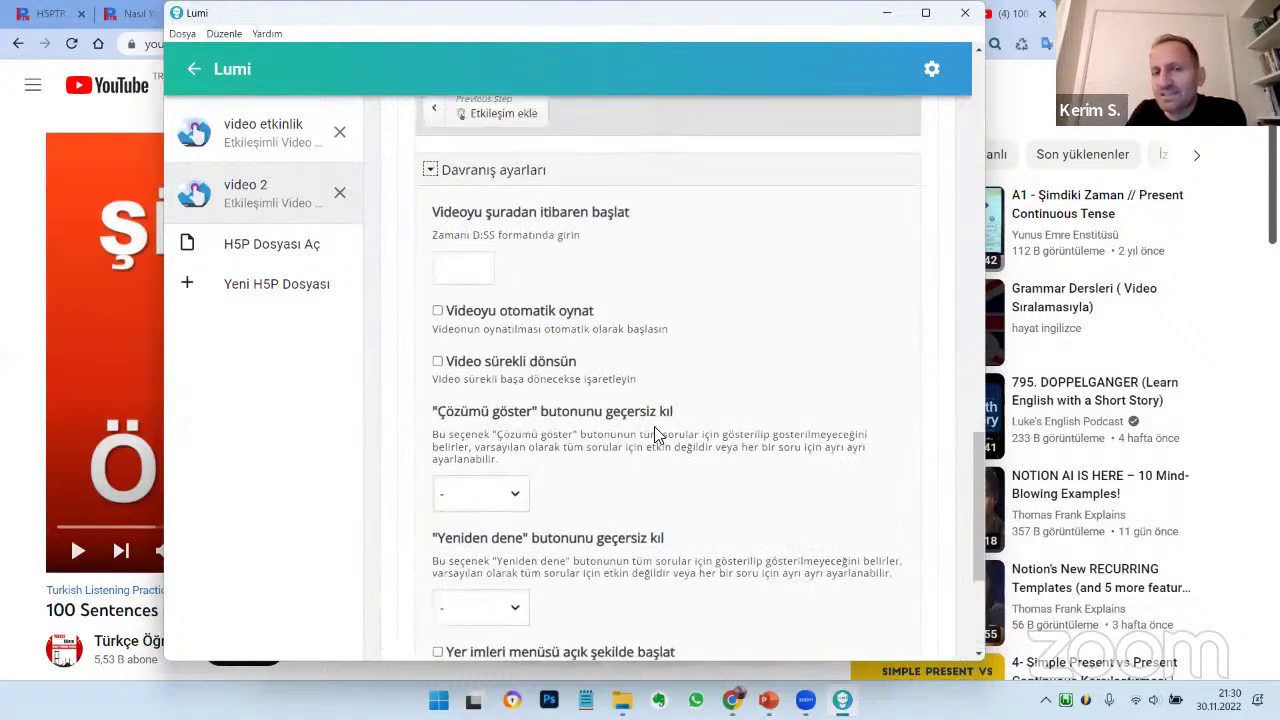
pyautogui.scroll(-3, 655, 426)
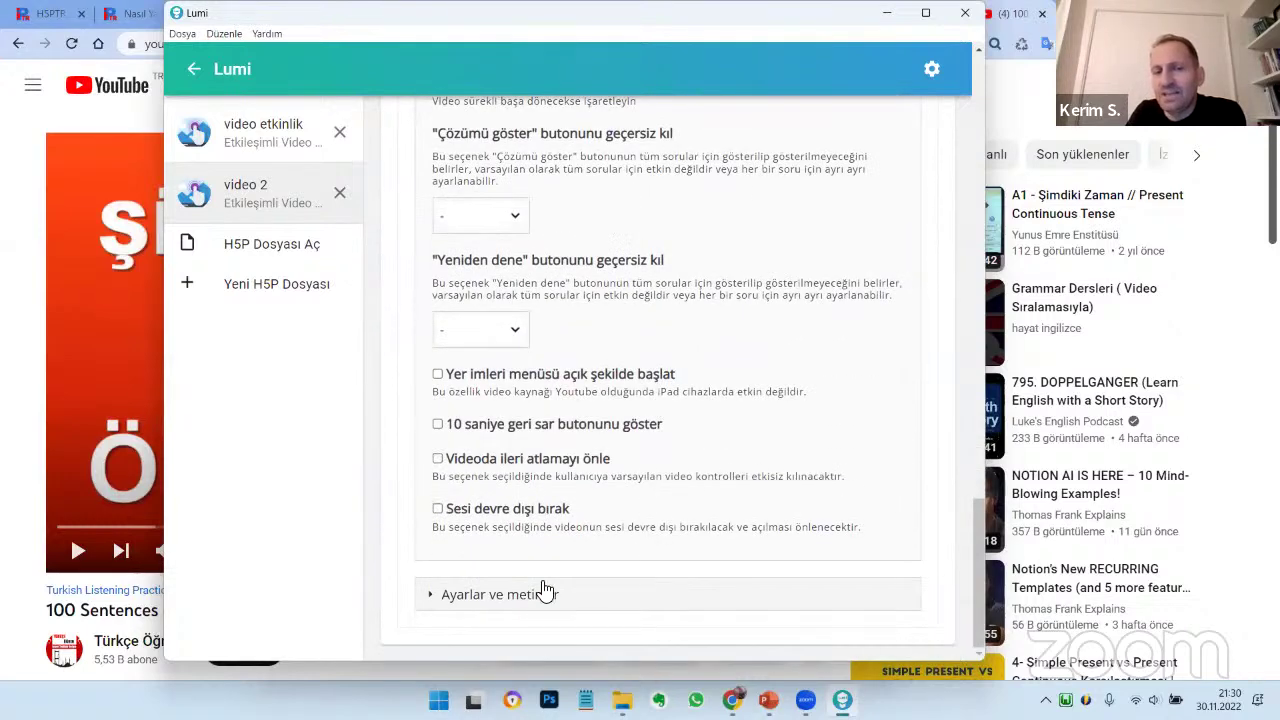
pyautogui.click(530, 597)
pyautogui.scroll(-3, 697, 430)
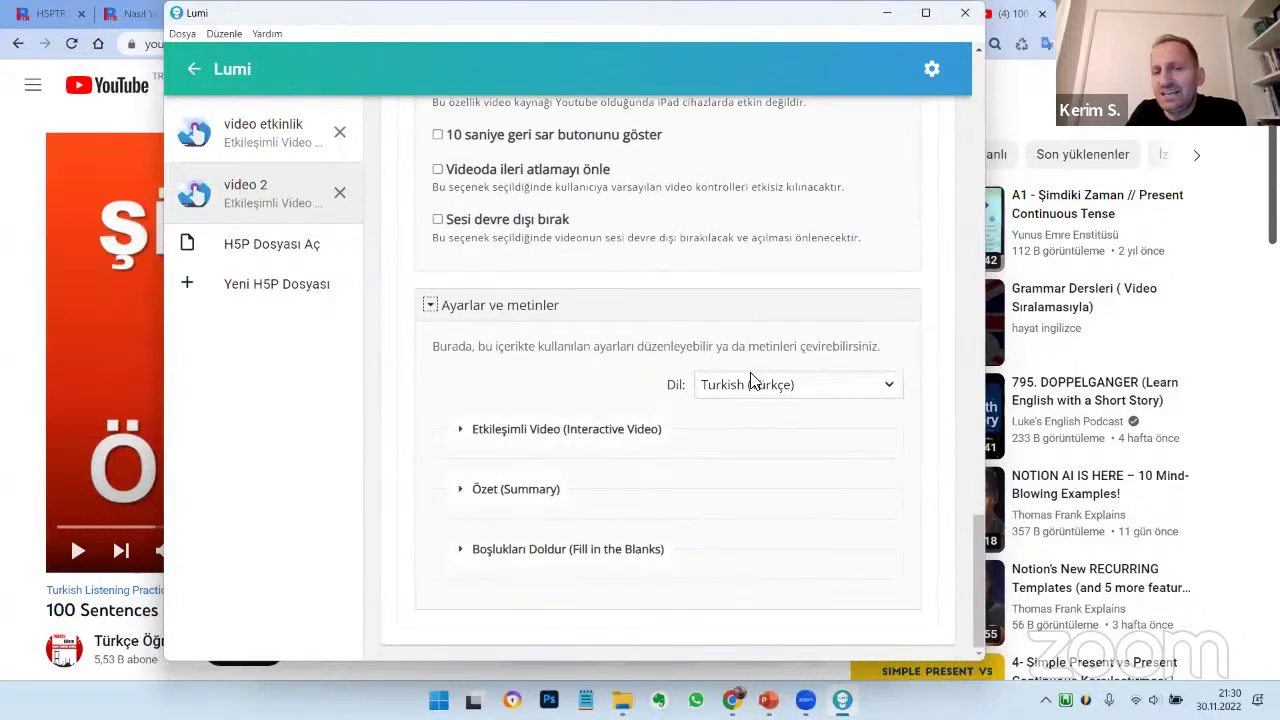
pyautogui.click(558, 438)
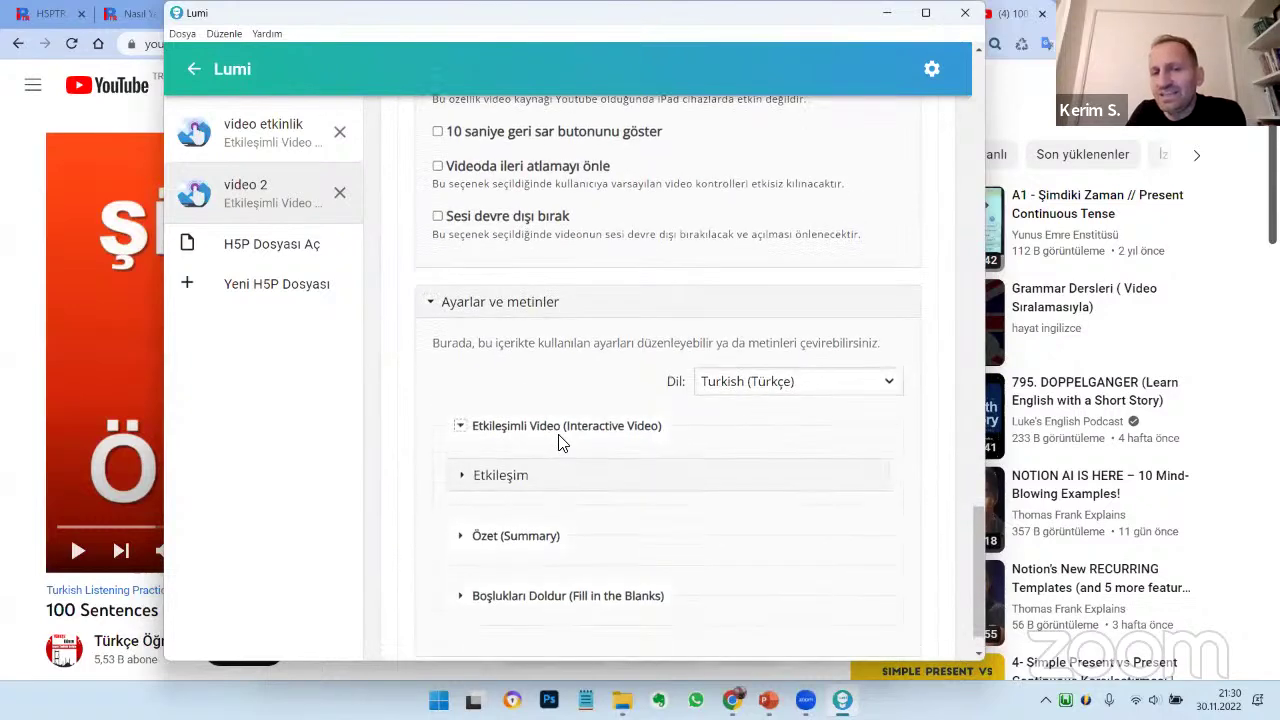
pyautogui.scroll(-1, 520, 503)
pyautogui.click(516, 500)
pyautogui.scroll(-10, 530, 495)
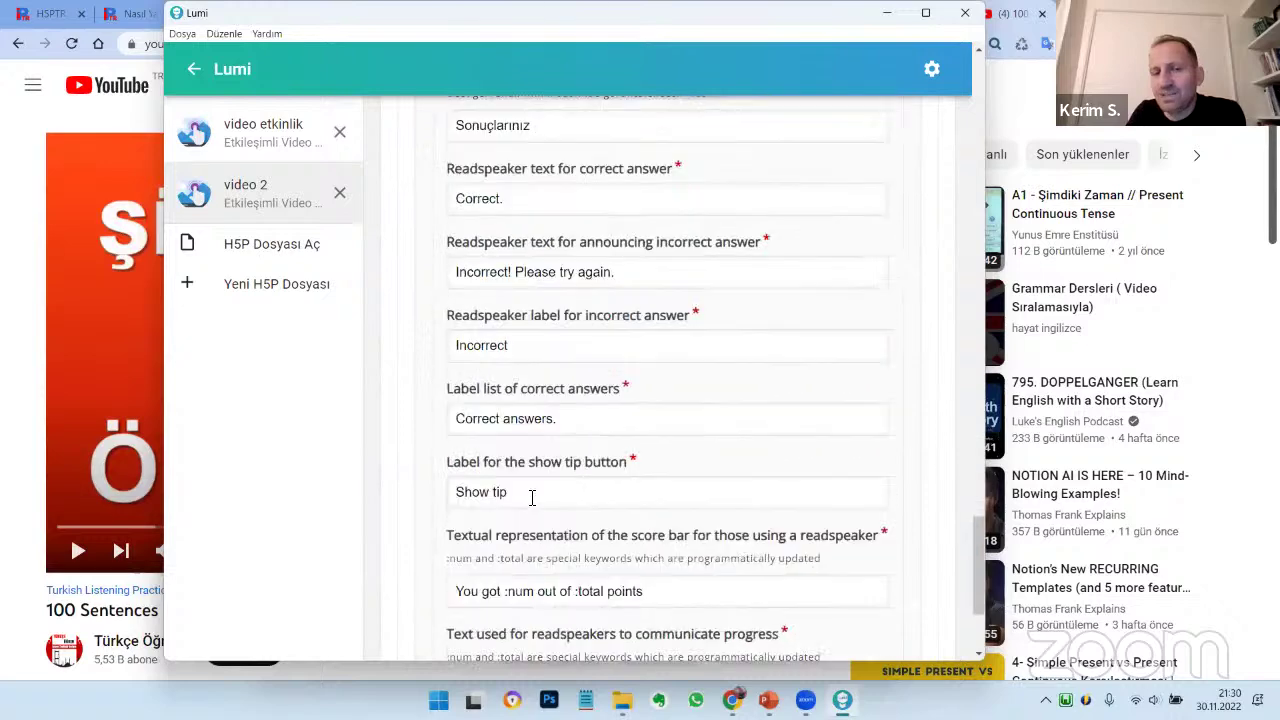
pyautogui.click(512, 550)
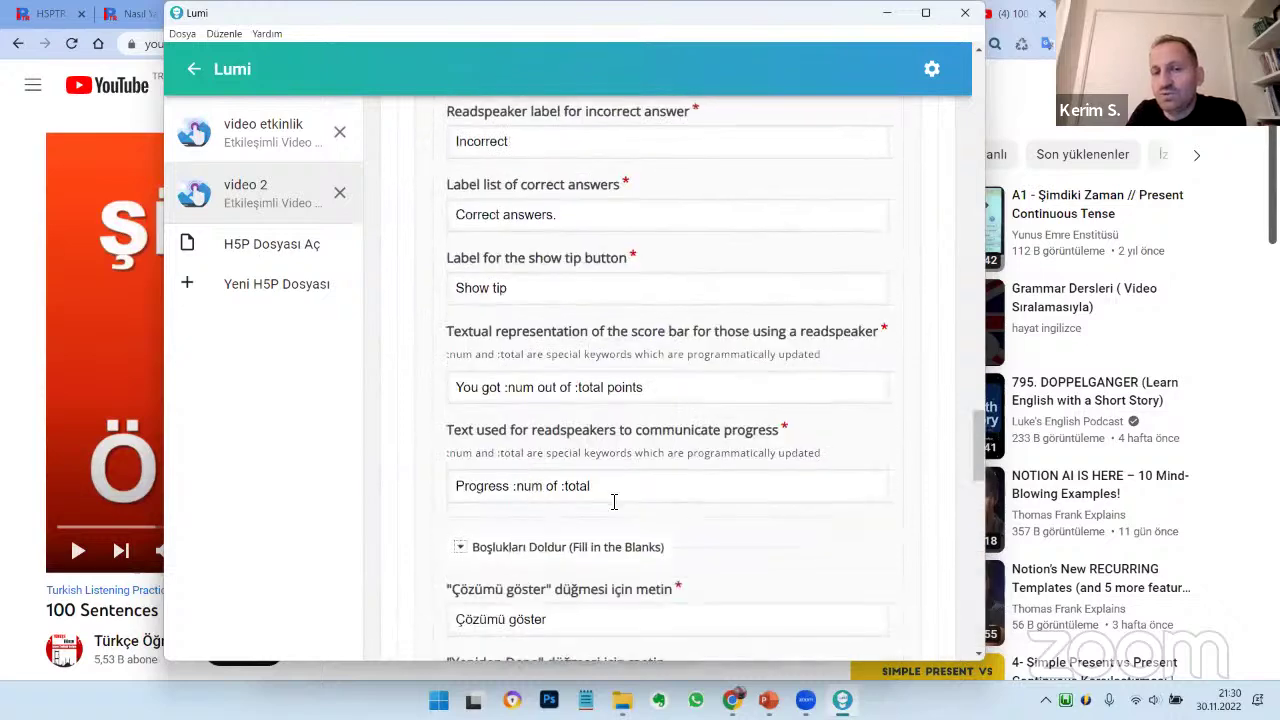
pyautogui.scroll(-7, 615, 497)
pyautogui.scroll(2, 505, 350)
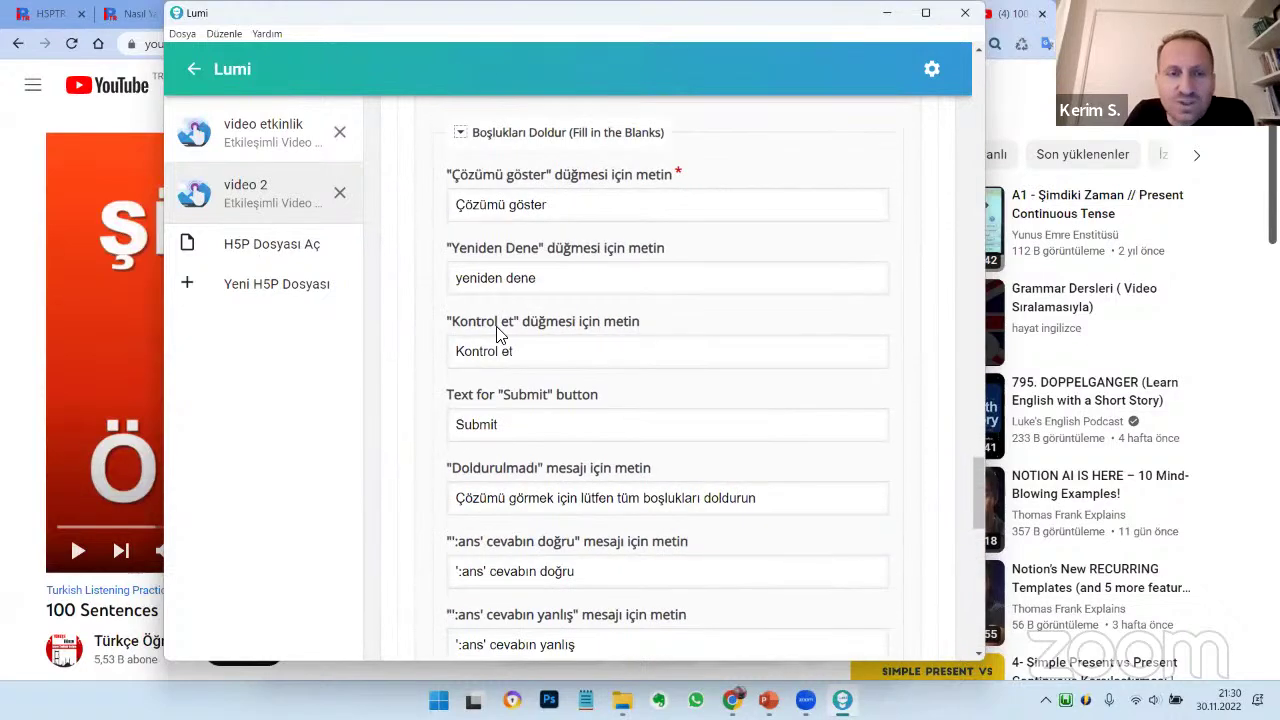
pyautogui.scroll(-5, 462, 436)
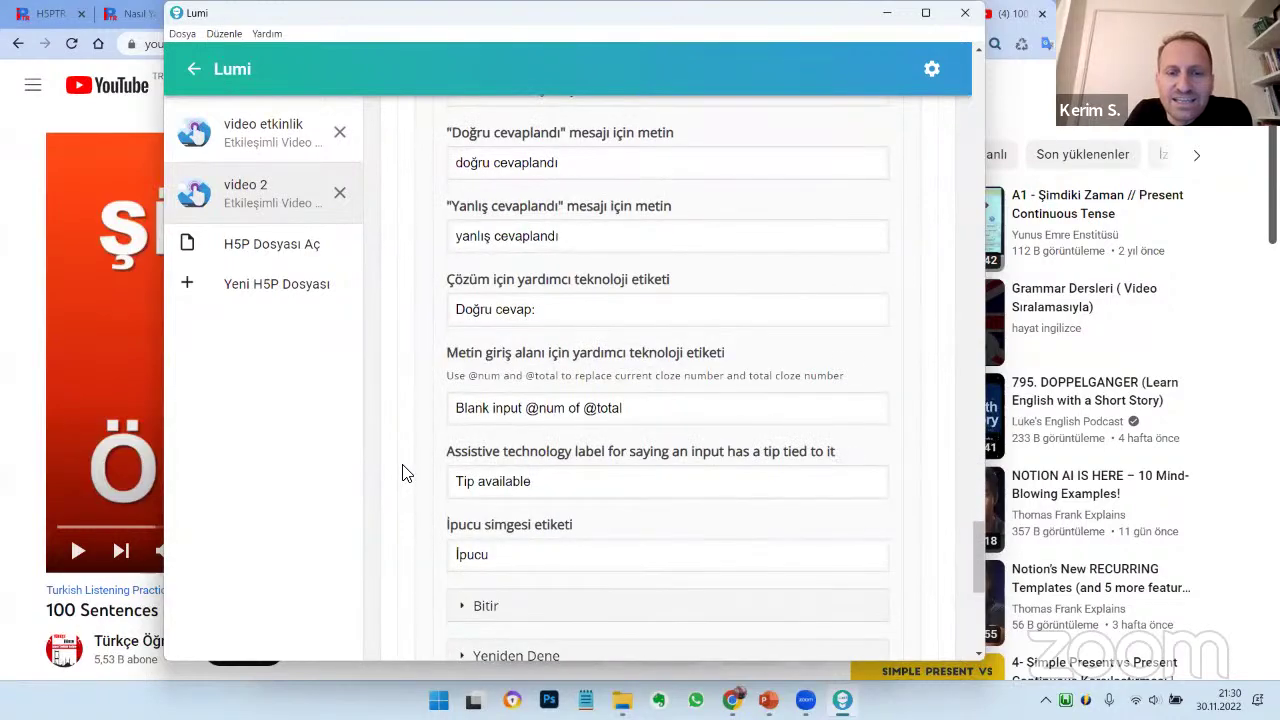
pyautogui.scroll(-5, 405, 472)
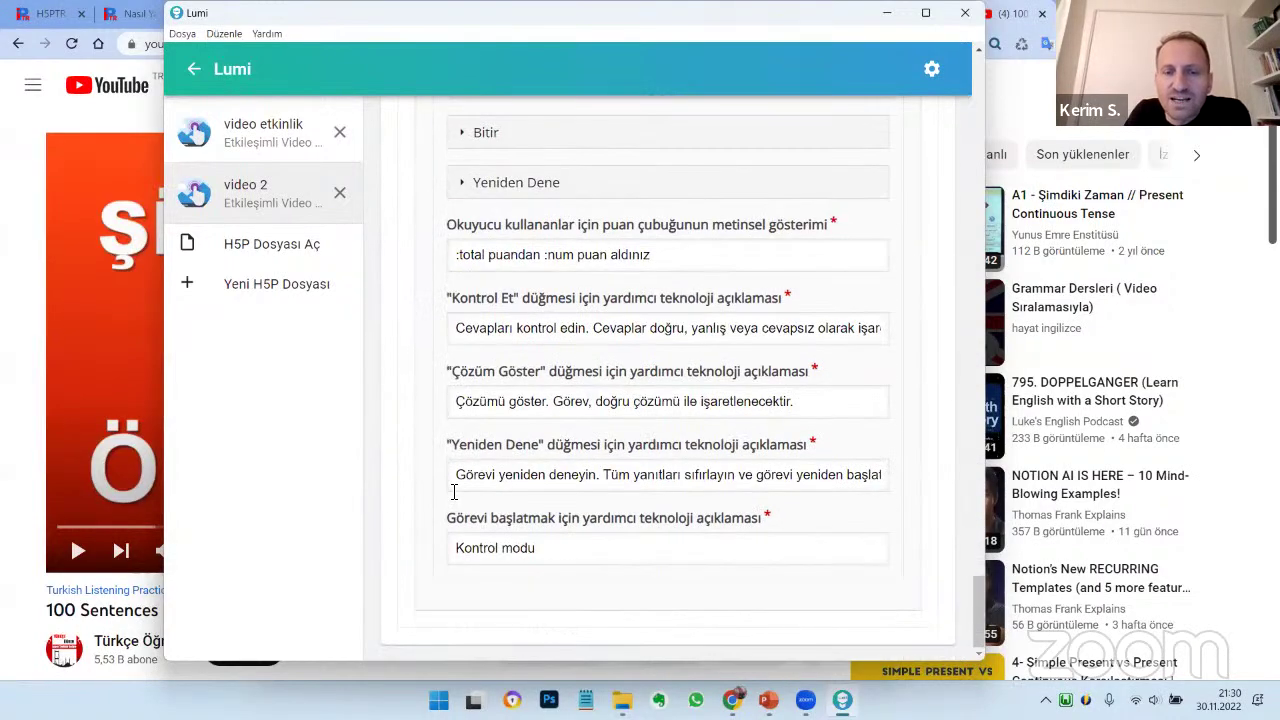
pyautogui.scroll(10, 453, 491)
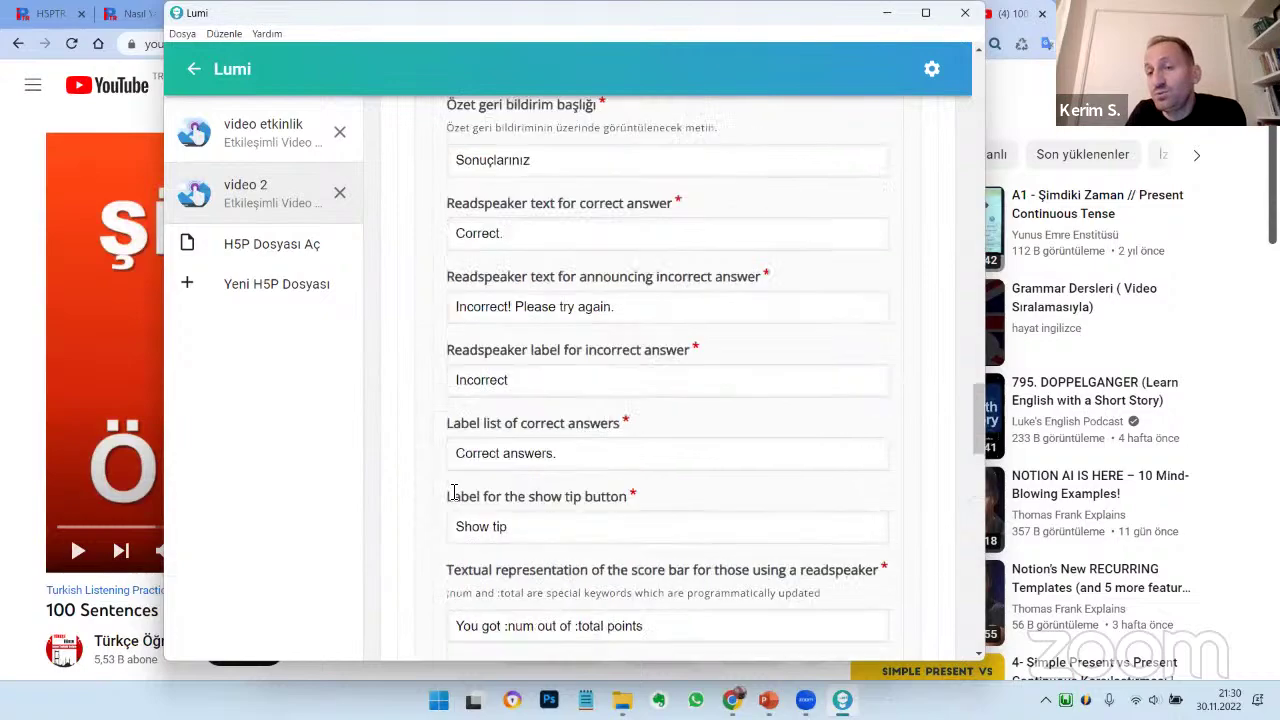
pyautogui.scroll(15, 453, 491)
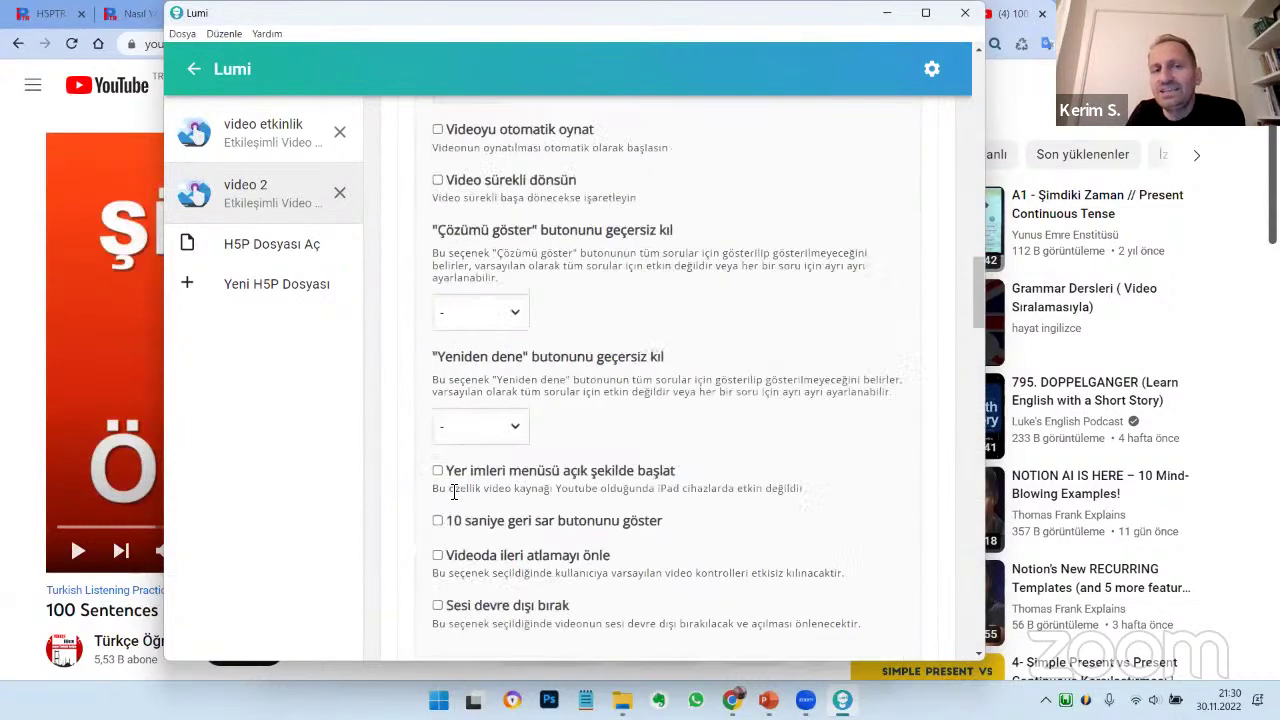
pyautogui.scroll(6, 453, 491)
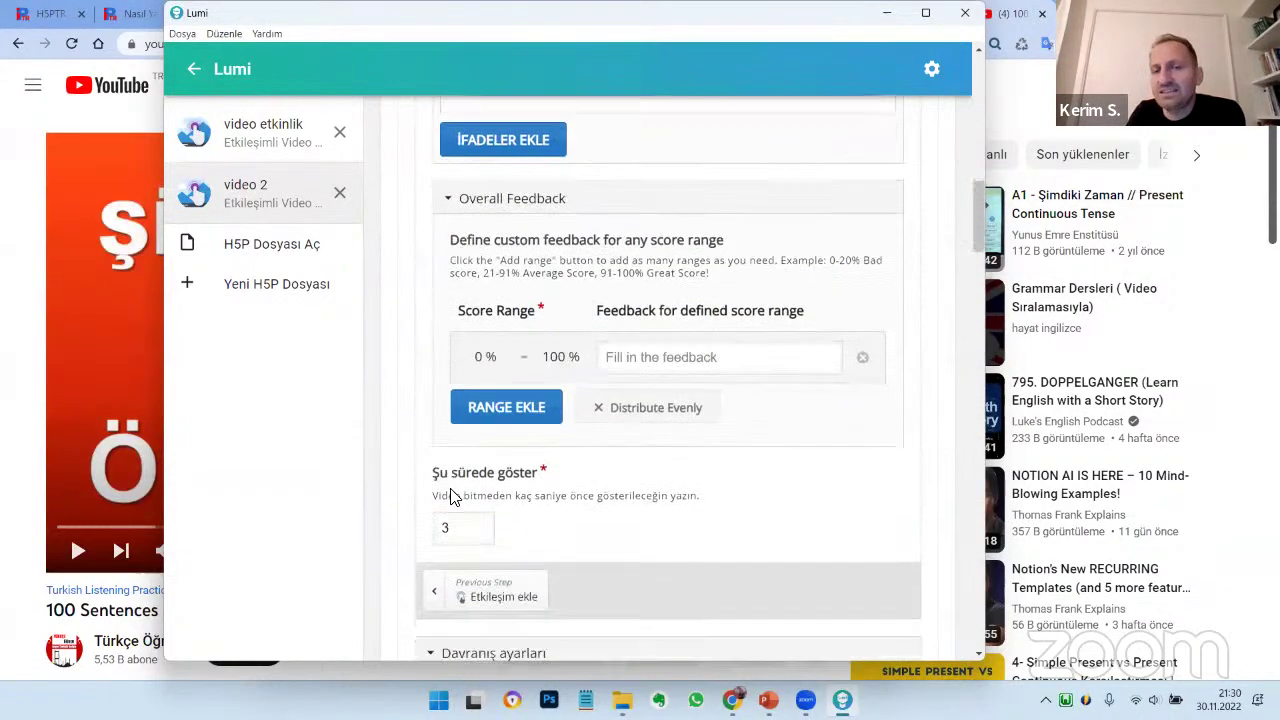
pyautogui.scroll(-2, 453, 491)
pyautogui.scroll(2, 453, 491)
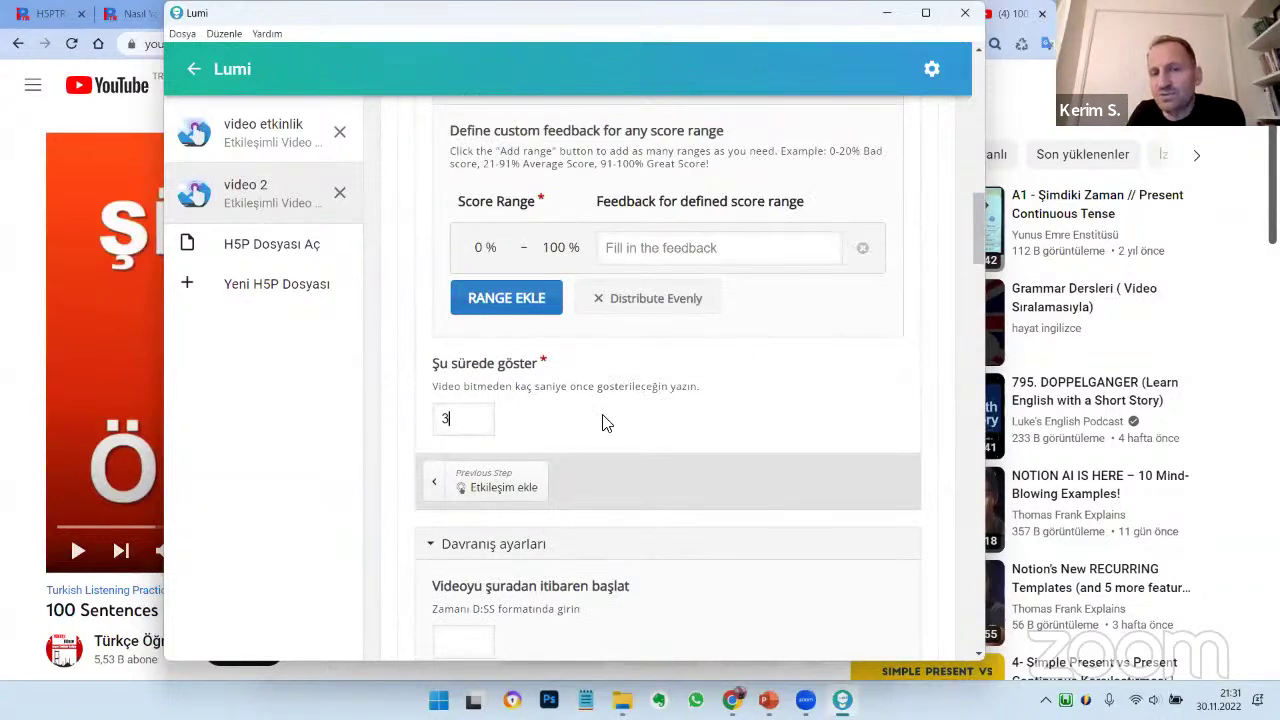
pyautogui.scroll(8, 605, 420)
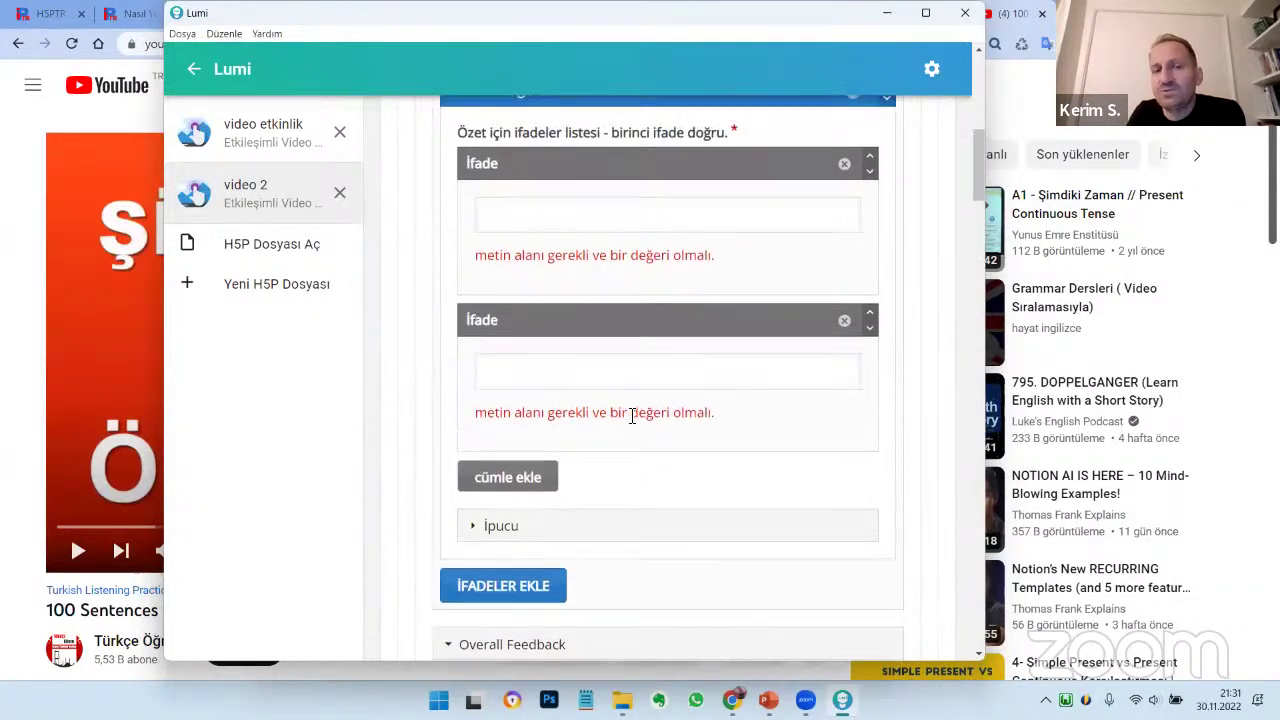
pyautogui.scroll(6, 632, 416)
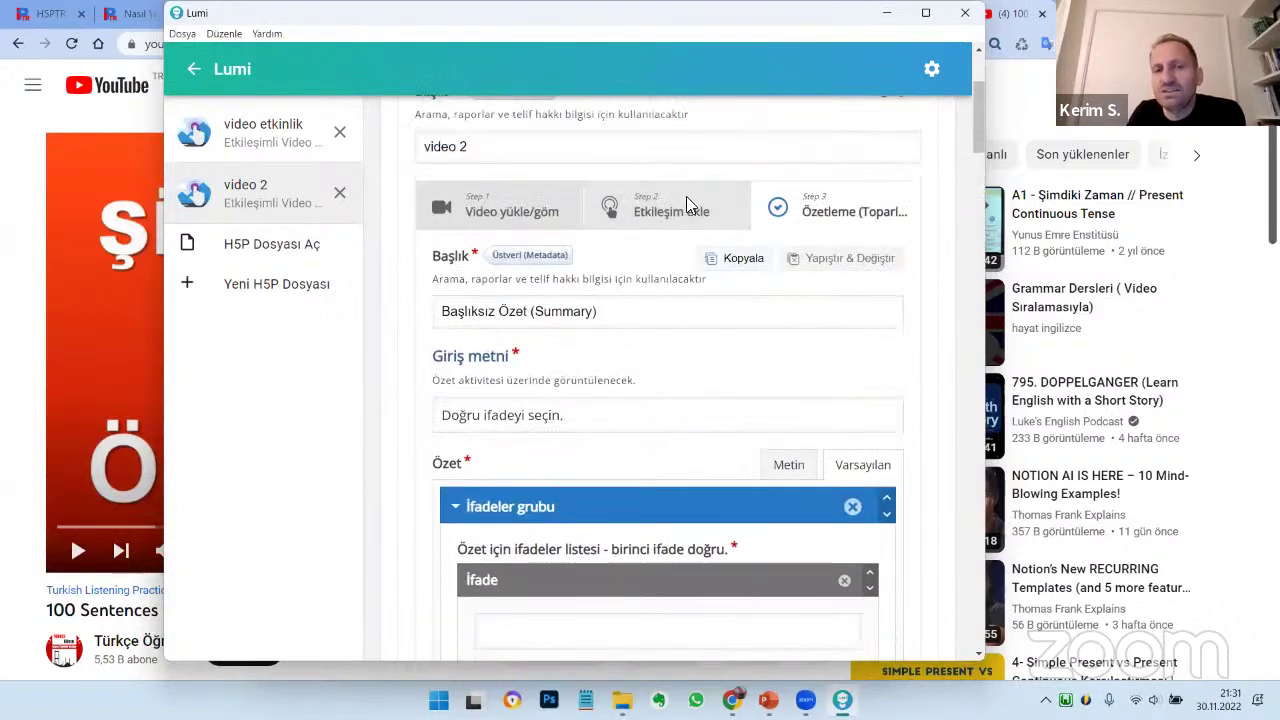
# Add a crossroads (Çapraz Yollar) interaction at 5:24
pyautogui.click(686, 200)
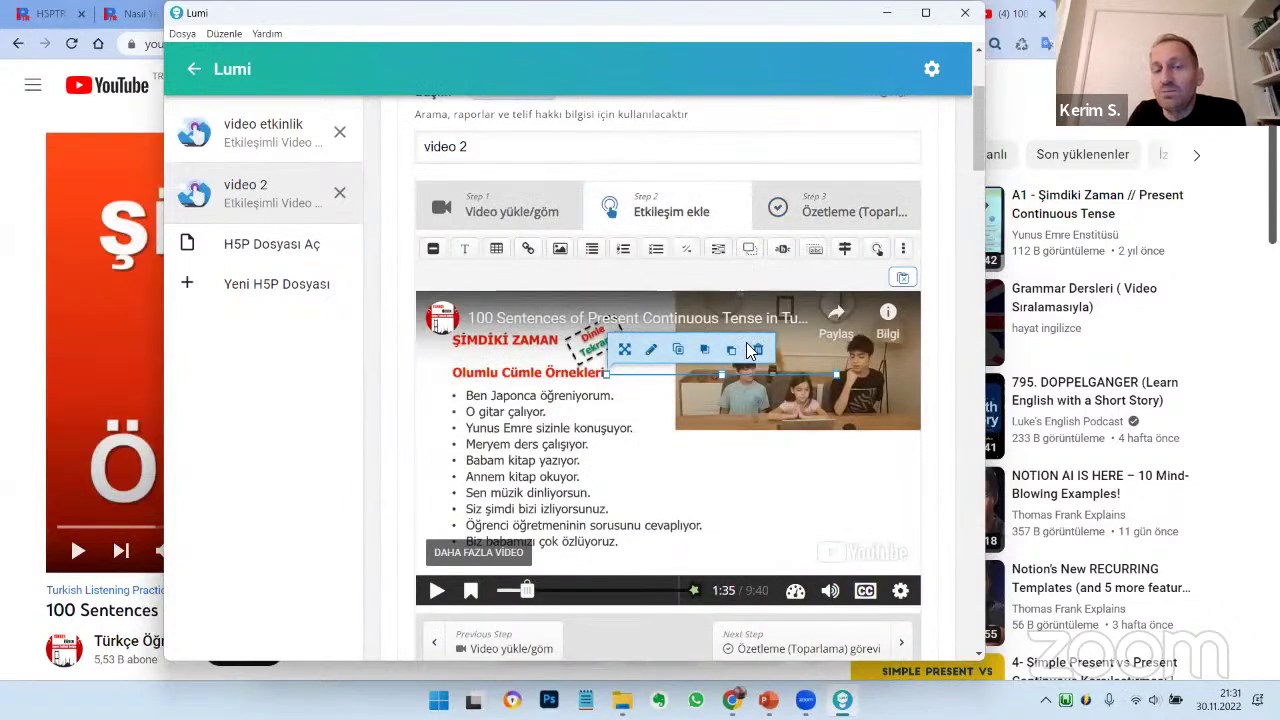
pyautogui.moveTo(529, 598); pyautogui.dragTo(597, 604)
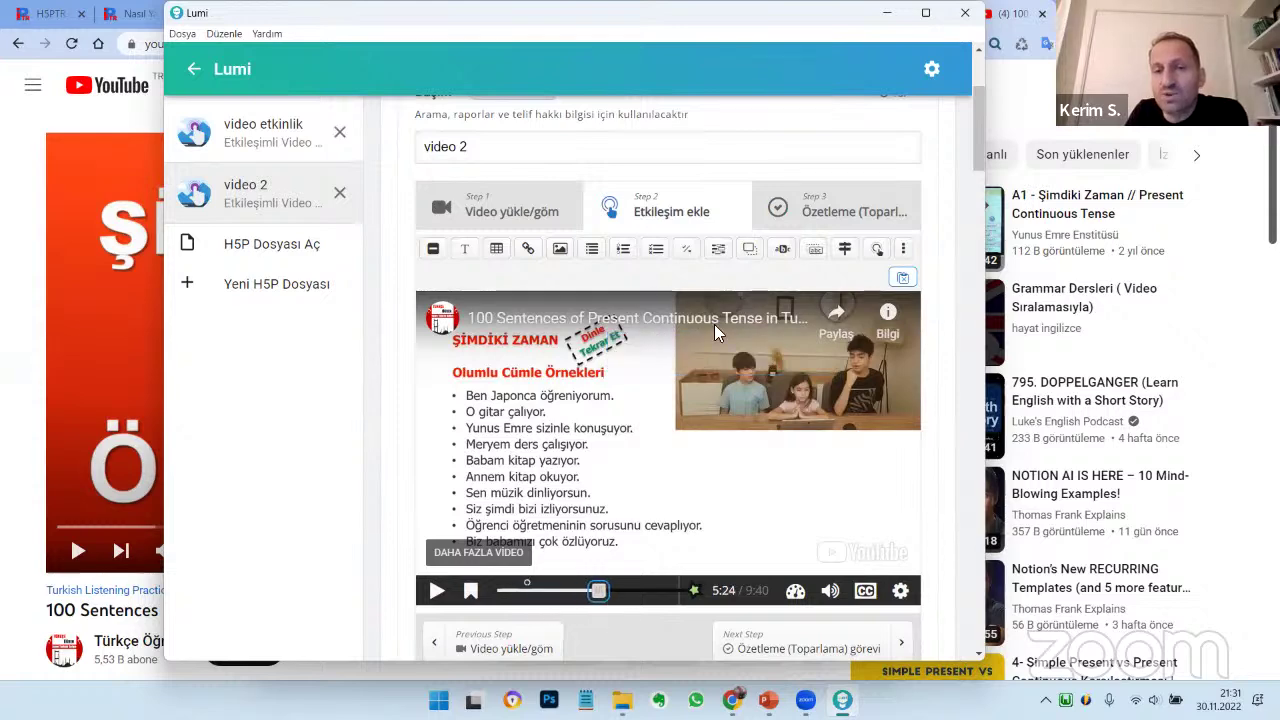
pyautogui.click(847, 250)
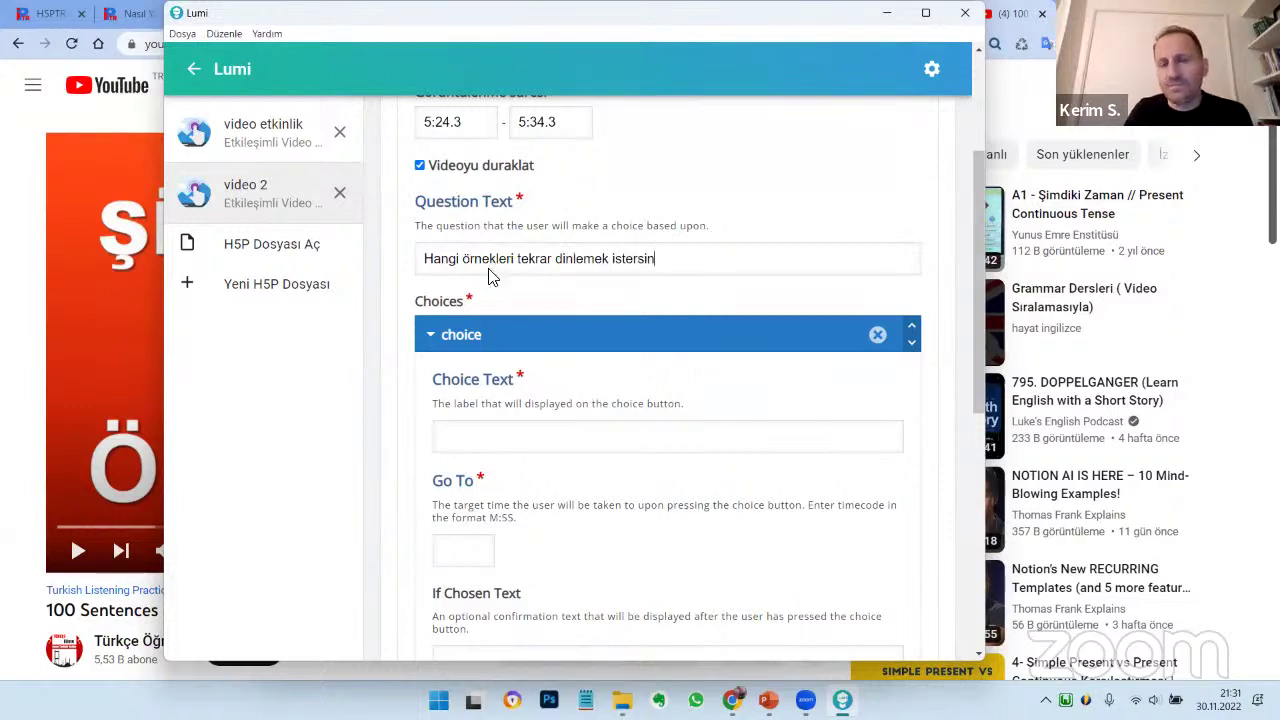
# Ask 'Hangi örnekleri tekrar dinlemek istersin?' with Şimdiki zaman→1:00 and Gelecek zaman→2:00
pyautogui.write('?')
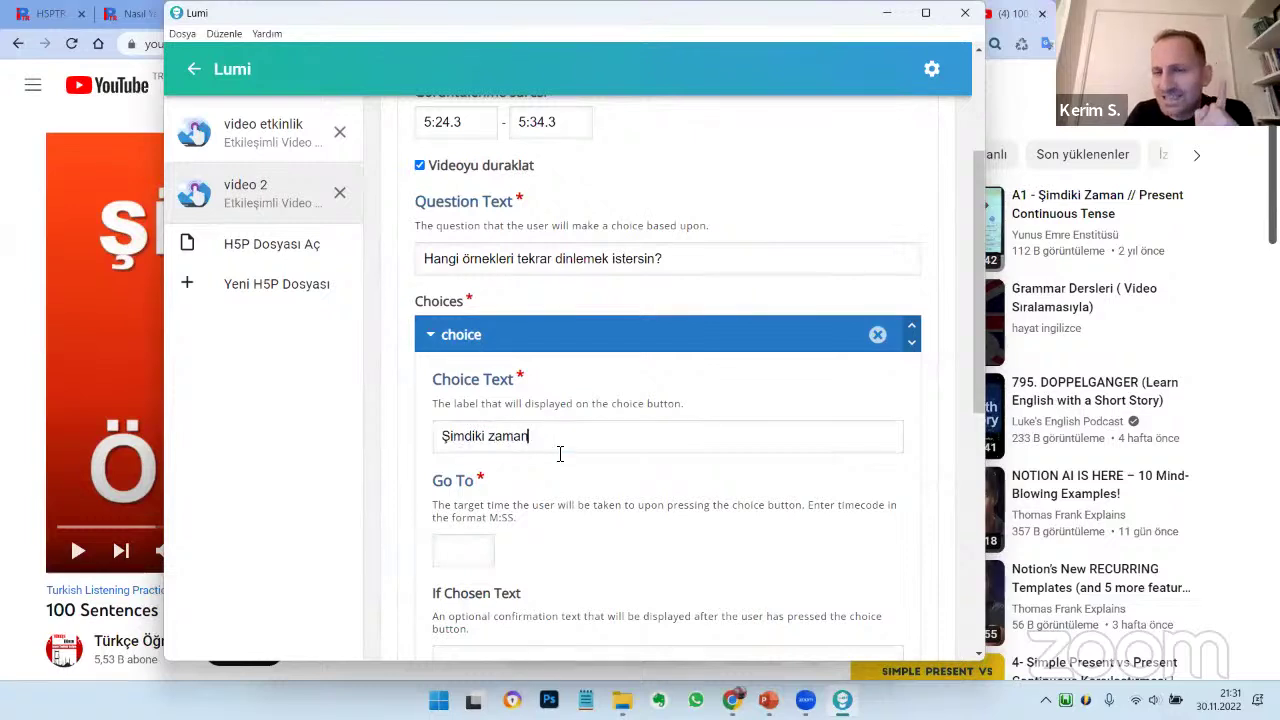
pyautogui.scroll(-3, 495, 490)
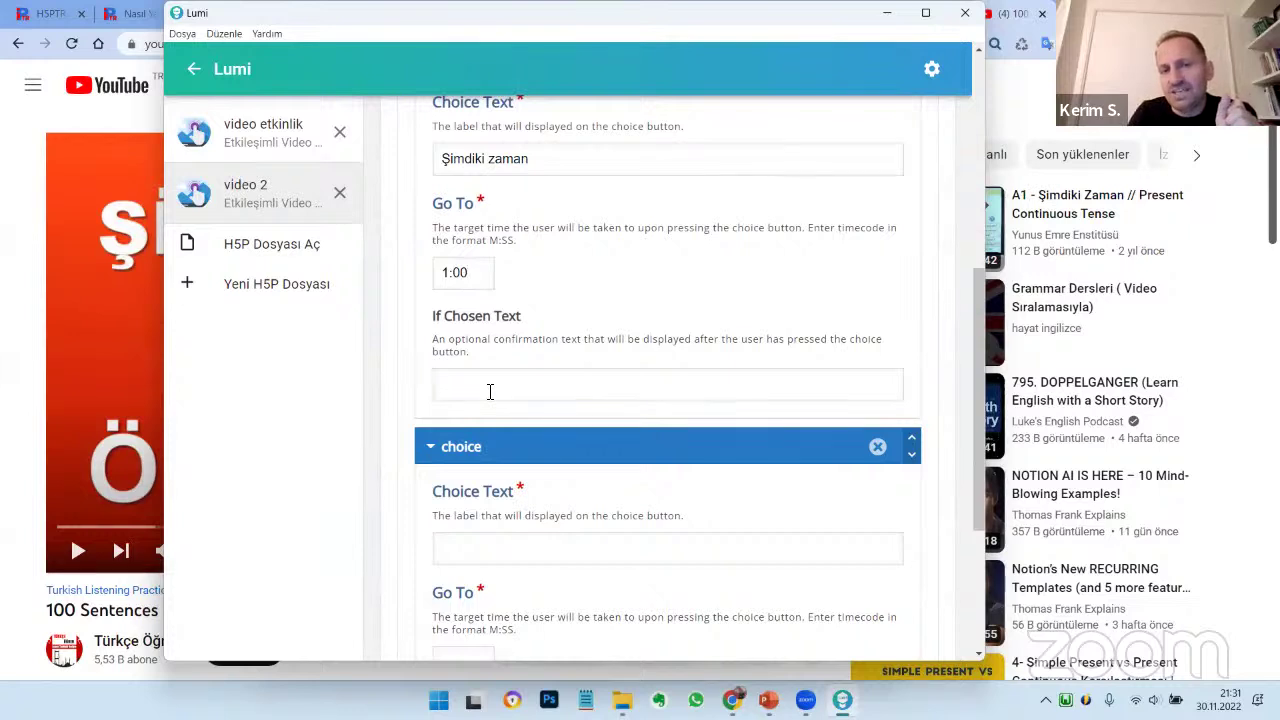
pyautogui.scroll(-3, 490, 391)
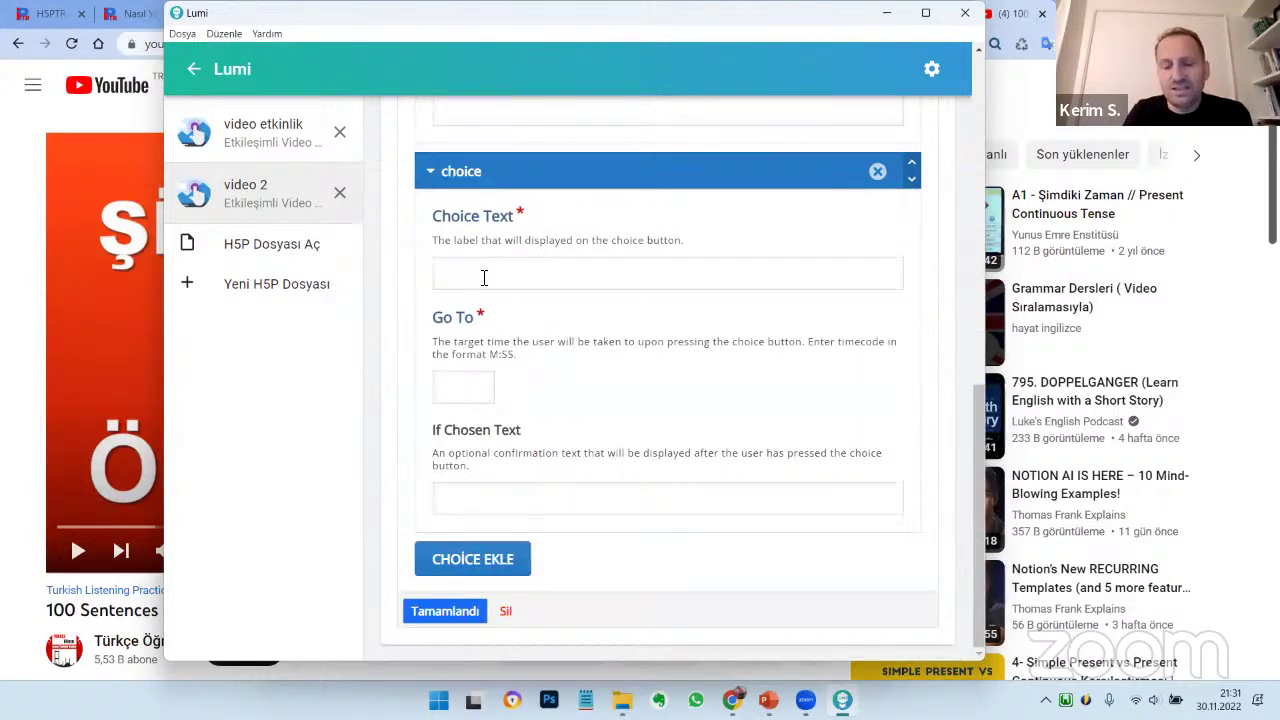
pyautogui.write('ek zaman')
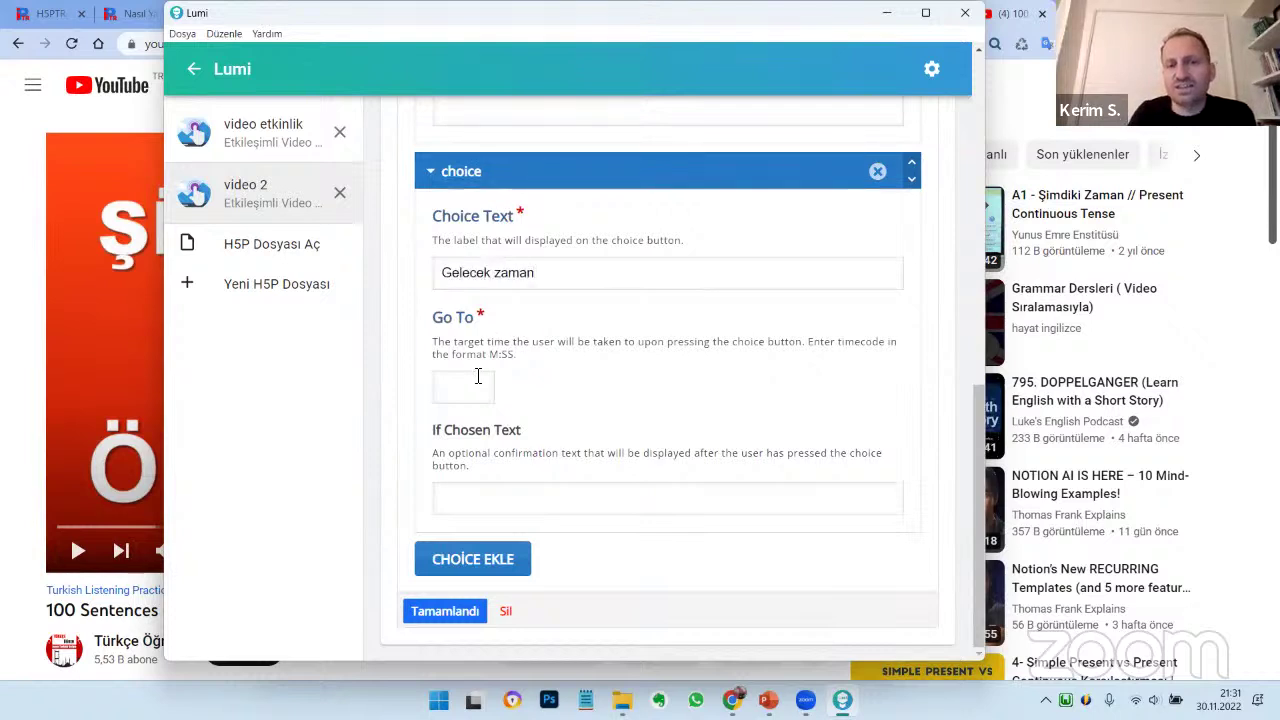
pyautogui.click(478, 378)
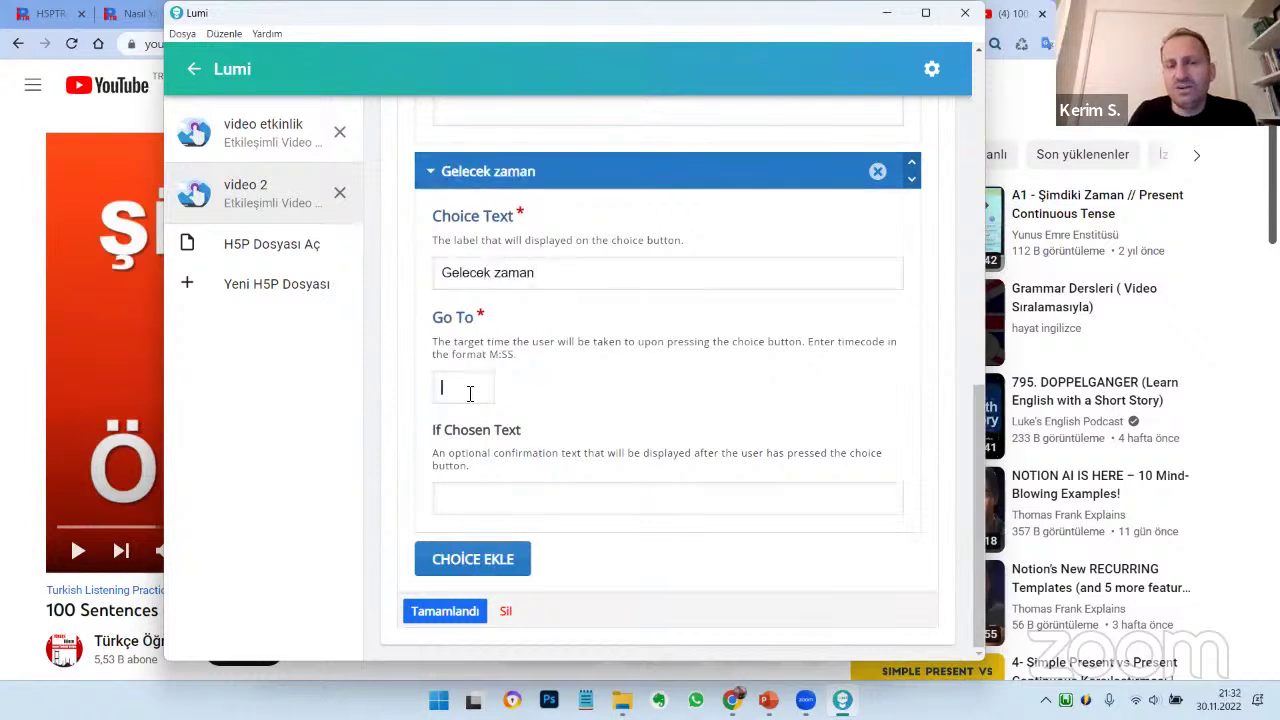
pyautogui.write('2:00')
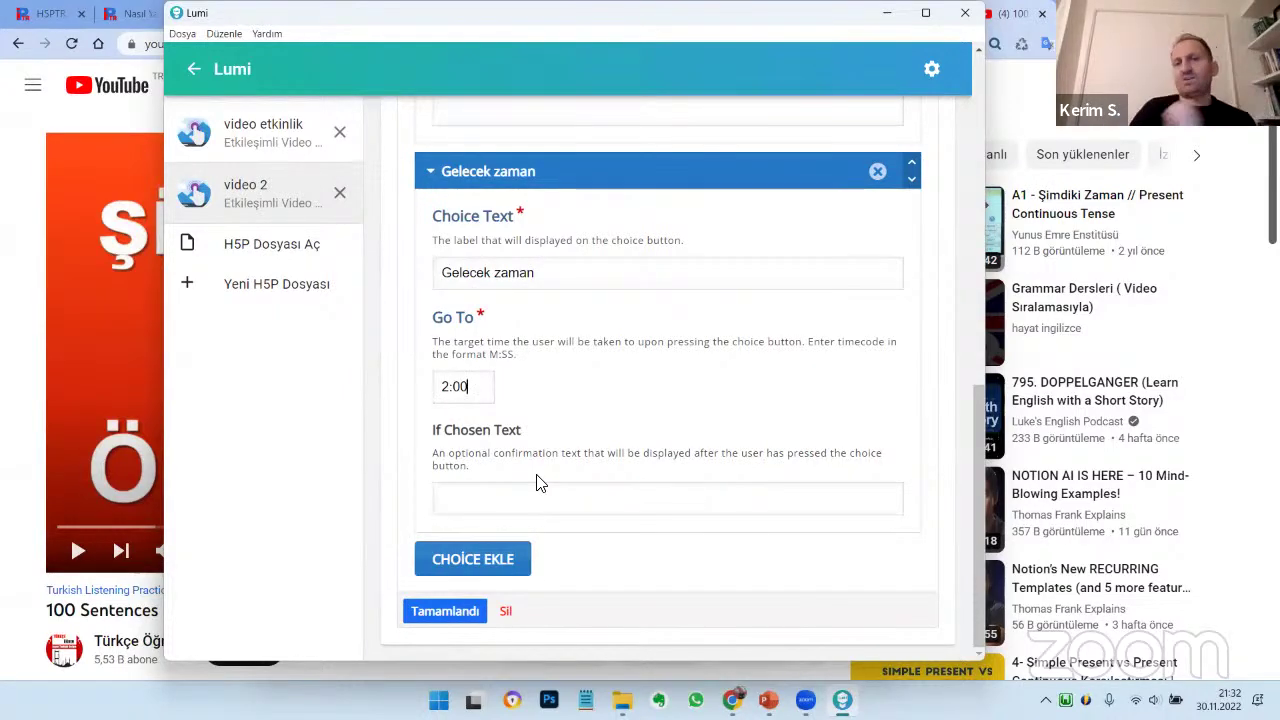
pyautogui.scroll(6, 535, 475)
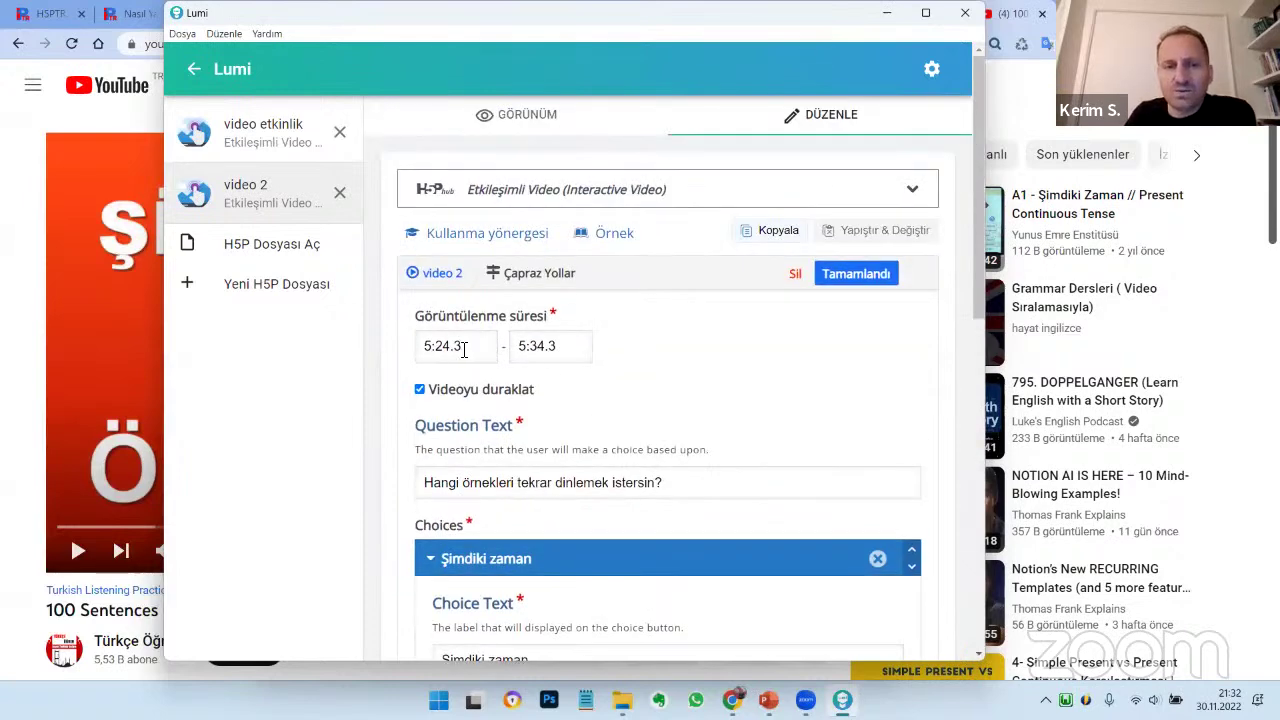
pyautogui.click(853, 275)
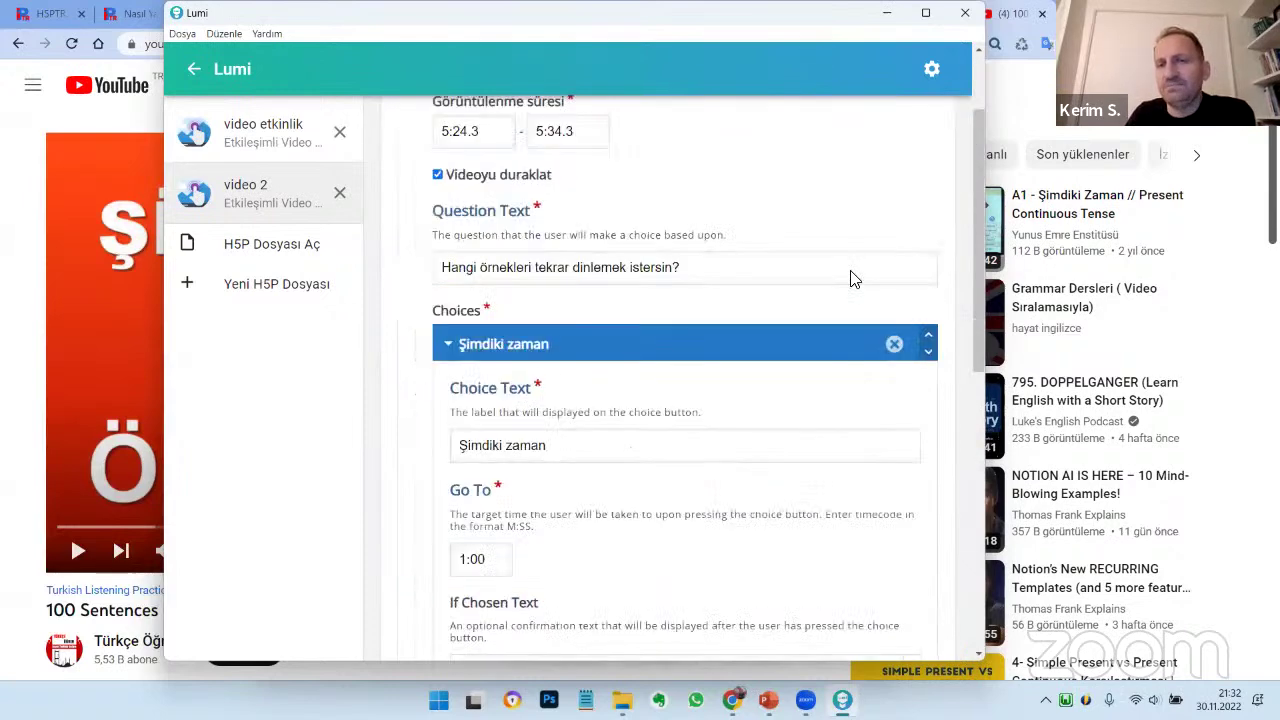
# Move the crossroads box to the video's right and widen it leftward
pyautogui.scroll(-2, 806, 367)
pyautogui.moveTo(700, 362); pyautogui.dragTo(917, 455)
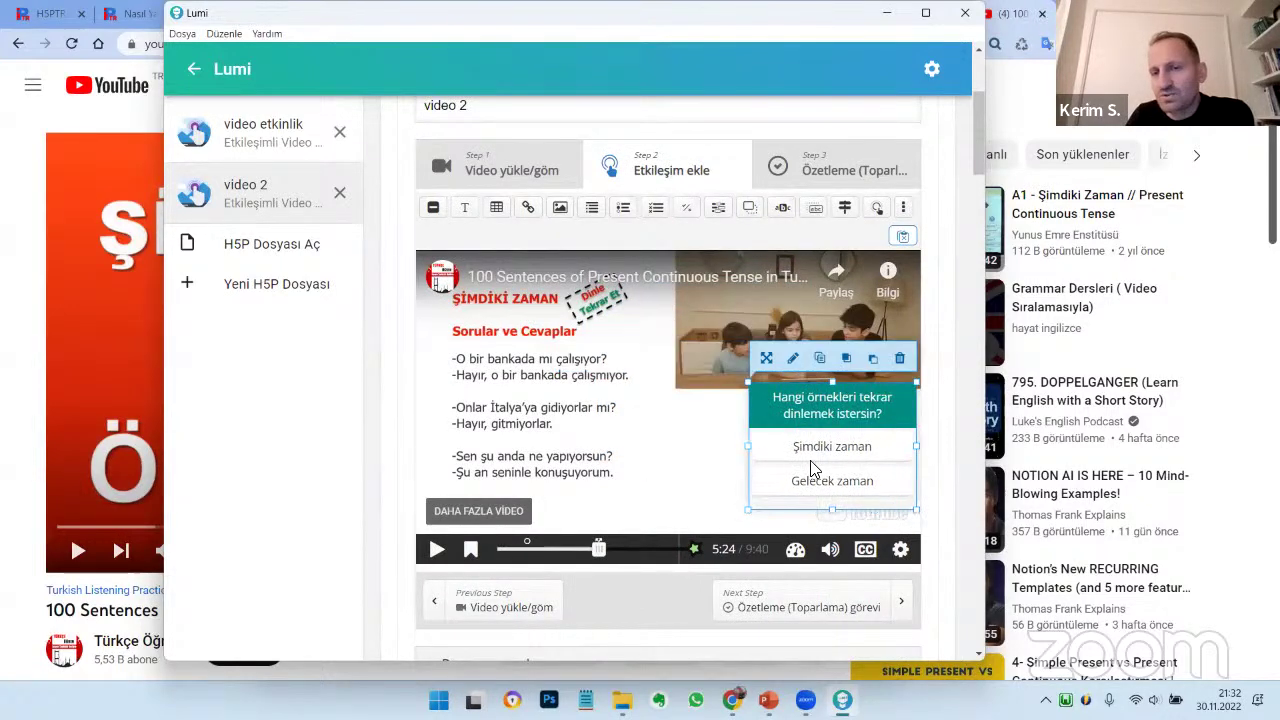
pyautogui.moveTo(745, 447); pyautogui.dragTo(698, 451)
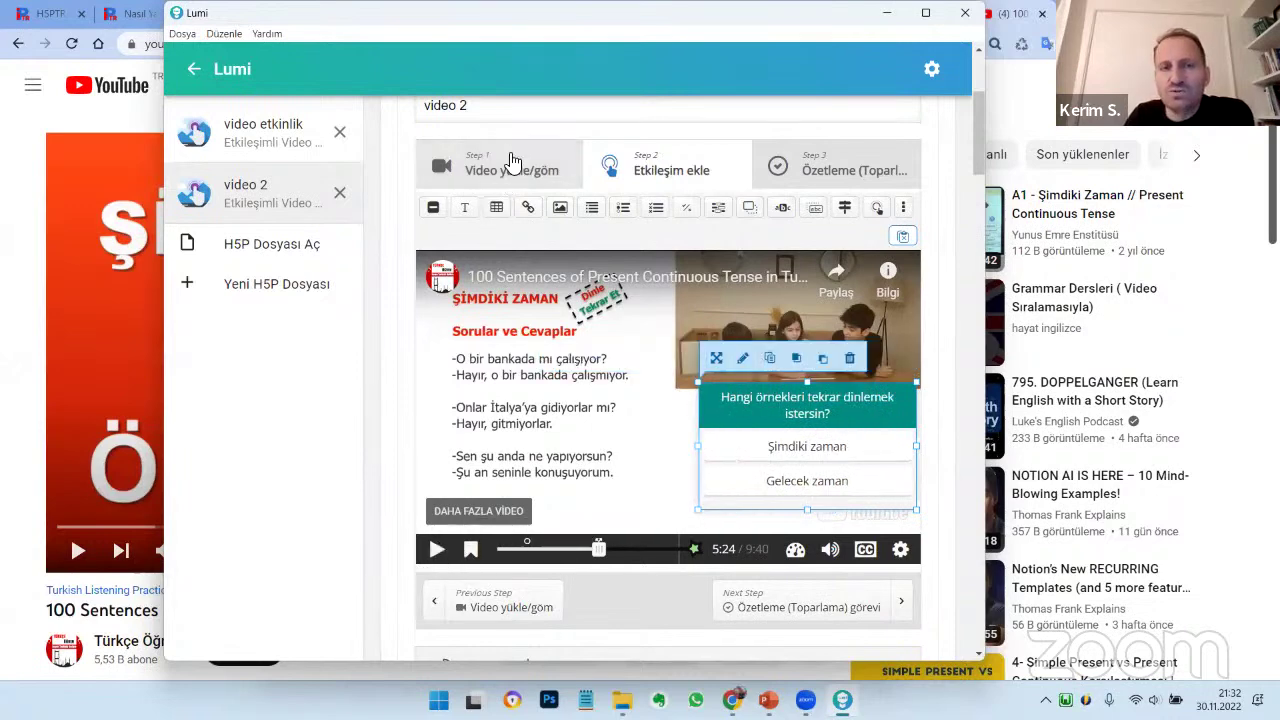
pyautogui.scroll(3, 488, 118)
pyautogui.click(500, 117)
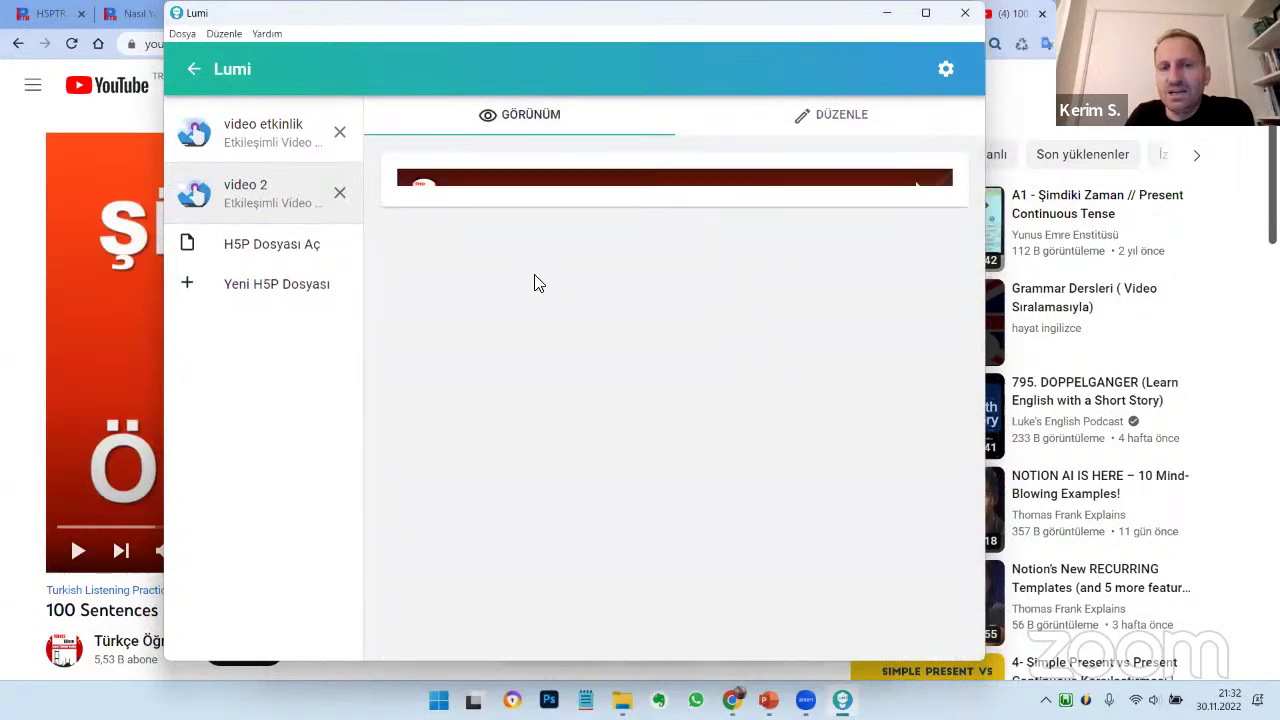
# In the preview, choose Şimdiki zaman at 5:24 and confirm playback jumps back to 1:00
pyautogui.moveTo(443, 503); pyautogui.dragTo(578, 507)
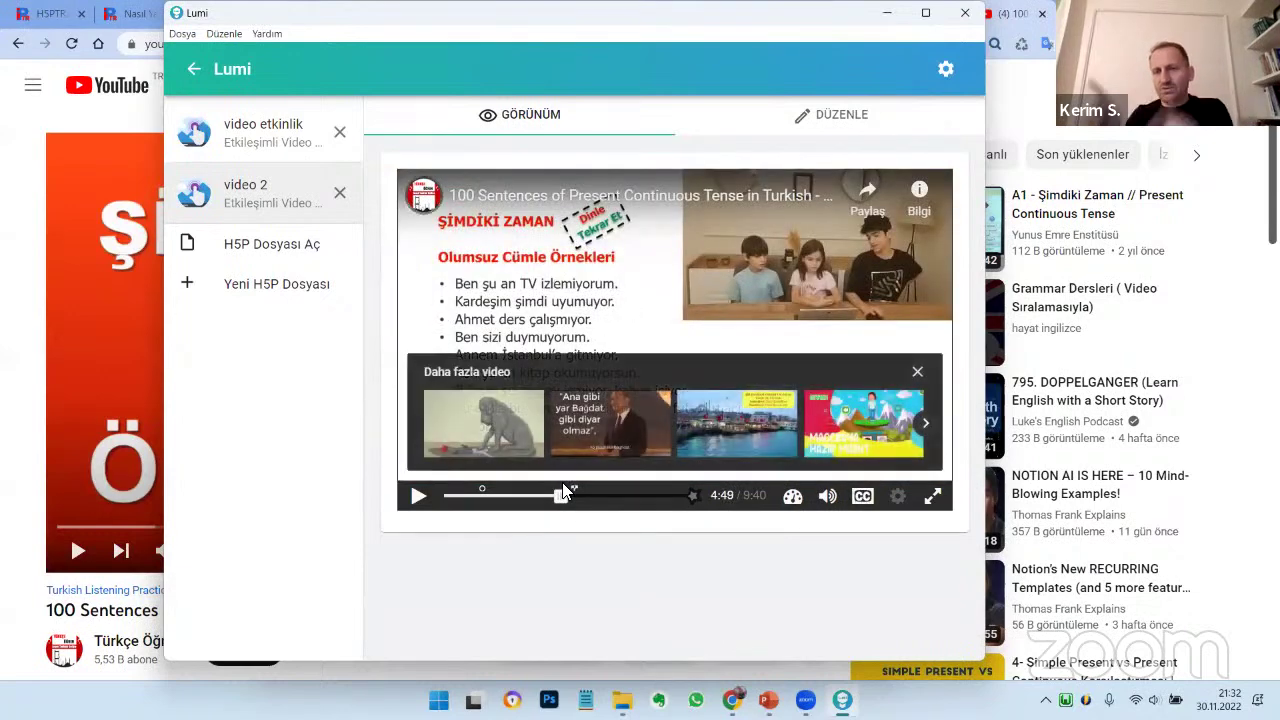
pyautogui.click(917, 372)
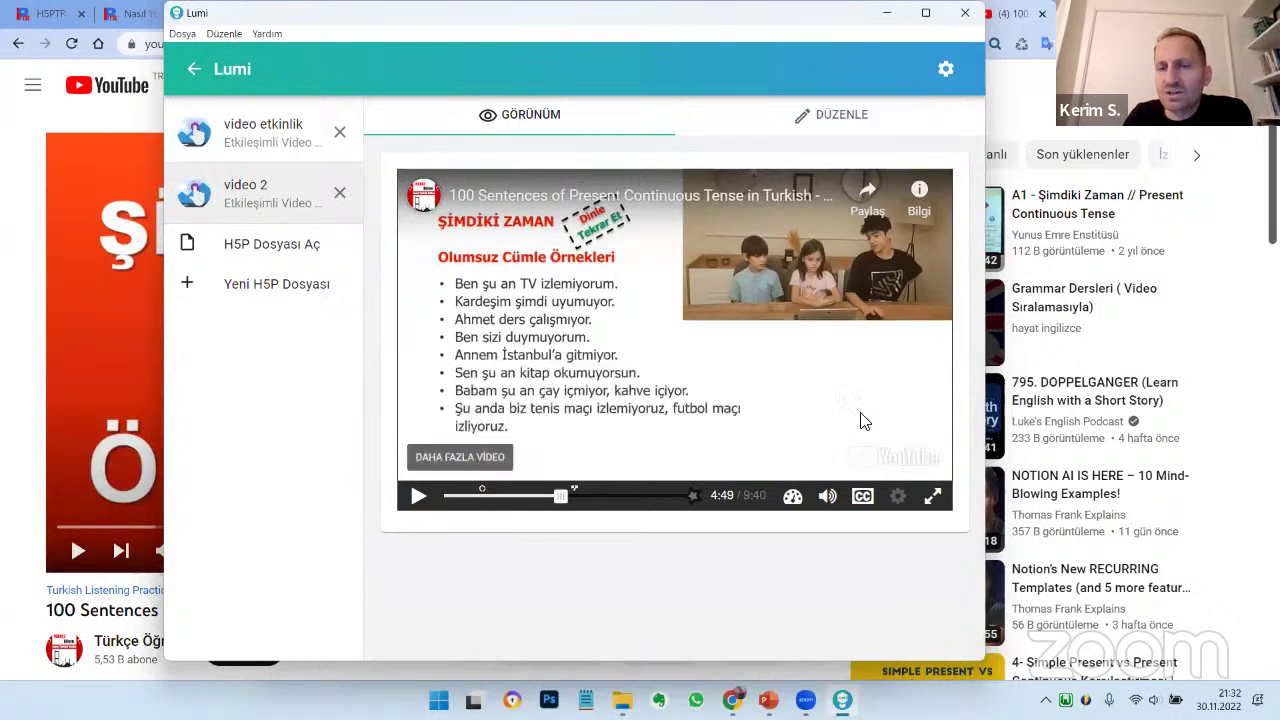
pyautogui.click(421, 500)
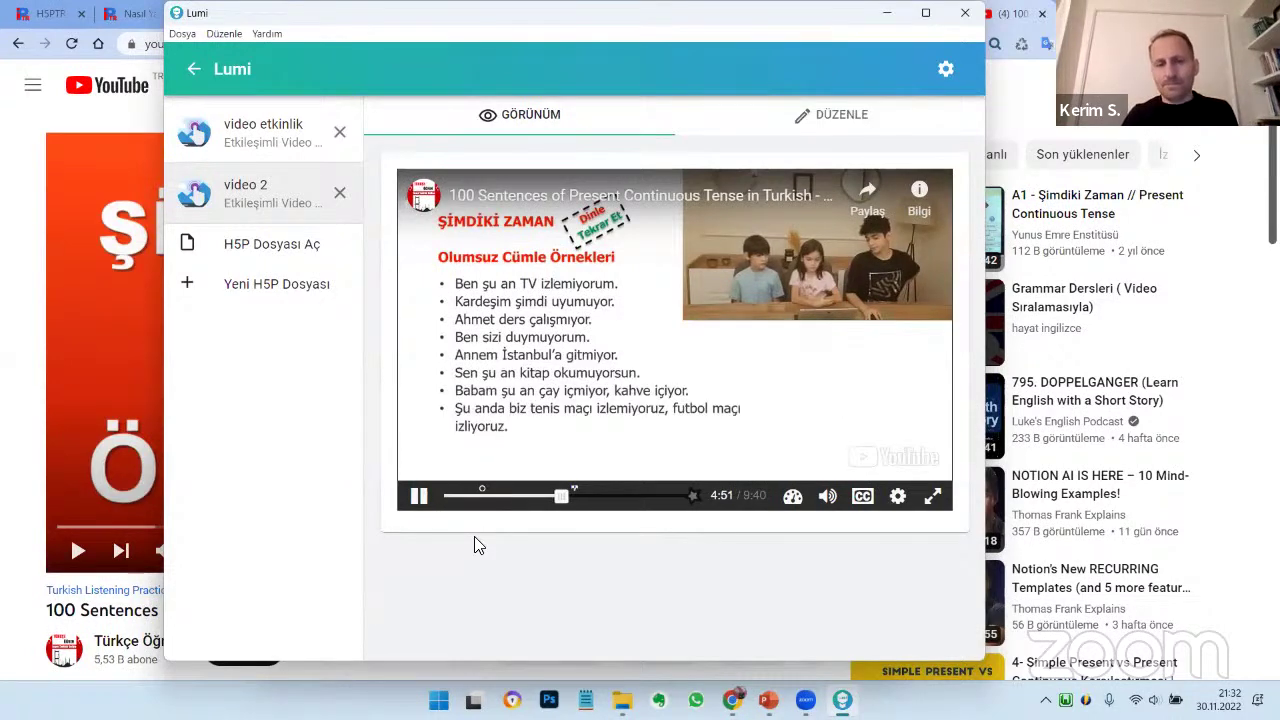
pyautogui.click(570, 497)
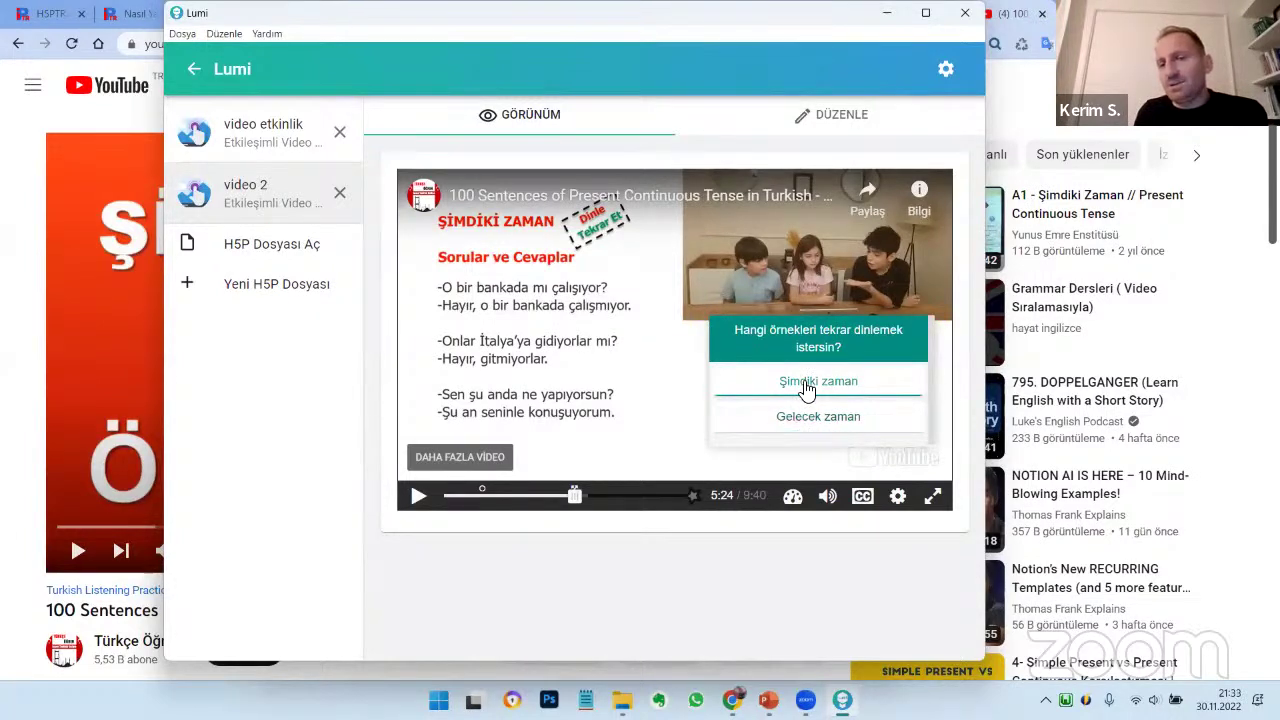
pyautogui.click(806, 386)
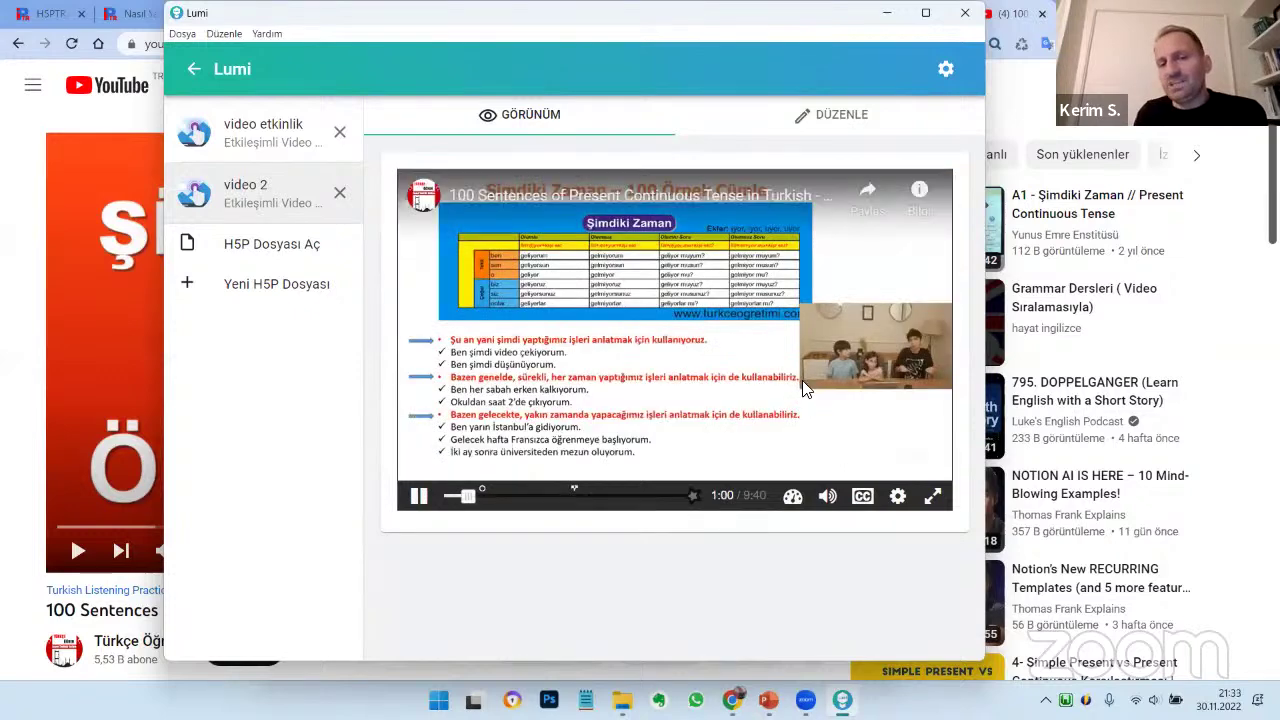
pyautogui.click(418, 496)
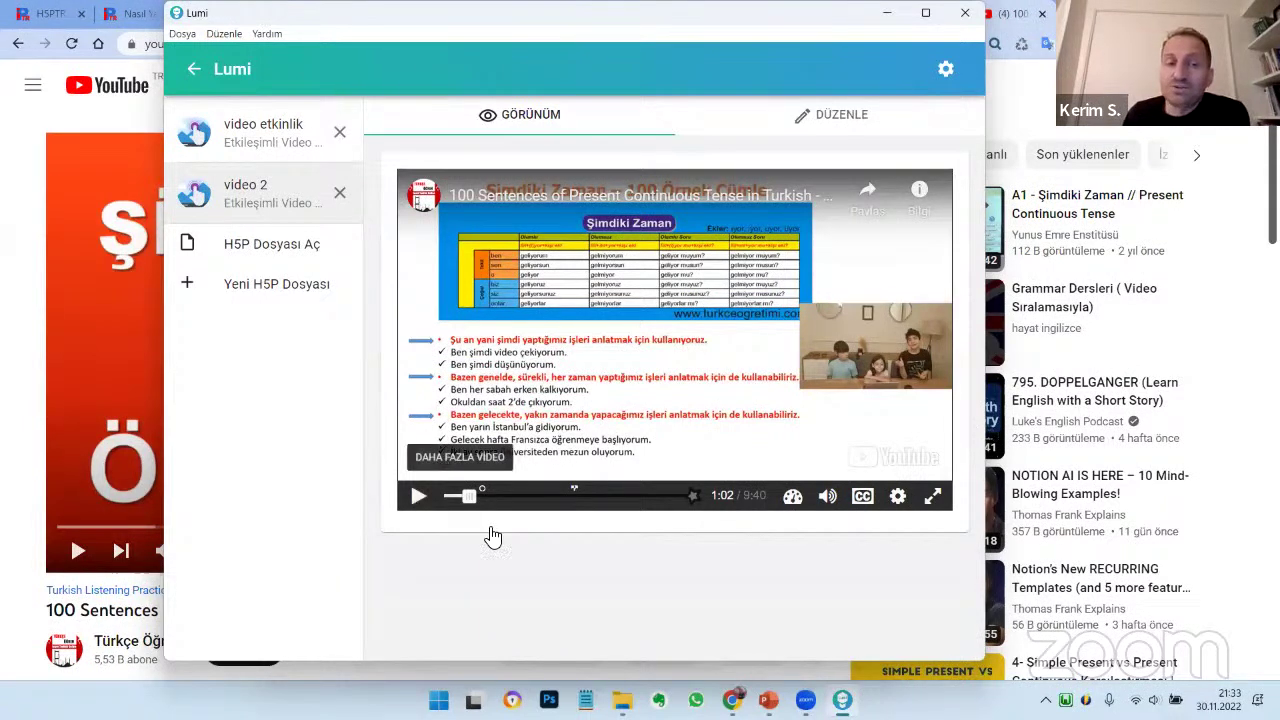
# Return to the DÜZENLE editor, shift the Lumi window left and make it shorter
pyautogui.click(849, 125)
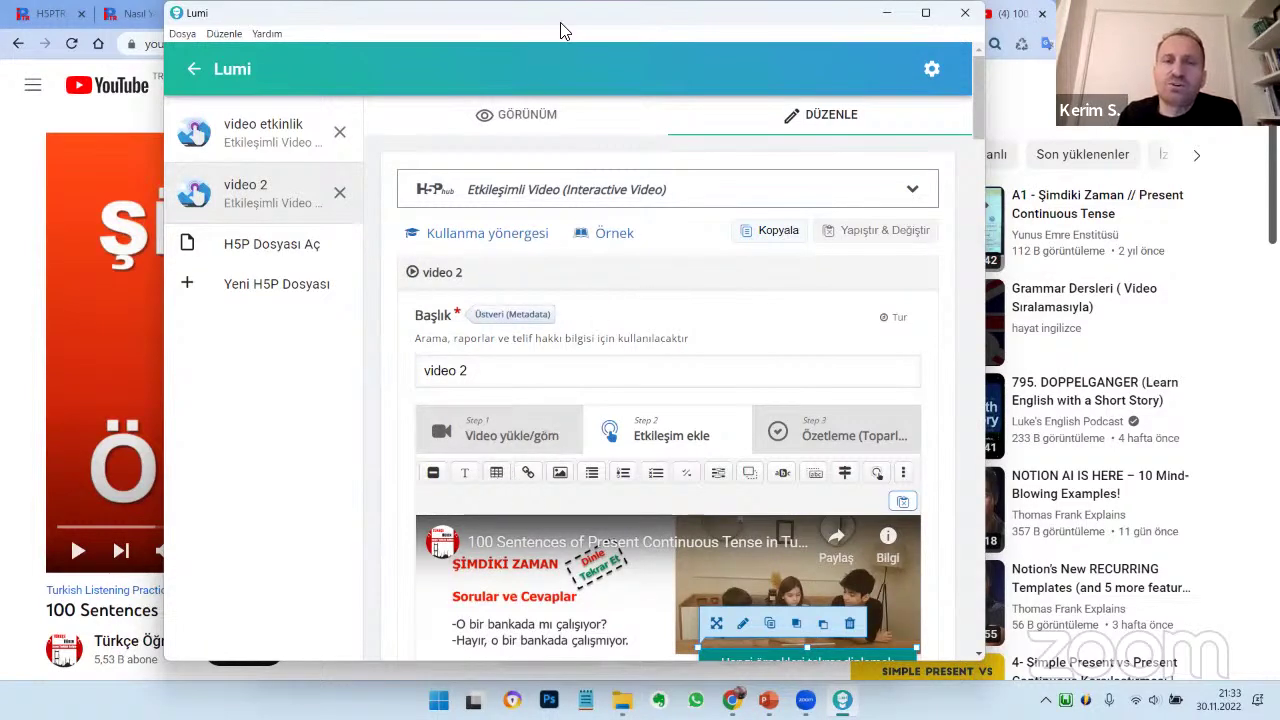
pyautogui.moveTo(543, 23); pyautogui.dragTo(488, 26)
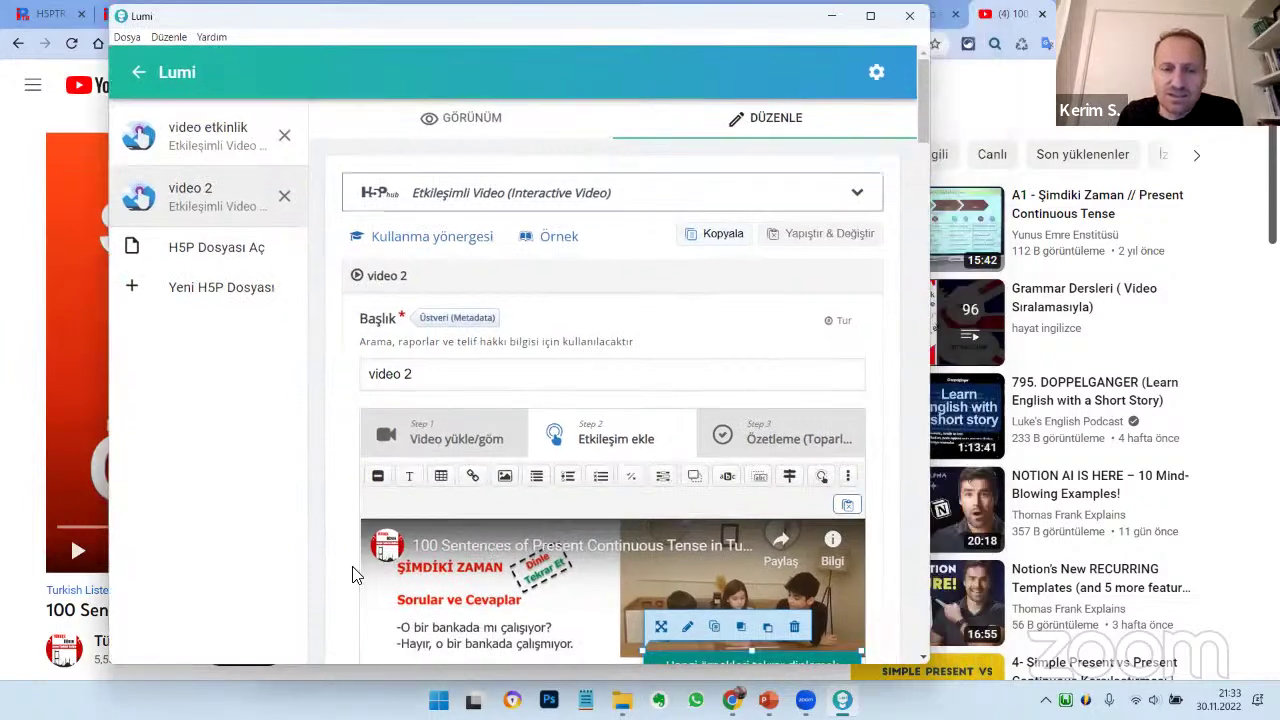
pyautogui.moveTo(354, 569); pyautogui.dragTo(160, 585)
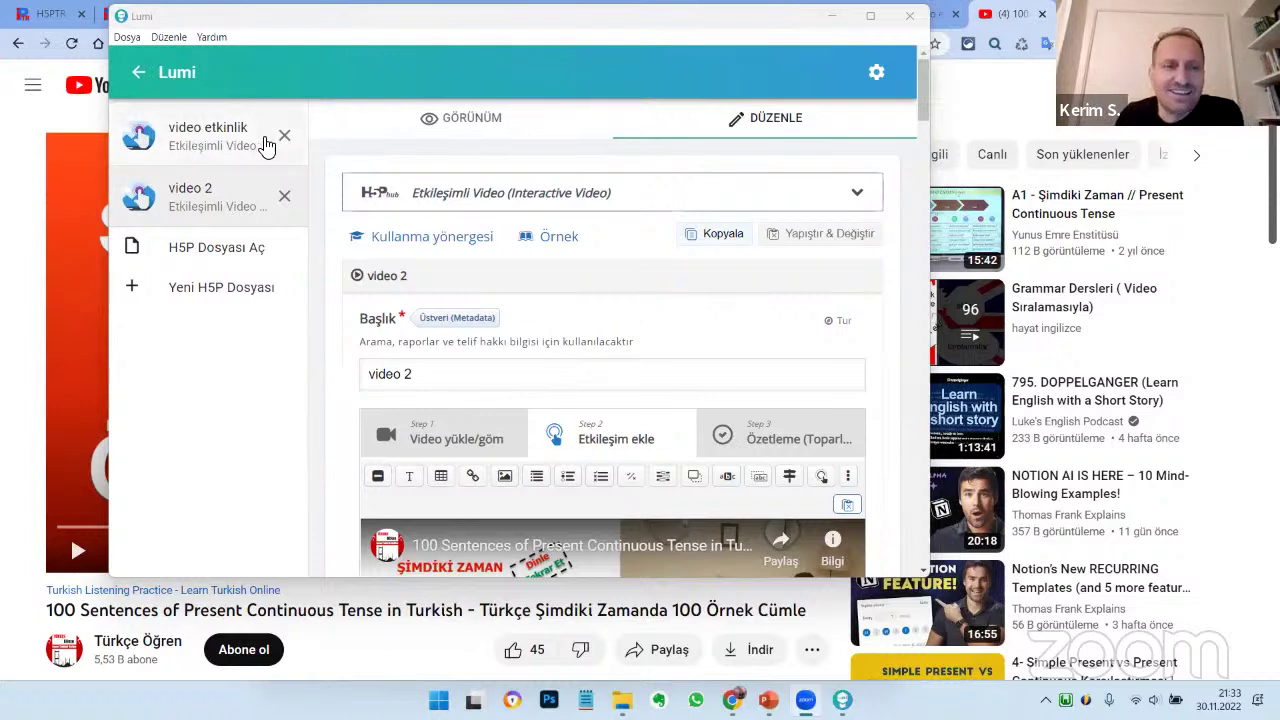
# Cancel the Aç dialog and close the video 2 and video etkinlik files
pyautogui.click(233, 253)
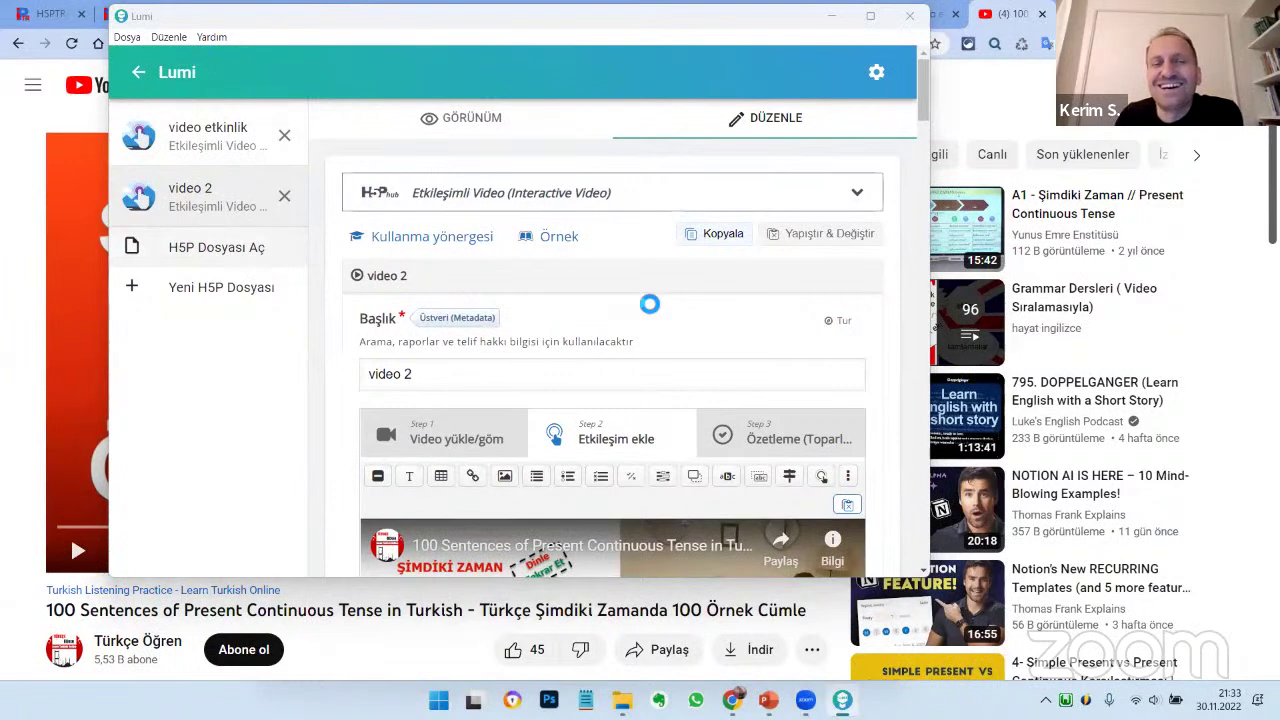
pyautogui.click(731, 43)
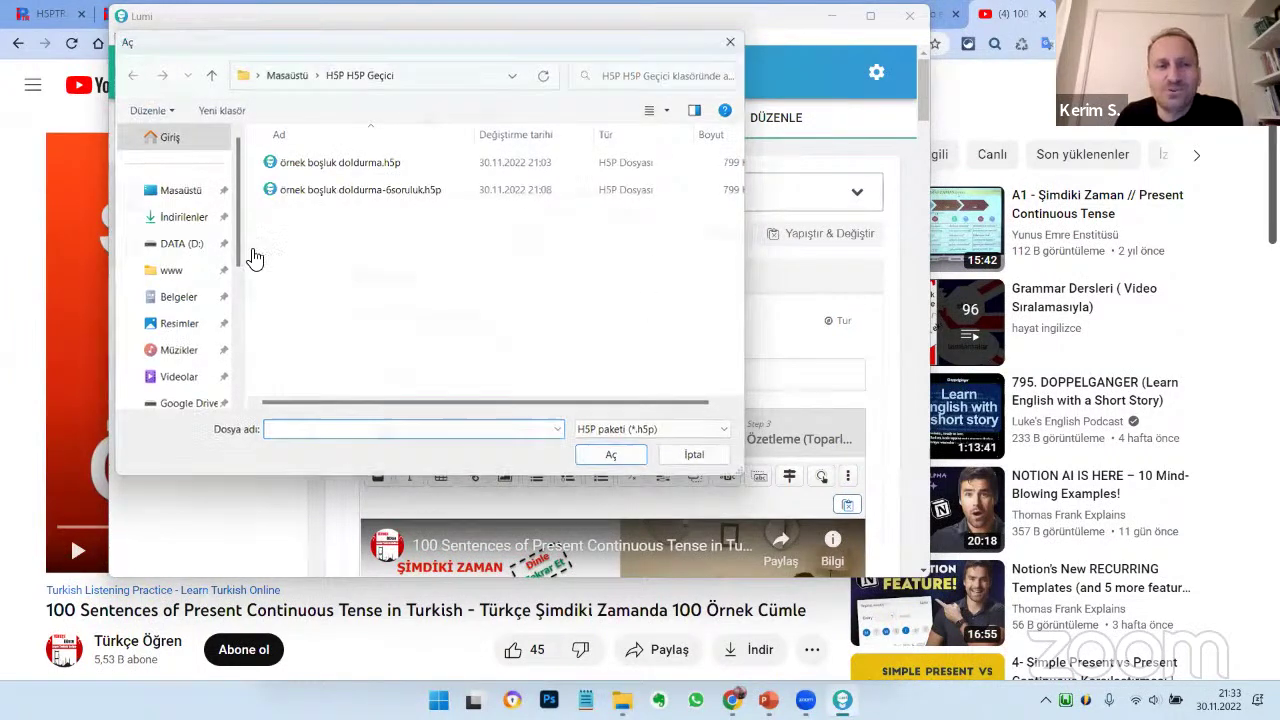
pyautogui.click(286, 194)
pyautogui.click(286, 134)
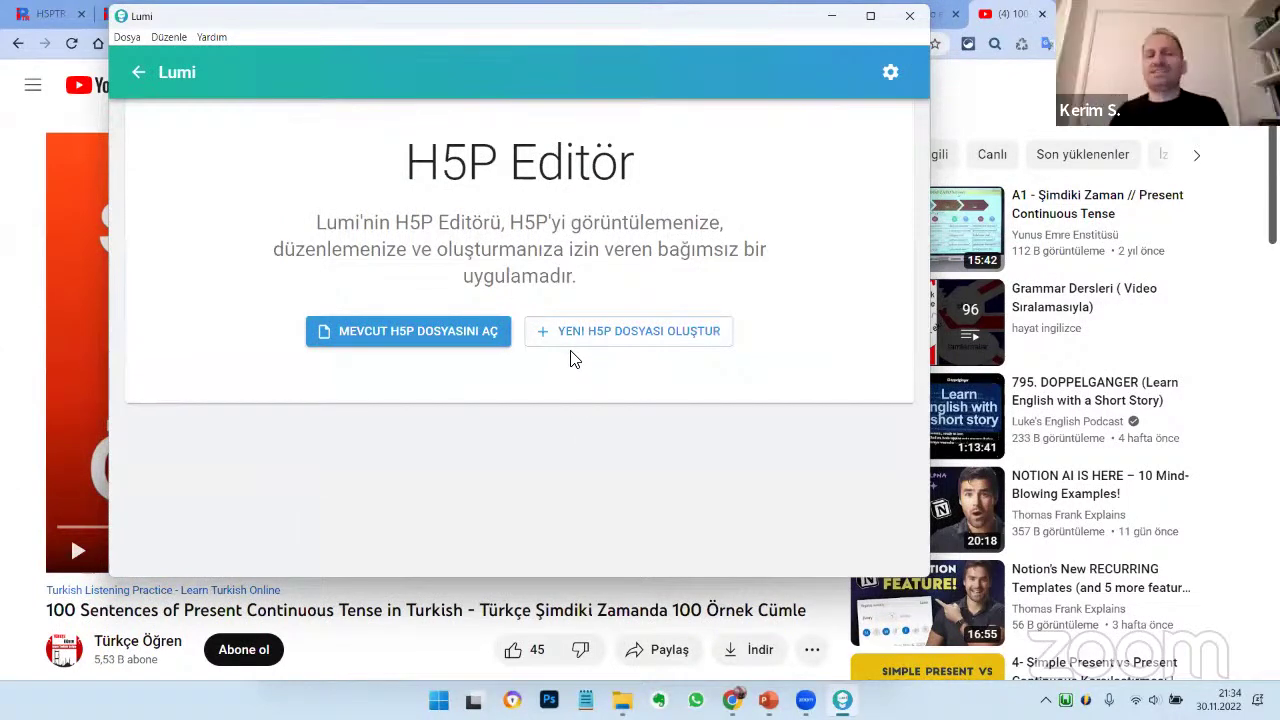
# Start a new H5P file and search the content types for 'etkileş'
pyautogui.click(620, 340)
pyautogui.click(476, 280)
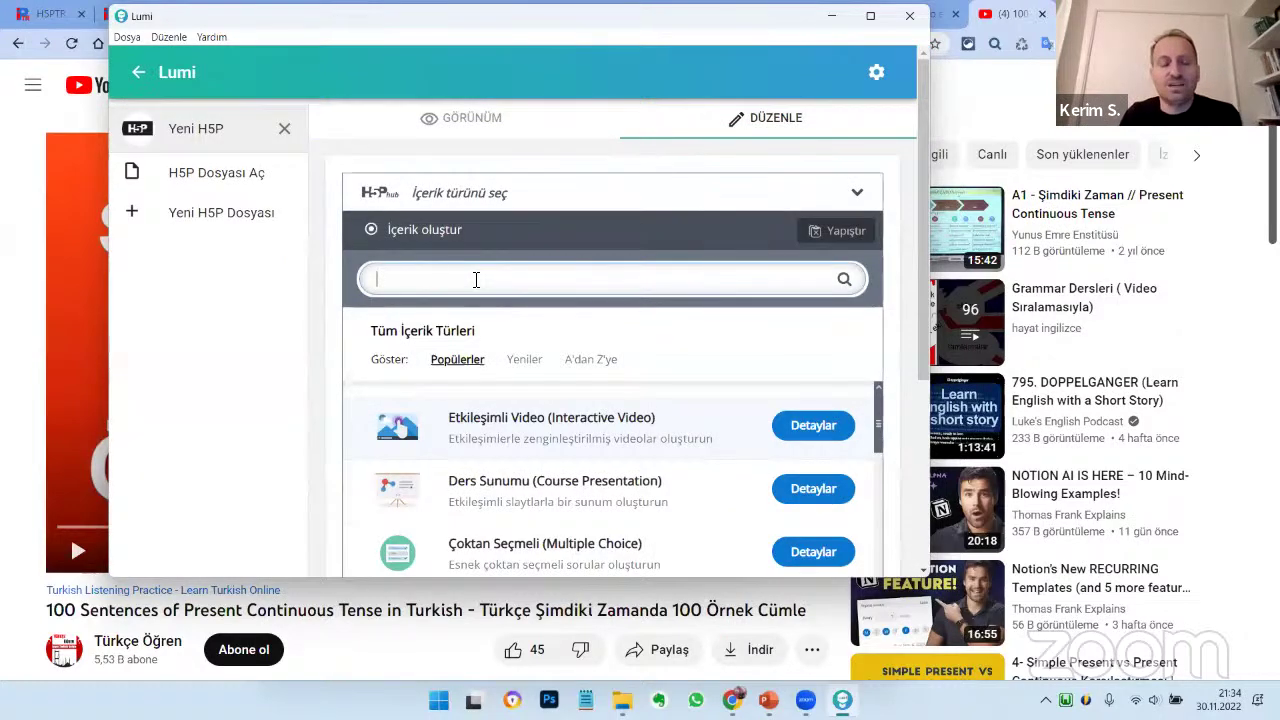
pyautogui.write('etkileş')
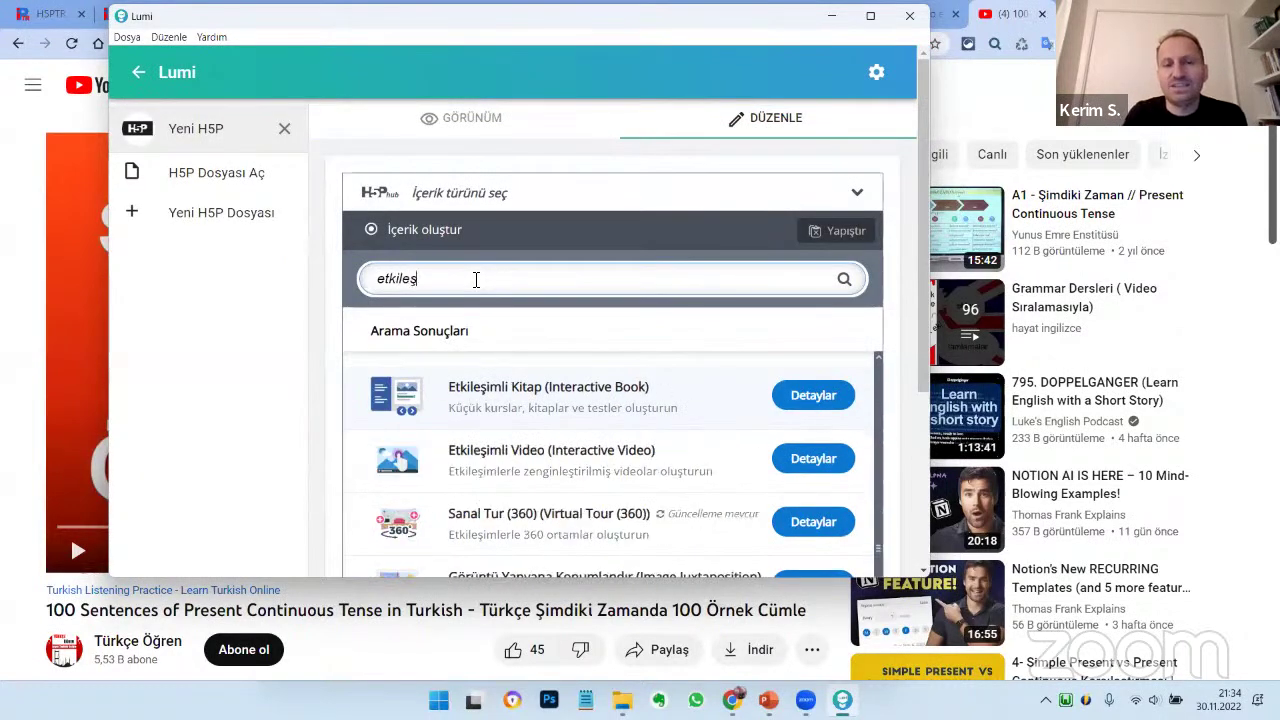
# Create an Interactive Book titled 'deneme etkileşimli kitap'
pyautogui.click(562, 395)
pyautogui.scroll(-10, 758, 498)
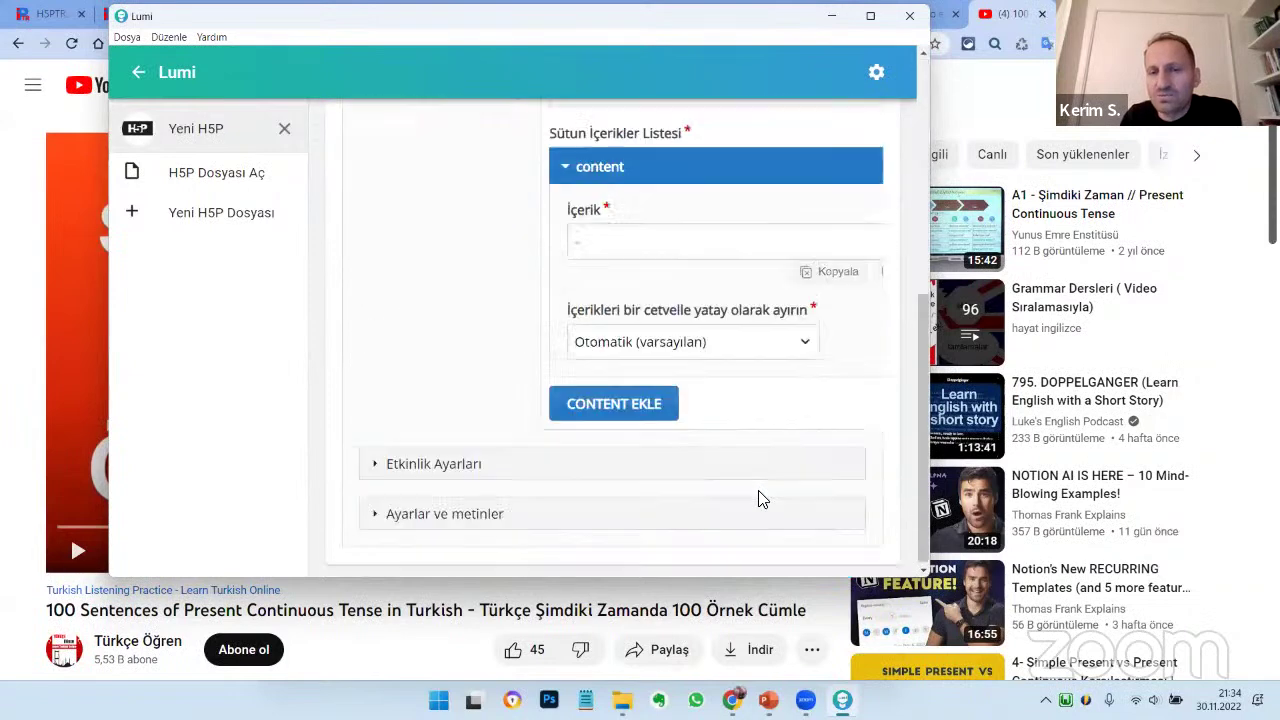
pyautogui.scroll(5, 762, 500)
pyautogui.scroll(-3, 762, 500)
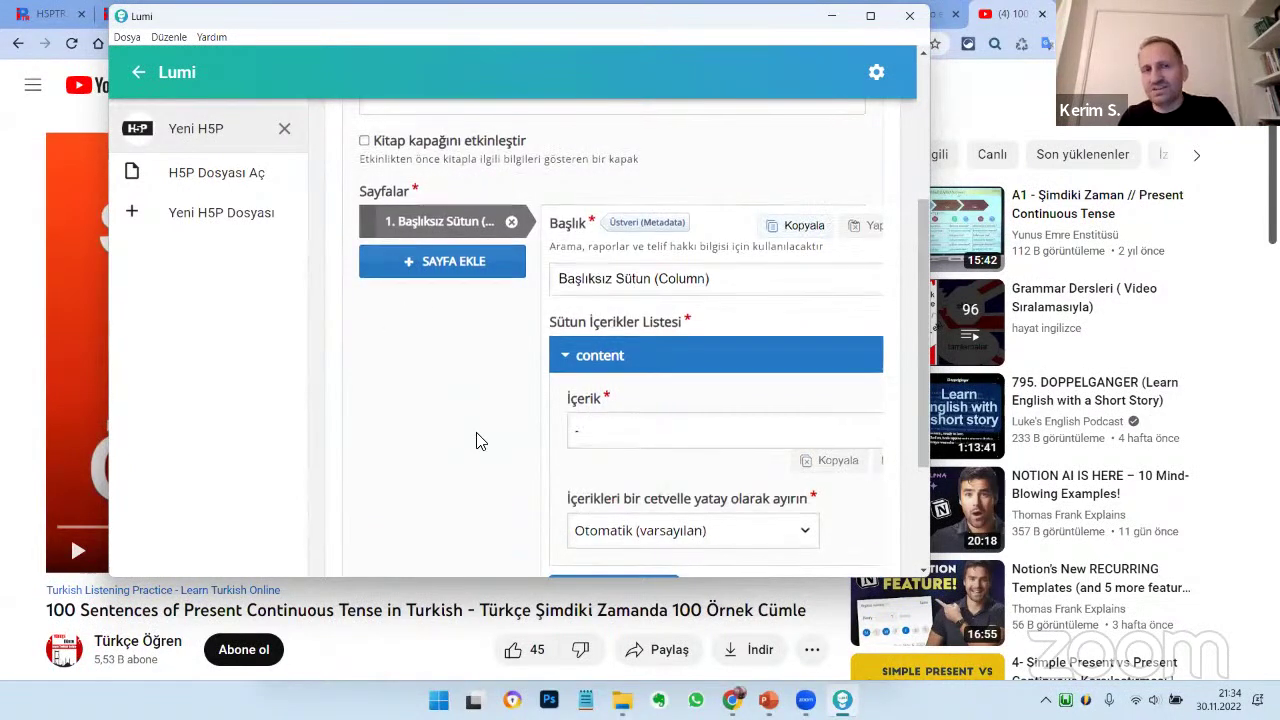
pyautogui.scroll(3, 452, 375)
pyautogui.click(452, 375)
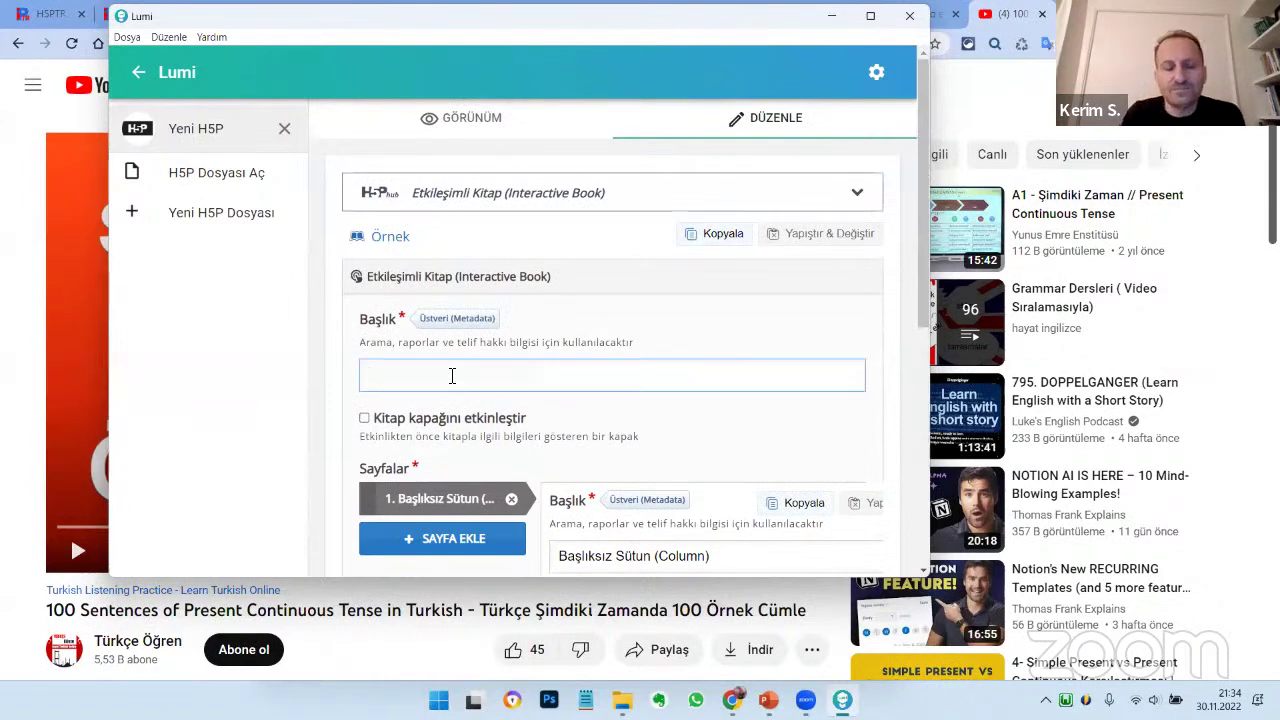
pyautogui.write('deneme etkileşimli kitap')
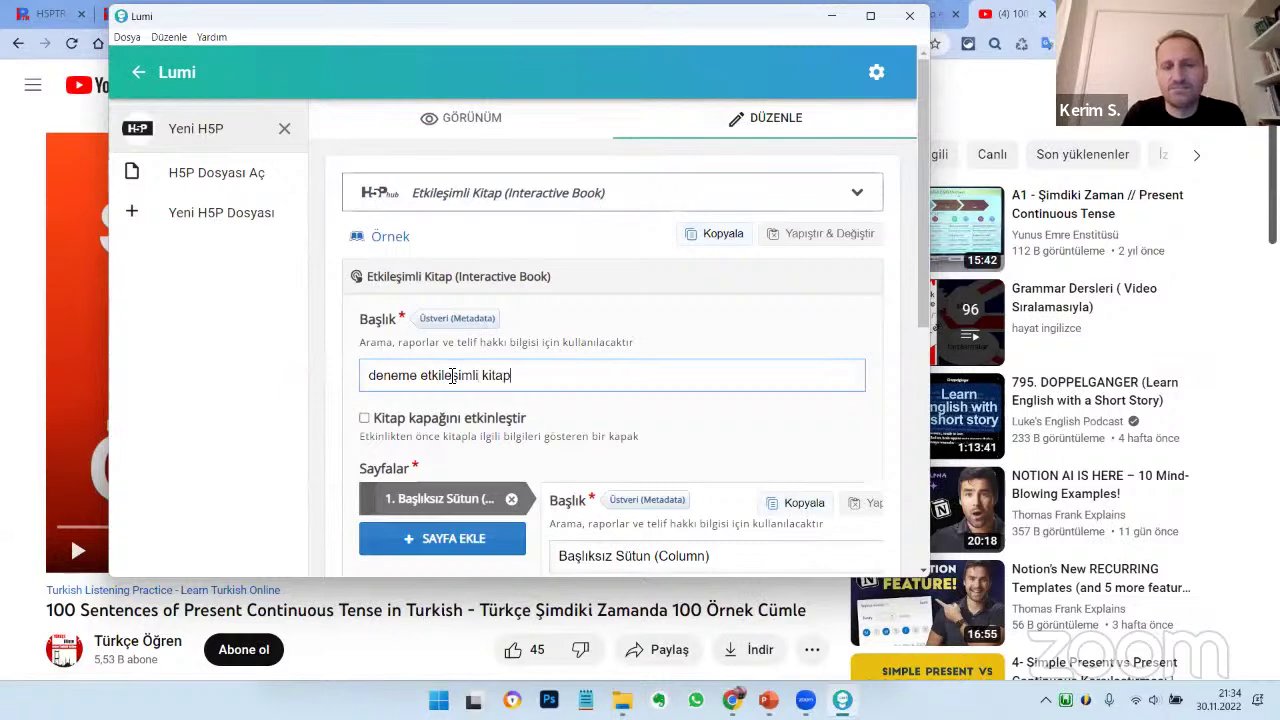
pyautogui.scroll(-5, 452, 378)
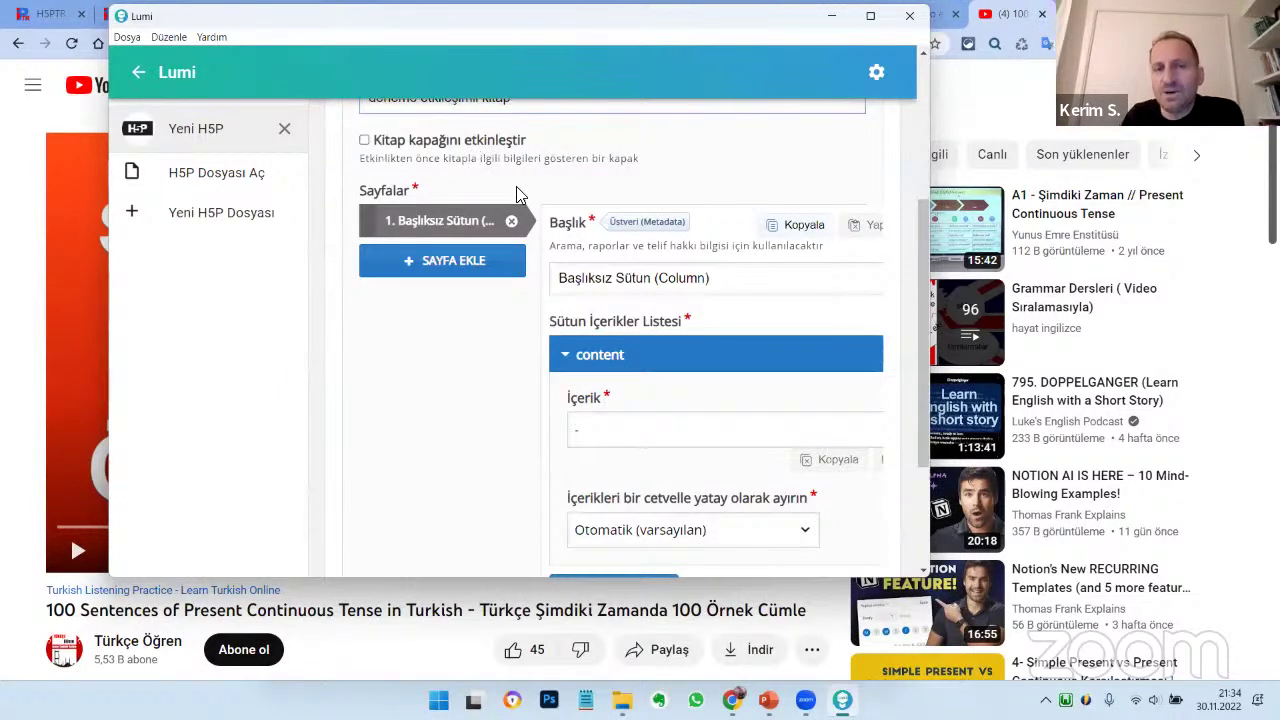
pyautogui.scroll(2, 472, 222)
# Enable the book cover with the description 'eTKİLEŞİMLİ KİTABA hOŞ GELDİN'
pyautogui.click(488, 275)
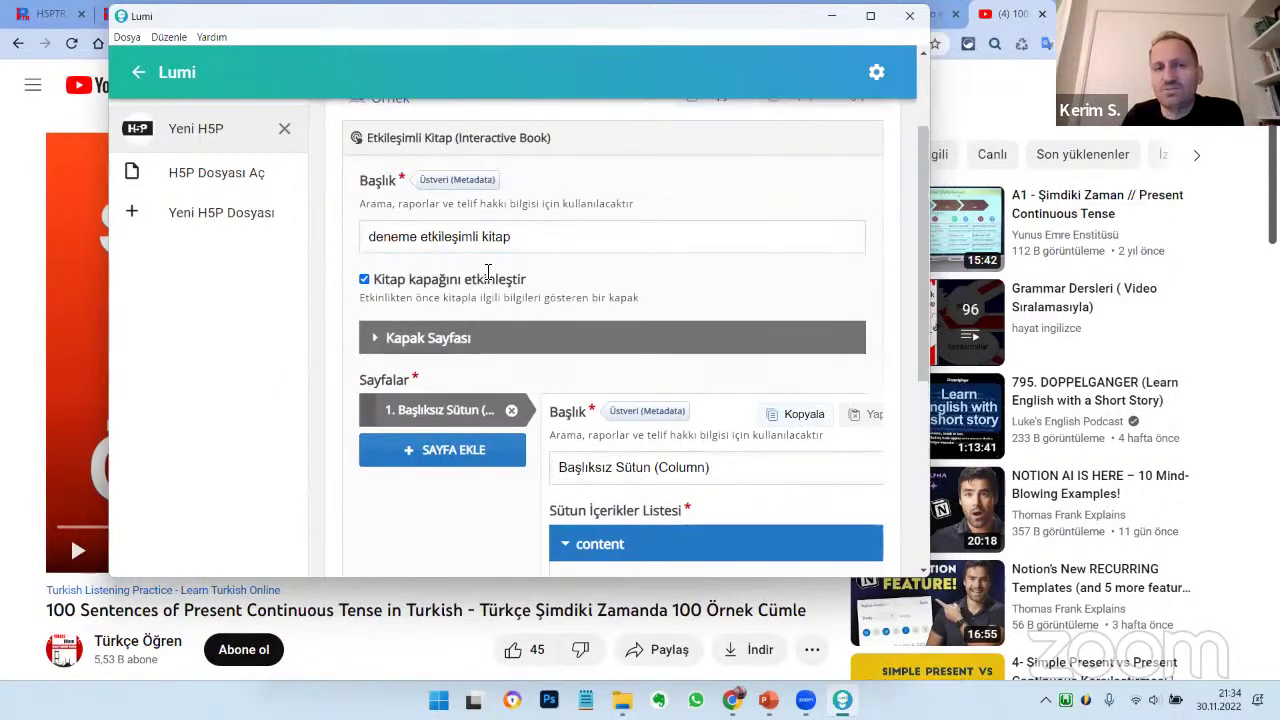
pyautogui.click(374, 338)
pyautogui.click(425, 447)
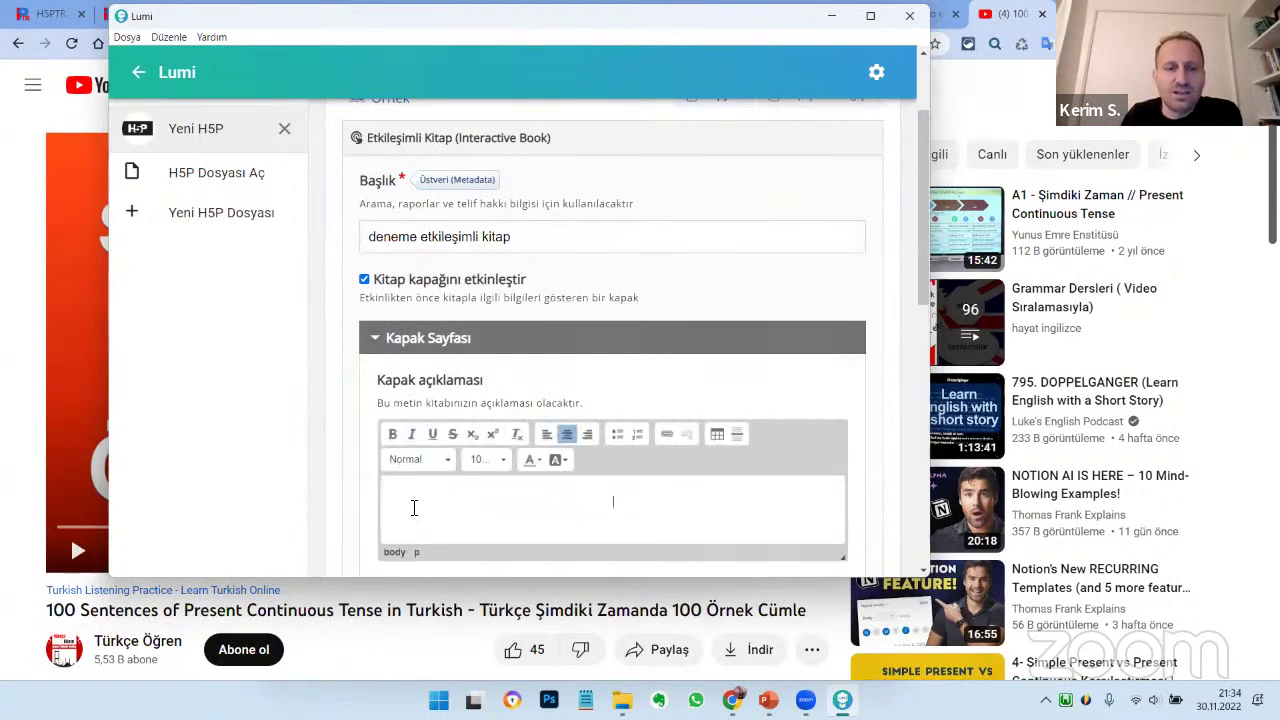
pyautogui.scroll(-2, 420, 480)
pyautogui.press('capslock')
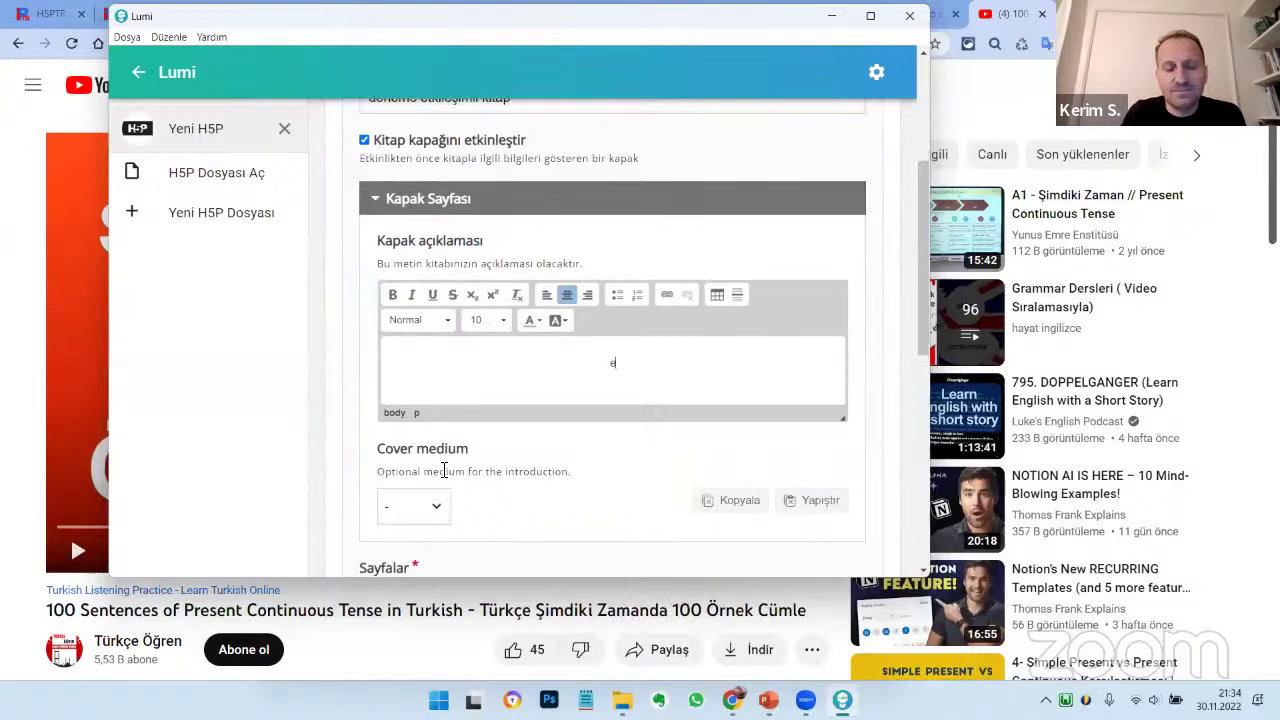
pyautogui.write('eTKİLEŞİMLİ')
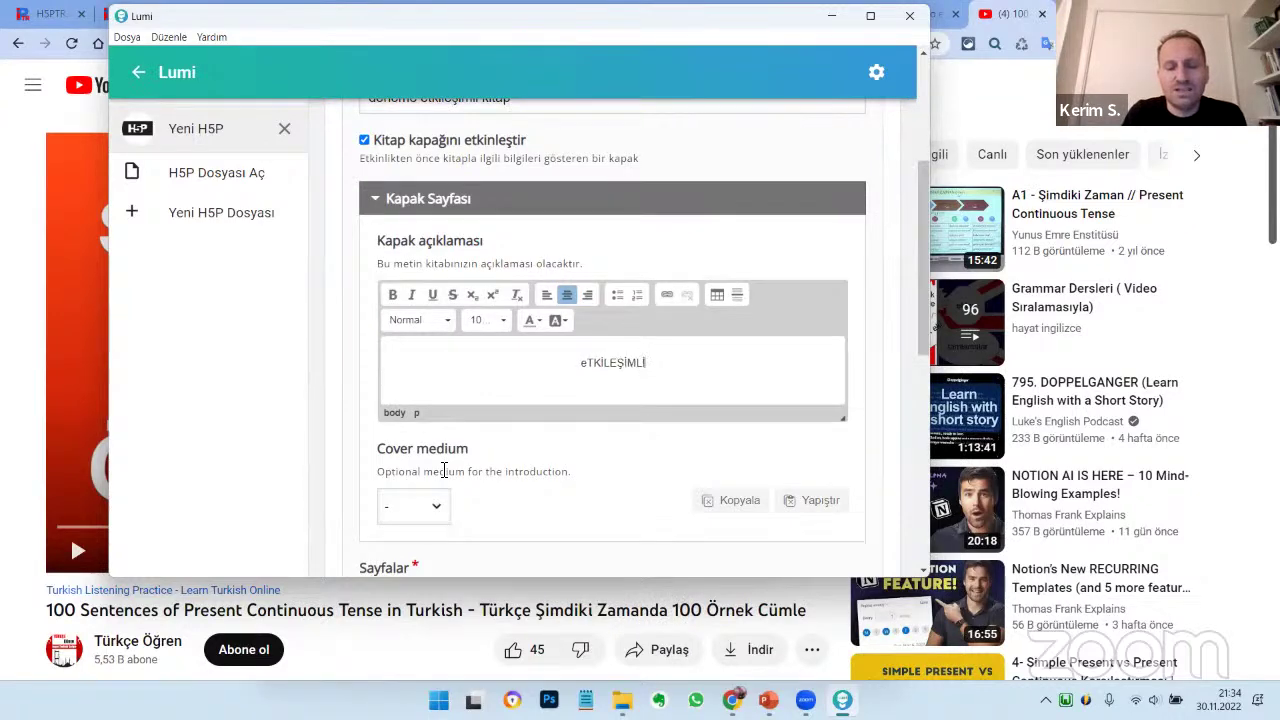
pyautogui.write(' KİTABA h')
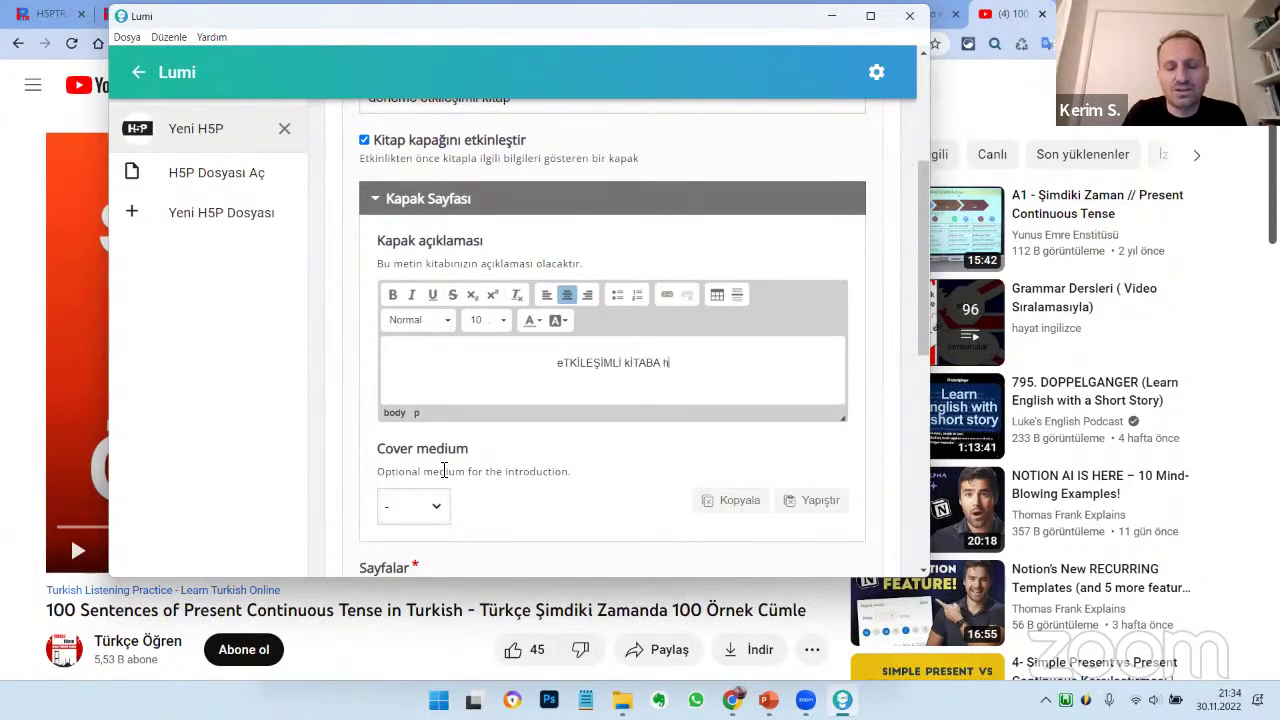
pyautogui.write('OŞ GELDİN')
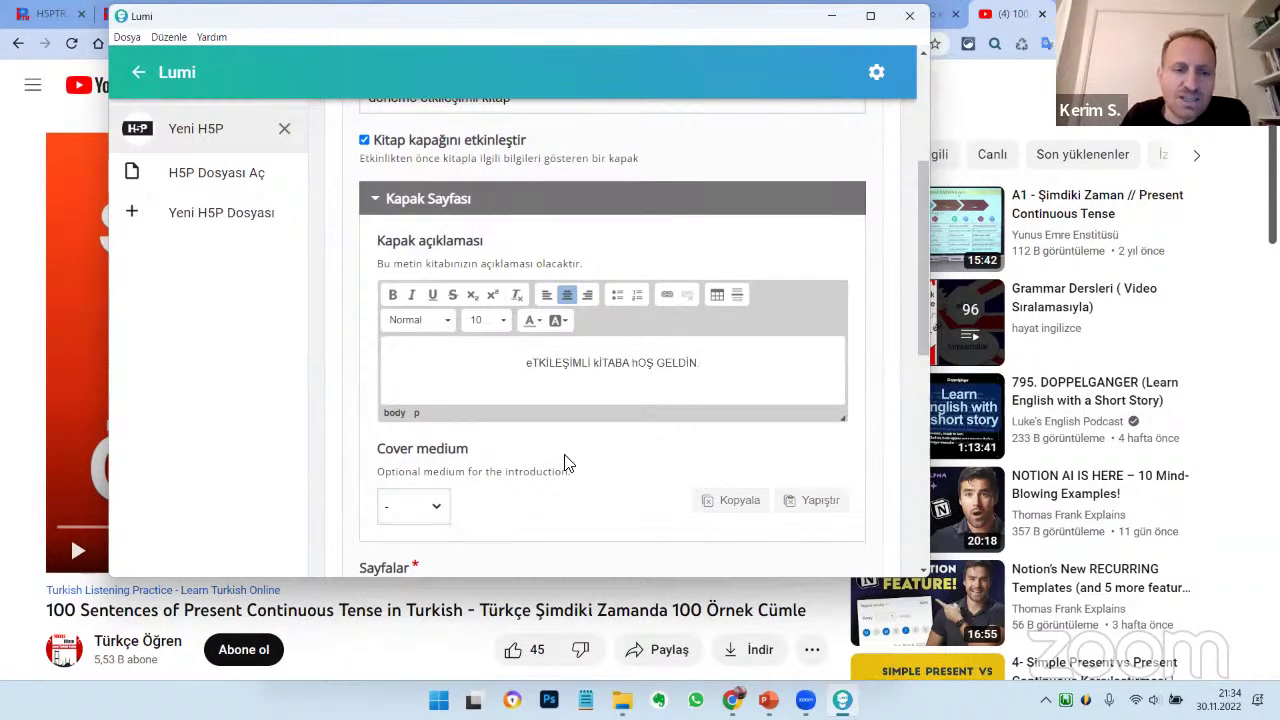
pyautogui.scroll(-3, 563, 460)
# Set the cover medium to Görsel and browse to the H5P SUNUM DOSYALARI resim folder
pyautogui.click(428, 232)
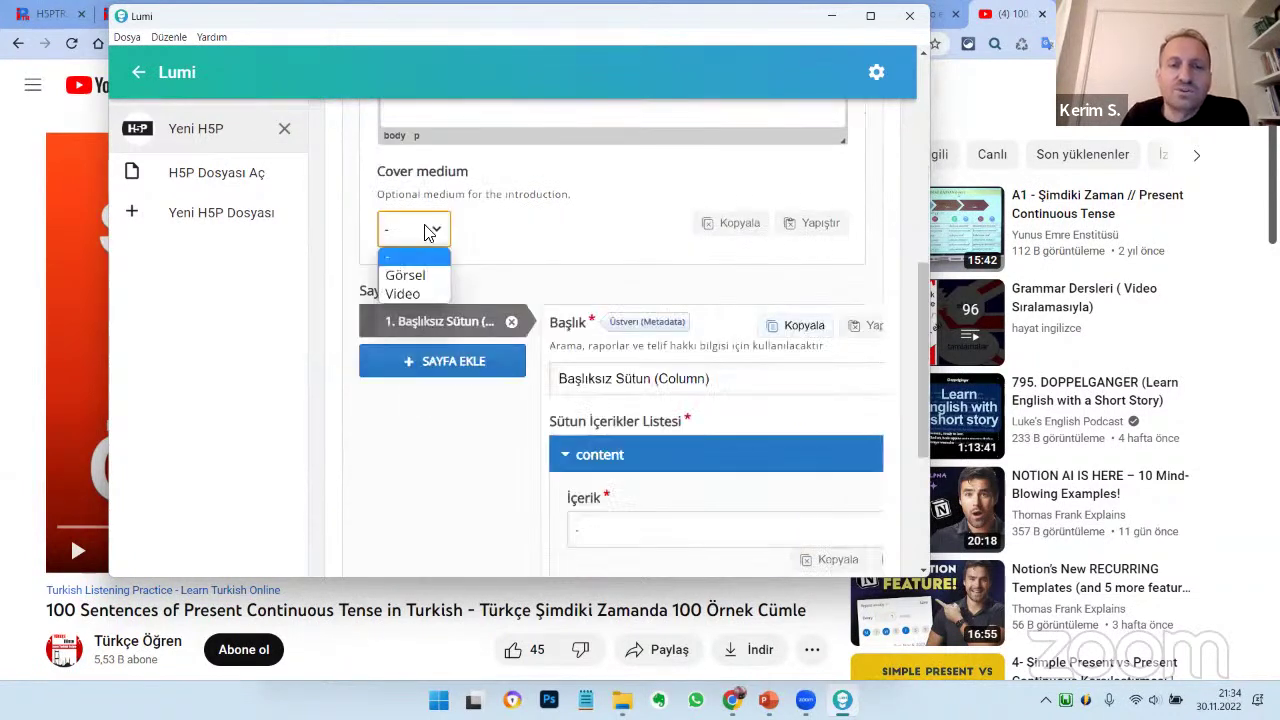
pyautogui.click(416, 277)
pyautogui.click(415, 310)
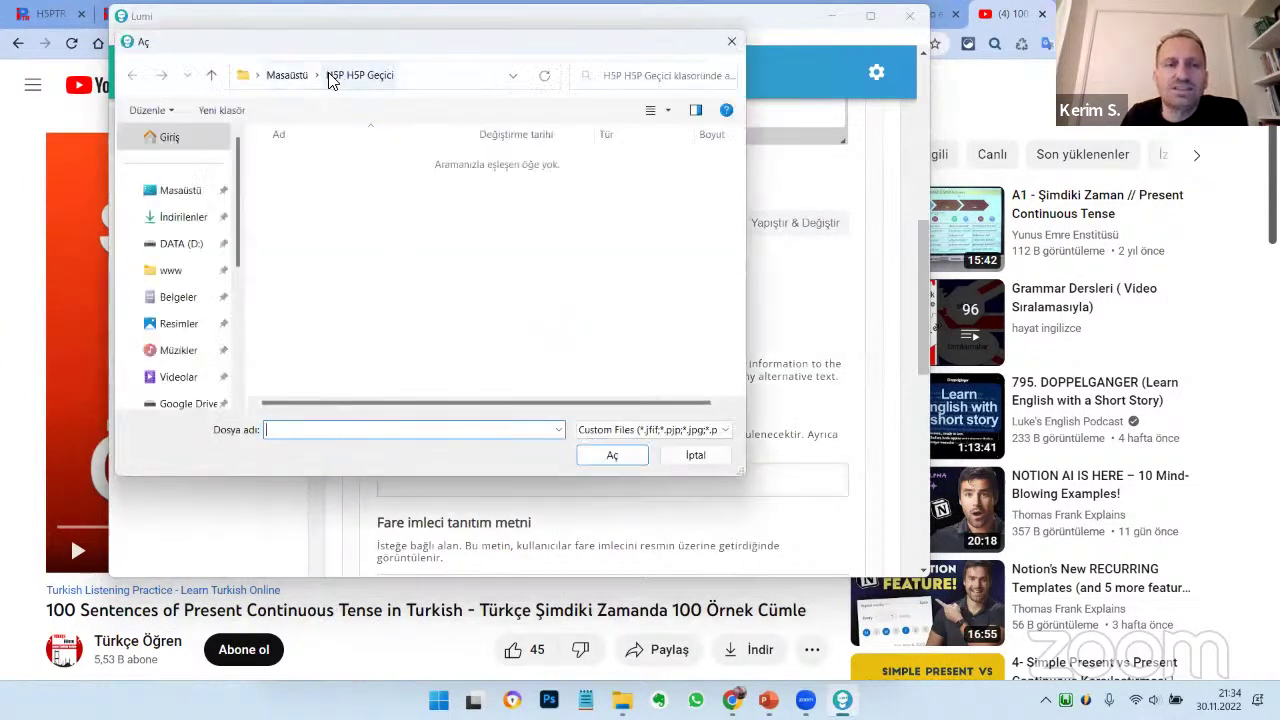
pyautogui.click(287, 75)
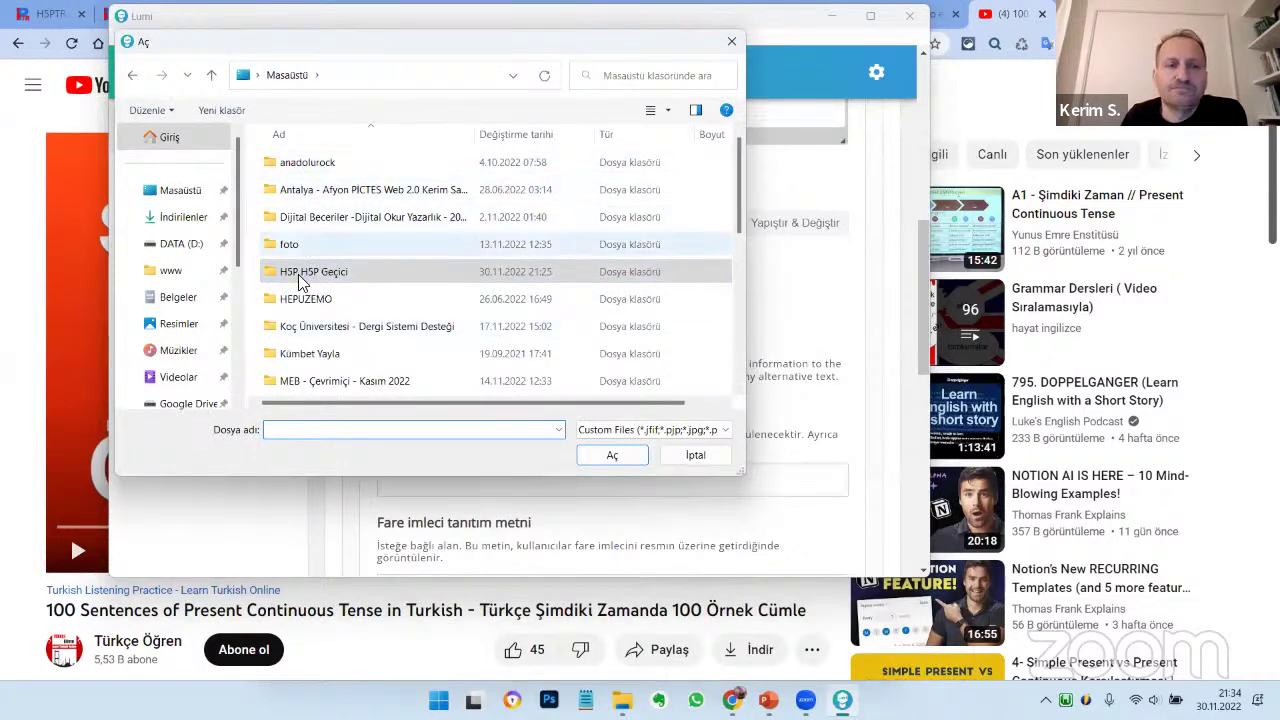
pyautogui.doubleClick(306, 380)
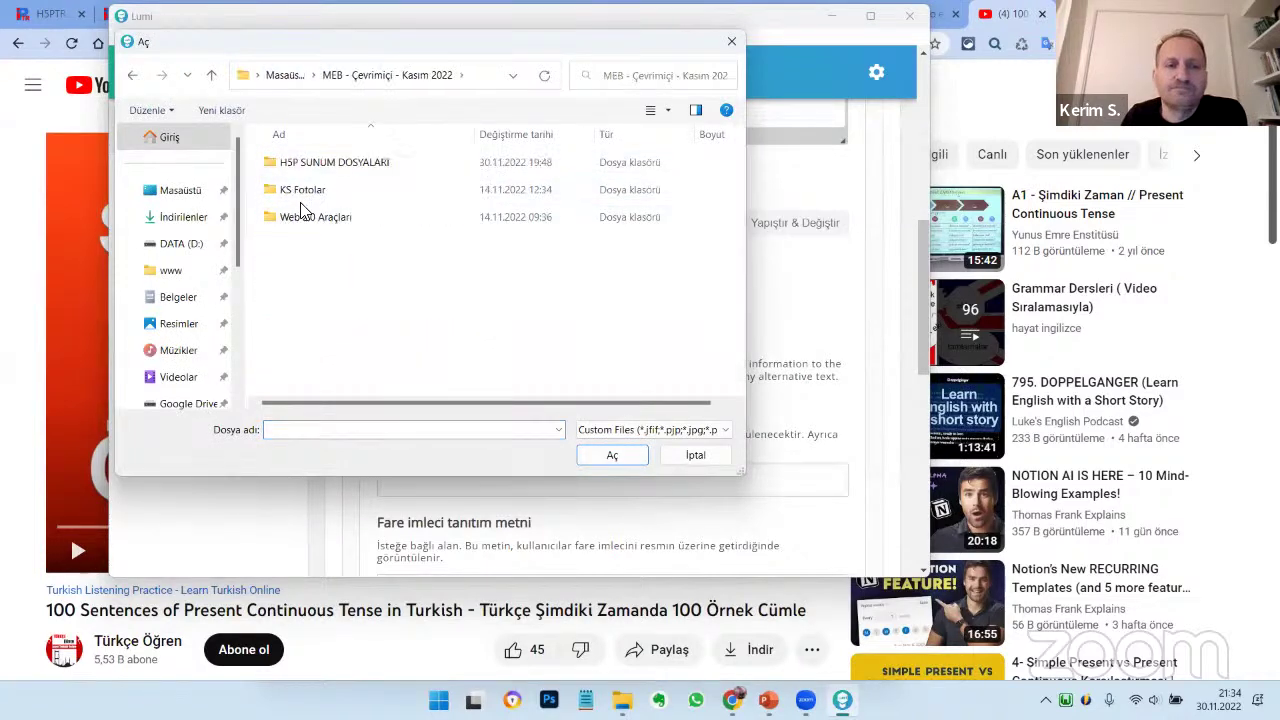
pyautogui.click(303, 170)
pyautogui.doubleClick(303, 170)
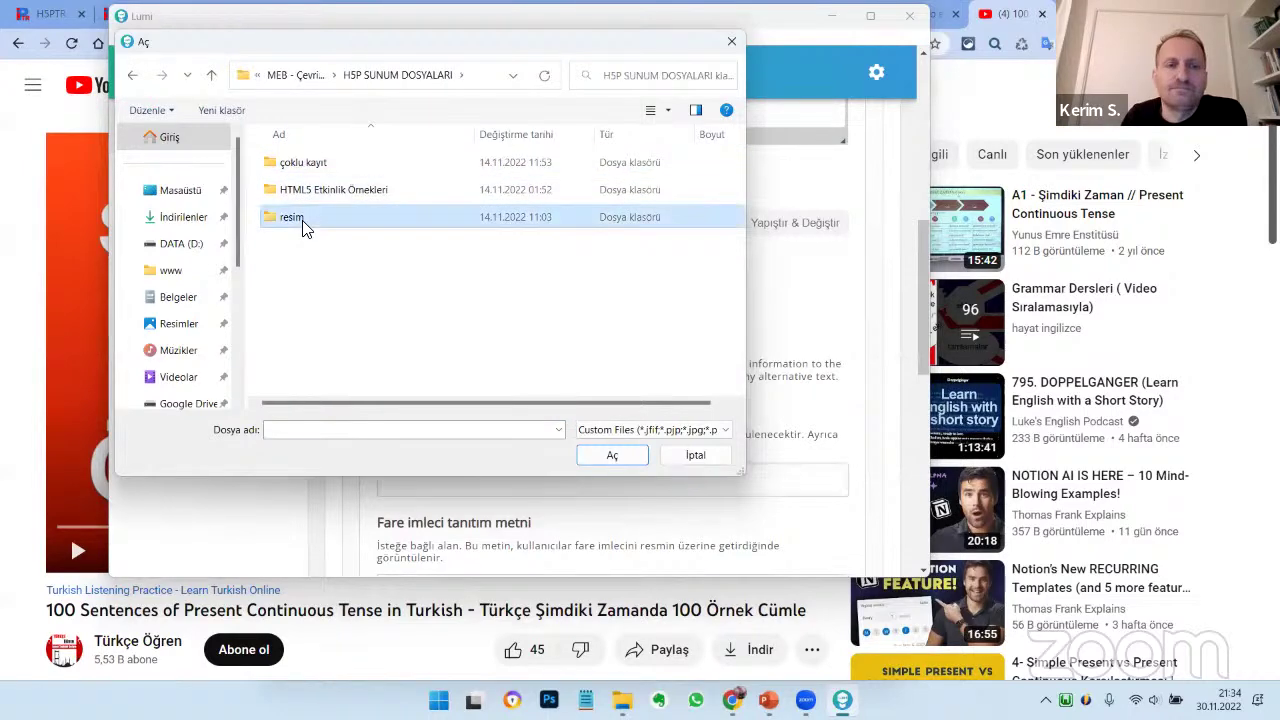
pyautogui.doubleClick(306, 216)
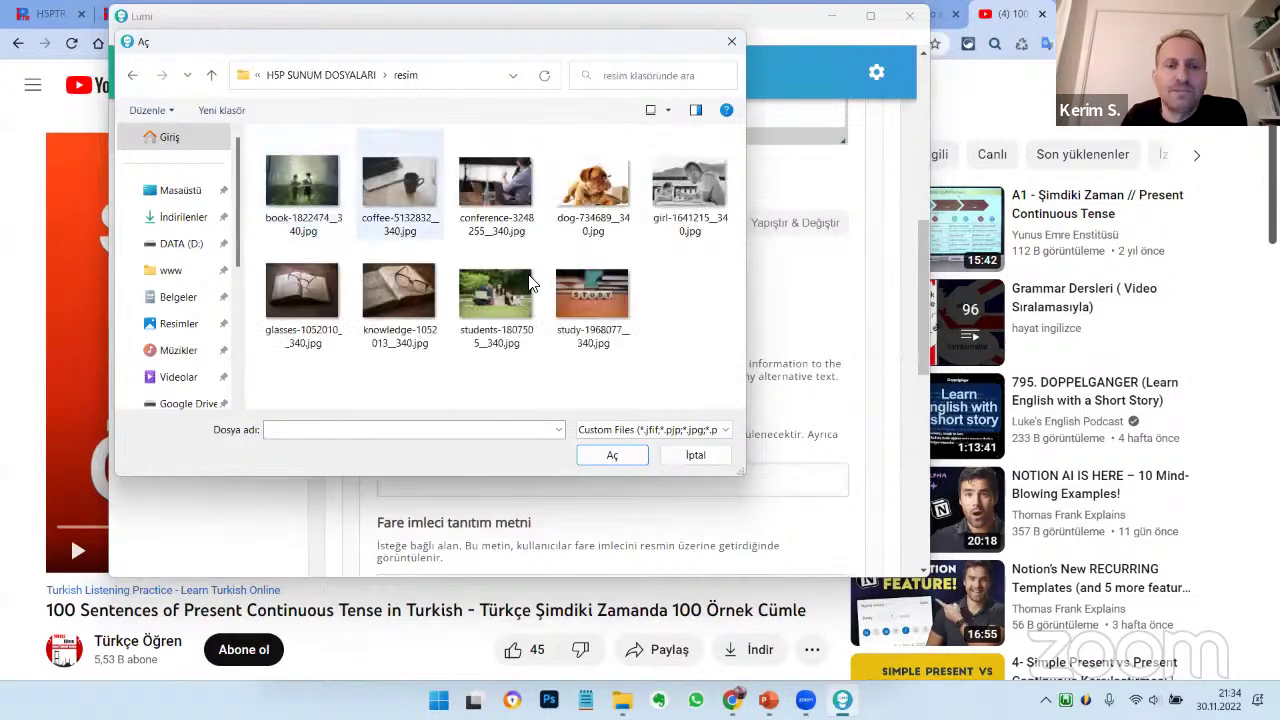
# Insert the girl photo as the cover image and mark it Decorative only
pyautogui.click(682, 190)
pyautogui.click(612, 455)
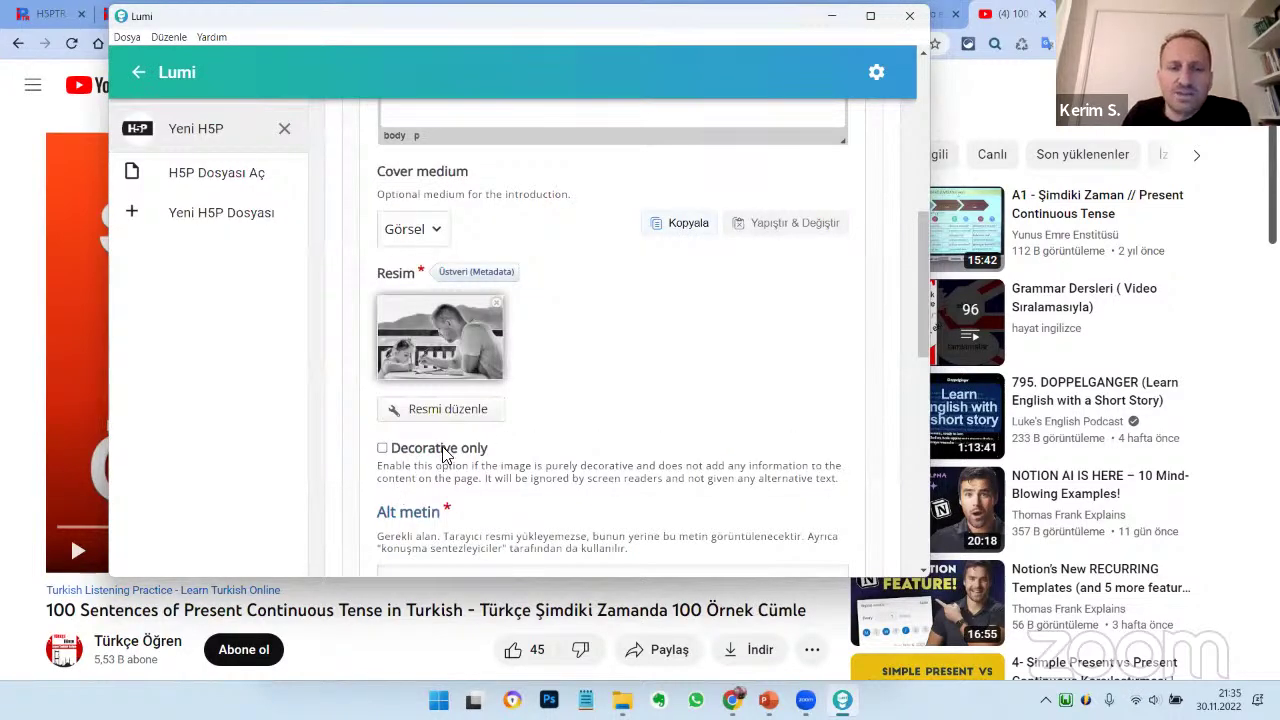
pyautogui.click(446, 449)
pyautogui.scroll(-3, 572, 430)
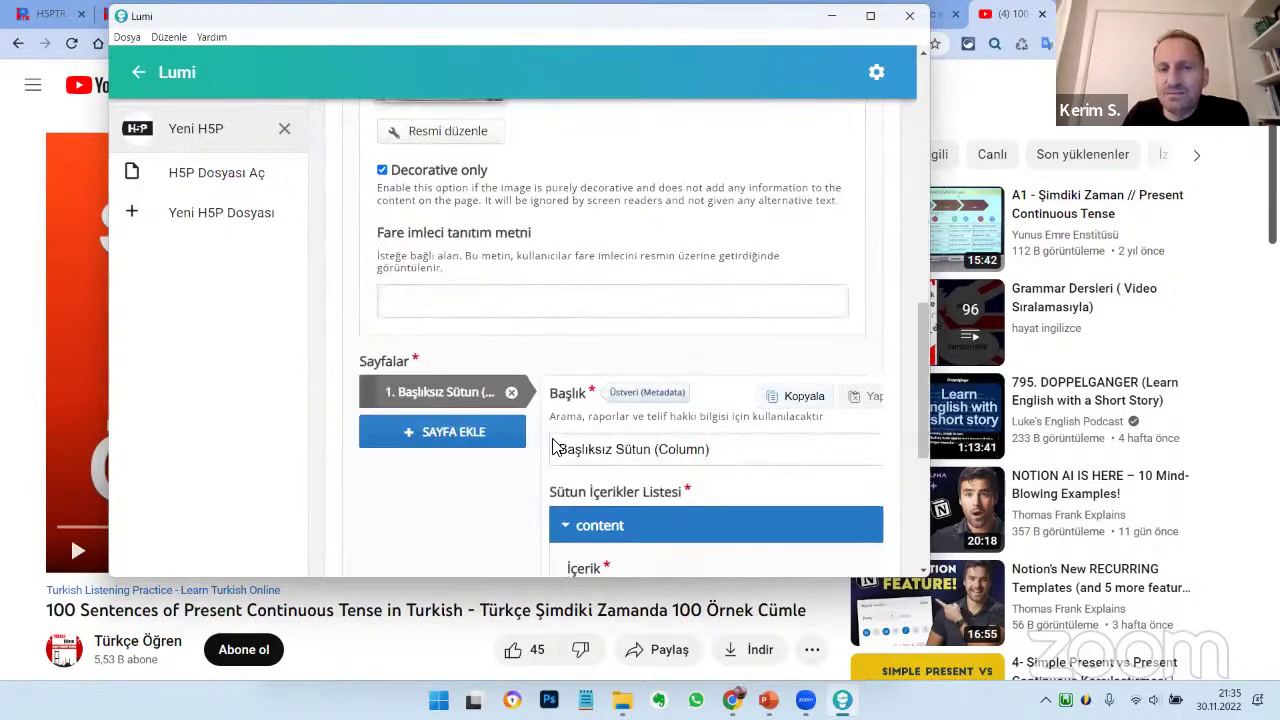
pyautogui.scroll(10, 560, 440)
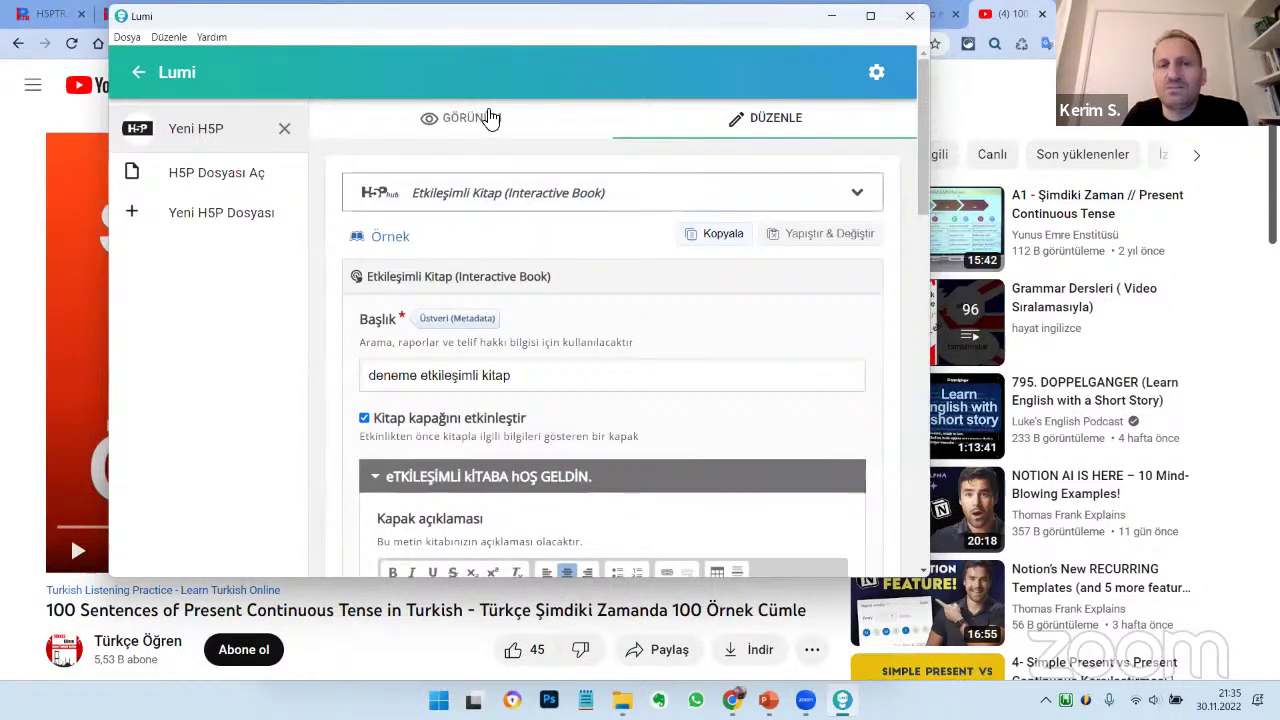
pyautogui.click(490, 118)
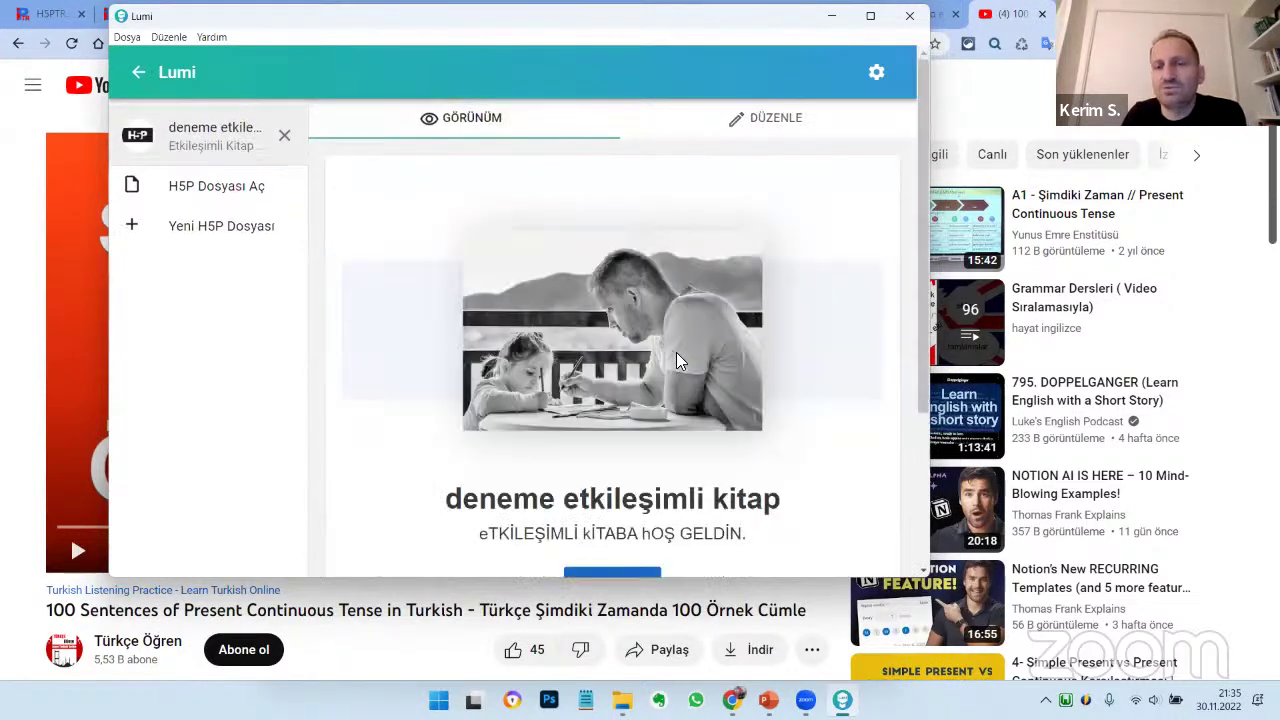
pyautogui.scroll(-2, 676, 360)
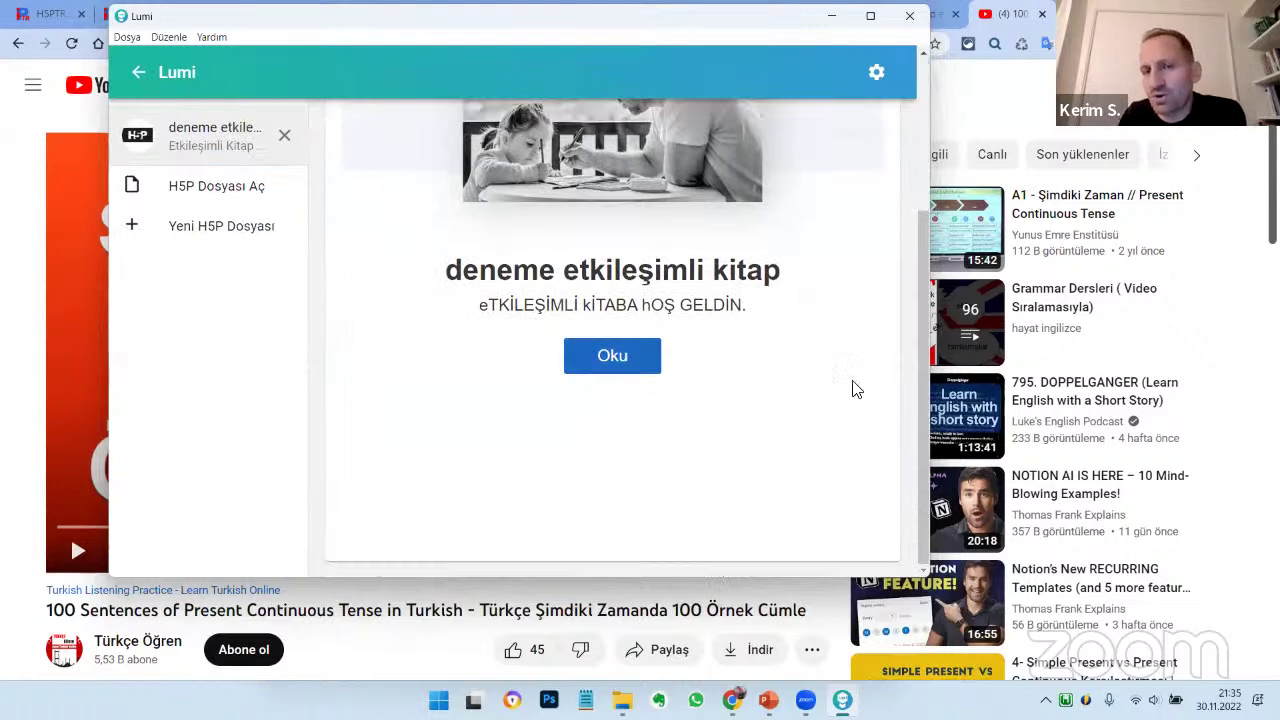
pyautogui.scroll(2, 851, 386)
pyautogui.scroll(-2, 646, 334)
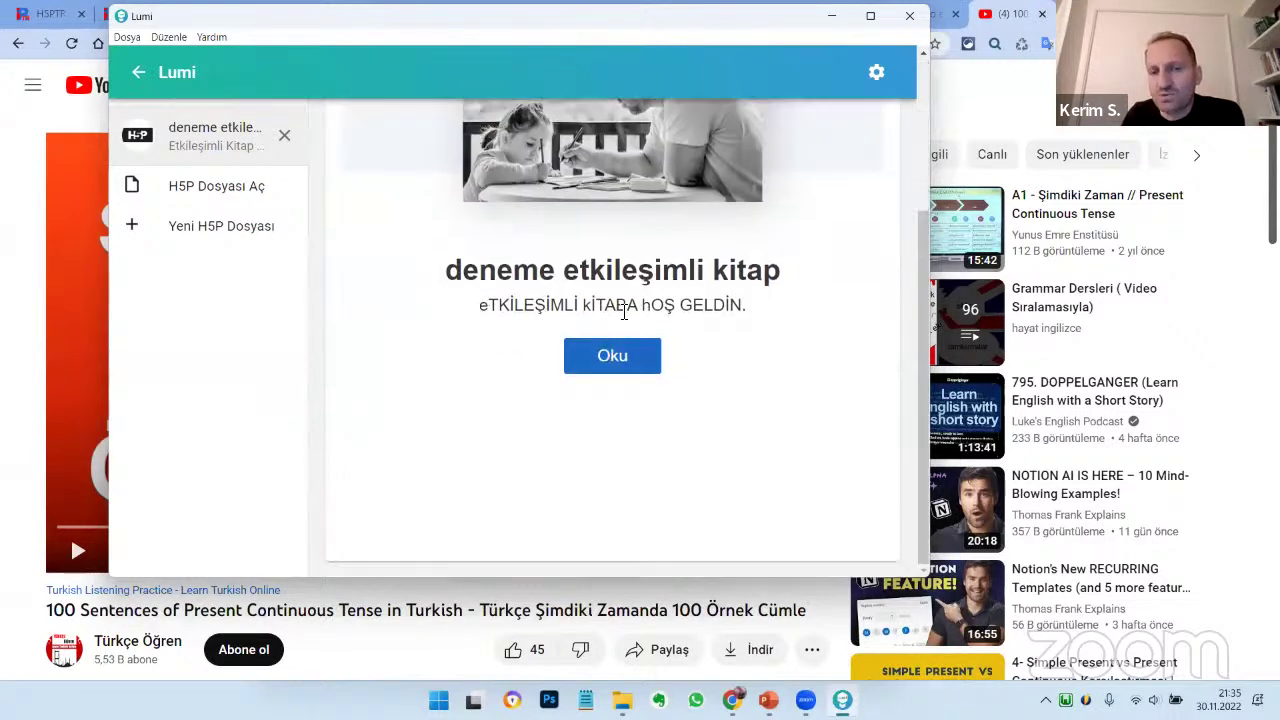
pyautogui.moveTo(624, 312); pyautogui.dragTo(654, 334)
pyautogui.click(609, 366)
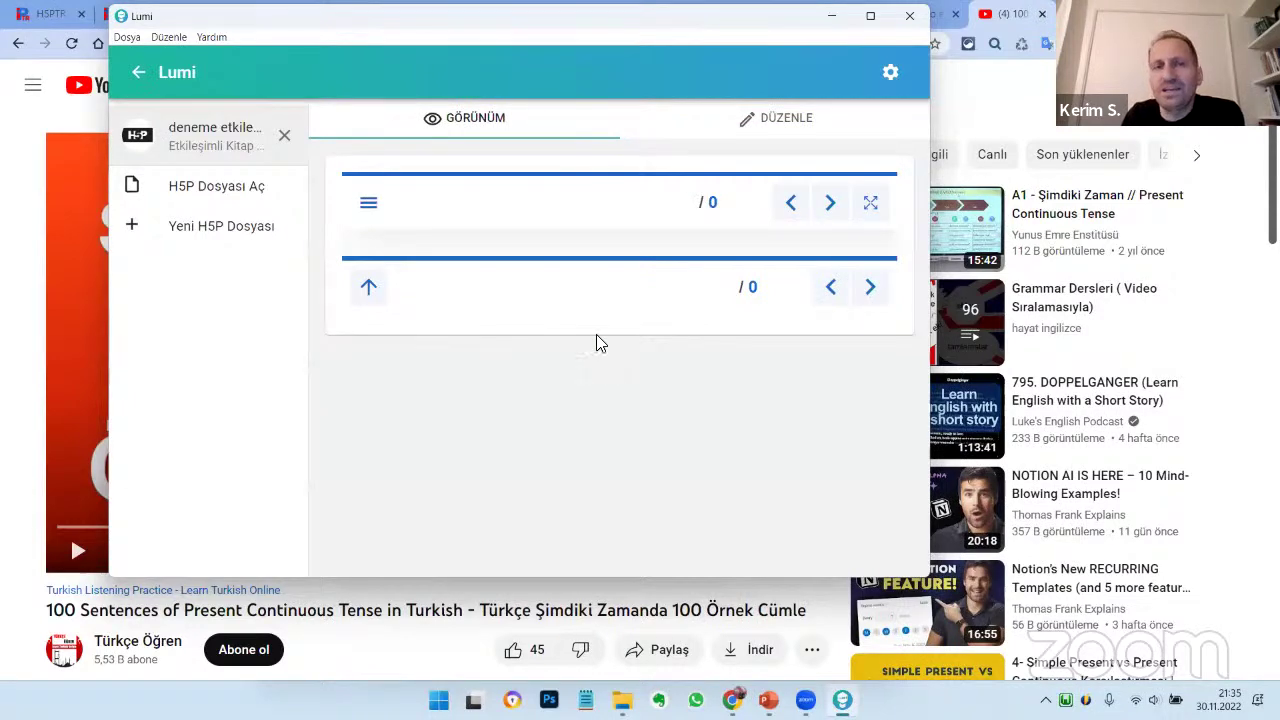
pyautogui.click(780, 122)
pyautogui.scroll(-3, 584, 420)
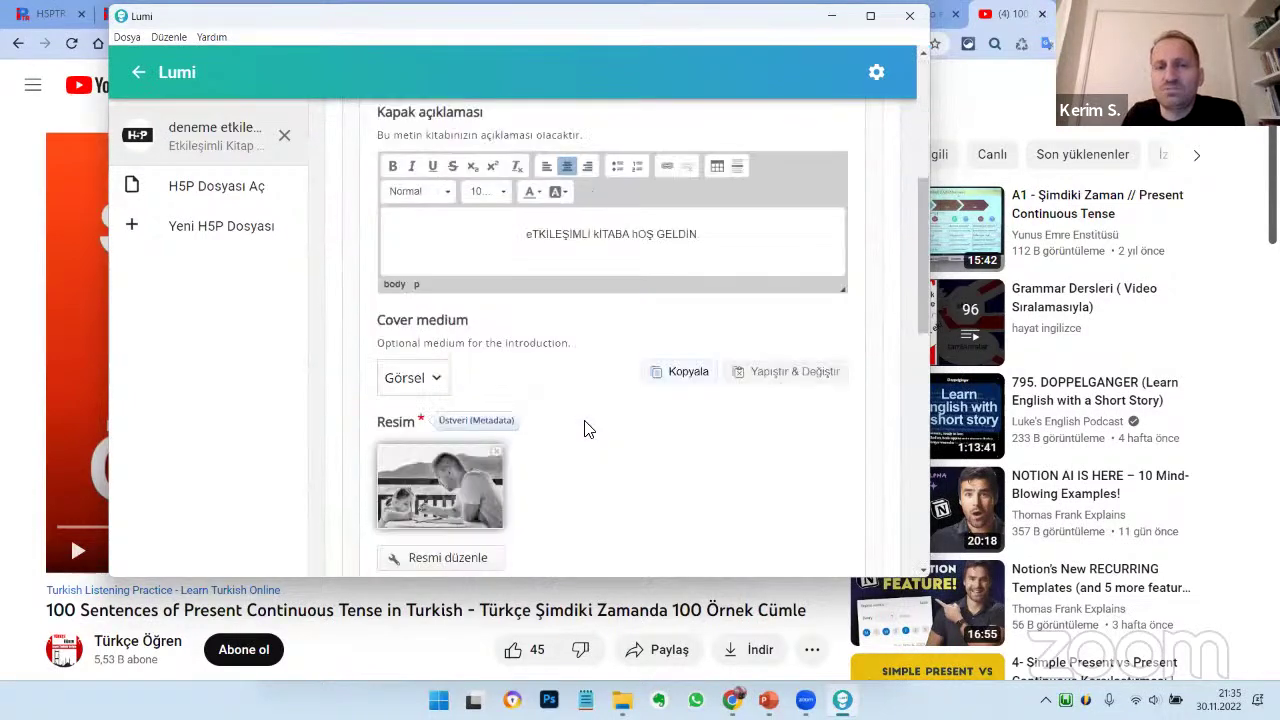
# Retitle the first page to '1. SAYFA - Şimdiki Zaman', fixing the capitalisation
pyautogui.scroll(-5, 586, 429)
pyautogui.scroll(2, 586, 429)
pyautogui.scroll(-3, 586, 429)
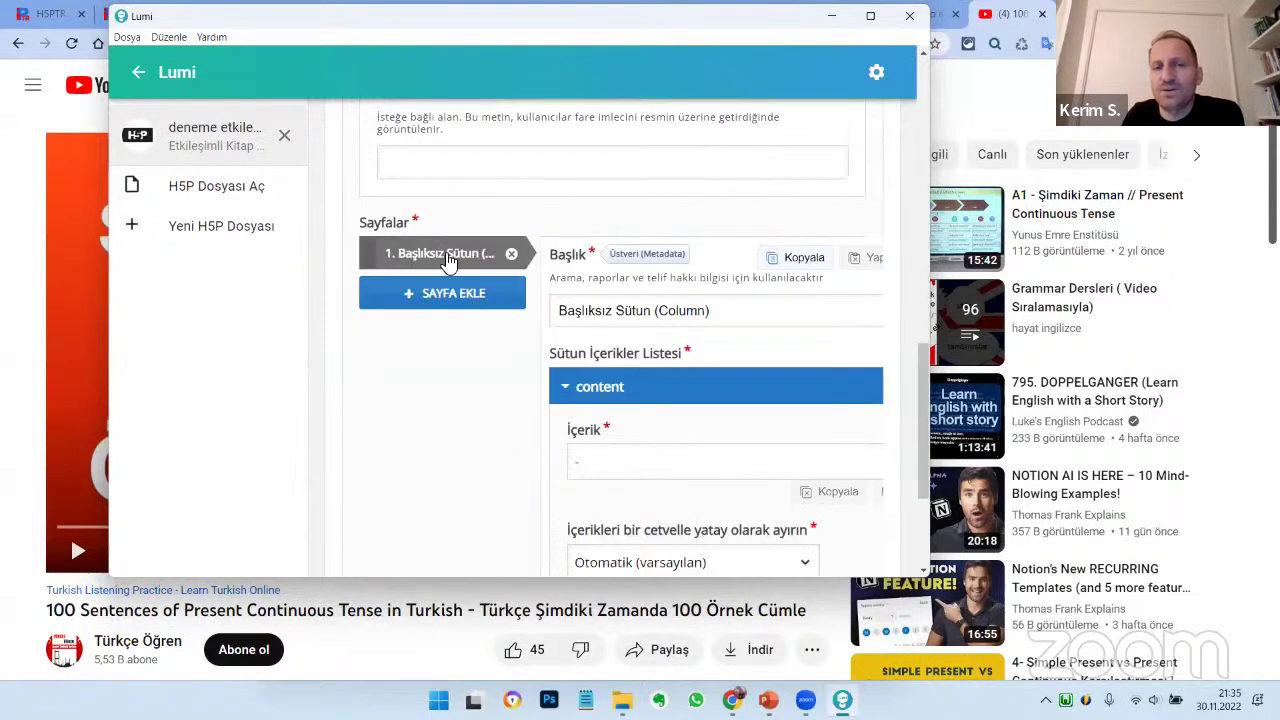
pyautogui.click(581, 320)
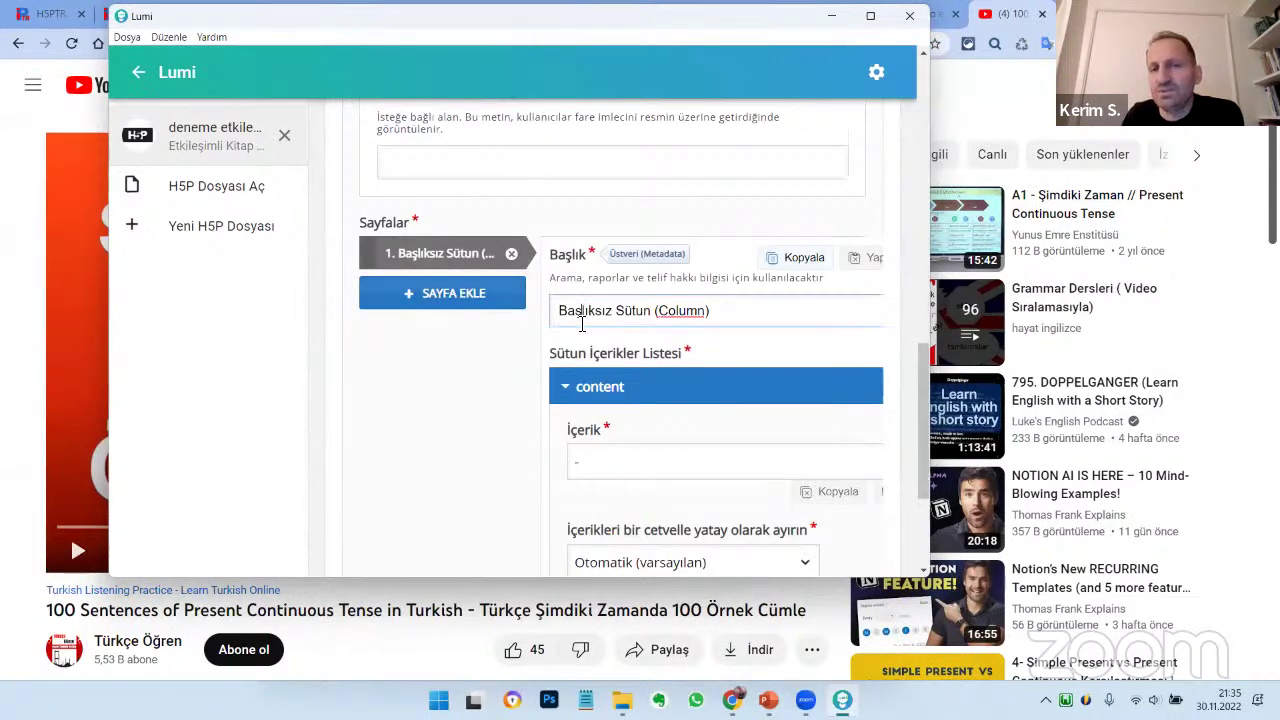
pyautogui.moveTo(697, 318); pyautogui.dragTo(558, 313)
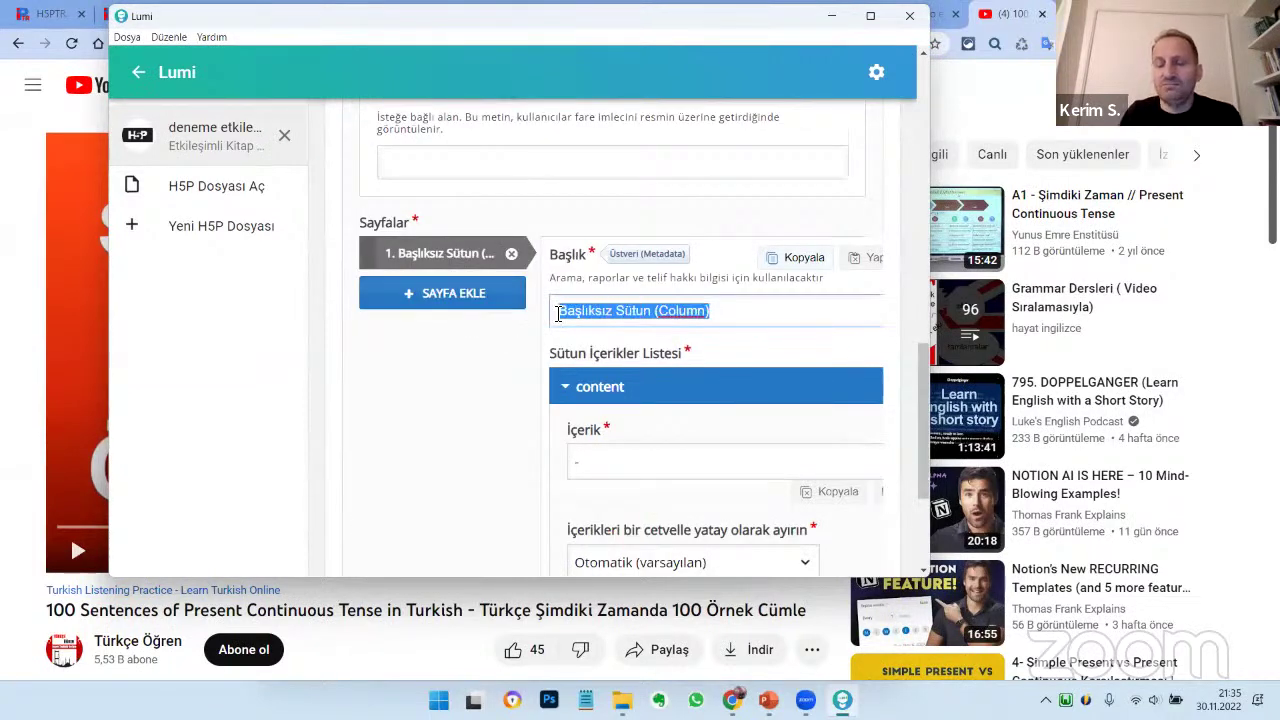
pyautogui.write('T. SAY')
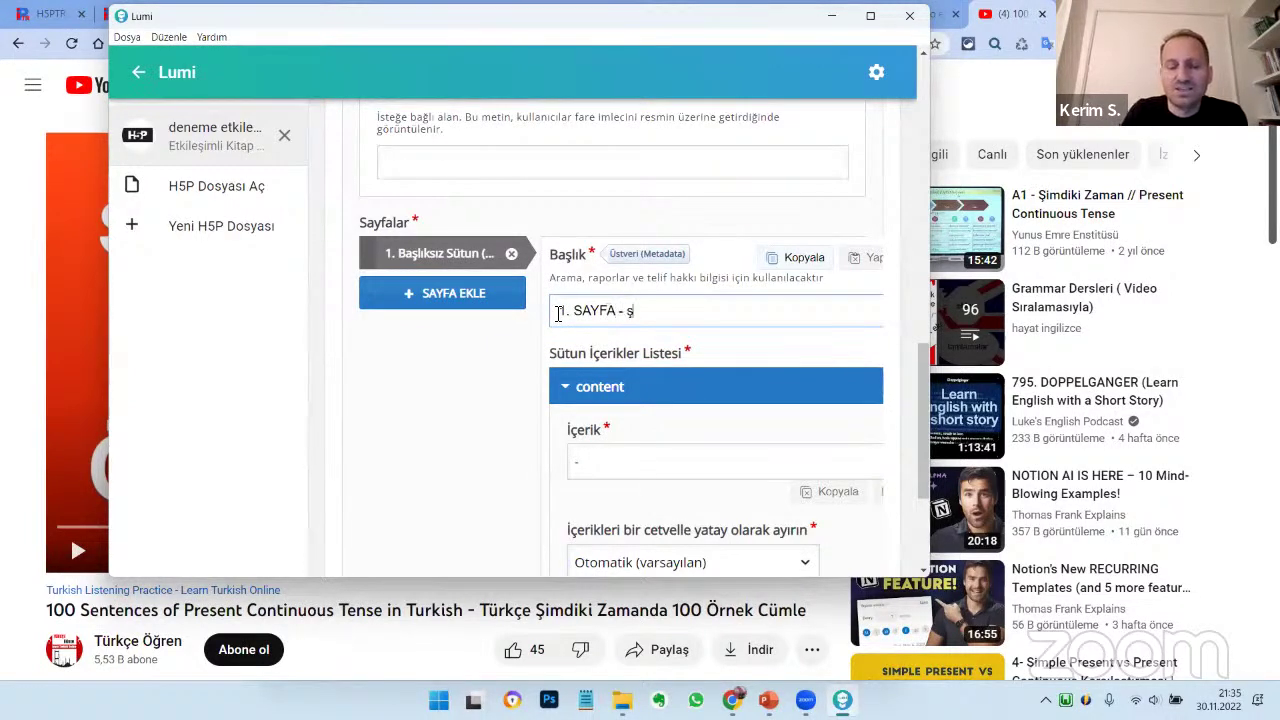
pyautogui.write('FA - şIMDİKİ zA')
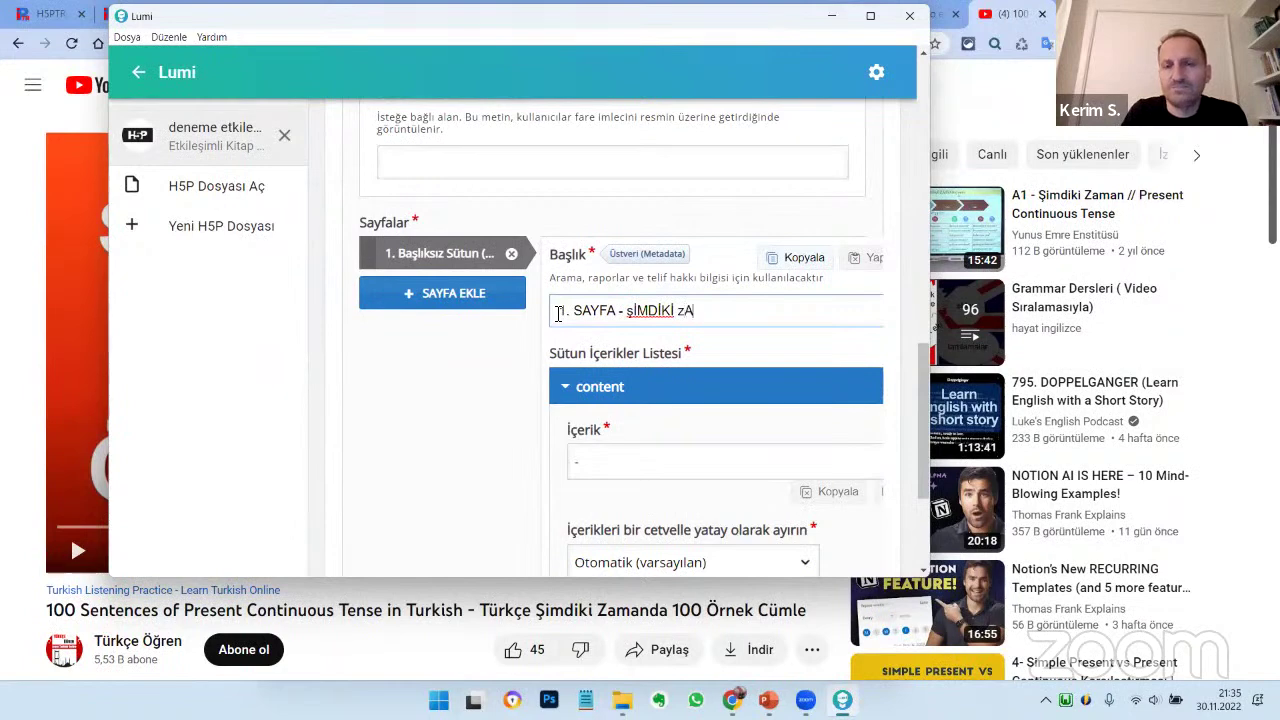
pyautogui.write('MAN')
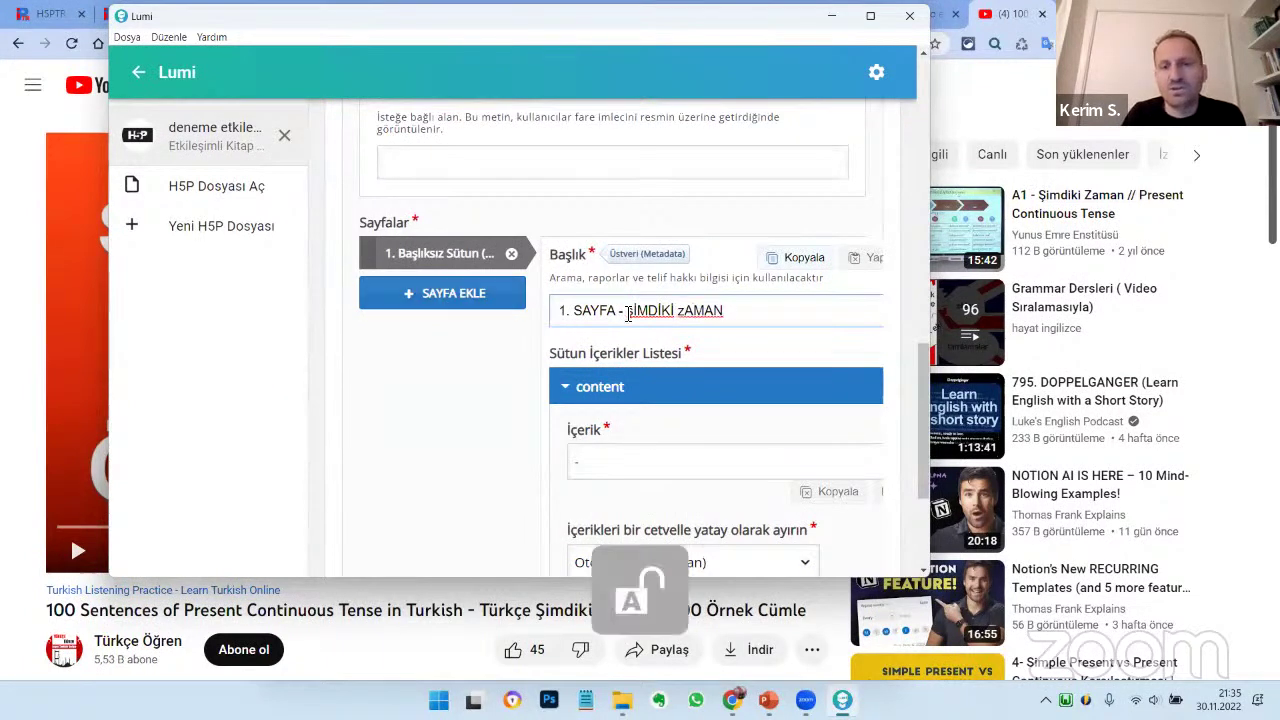
pyautogui.moveTo(627, 311); pyautogui.dragTo(758, 317)
pyautogui.write('Şİ')
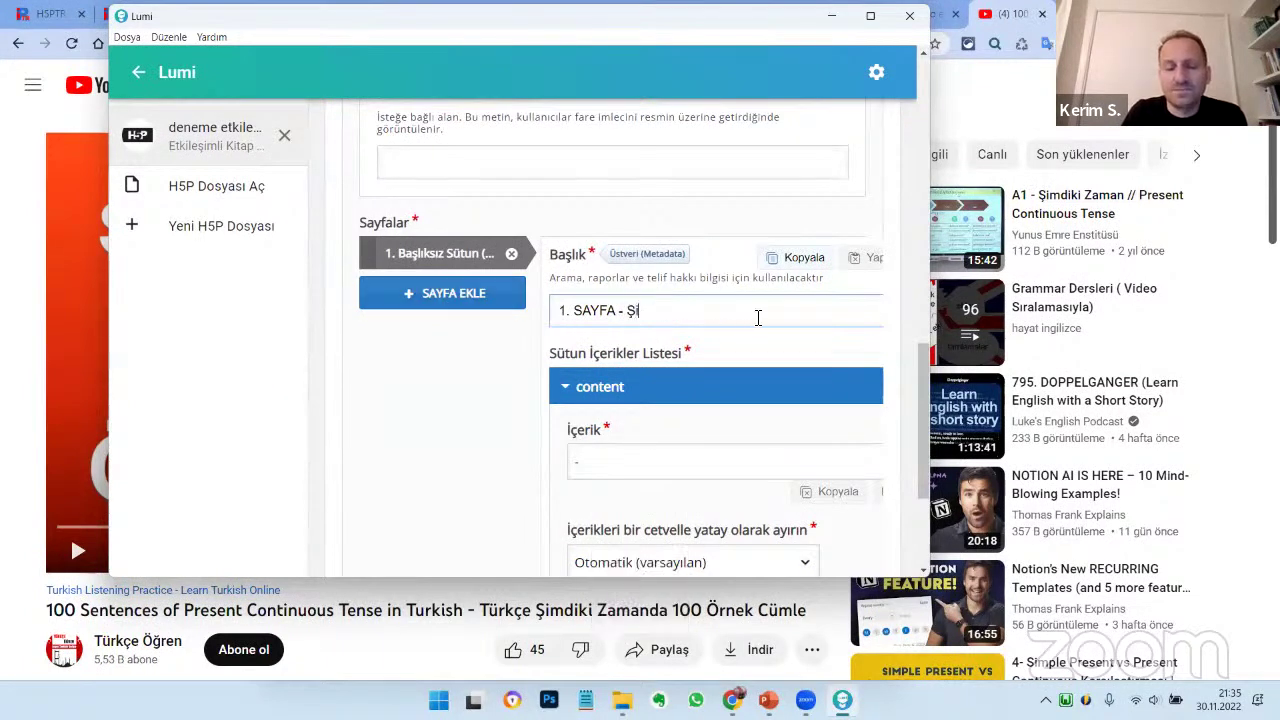
pyautogui.write('mdiki Zaman')
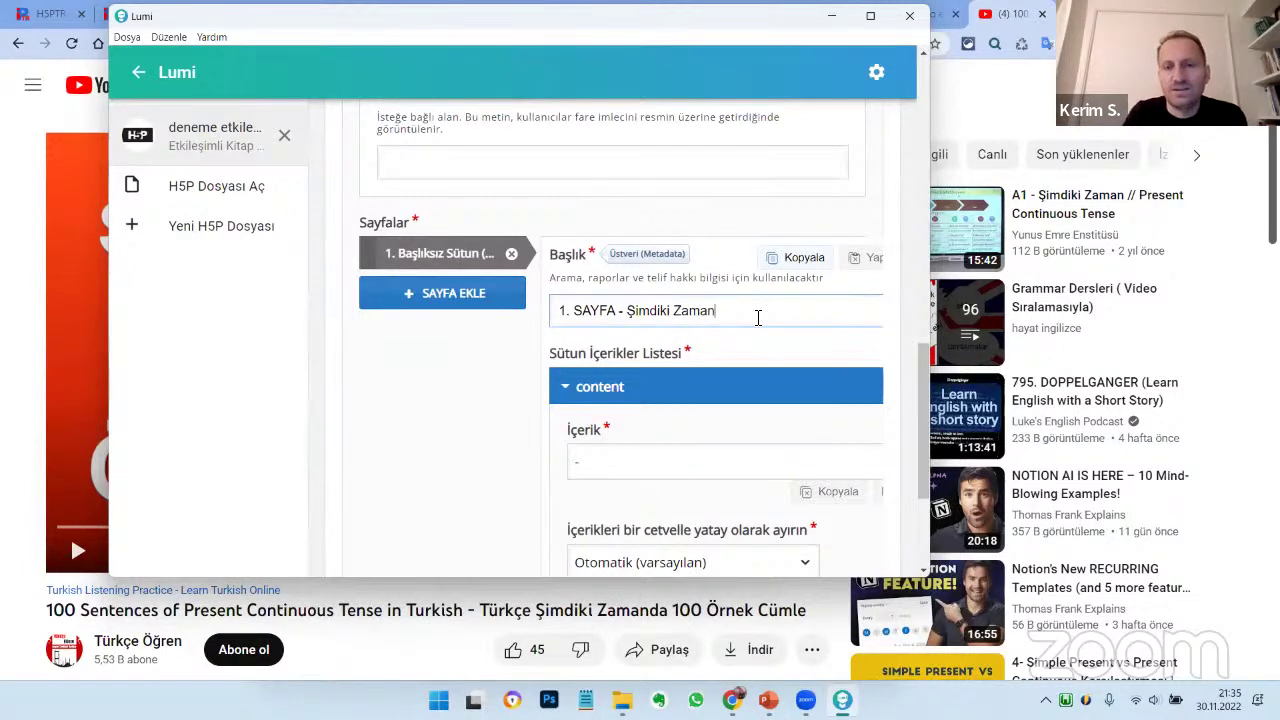
# Make the page's first content item a Metin text block, then bring YouTube forward
pyautogui.scroll(-2, 686, 343)
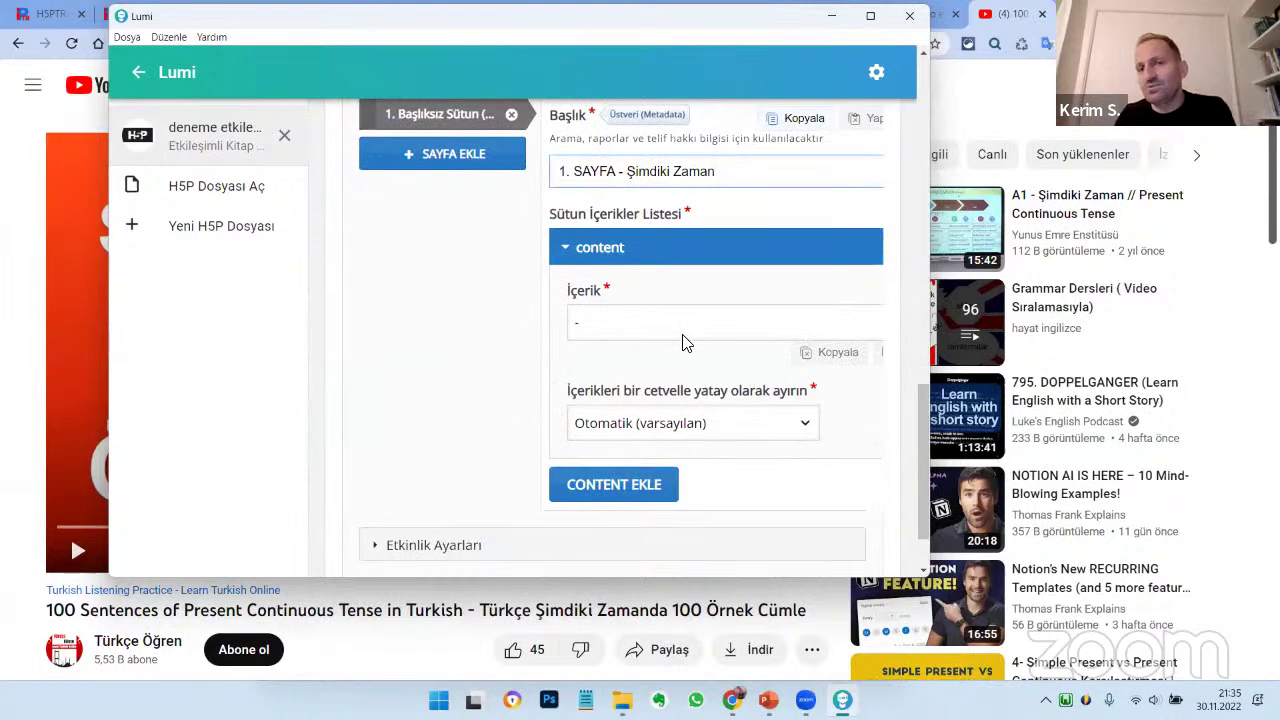
pyautogui.click(659, 320)
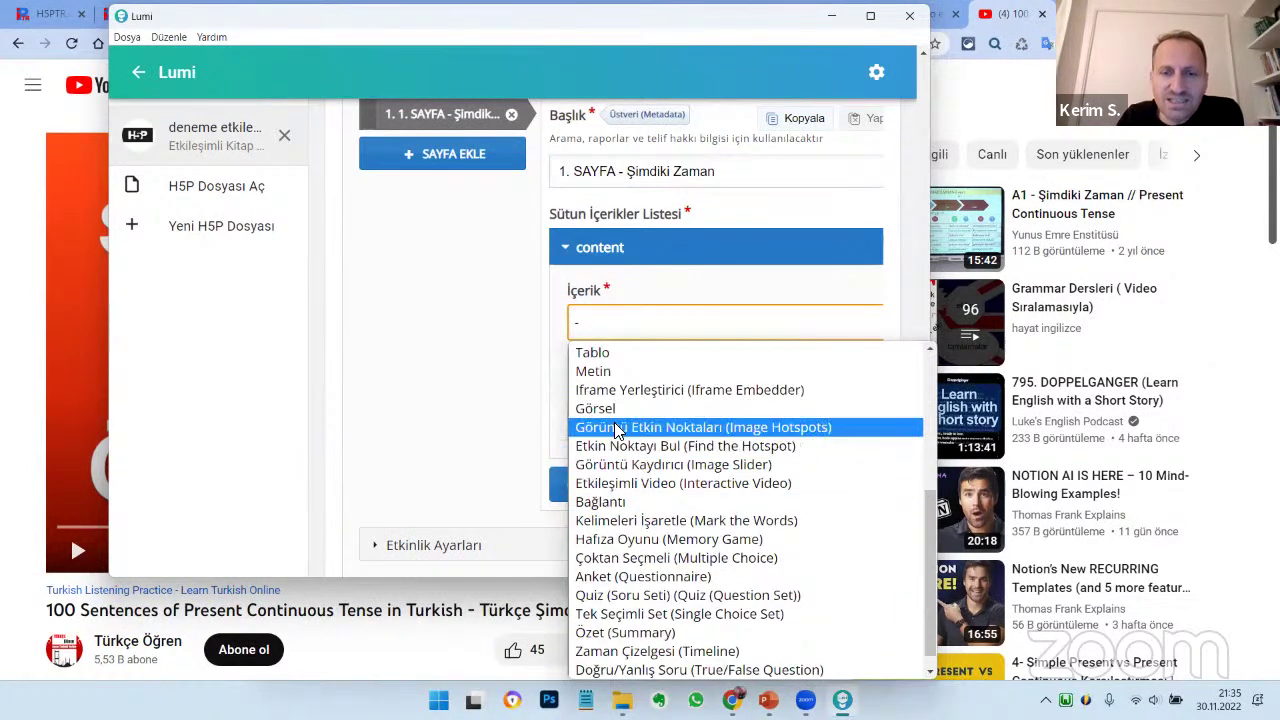
pyautogui.click(613, 373)
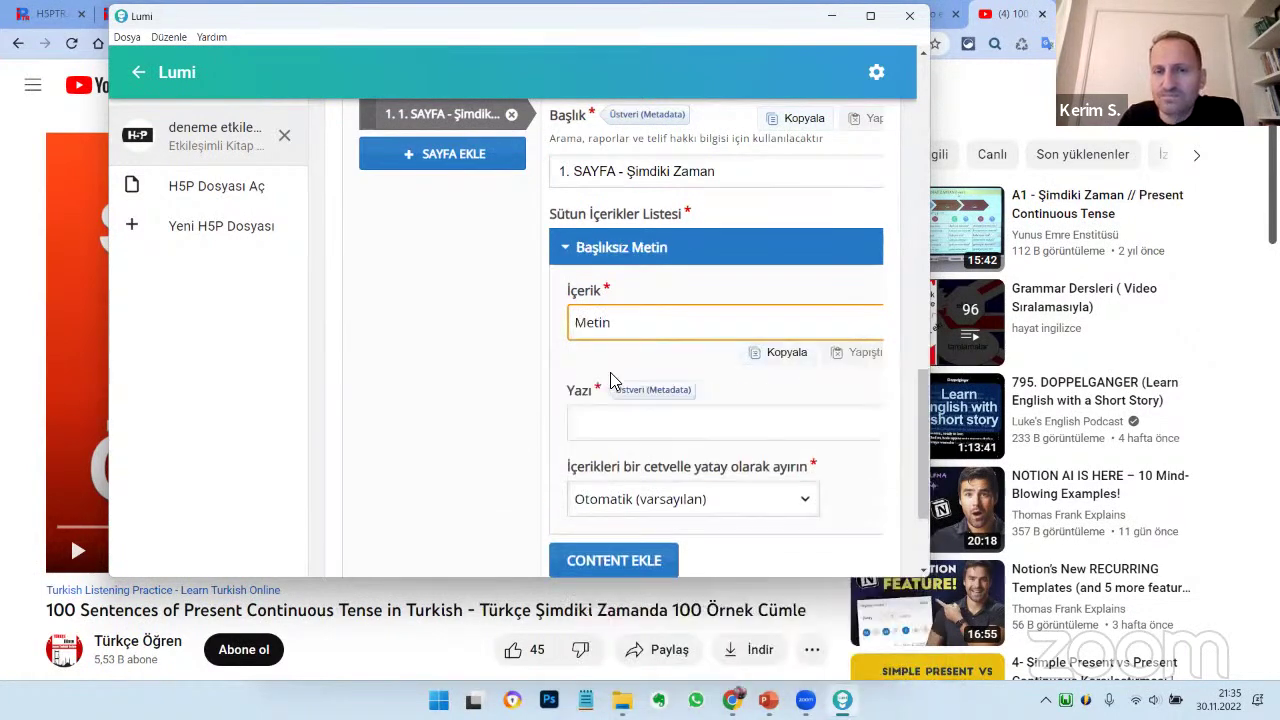
pyautogui.click(5, 377)
pyautogui.scroll(-4, 5, 377)
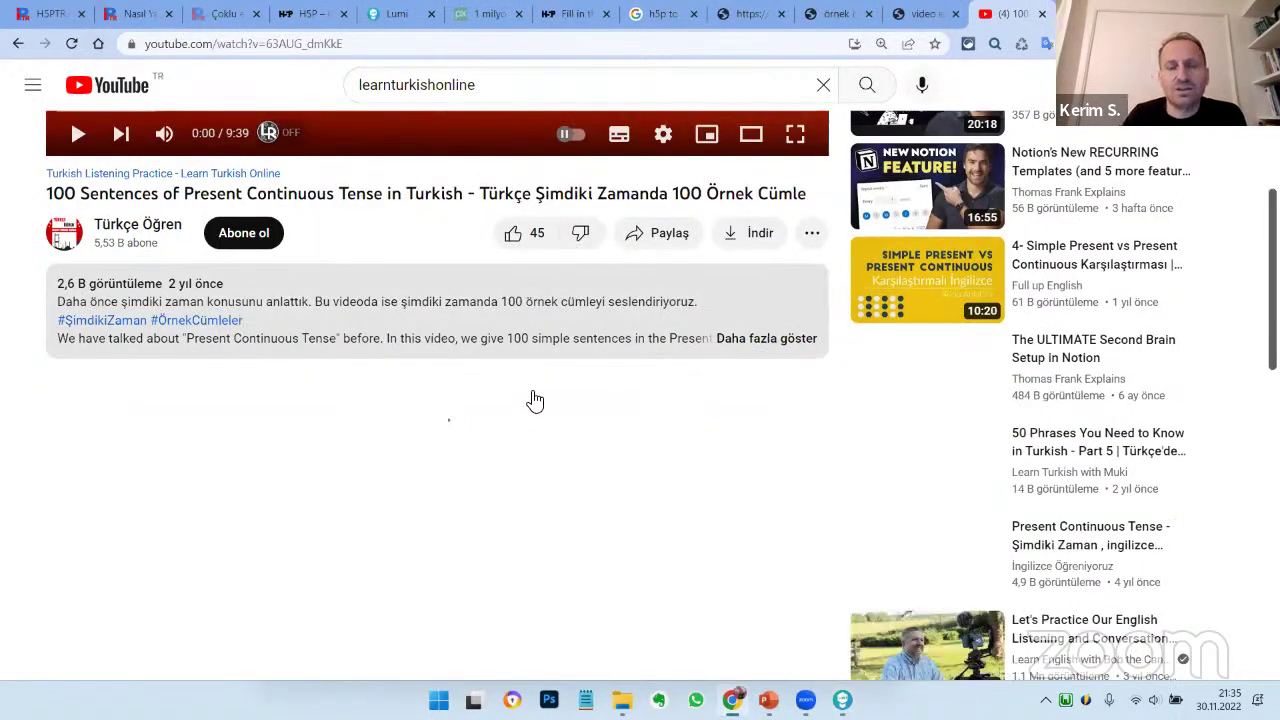
# Expand the video's description, copy its full text, and return to the Lumi editor
pyautogui.click(743, 429)
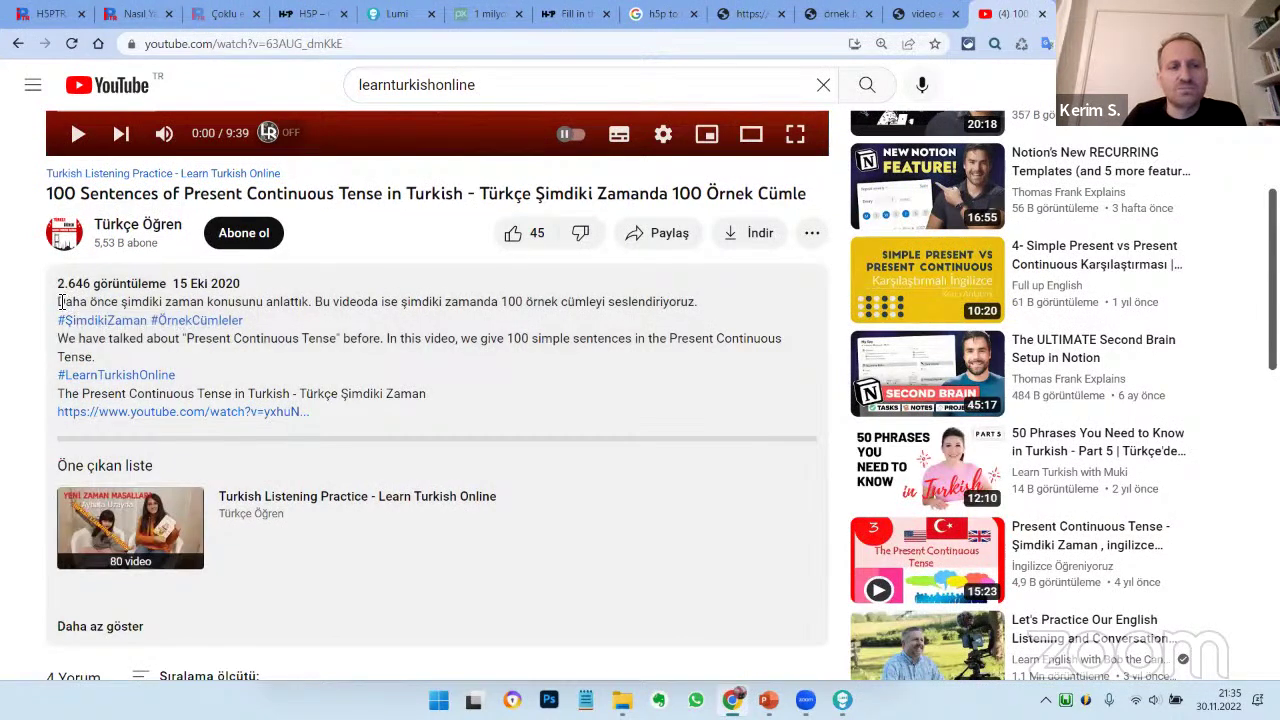
pyautogui.moveTo(58, 300); pyautogui.dragTo(456, 398)
pyautogui.hotkey('ctrl', 'c')
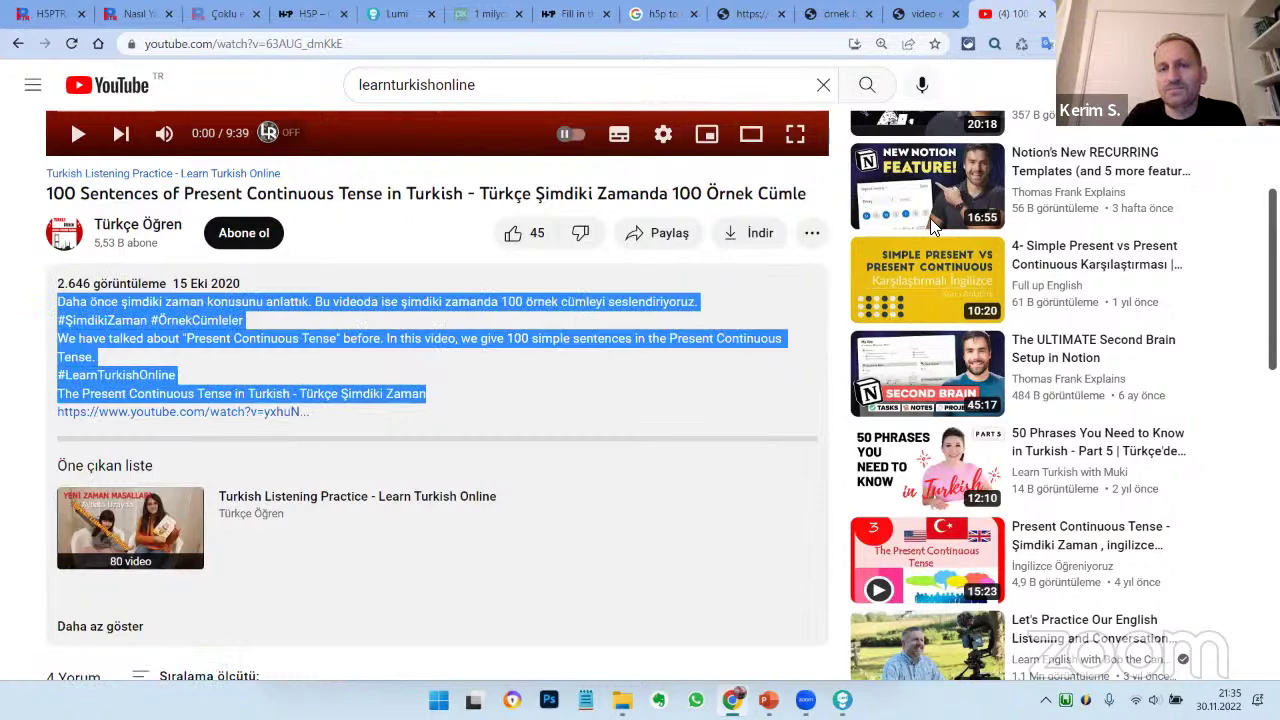
pyautogui.hotkey('alt', 'Tab')
pyautogui.click(625, 322)
pyautogui.click(625, 322)
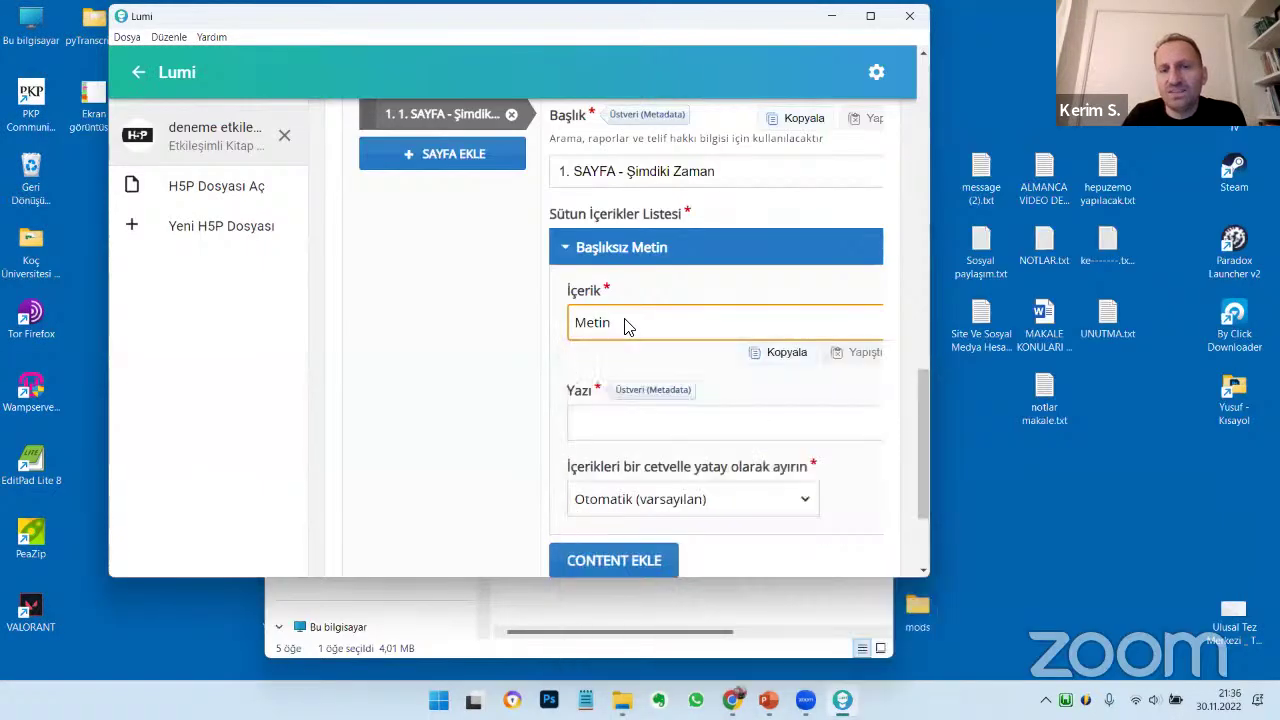
# Paste the copied Şimdiki Zaman description into the Metin item's Yazı field
pyautogui.click(620, 425)
pyautogui.hotkey('ctrl', 'v')
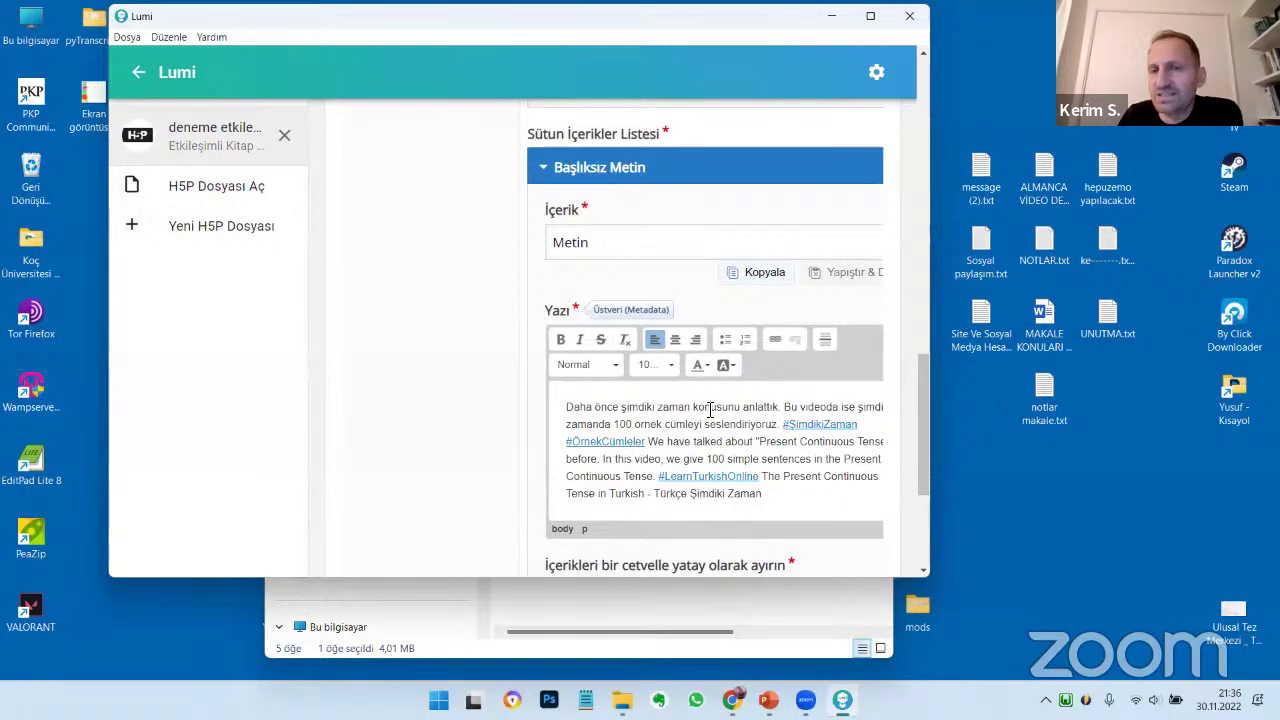
pyautogui.scroll(-2, 710, 412)
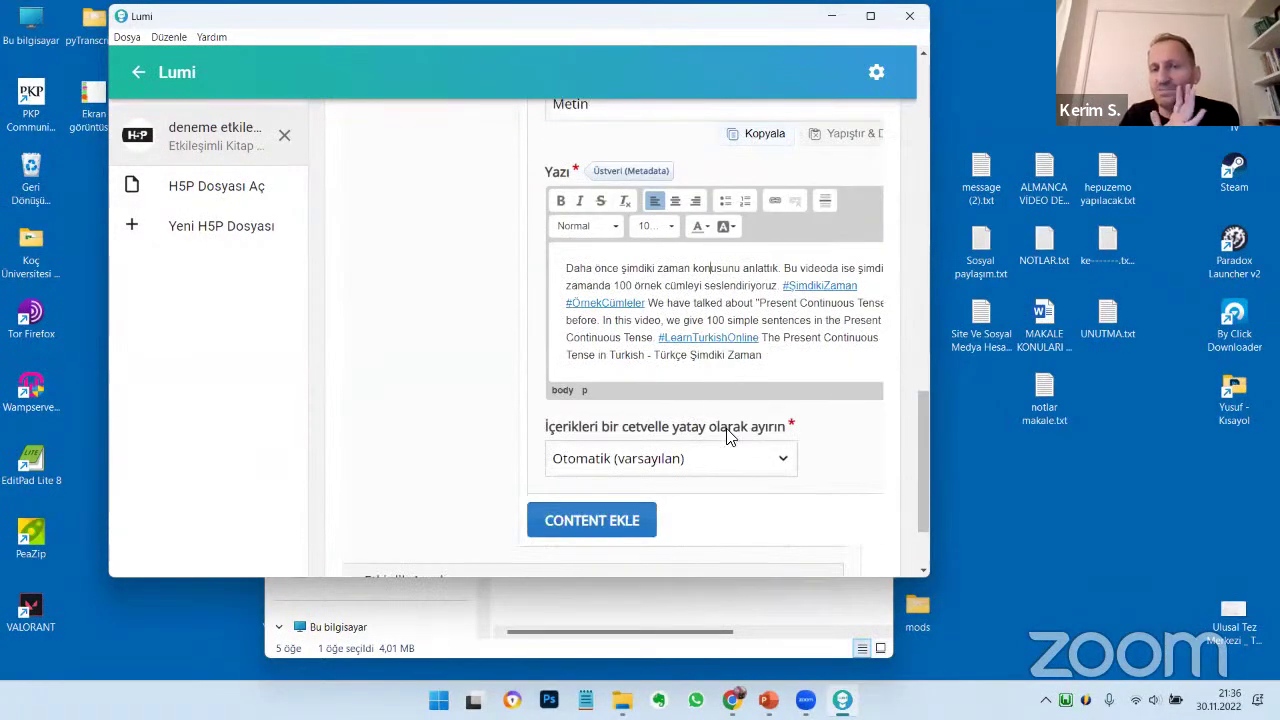
pyautogui.scroll(-2, 835, 467)
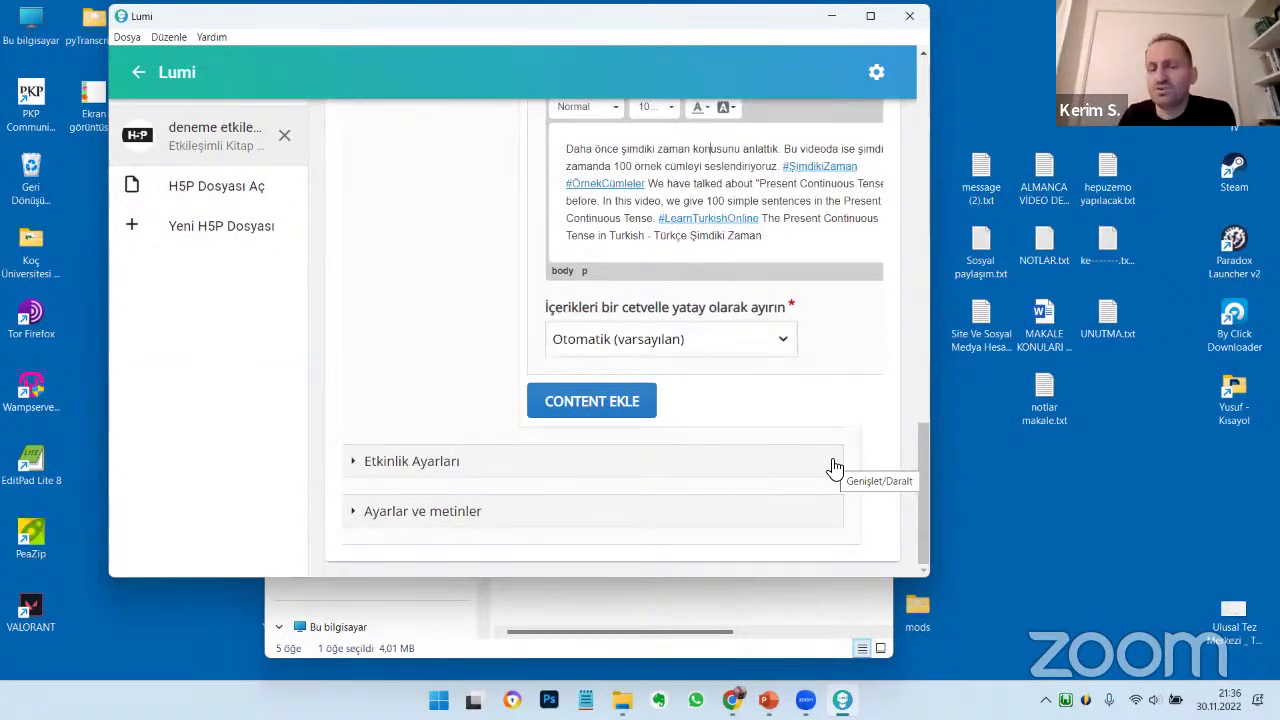
# Add a Görsel image item with the students jpg, marked Decorative only
pyautogui.click(612, 401)
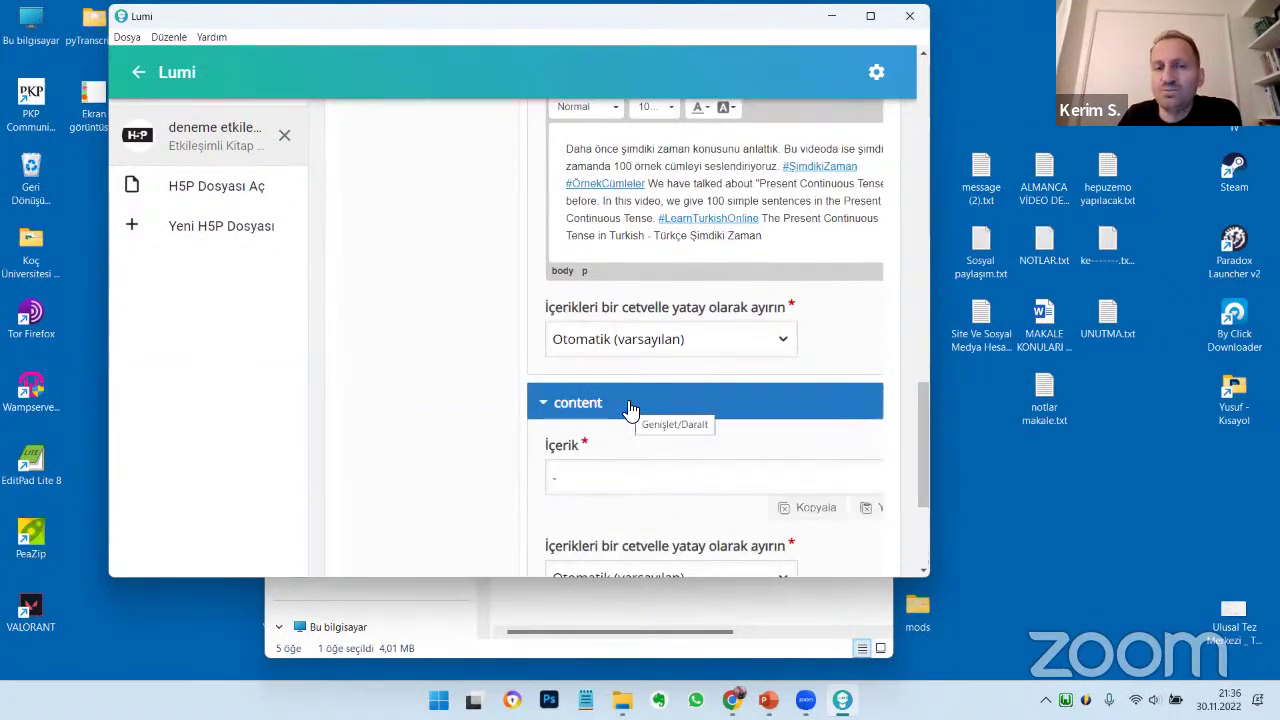
pyautogui.scroll(-4, 630, 410)
pyautogui.click(572, 238)
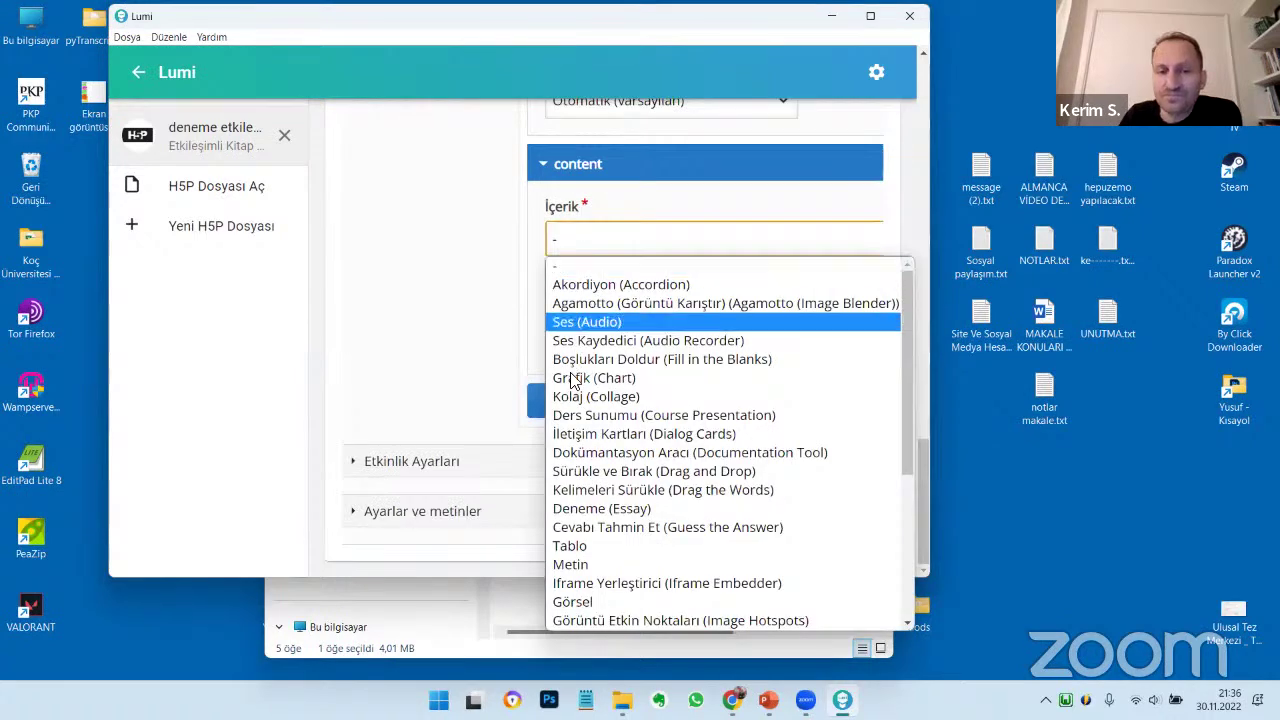
pyautogui.click(602, 602)
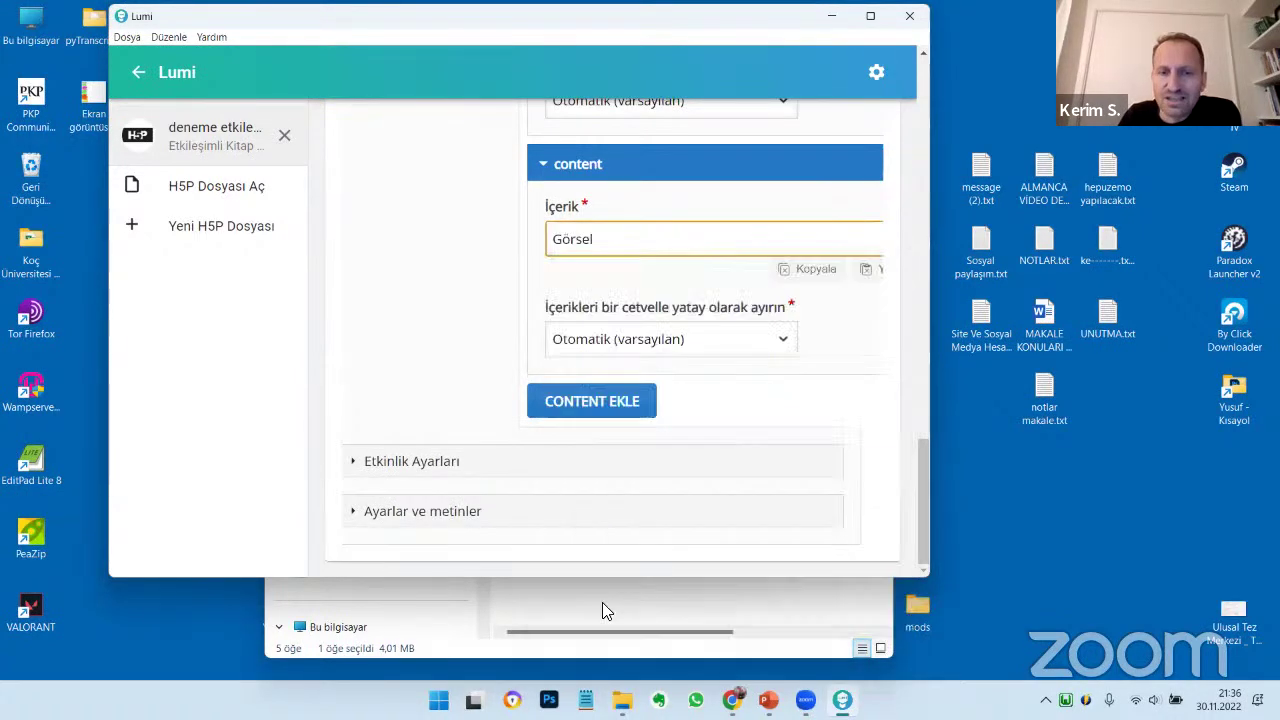
pyautogui.click(586, 343)
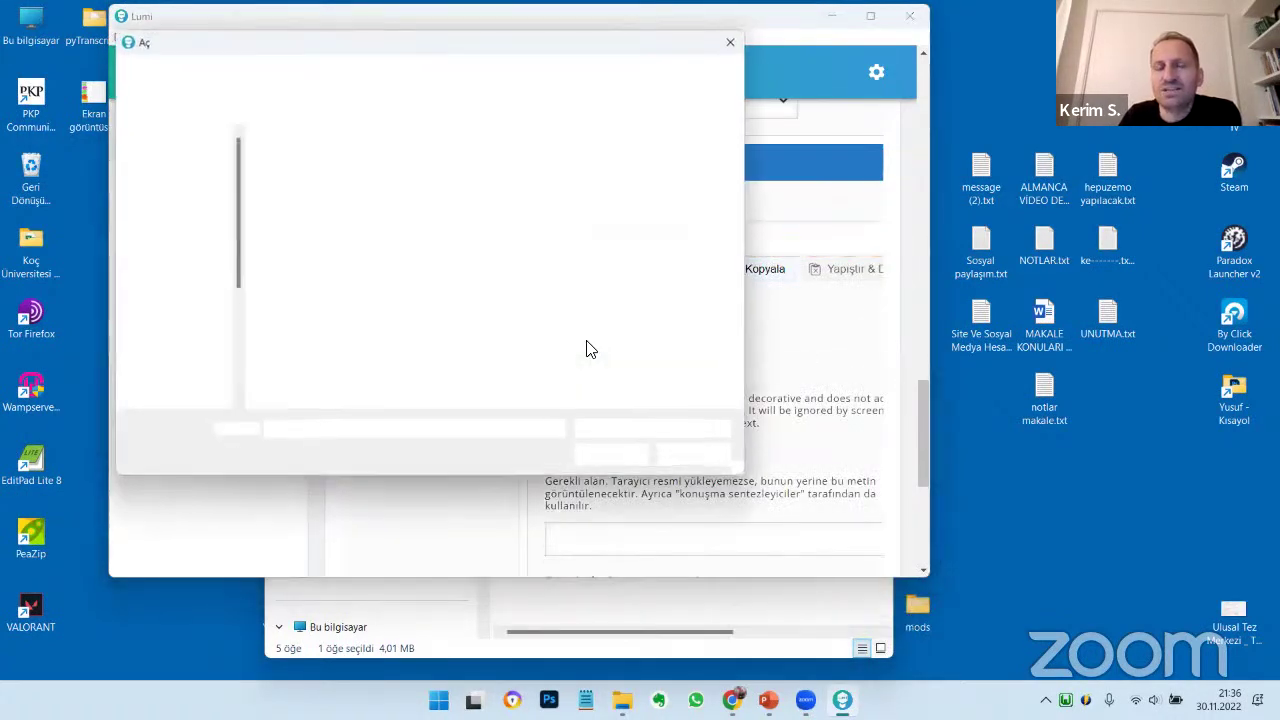
pyautogui.click(496, 295)
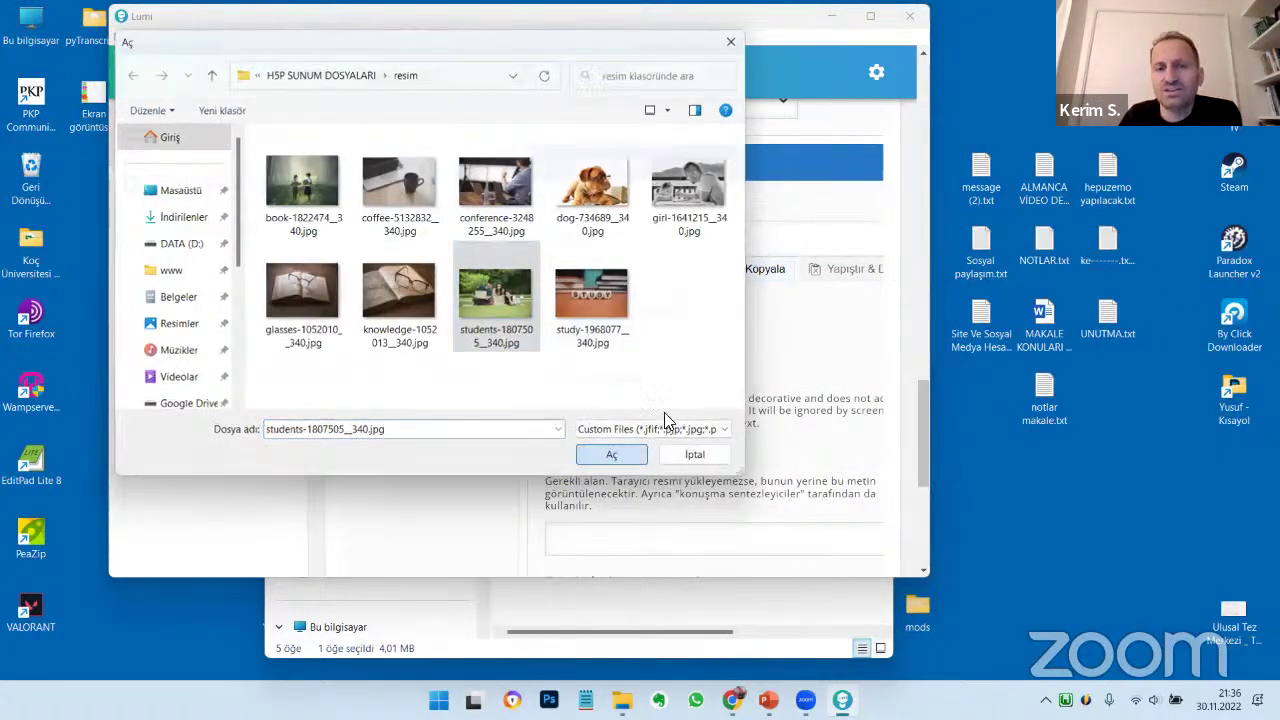
pyautogui.click(614, 455)
pyautogui.scroll(-5, 789, 417)
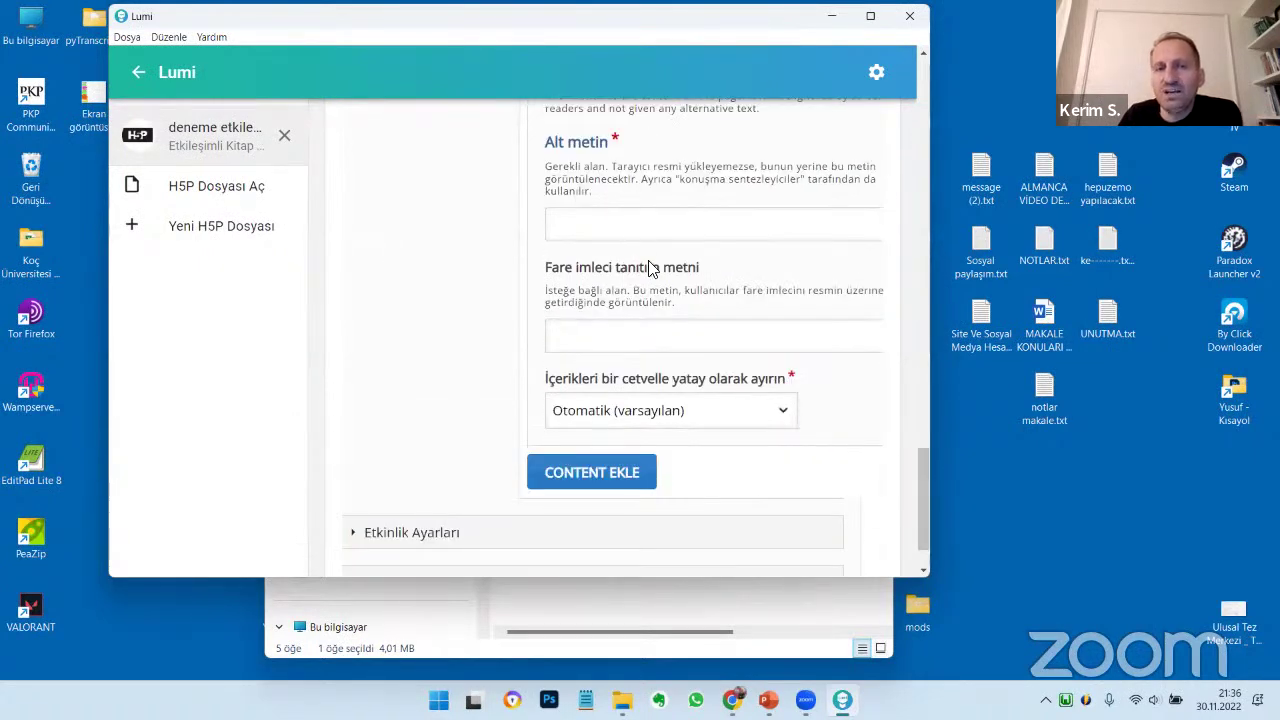
pyautogui.scroll(3, 651, 266)
pyautogui.click(572, 346)
pyautogui.scroll(-3, 770, 400)
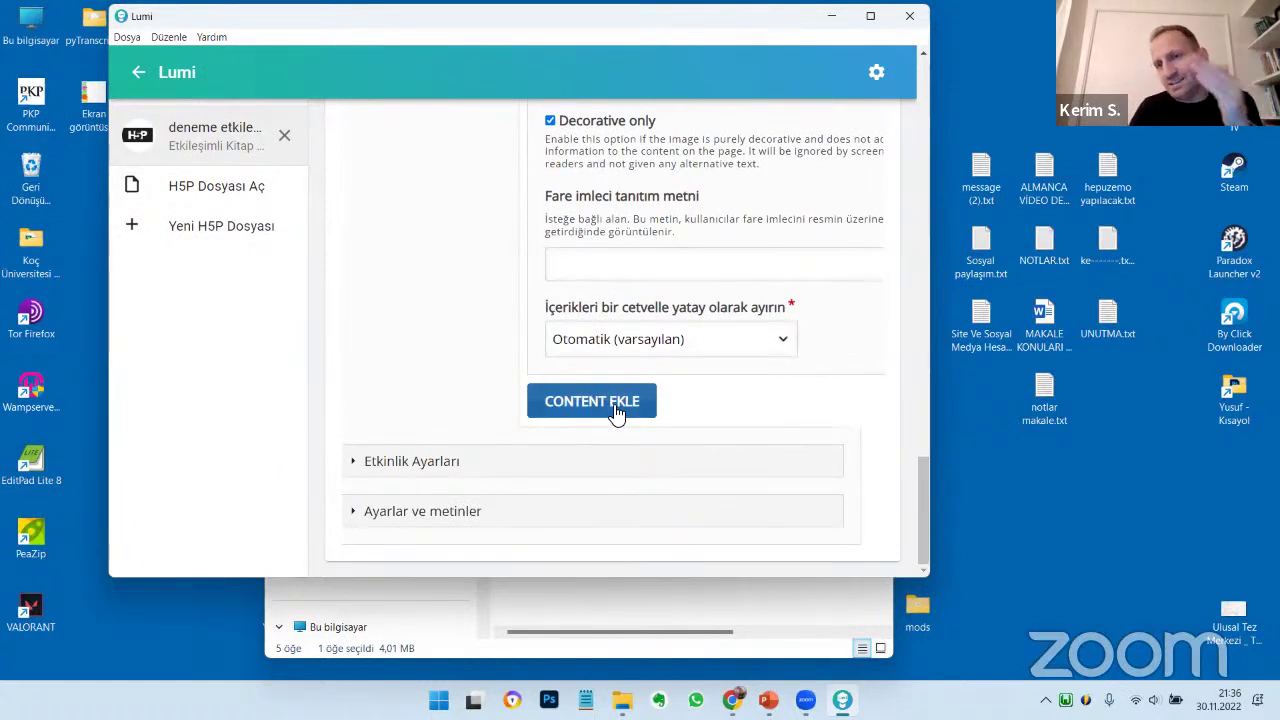
# Add a third content item and open its İçerik content-type list
pyautogui.click(592, 401)
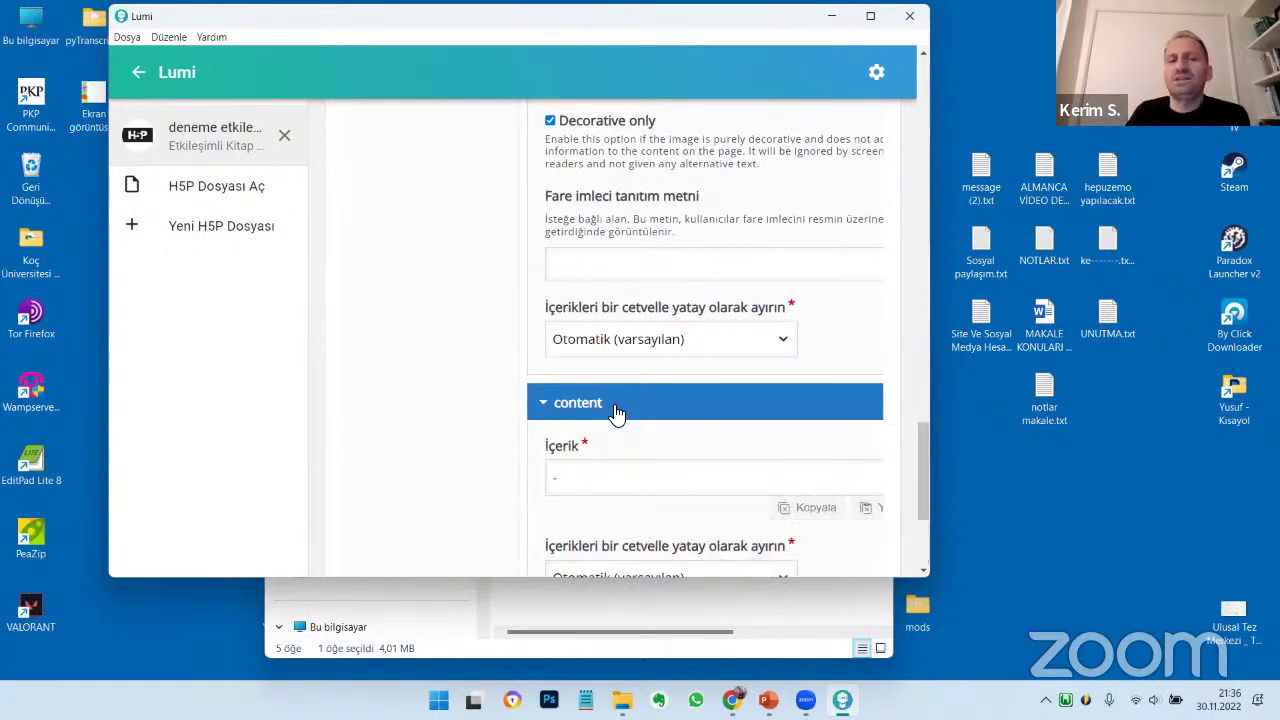
pyautogui.scroll(-3, 631, 429)
pyautogui.click(588, 250)
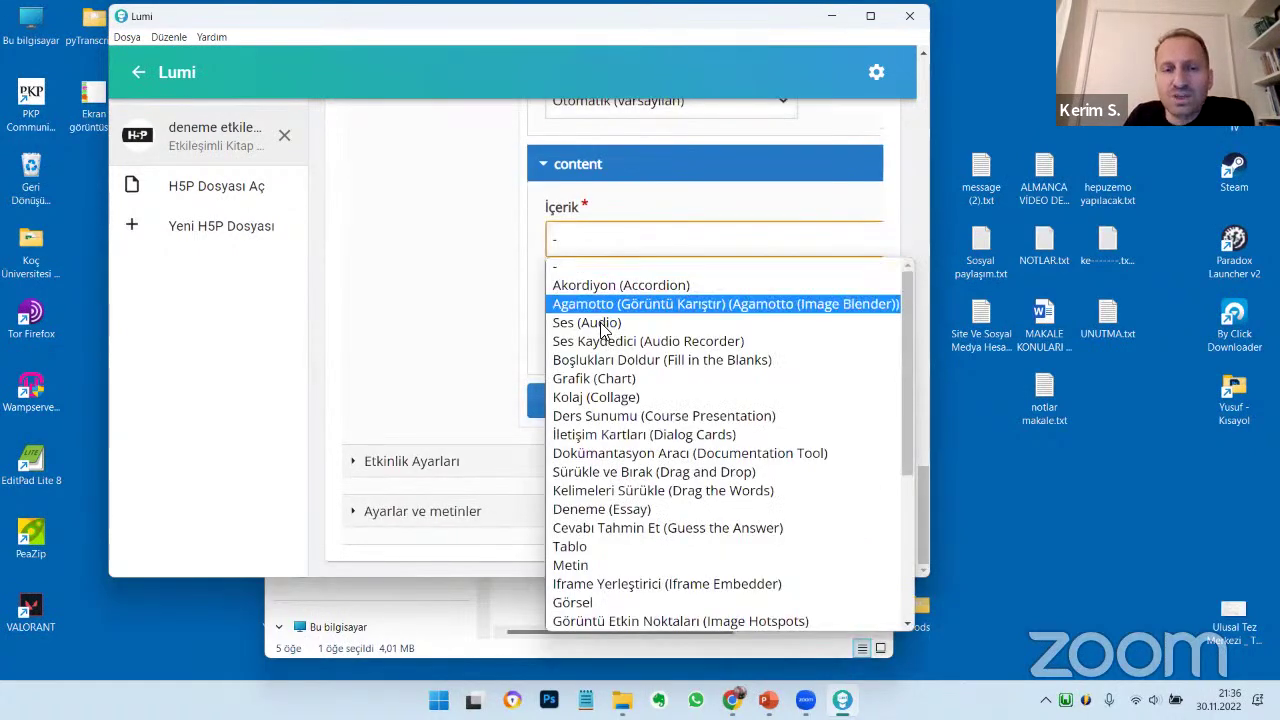
pyautogui.scroll(-3, 600, 440)
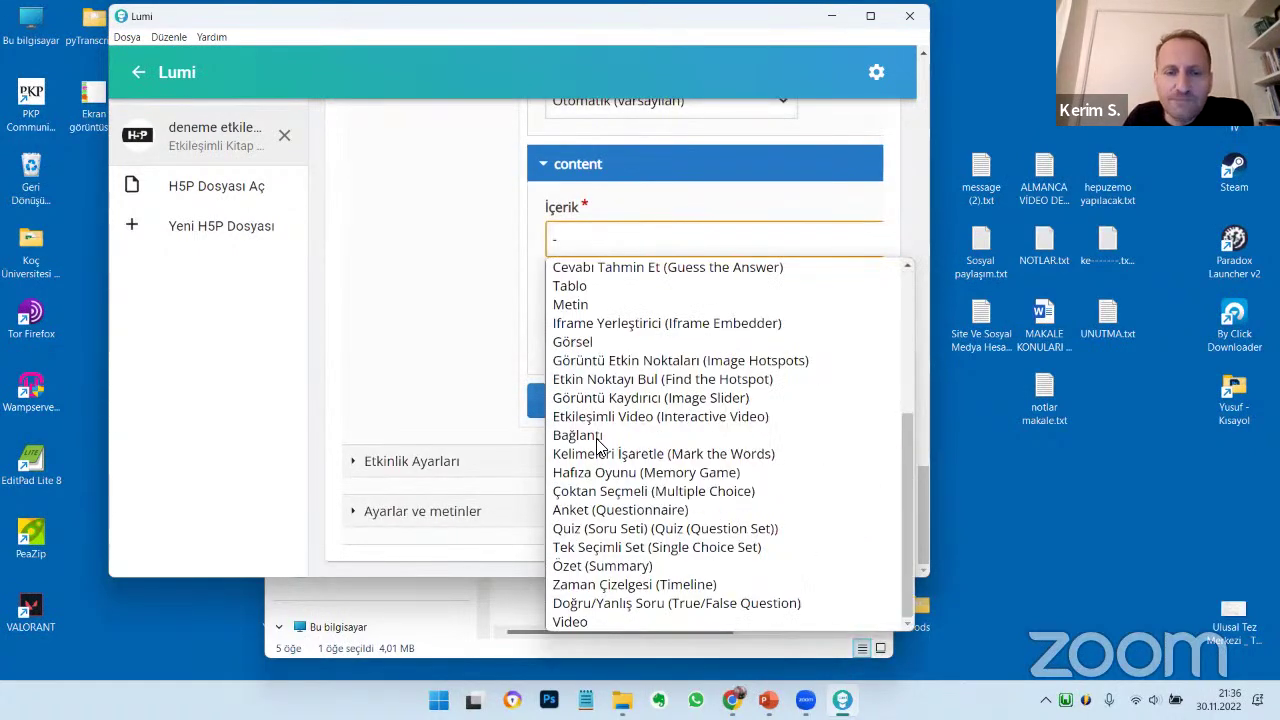
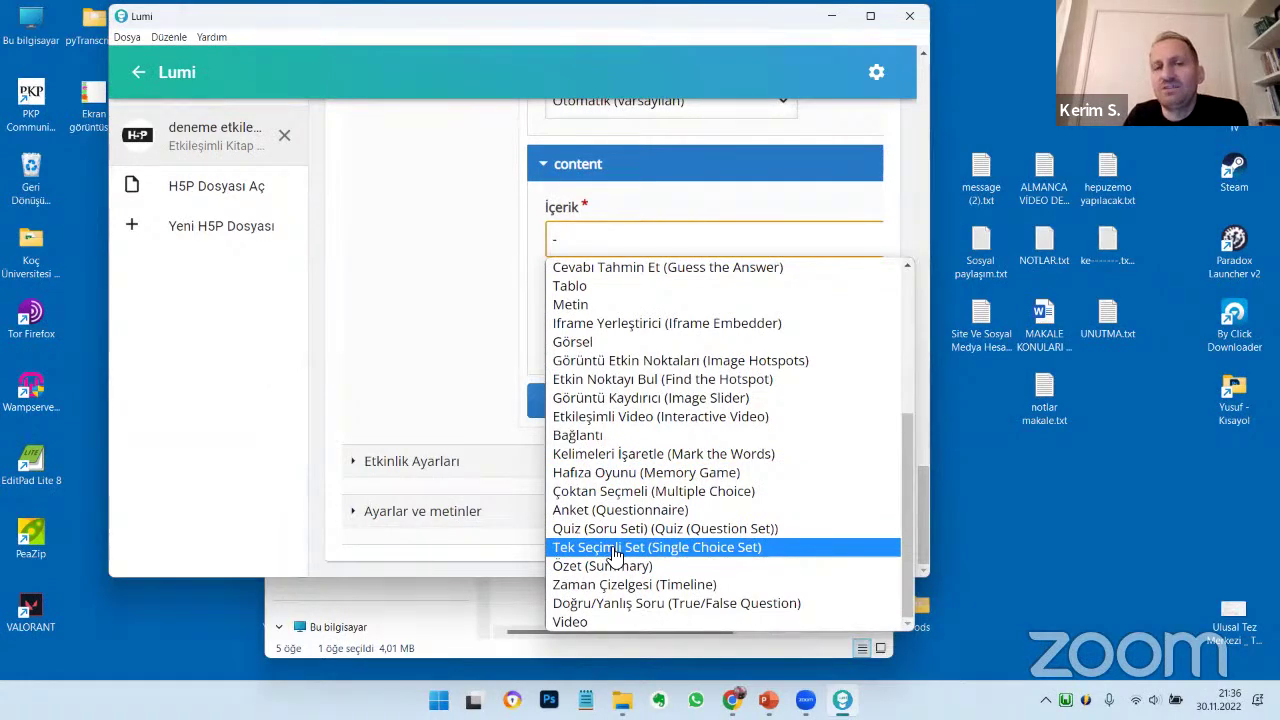
# Make the page a Single Choice Set and enter the first question, Neresidir?
pyautogui.click(613, 552)
pyautogui.scroll(-3, 594, 358)
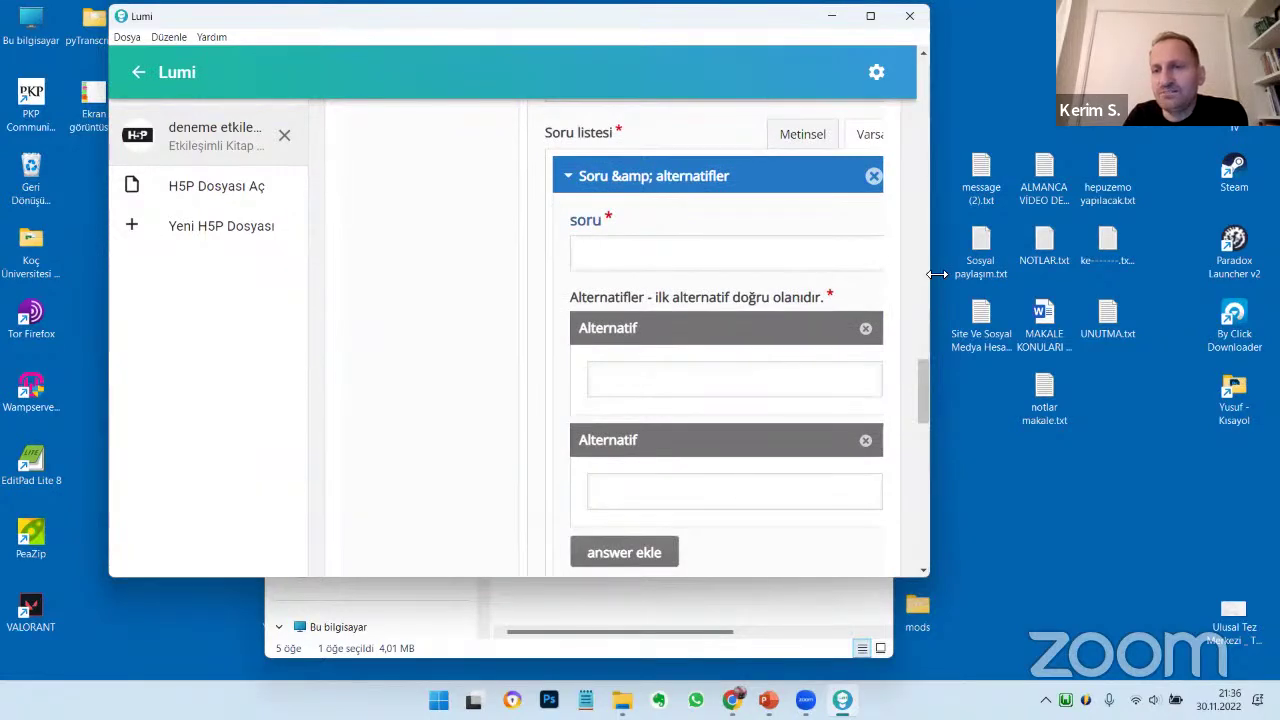
pyautogui.moveTo(937, 274); pyautogui.dragTo(1053, 274)
pyautogui.click(689, 257)
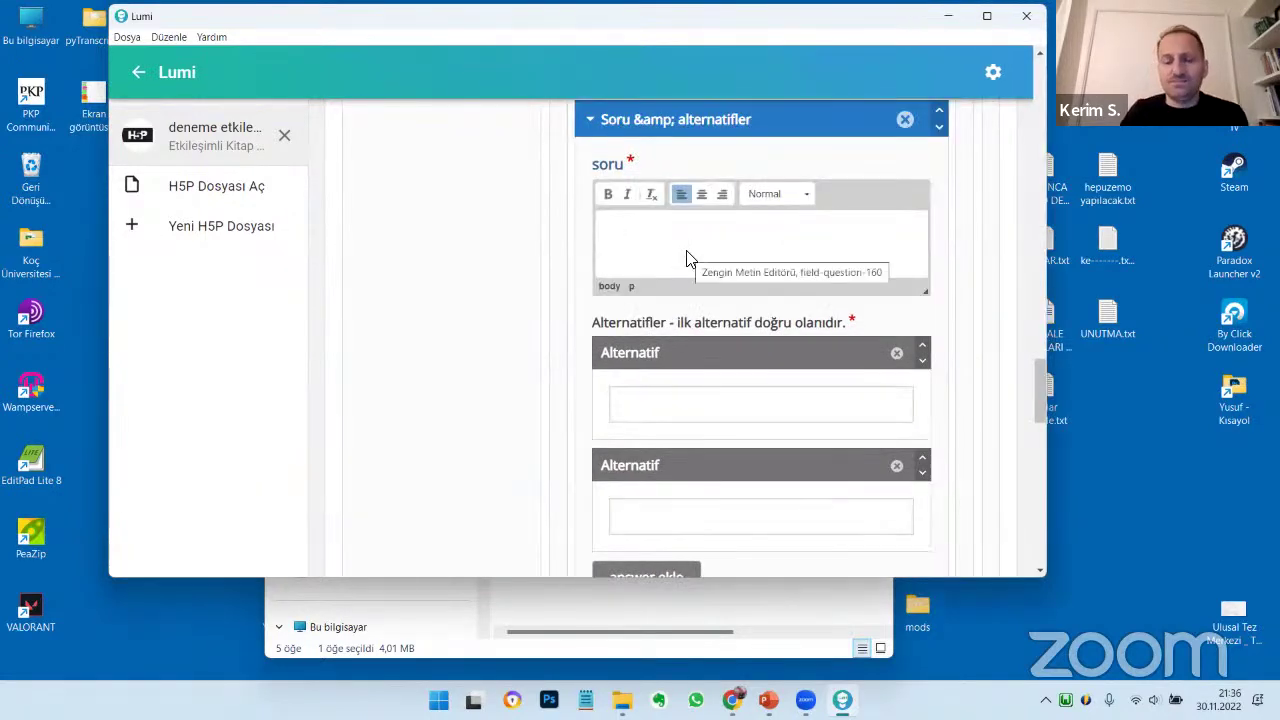
pyautogui.write('Neresidi')
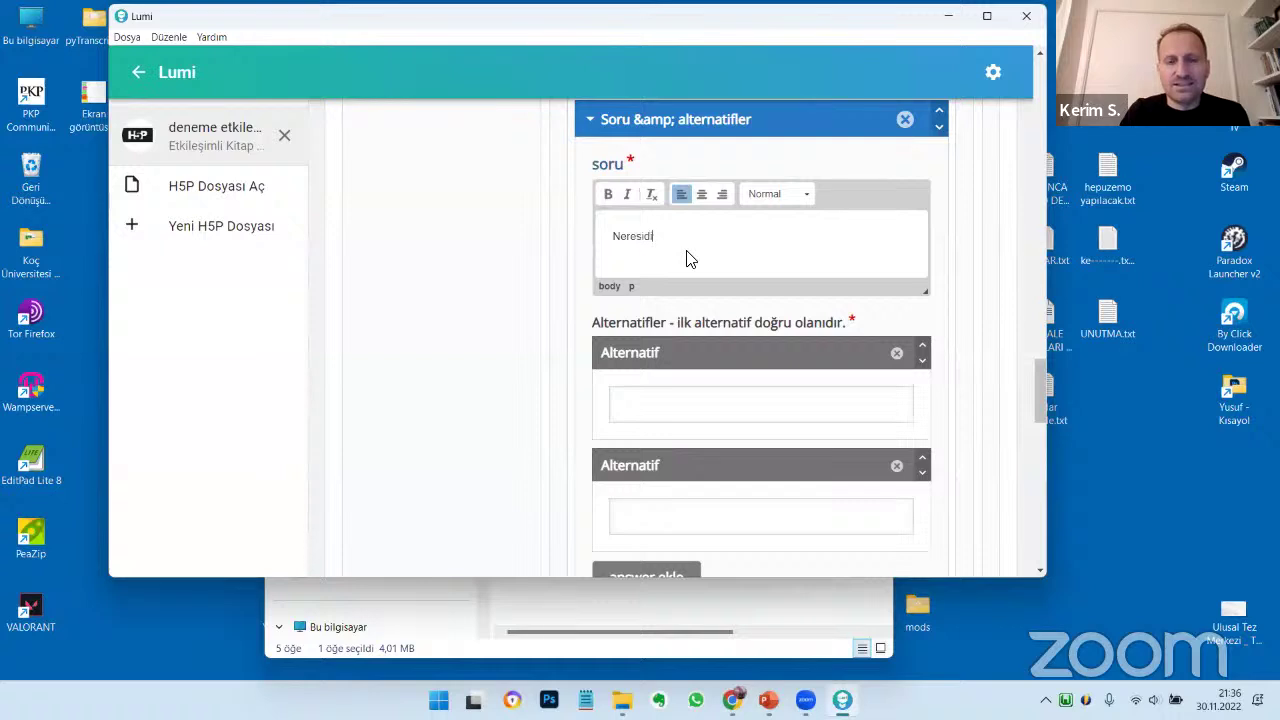
pyautogui.write('r')
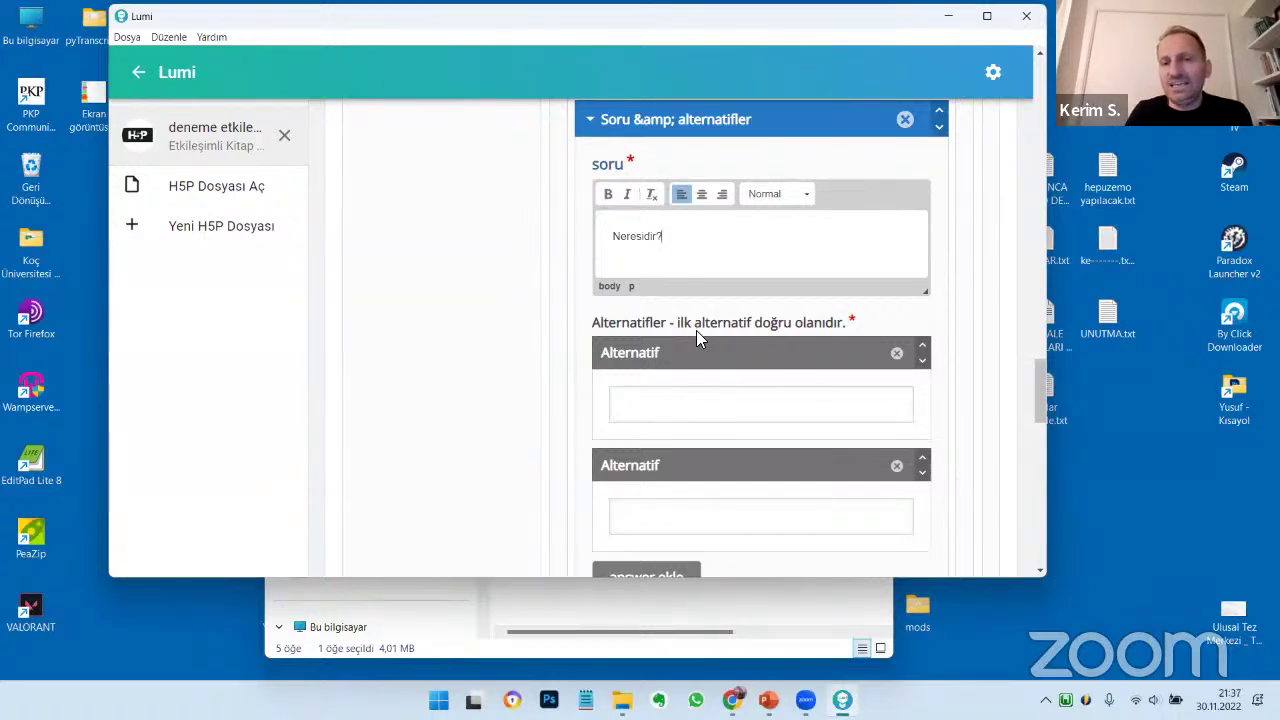
# Give the question three answers: Ankara, Edirne and Paris
pyautogui.click(655, 413)
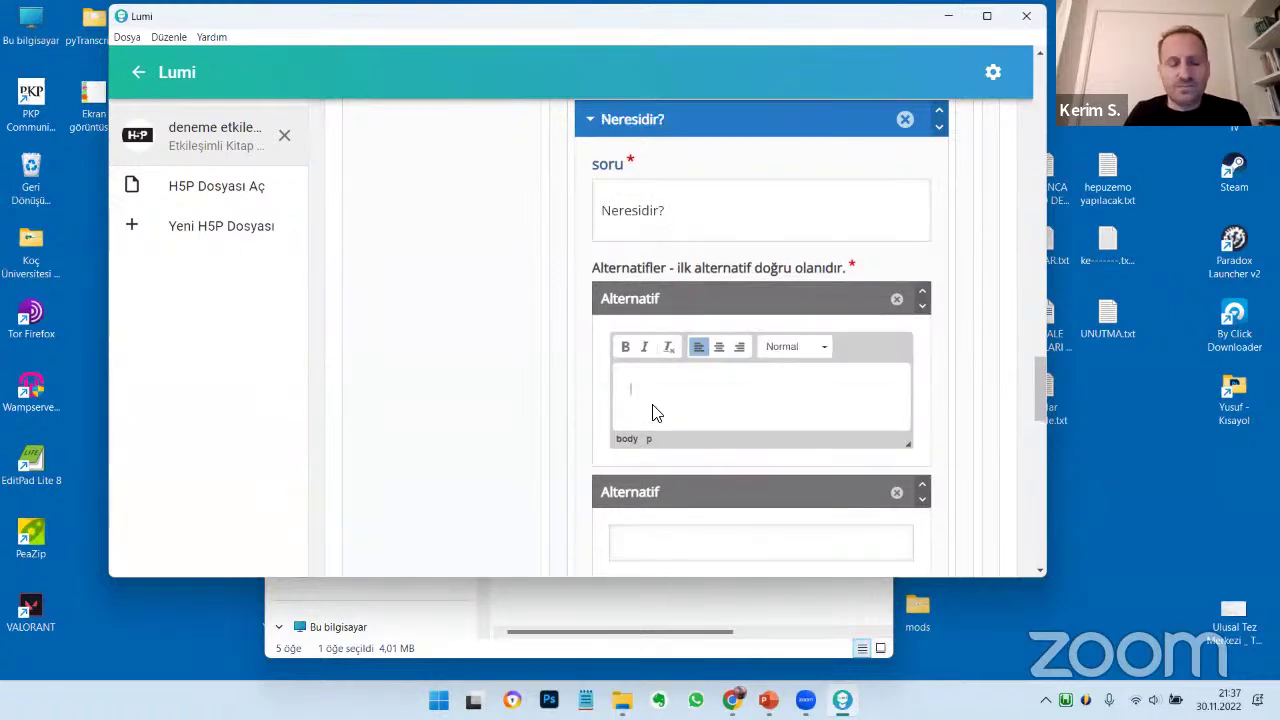
pyautogui.write('Ankara')
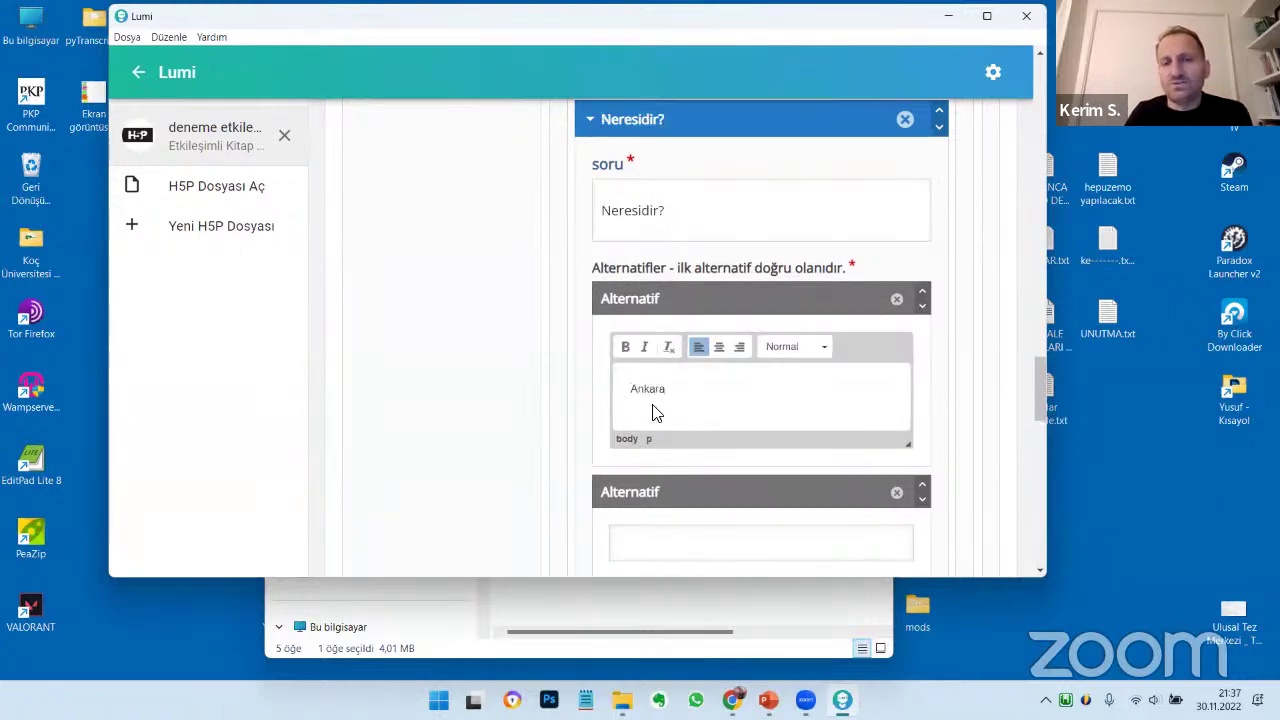
pyautogui.press('Tab')
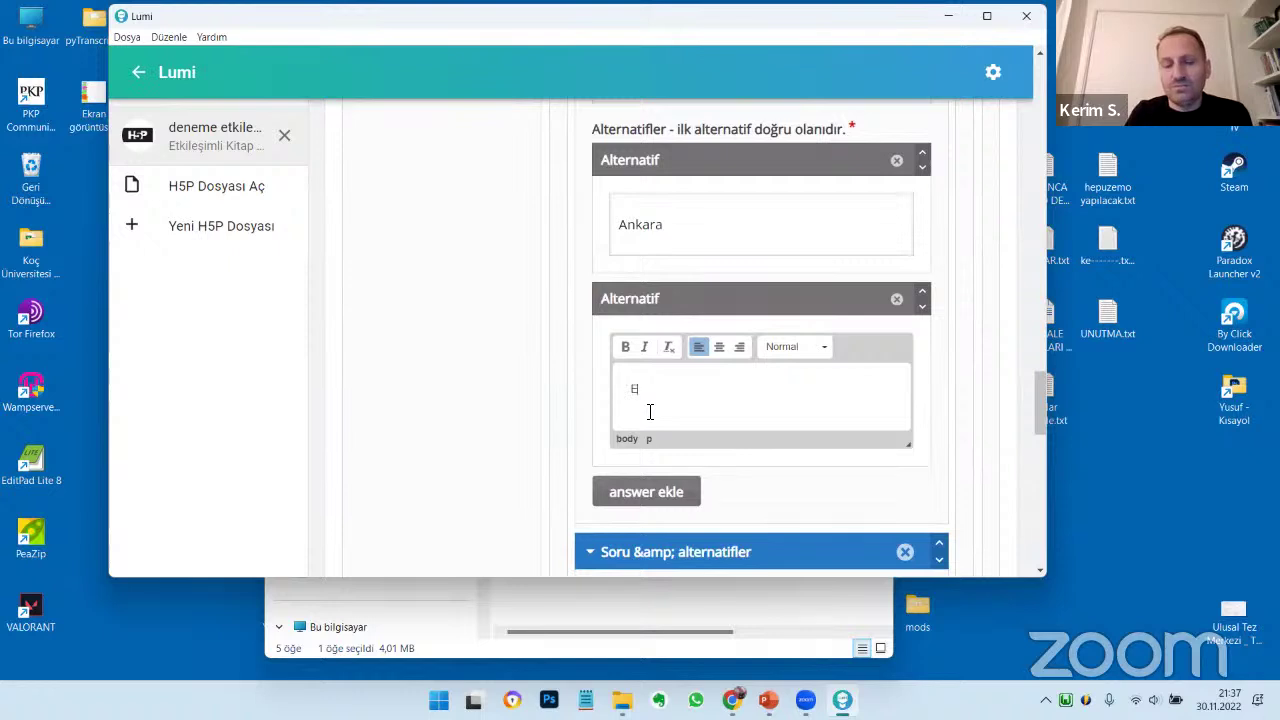
pyautogui.write('Edirne')
pyautogui.scroll(-2, 650, 380)
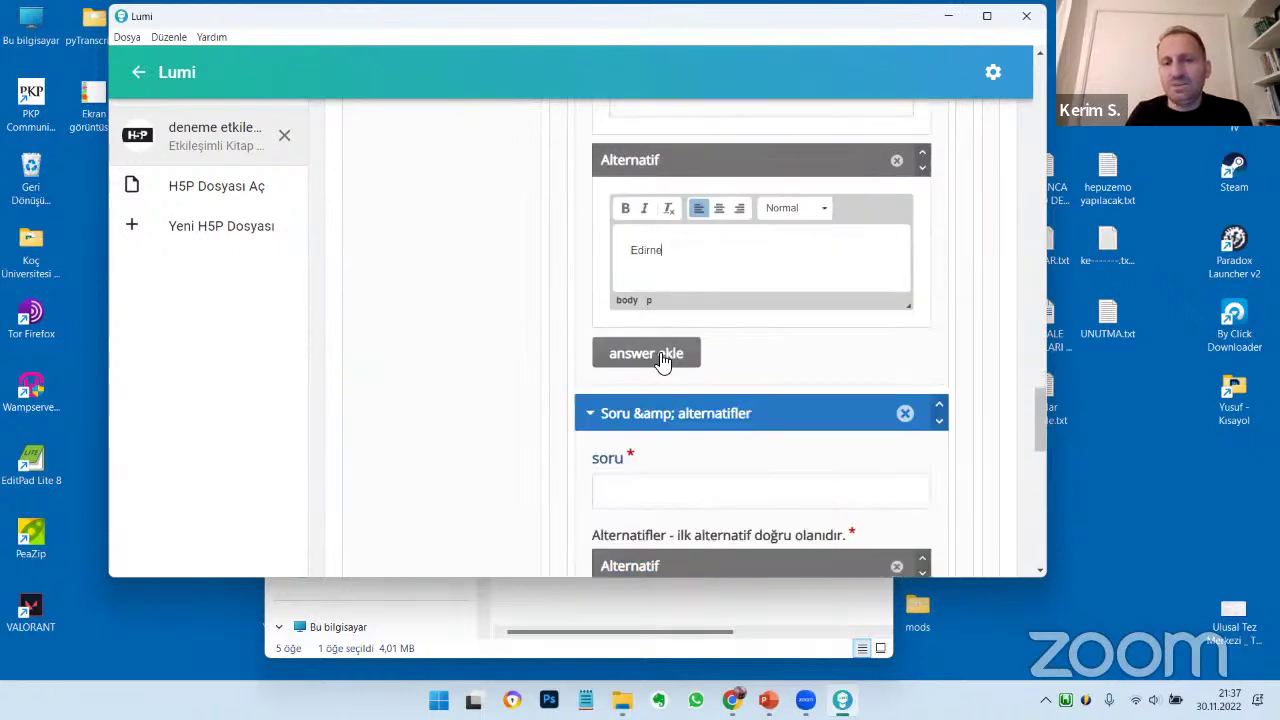
pyautogui.click(657, 353)
pyautogui.click(675, 404)
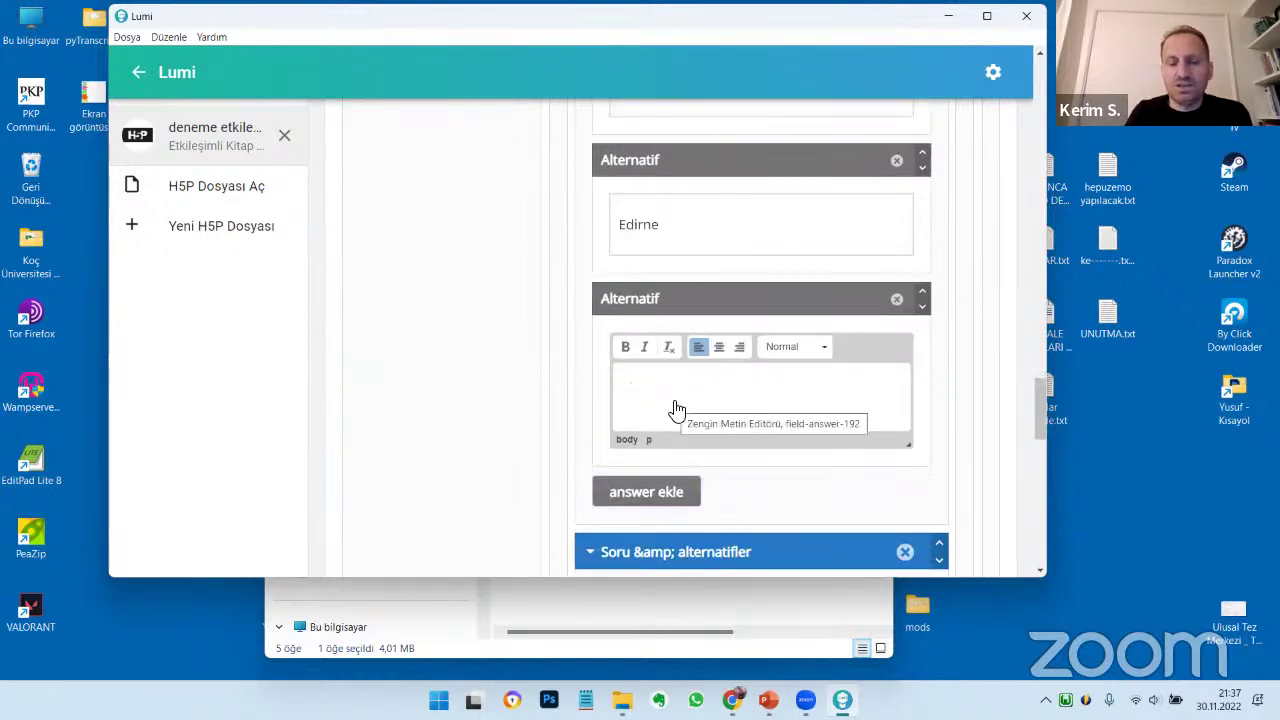
pyautogui.write('Paris')
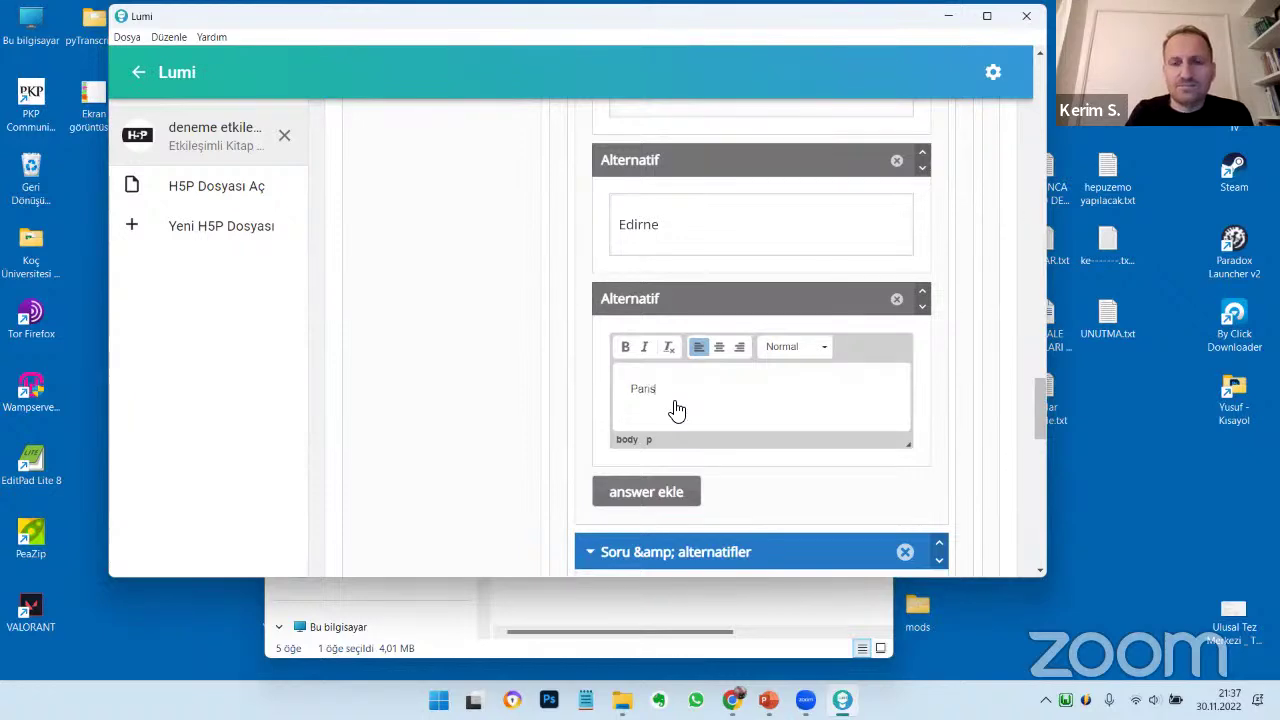
pyautogui.scroll(-3, 680, 412)
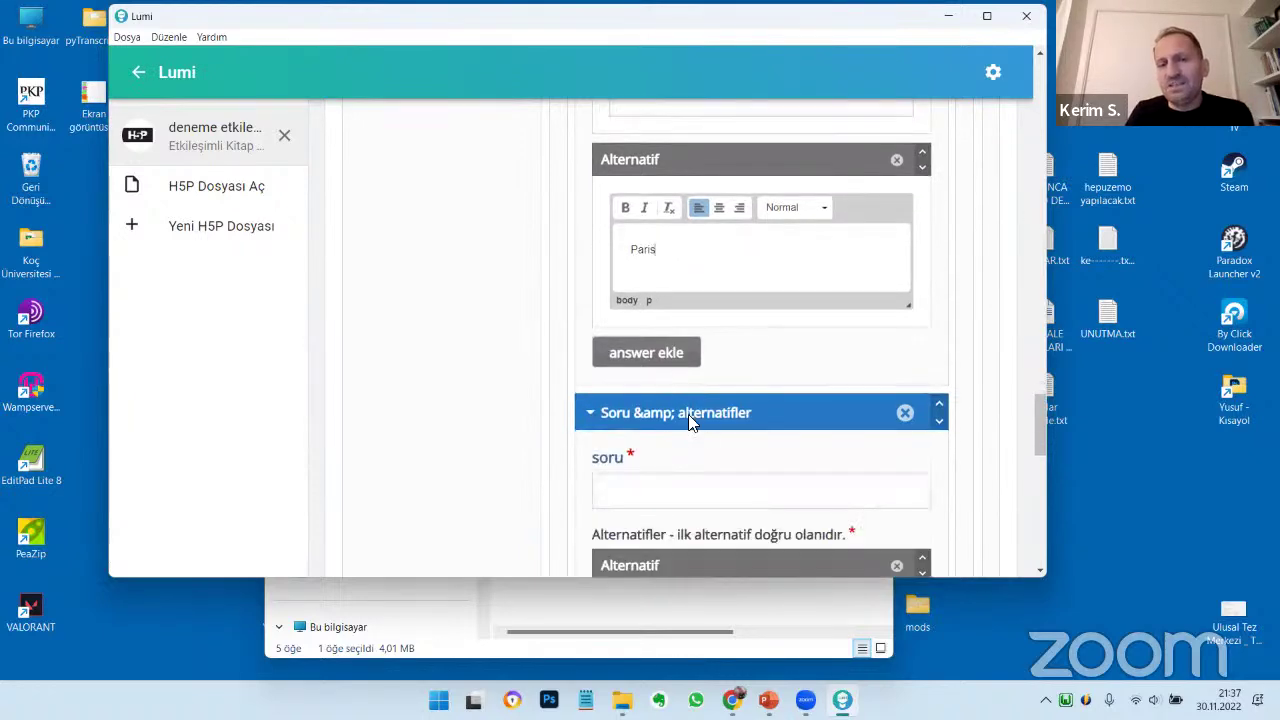
pyautogui.scroll(-3, 686, 409)
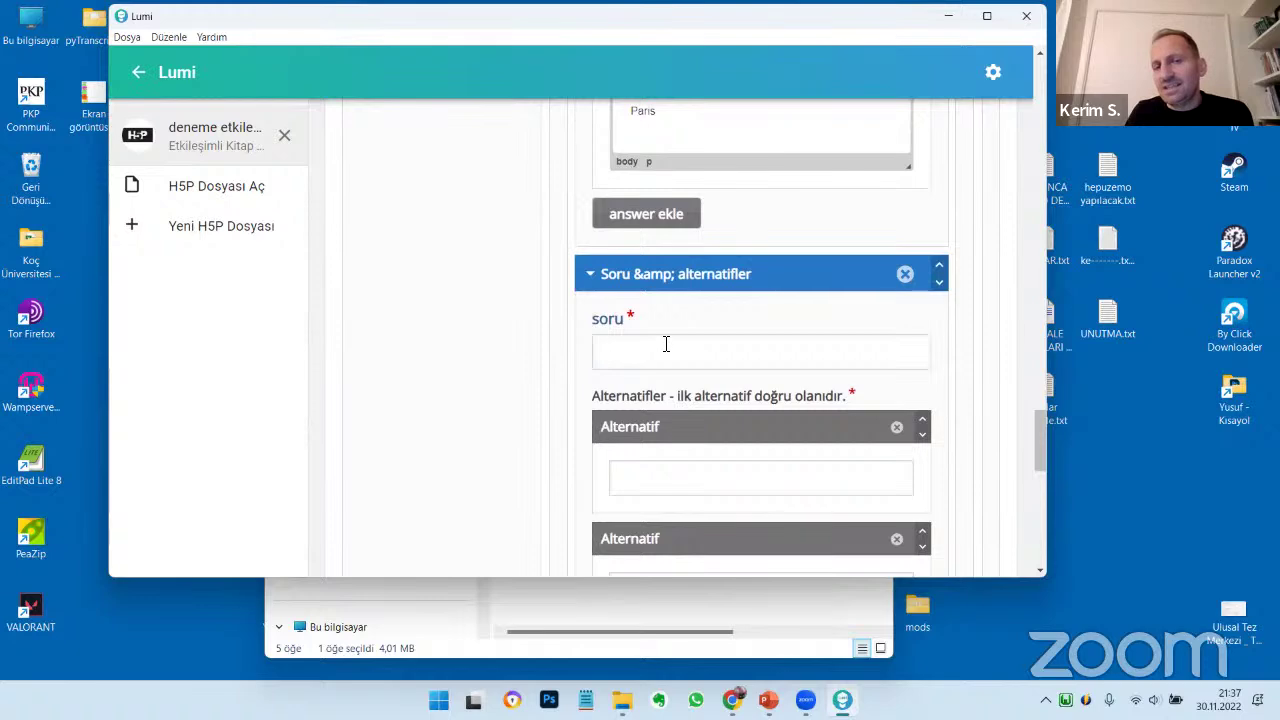
# Write the second question with the answer choices H5P, nearpod and Edpuzzle
pyautogui.click(636, 357)
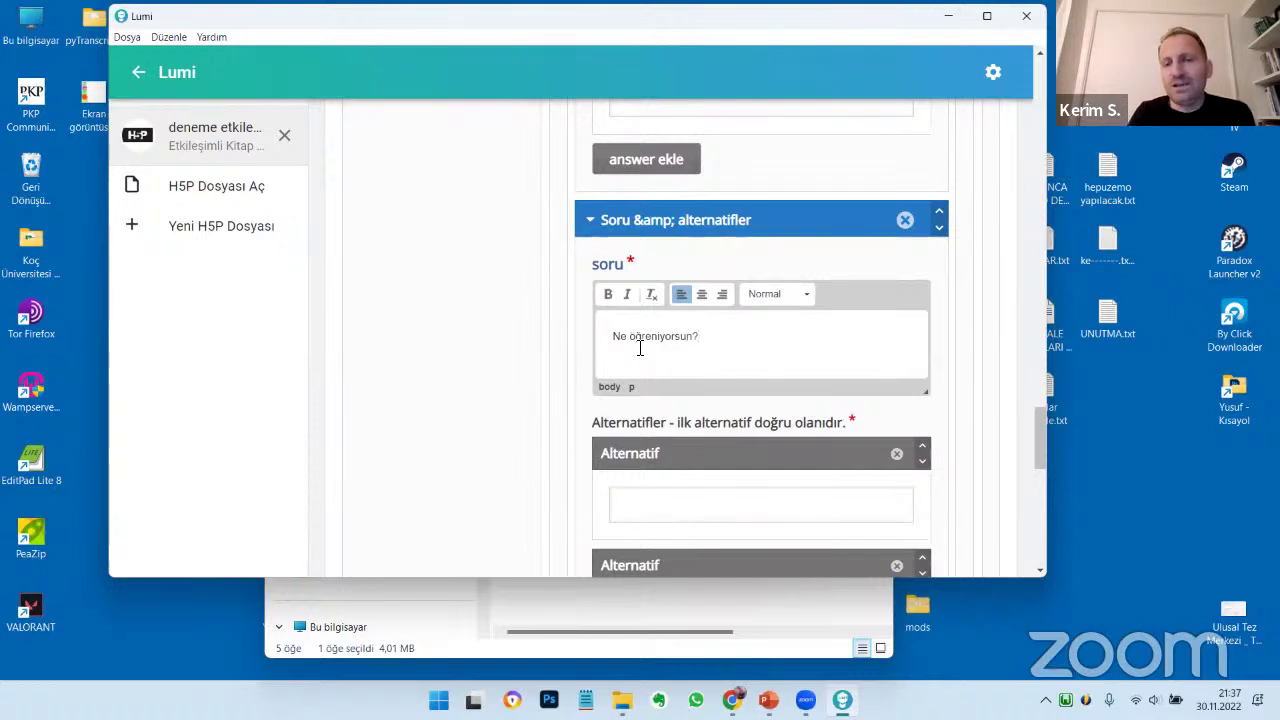
pyautogui.scroll(-5, 682, 360)
pyautogui.click(651, 228)
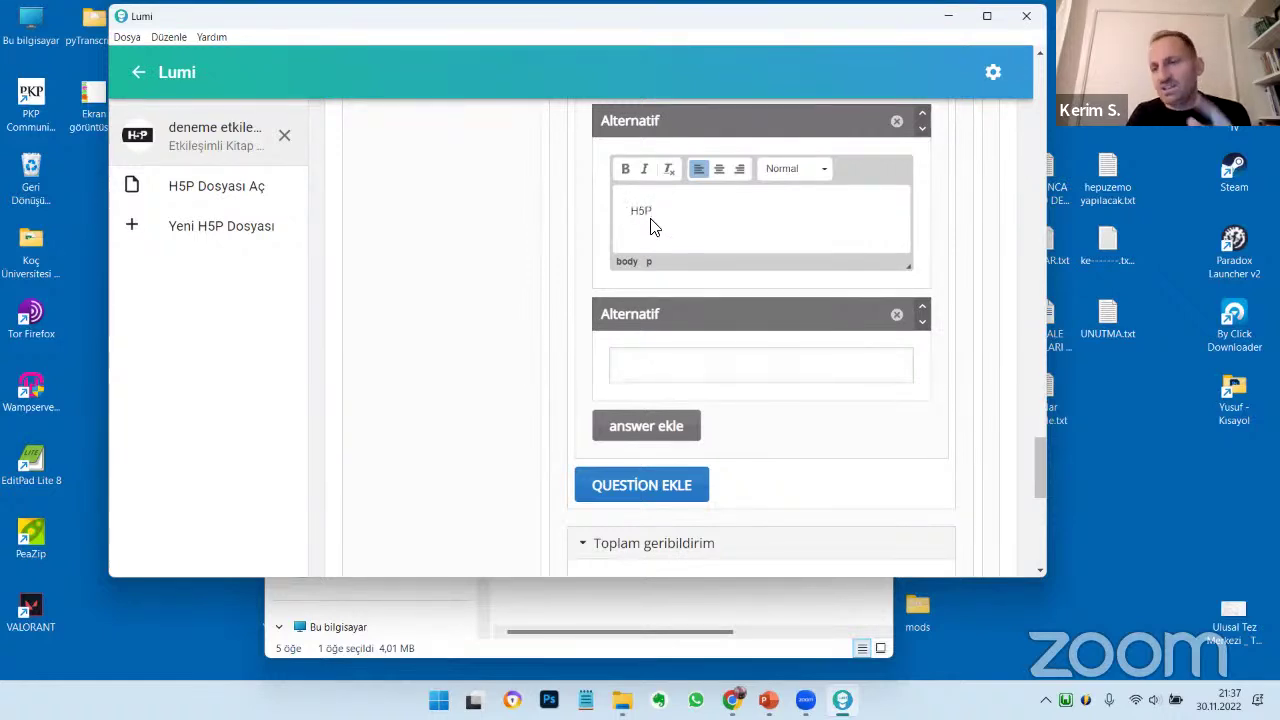
pyautogui.click(686, 369)
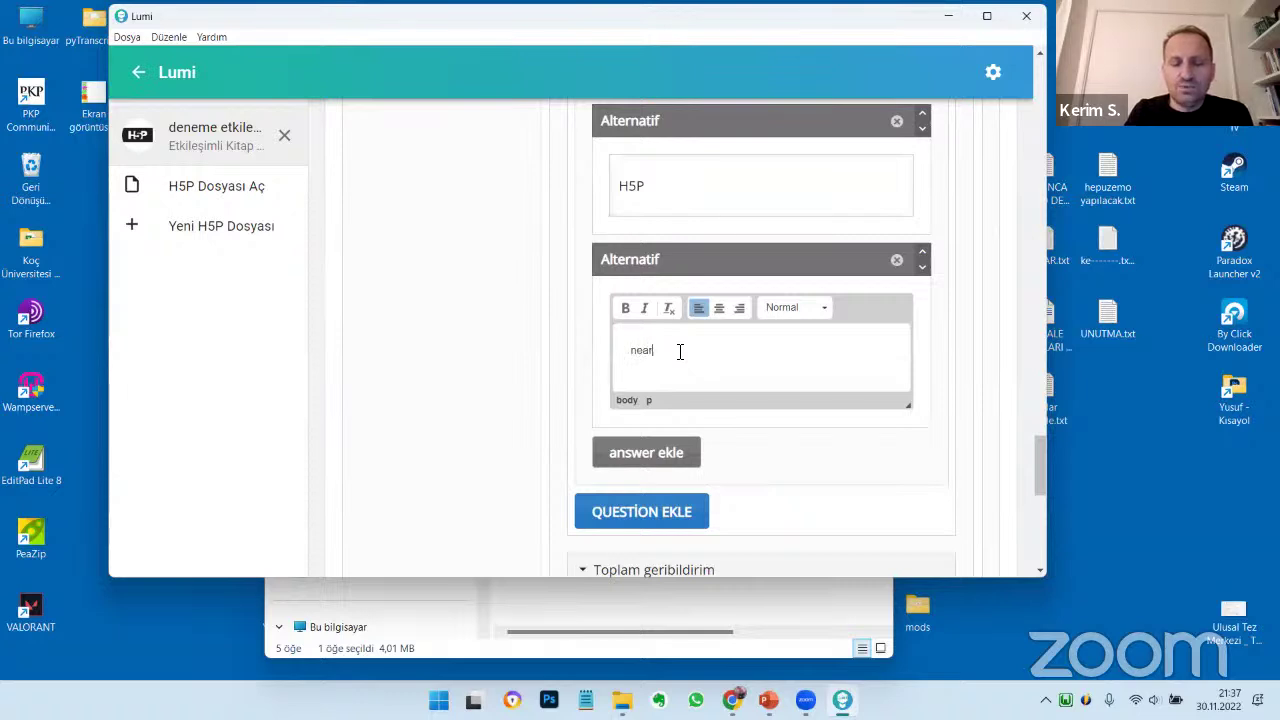
pyautogui.click(628, 456)
pyautogui.write('Edpuzzle')
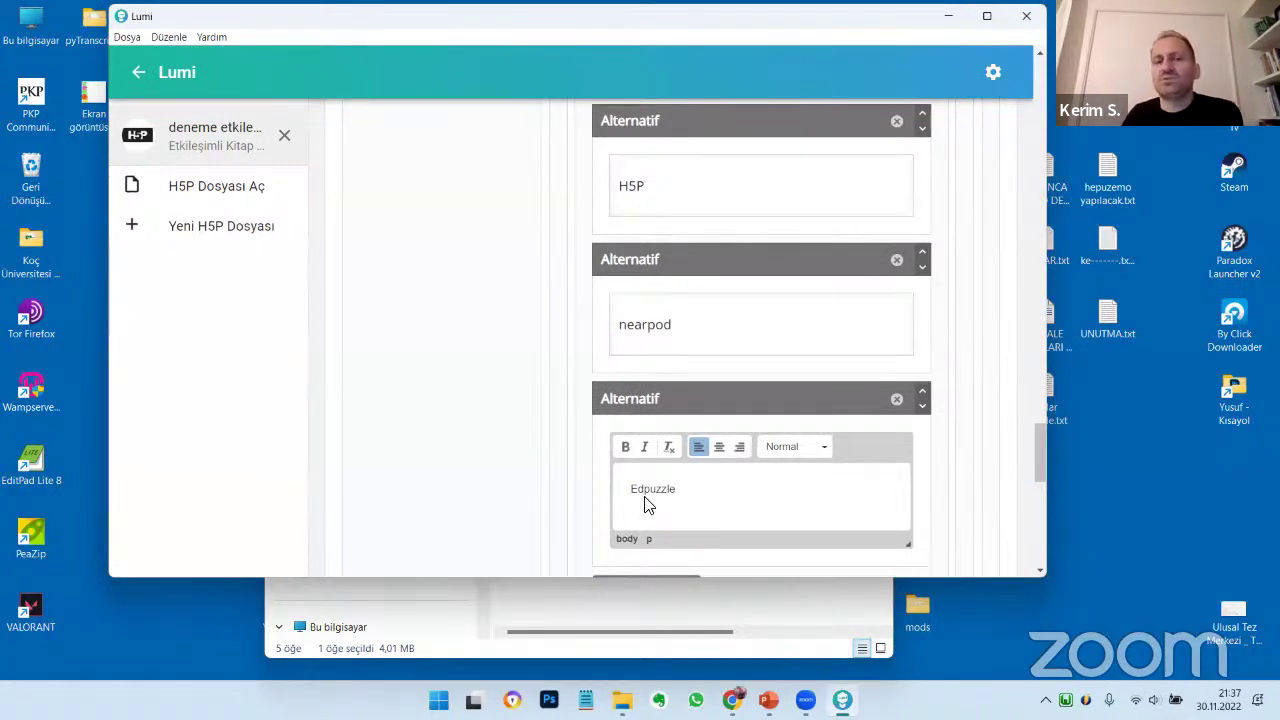
pyautogui.scroll(-5, 648, 506)
pyautogui.scroll(-1, 680, 380)
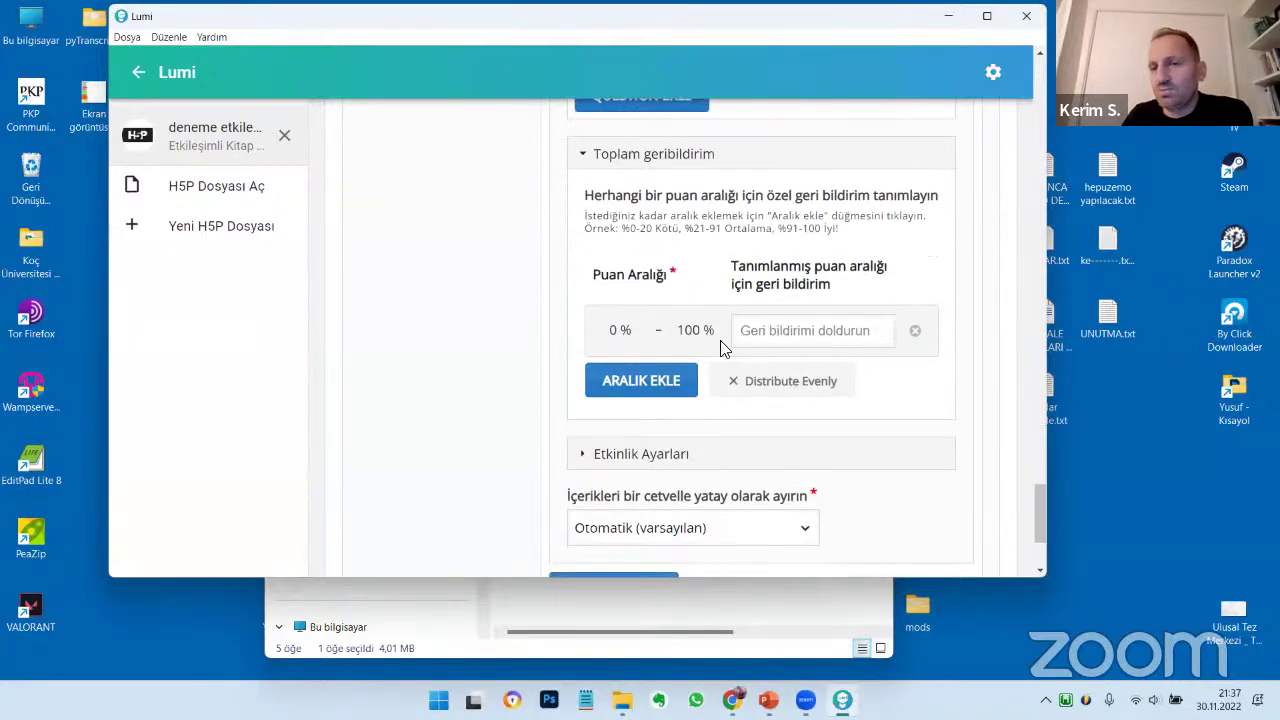
# Set the horizontal ruler separator to 'Her zaman yukarıdaki cetveli kullan'
pyautogui.scroll(-2, 857, 437)
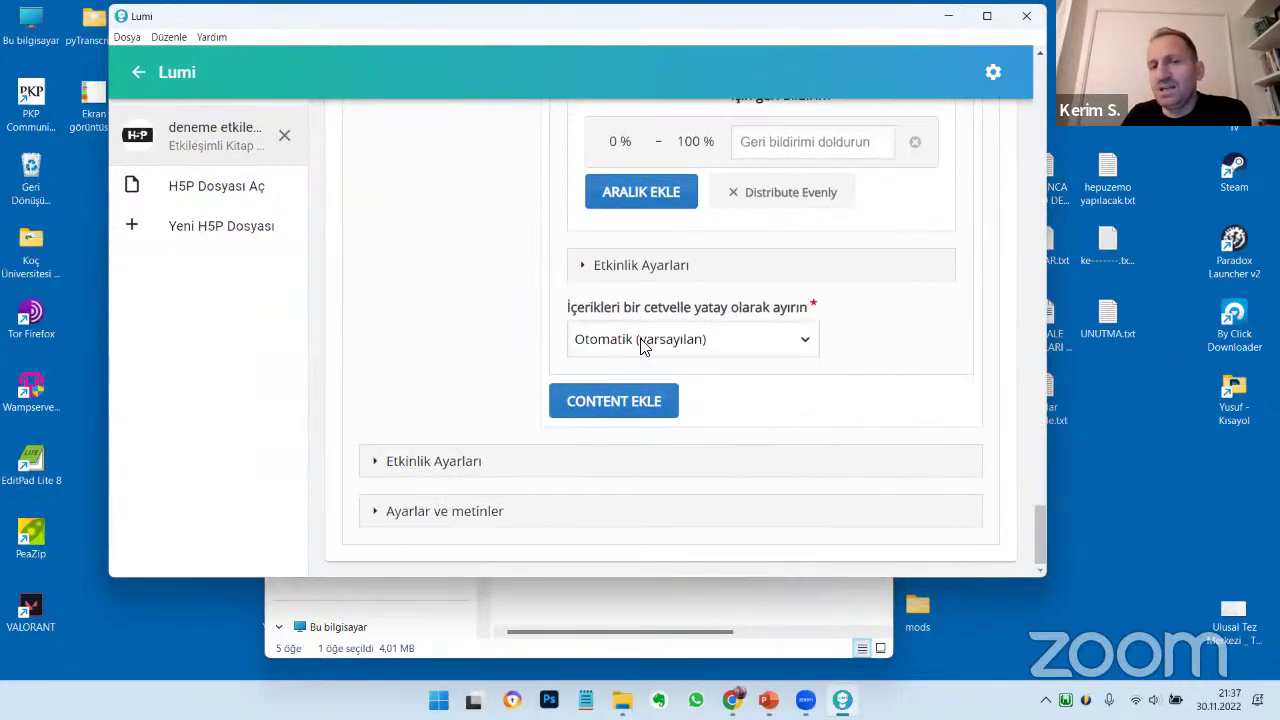
pyautogui.click(643, 342)
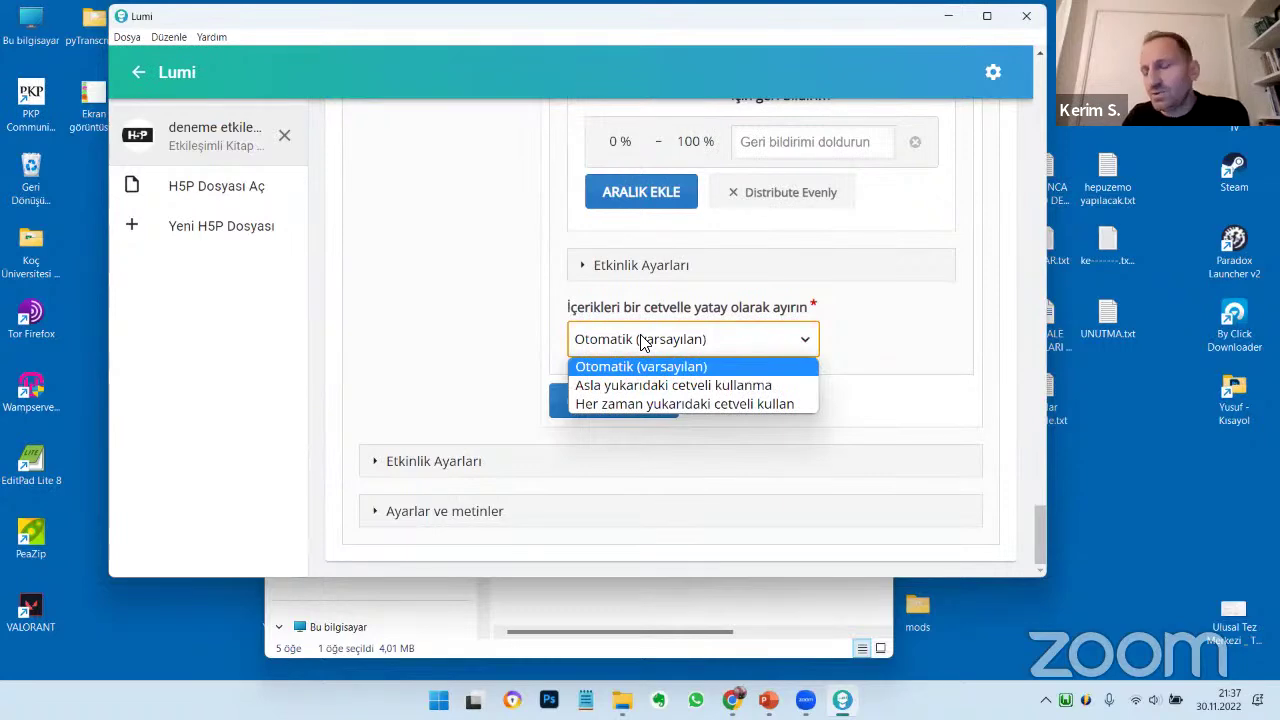
pyautogui.click(877, 326)
pyautogui.click(716, 340)
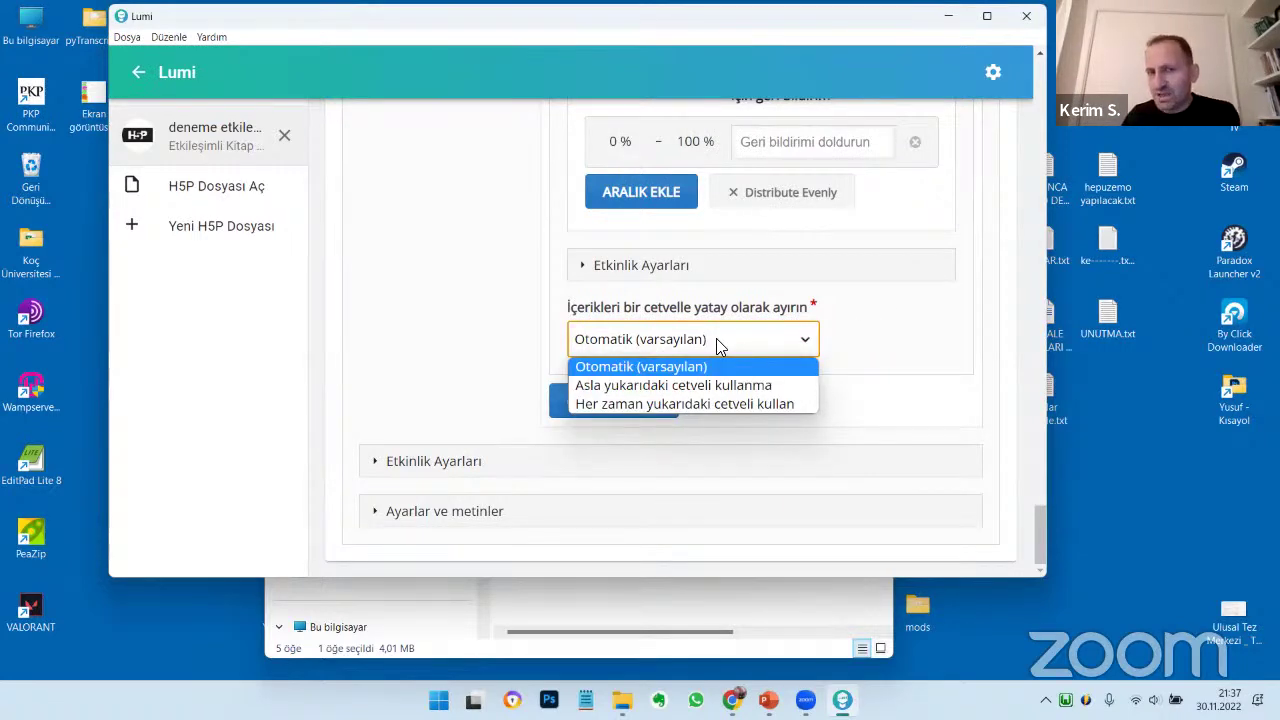
pyautogui.click(664, 405)
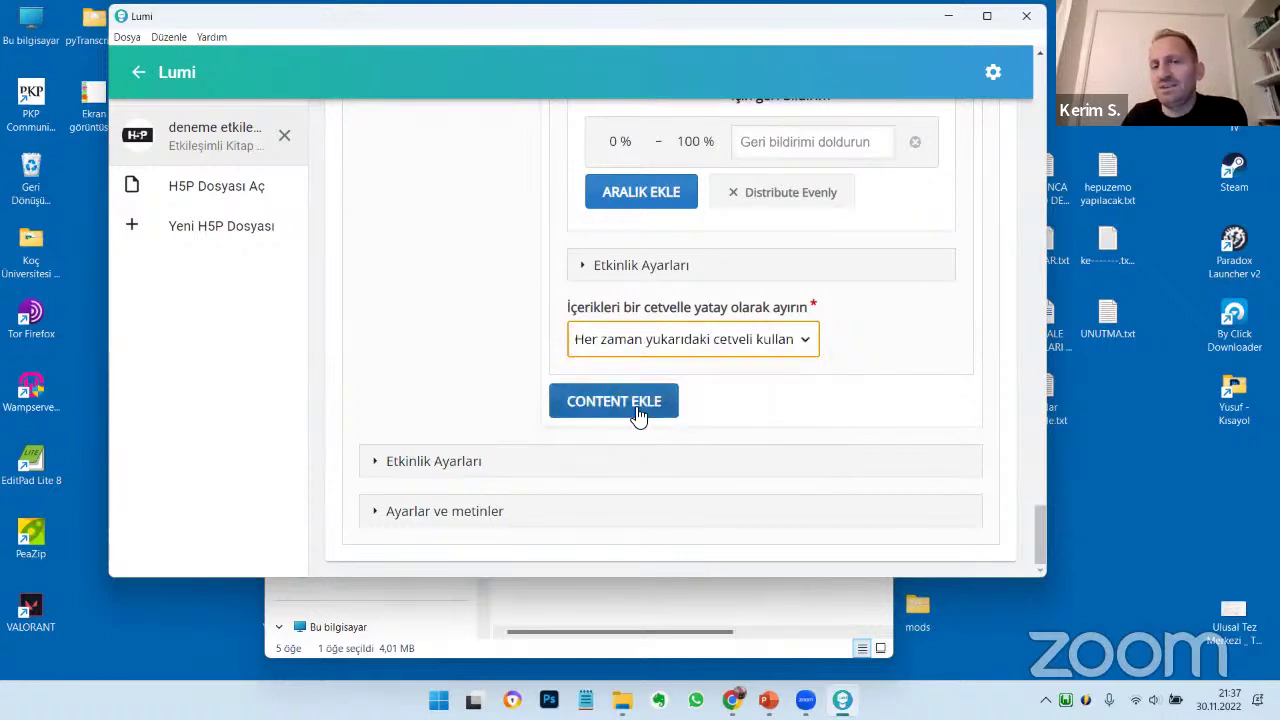
pyautogui.click(655, 345)
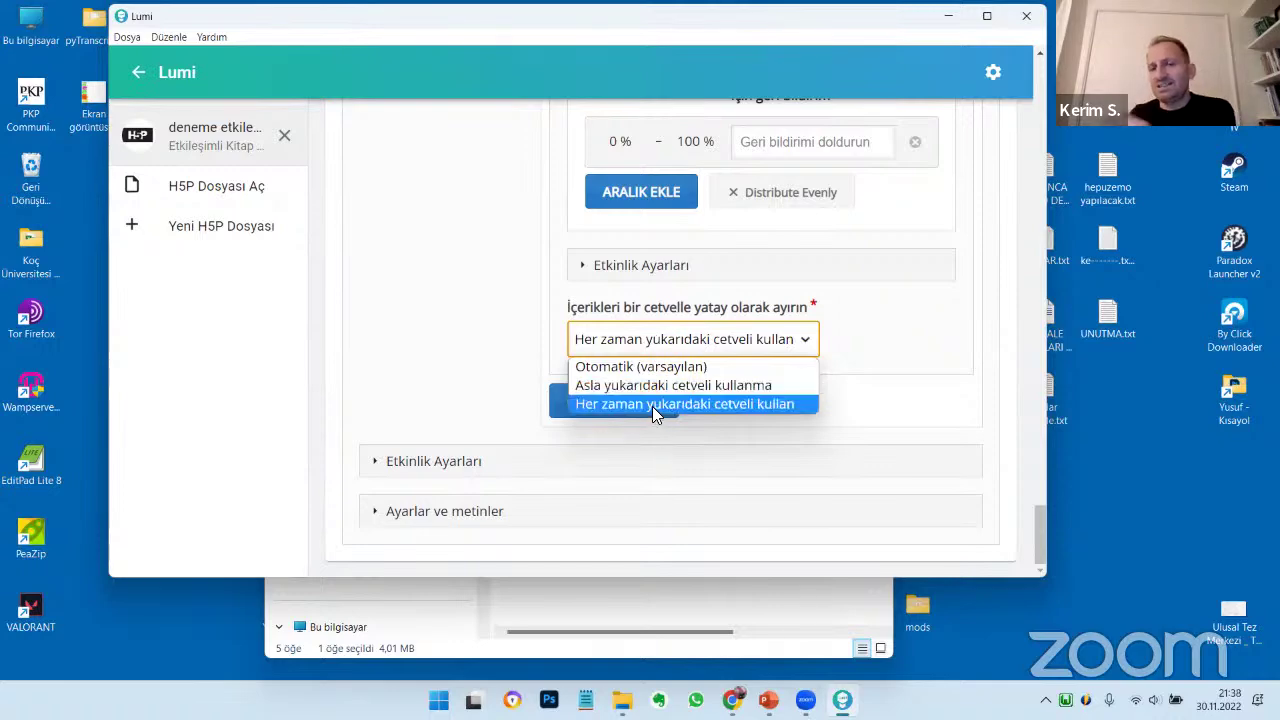
pyautogui.click(652, 406)
pyautogui.scroll(3, 842, 407)
pyautogui.scroll(15, 842, 407)
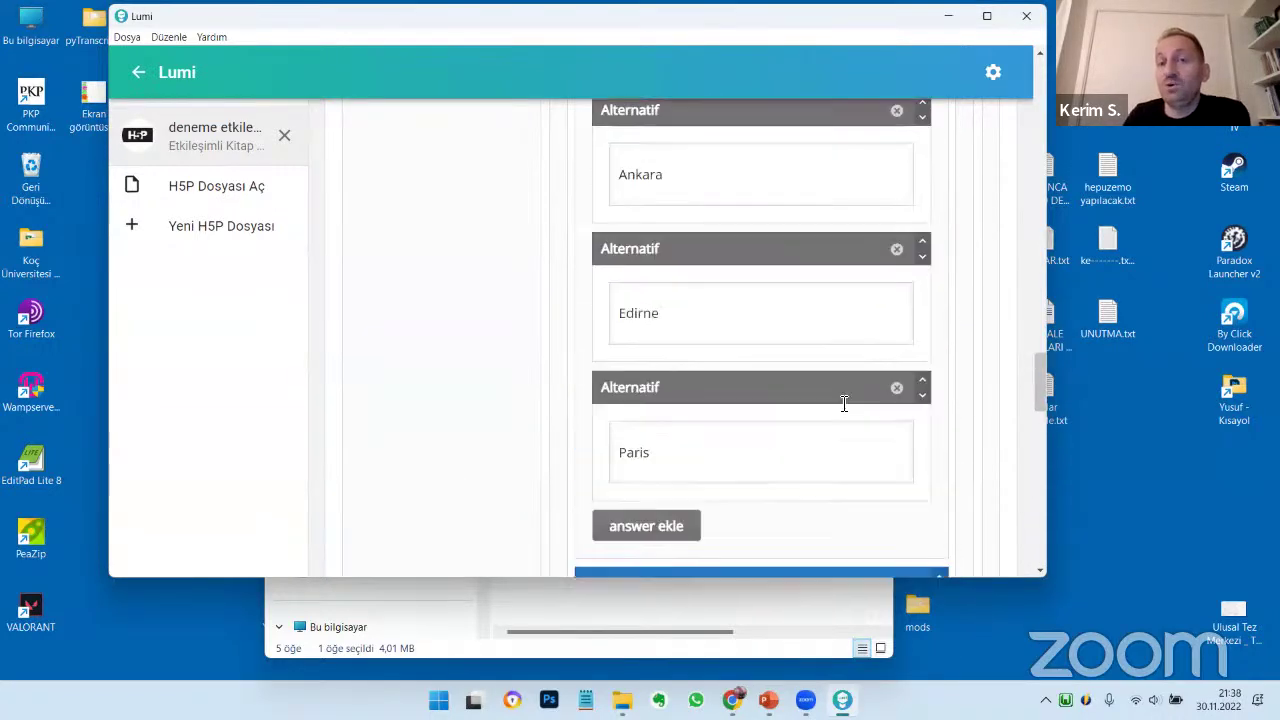
pyautogui.scroll(1, 838, 413)
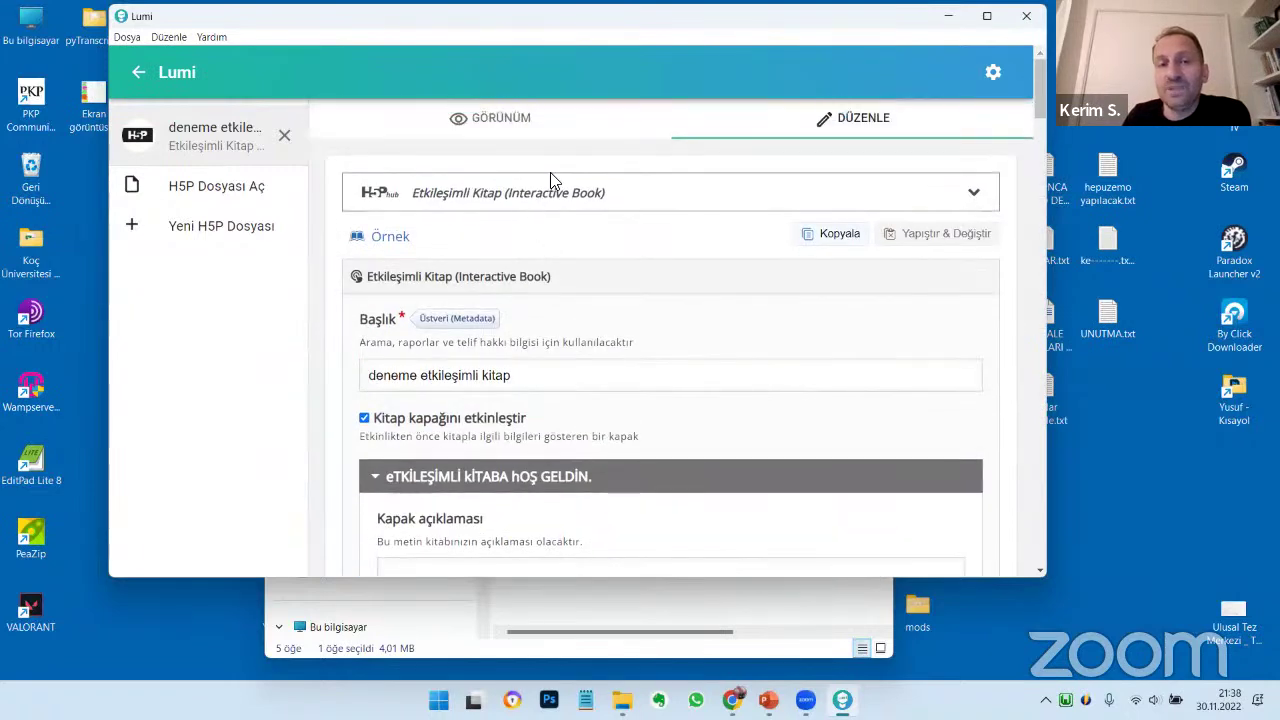
# Preview the book from its cover and scroll page 1, Şimdiki Zaman, to the Neresidir? quiz
pyautogui.click(534, 134)
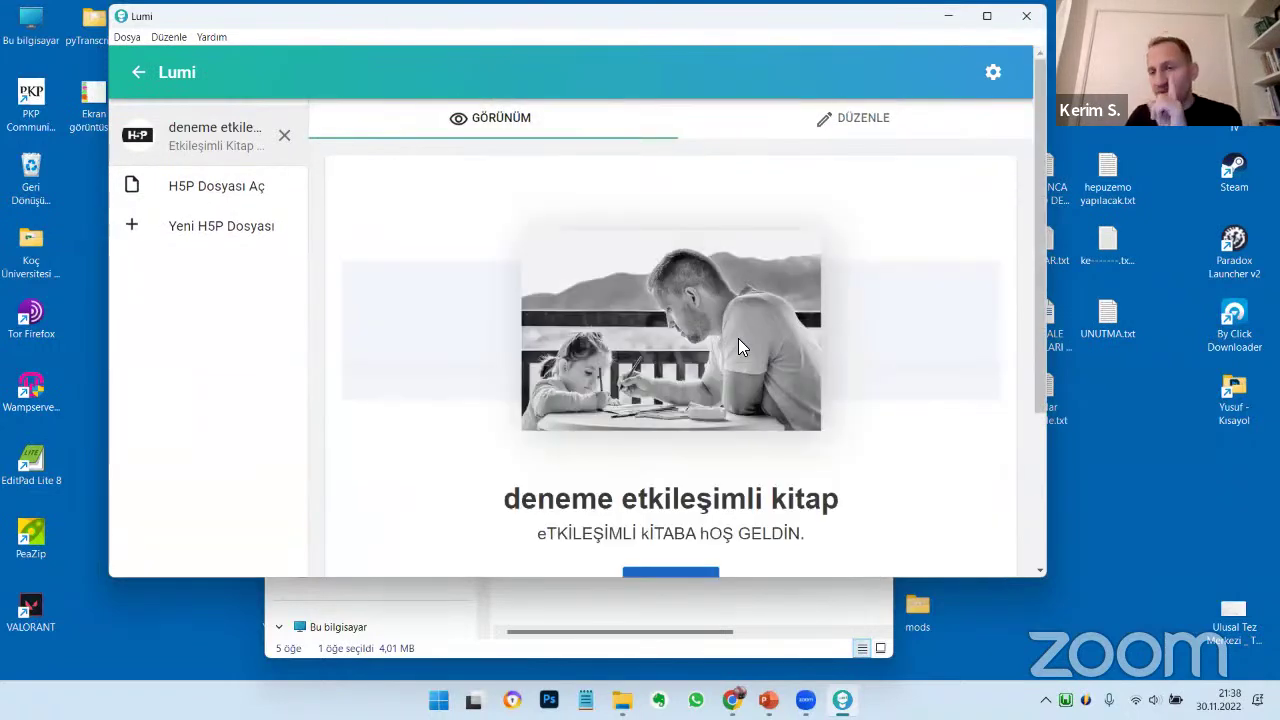
pyautogui.scroll(-1, 763, 451)
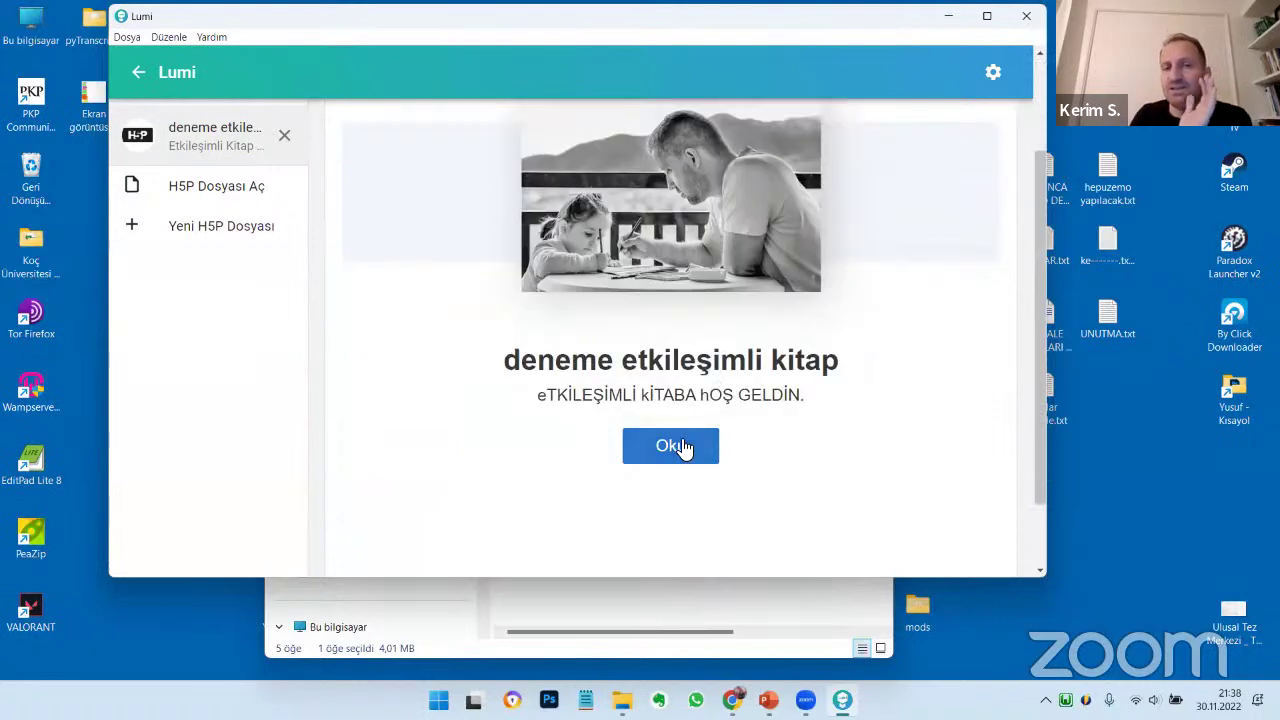
pyautogui.click(669, 446)
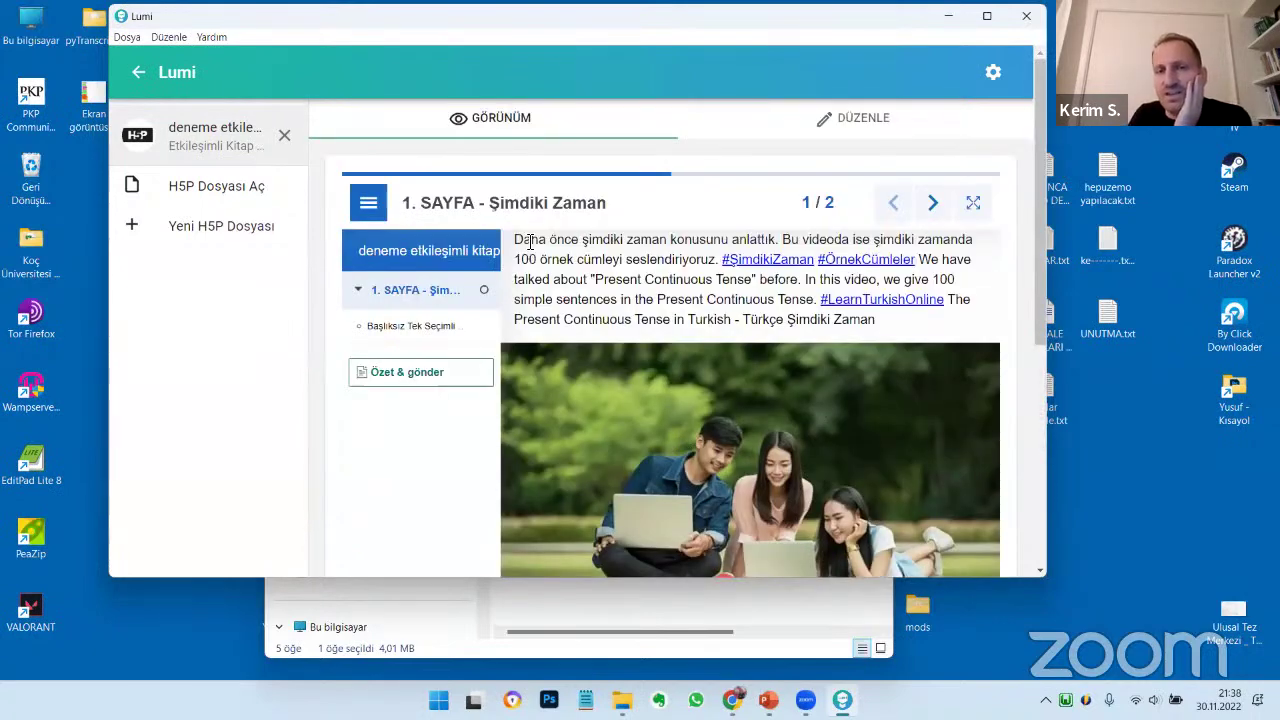
pyautogui.moveTo(514, 239); pyautogui.dragTo(922, 325)
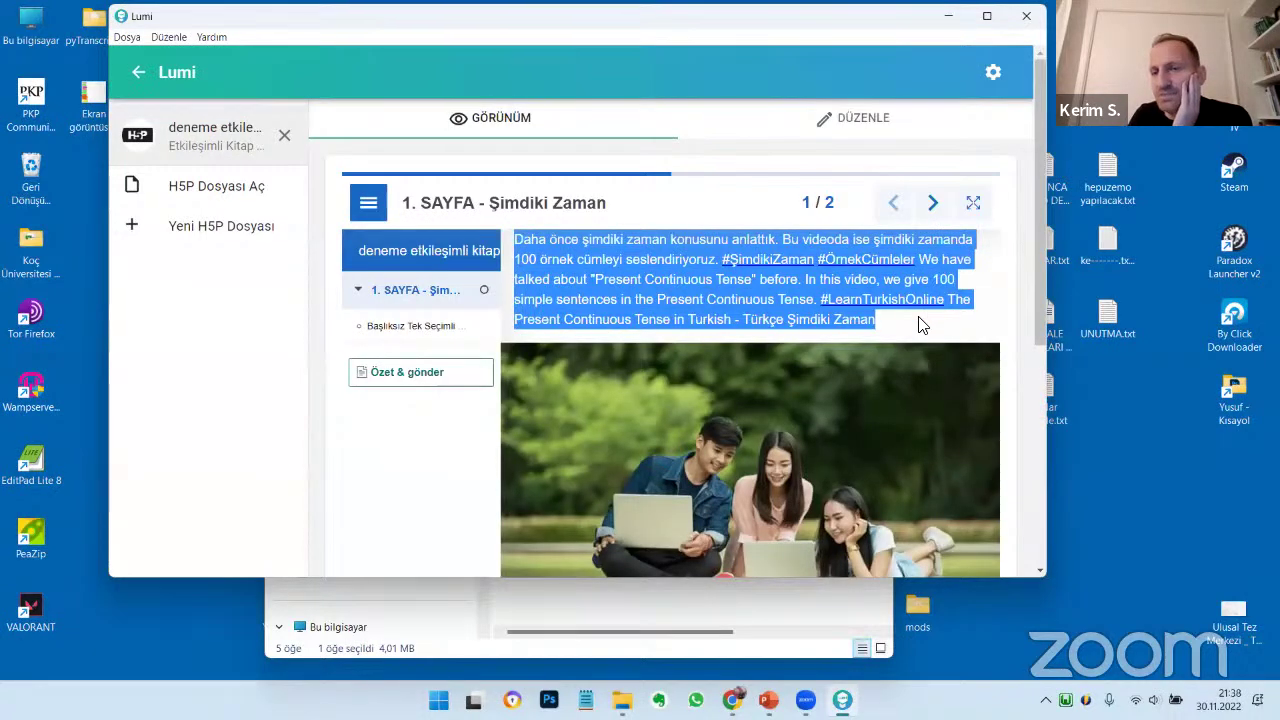
pyautogui.scroll(-3, 898, 340)
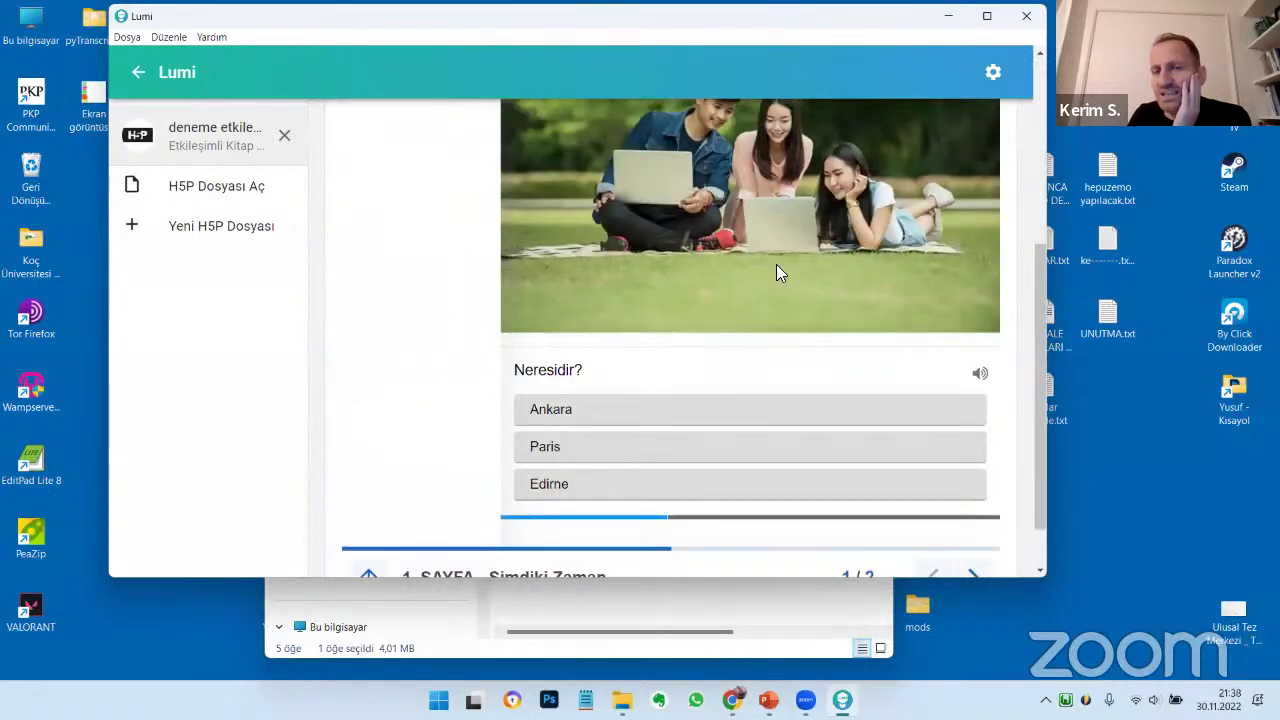
pyautogui.scroll(-2, 776, 264)
pyautogui.tripleClick(631, 303)
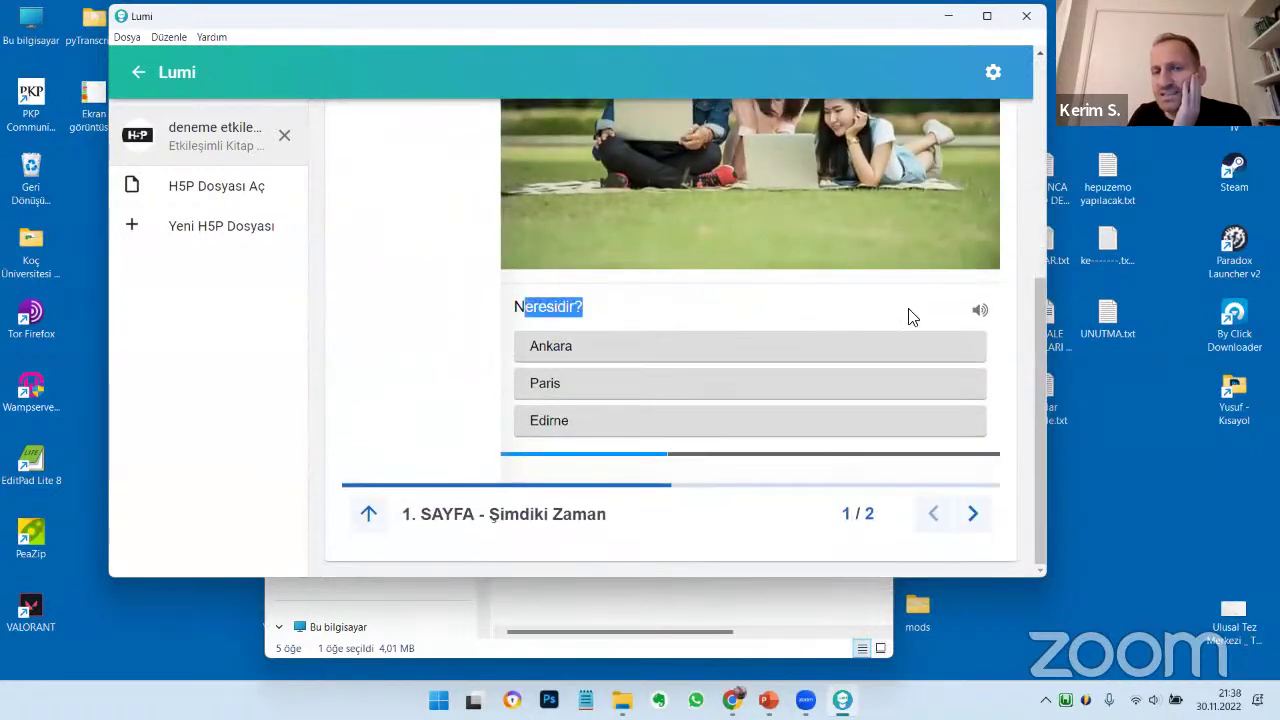
pyautogui.click(975, 312)
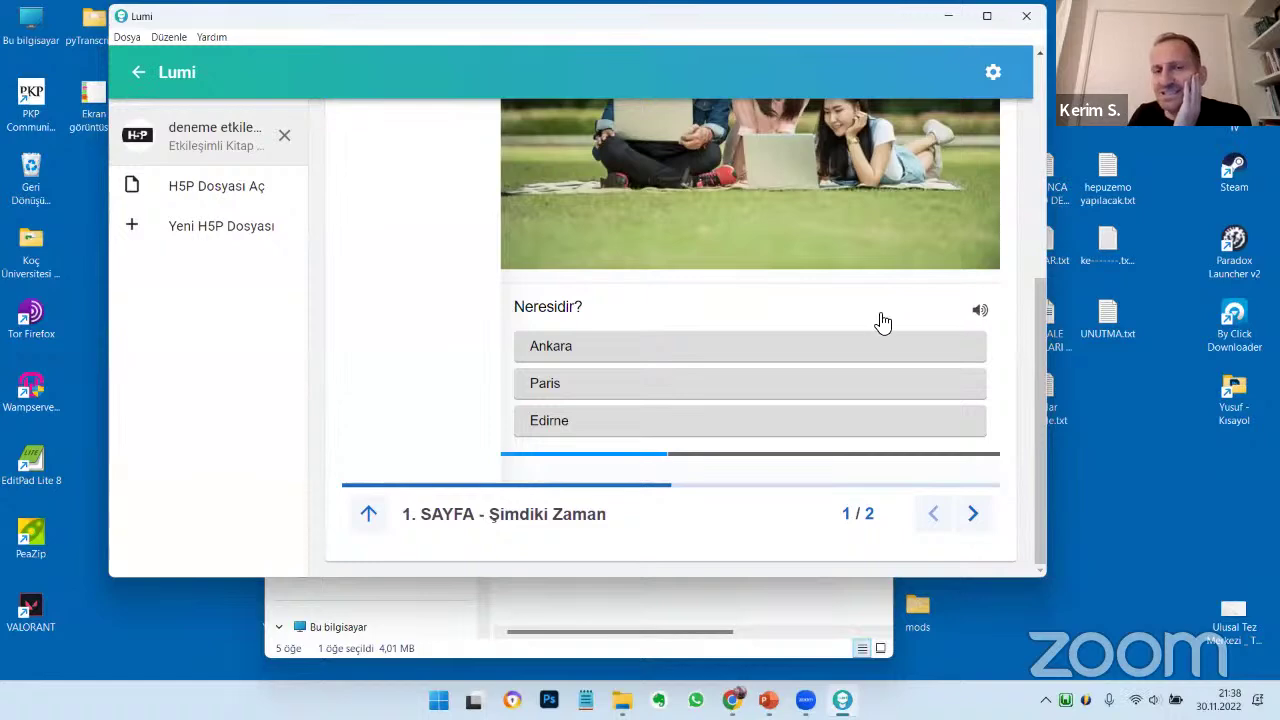
# Answer Ankara and H5P in the preview quiz to score 2/2
pyautogui.click(574, 356)
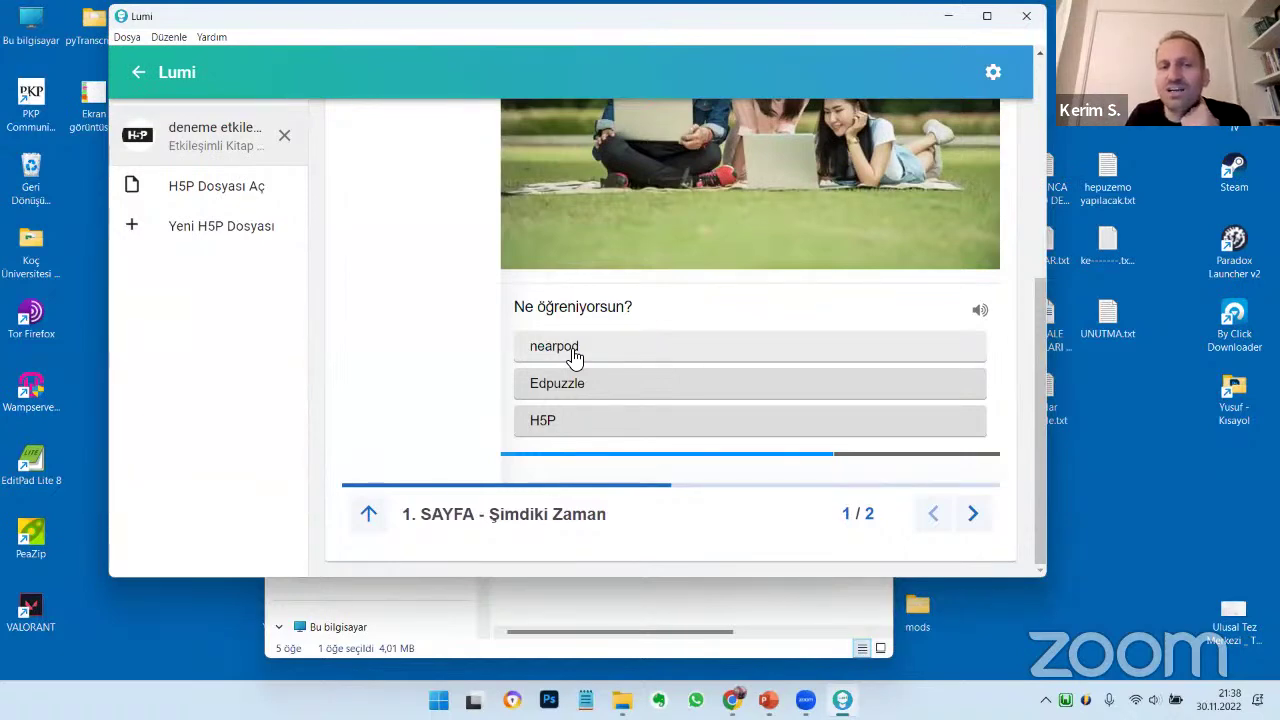
pyautogui.click(590, 432)
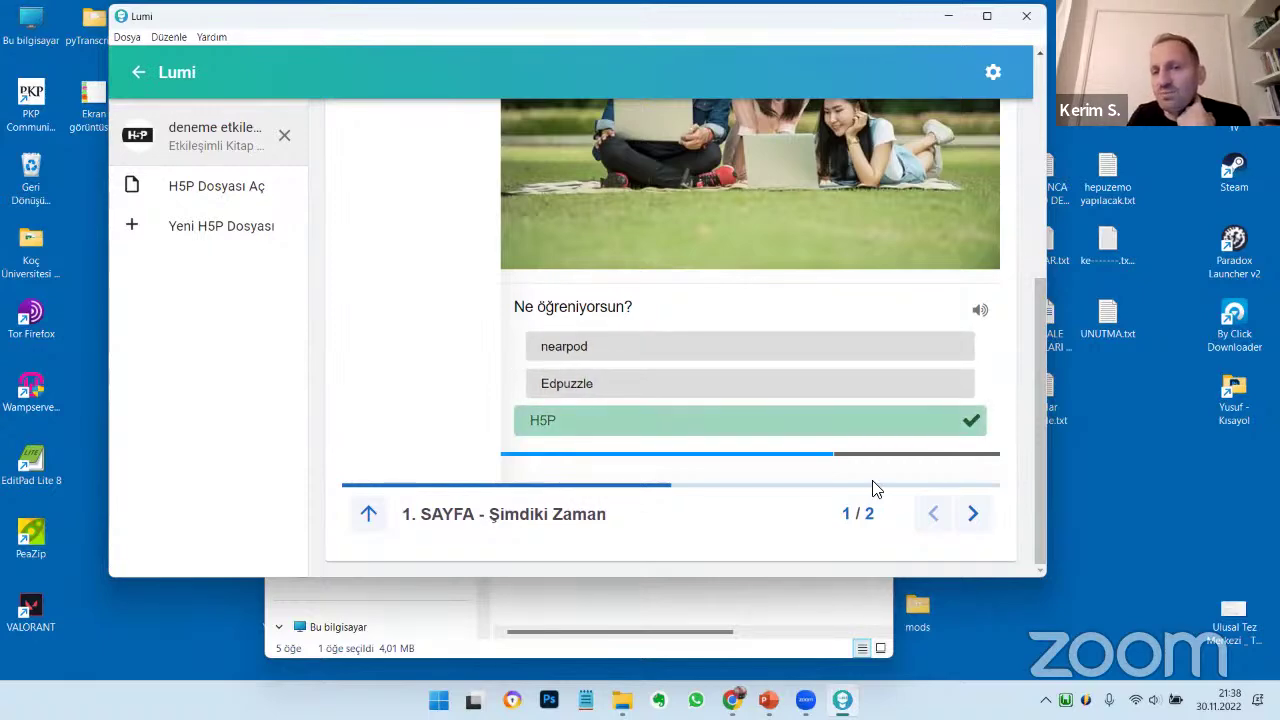
pyautogui.click(973, 515)
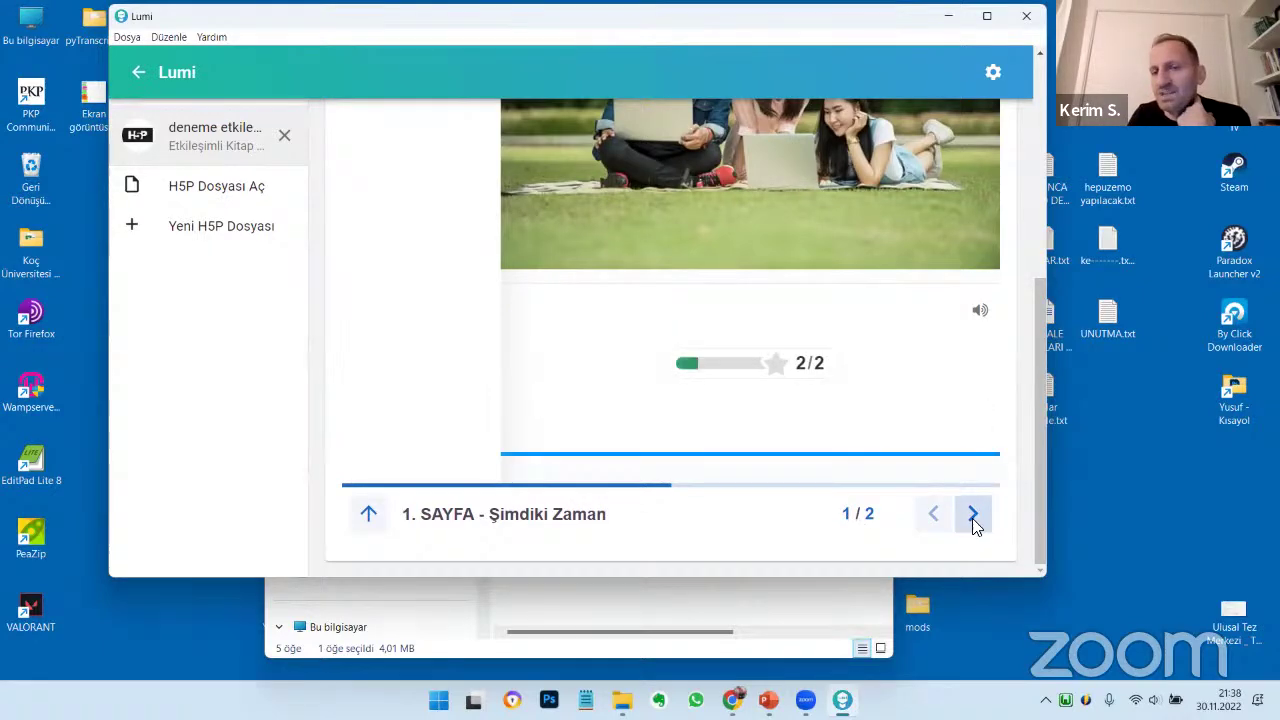
# Move on to the book's summary page and review its score cards
pyautogui.click(973, 515)
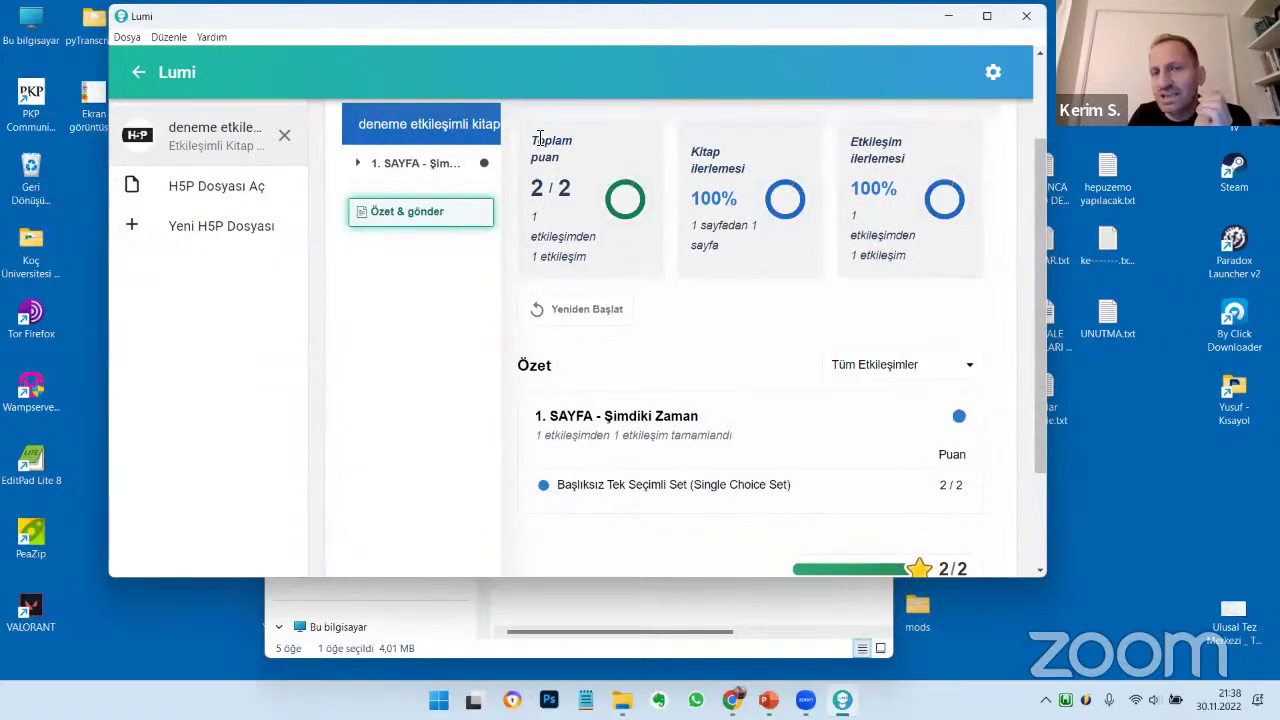
pyautogui.moveTo(538, 140); pyautogui.dragTo(938, 262)
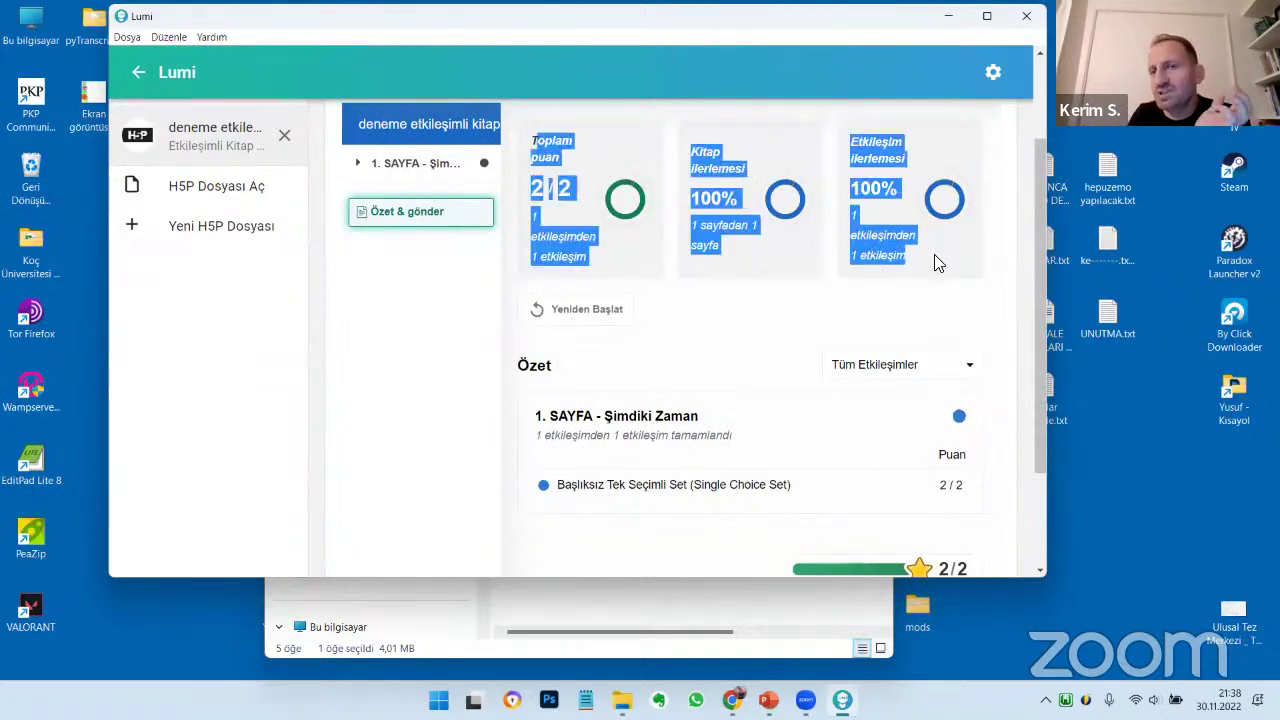
pyautogui.click(938, 262)
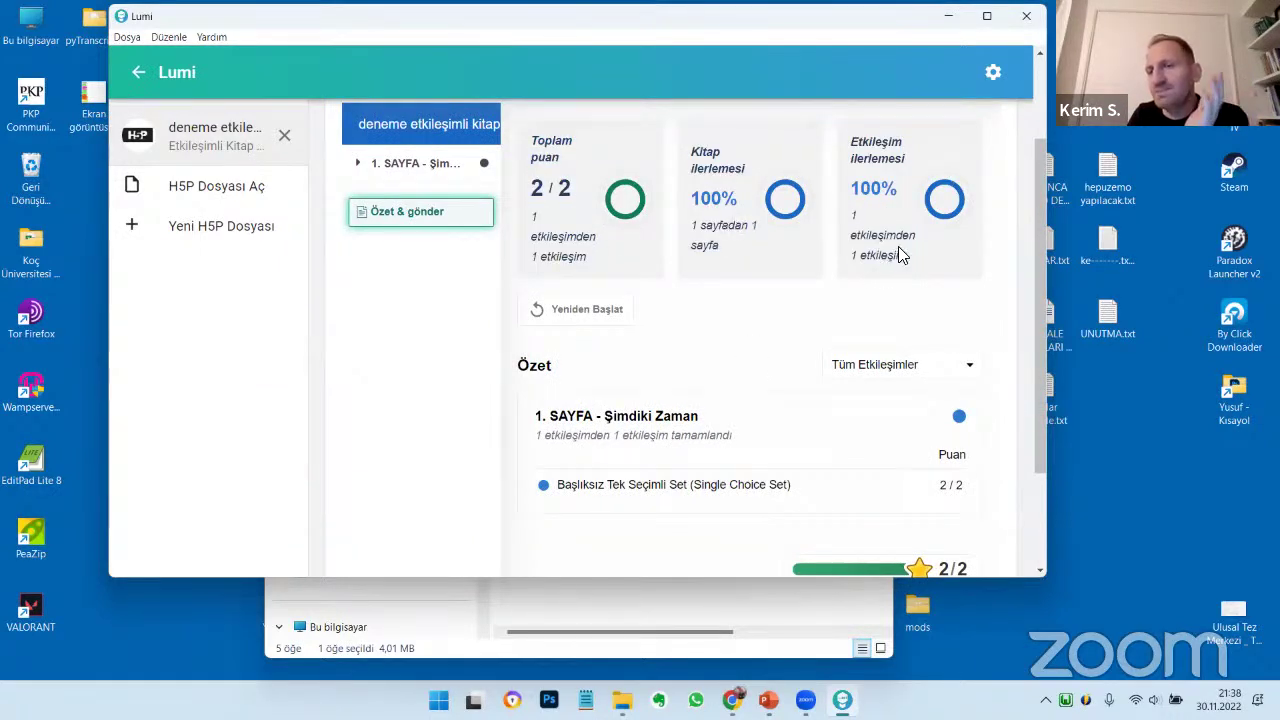
pyautogui.scroll(2, 424, 363)
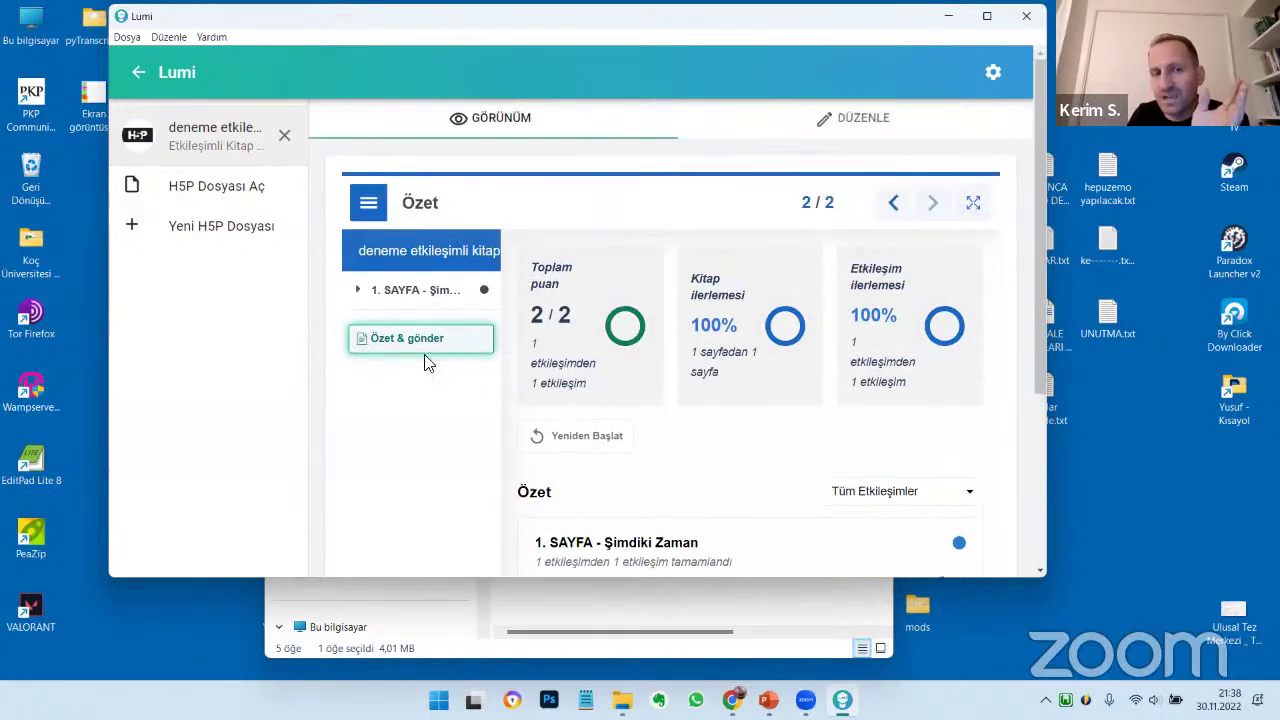
# Back in the editor, add a second page titled 'Geçmiş zaman' with Video content
pyautogui.click(866, 120)
pyautogui.scroll(-10, 724, 360)
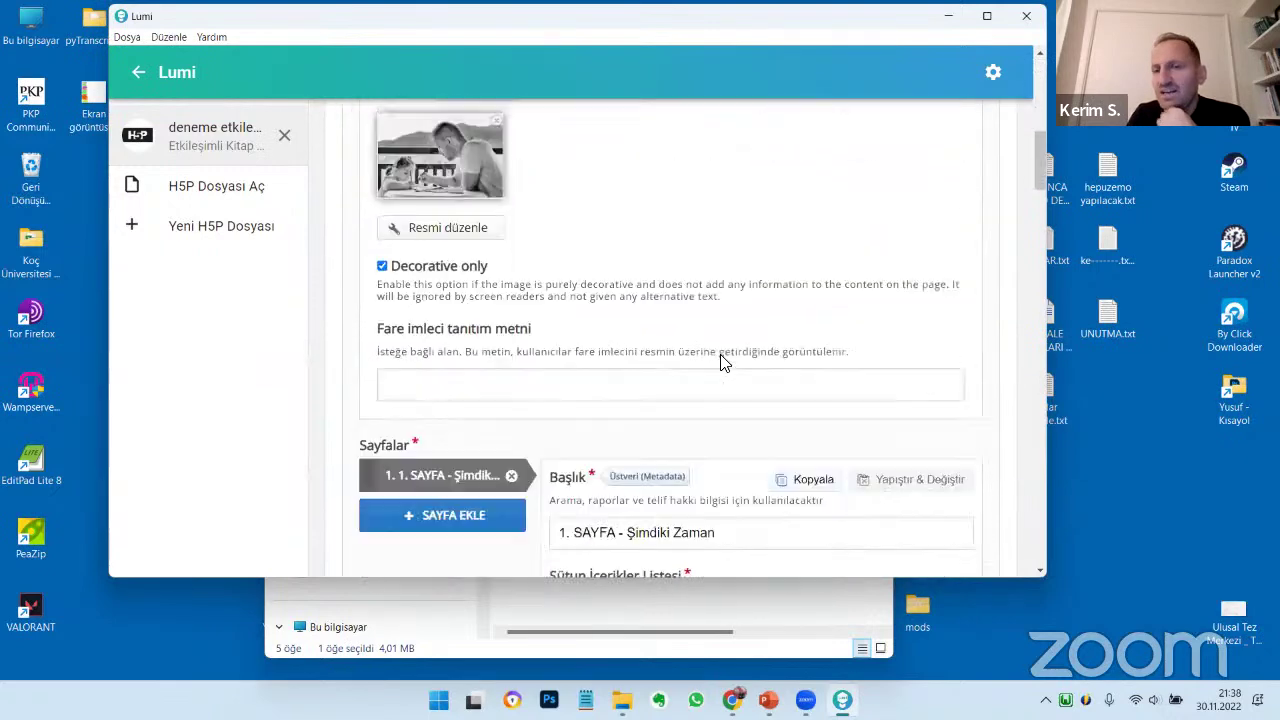
pyautogui.click(447, 212)
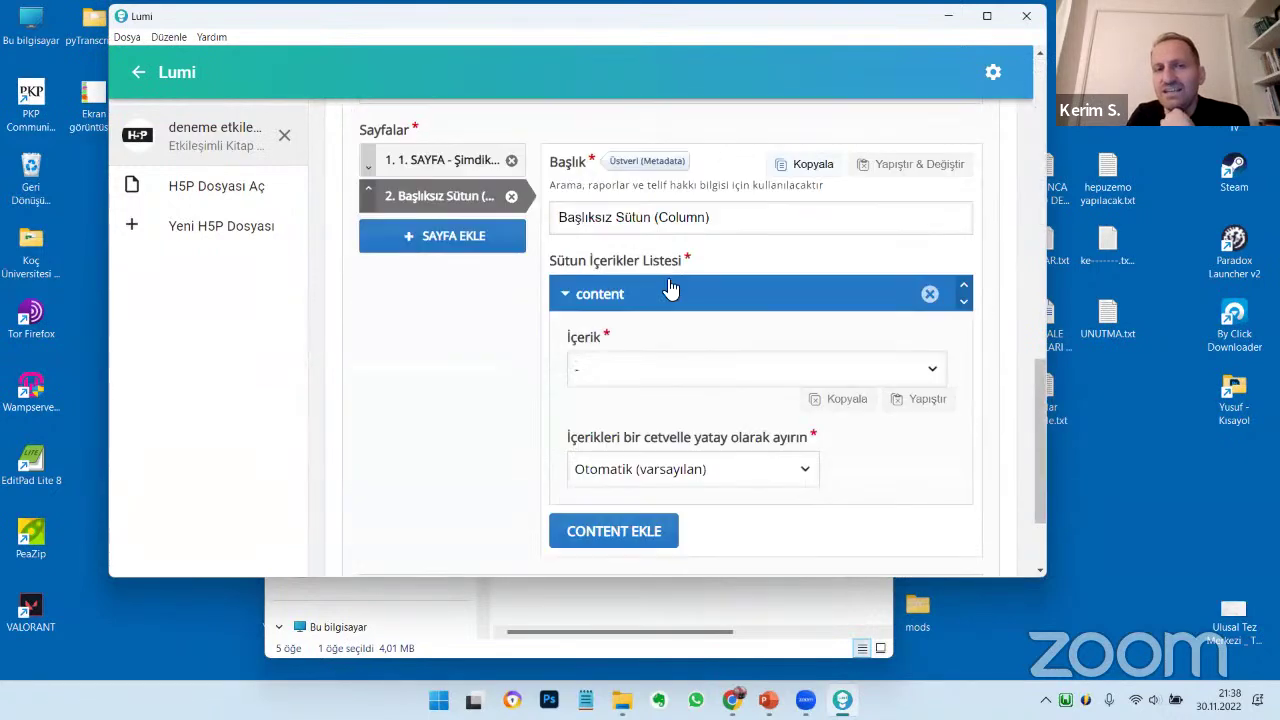
pyautogui.click(598, 220)
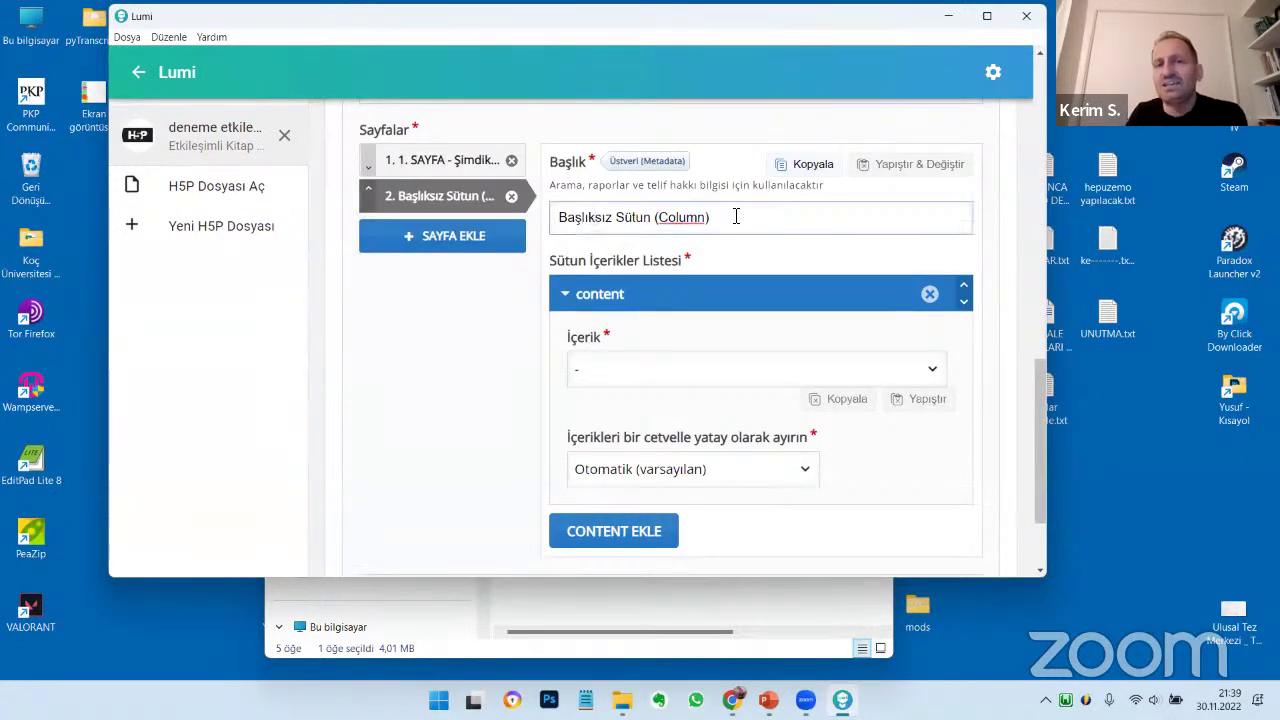
pyautogui.moveTo(736, 216); pyautogui.dragTo(557, 224)
pyautogui.write('Ge')
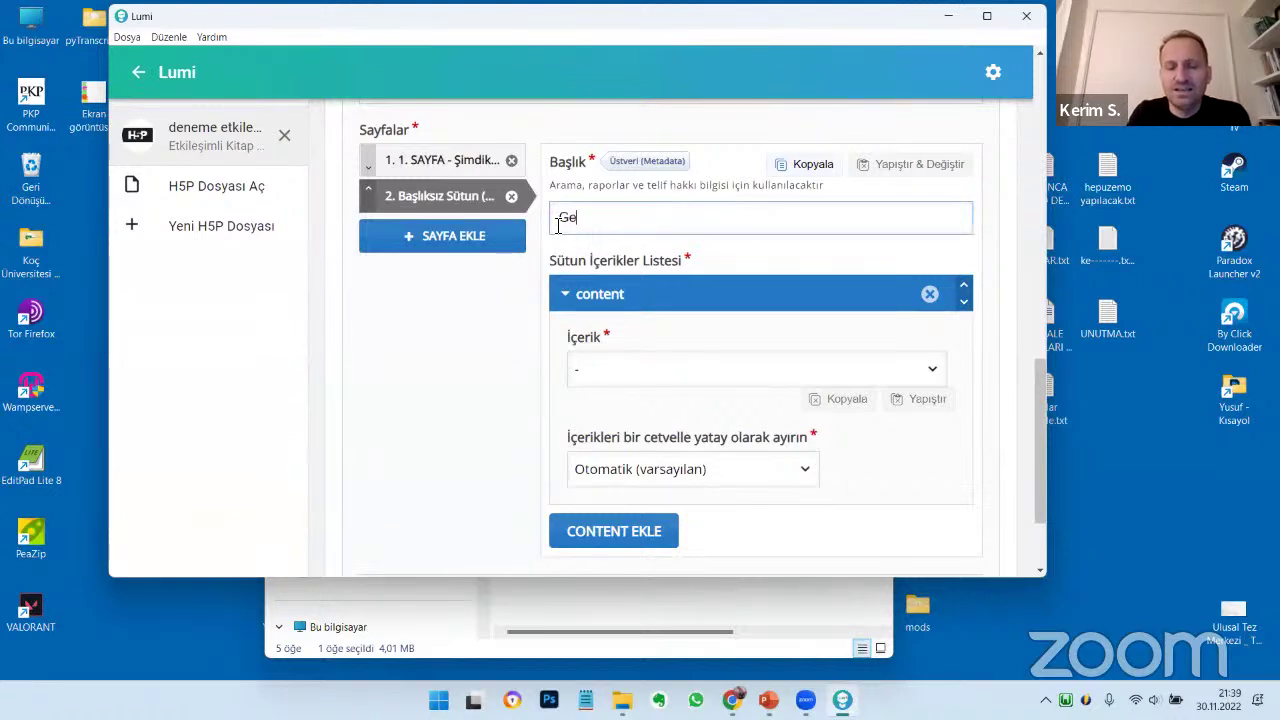
pyautogui.write('man')
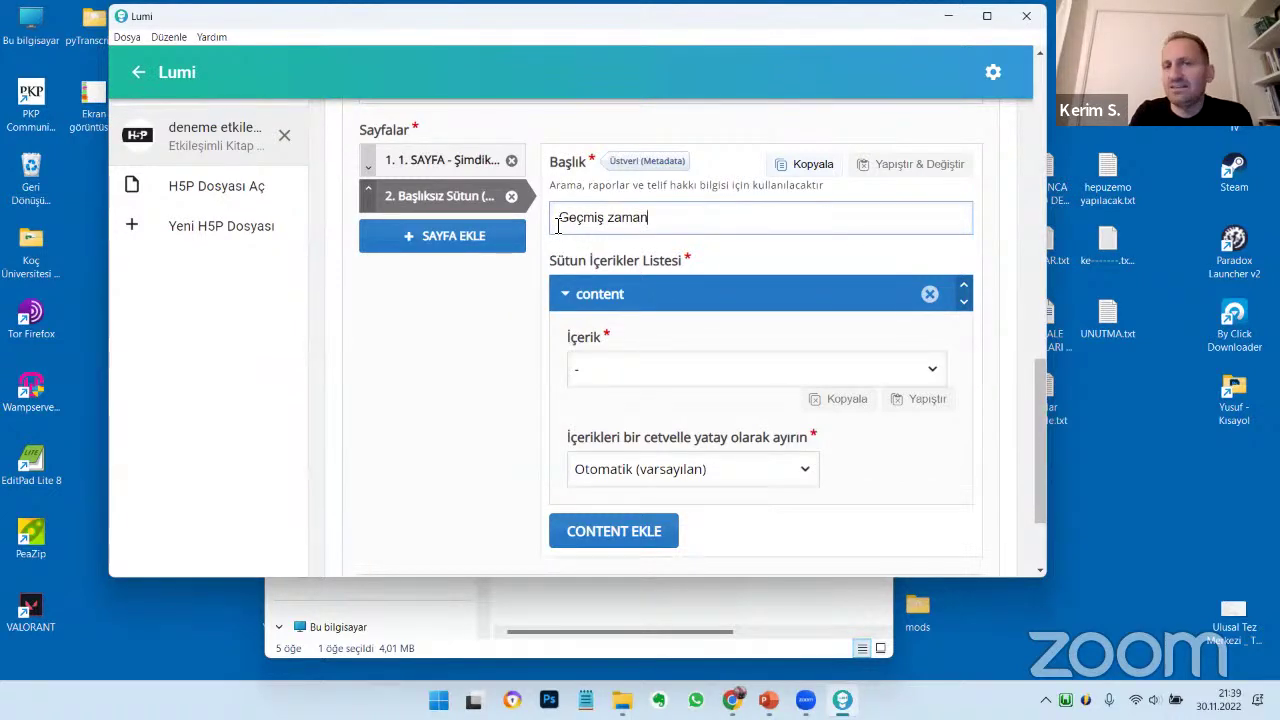
pyautogui.click(630, 368)
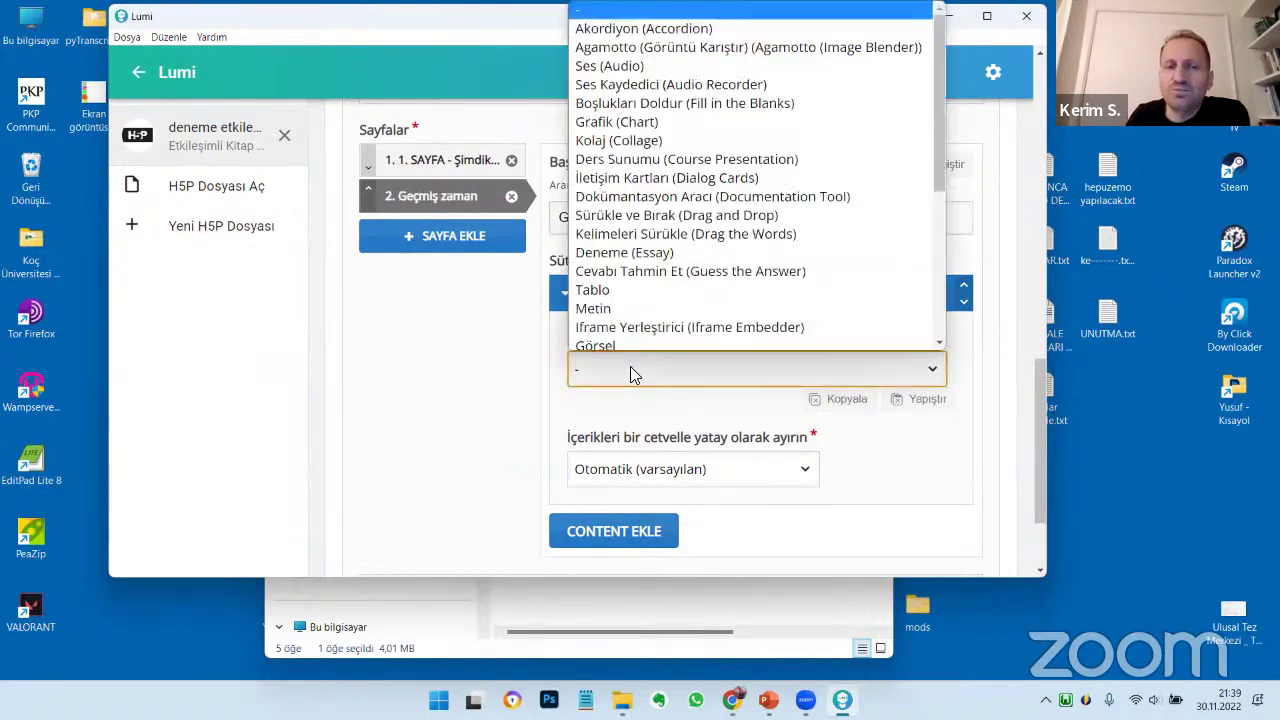
pyautogui.scroll(-3, 624, 260)
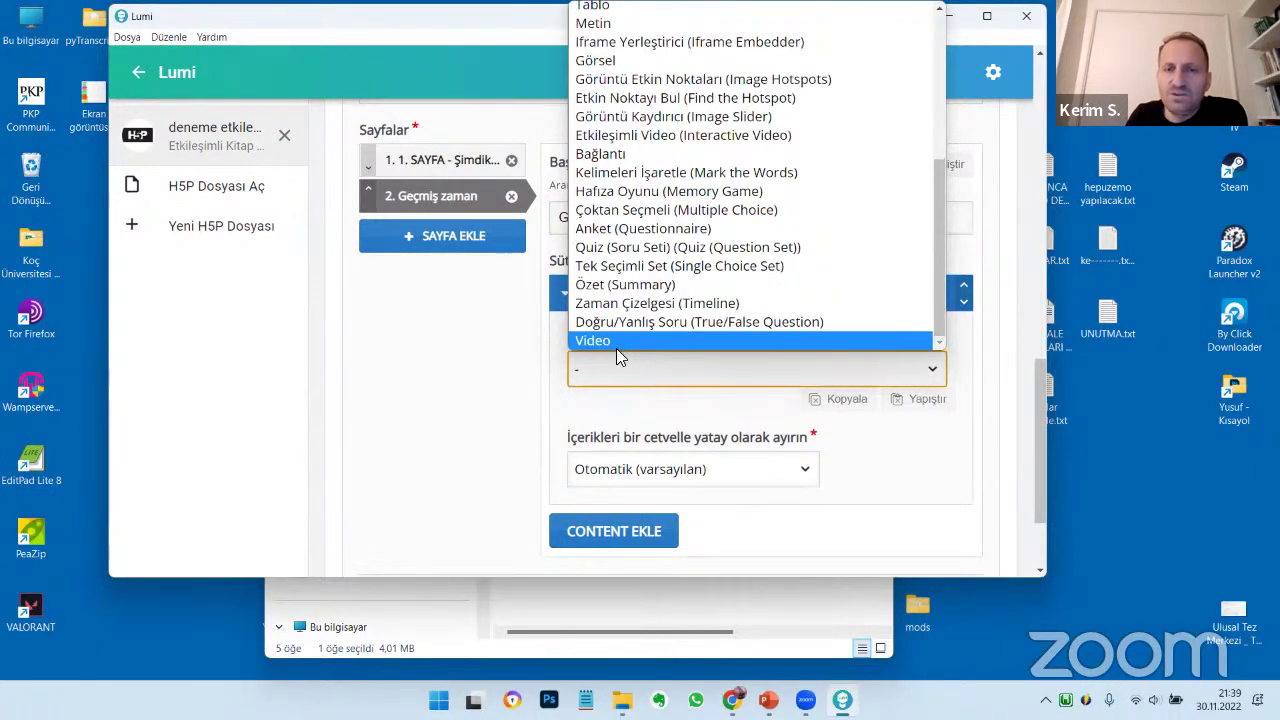
pyautogui.click(617, 345)
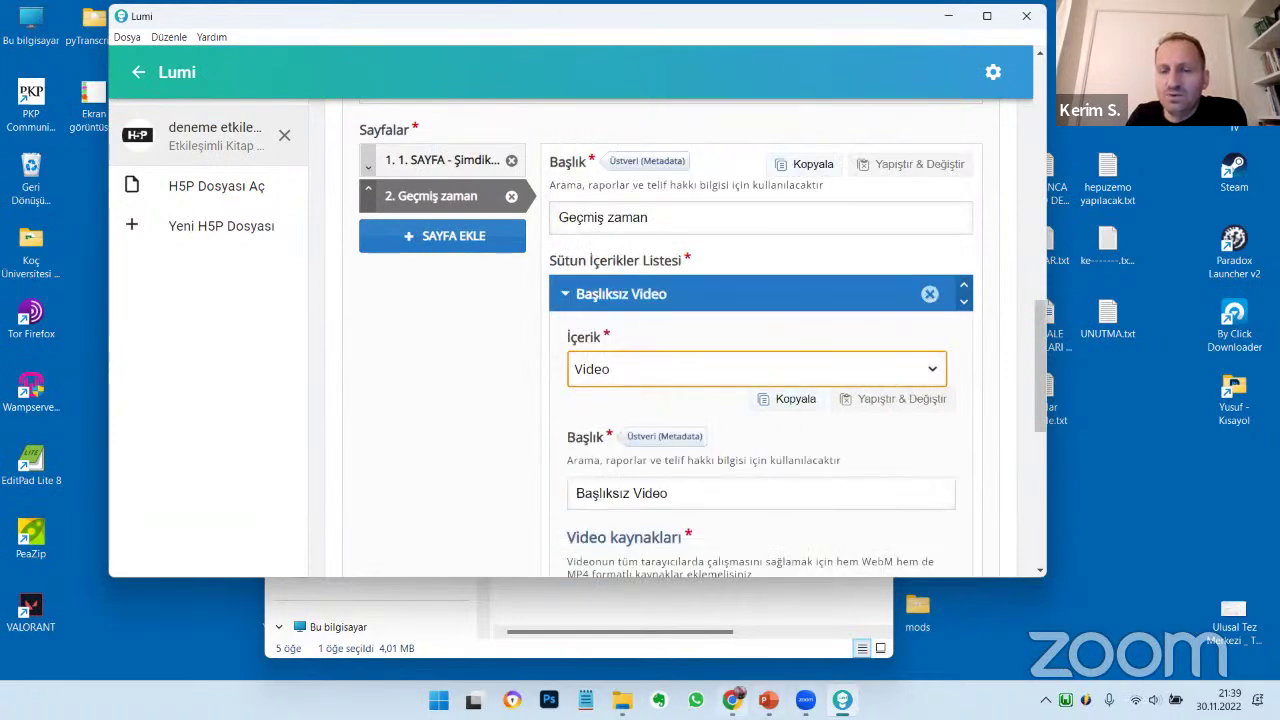
# Copy the YouTube video's address from the browser and return to Lumi
pyautogui.hotkey('alt', 'Tab')
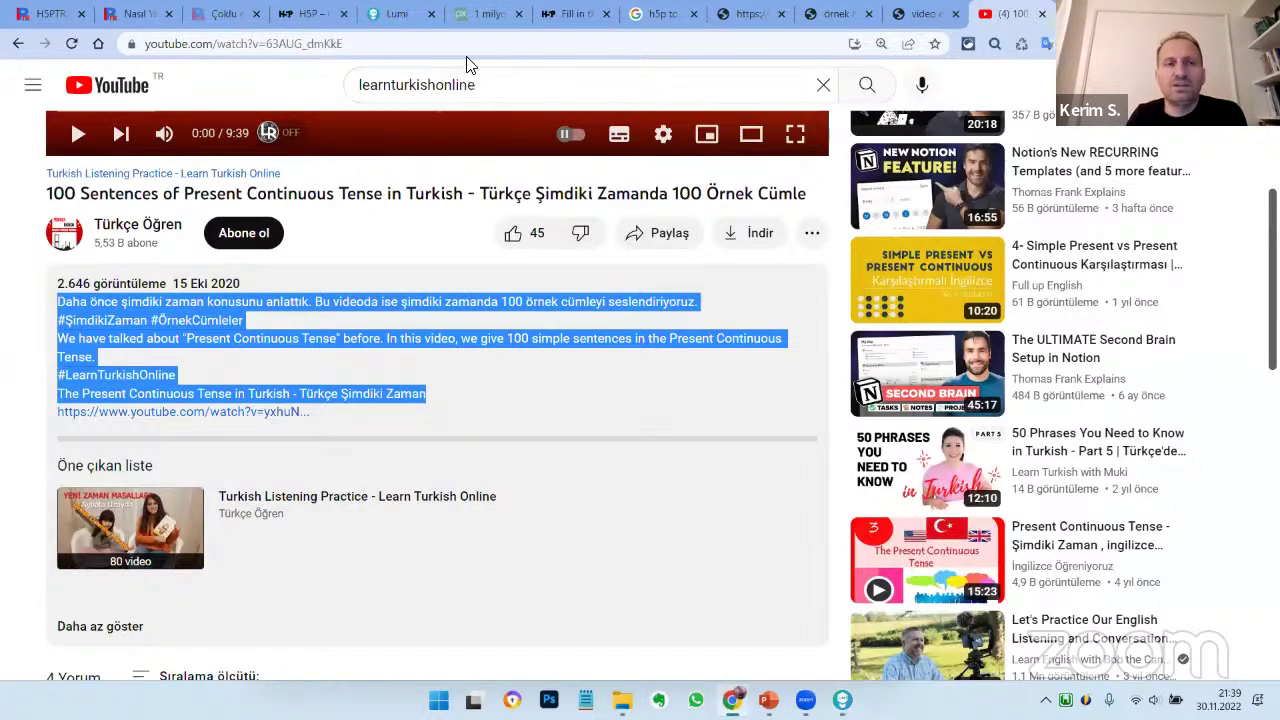
pyautogui.click(462, 47)
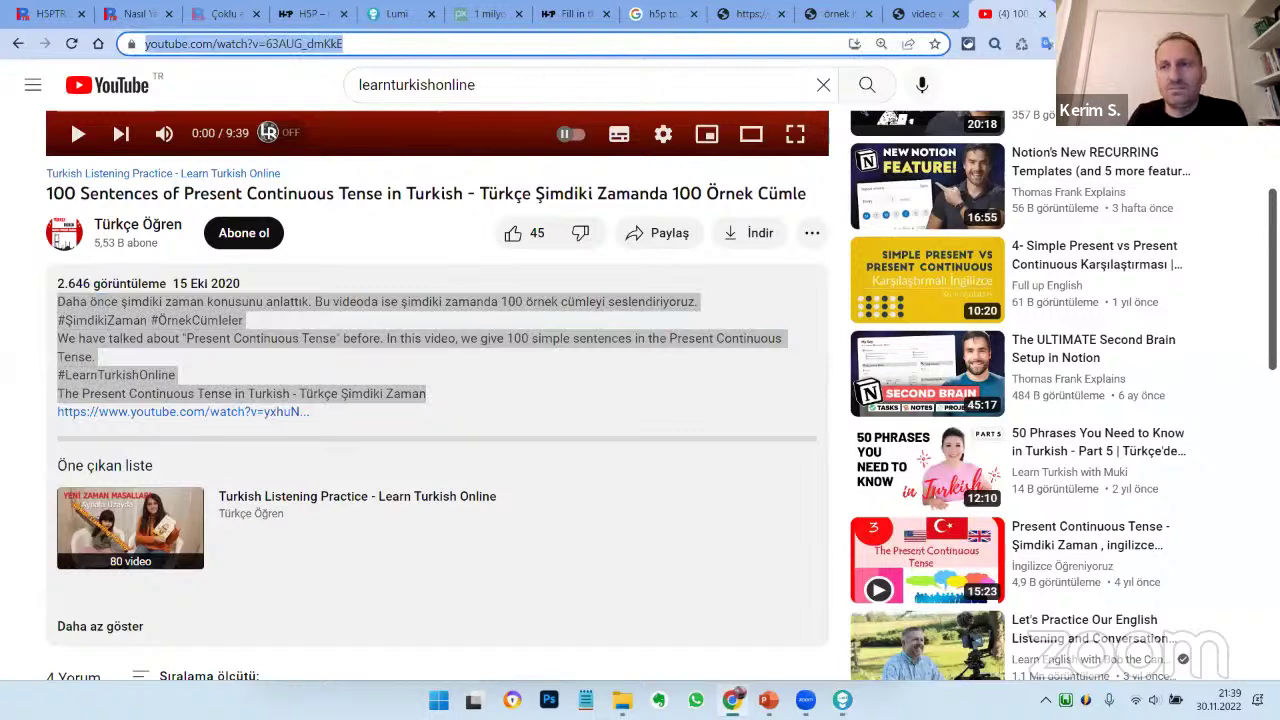
pyautogui.hotkey('alt', 'Tab')
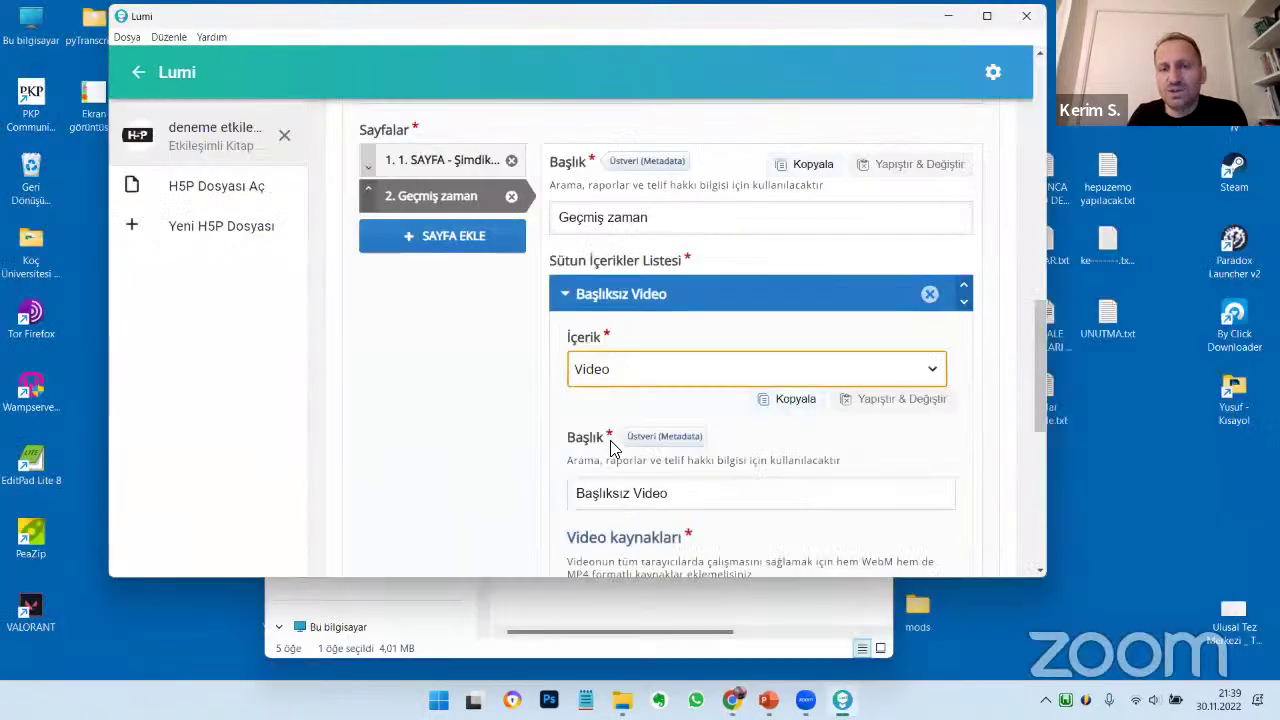
# Paste the copied YouTube link as the video's source and confirm it
pyautogui.scroll(-5, 626, 425)
pyautogui.click(611, 347)
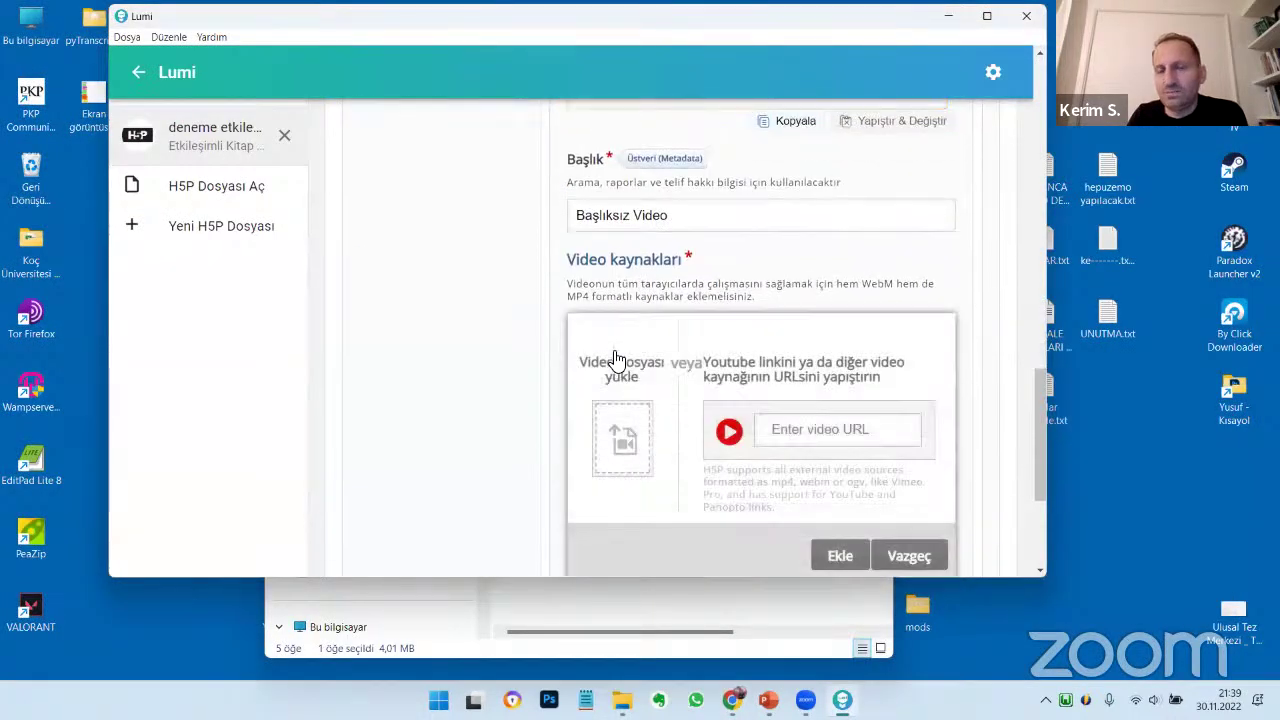
pyautogui.click(788, 427)
pyautogui.write('https://www.youtube.com/watch?v=E3AUG_dnHkQ')
pyautogui.click(852, 558)
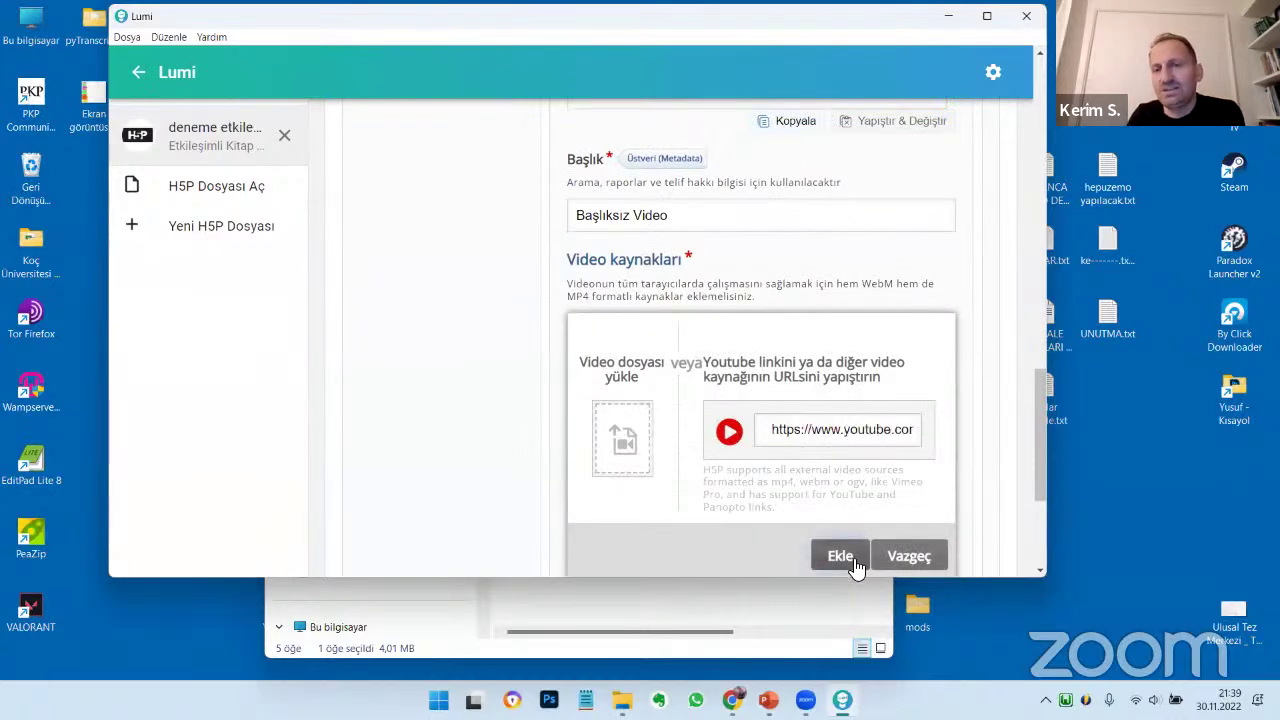
# Add a second, empty content item below the video
pyautogui.scroll(-3, 787, 418)
pyautogui.scroll(1, 805, 375)
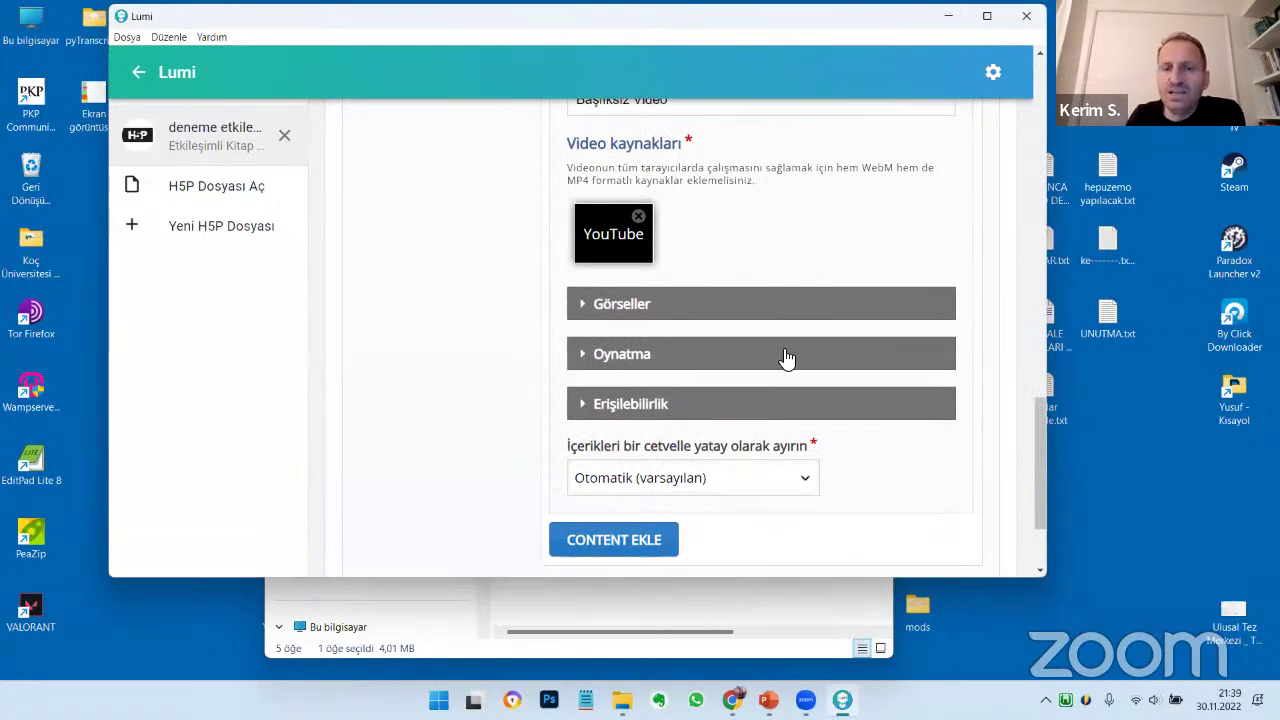
pyautogui.scroll(-1, 743, 458)
pyautogui.scroll(-1, 720, 468)
pyautogui.click(662, 410)
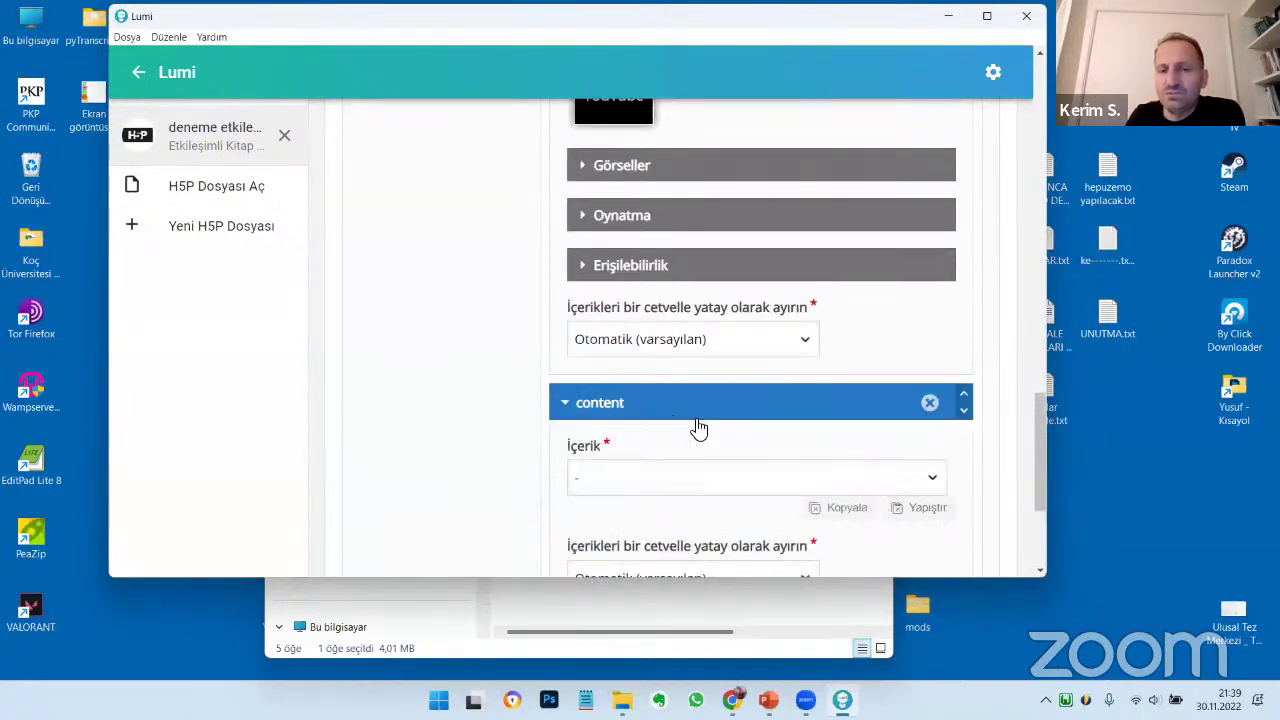
# Set the new content item's type to Mark the Words (Kelimeleri İşaretle)
pyautogui.scroll(-3, 690, 400)
pyautogui.click(680, 237)
pyautogui.scroll(-5, 686, 451)
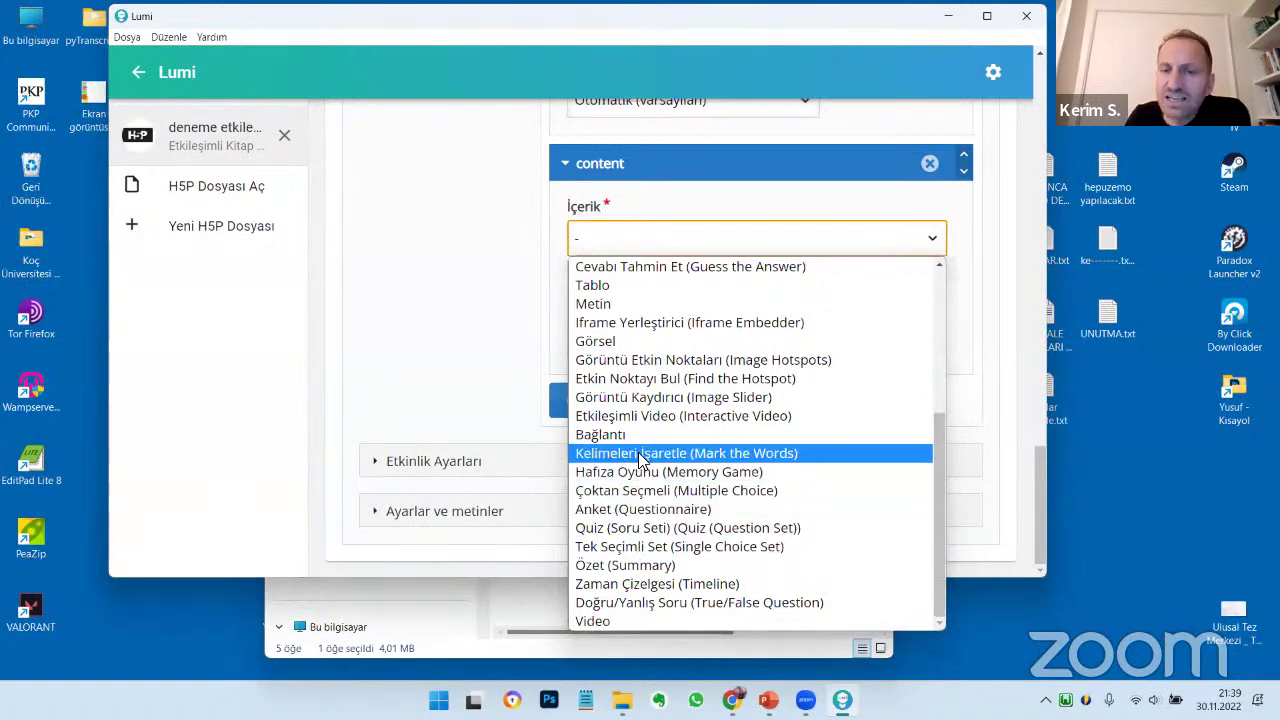
pyautogui.click(640, 456)
pyautogui.click(636, 446)
pyautogui.scroll(-1, 700, 478)
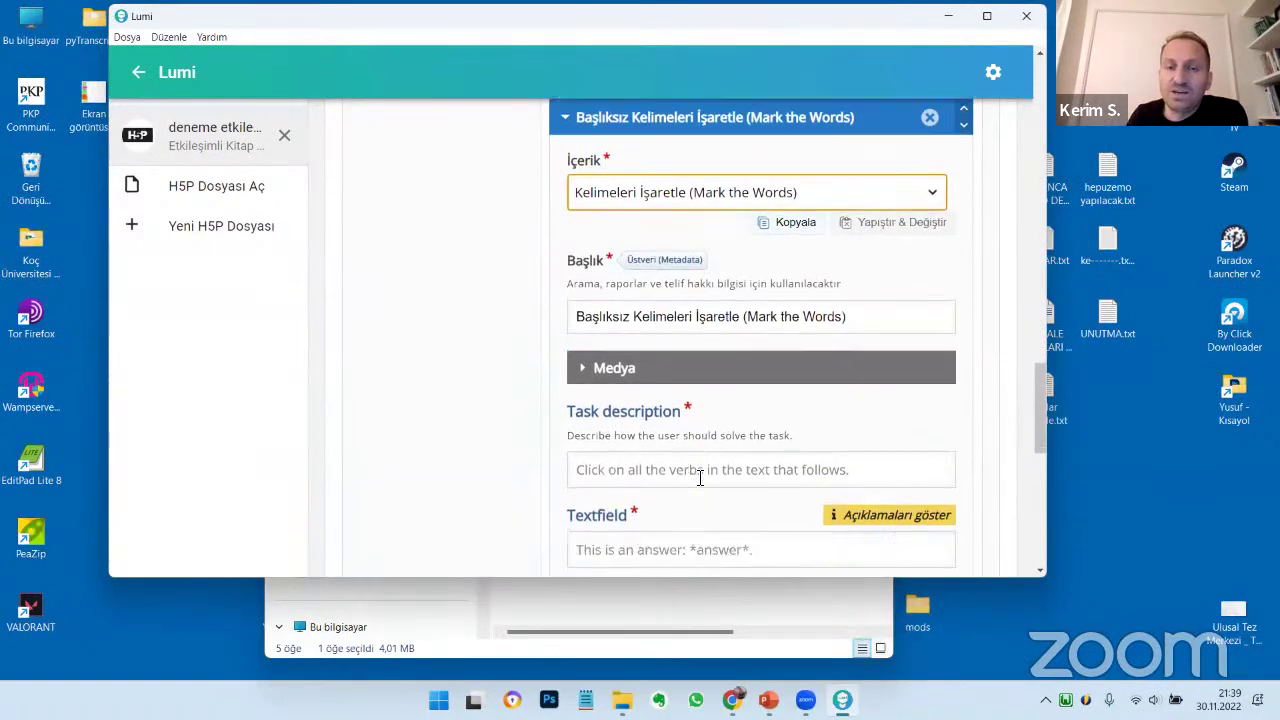
pyautogui.scroll(-1, 700, 478)
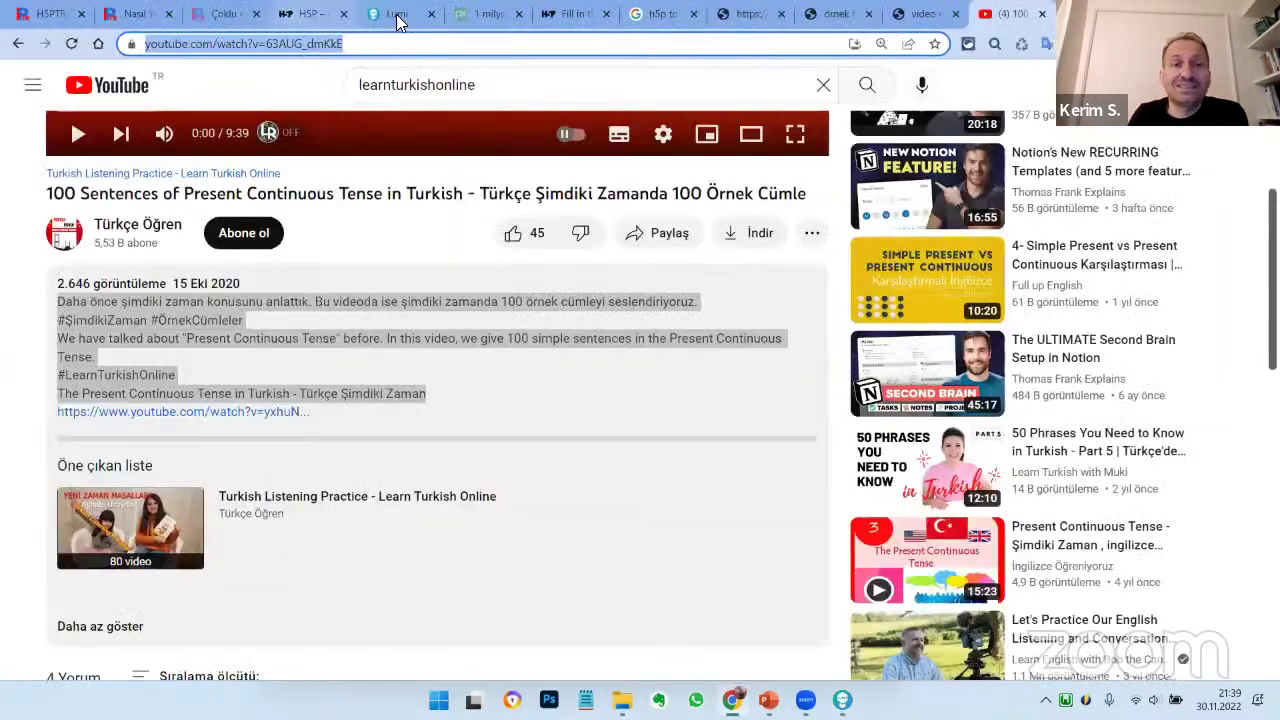
# Copy the first post's H5P paragraph from h5ptr.org's Nasıl Yapılır page, then open Lumi's Mark the Words text field
pyautogui.click(310, 14)
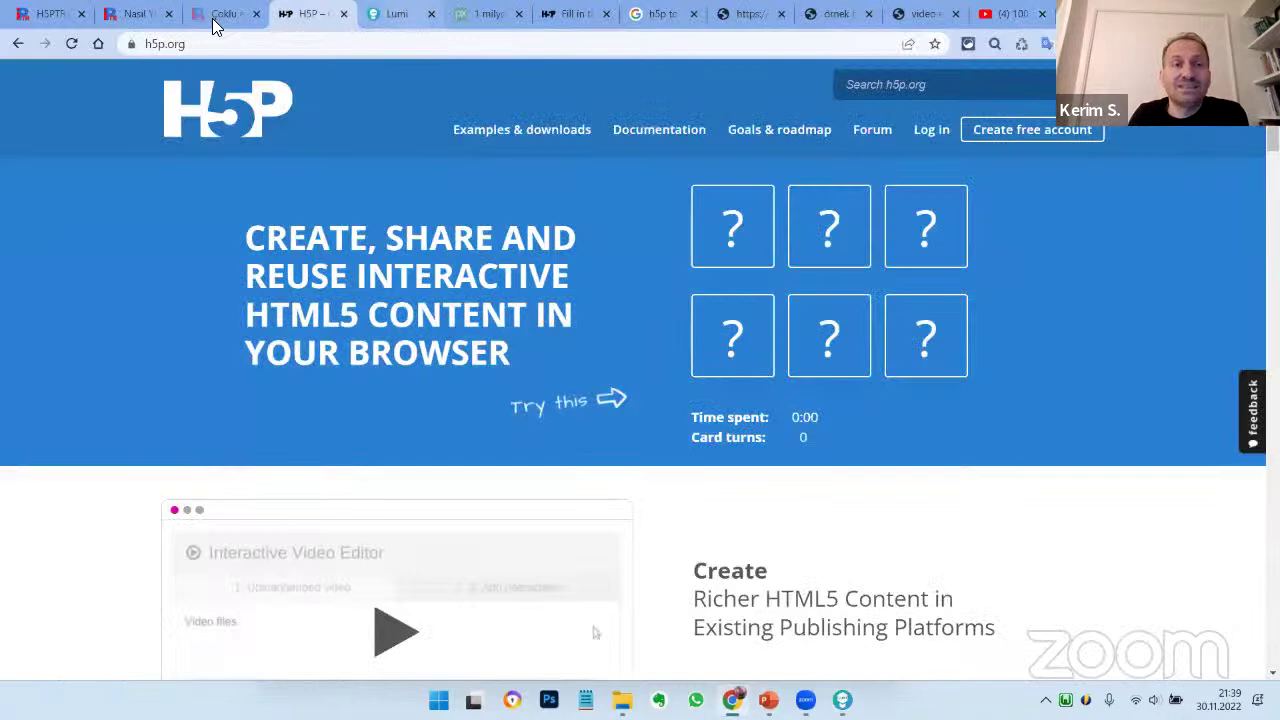
pyautogui.click(215, 14)
pyautogui.click(133, 16)
pyautogui.scroll(-2, 500, 449)
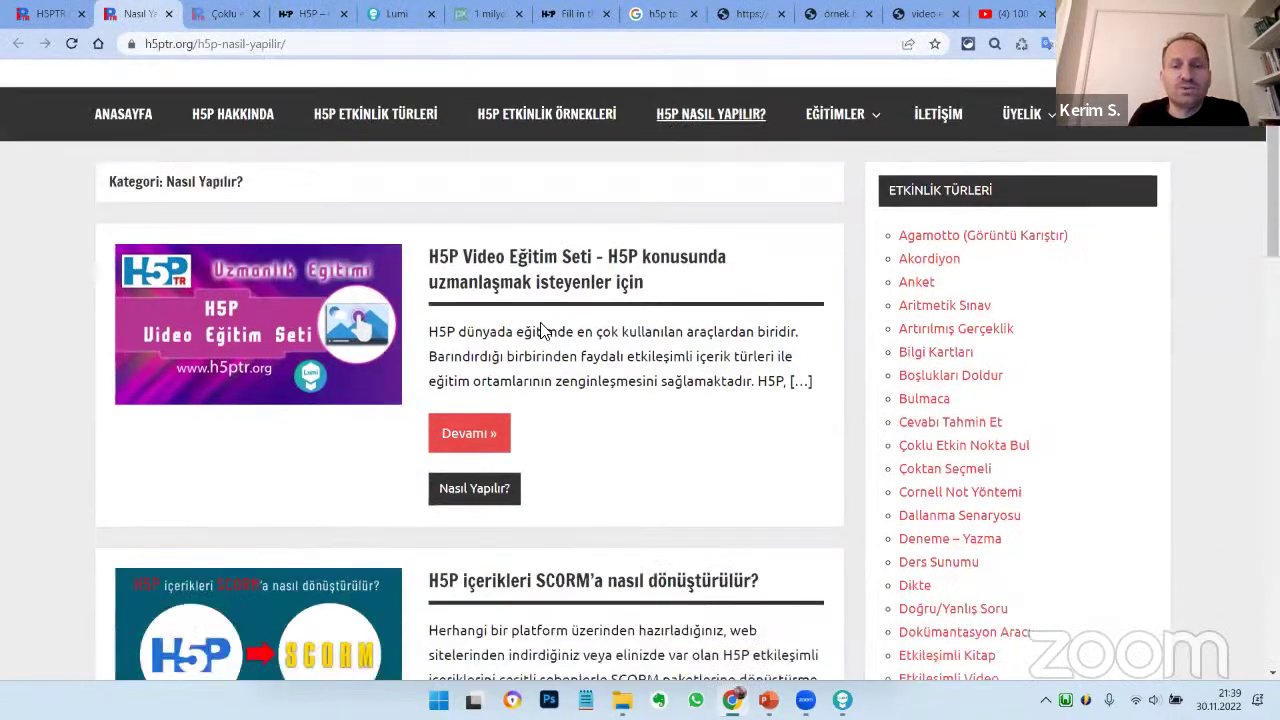
pyautogui.moveTo(430, 316); pyautogui.dragTo(757, 383)
pyautogui.hotkey('ctrl', 'c')
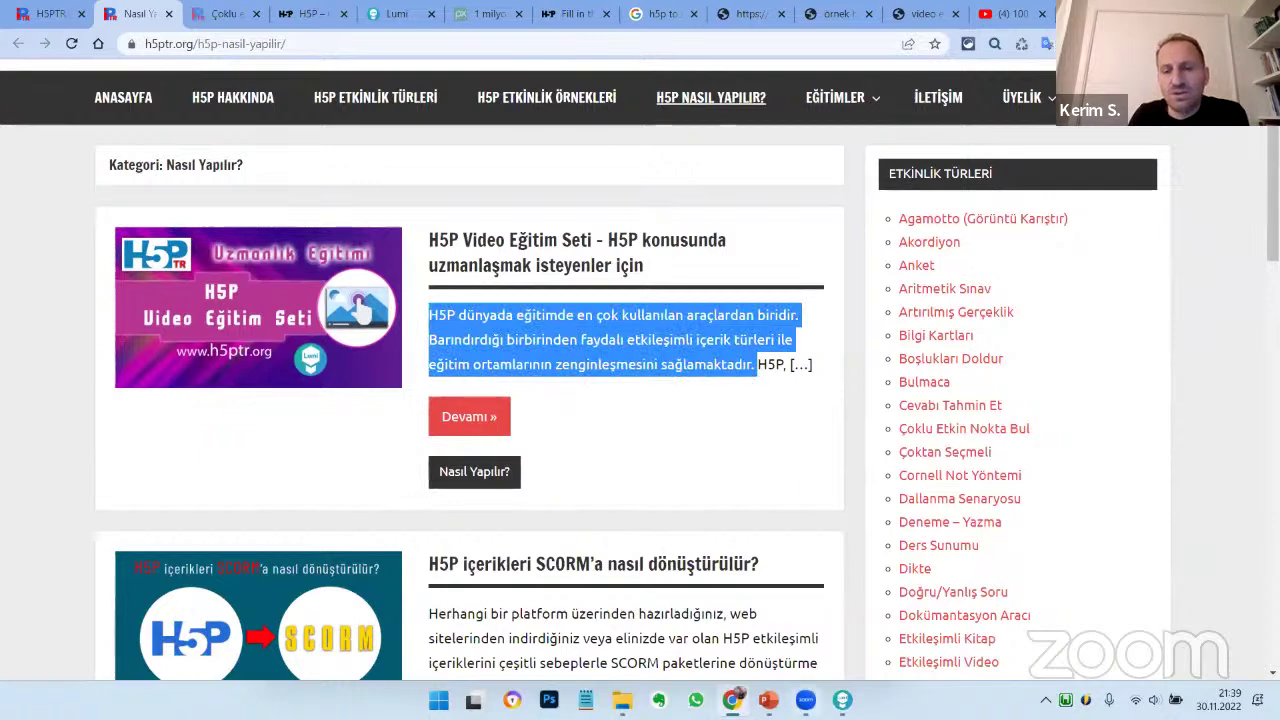
pyautogui.click(842, 700)
pyautogui.click(655, 457)
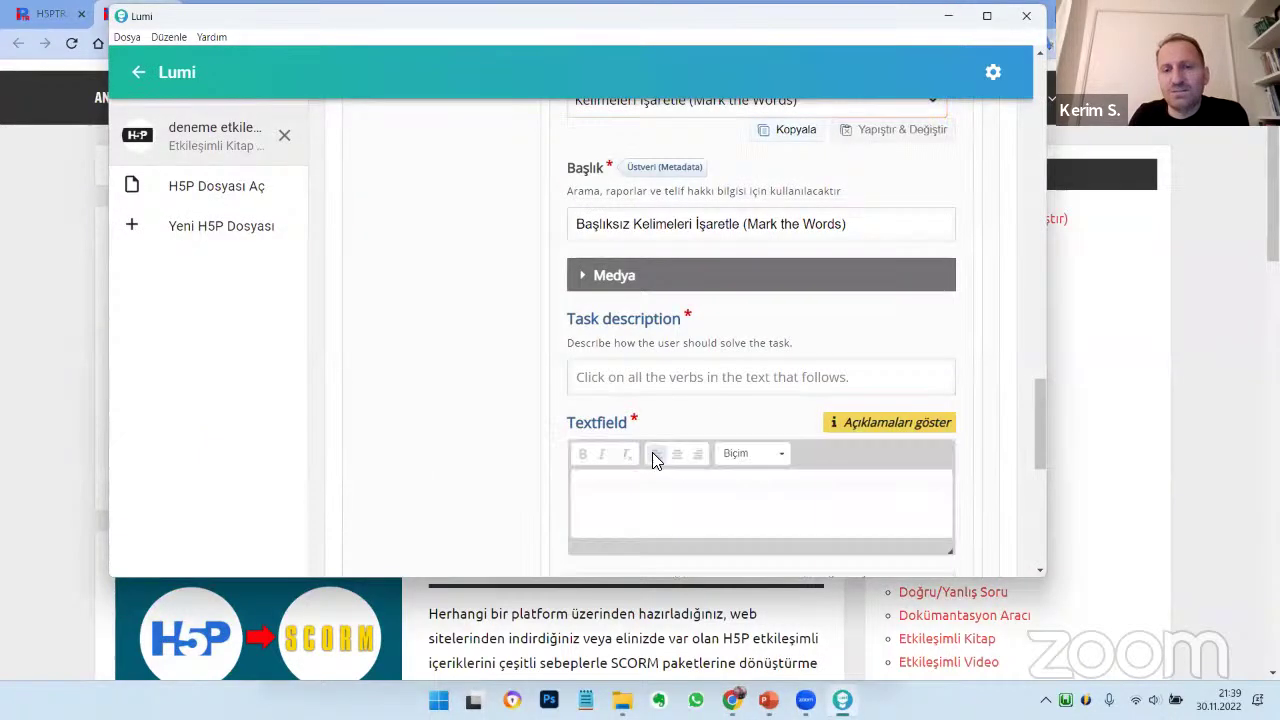
# Paste the H5P paragraph and add the task description 'Aşağıdaki cümlede imla ve noktalama hatası olan kelimeleeri'
pyautogui.hotkey('ctrl', 'v')
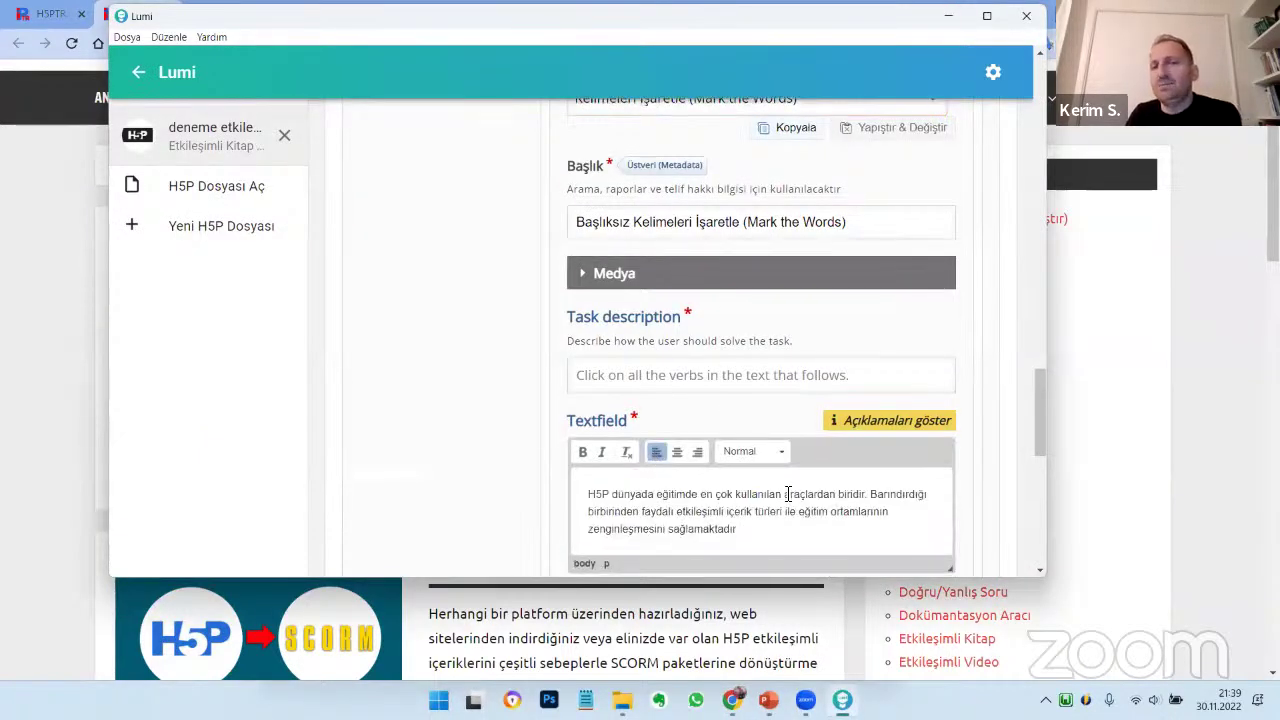
pyautogui.scroll(-2, 785, 498)
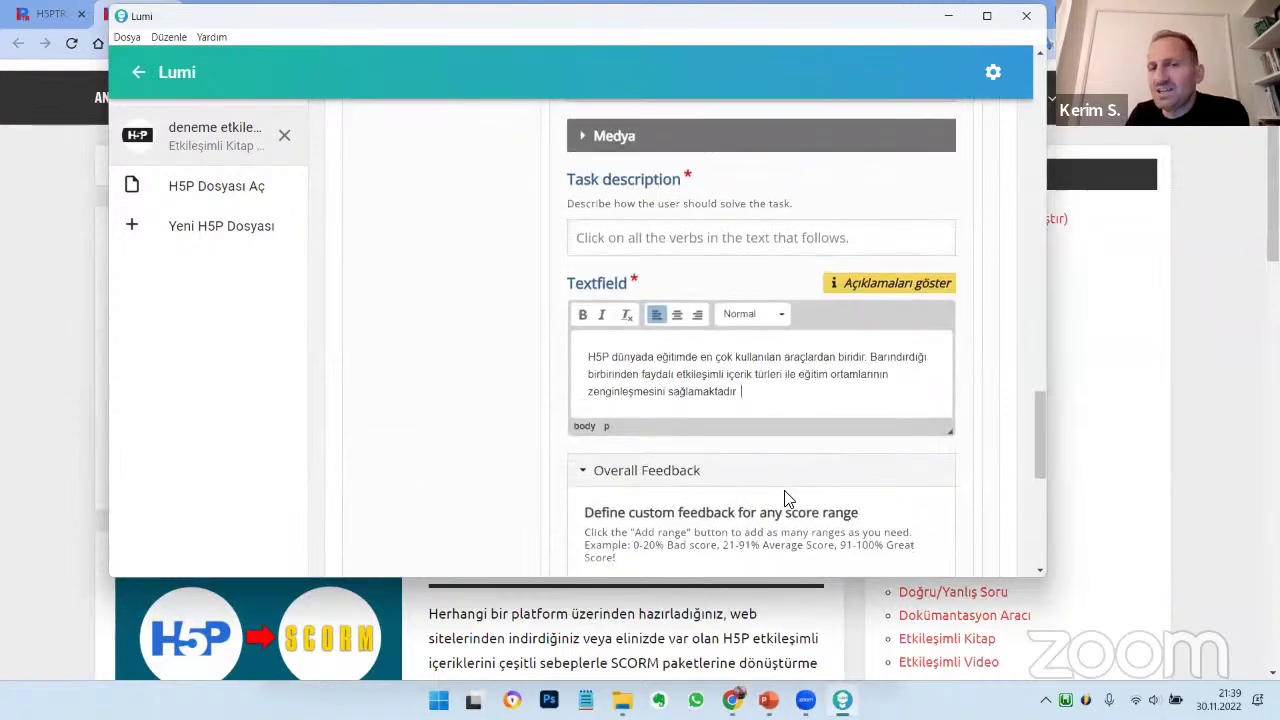
pyautogui.click(652, 237)
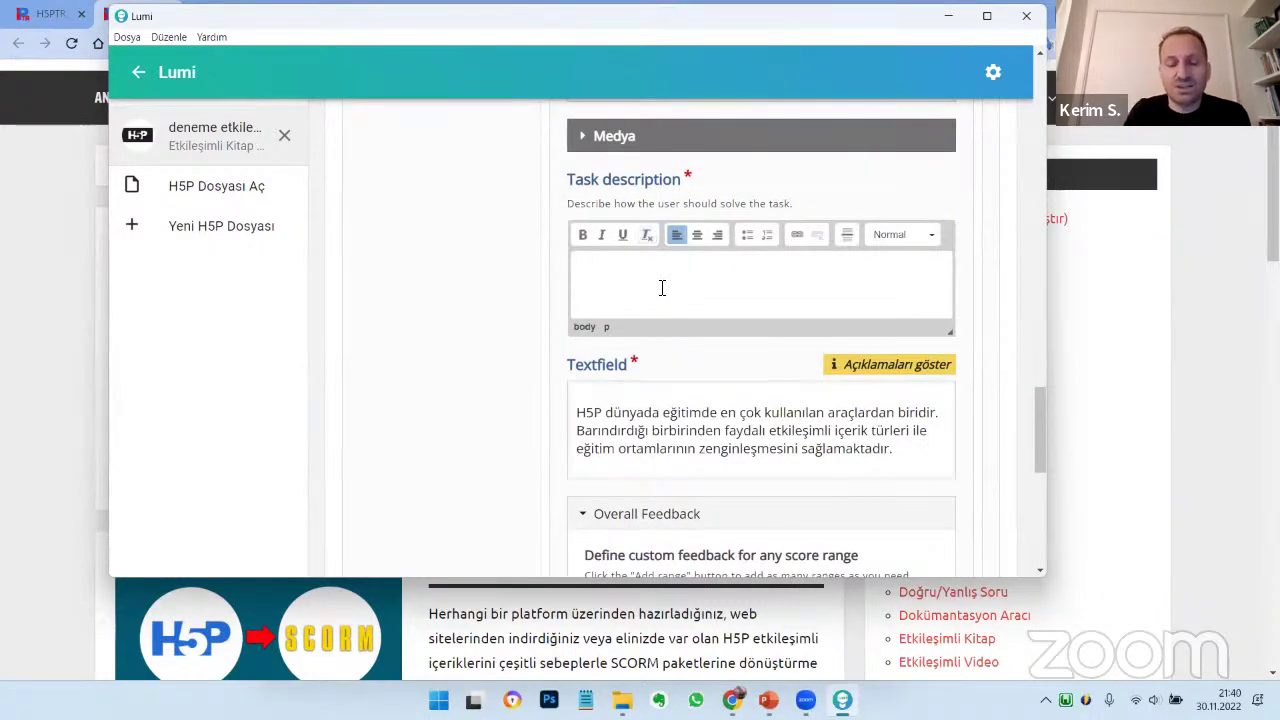
pyautogui.write('Aşağıdaki')
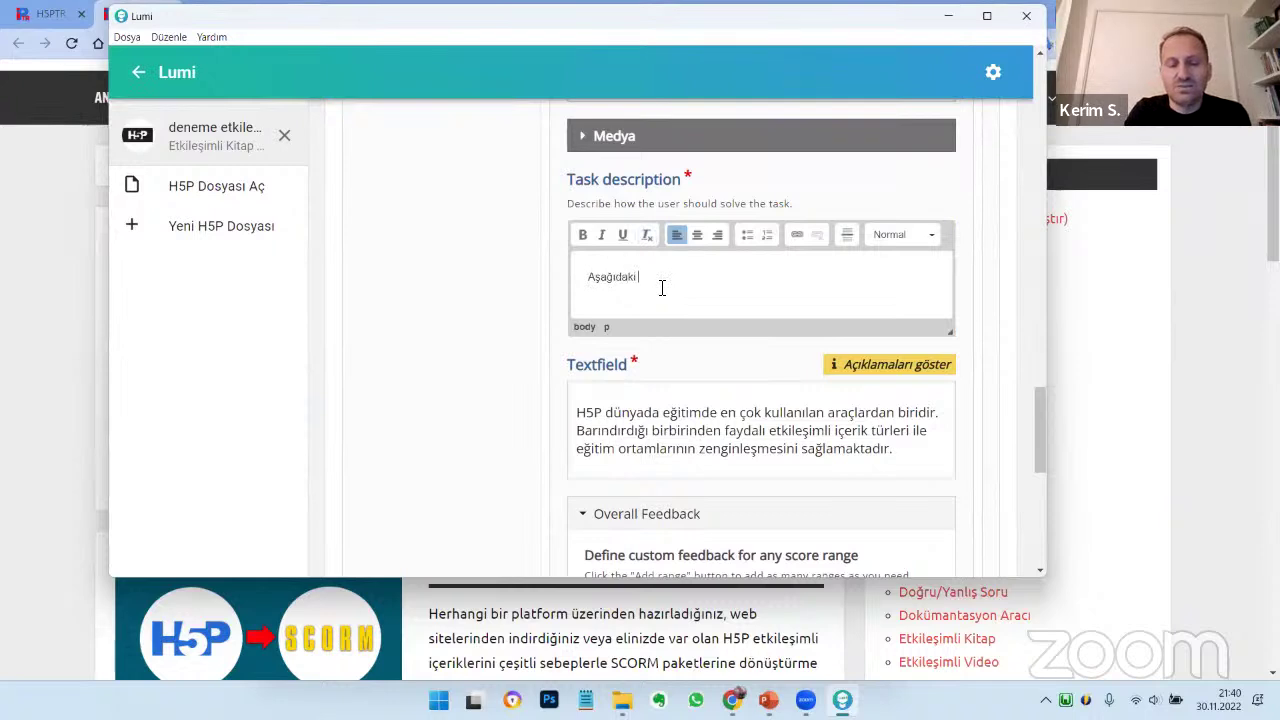
pyautogui.write(' cümlede iml')
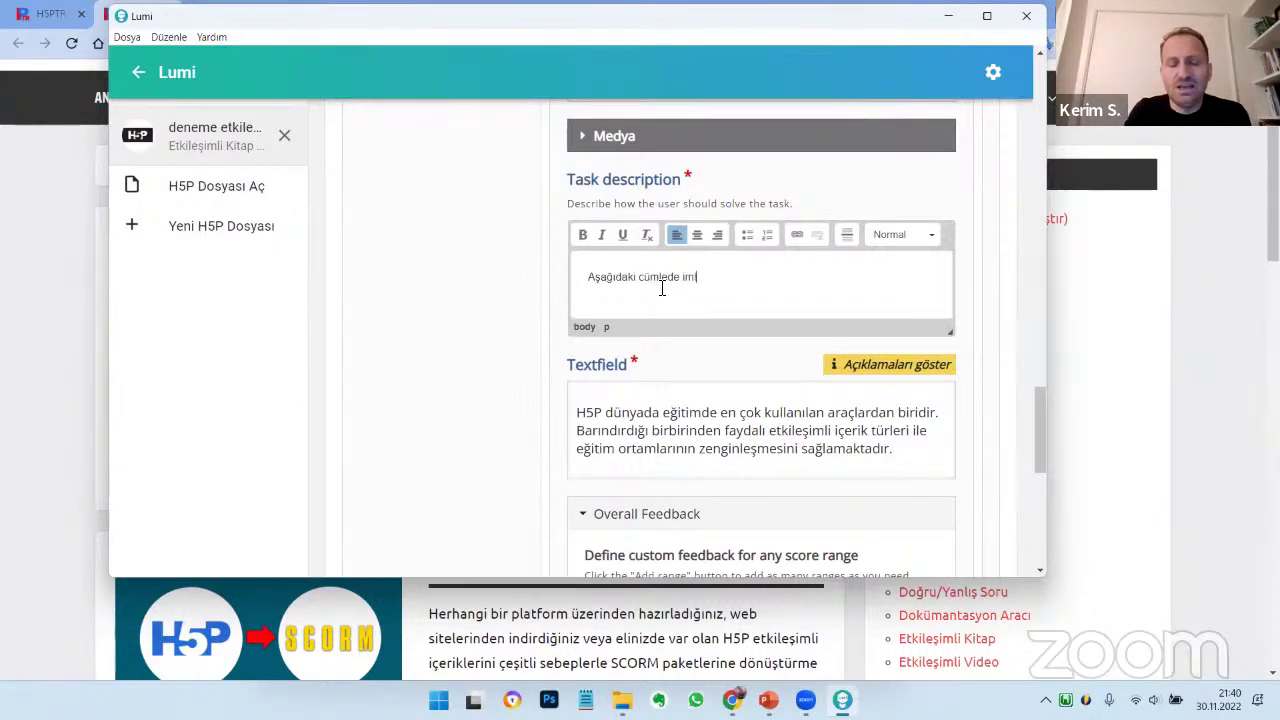
pyautogui.write('a ve noktalama hatası')
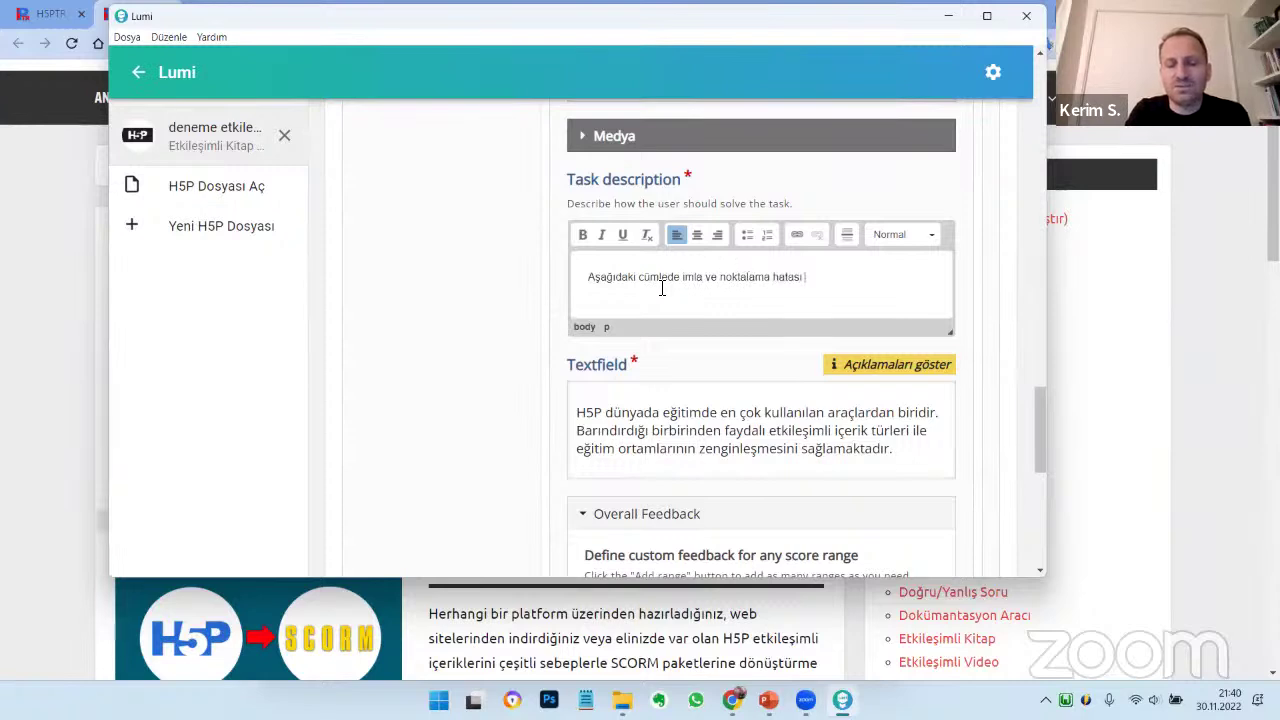
pyautogui.write(' olan kelimeleeri işaretle')
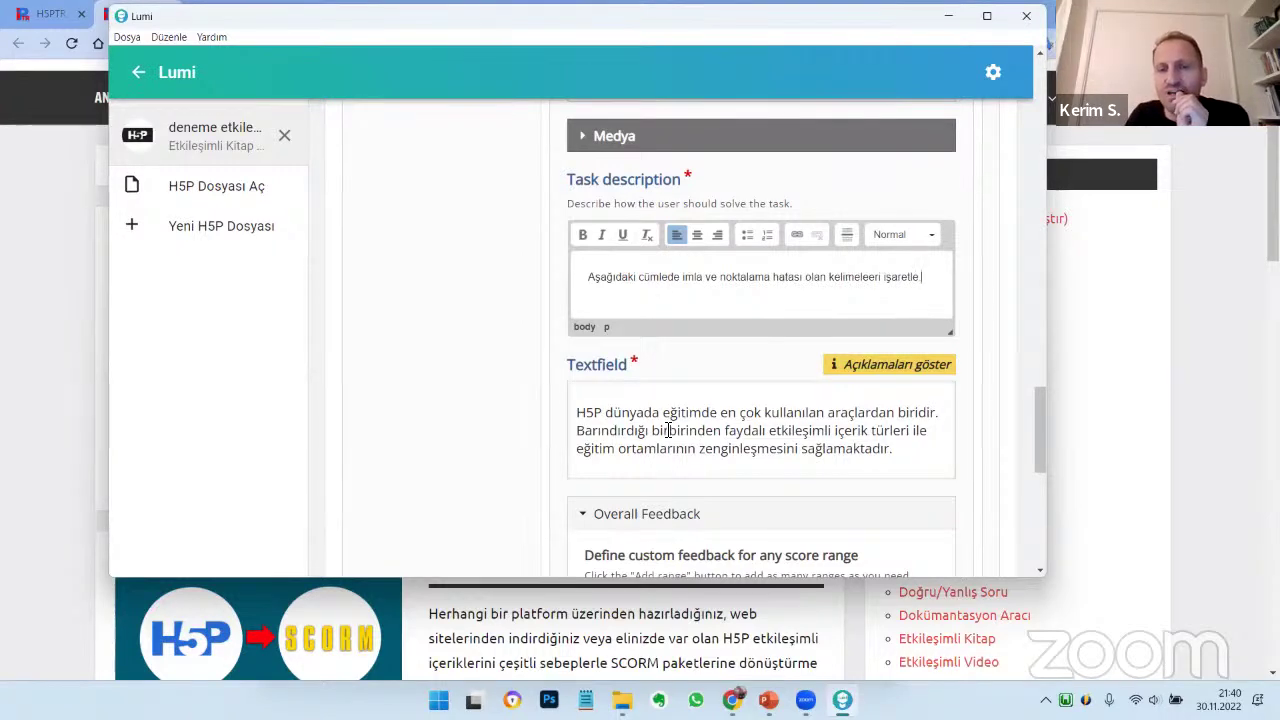
# Change 'dünyada' in the passage to "Dünyada"
pyautogui.scroll(-2, 625, 312)
pyautogui.click(613, 279)
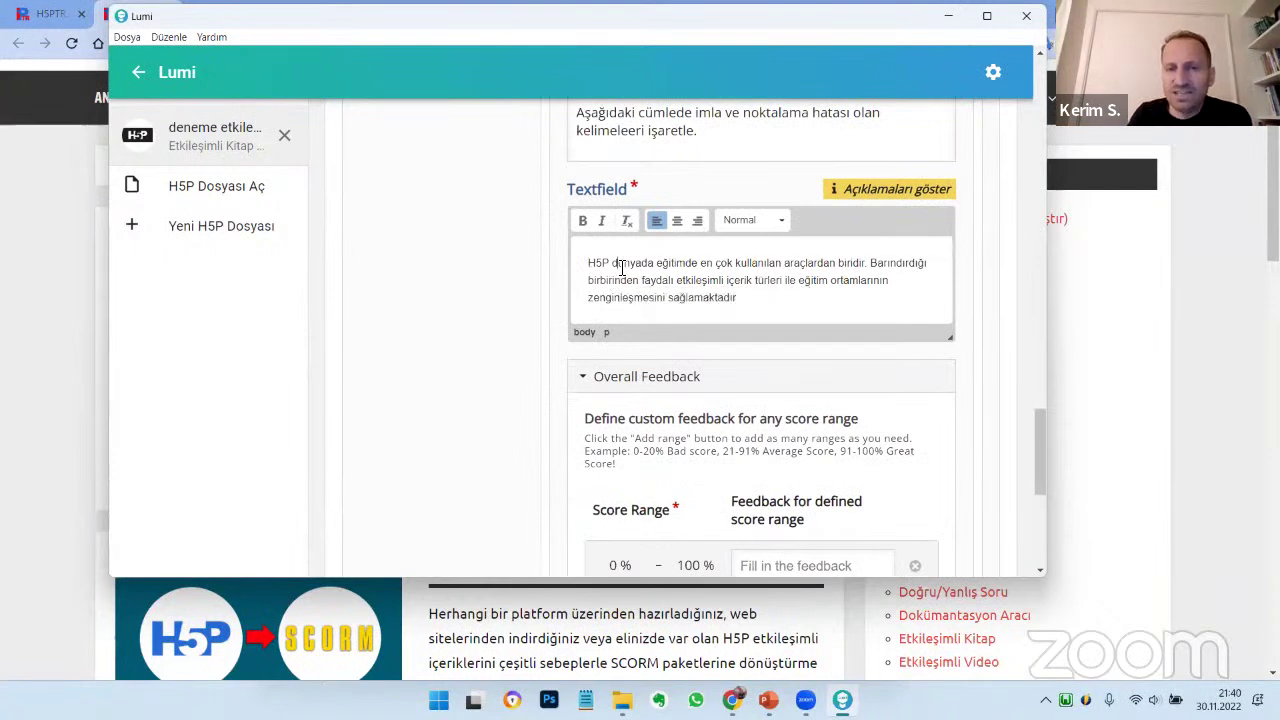
pyautogui.click(621, 268)
pyautogui.press('BackSpace')
pyautogui.write('D')
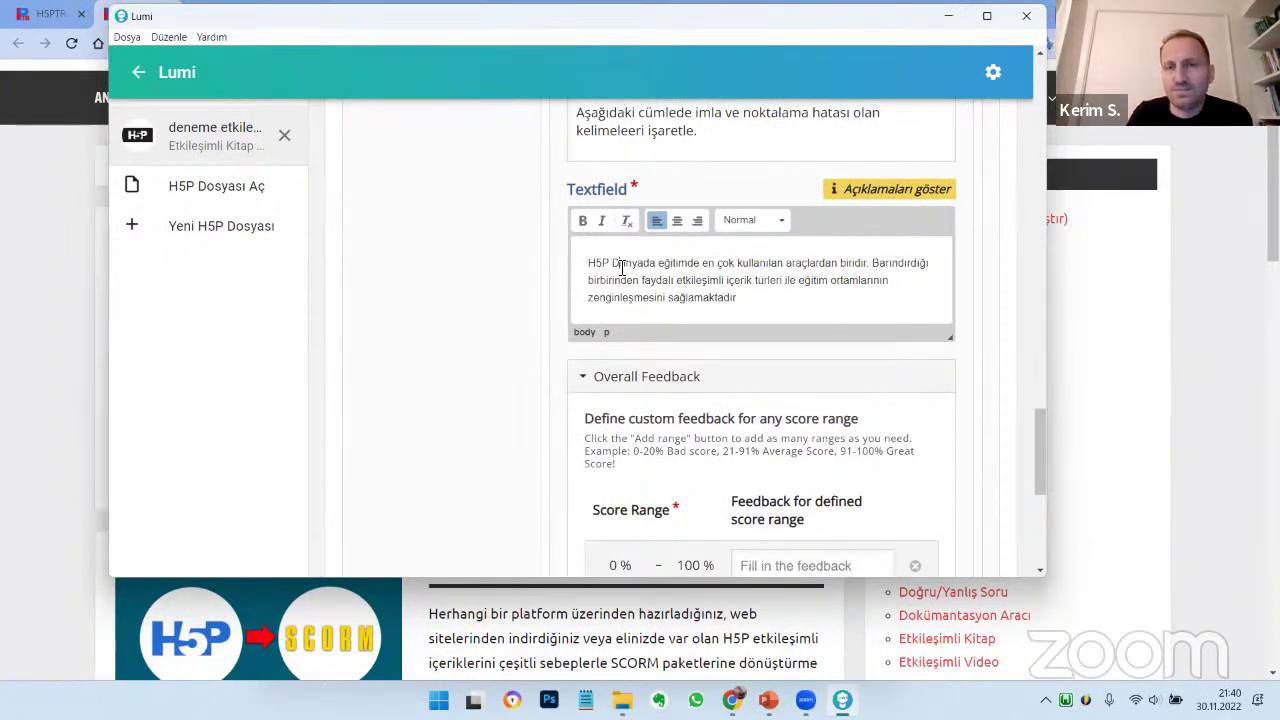
pyautogui.write('"')
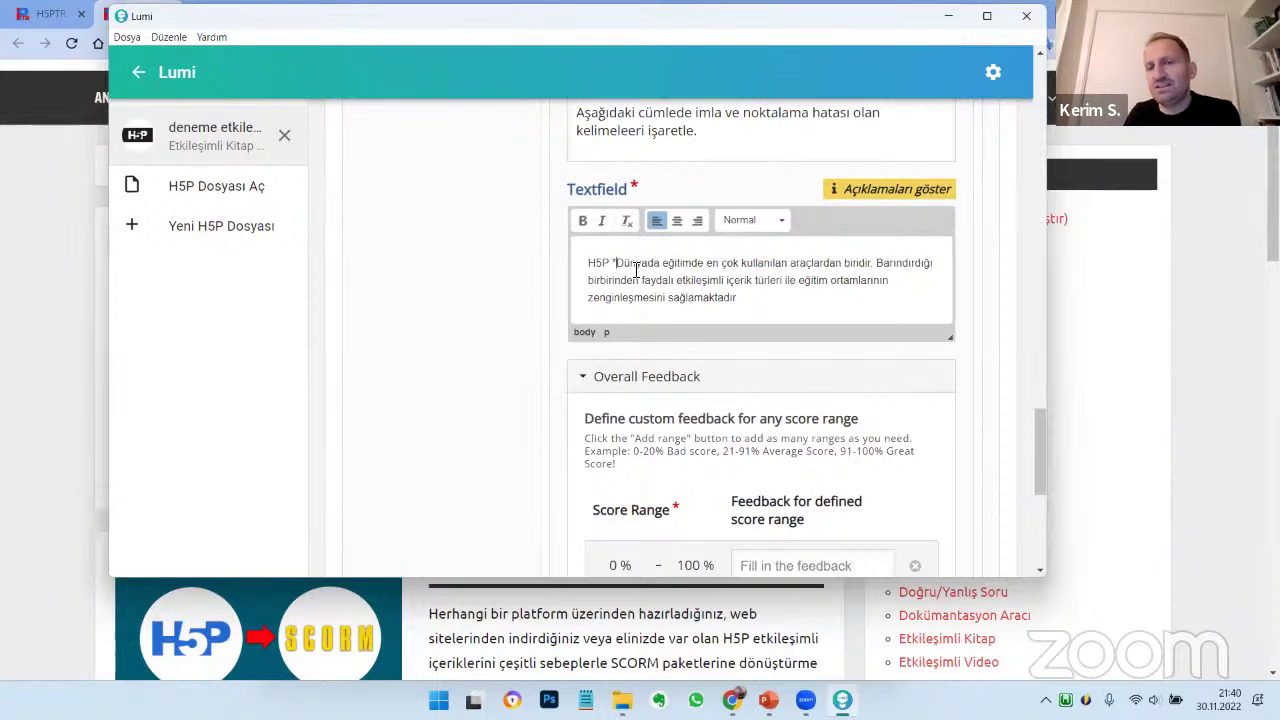
pyautogui.click(660, 268)
pyautogui.write('"')
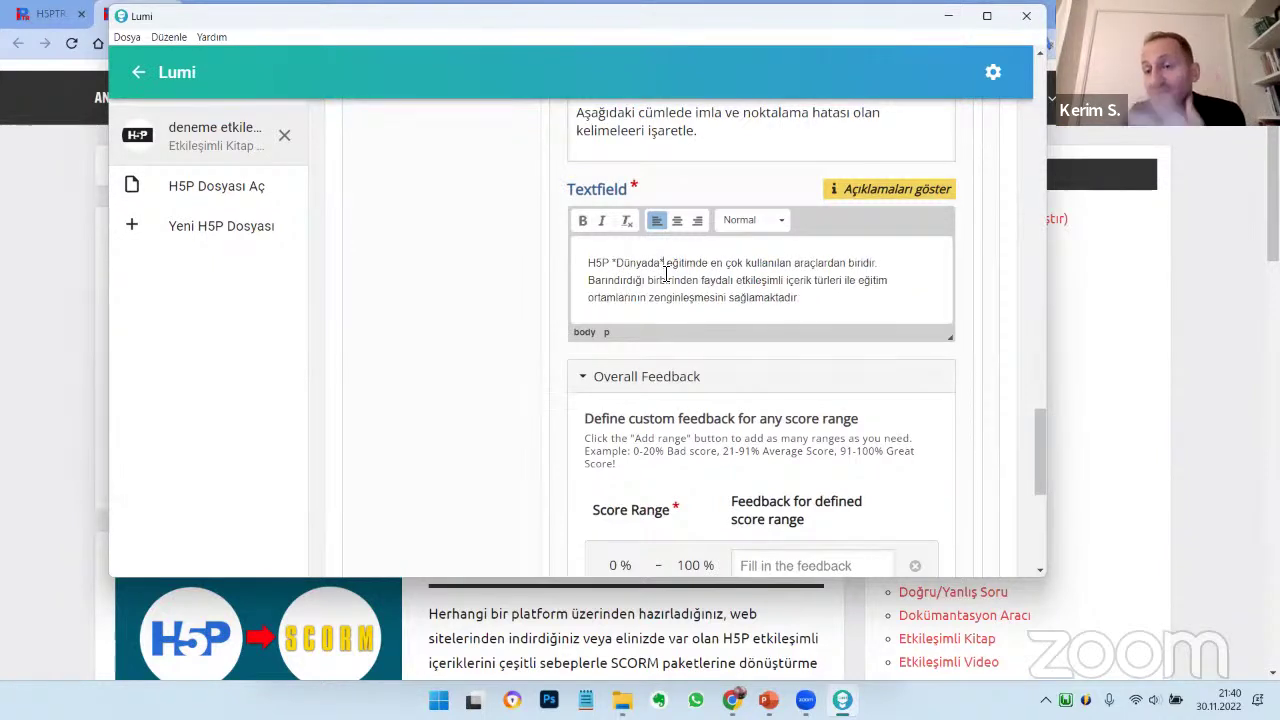